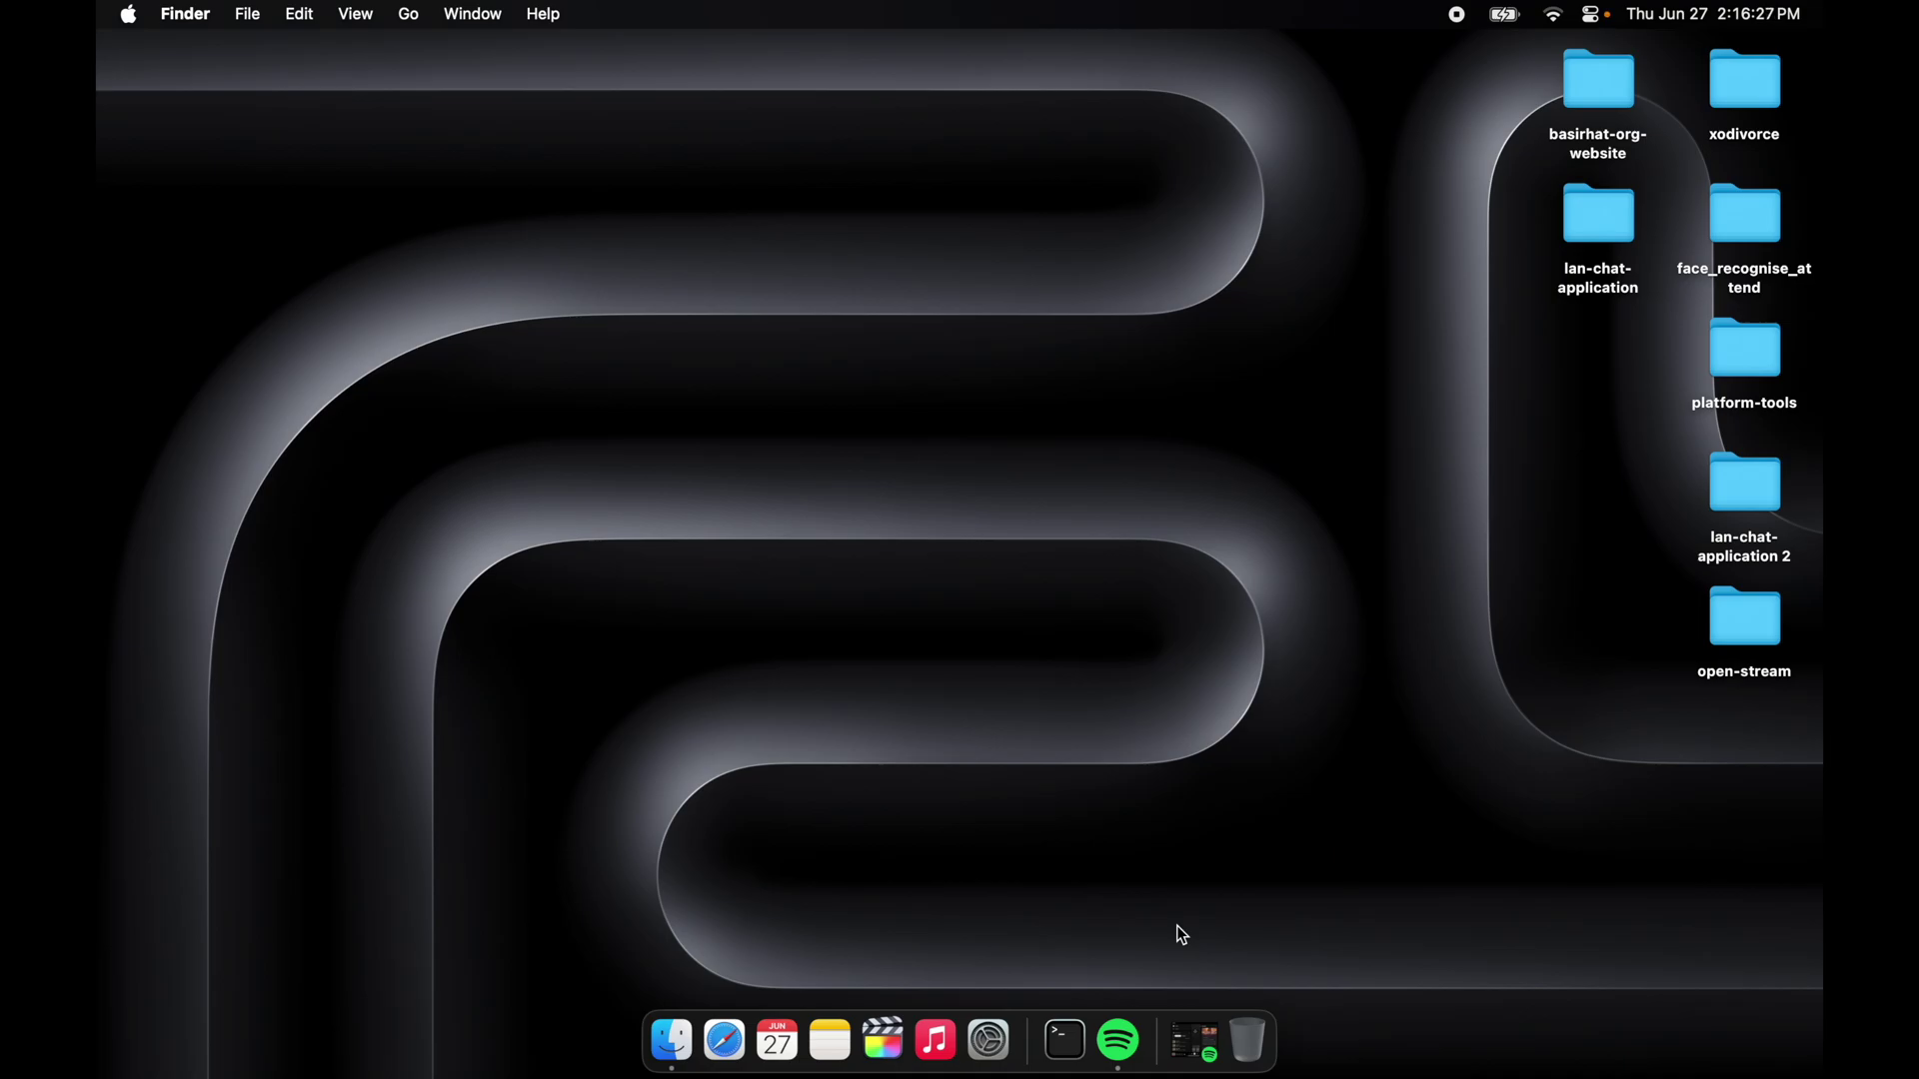
# - Launch Safari, load xmac.app and make the browser window full screen
pyautogui.press('F4')
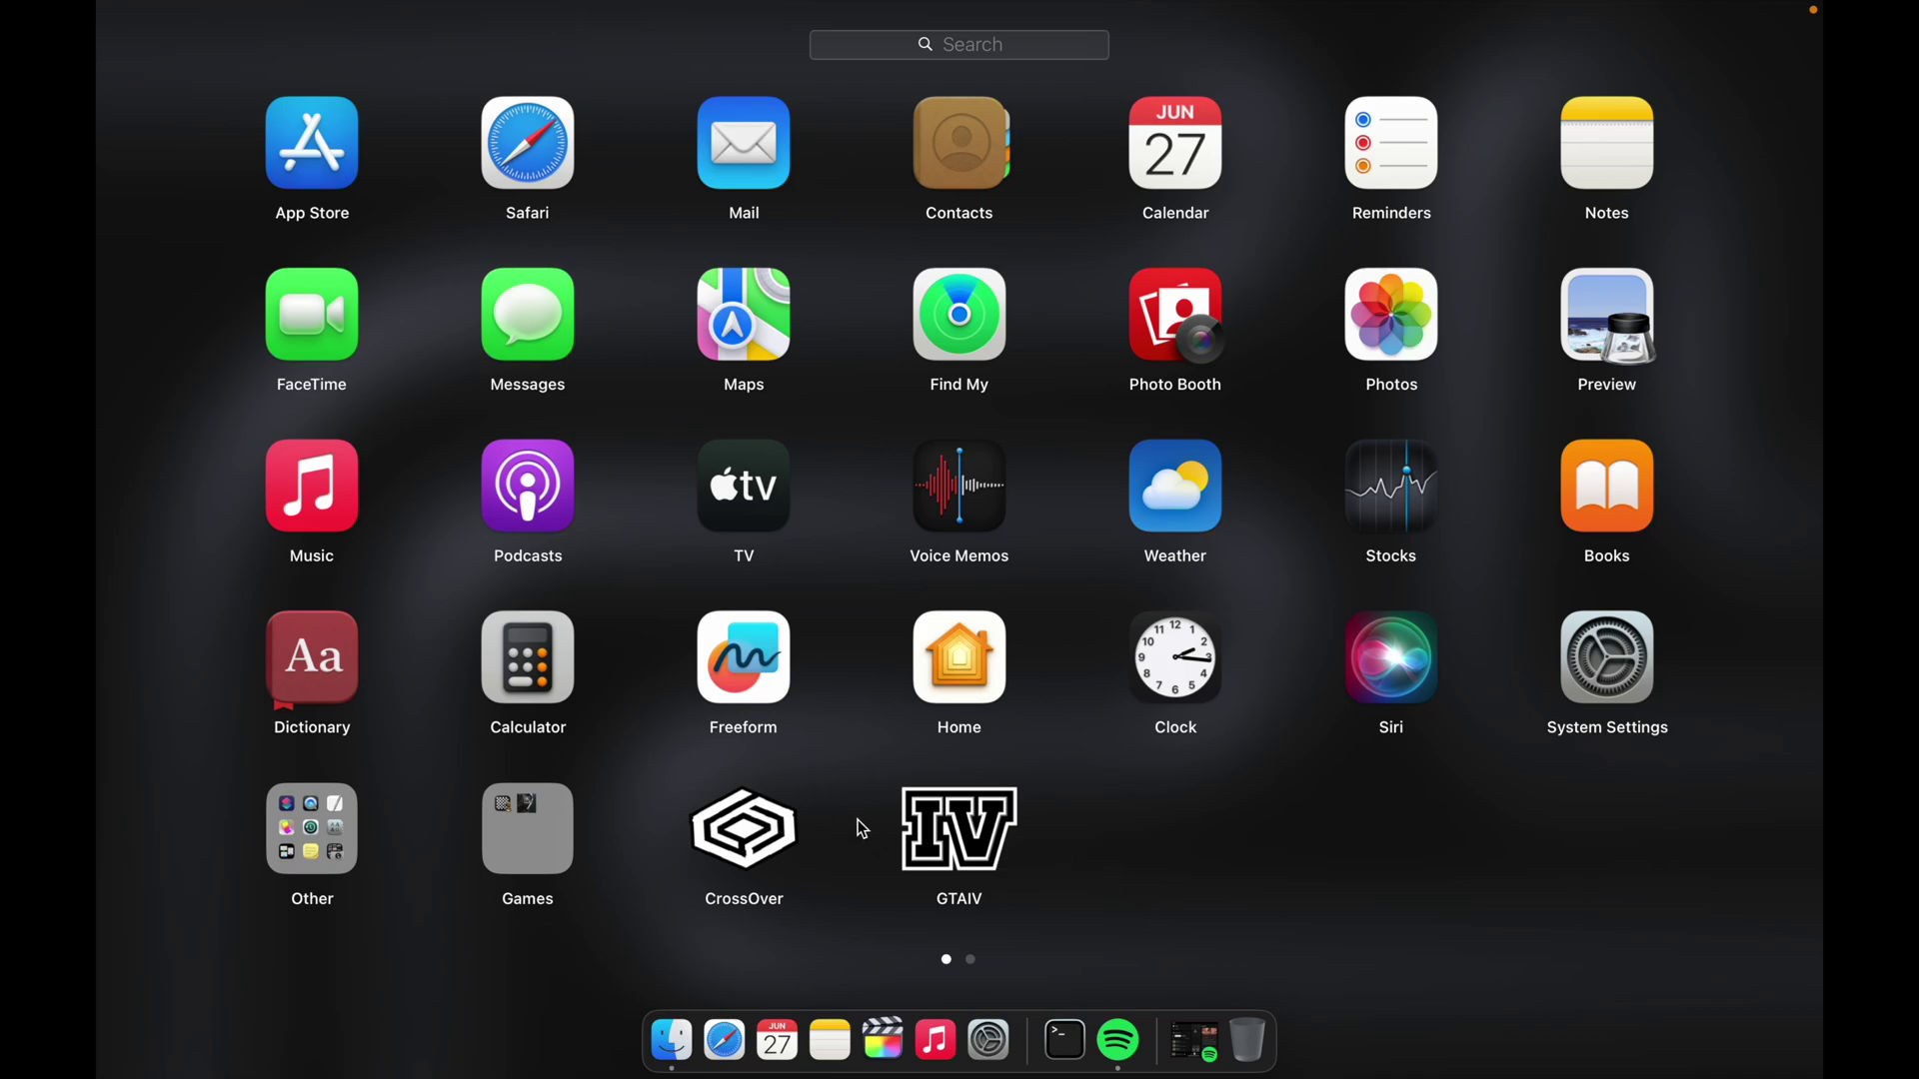
pyautogui.click(1235, 829)
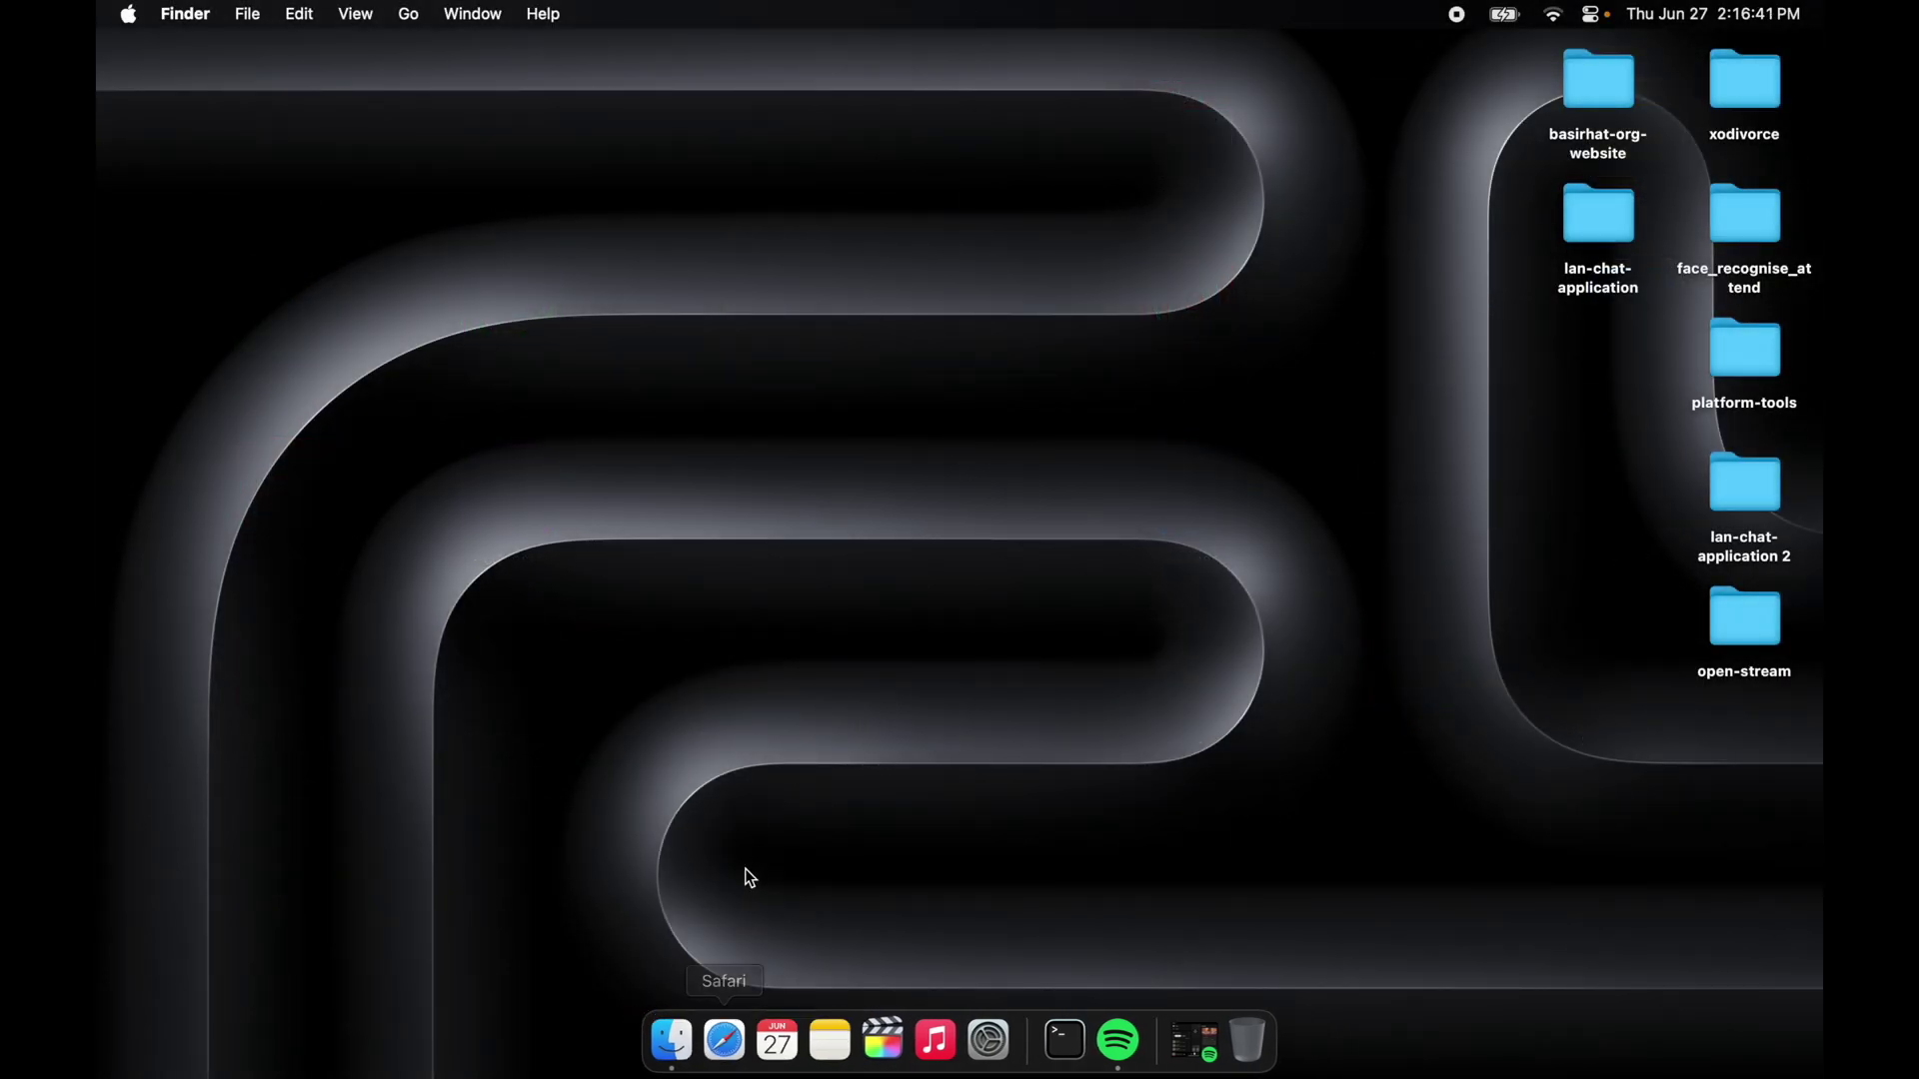
pyautogui.click(726, 1035)
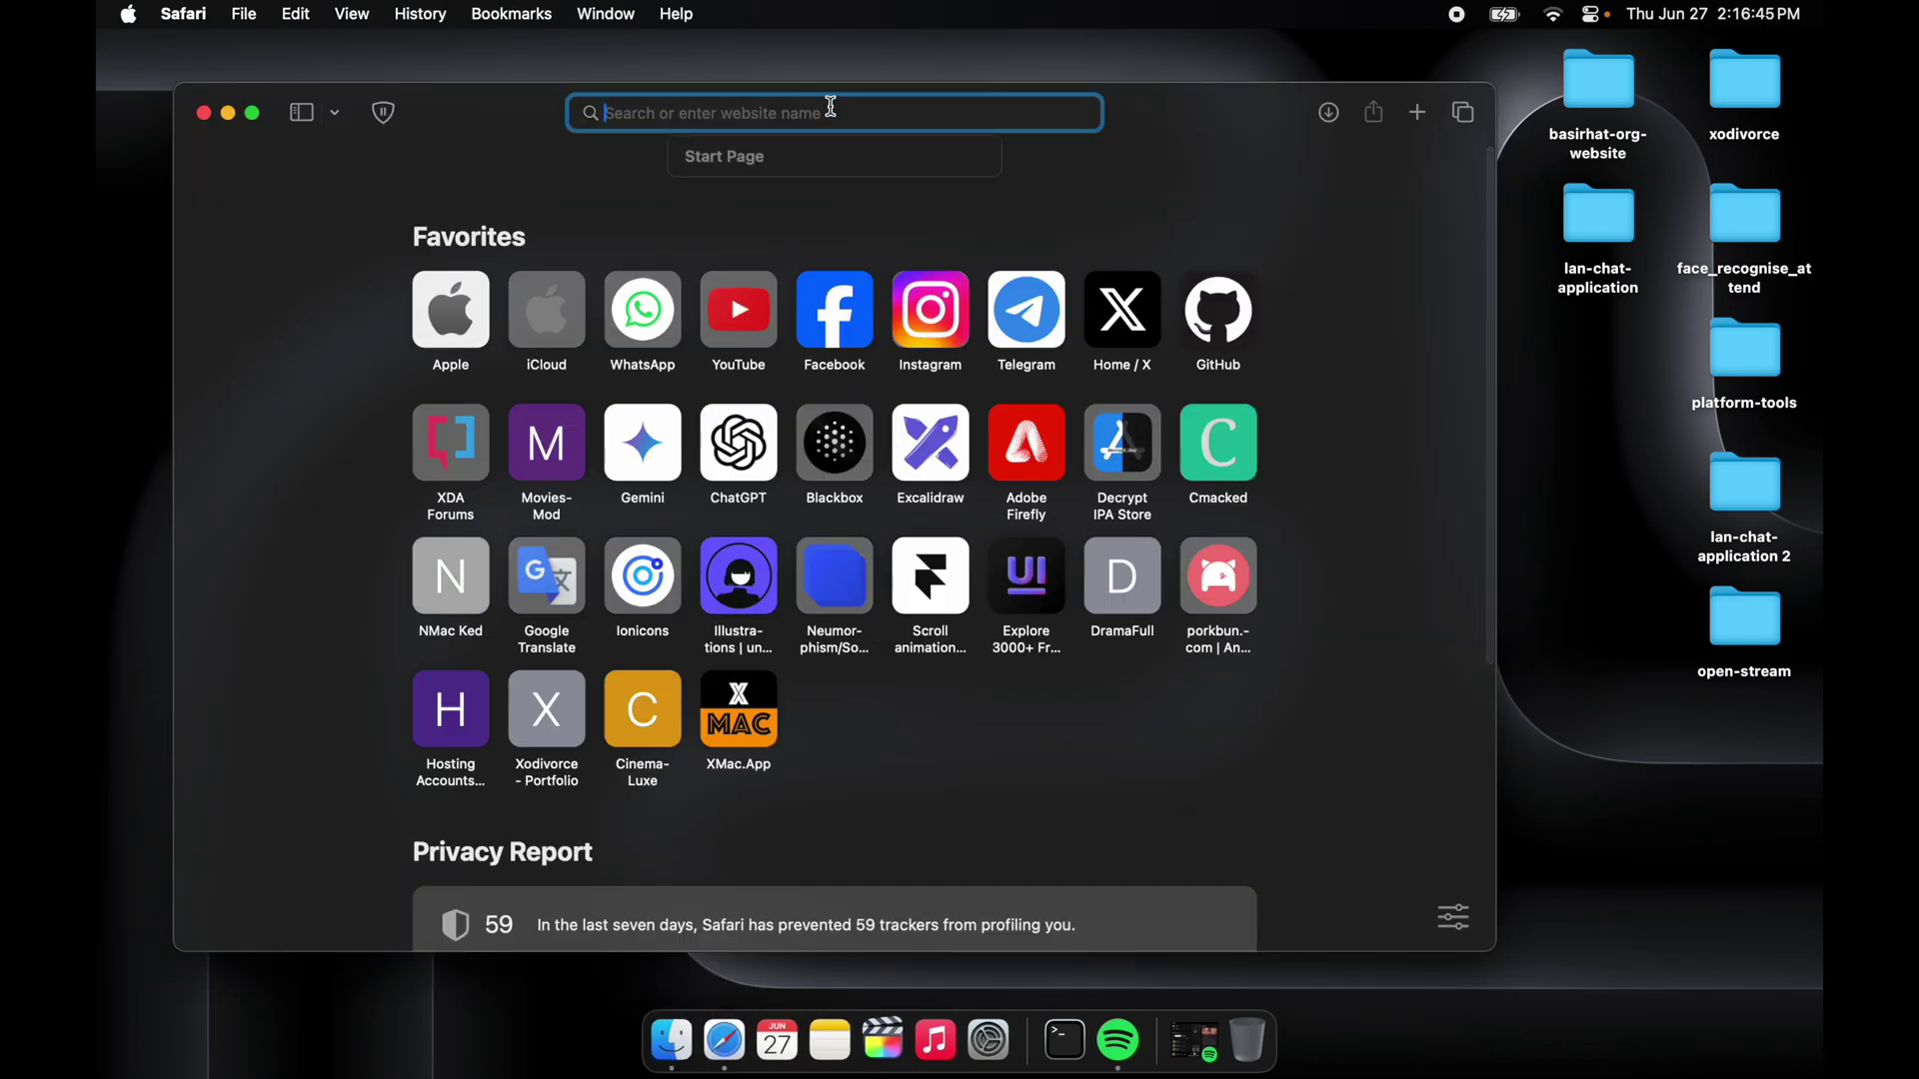
pyautogui.write('xmac')
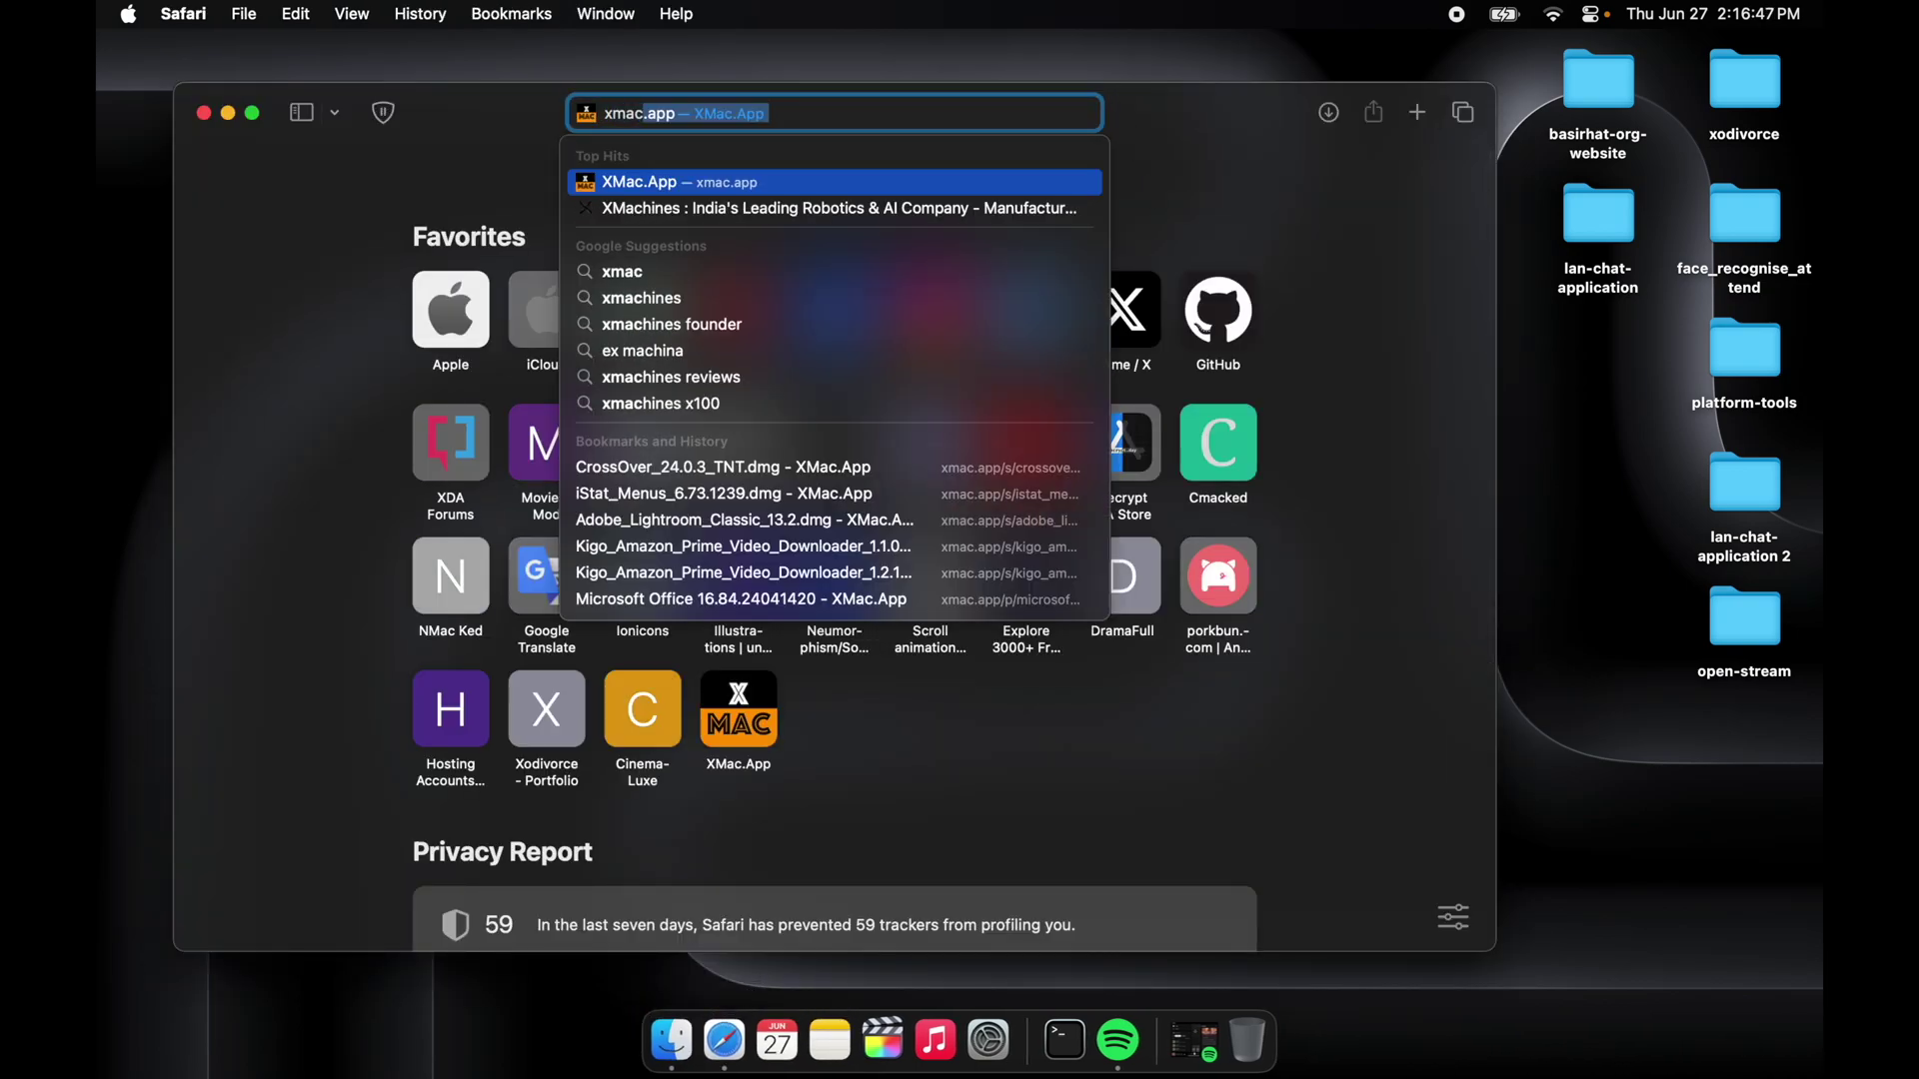
pyautogui.write('.app')
pyautogui.press('Return')
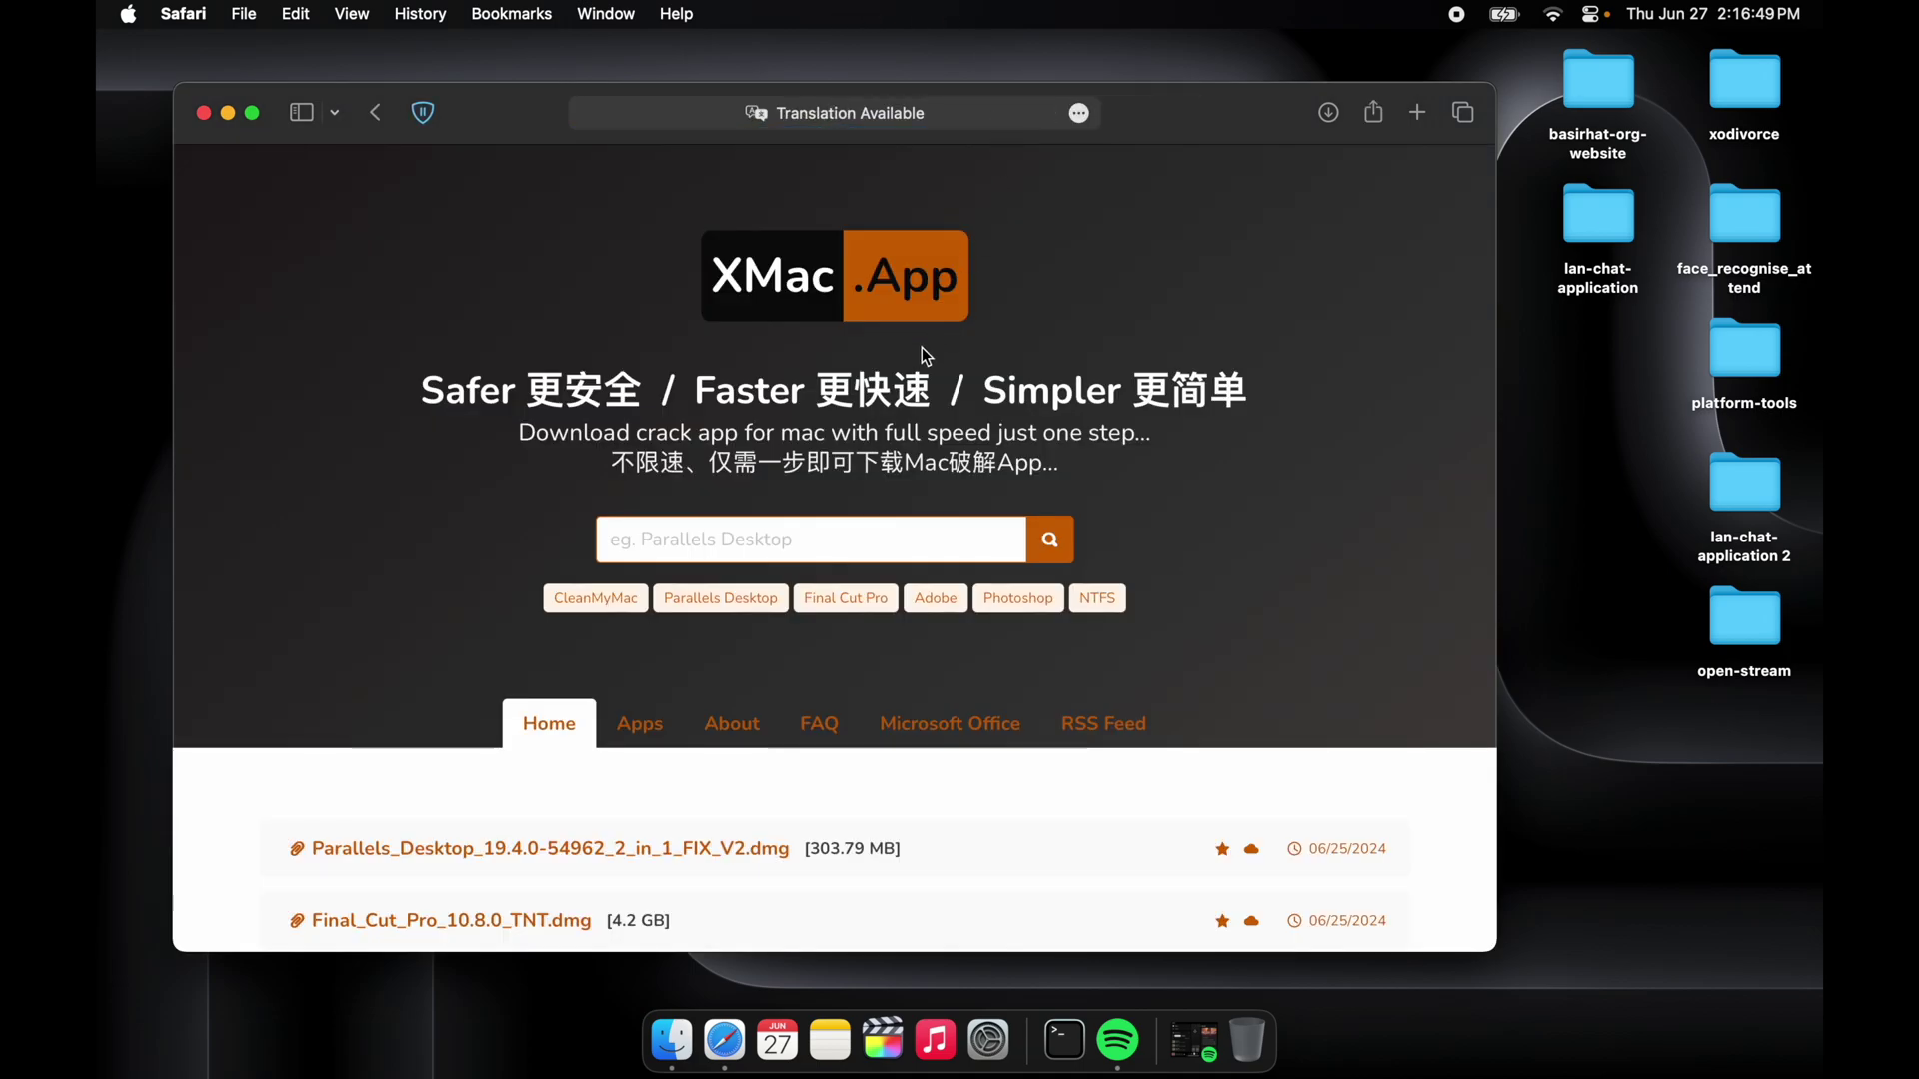
pyautogui.click(254, 113)
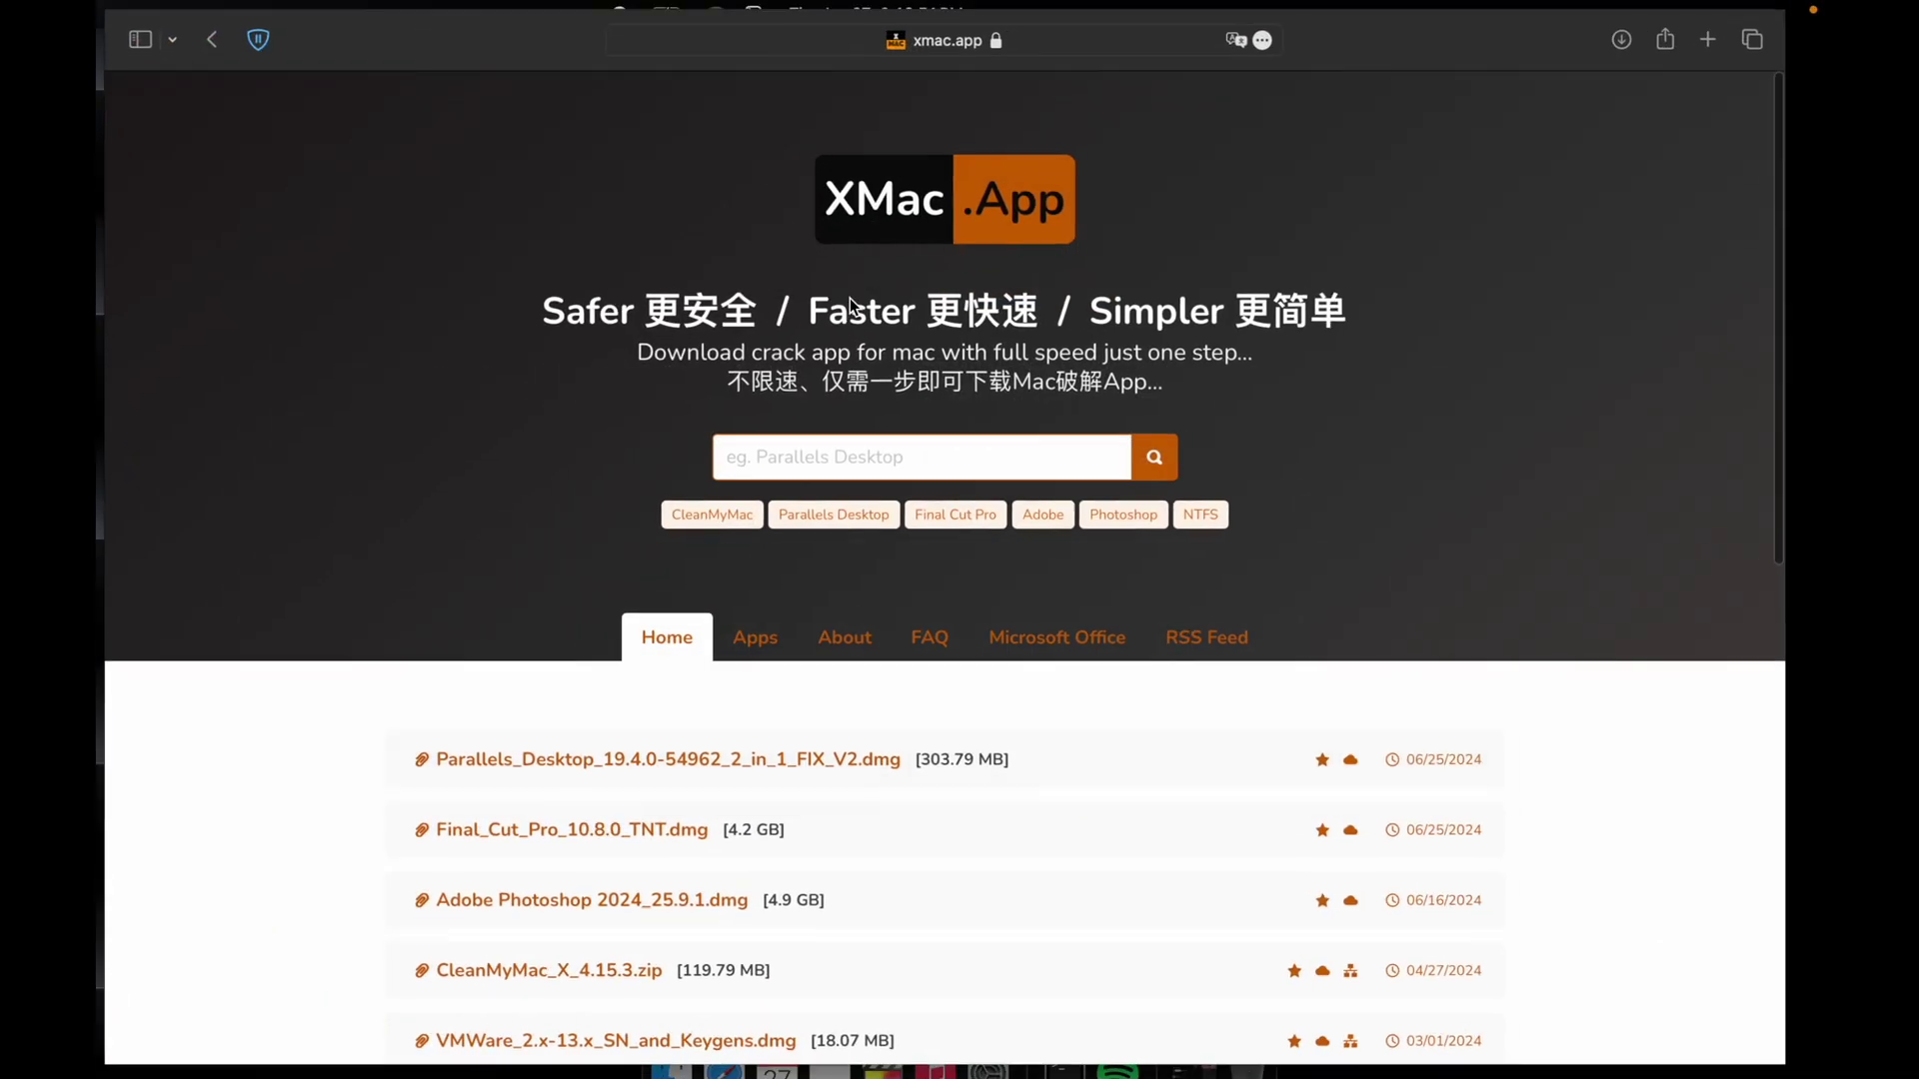
# - Search the XMac.App site for 'crossover' and scroll through the CrossOver download results
pyautogui.click(815, 447)
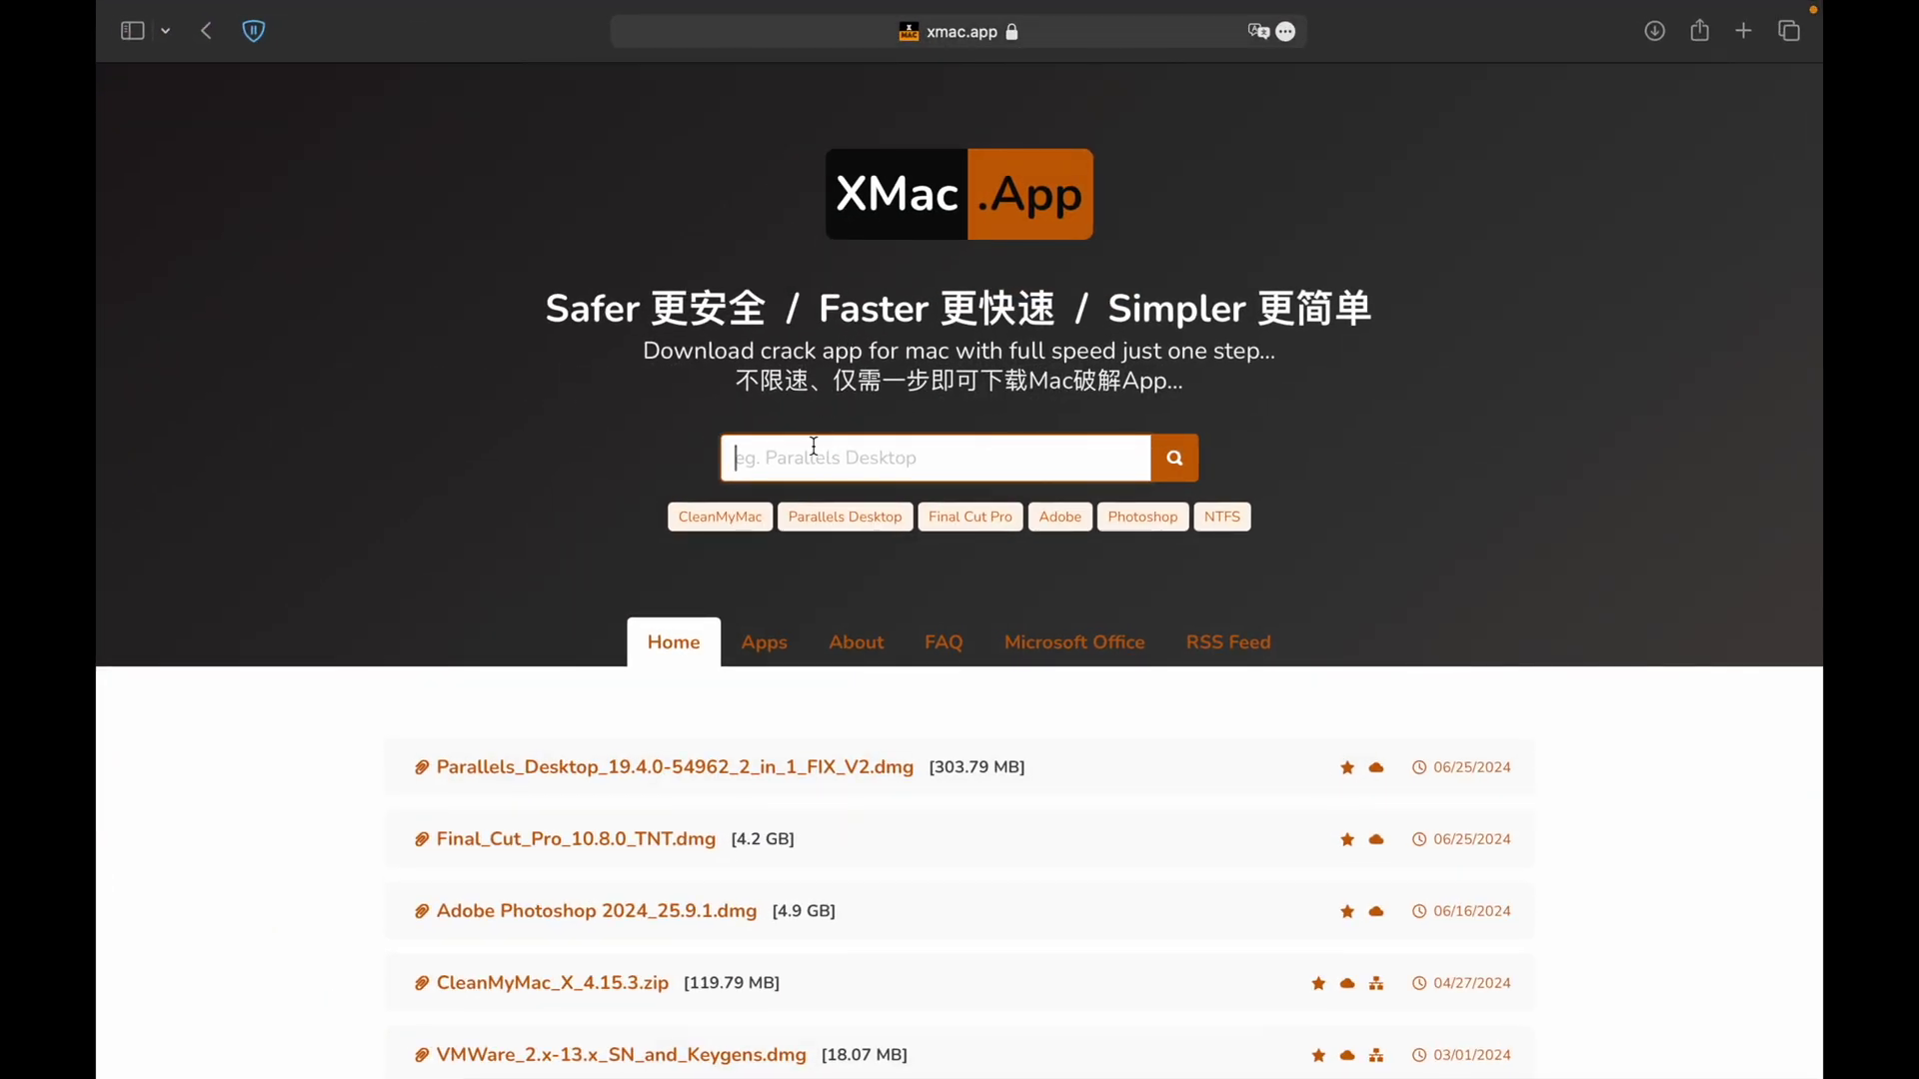
pyautogui.write('crossover')
pyautogui.press('Return')
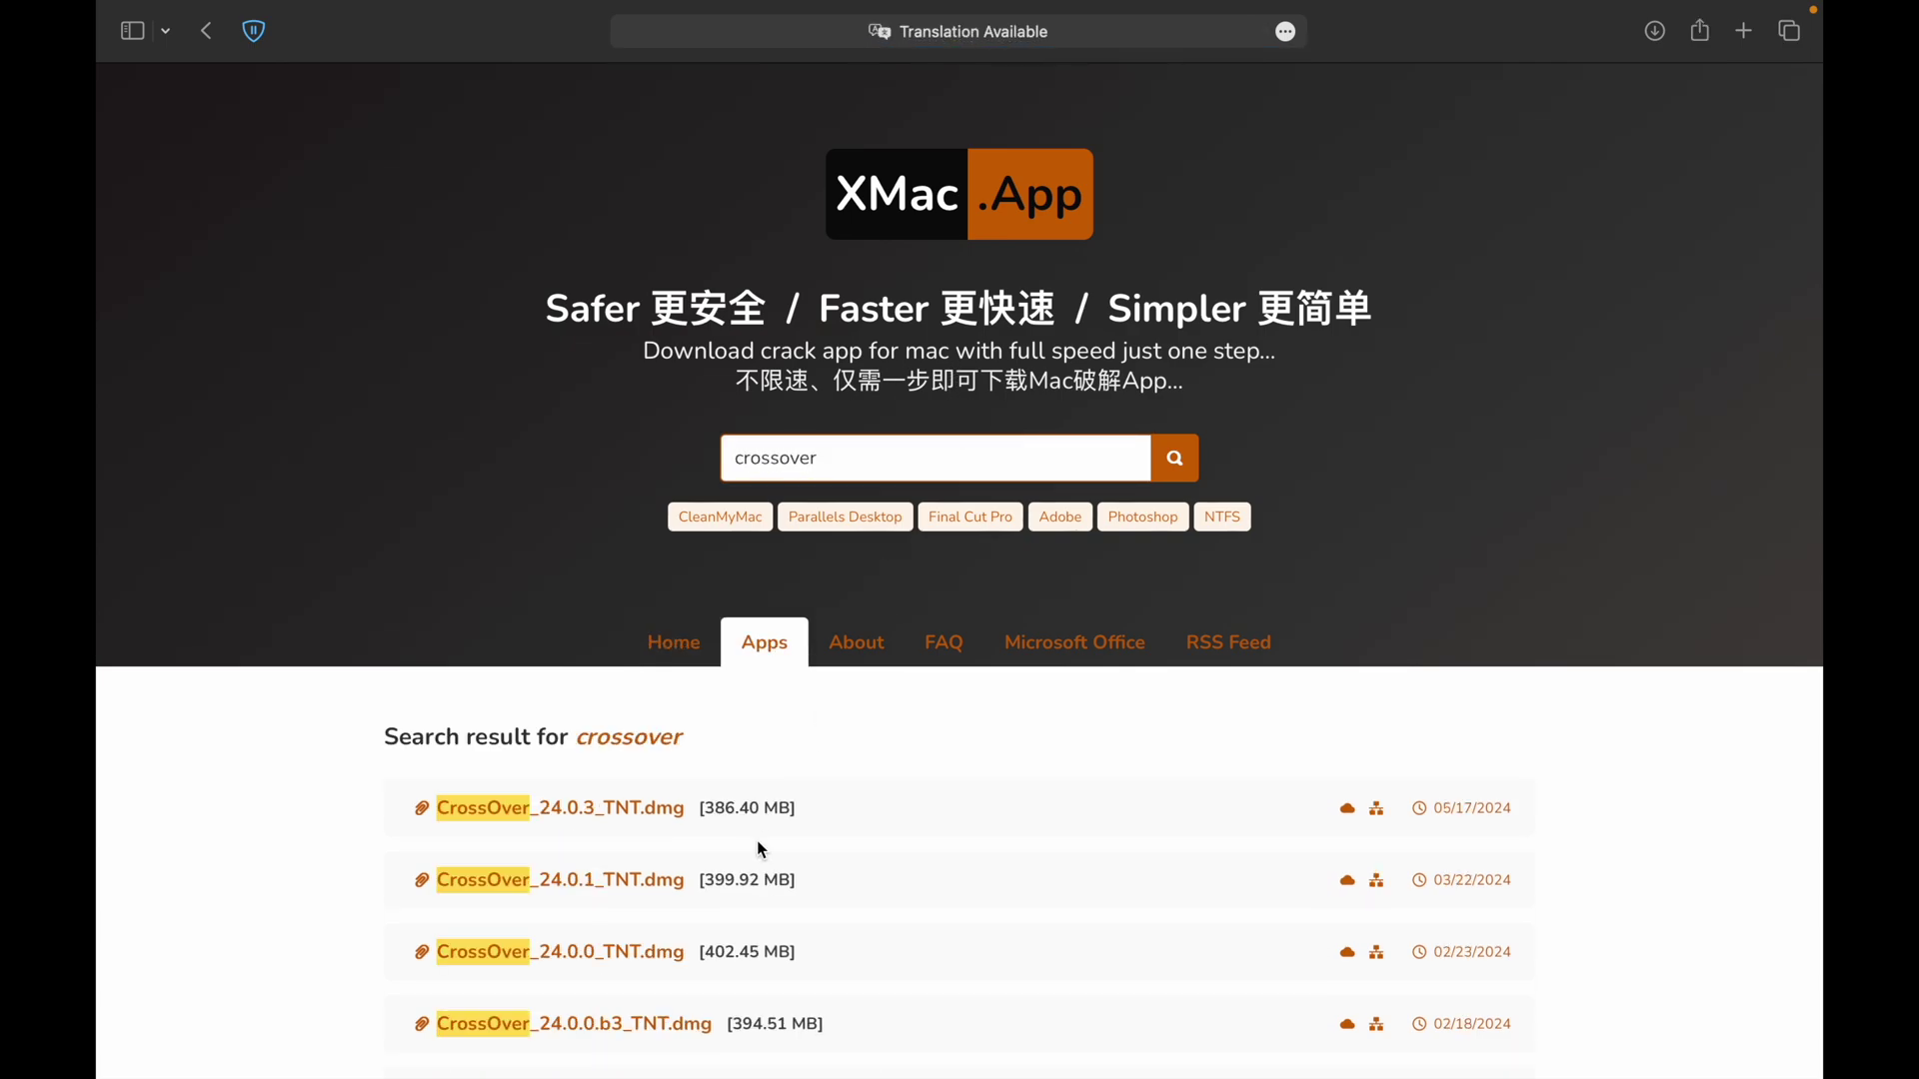
pyautogui.scroll(-1, 762, 851)
pyautogui.scroll(-2, 544, 770)
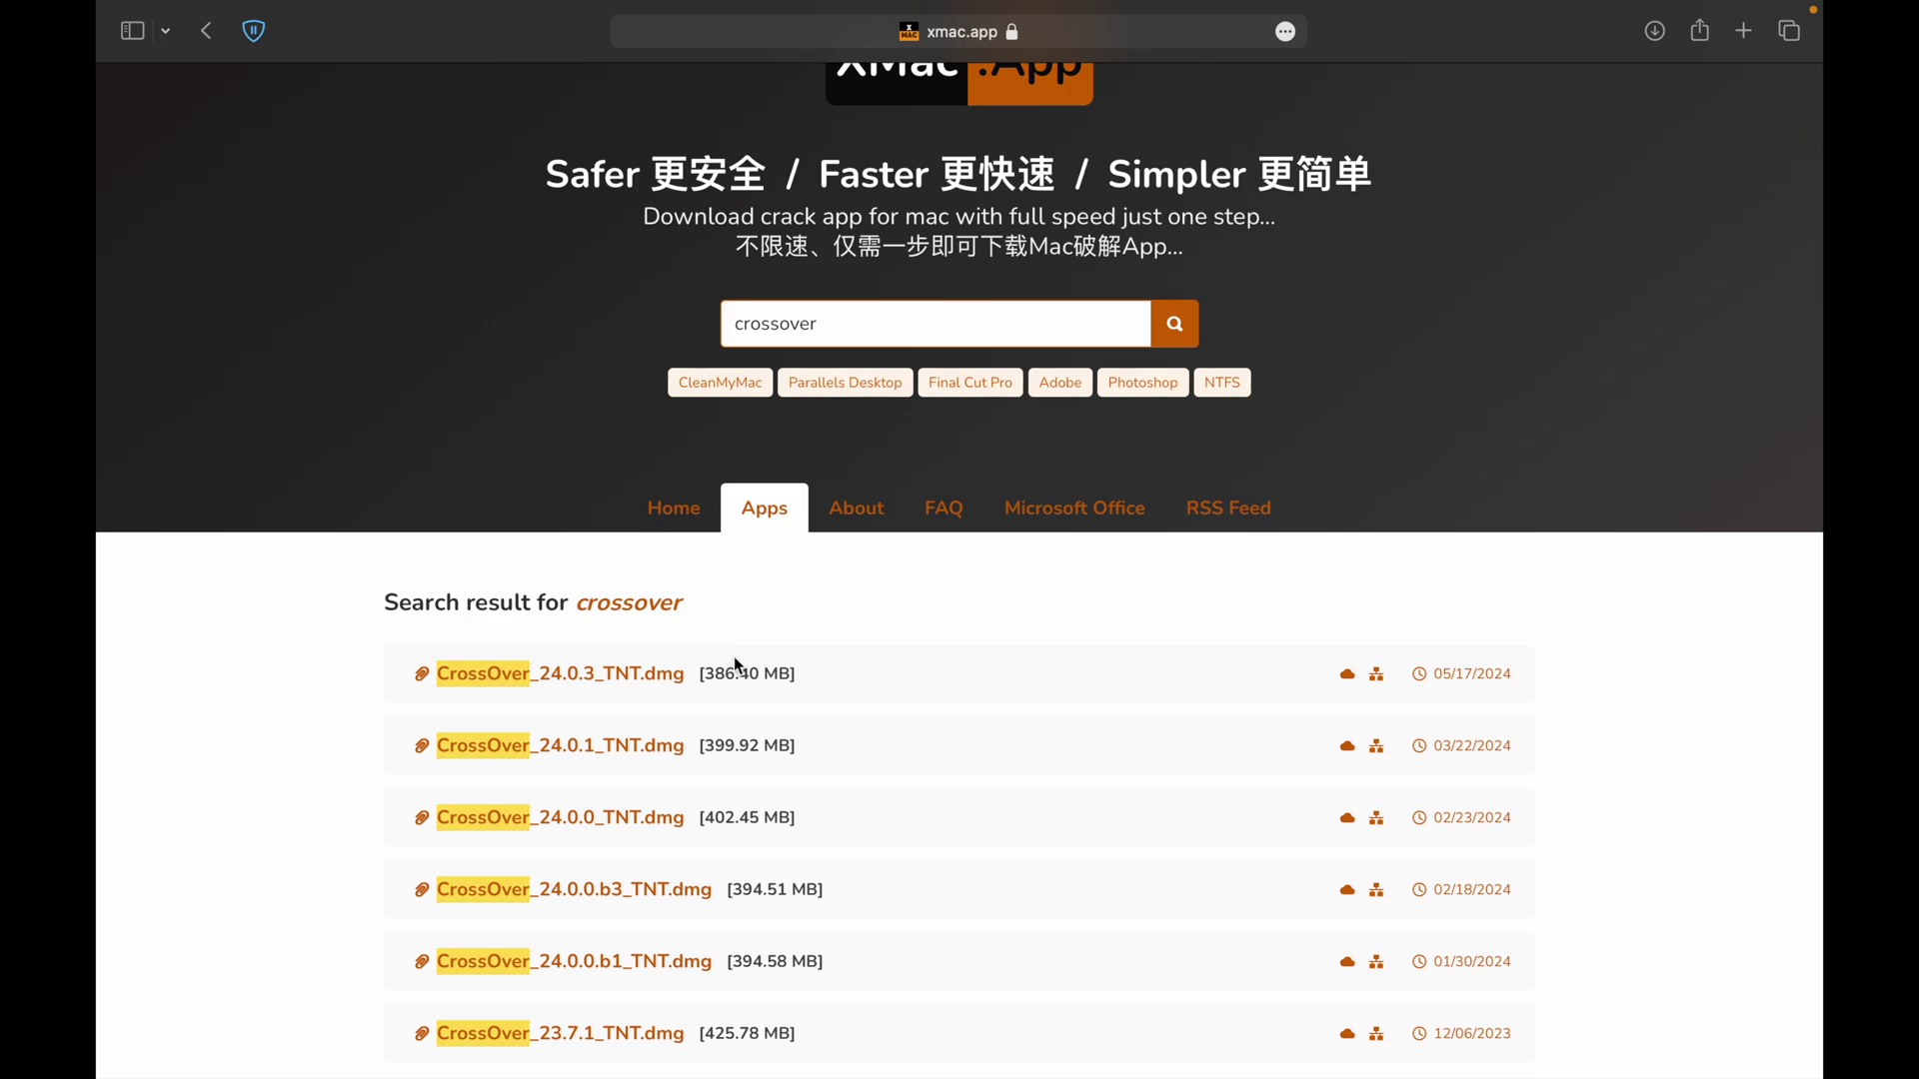
# - Open the CrossOver_24.0.3_TNT.dmg page and start the disk image download
pyautogui.click(667, 683)
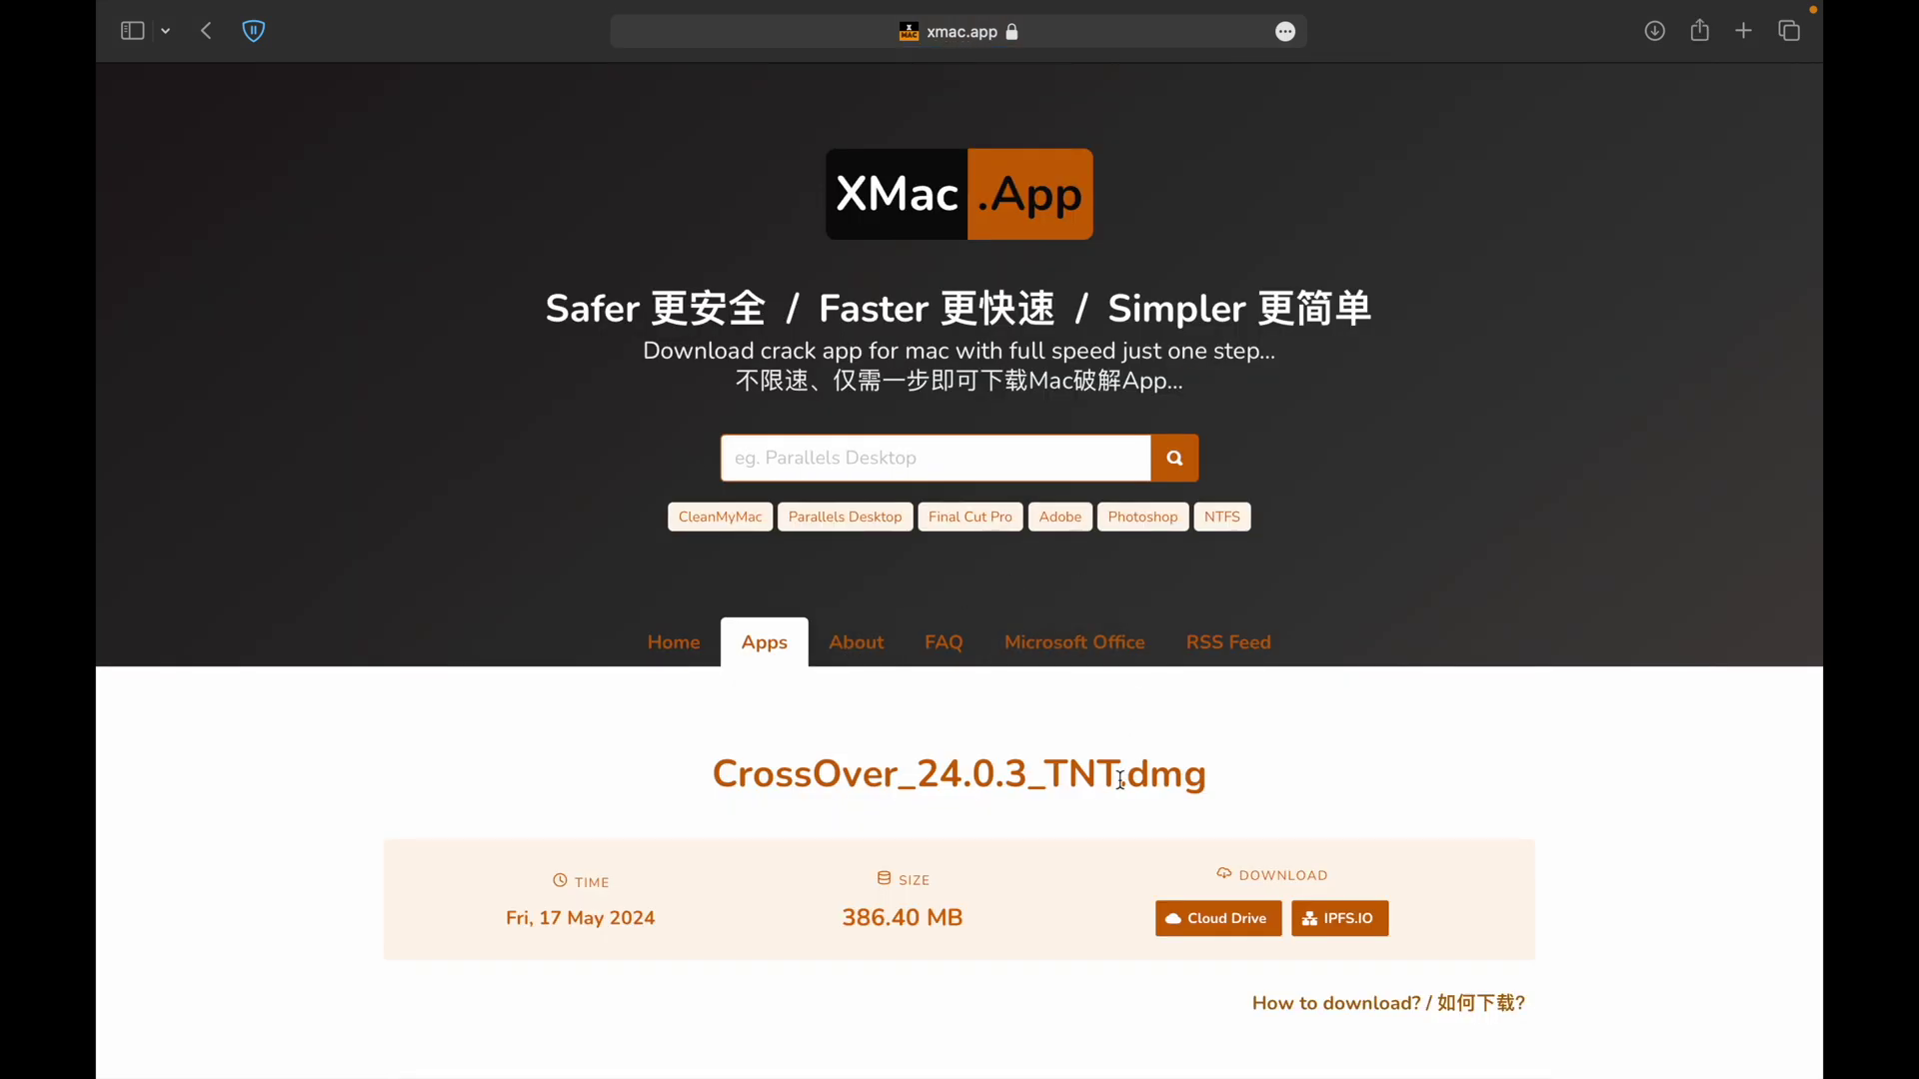
pyautogui.scroll(-3, 1121, 787)
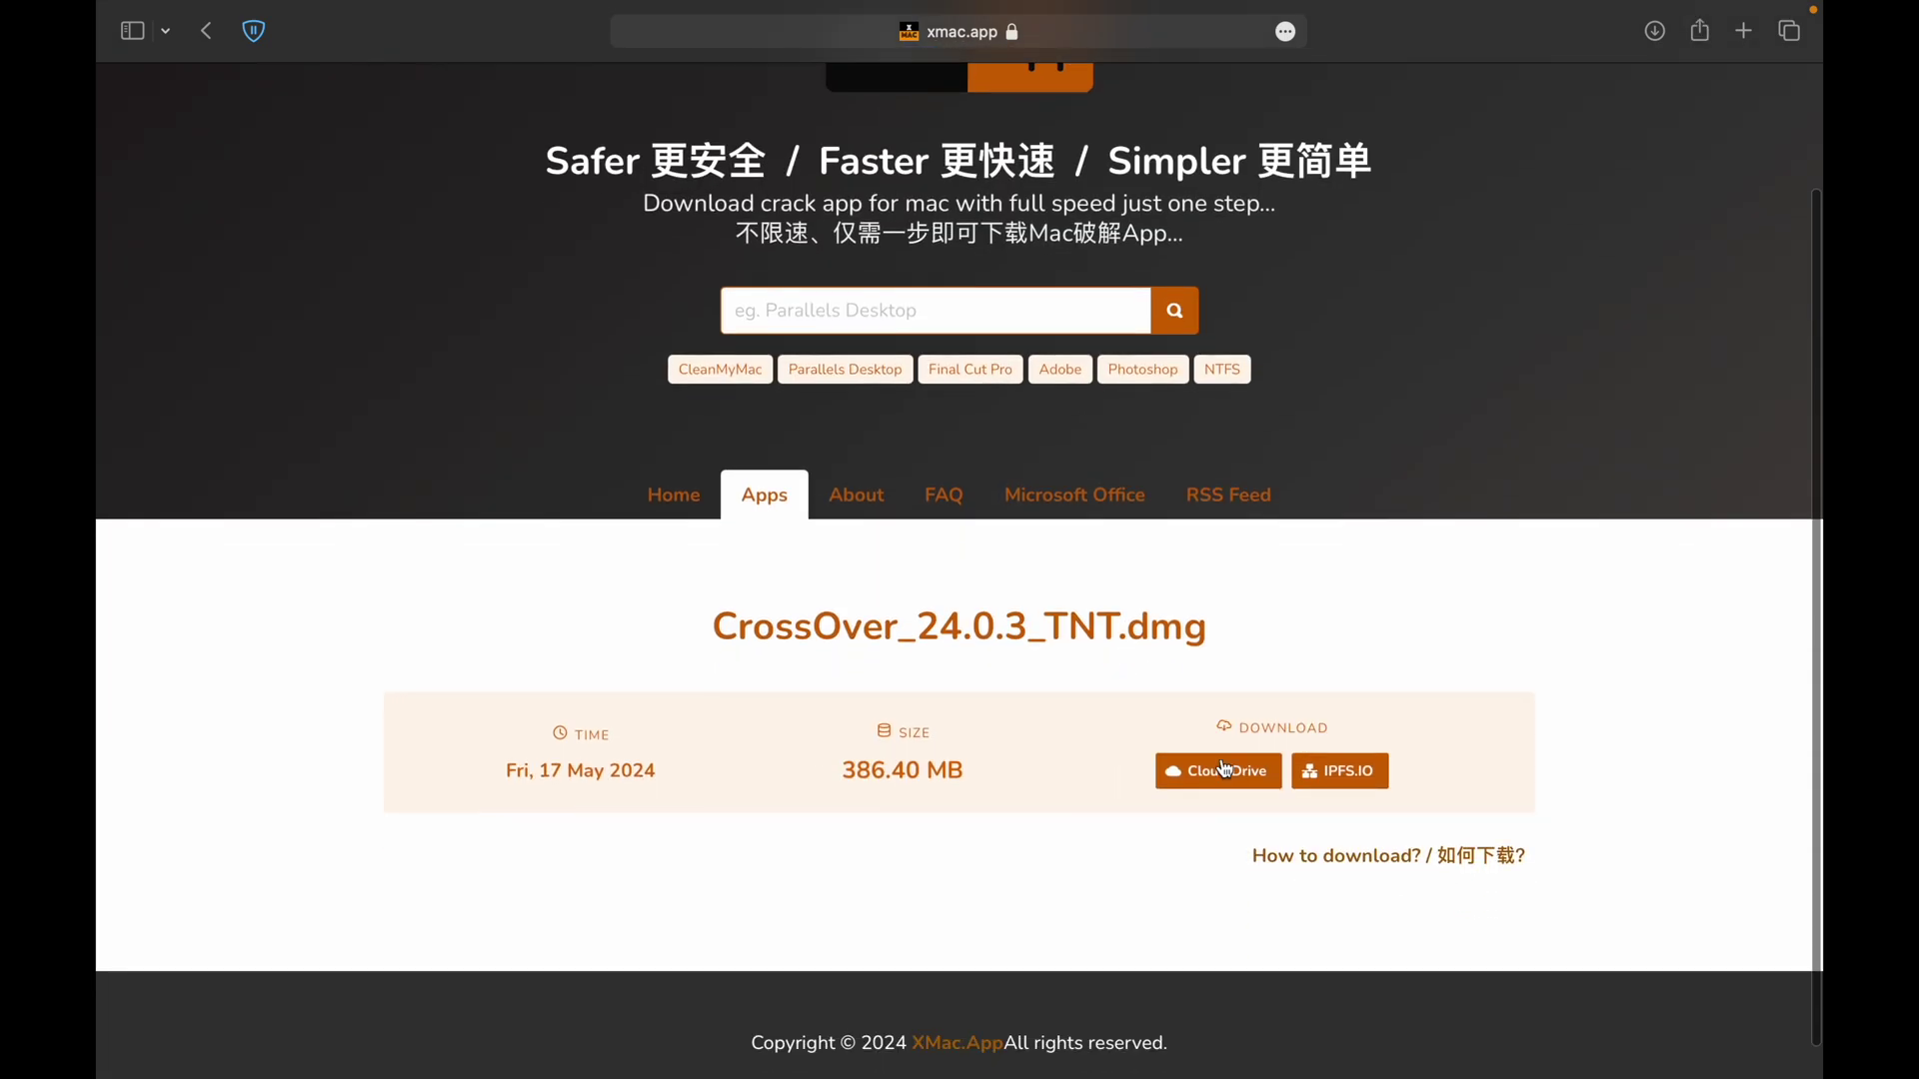
pyautogui.click(1236, 791)
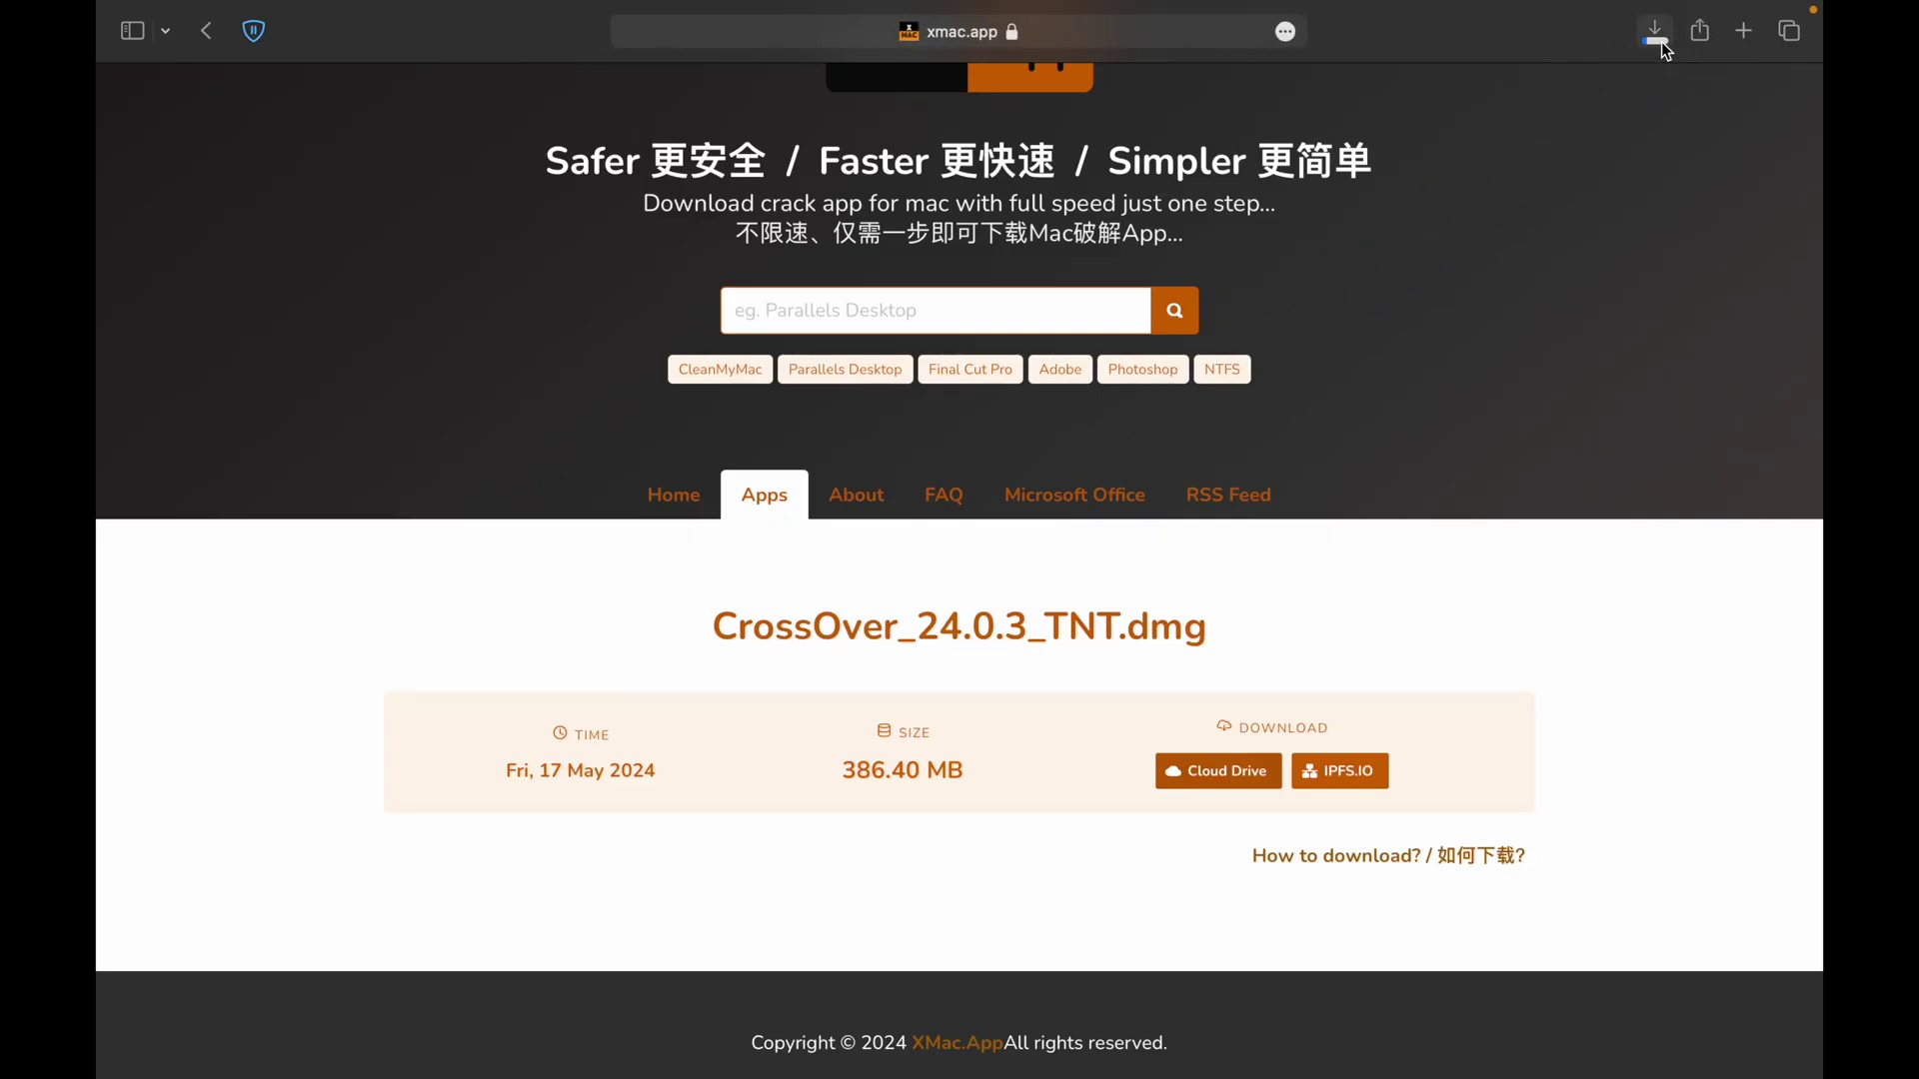
# - Stop the duplicate CrossOver download and delete it, keeping the single finished copy
pyautogui.click(1660, 35)
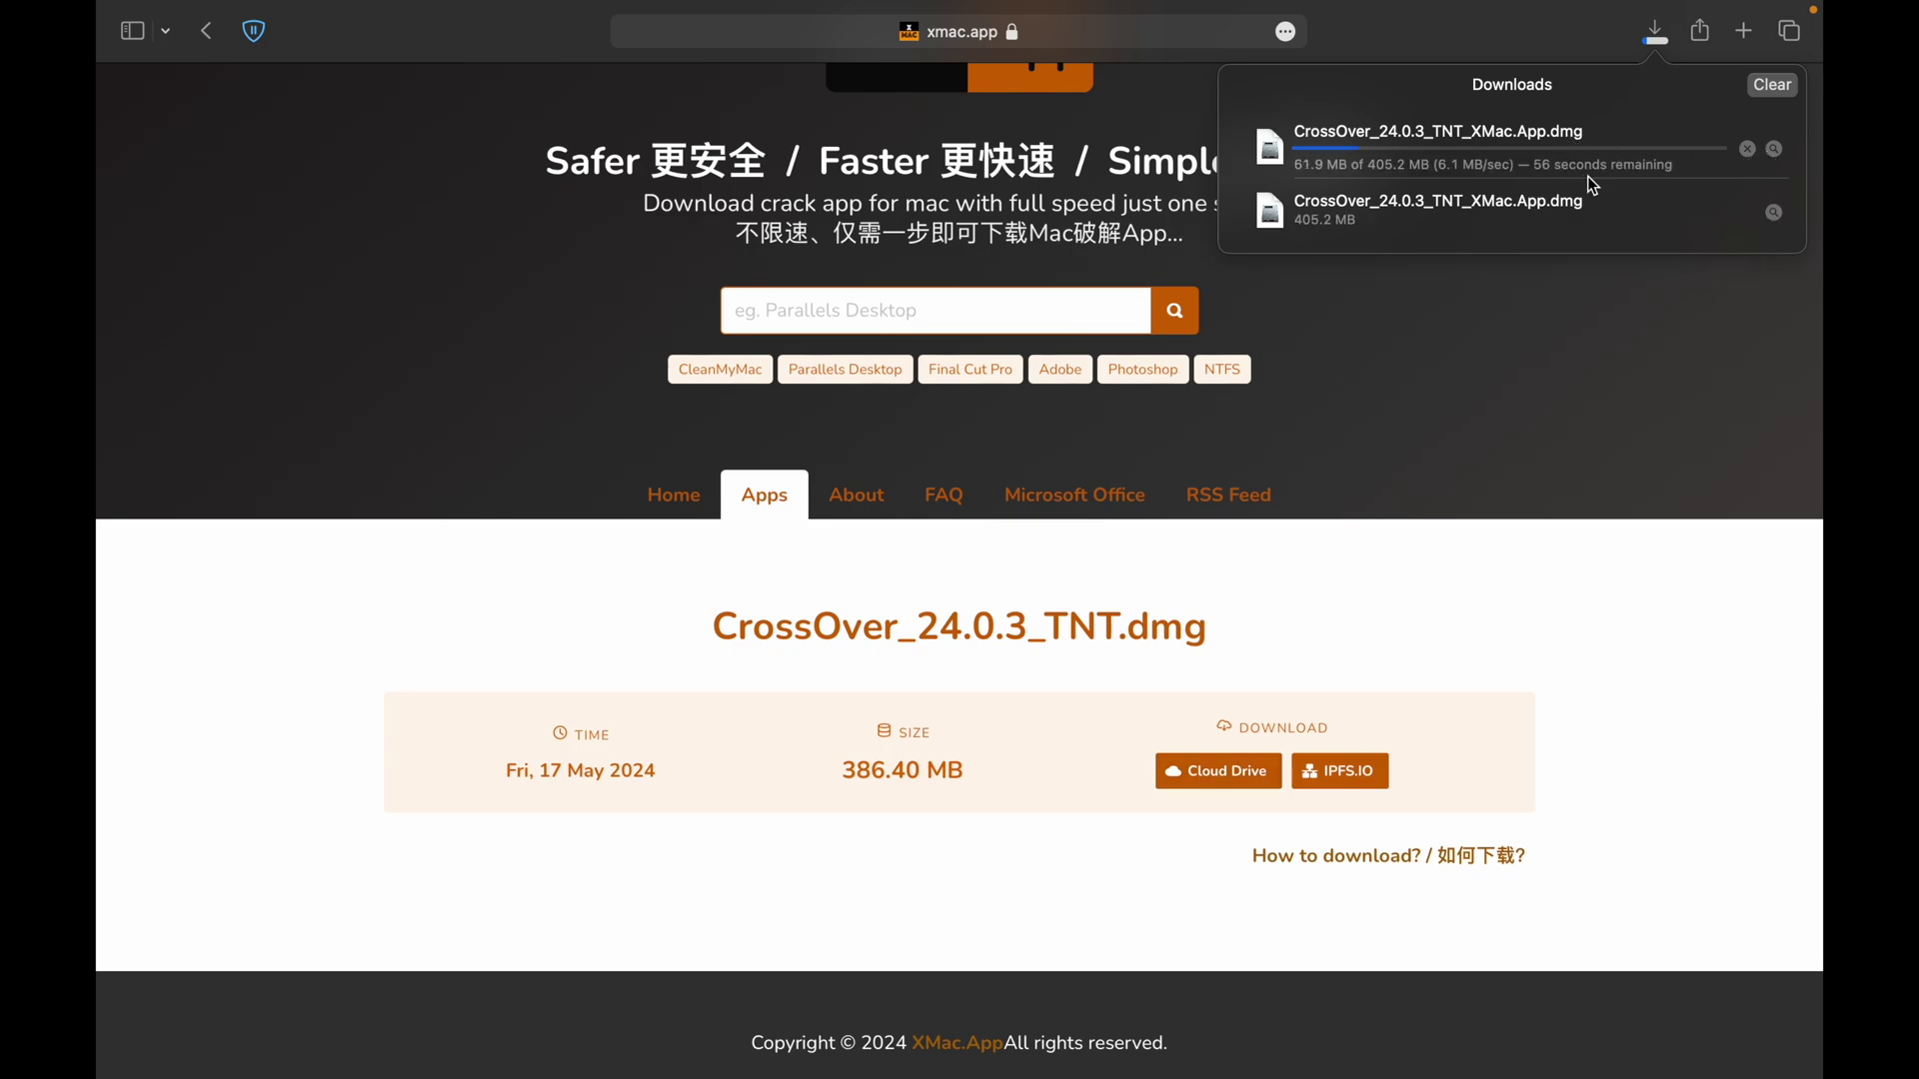
pyautogui.click(1747, 150)
pyautogui.click(1696, 161)
pyautogui.press('Delete')
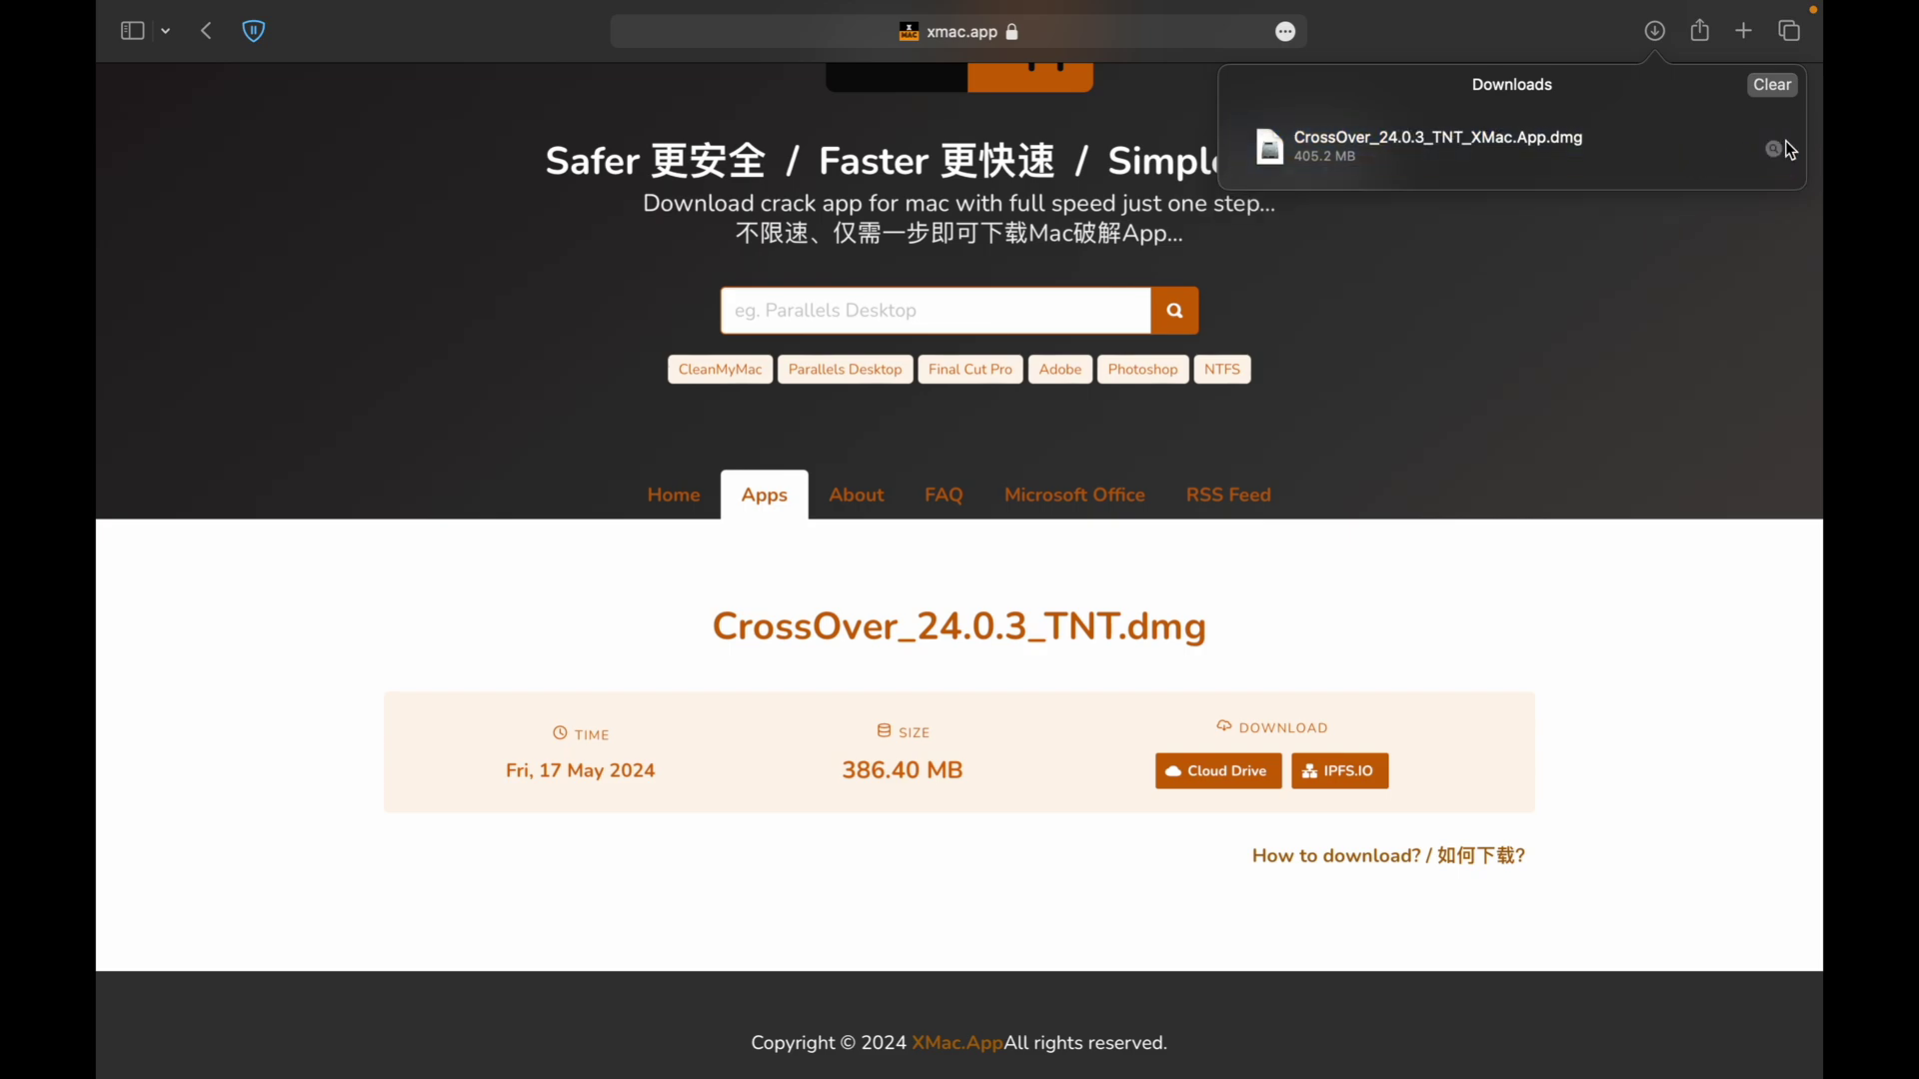
# - Reveal the downloaded CrossOver dmg in Finder, mount it and open the image inside
pyautogui.click(1778, 151)
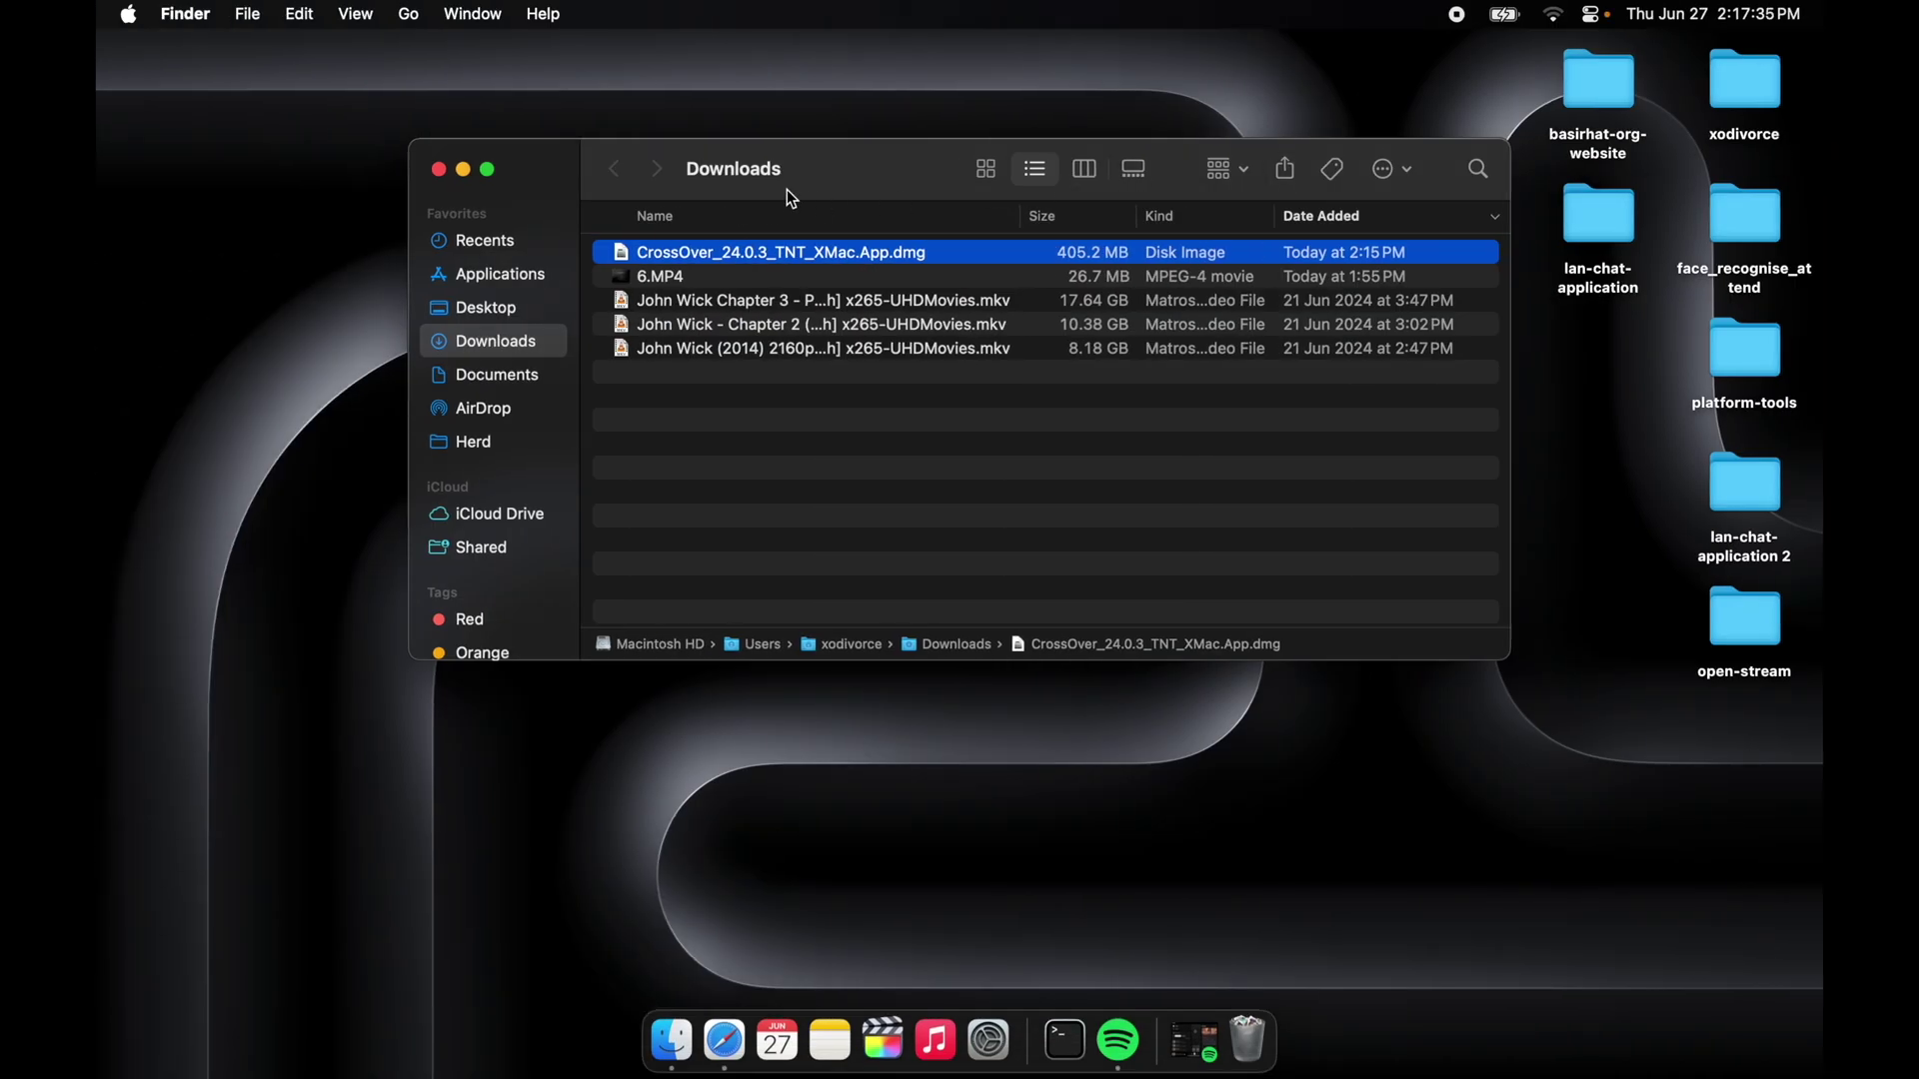
pyautogui.rightClick(801, 252)
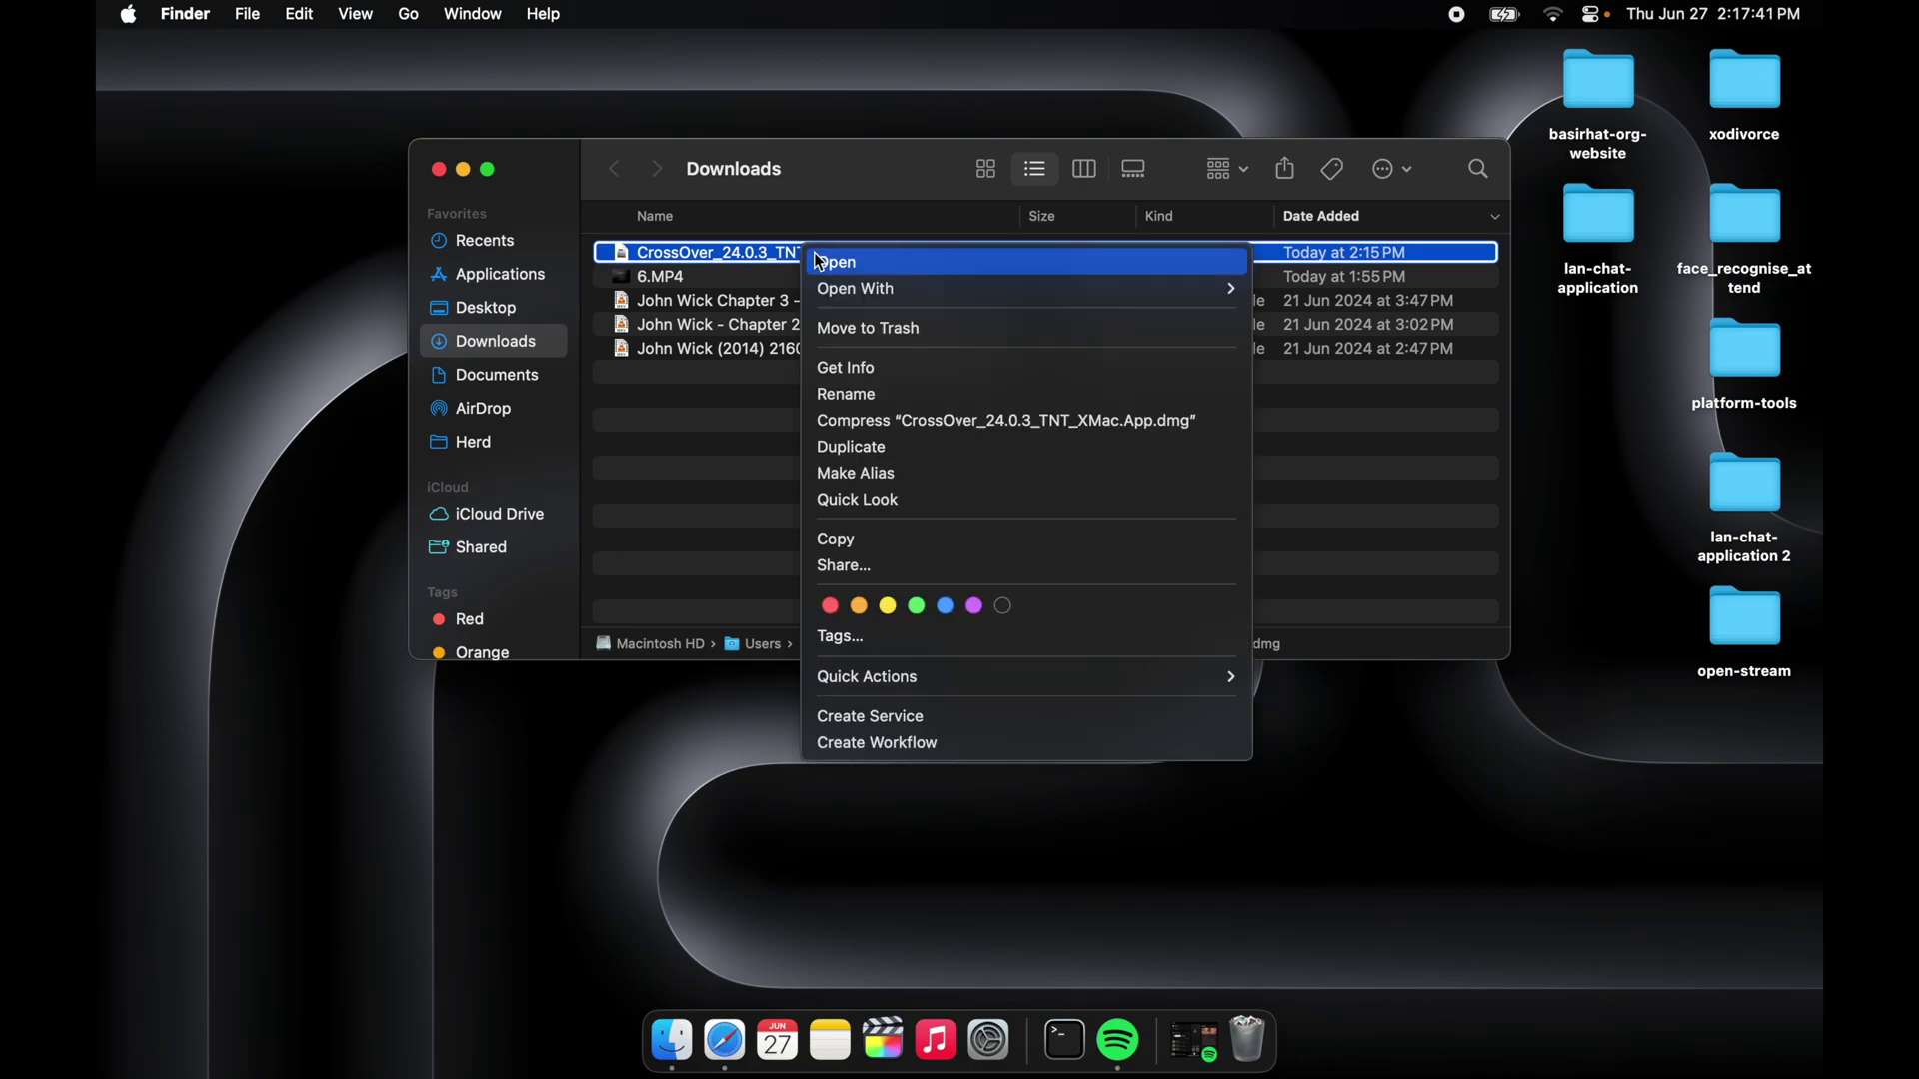
pyautogui.click(822, 262)
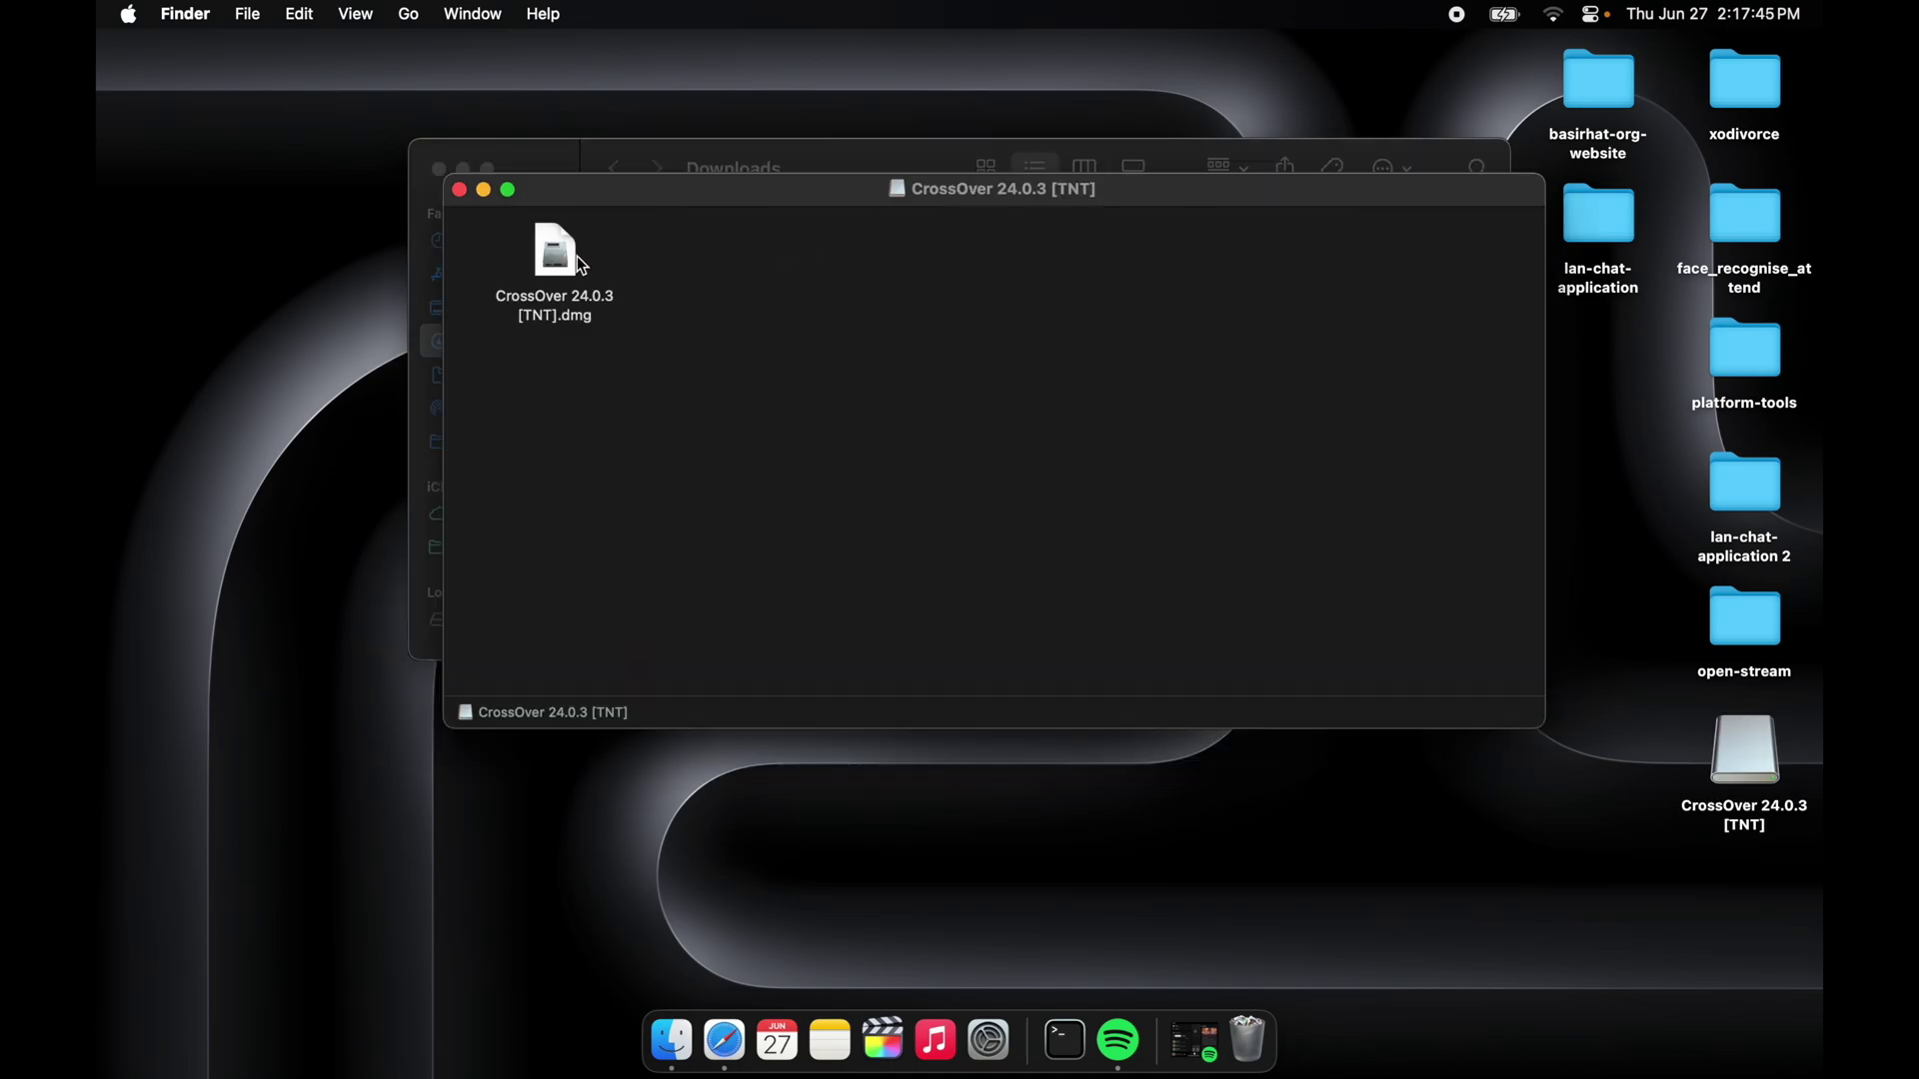
pyautogui.doubleClick(577, 257)
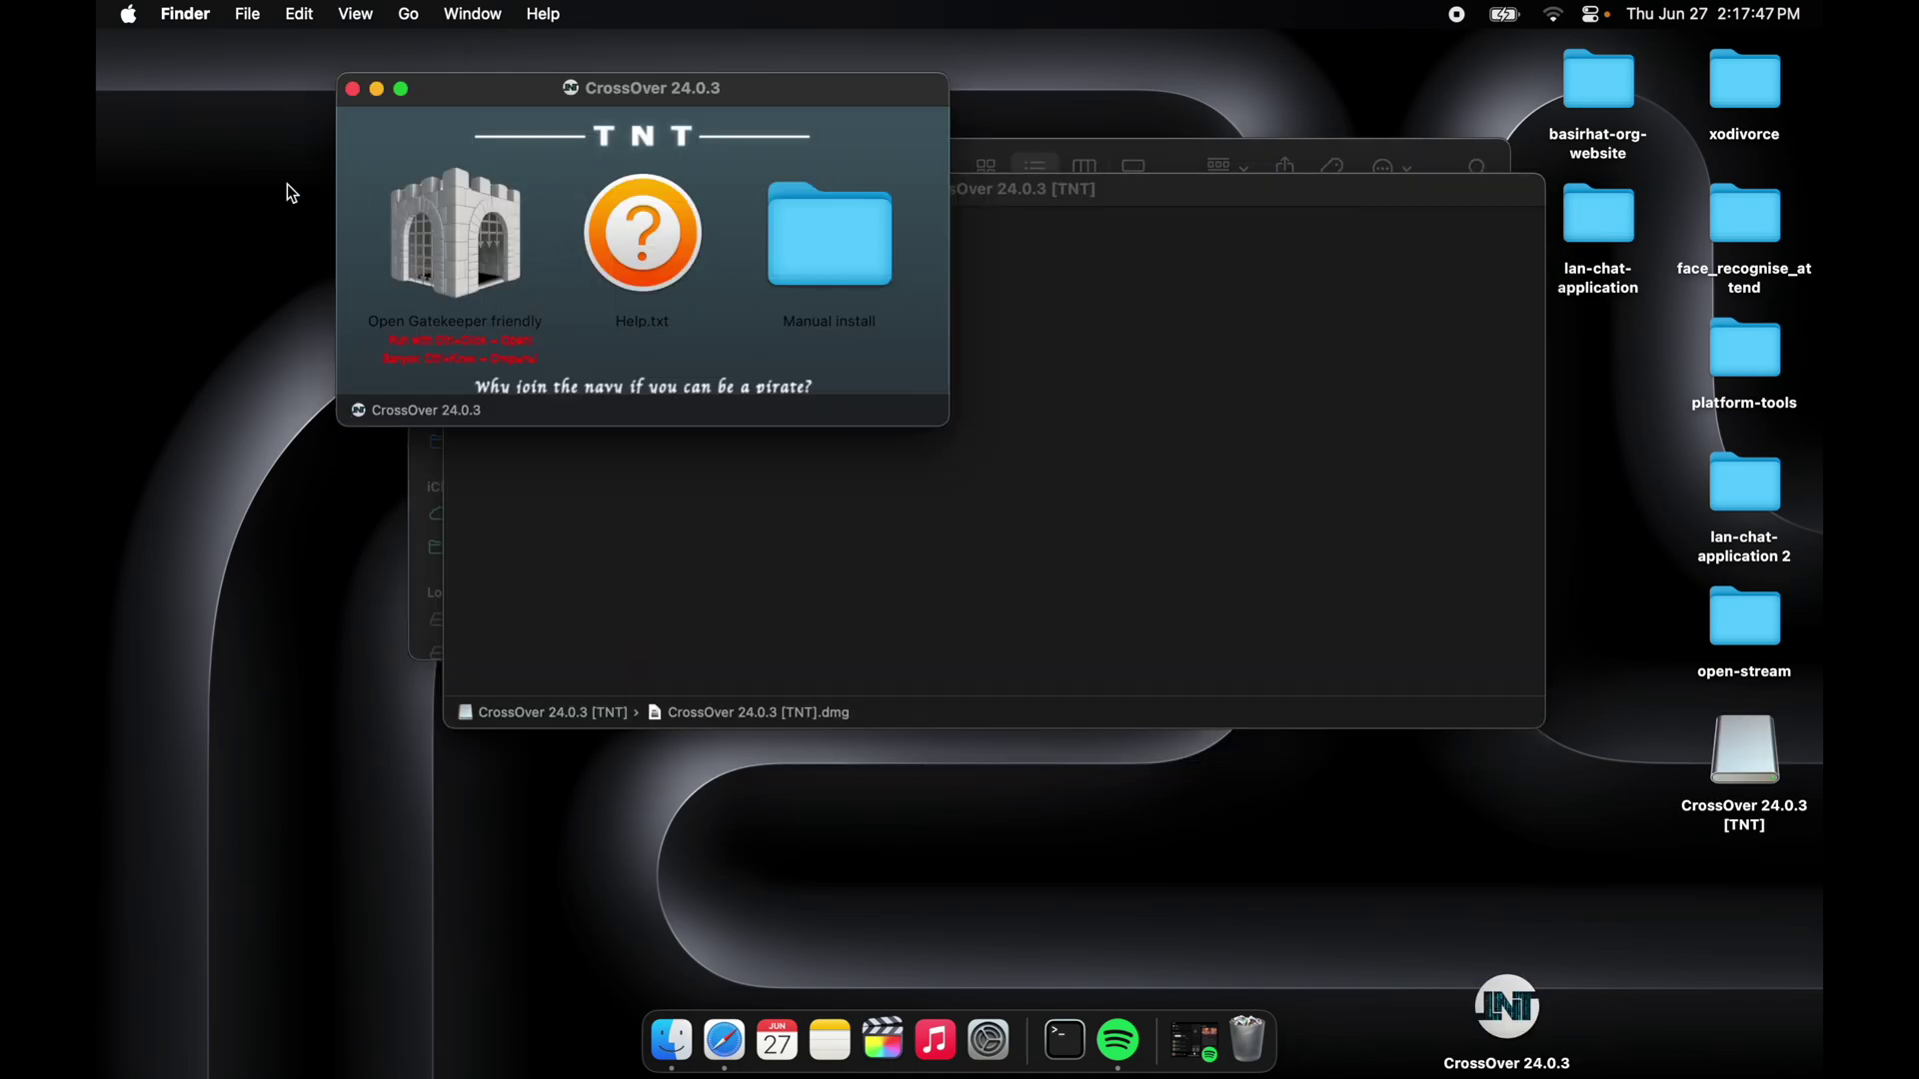
# - Open the Manual install folder and mount the inner CrossOver 24.0.3 [TNT].dmg
pyautogui.click(865, 244)
pyautogui.rightClick(866, 244)
pyautogui.click(904, 262)
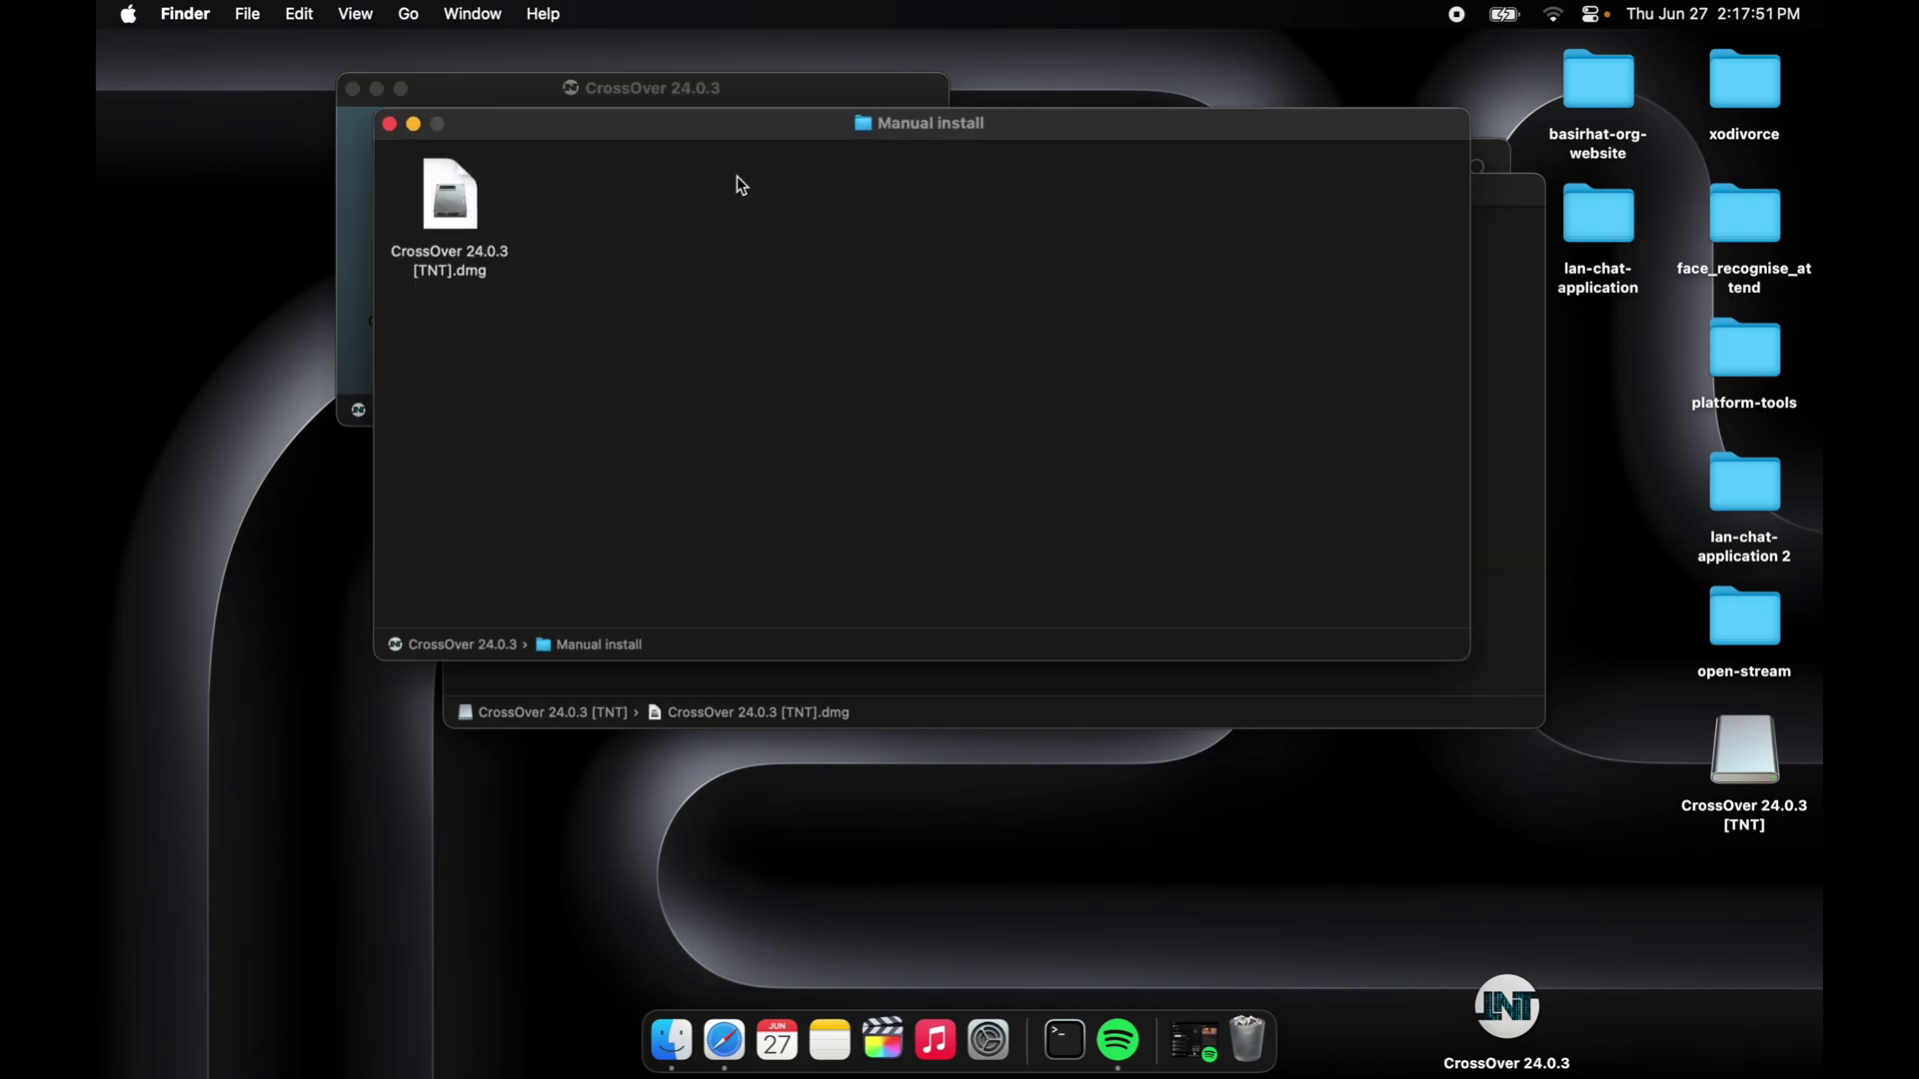
pyautogui.click(449, 206)
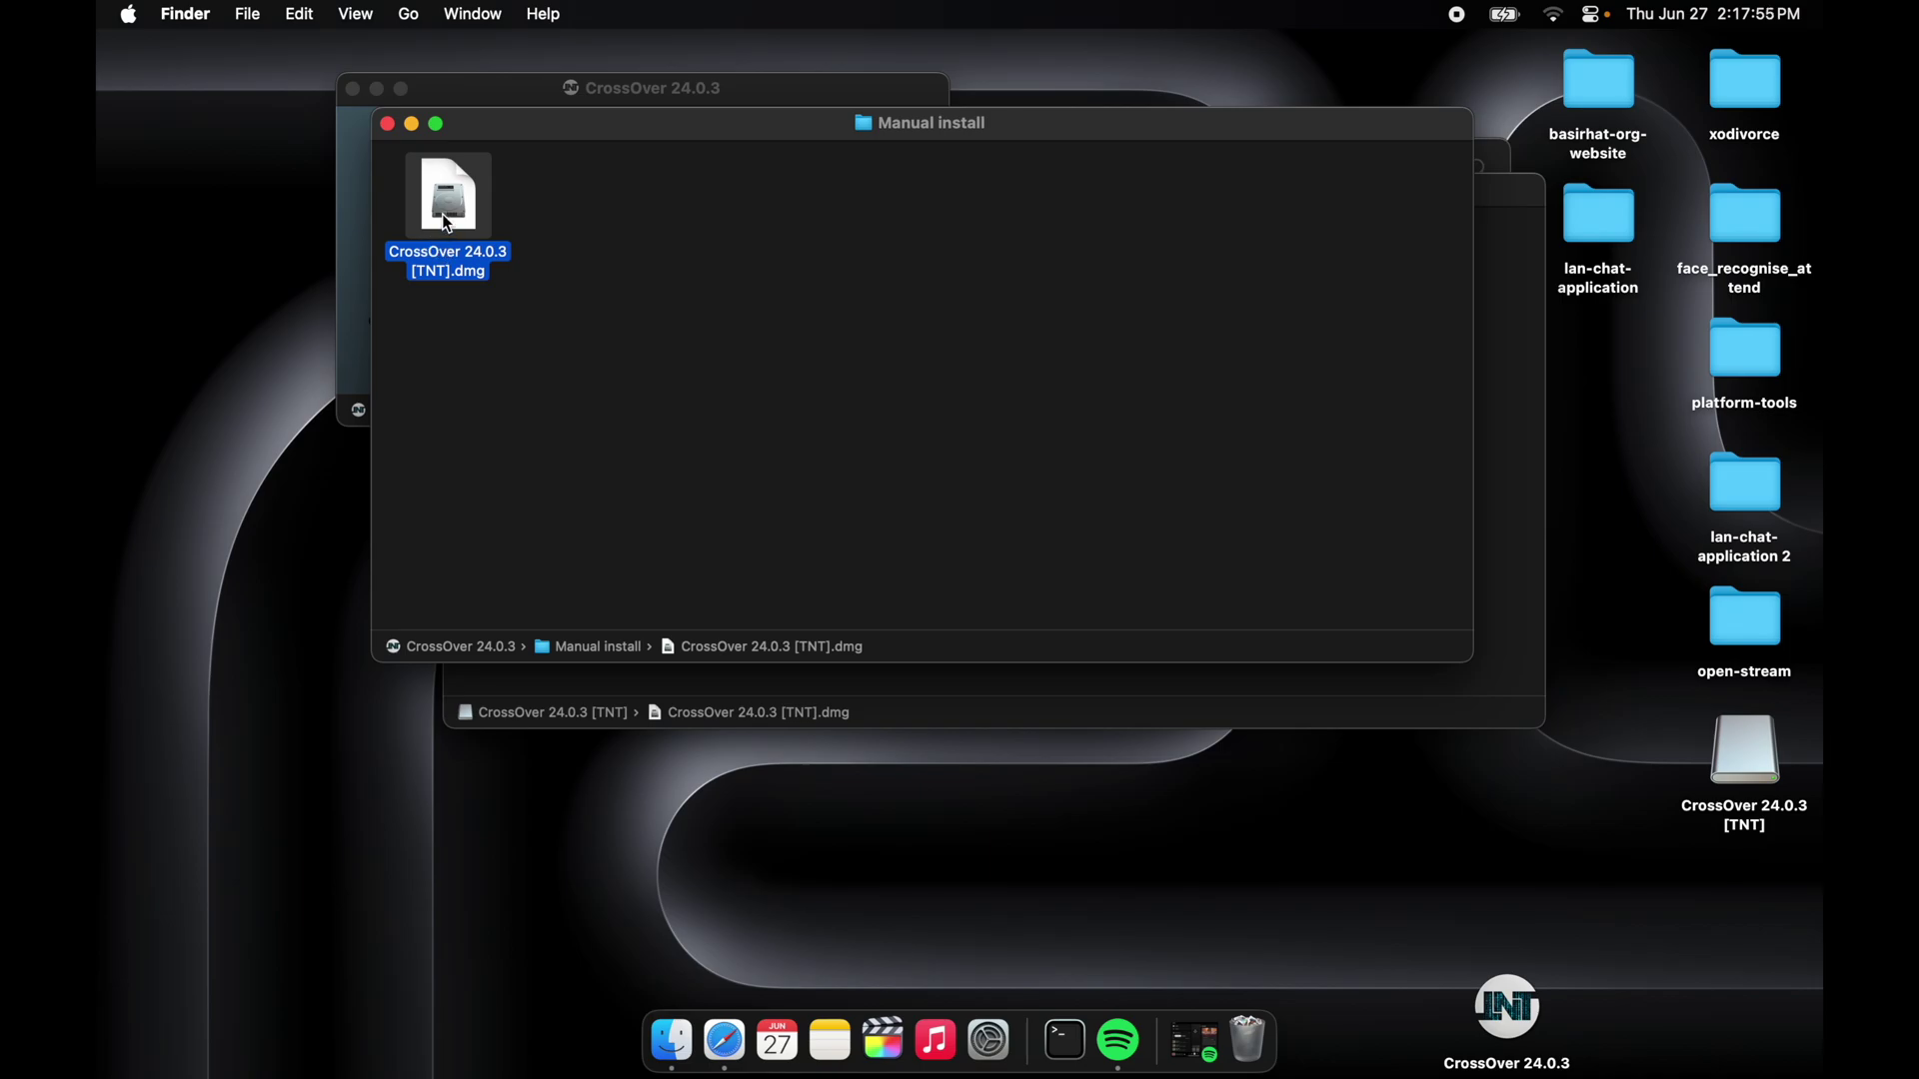
pyautogui.rightClick(444, 213)
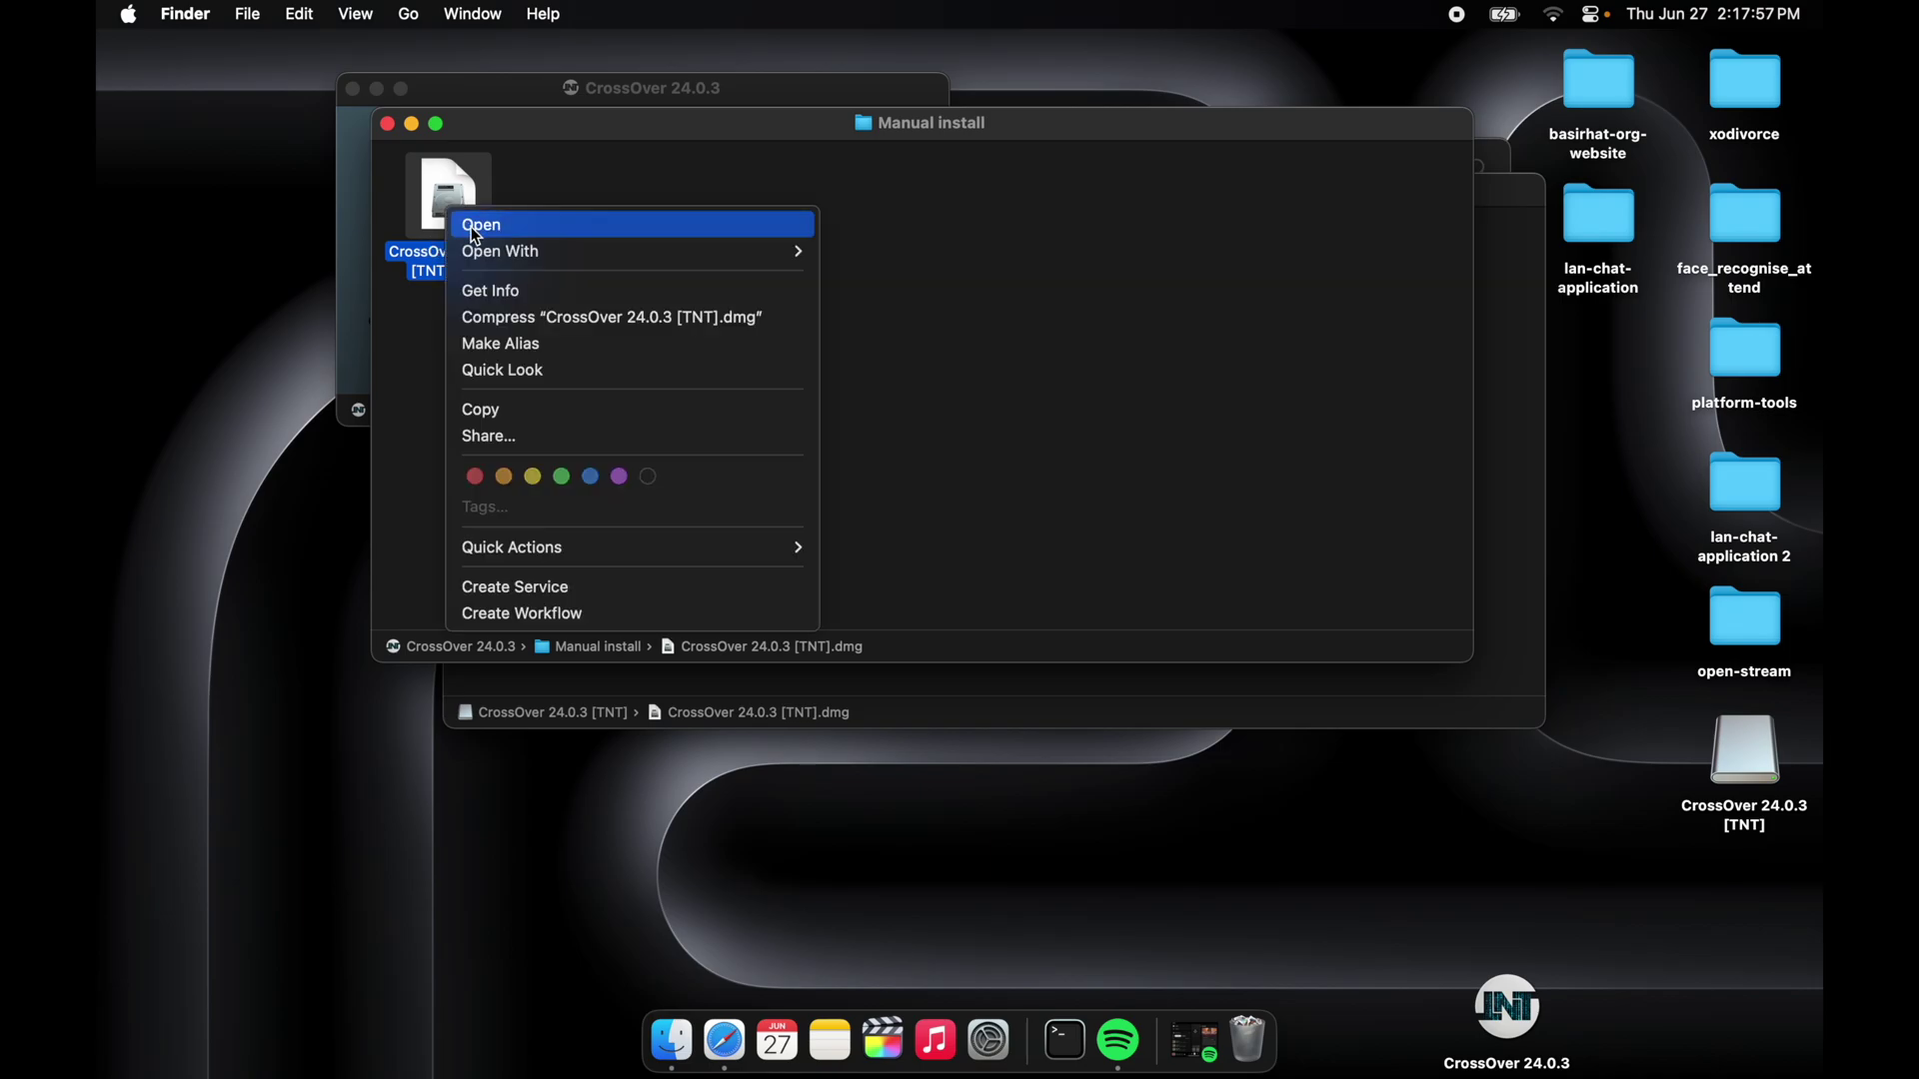
pyautogui.click(478, 228)
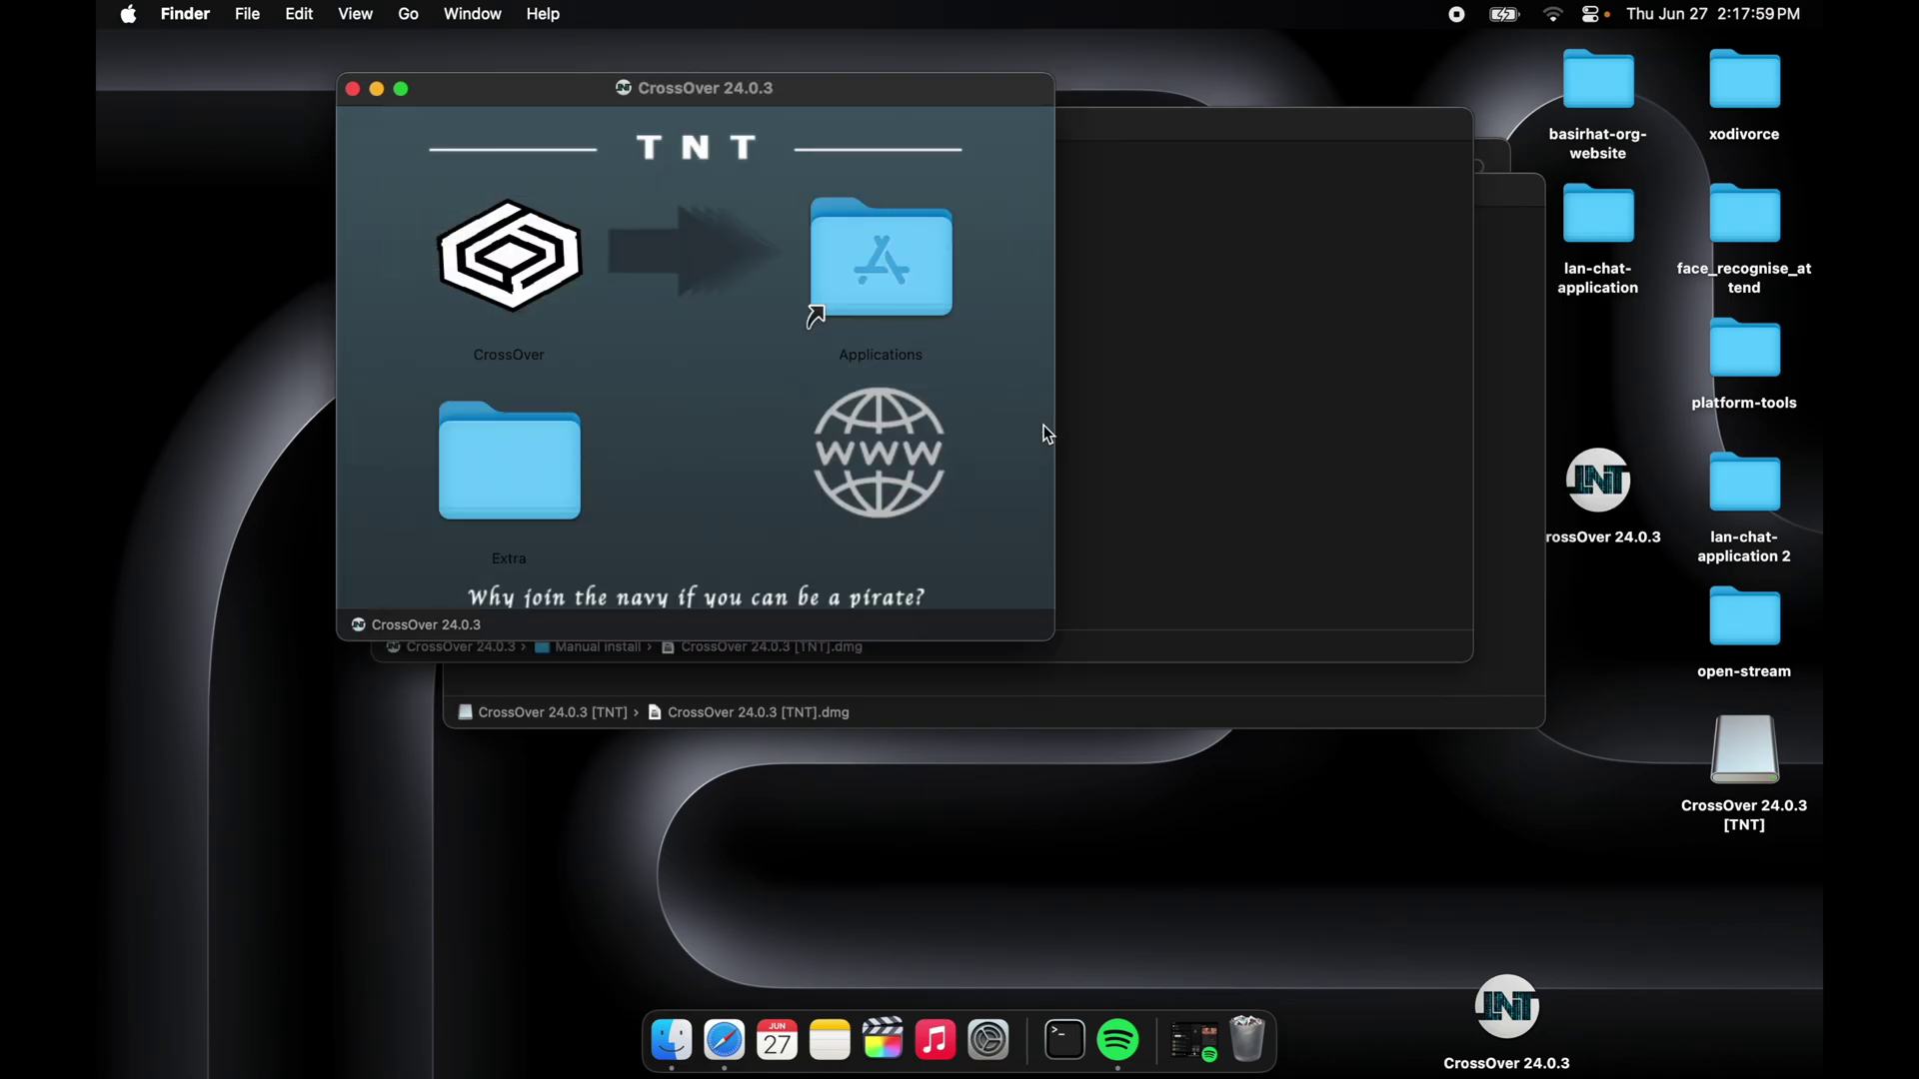
# - Try dragging the CrossOver app toward Applications without dropping it, then deselect it
pyautogui.click(520, 243)
pyautogui.moveTo(519, 243); pyautogui.dragTo(598, 245)
pyautogui.click(657, 414)
# - Open the Extra folder and open README.pdf with Preview
pyautogui.doubleClick(524, 474)
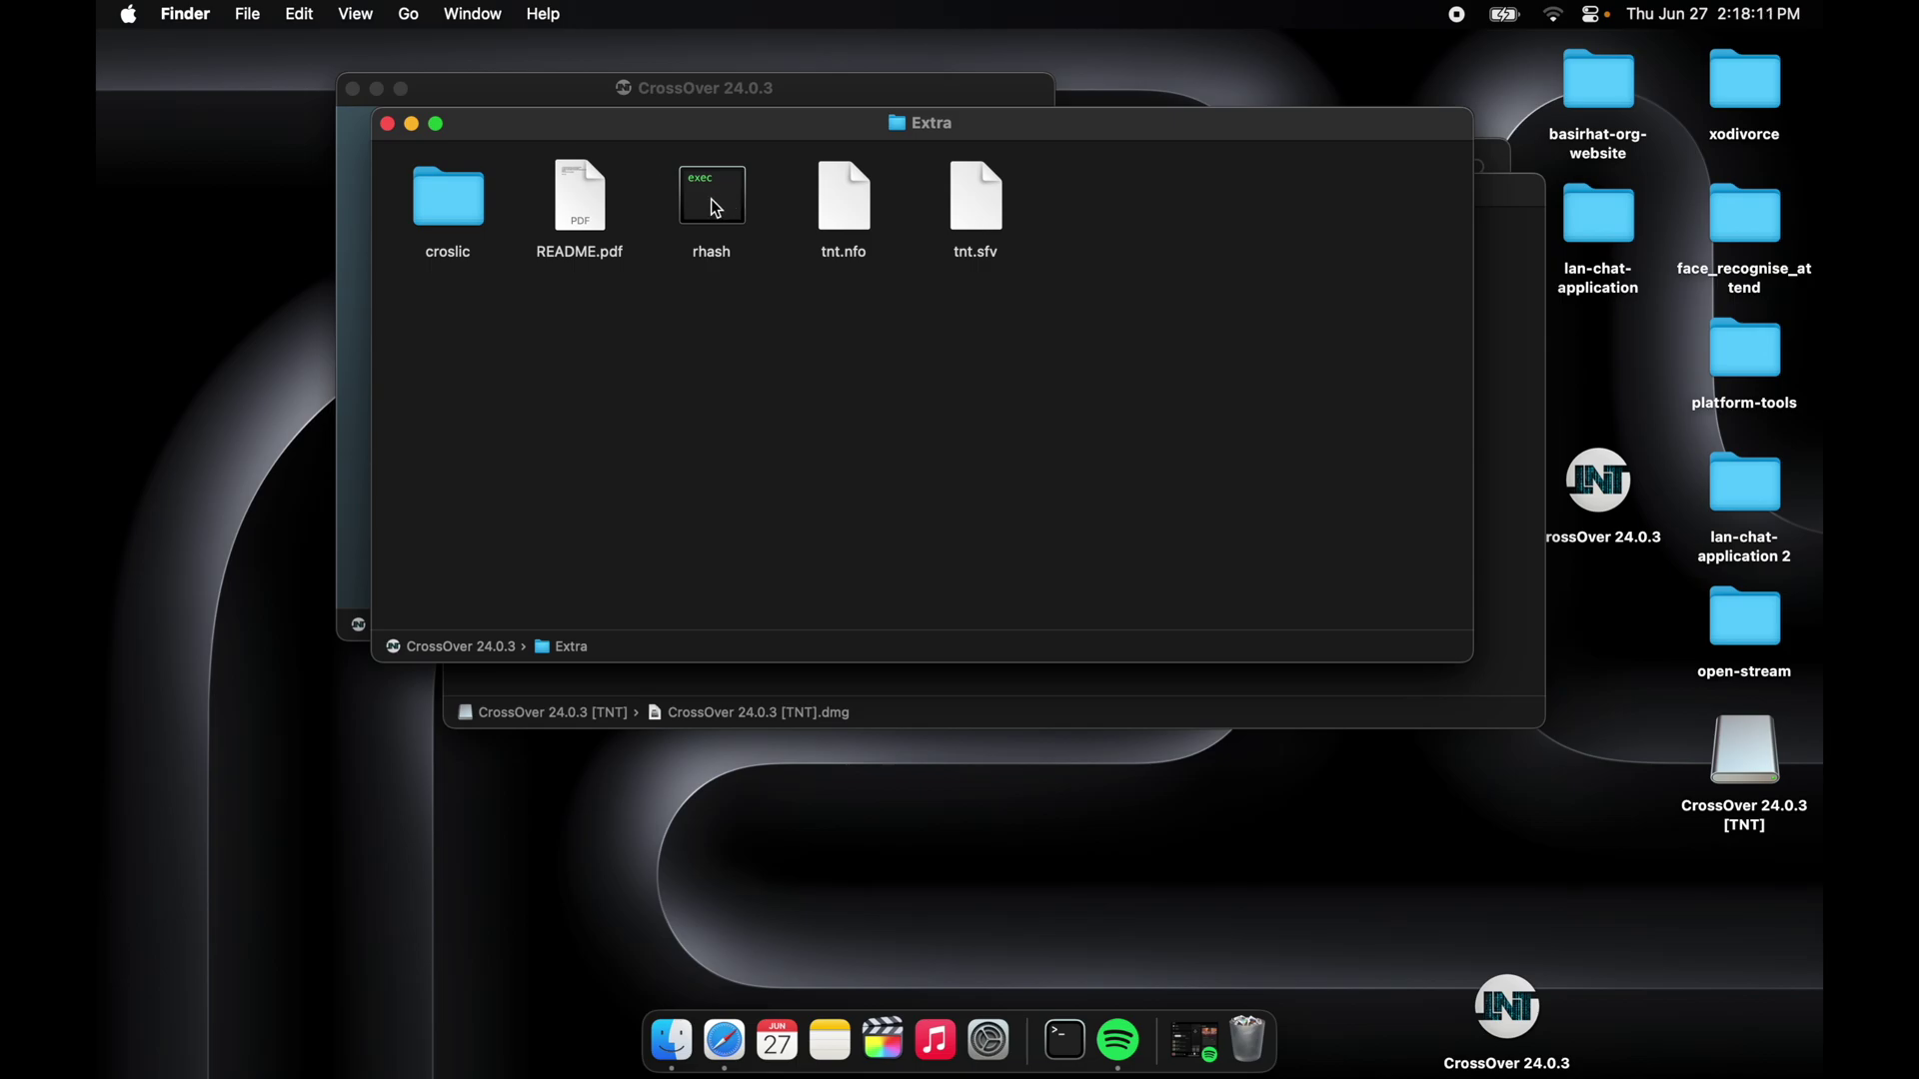
pyautogui.click(581, 200)
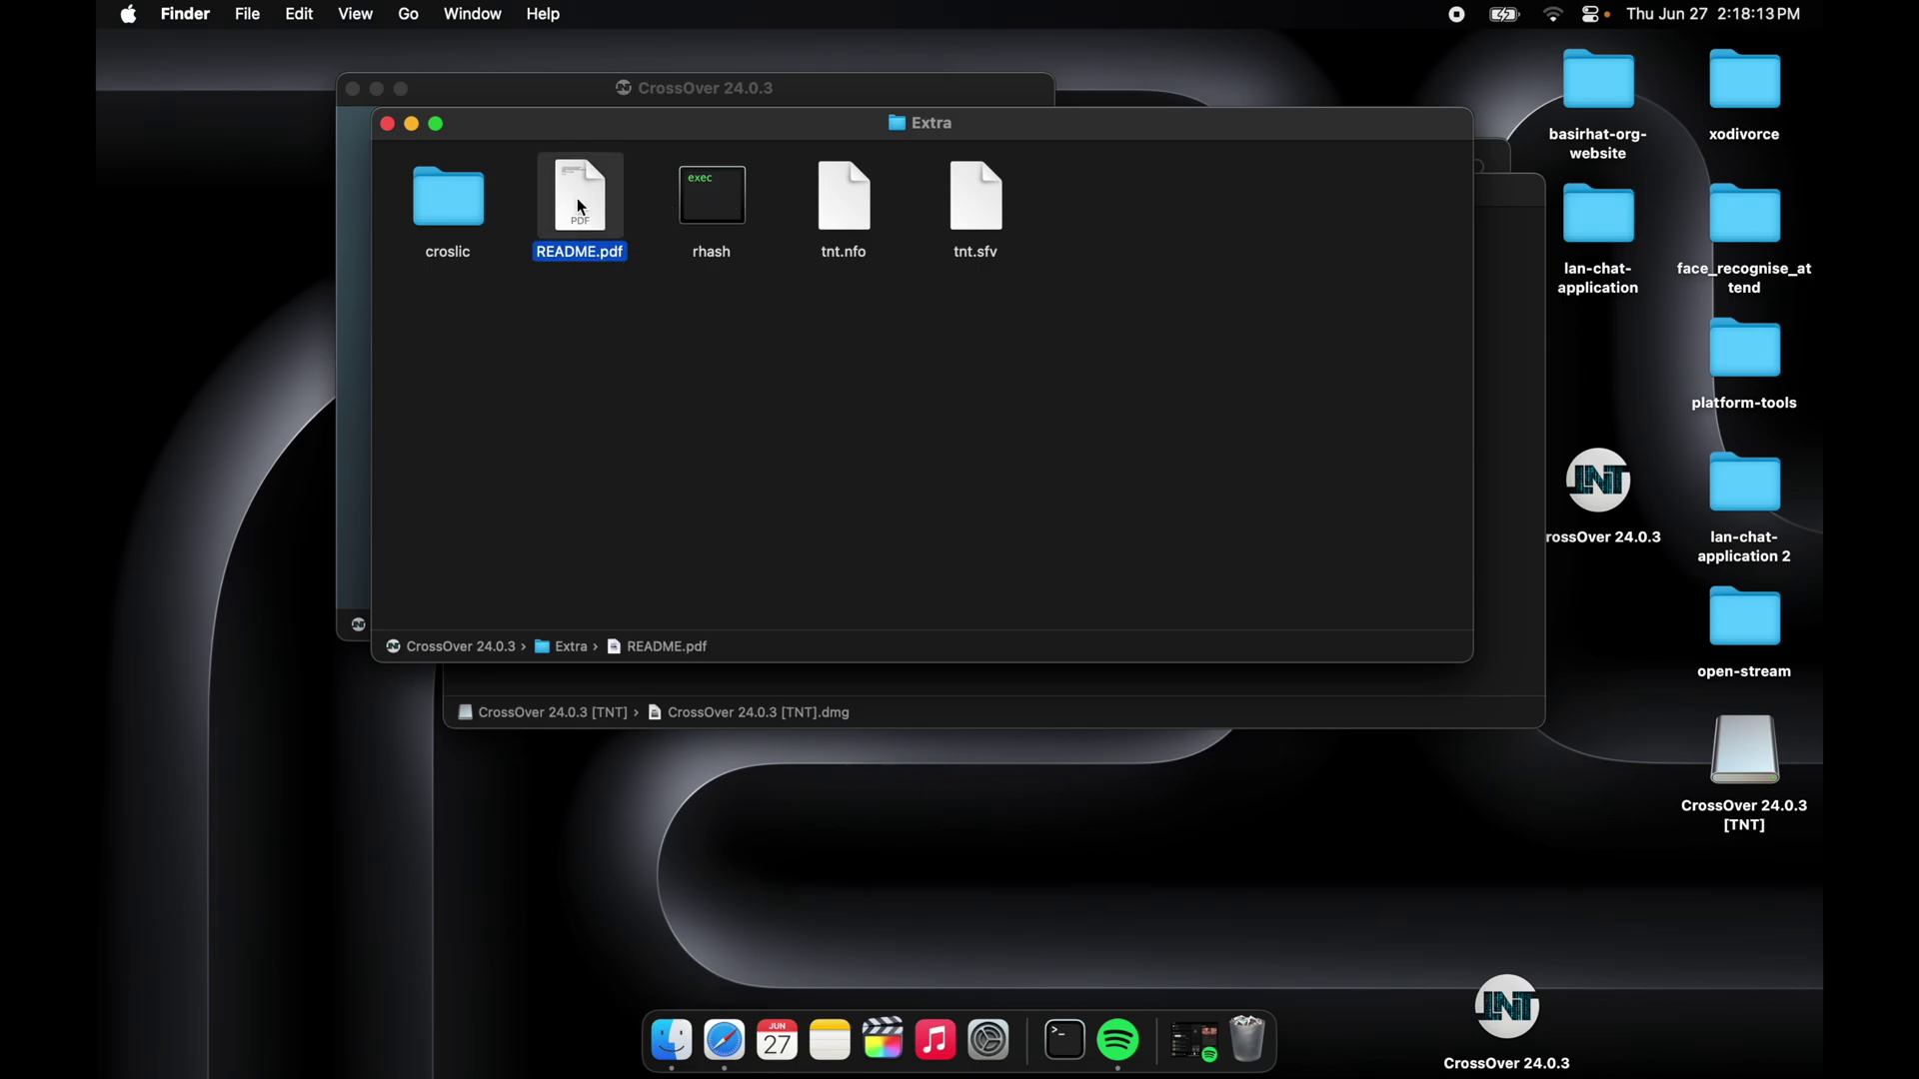
pyautogui.rightClick(582, 200)
pyautogui.moveTo(687, 239)
pyautogui.click(920, 238)
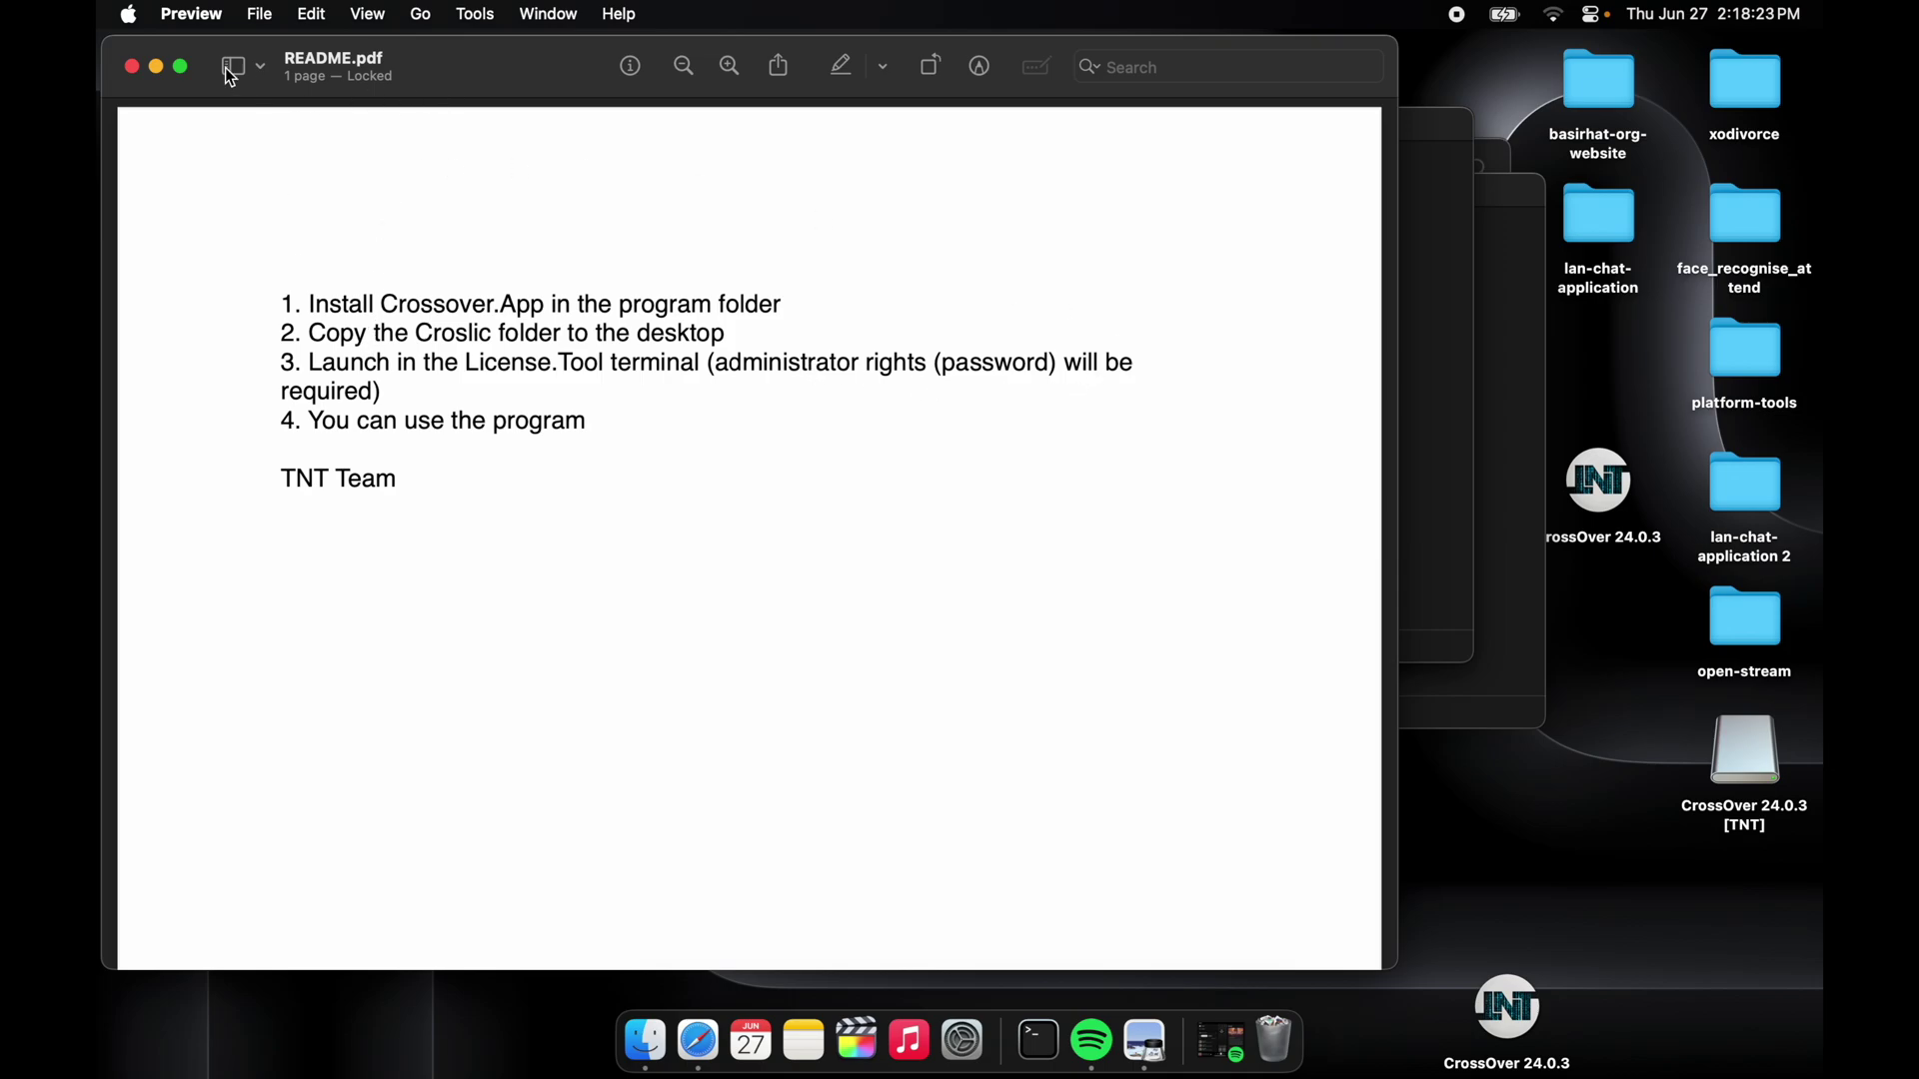
pyautogui.click(132, 66)
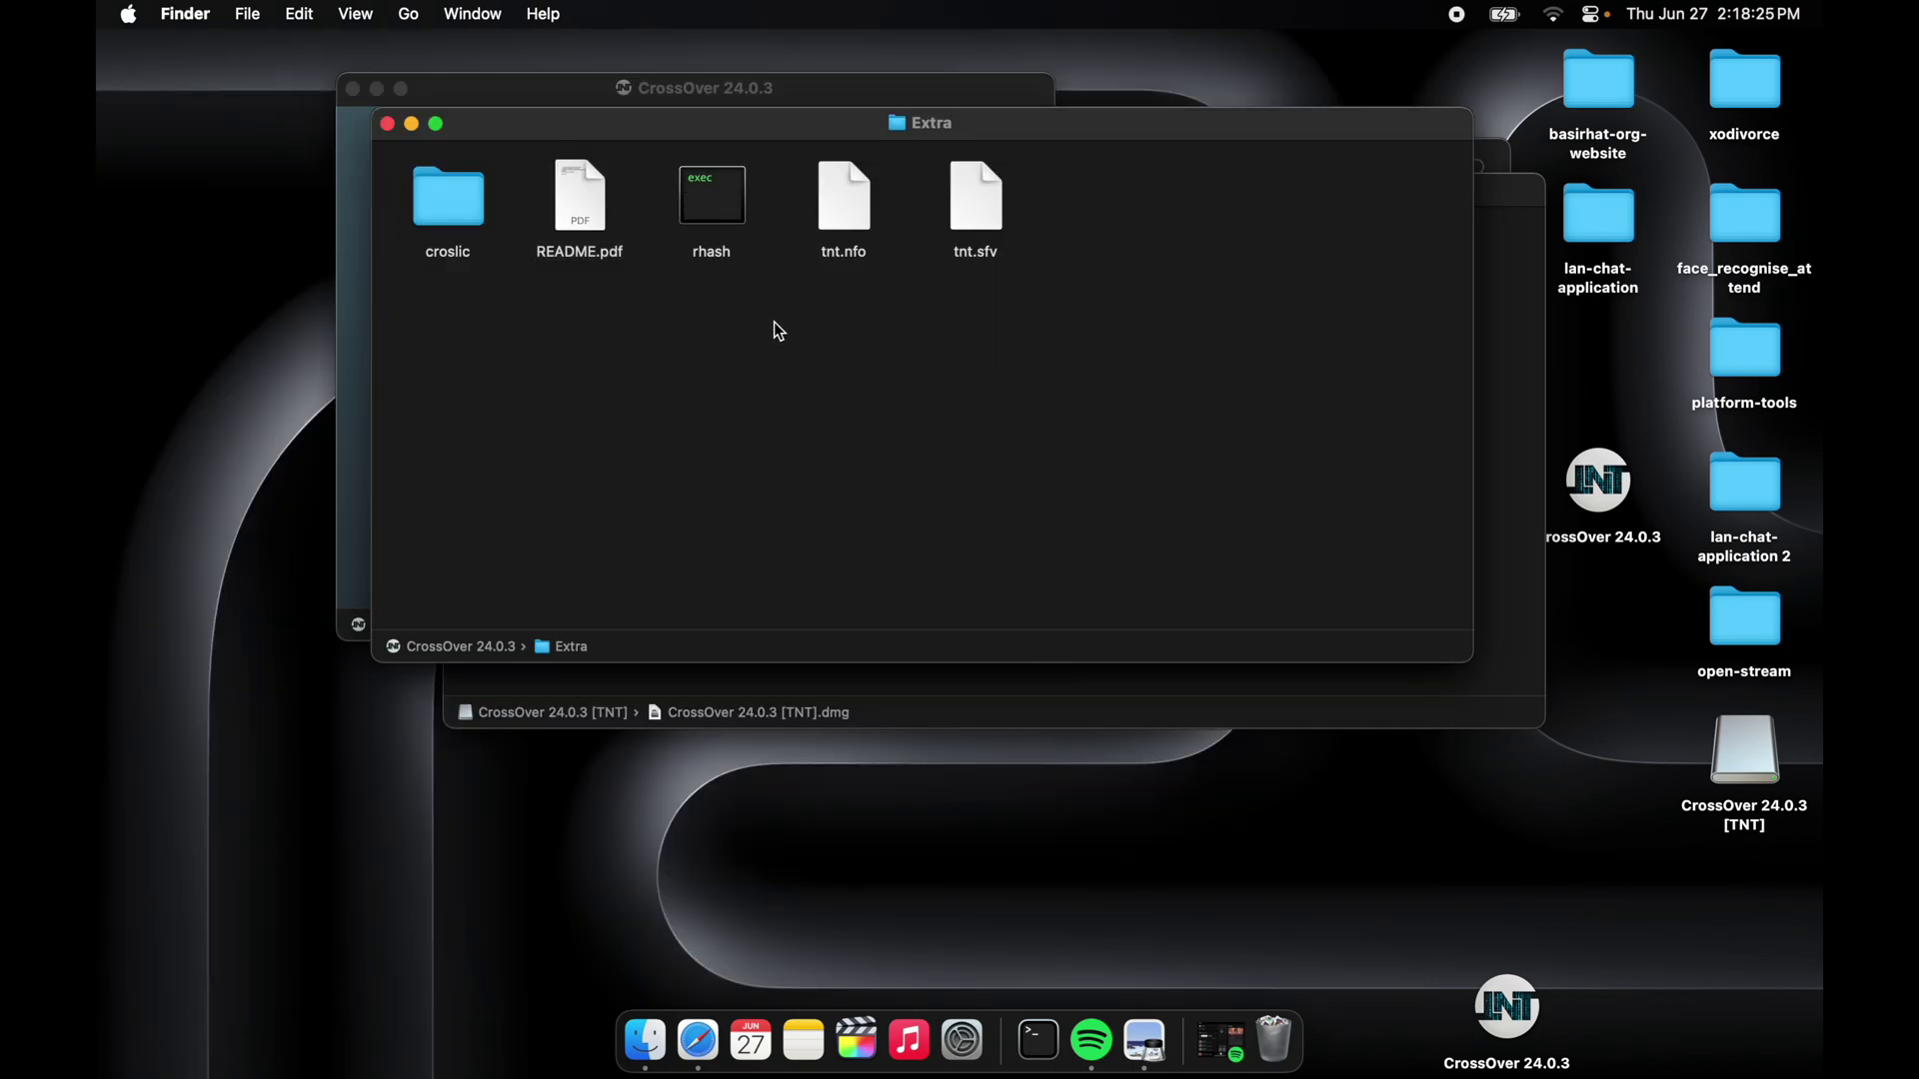
# - Run rhash in Terminal past the security warning, then close the failed Terminal window
pyautogui.click(722, 192)
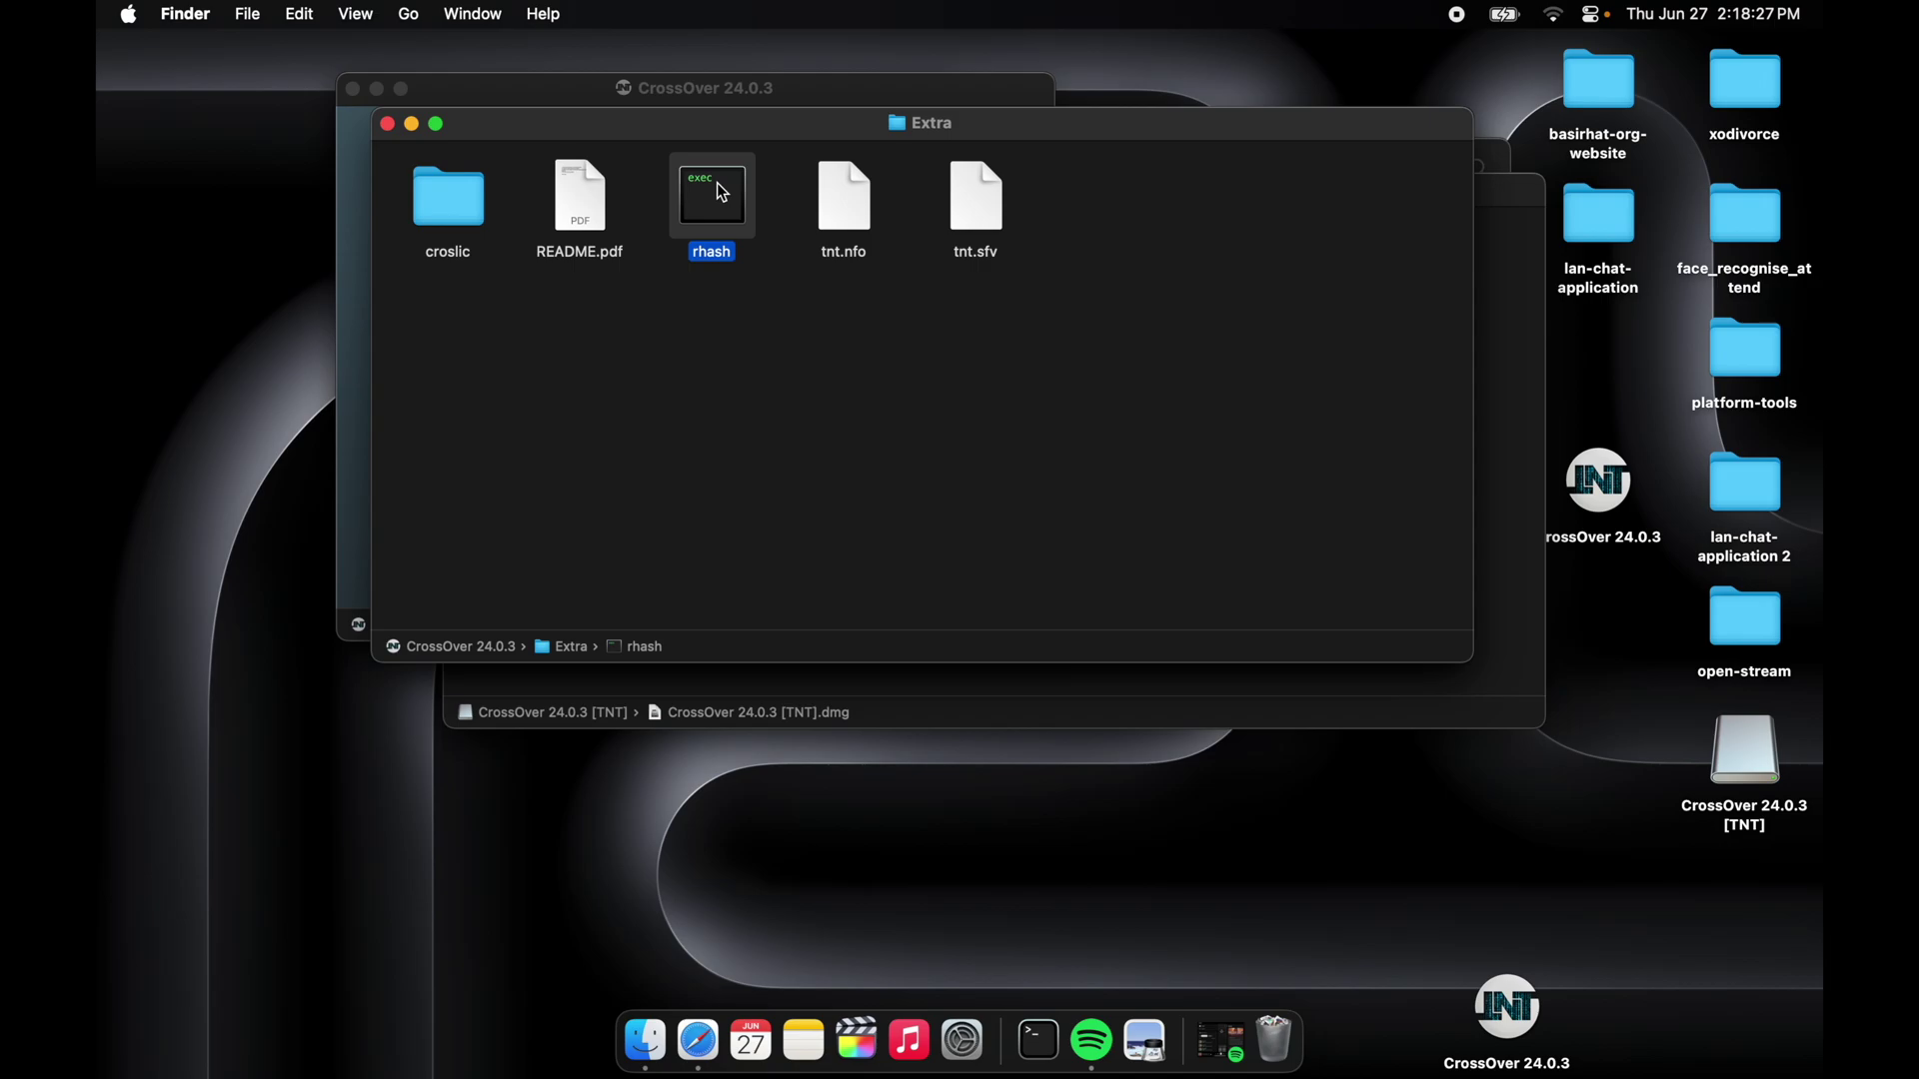
pyautogui.rightClick(722, 193)
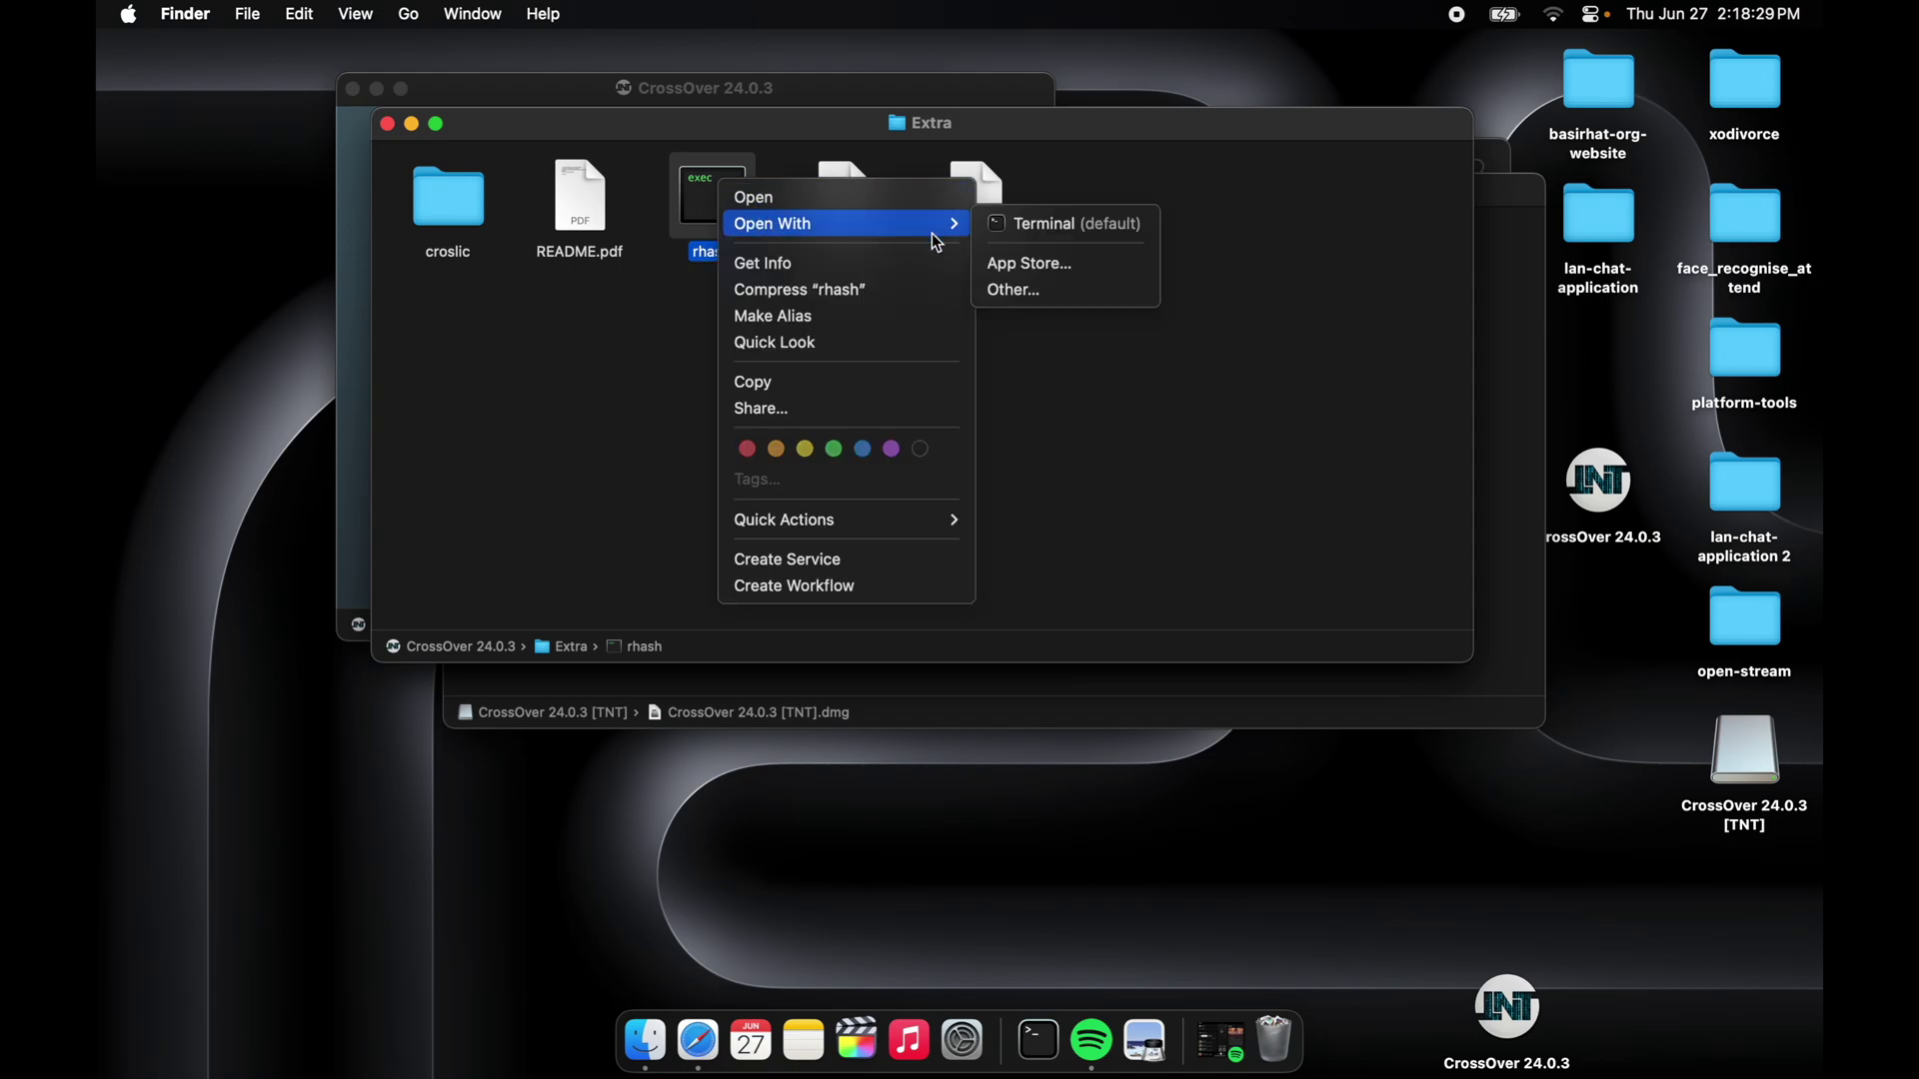
pyautogui.moveTo(945, 226)
pyautogui.click(1015, 230)
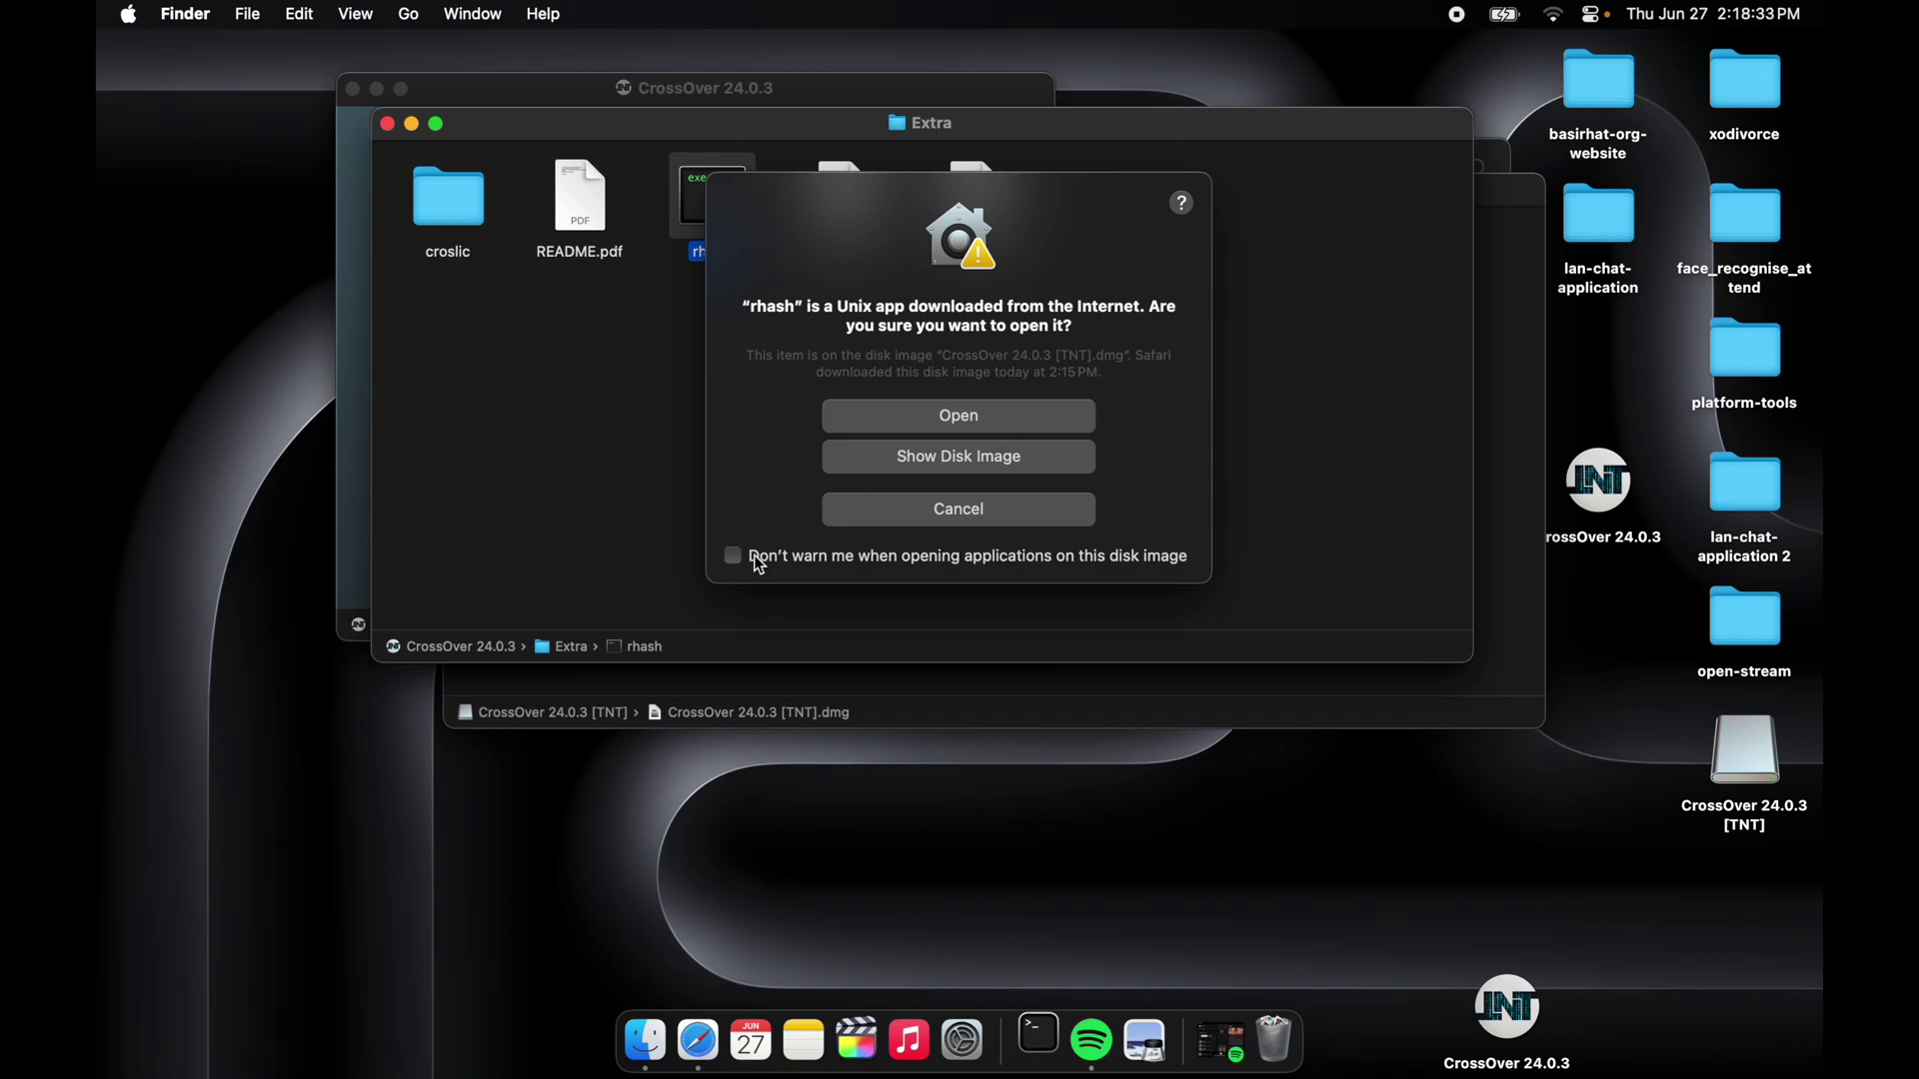
pyautogui.click(963, 423)
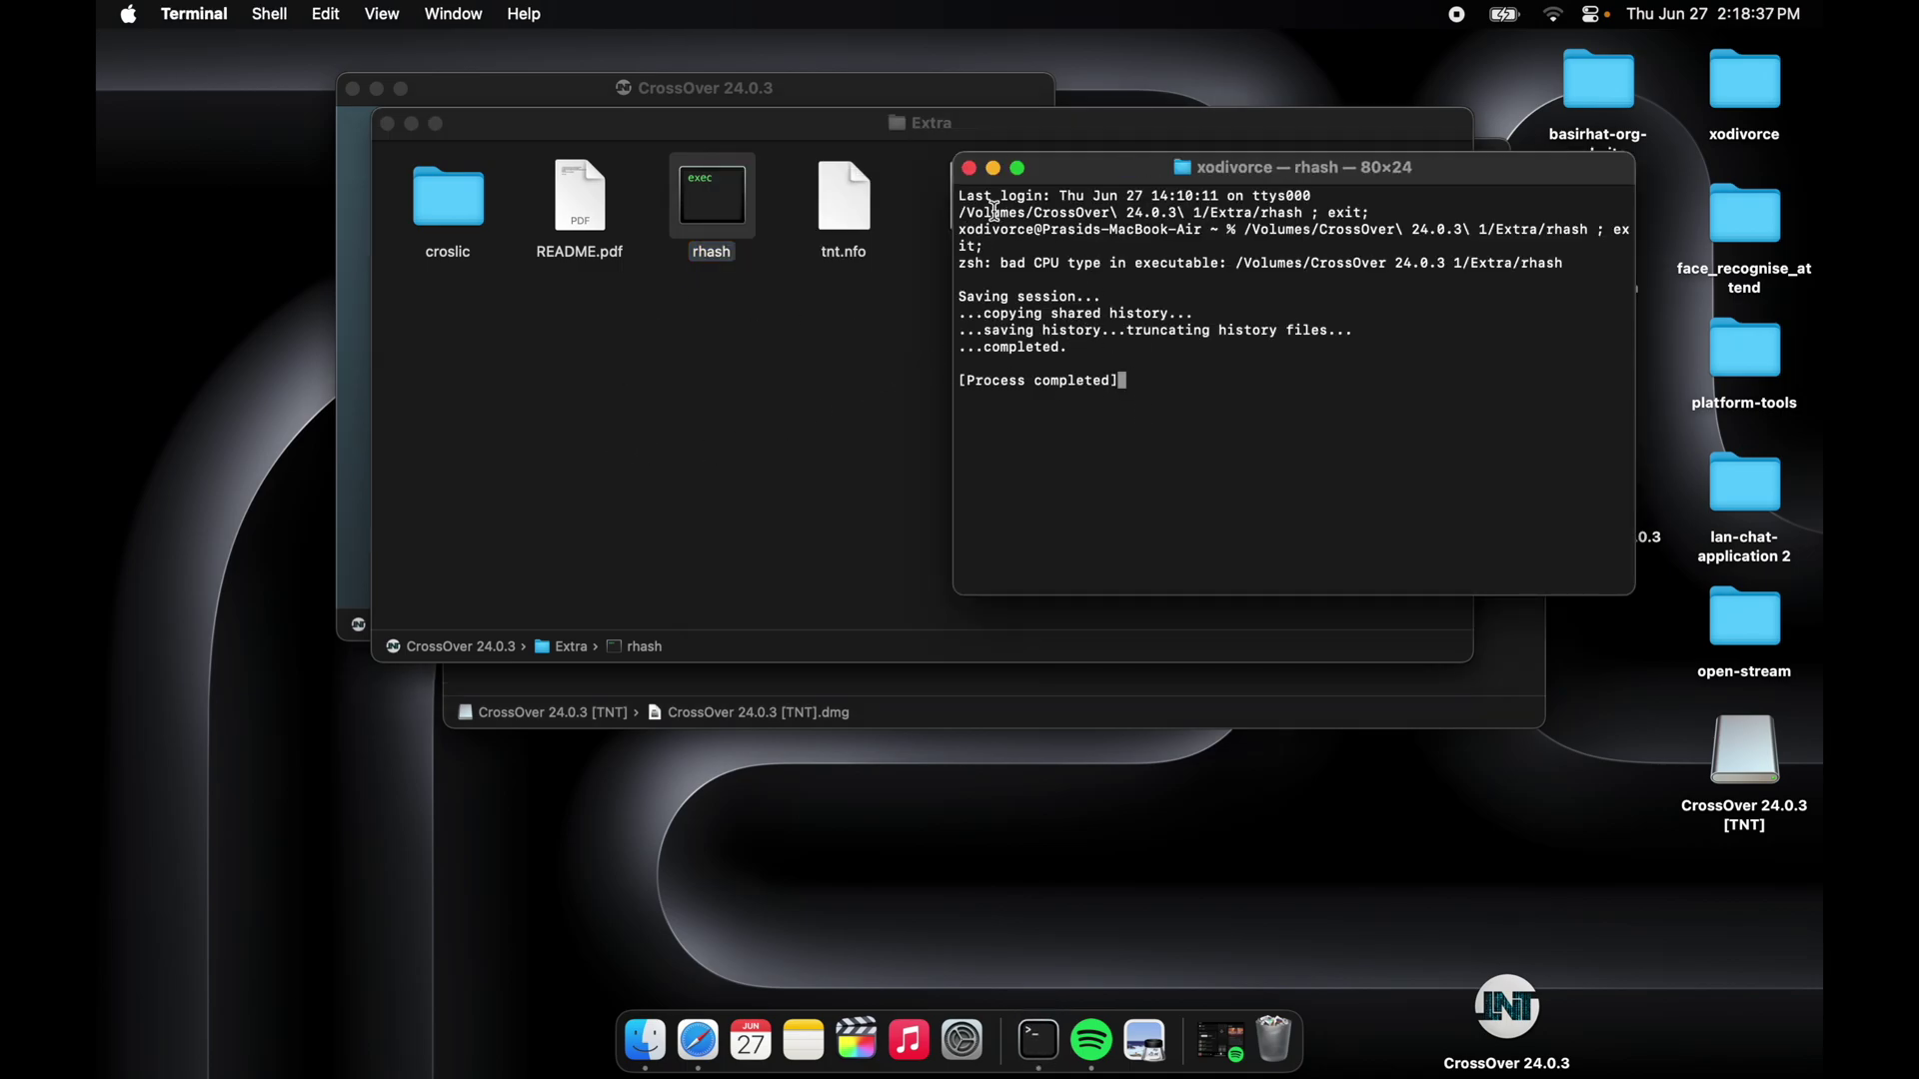
pyautogui.click(968, 168)
pyautogui.click(742, 333)
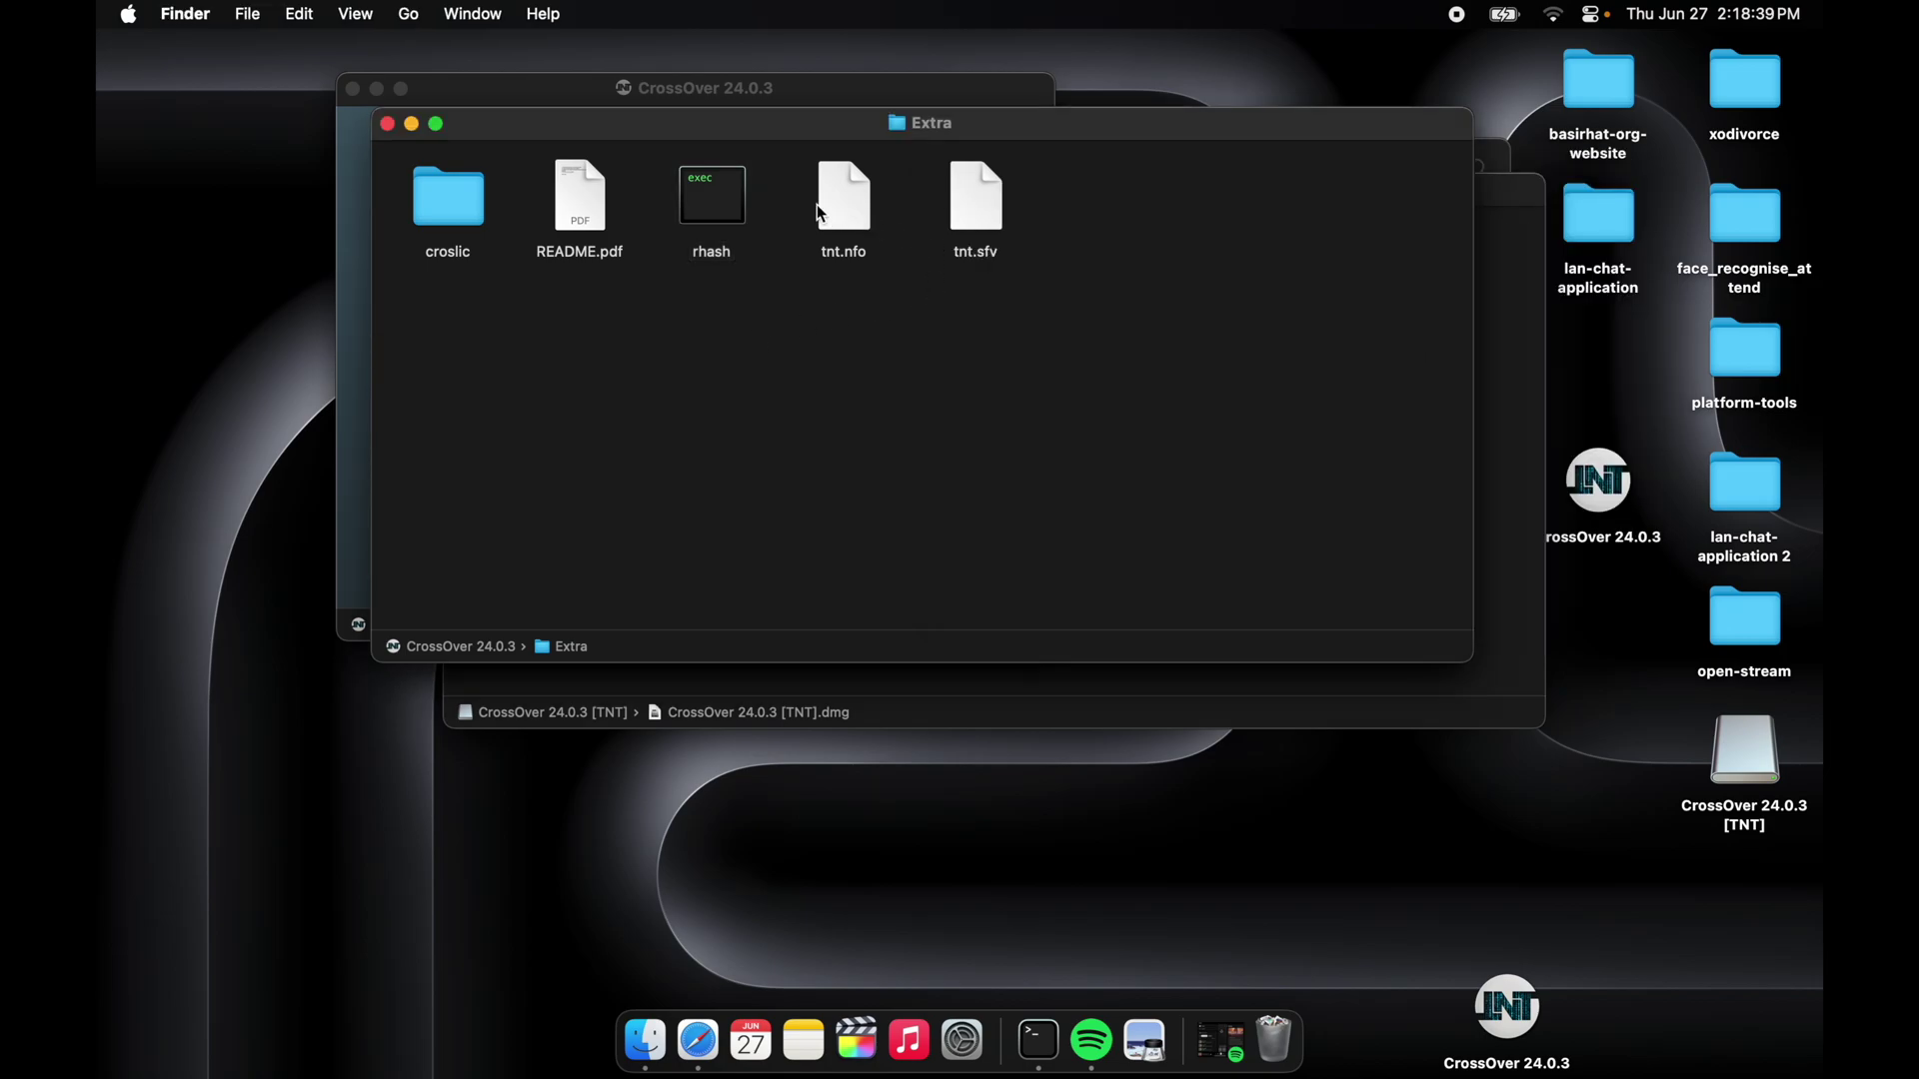
# - Check the Open With options available for tnt.nfo and tnt.sfv
pyautogui.click(848, 204)
pyautogui.rightClick(847, 202)
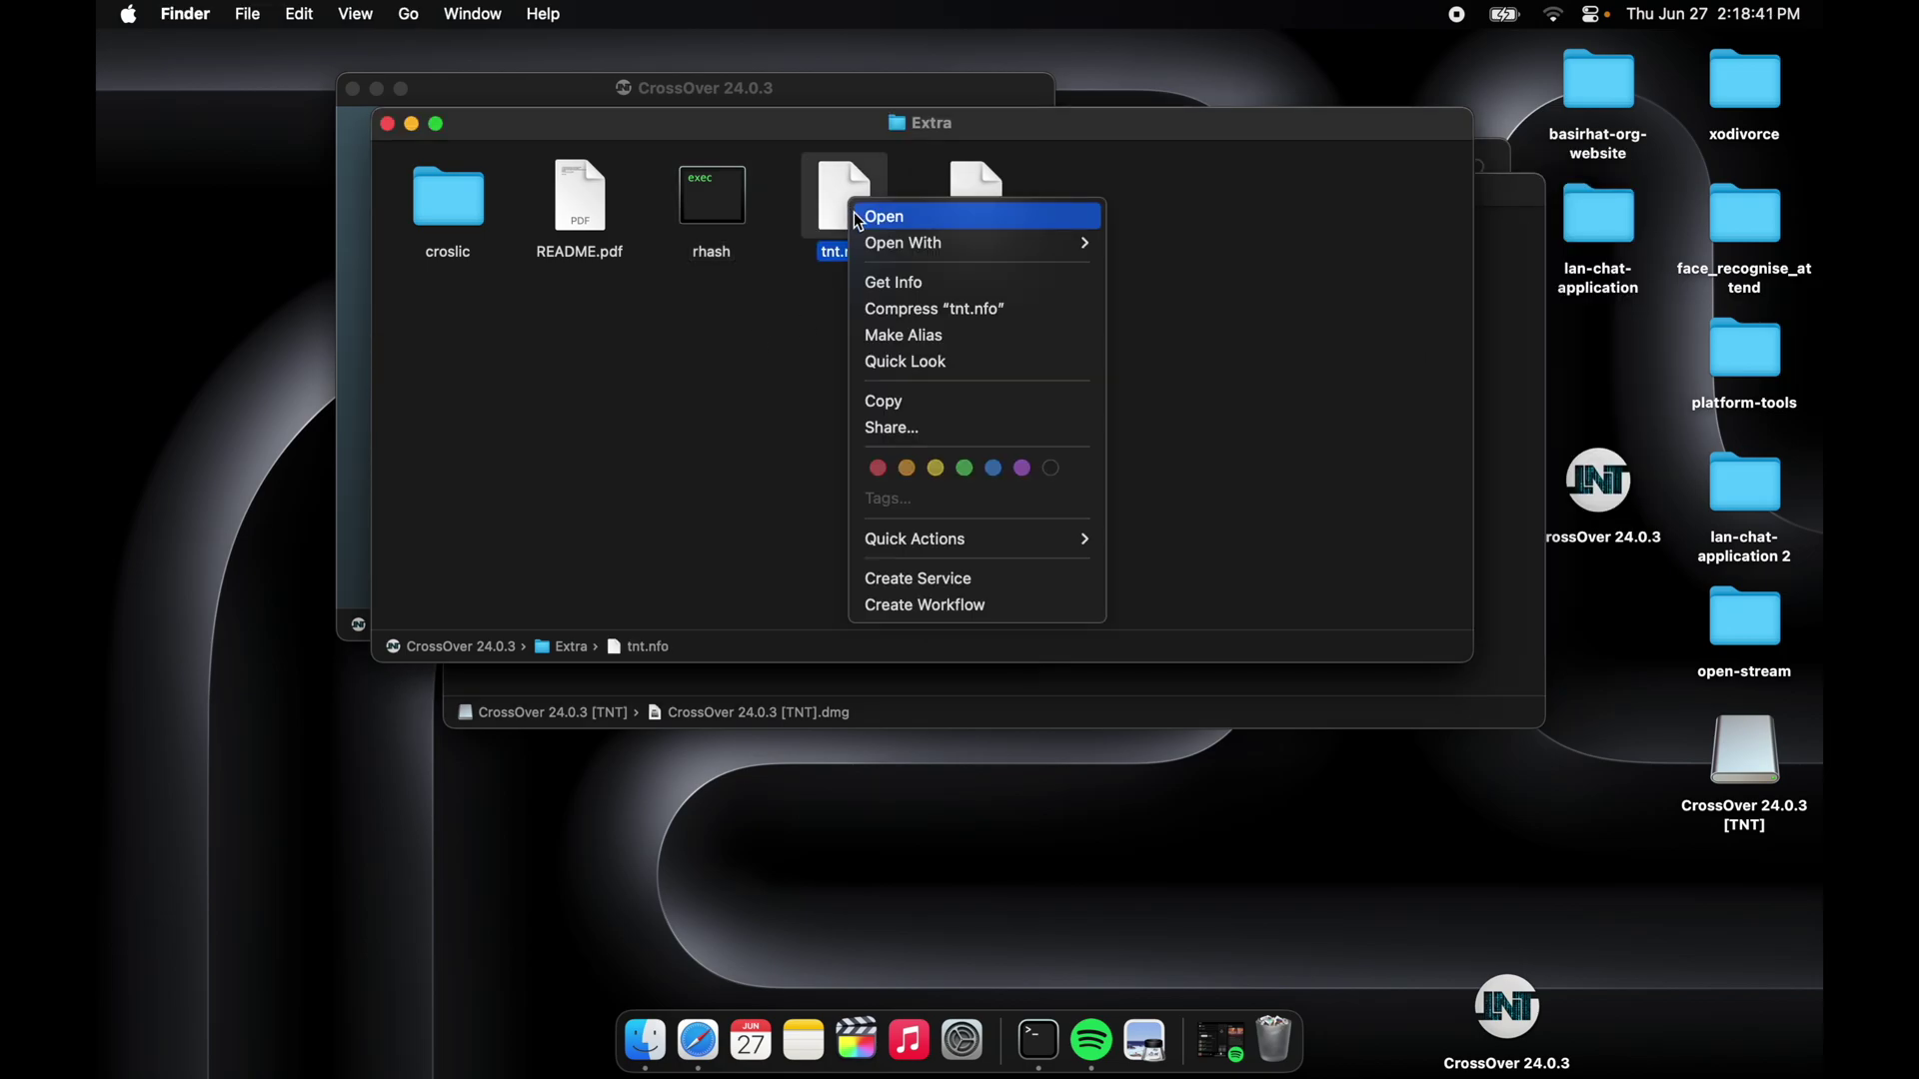
pyautogui.moveTo(920, 243)
pyautogui.click(1153, 208)
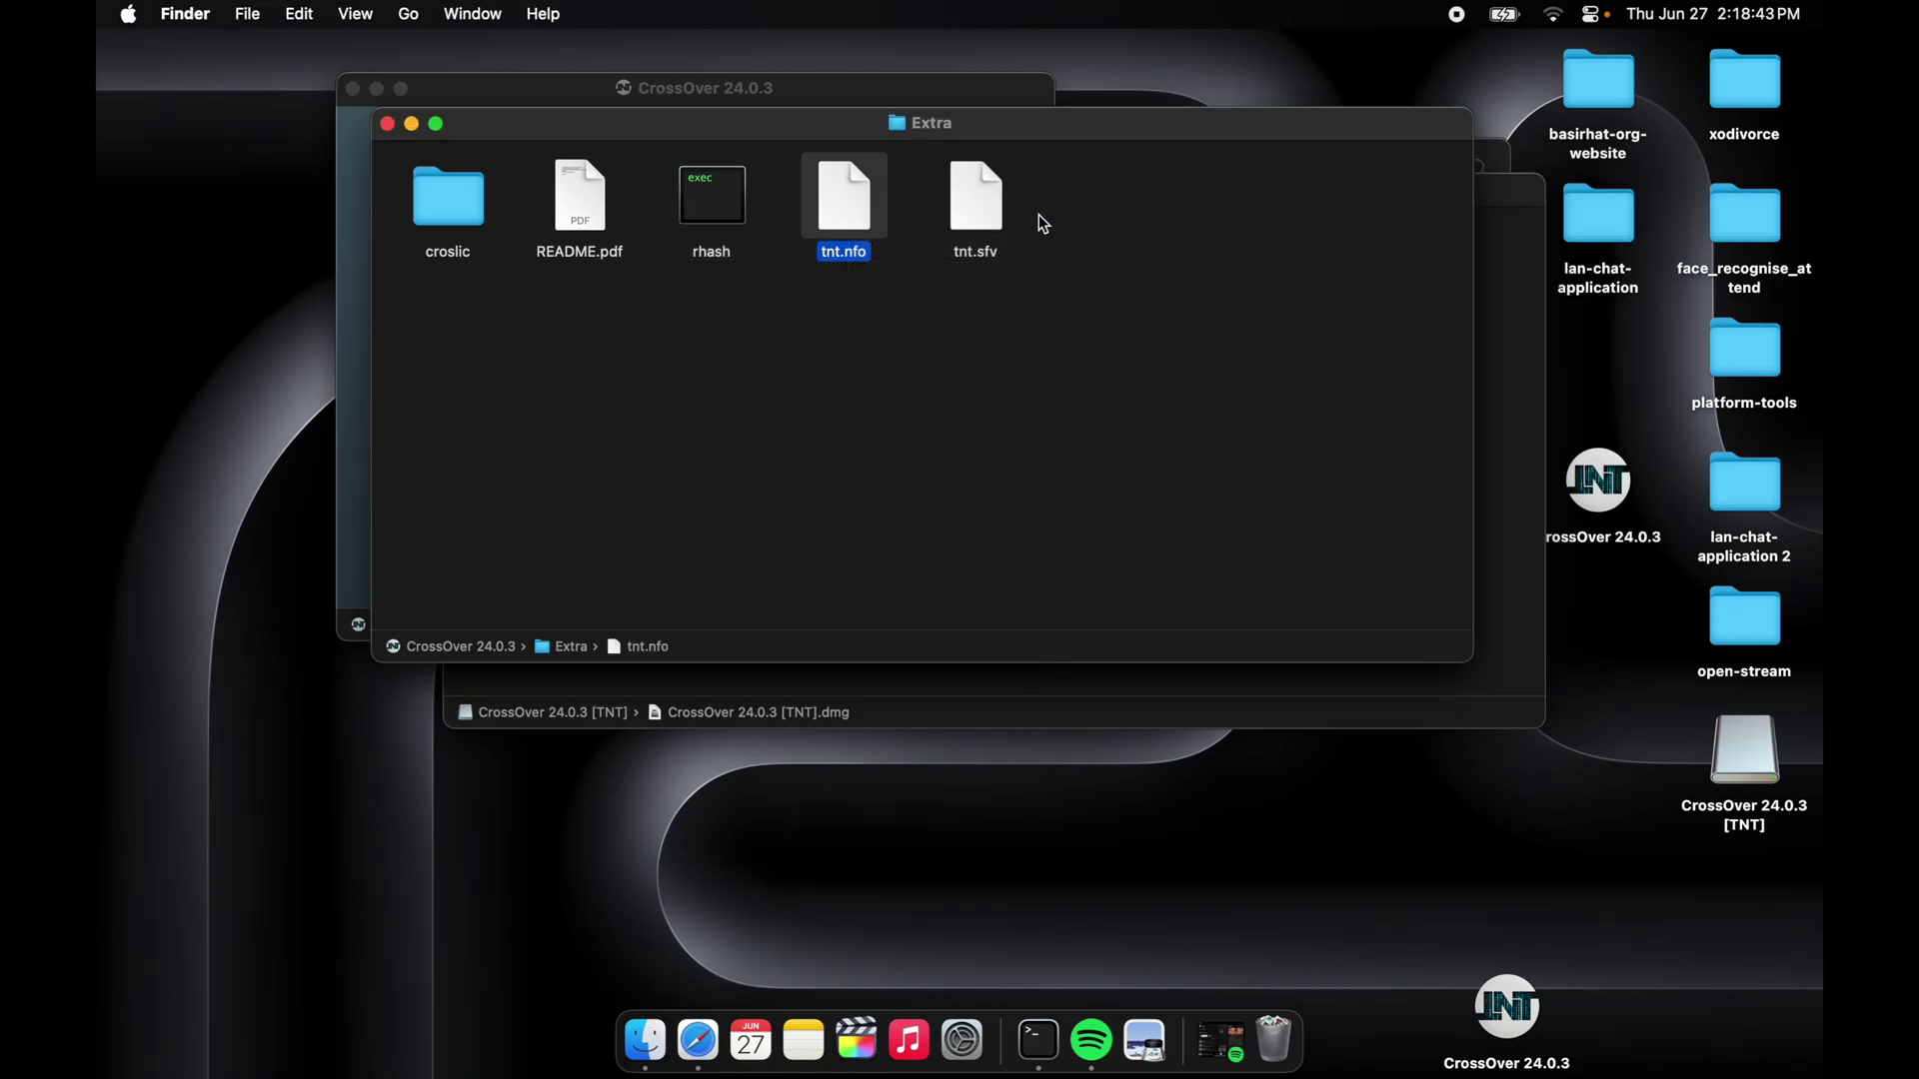
pyautogui.click(1066, 305)
pyautogui.click(979, 220)
pyautogui.rightClick(978, 220)
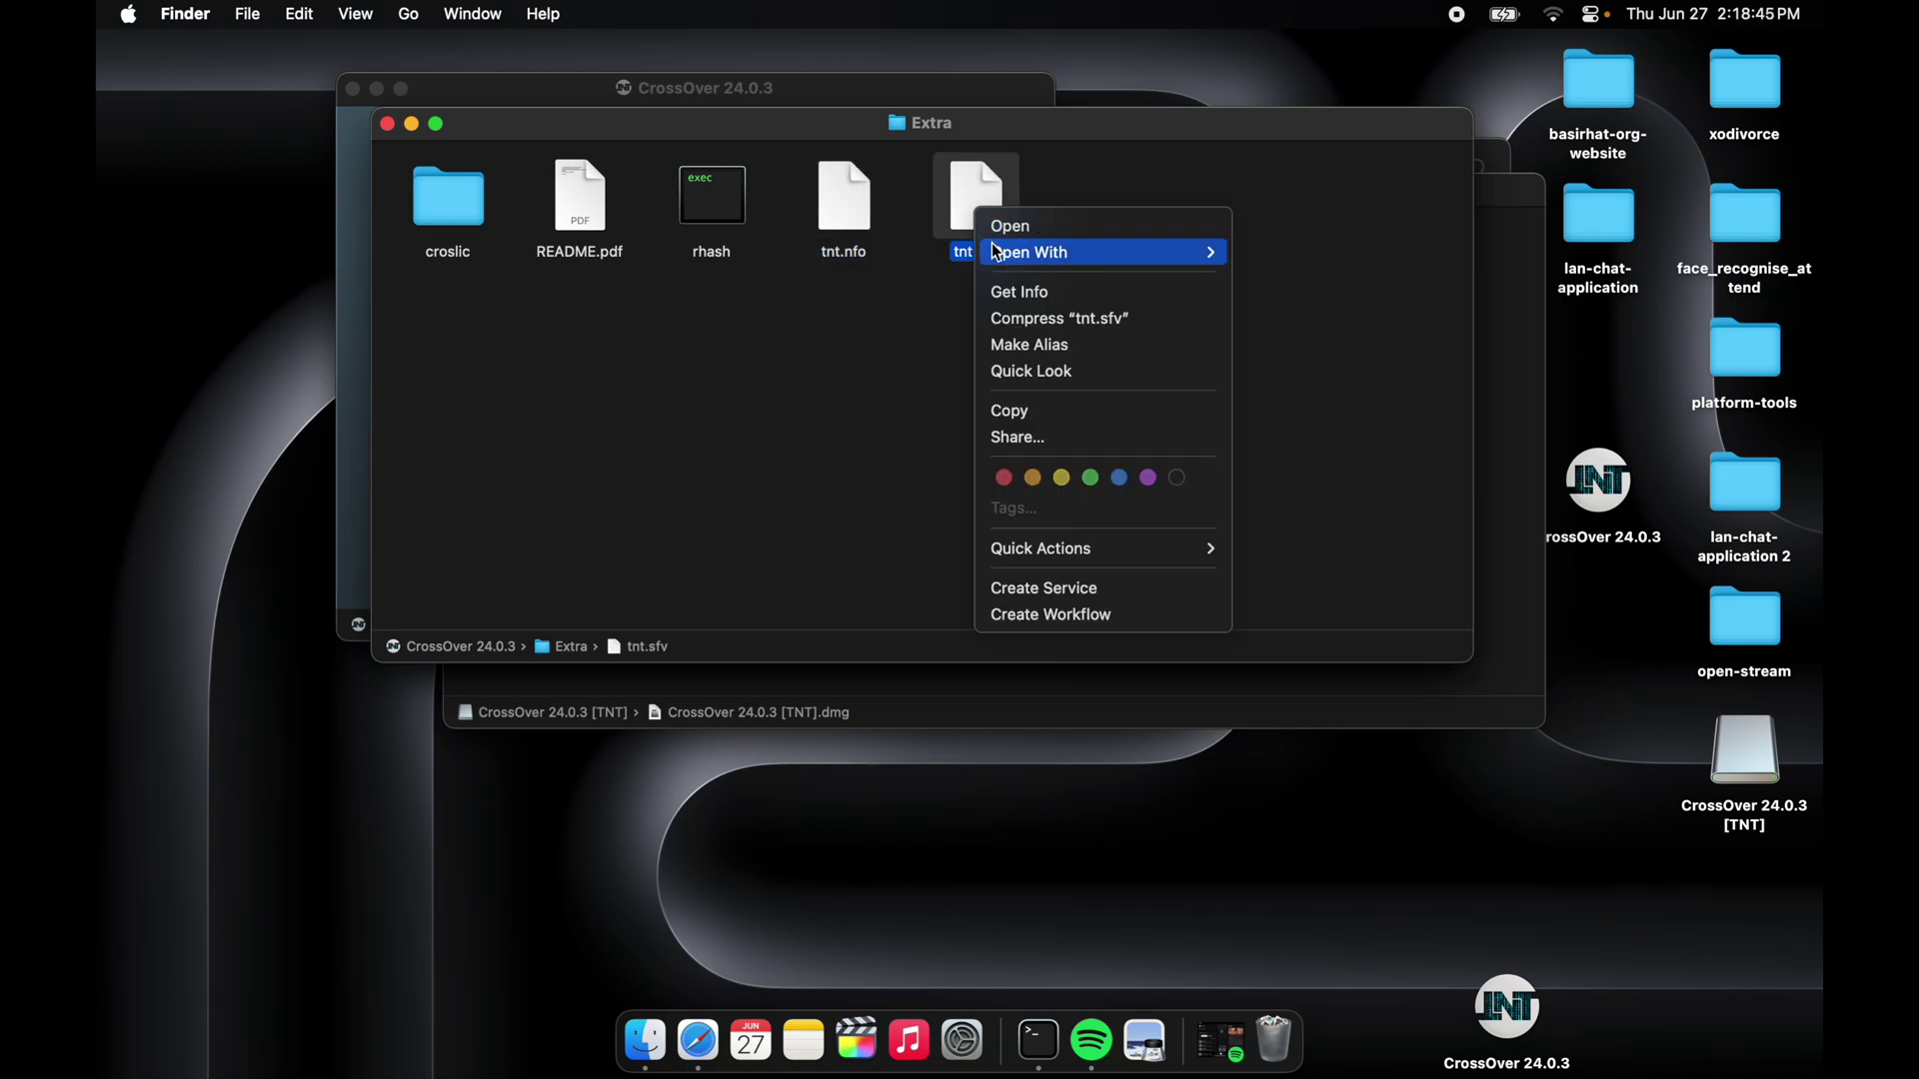
pyautogui.click(1265, 206)
pyautogui.click(1094, 222)
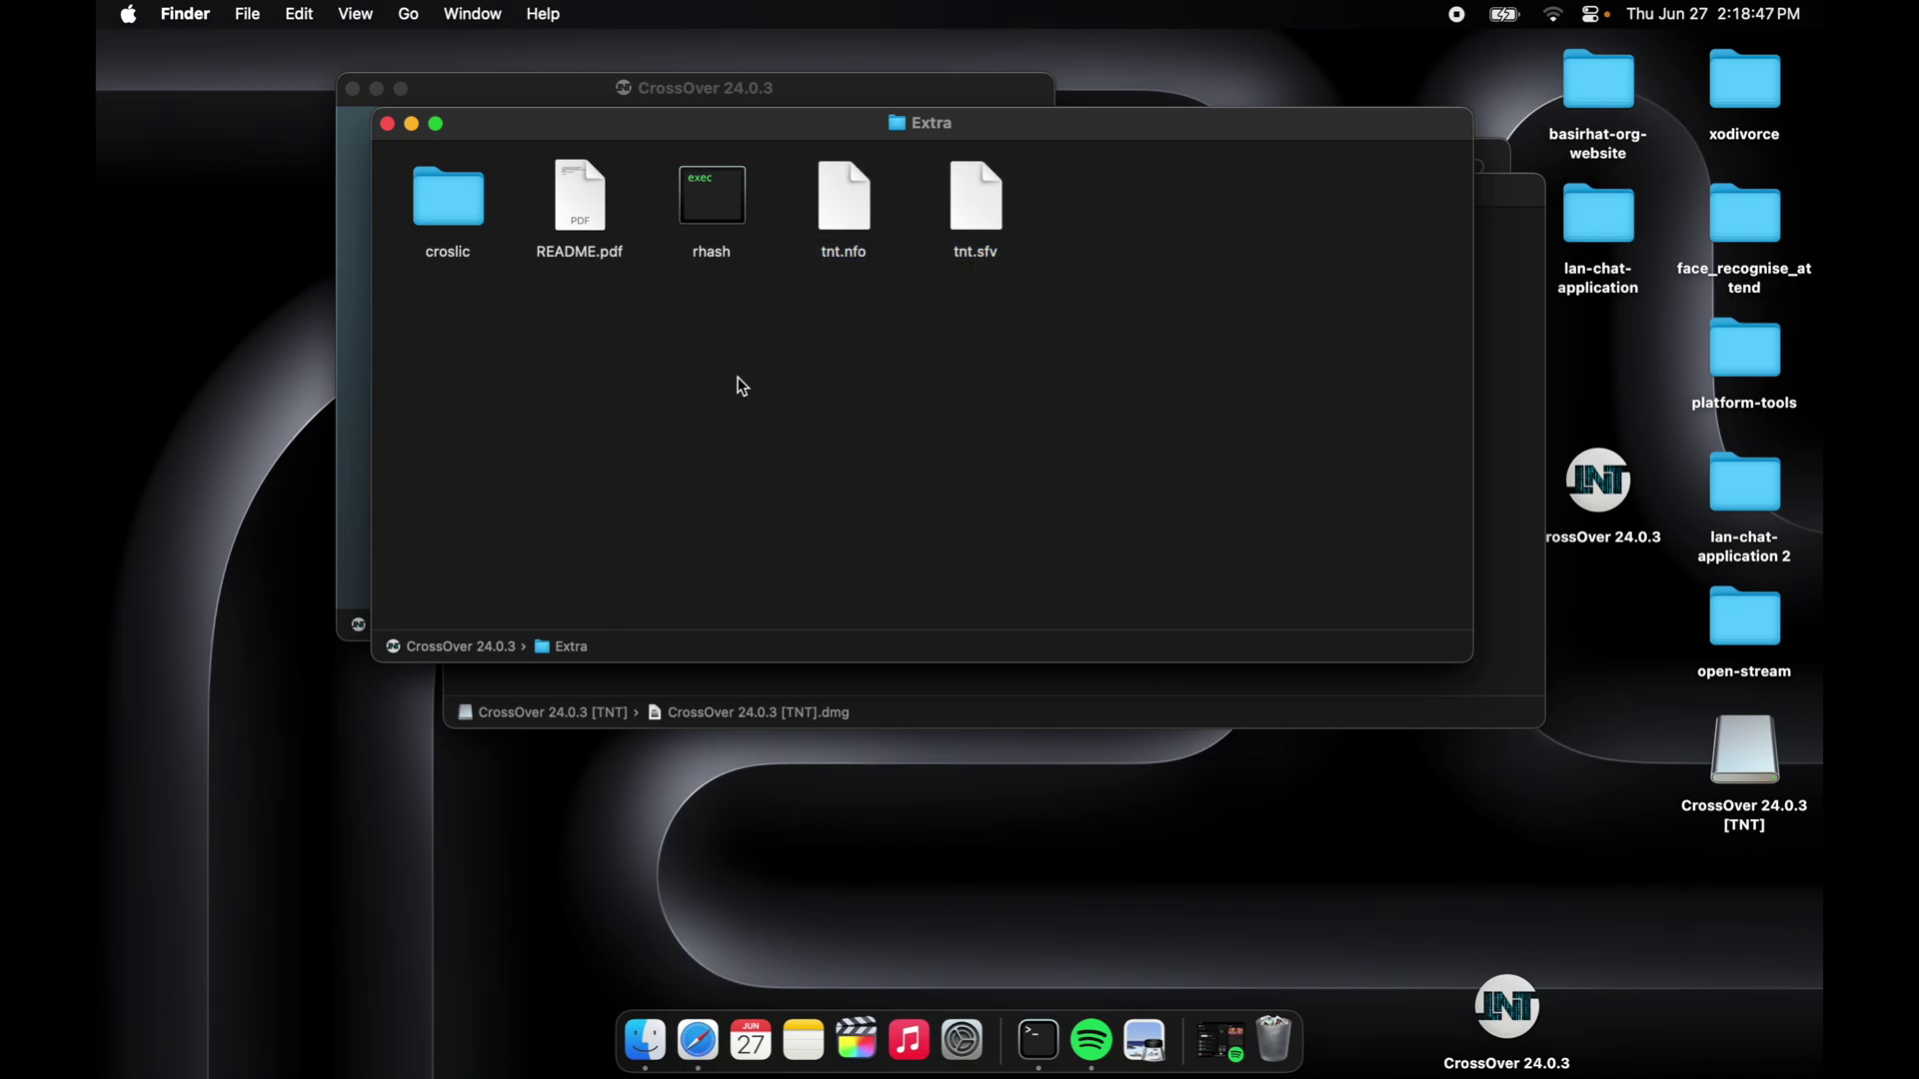
# - Copy the croslic folder onto the desktop and open the desktop copy
pyautogui.click(460, 211)
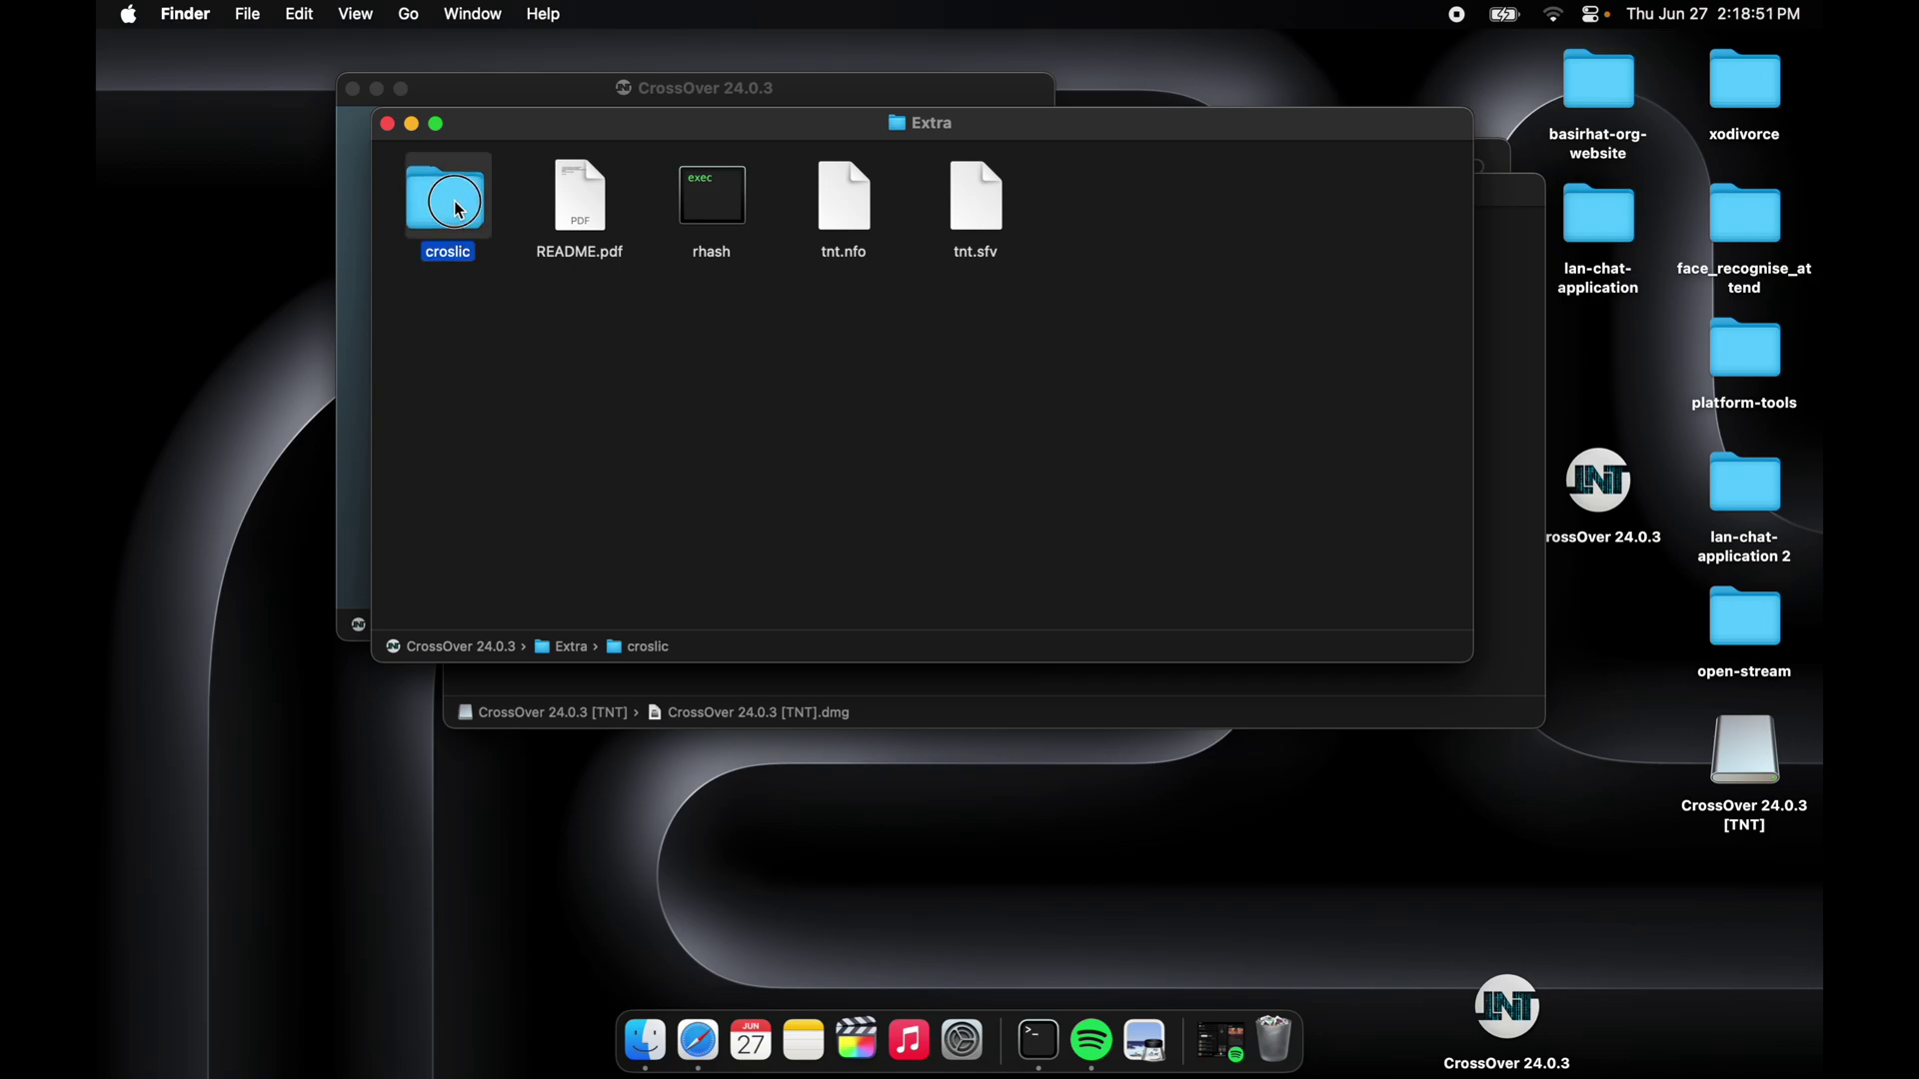
pyautogui.moveTo(459, 200); pyautogui.dragTo(1595, 805)
pyautogui.click(1585, 792)
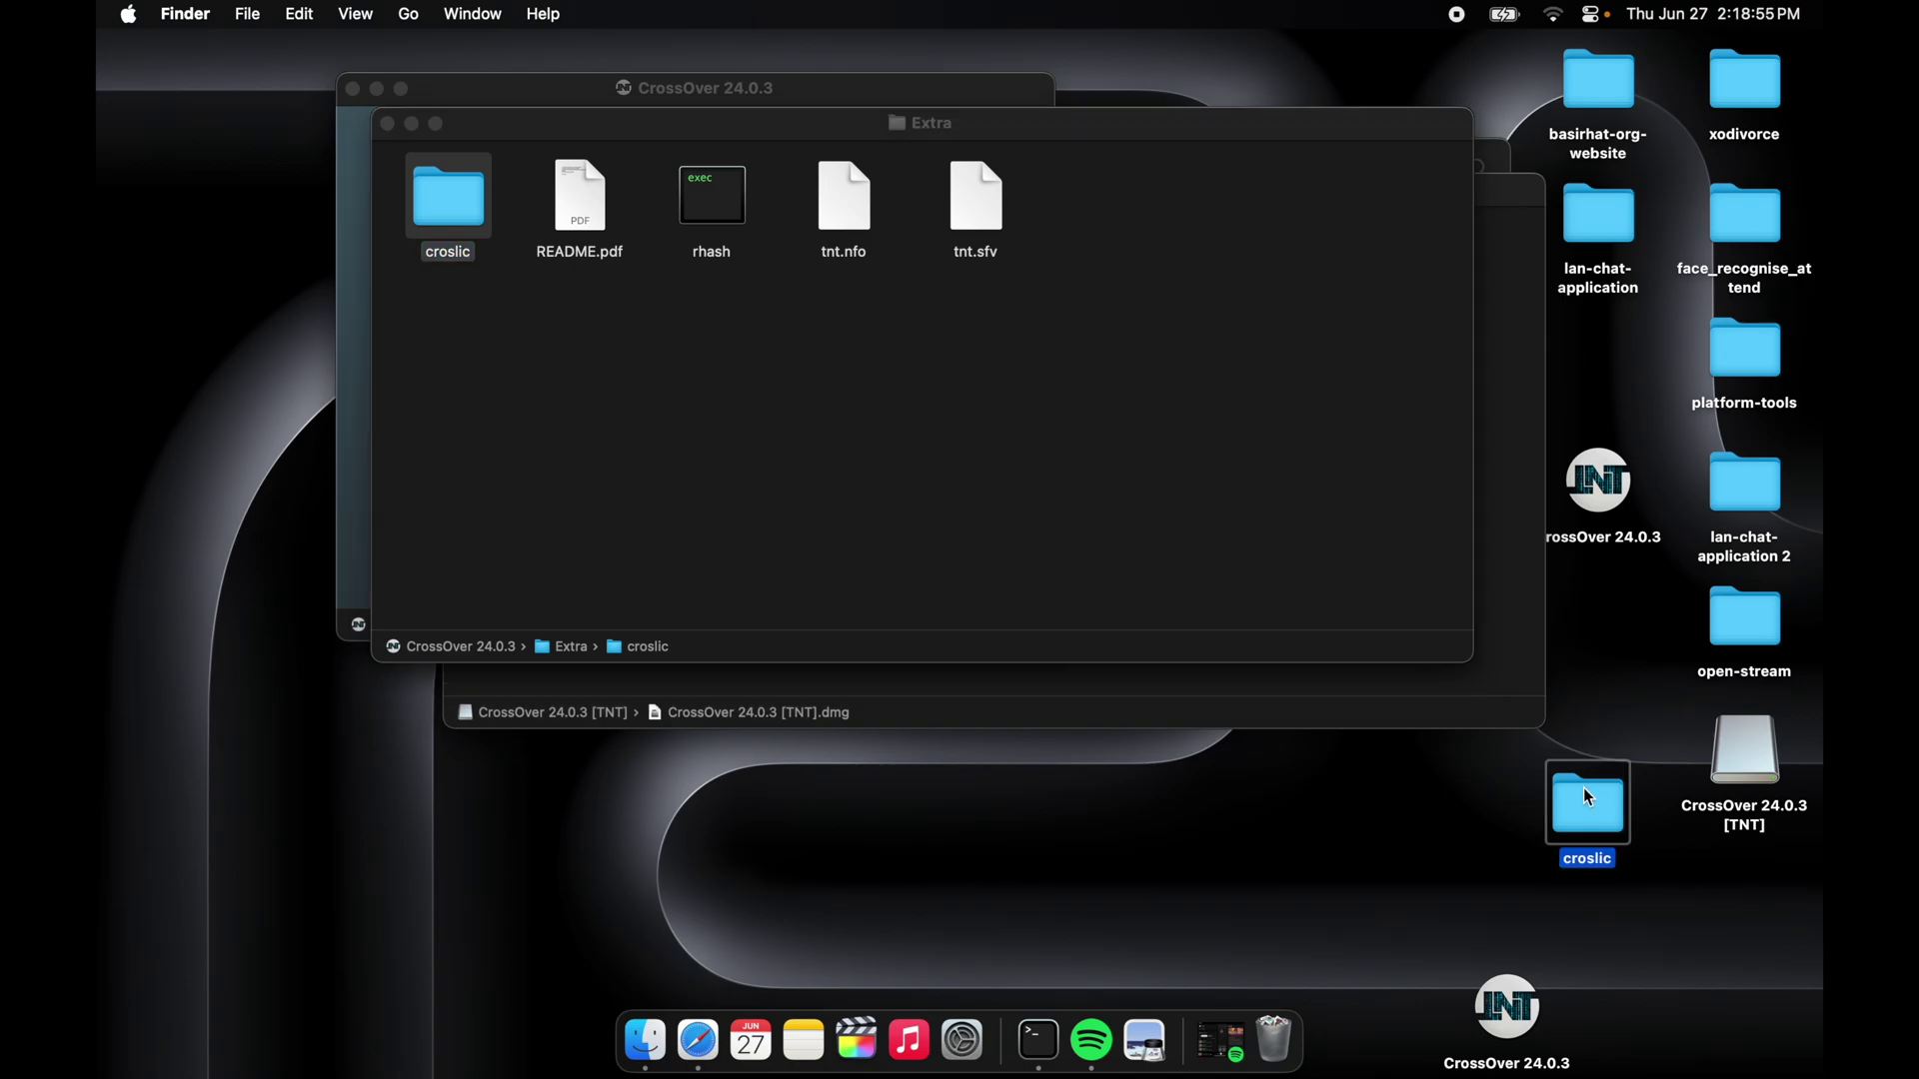
pyautogui.rightClick(1585, 792)
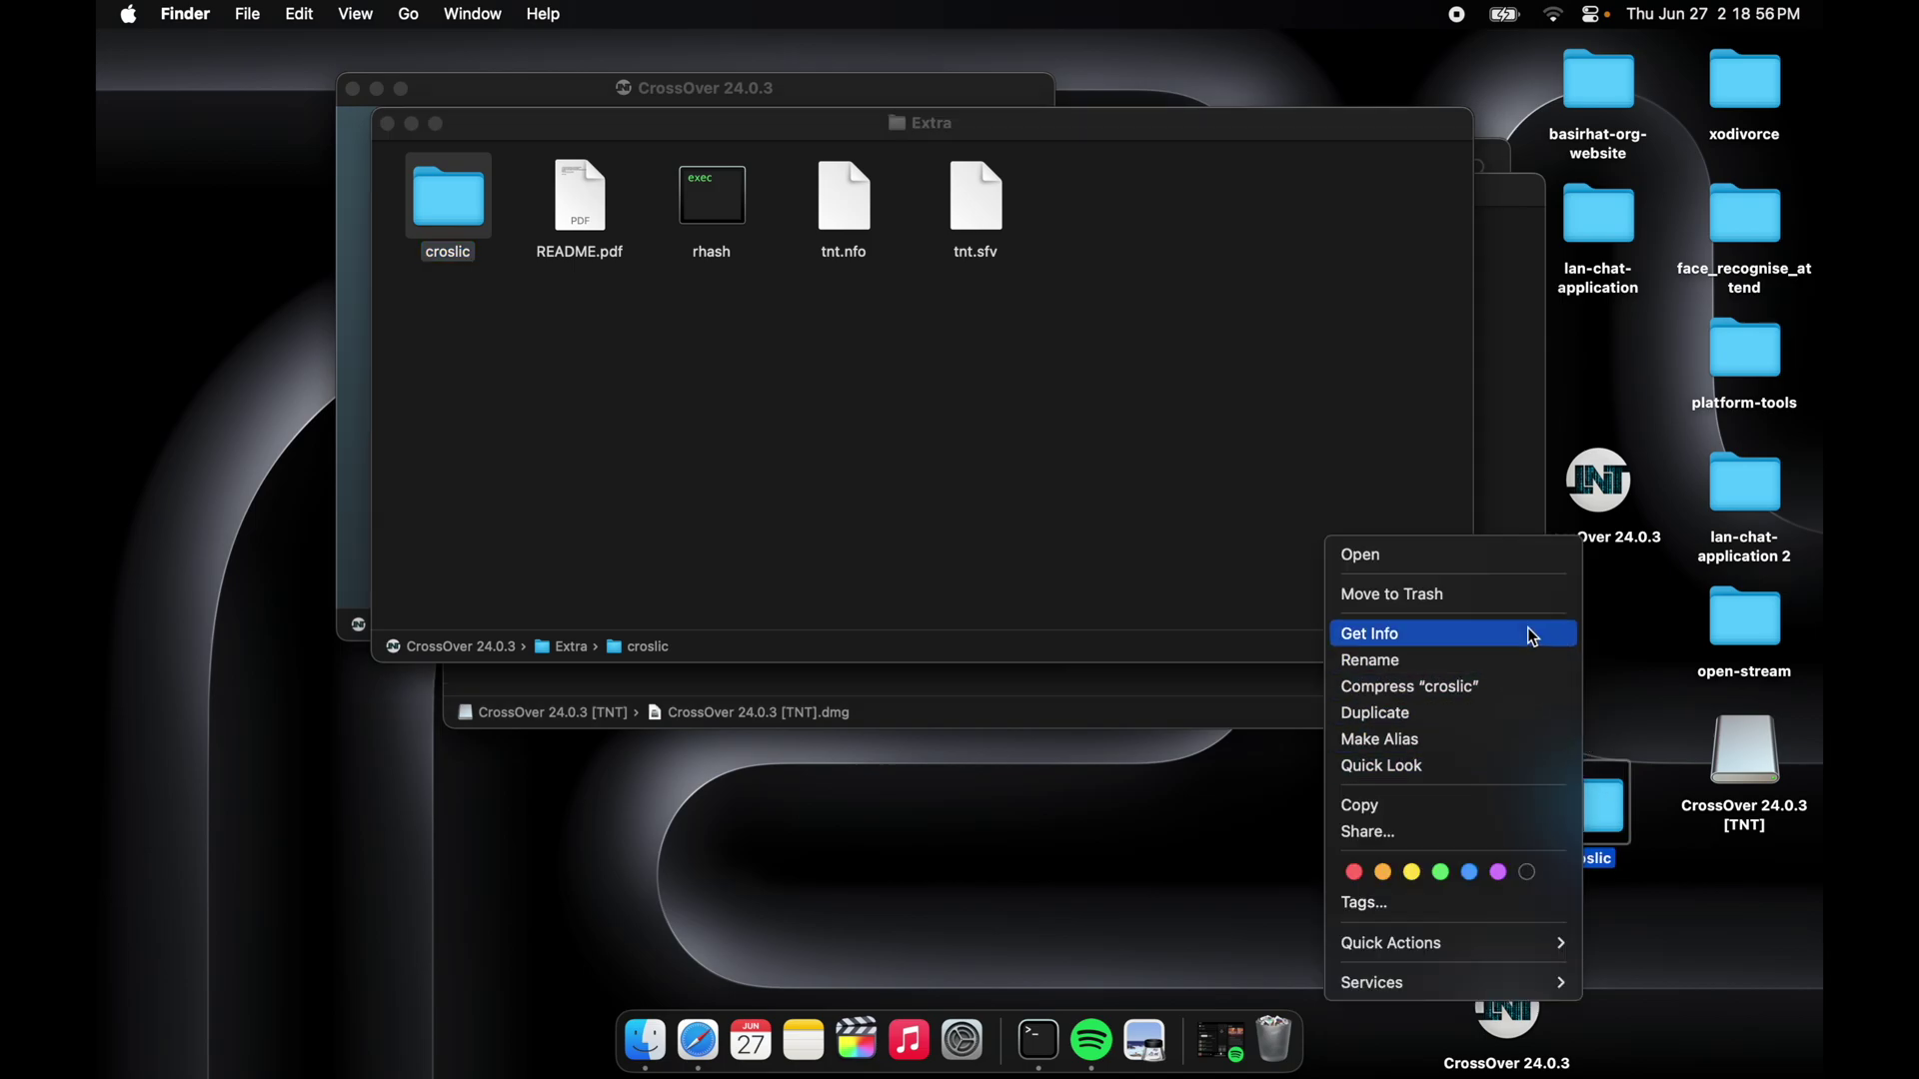
pyautogui.click(1525, 557)
# - Open license.tool from the croslic folder with Terminal
pyautogui.click(673, 257)
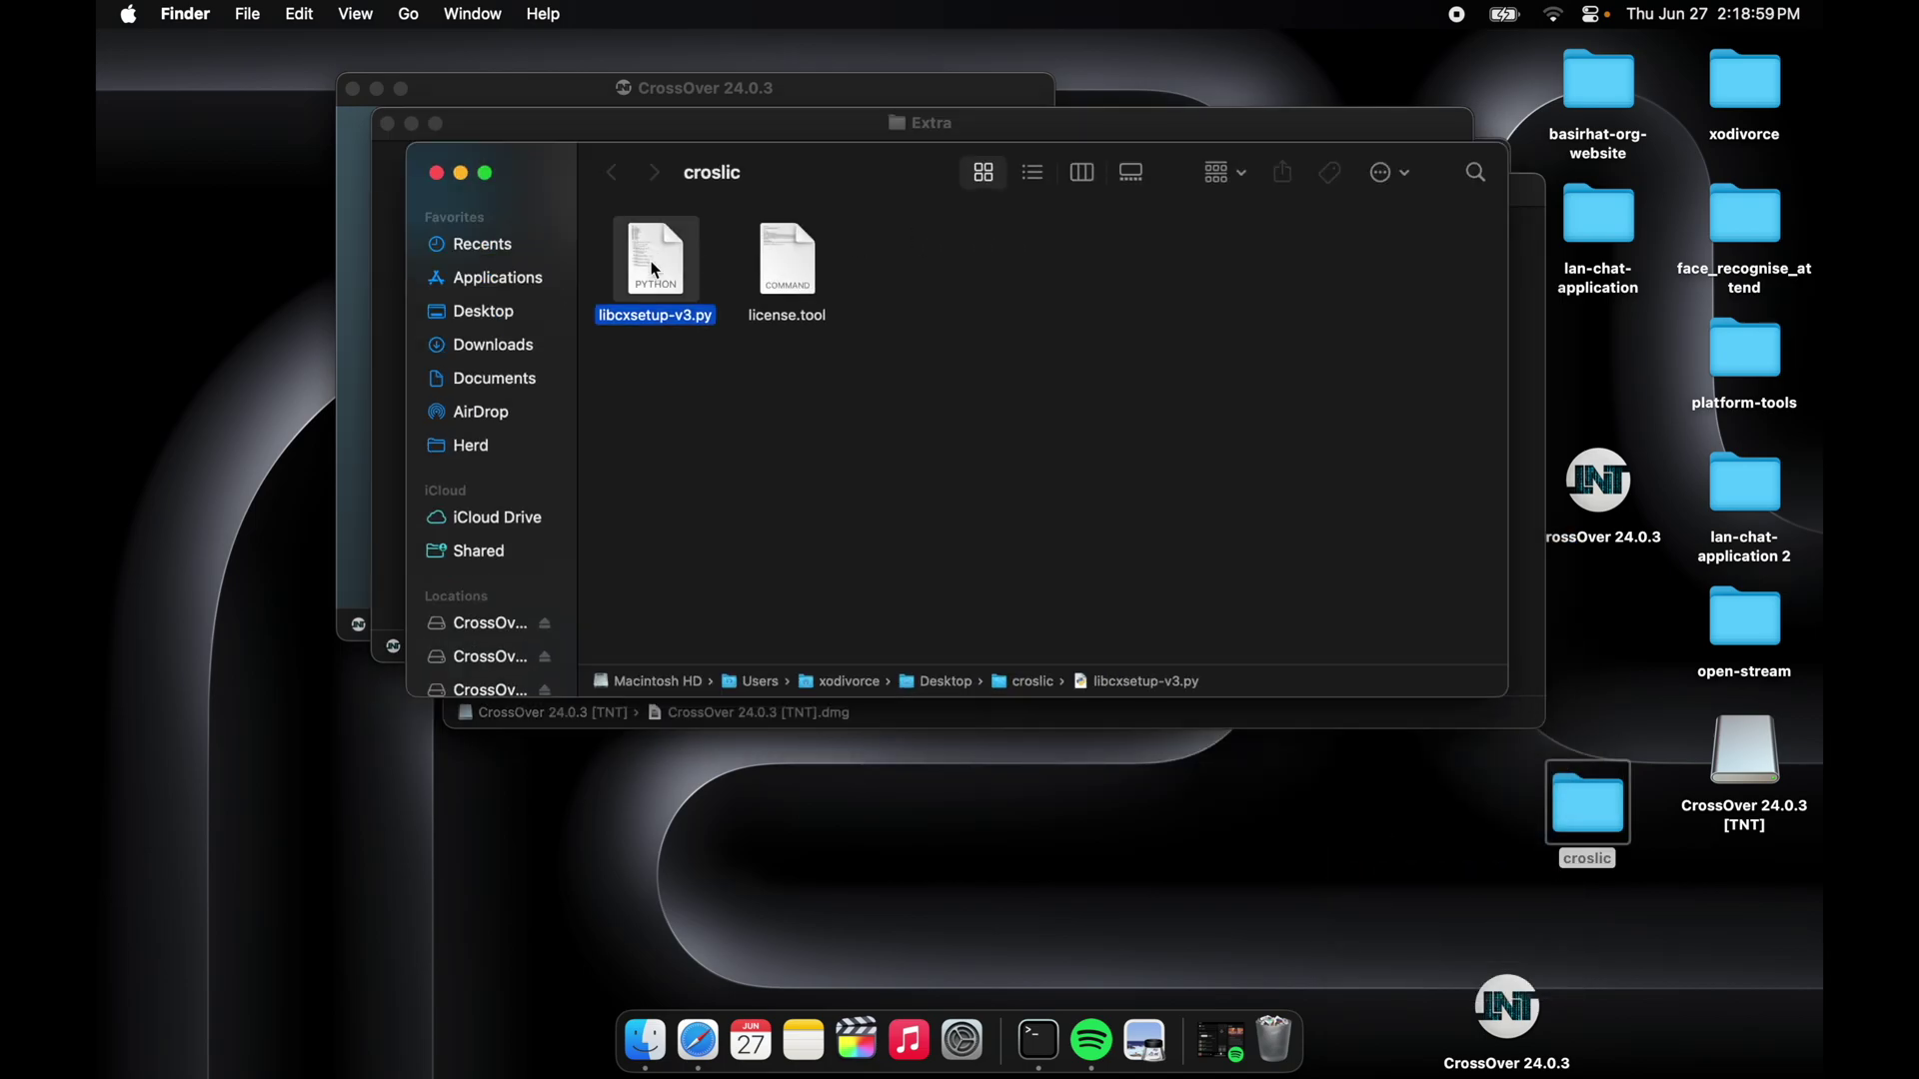
pyautogui.click(1000, 260)
pyautogui.click(809, 257)
pyautogui.rightClick(811, 263)
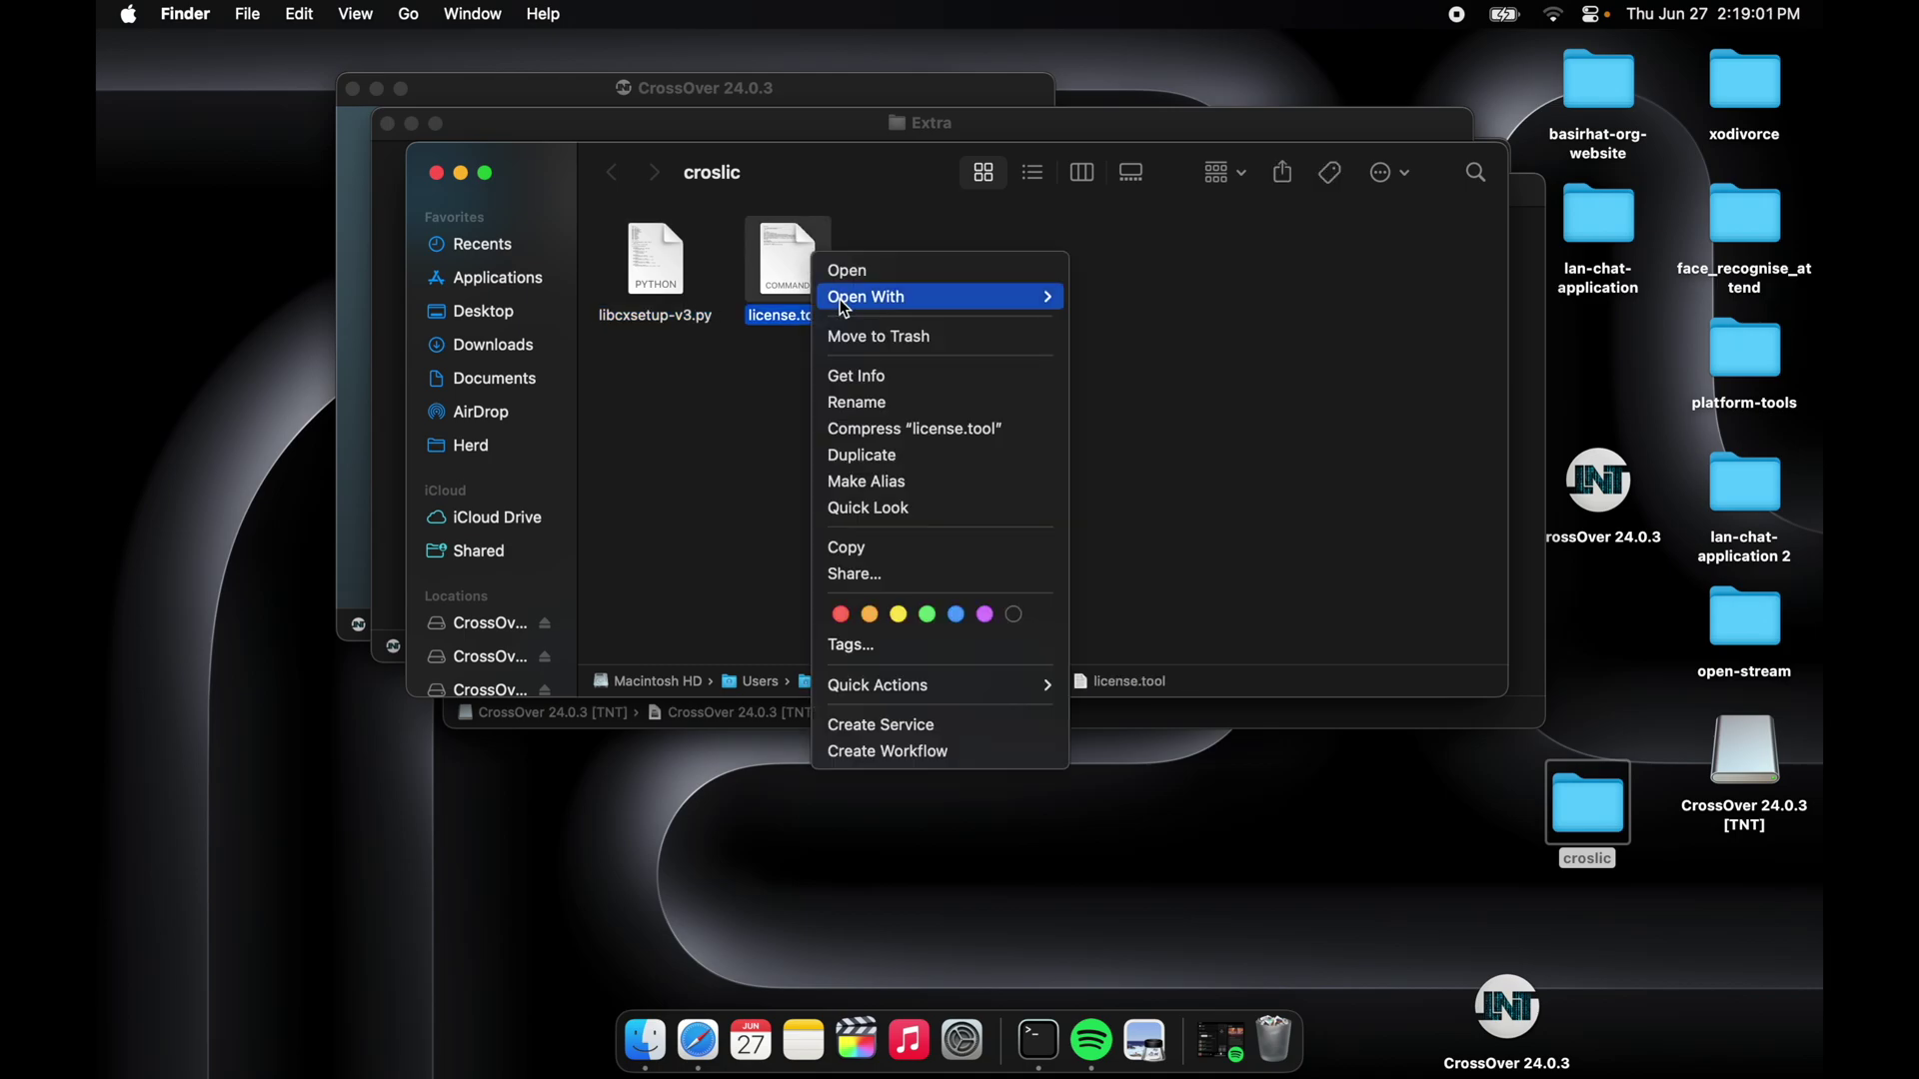
pyautogui.click(789, 263)
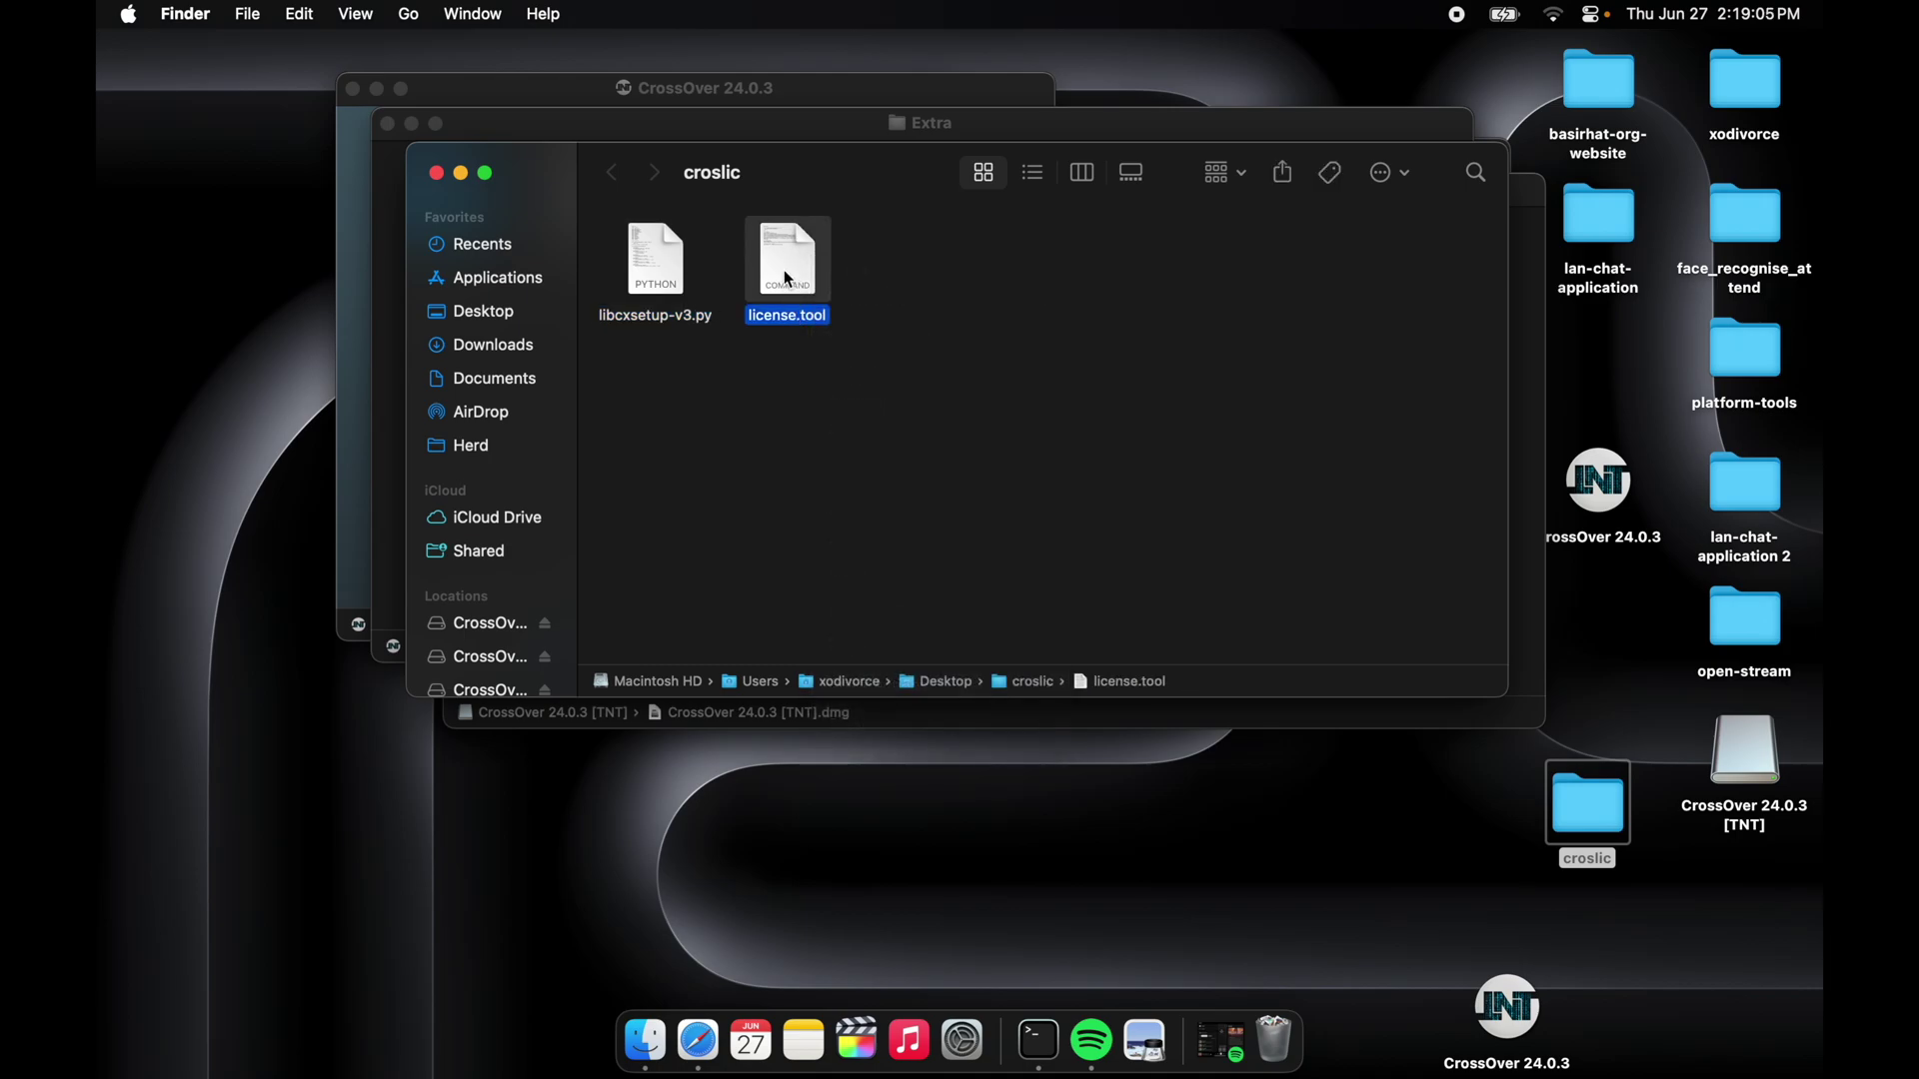
pyautogui.rightClick(783, 270)
pyautogui.moveTo(819, 311)
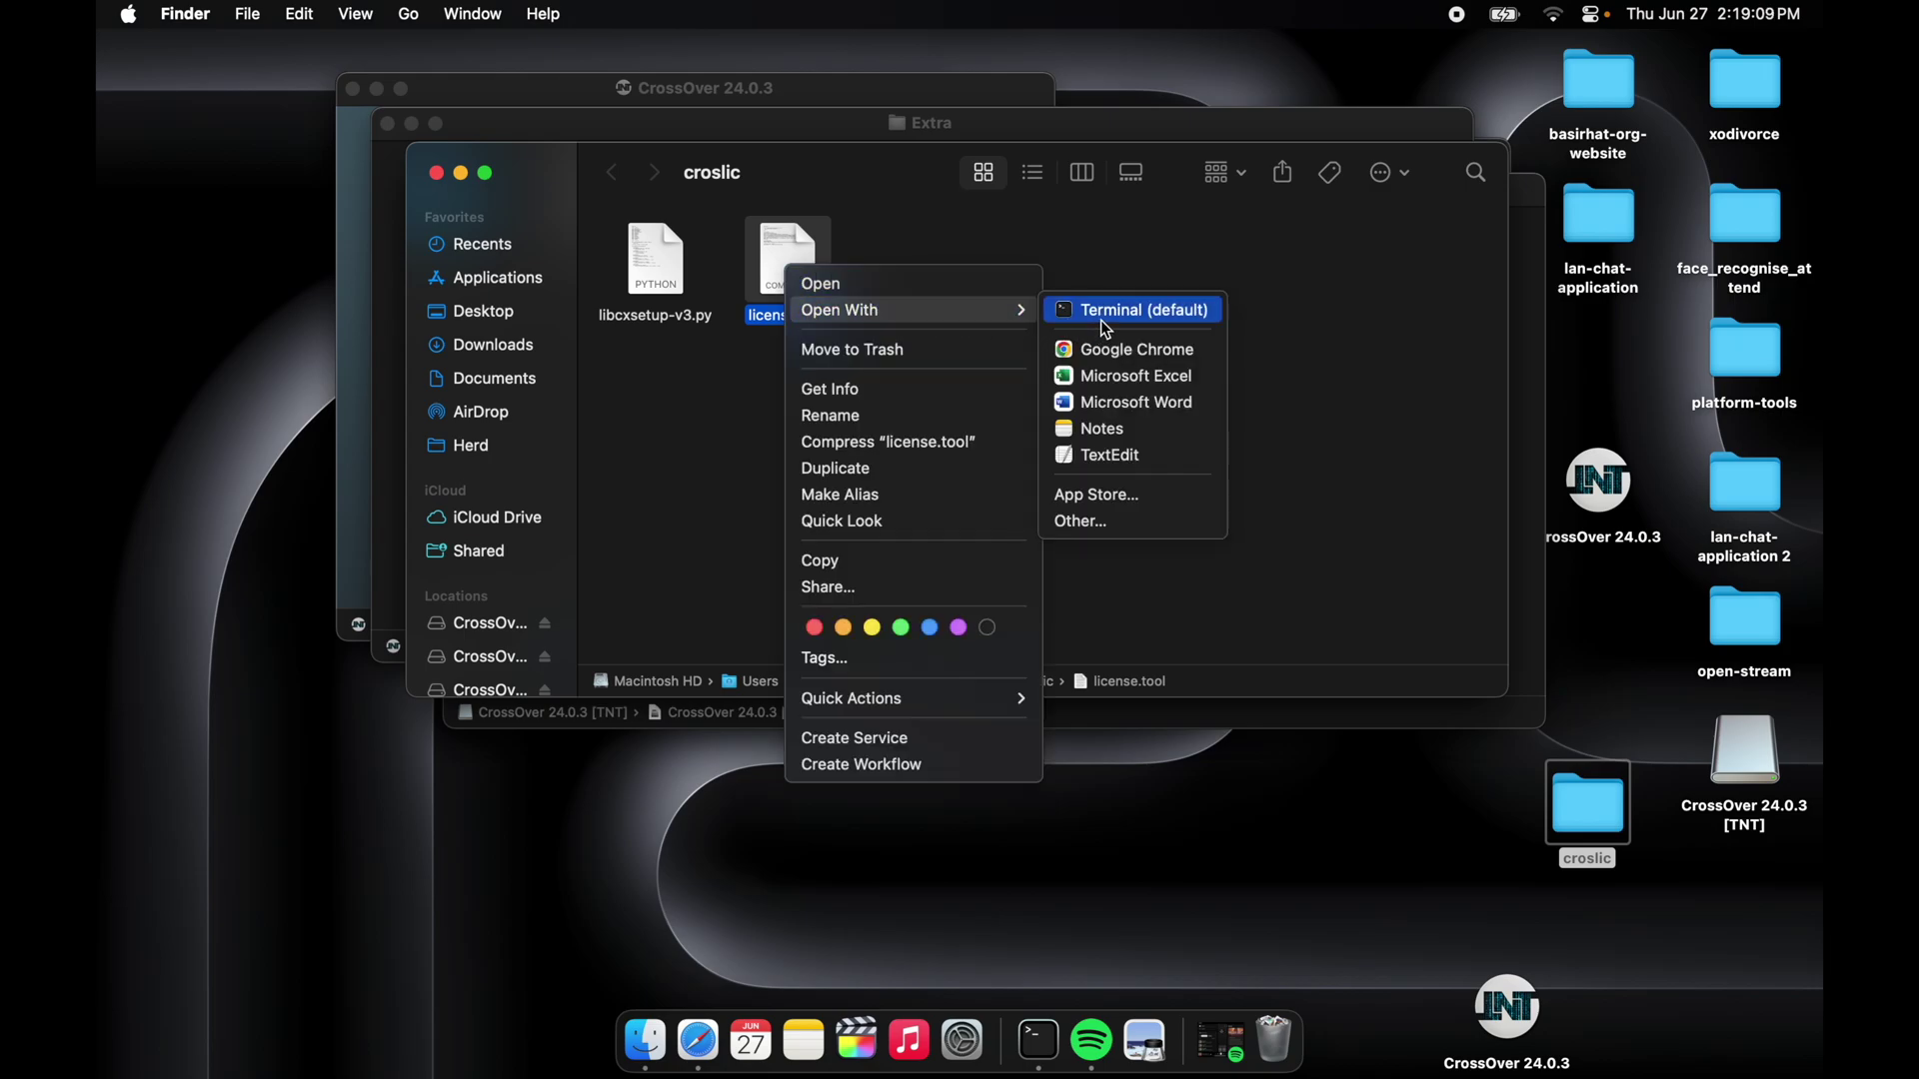
pyautogui.click(1102, 322)
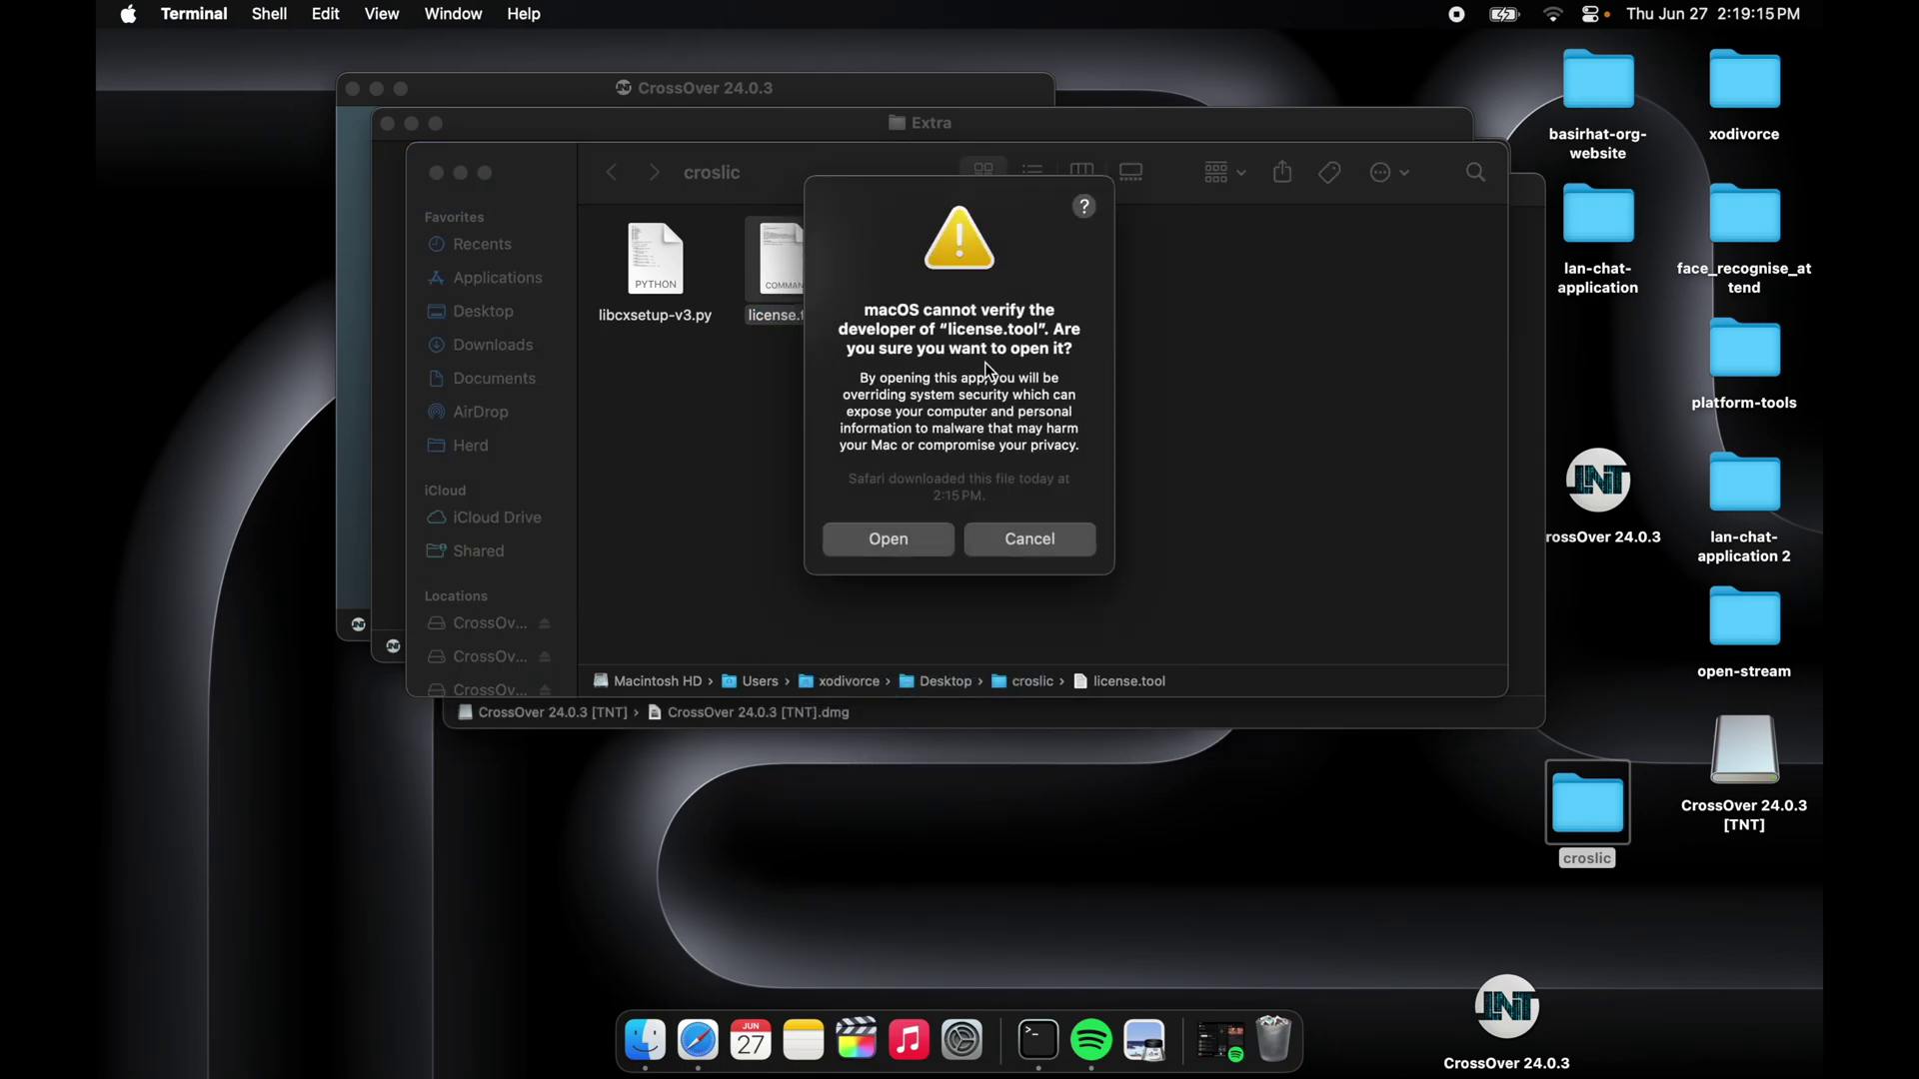
# - Allow license.tool to run and enter the account password so it re-signs CrossOver.app
pyautogui.click(904, 546)
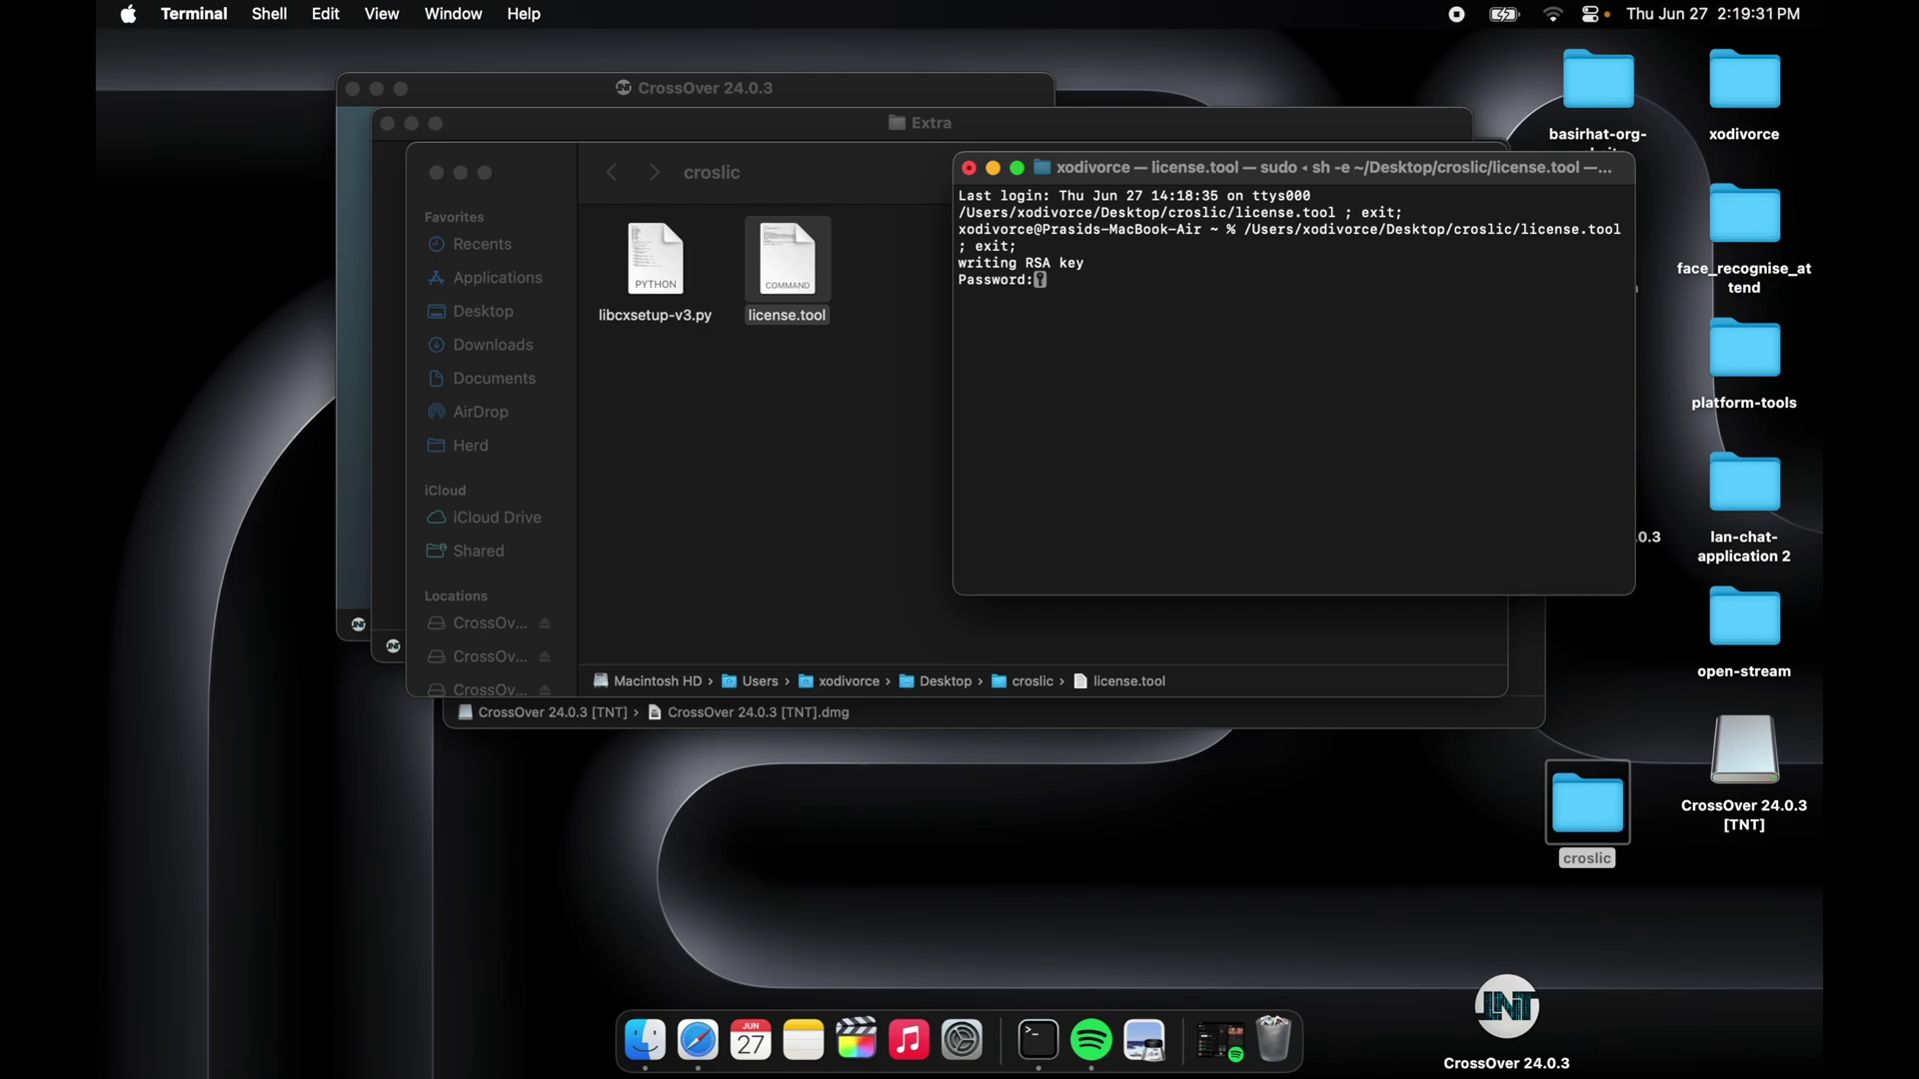
pyautogui.press('Return')
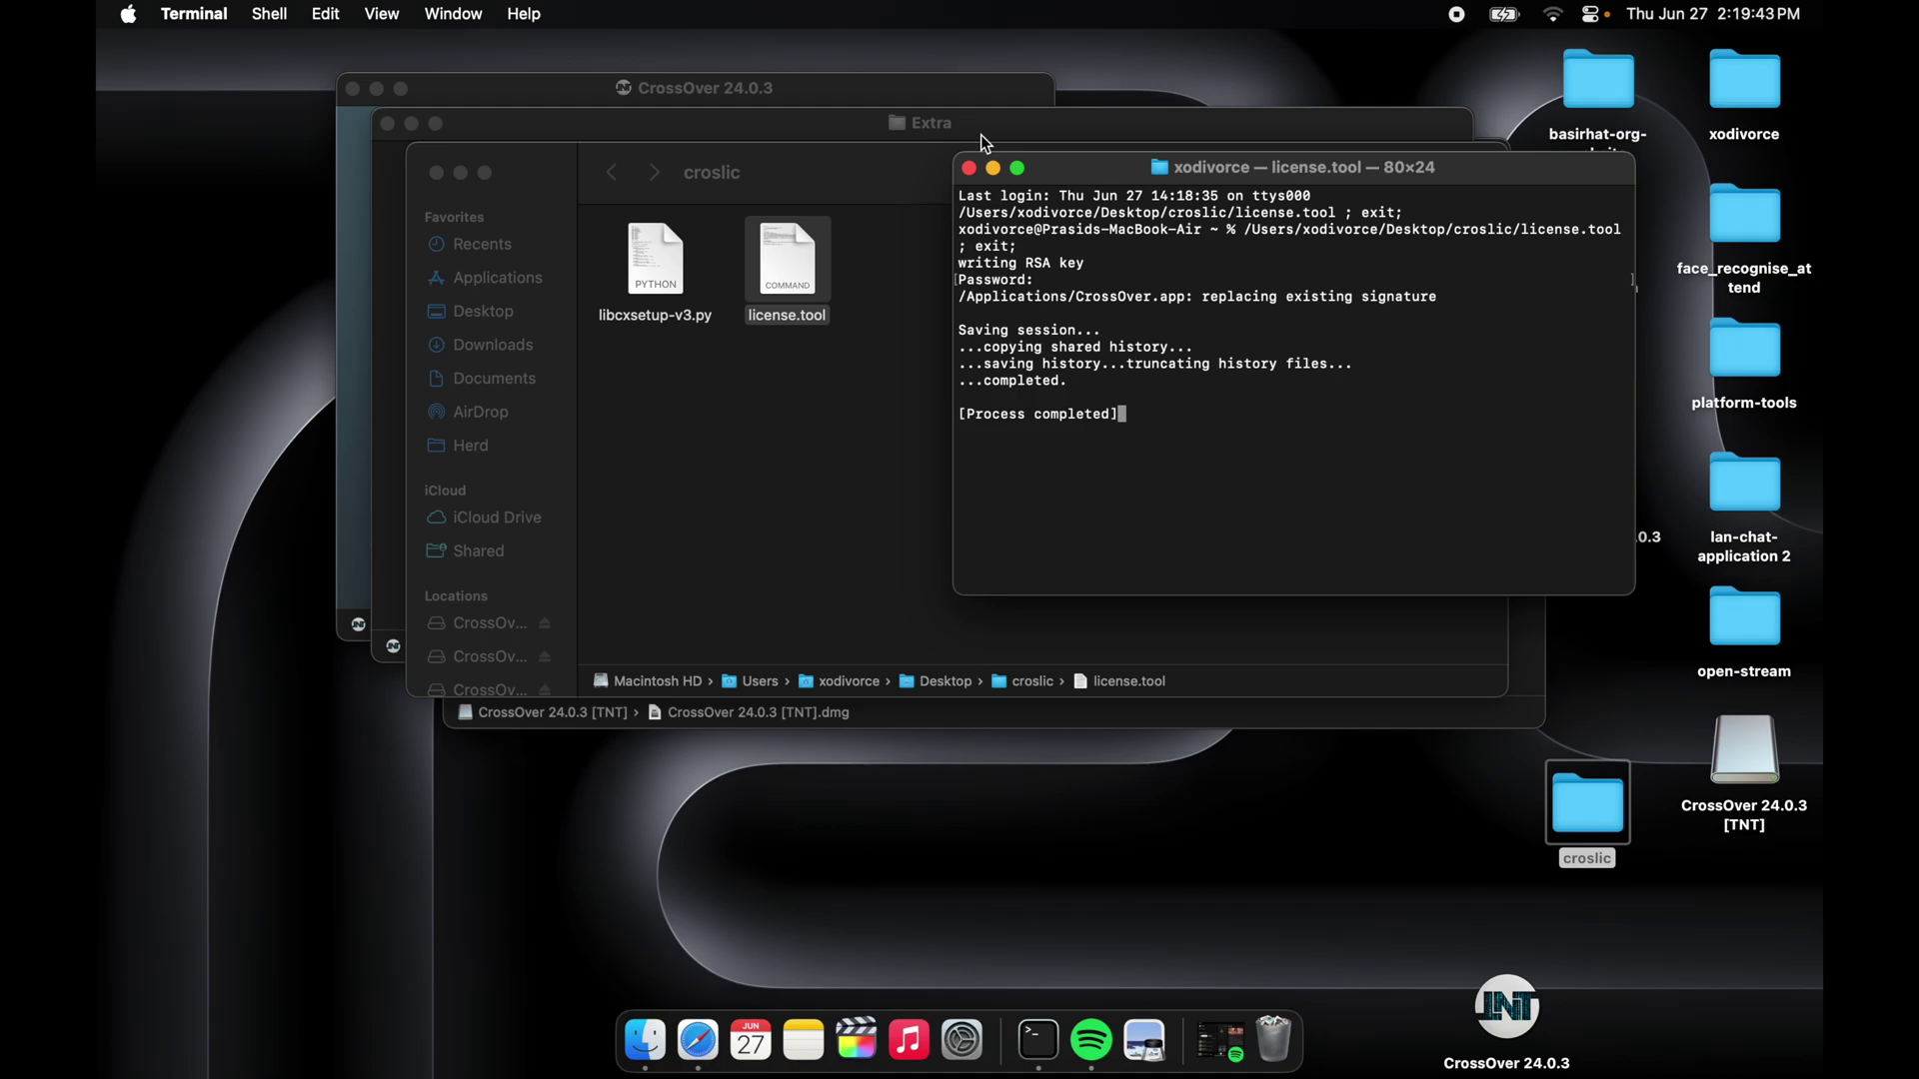
# - Close the Terminal, croslic, Extra, Manual install and disk image windows, then open Launchpad
pyautogui.click(968, 169)
pyautogui.click(915, 242)
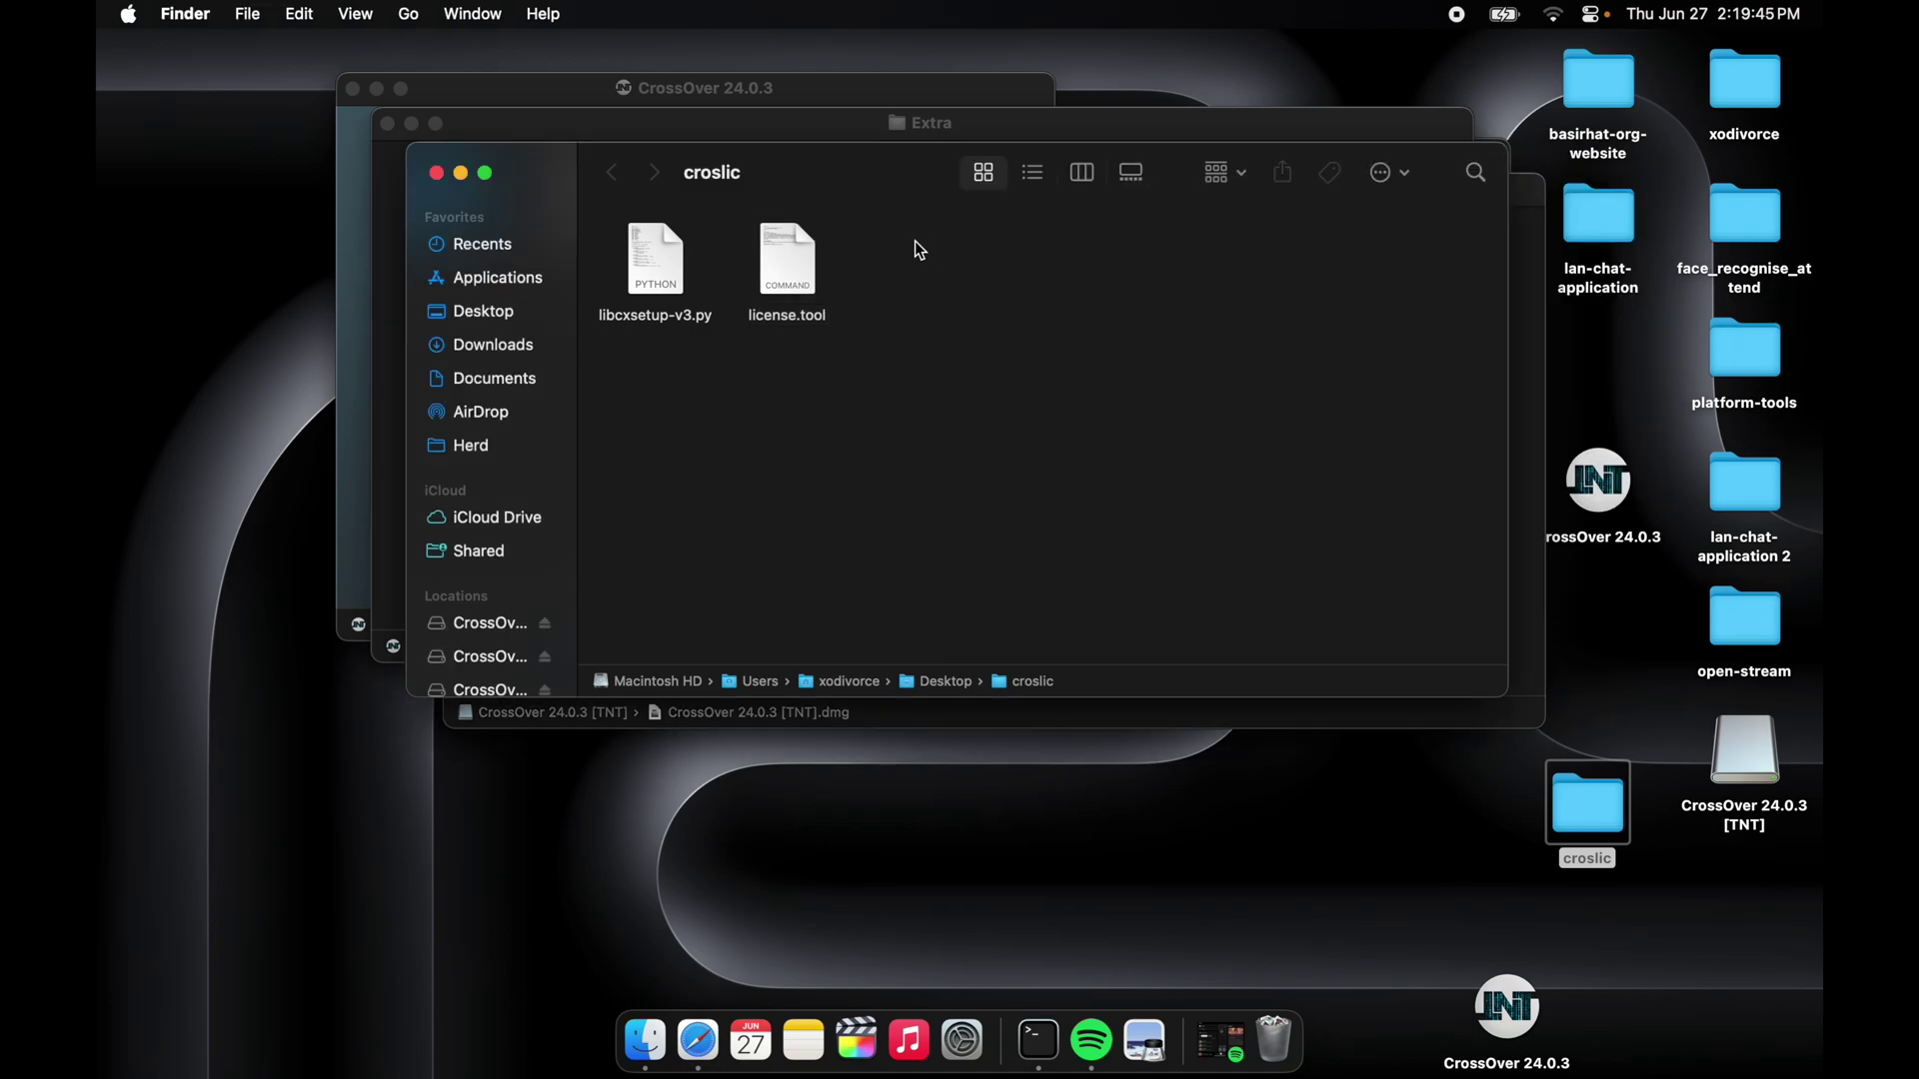
pyautogui.click(435, 172)
pyautogui.click(690, 405)
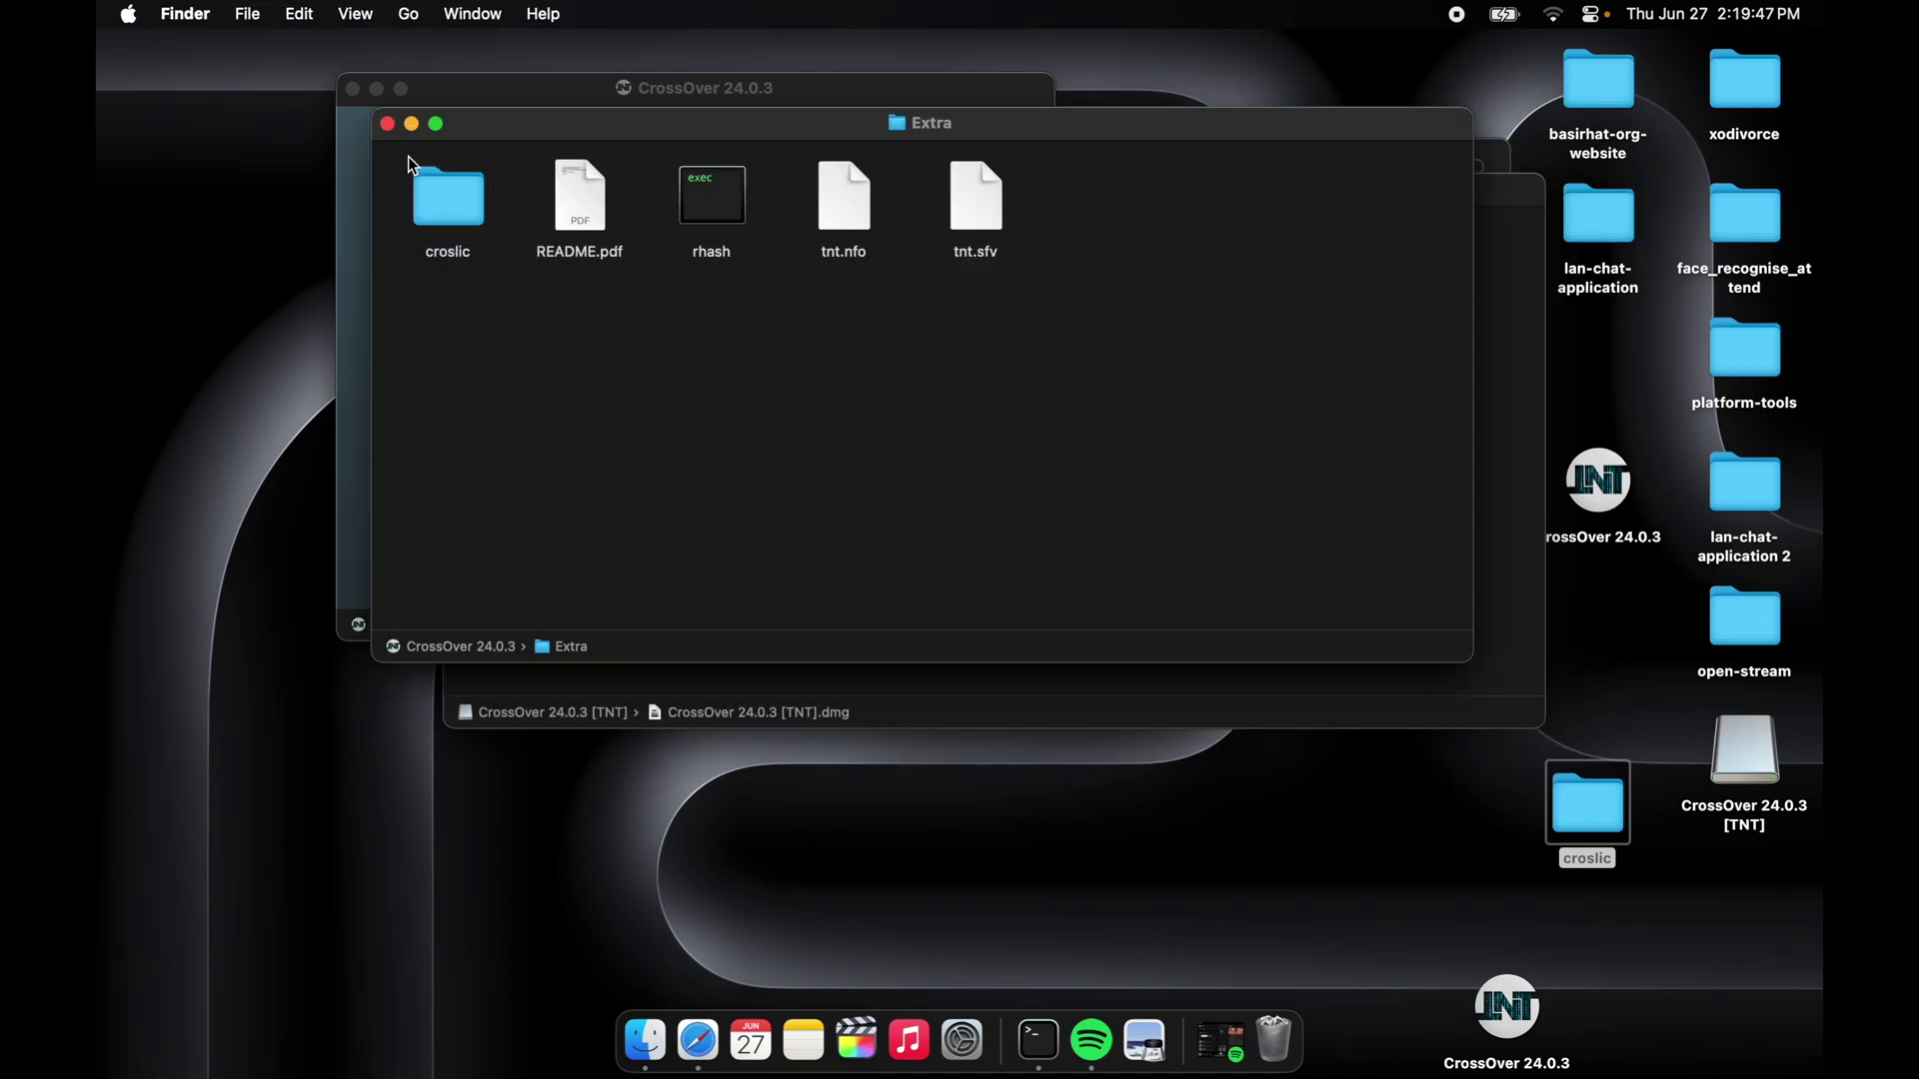
pyautogui.click(388, 125)
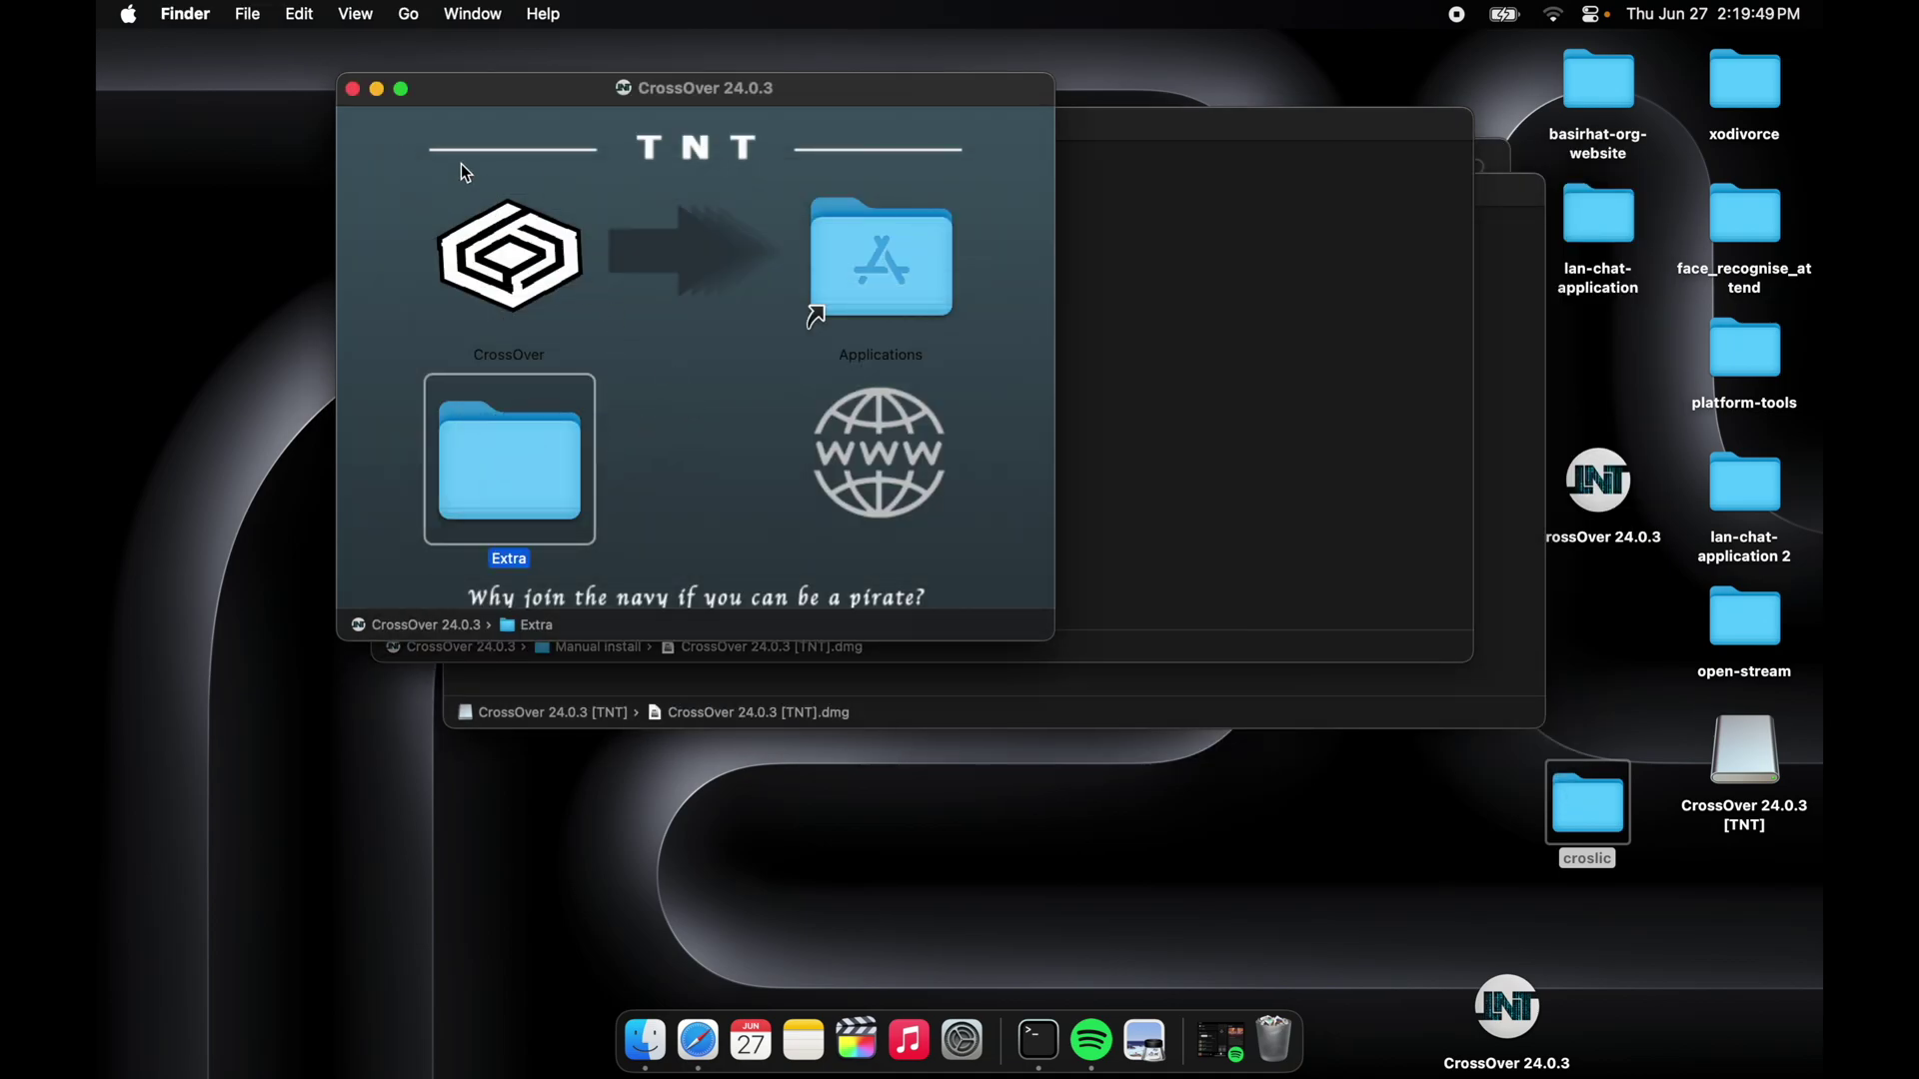
pyautogui.click(352, 90)
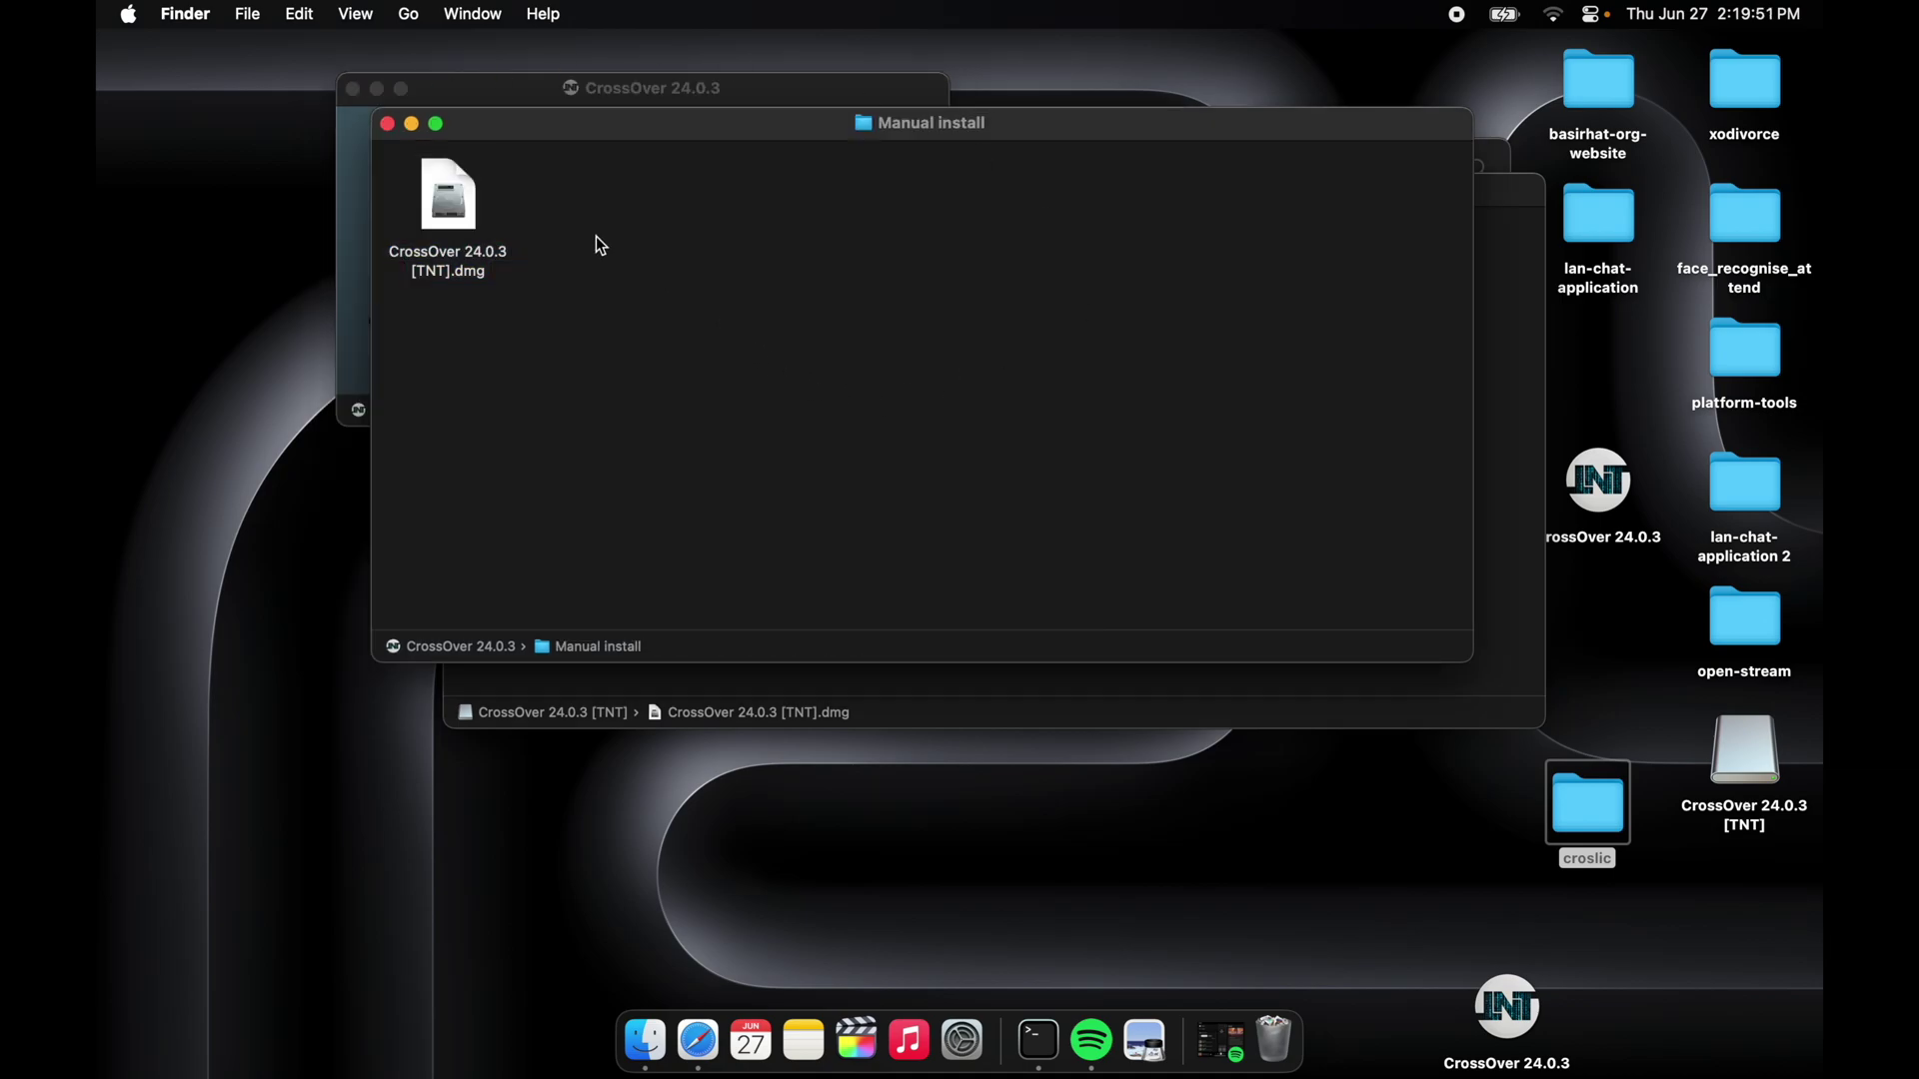
pyautogui.click(387, 124)
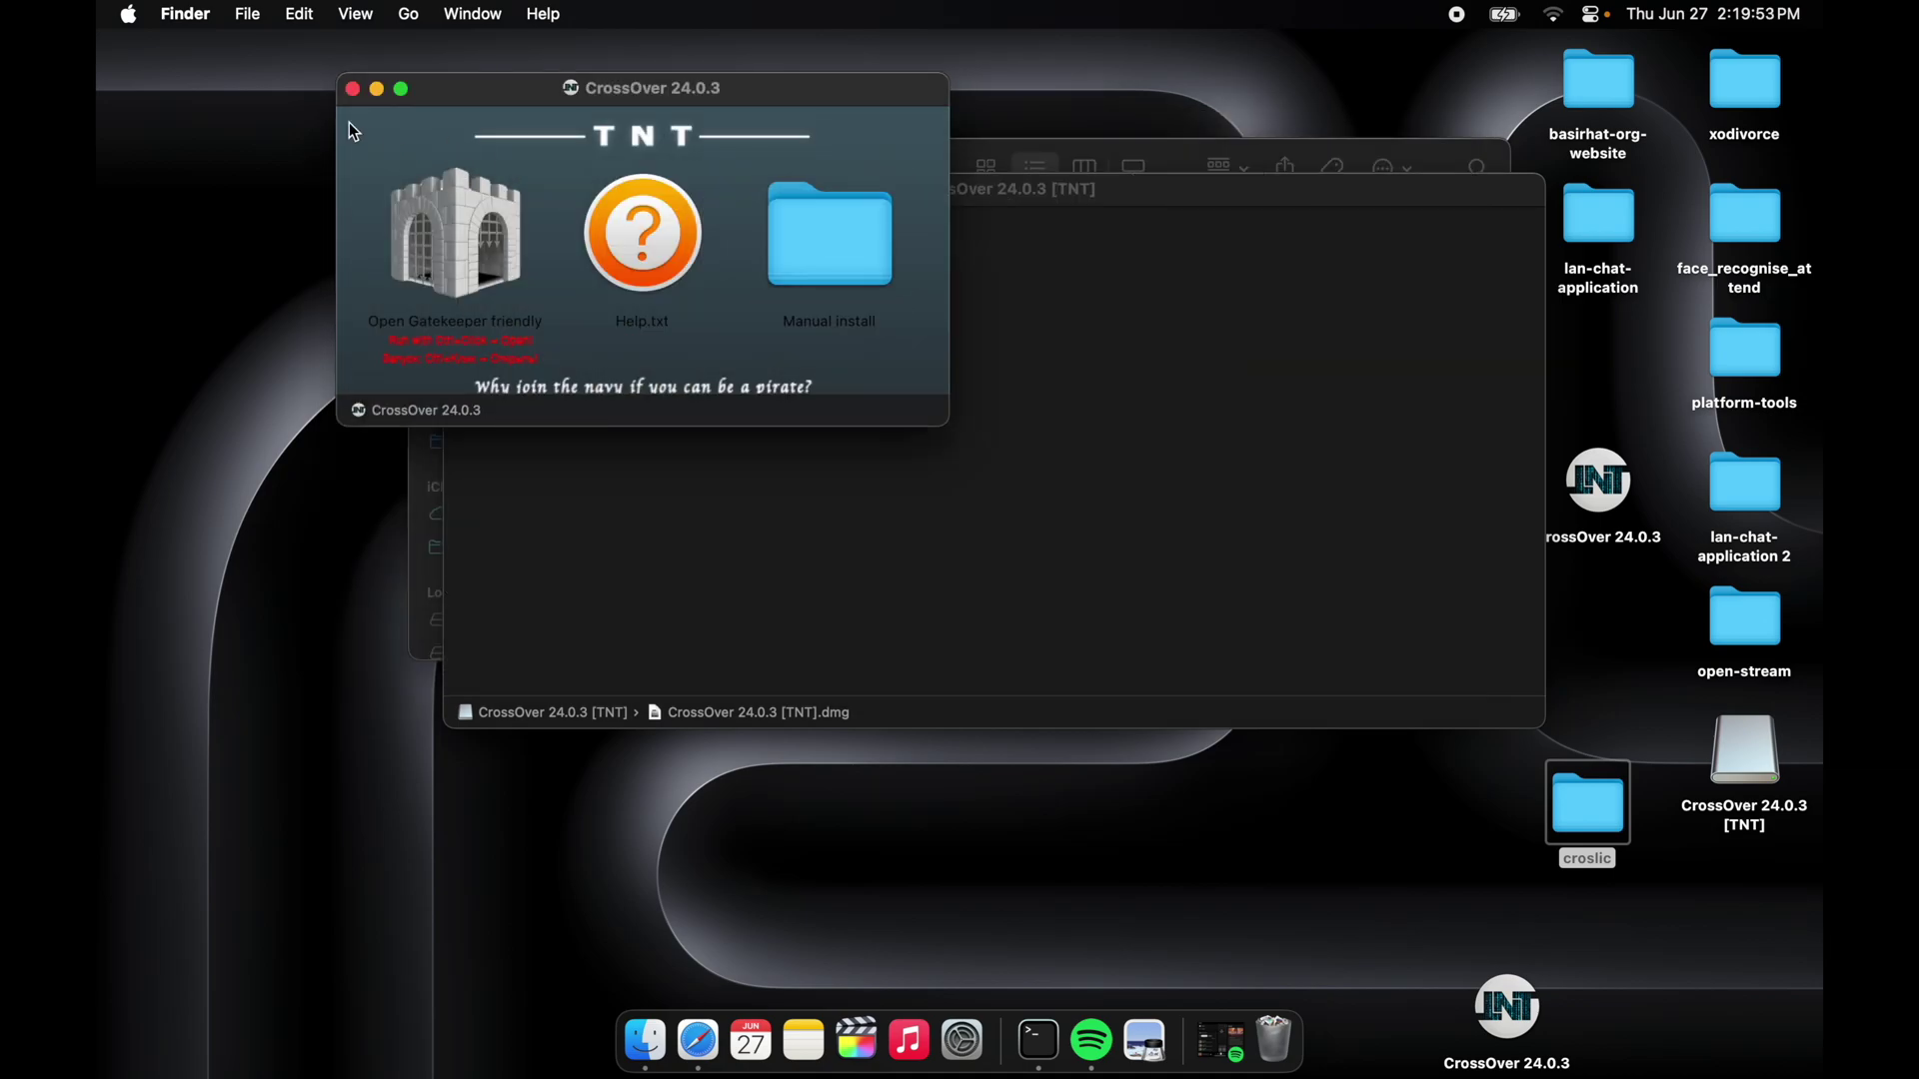
pyautogui.click(353, 90)
pyautogui.click(677, 433)
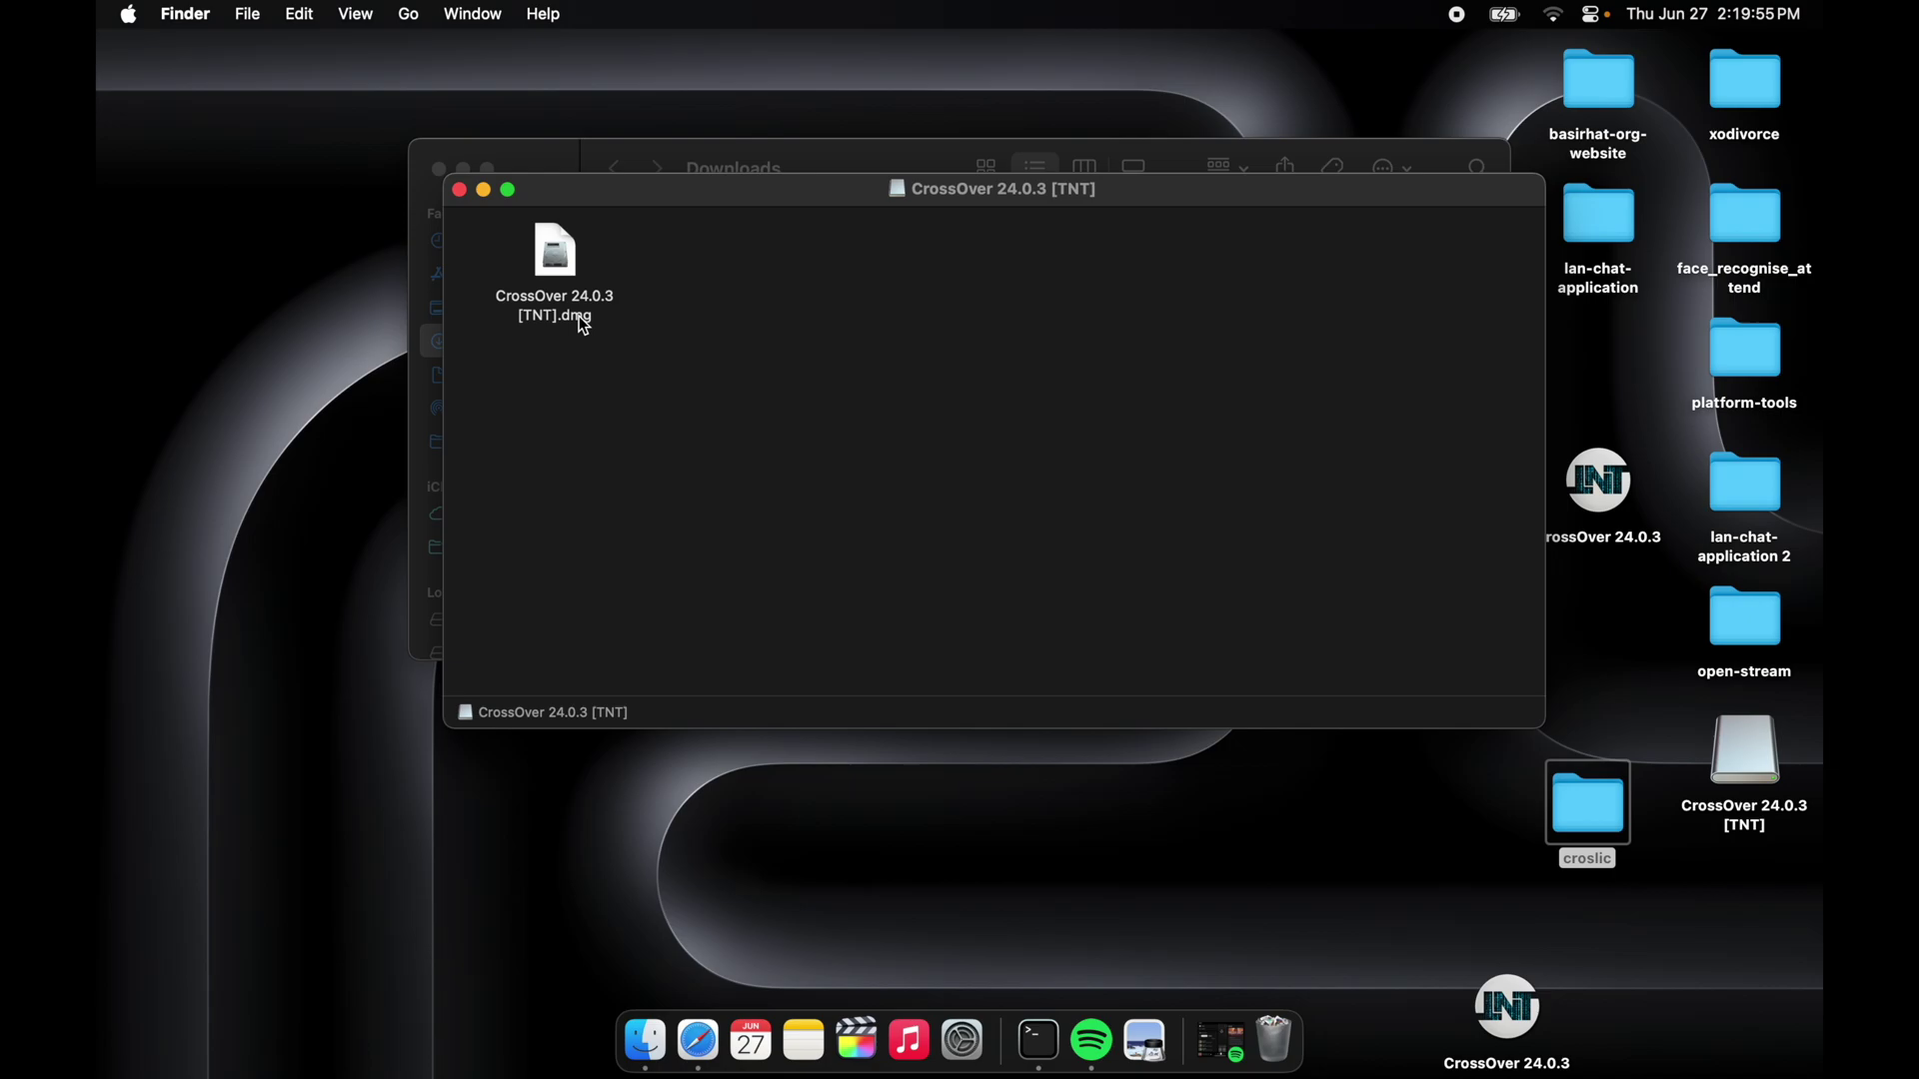
pyautogui.click(461, 191)
pyautogui.click(840, 568)
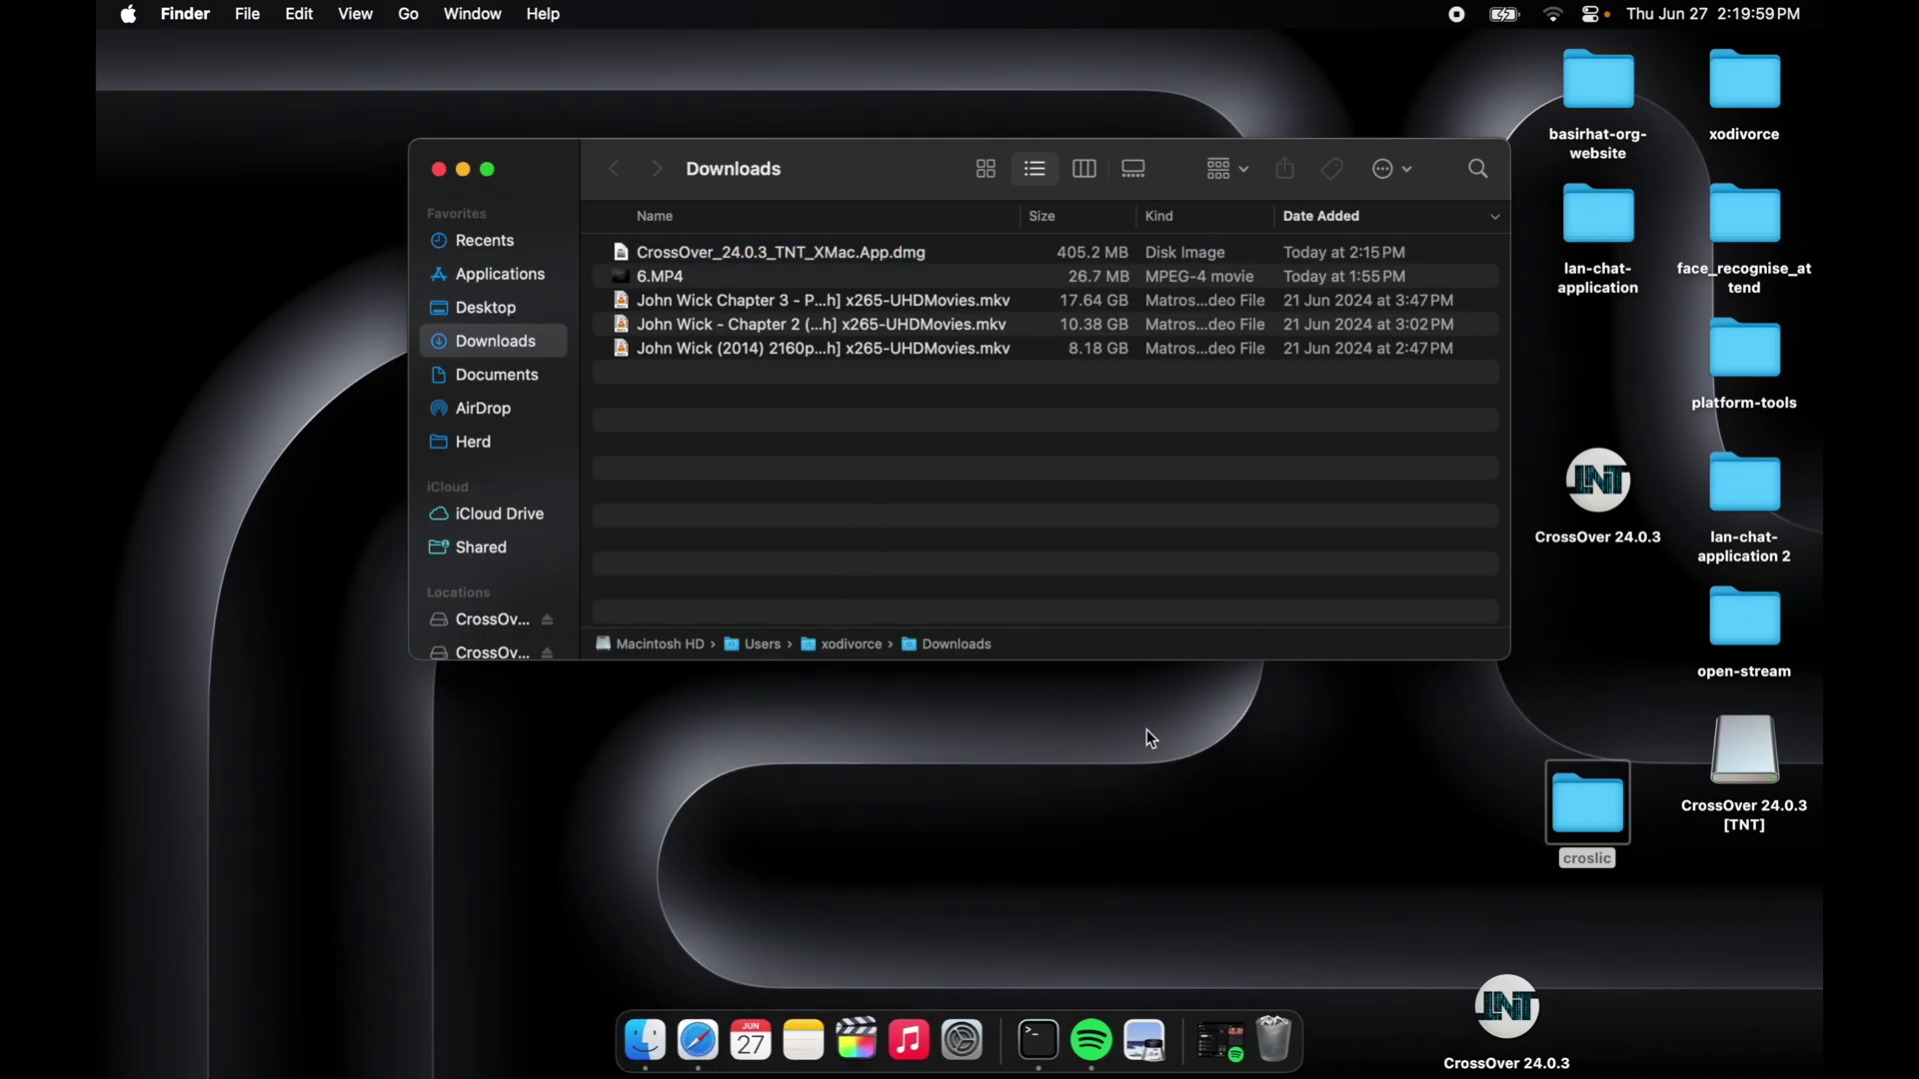
pyautogui.press('F4')
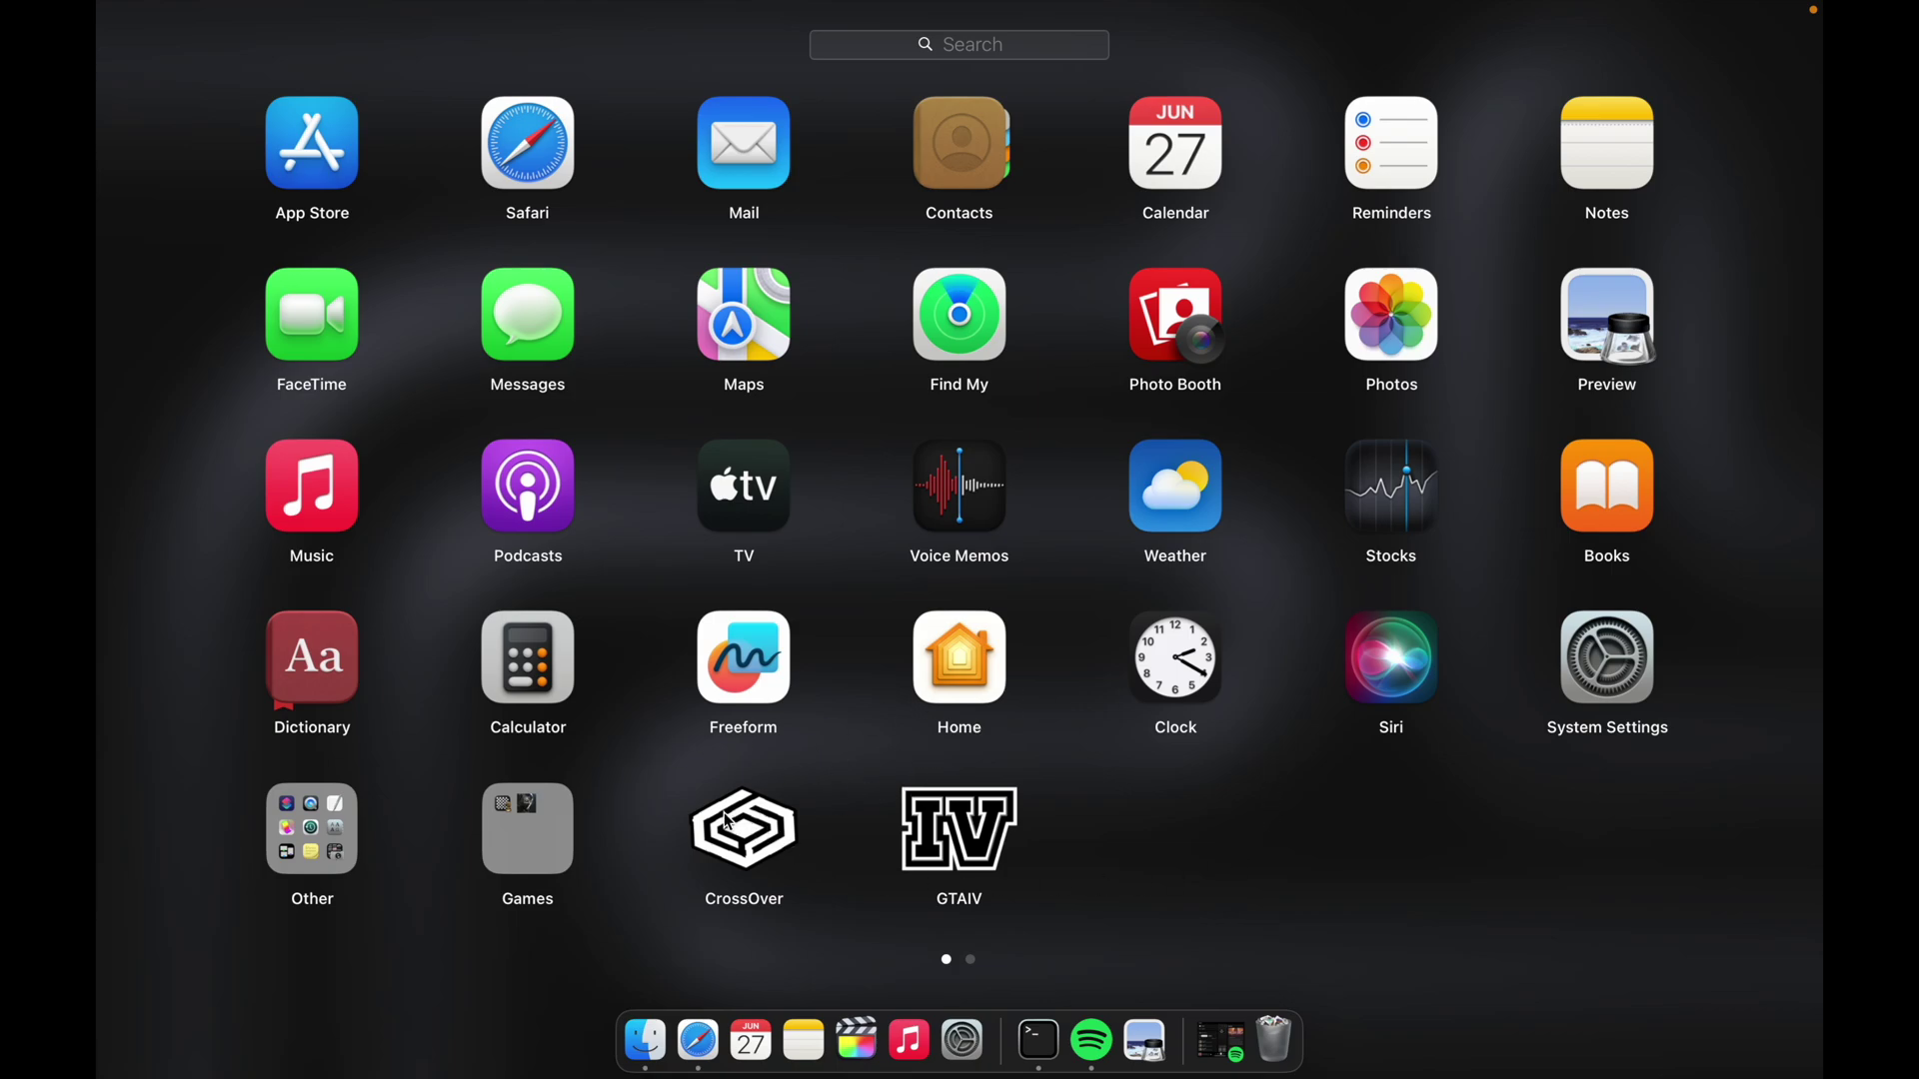
# - Return to Safari, dismiss the downloads list and search 'streamrip' in a new tab
pyautogui.click(1125, 815)
pyautogui.click(697, 1041)
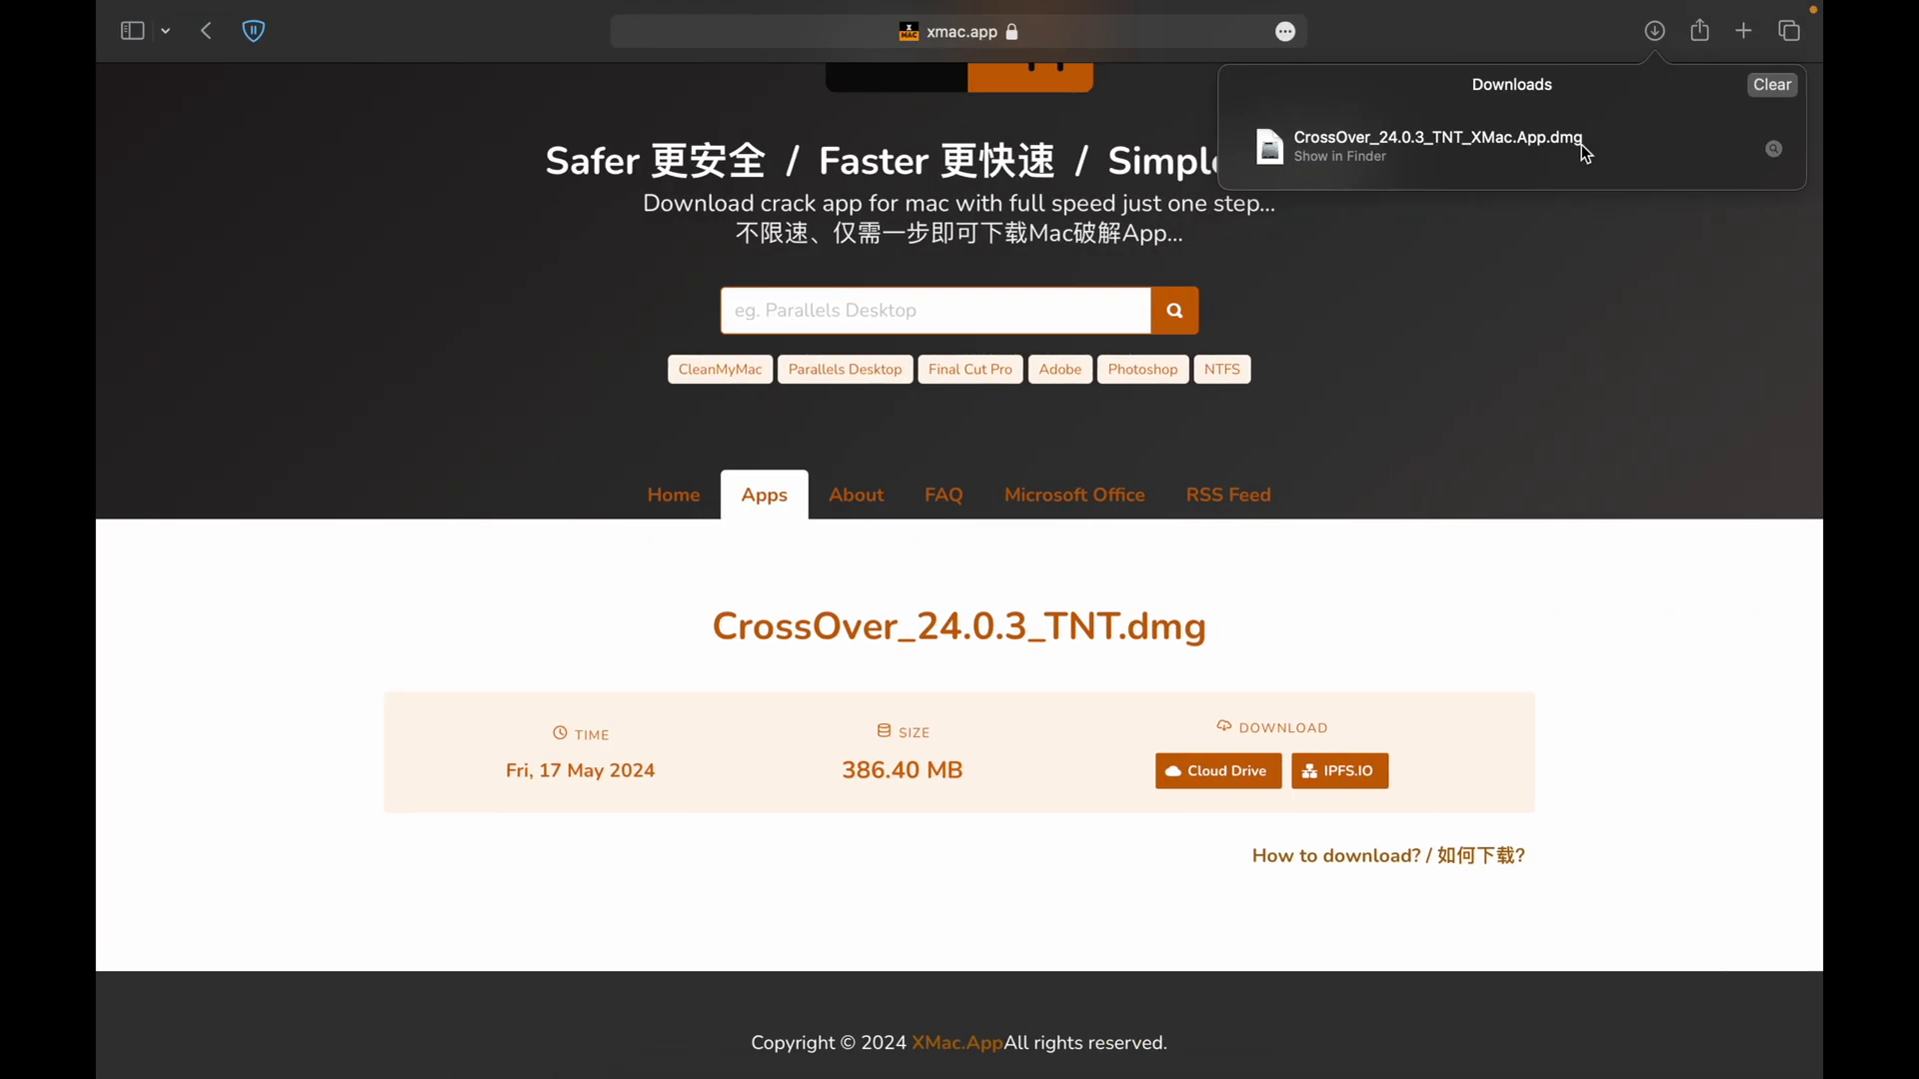
pyautogui.click(1734, 223)
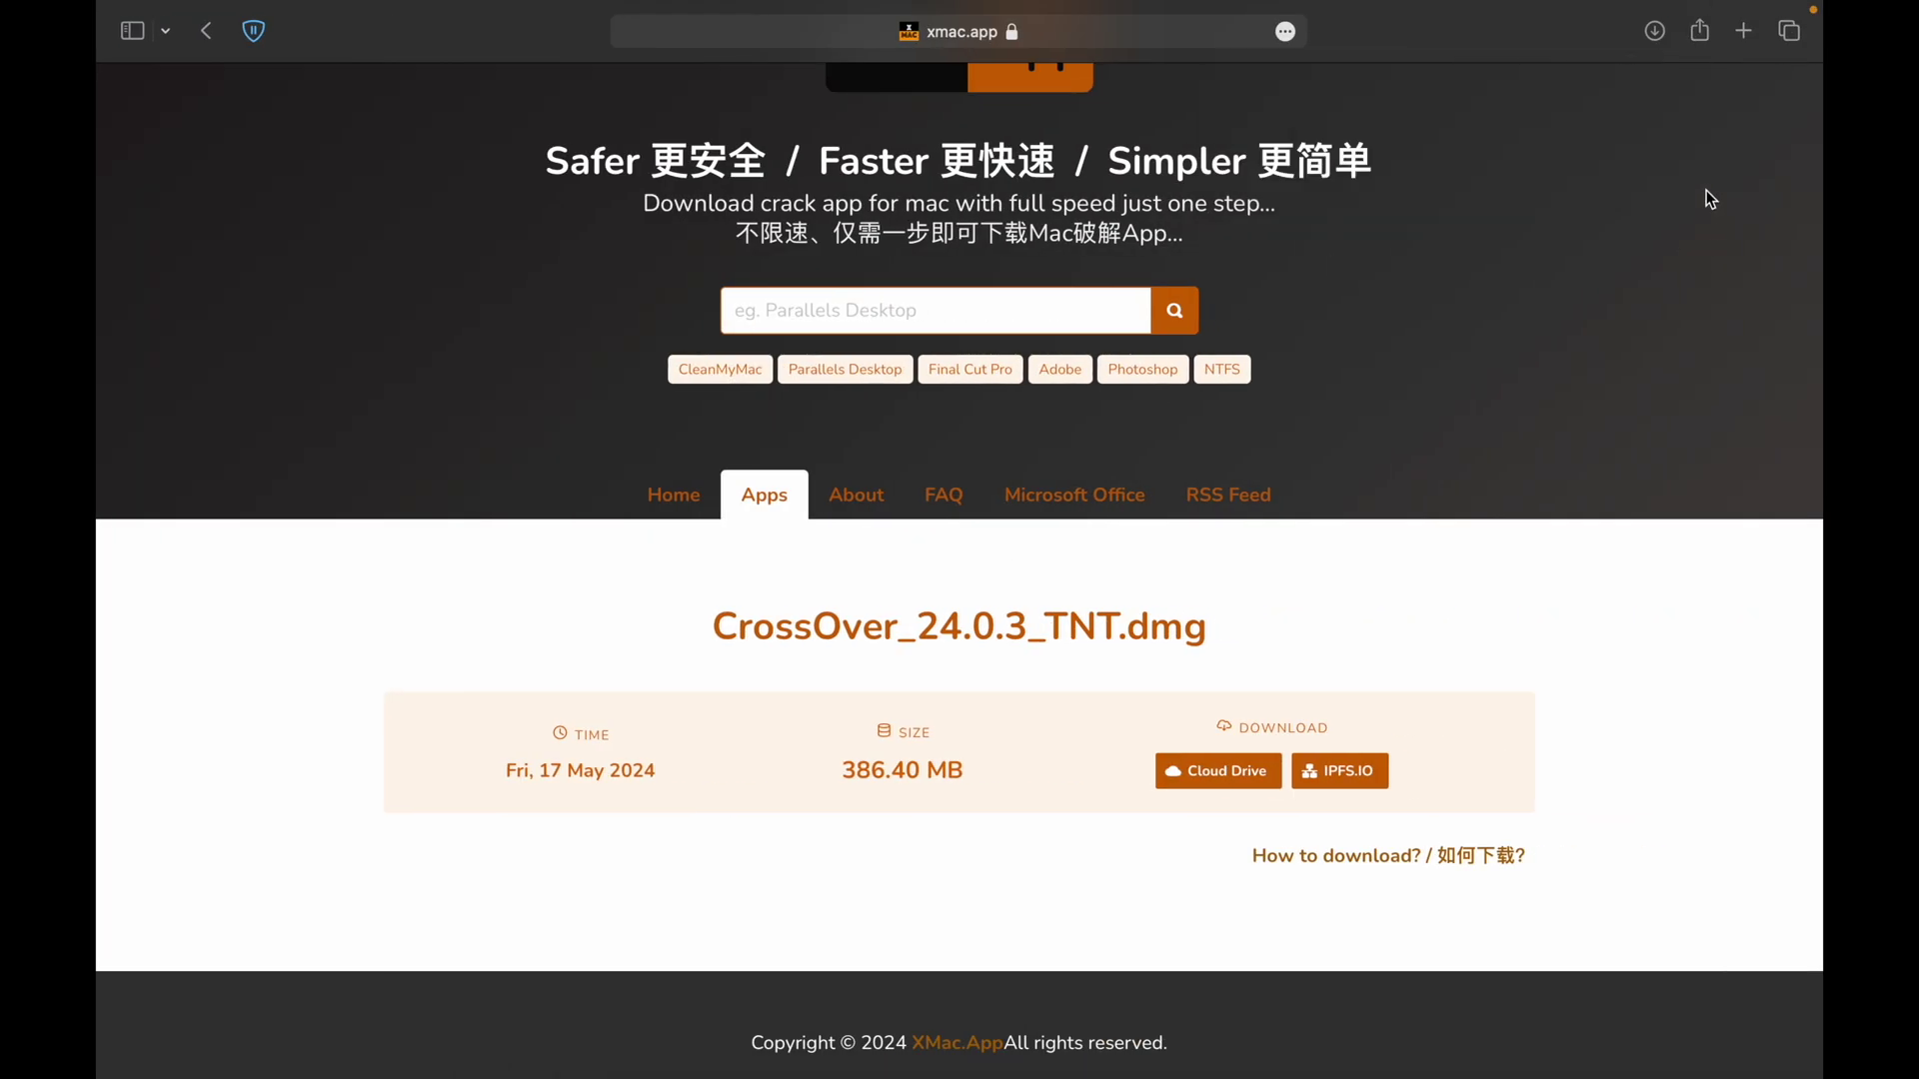
pyautogui.click(1745, 36)
pyautogui.write('st')
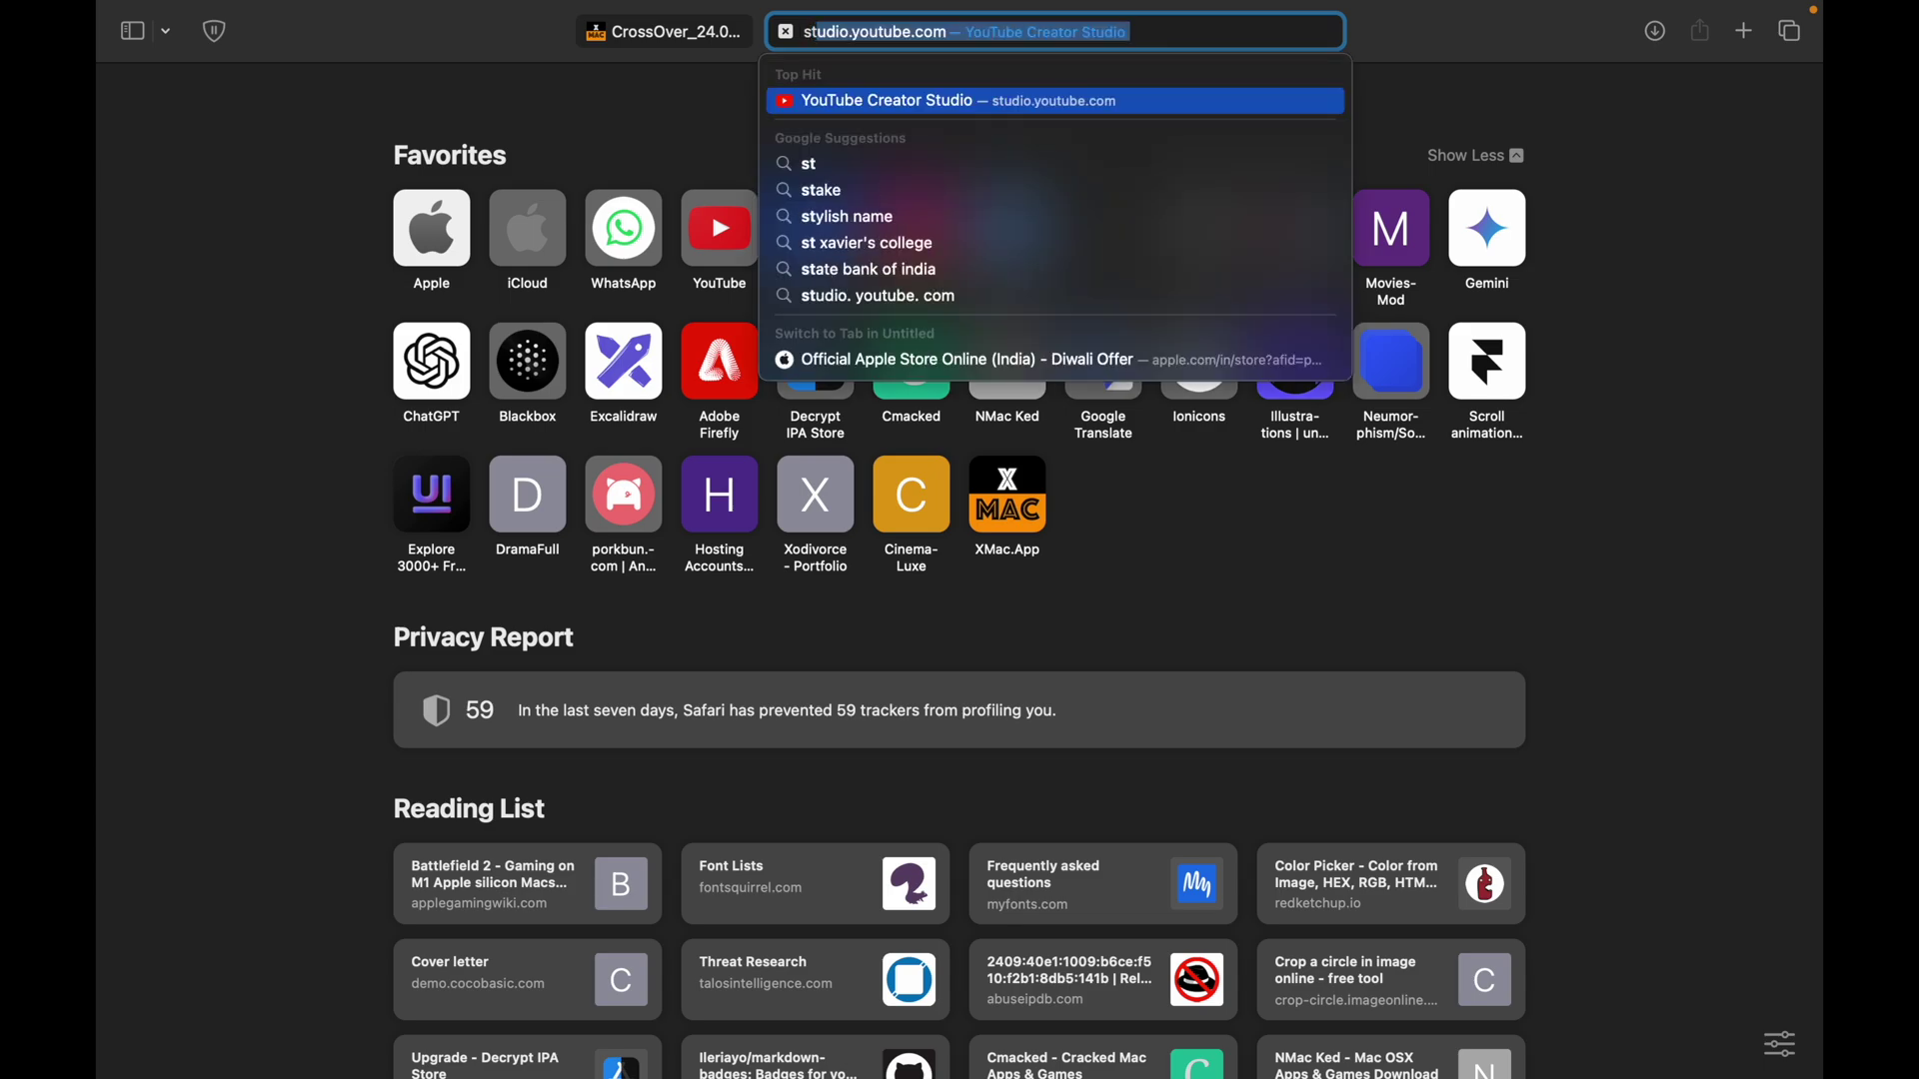
pyautogui.write('reamrip')
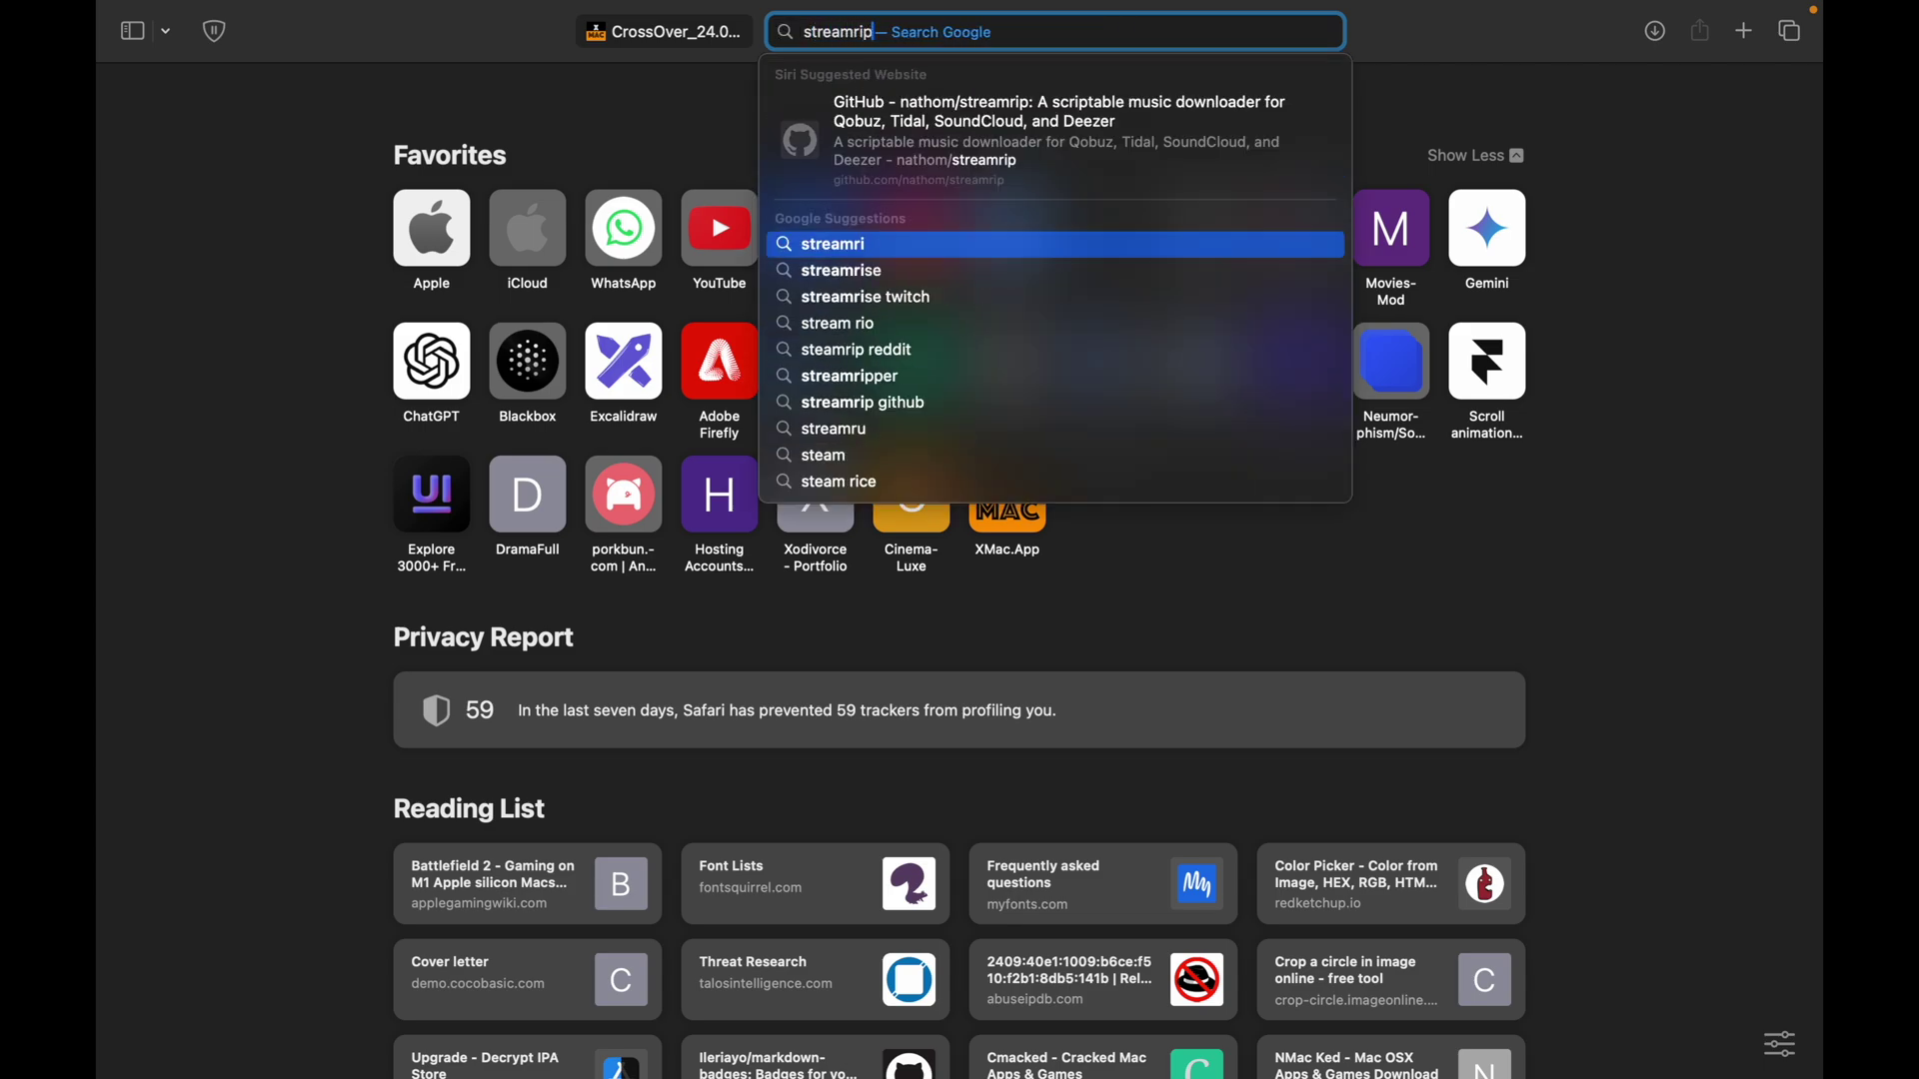
pyautogui.press('Return')
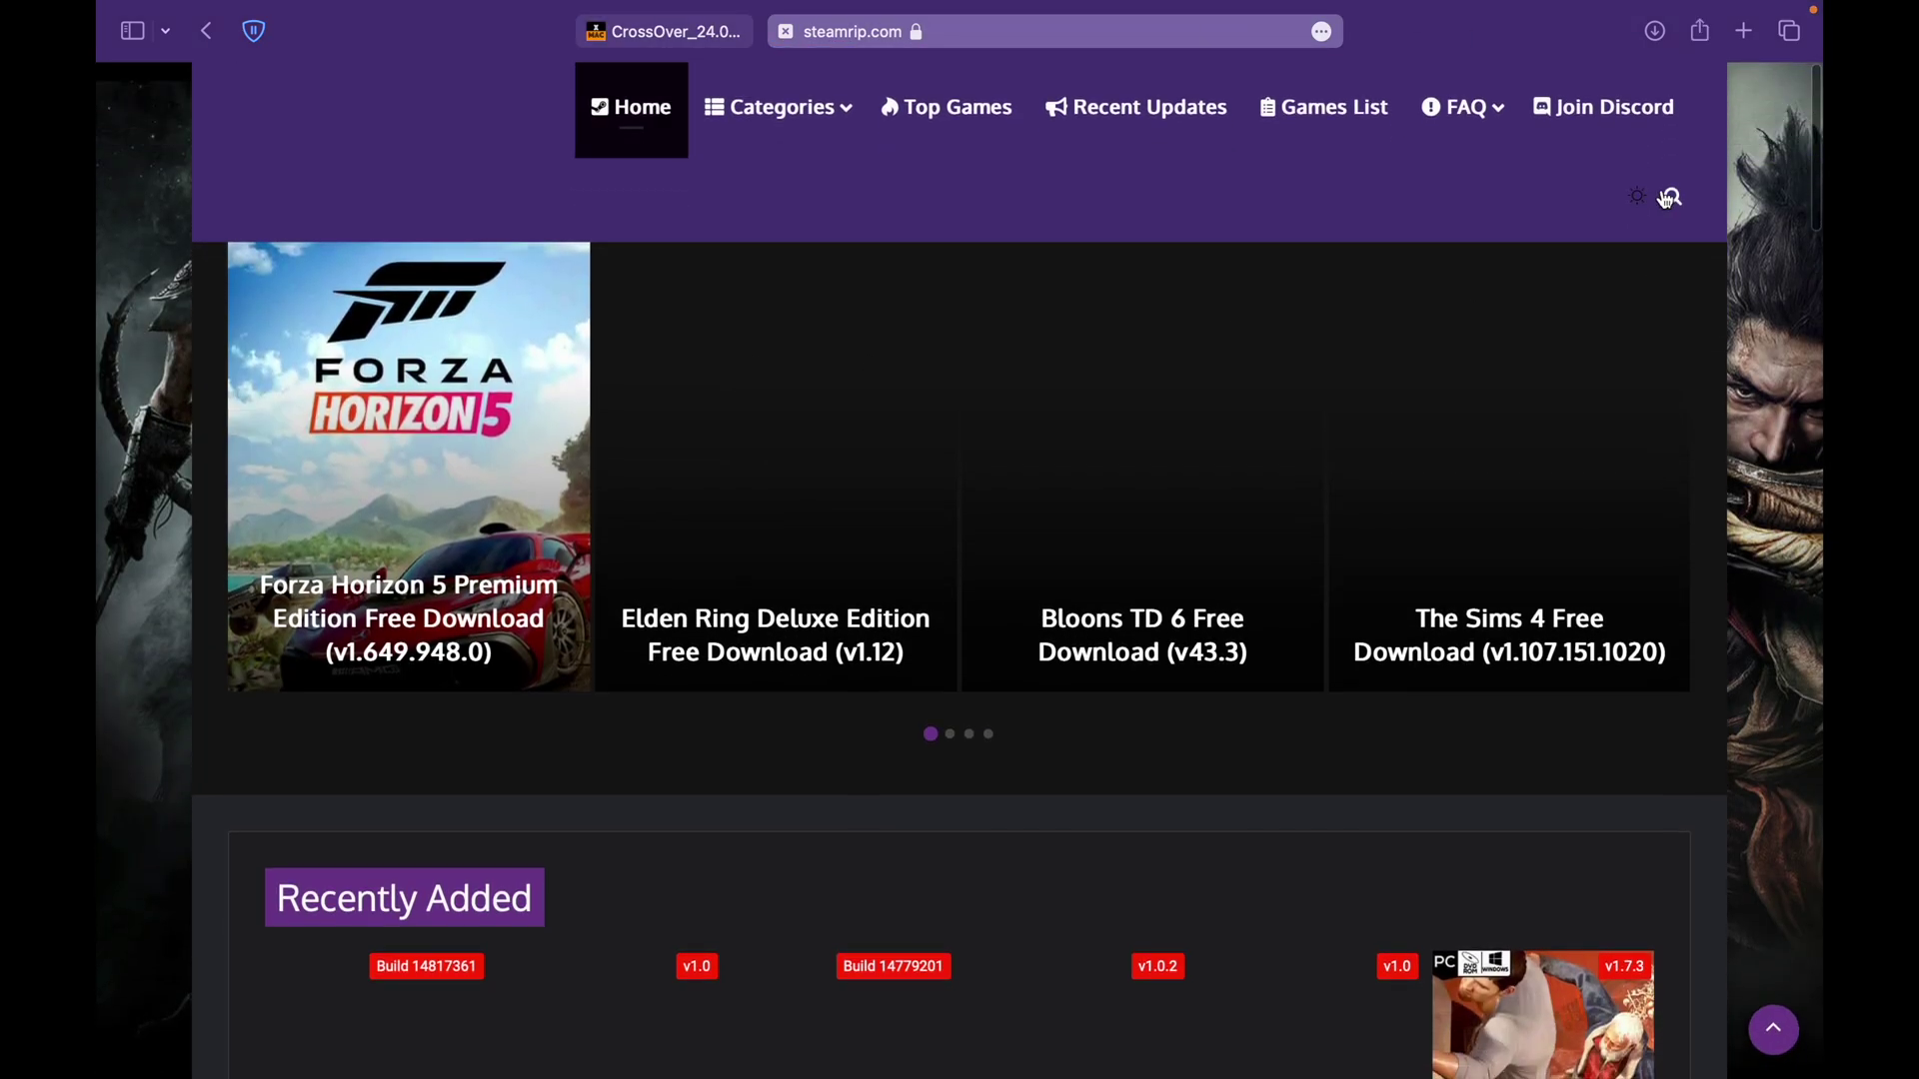
# - Enter 'gta iv' in the SteamRIP site search and submit it
pyautogui.click(1673, 198)
pyautogui.write('g')
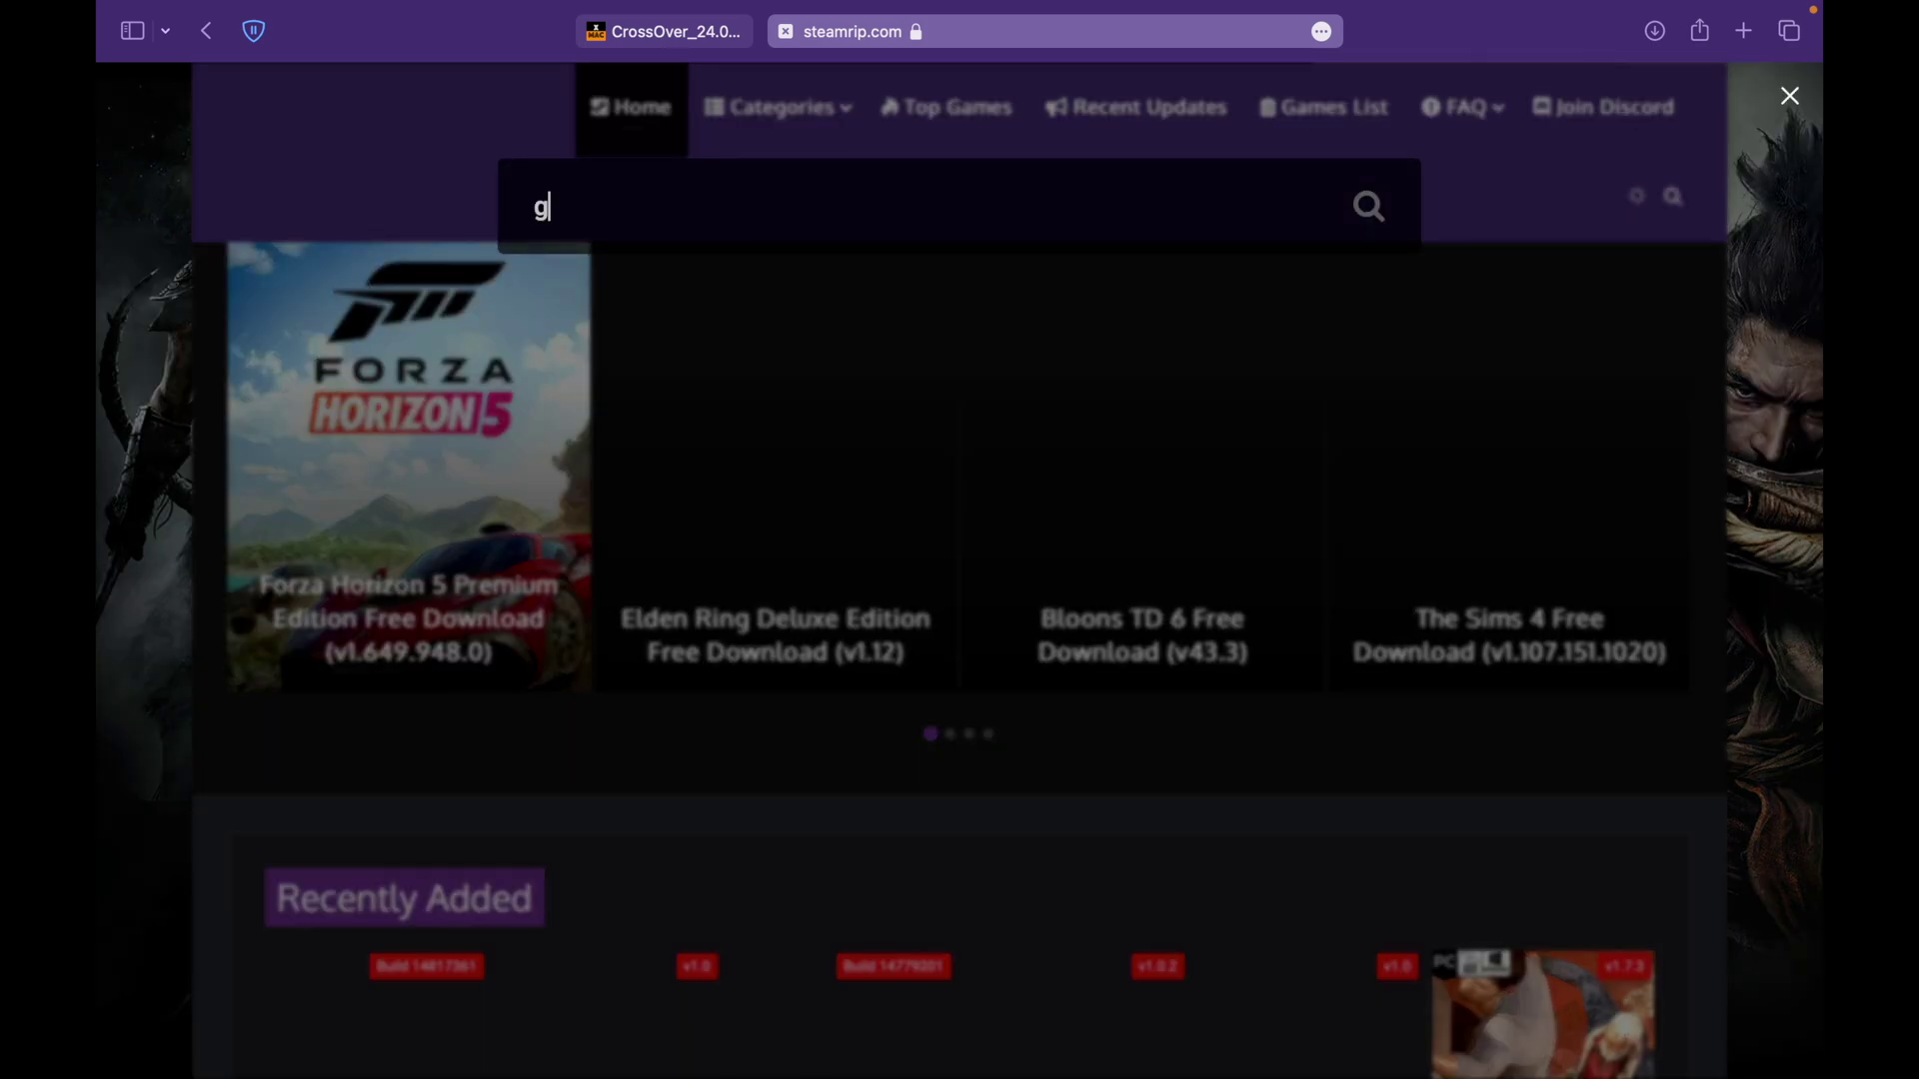
pyautogui.write('ta iv')
pyautogui.press('Return')
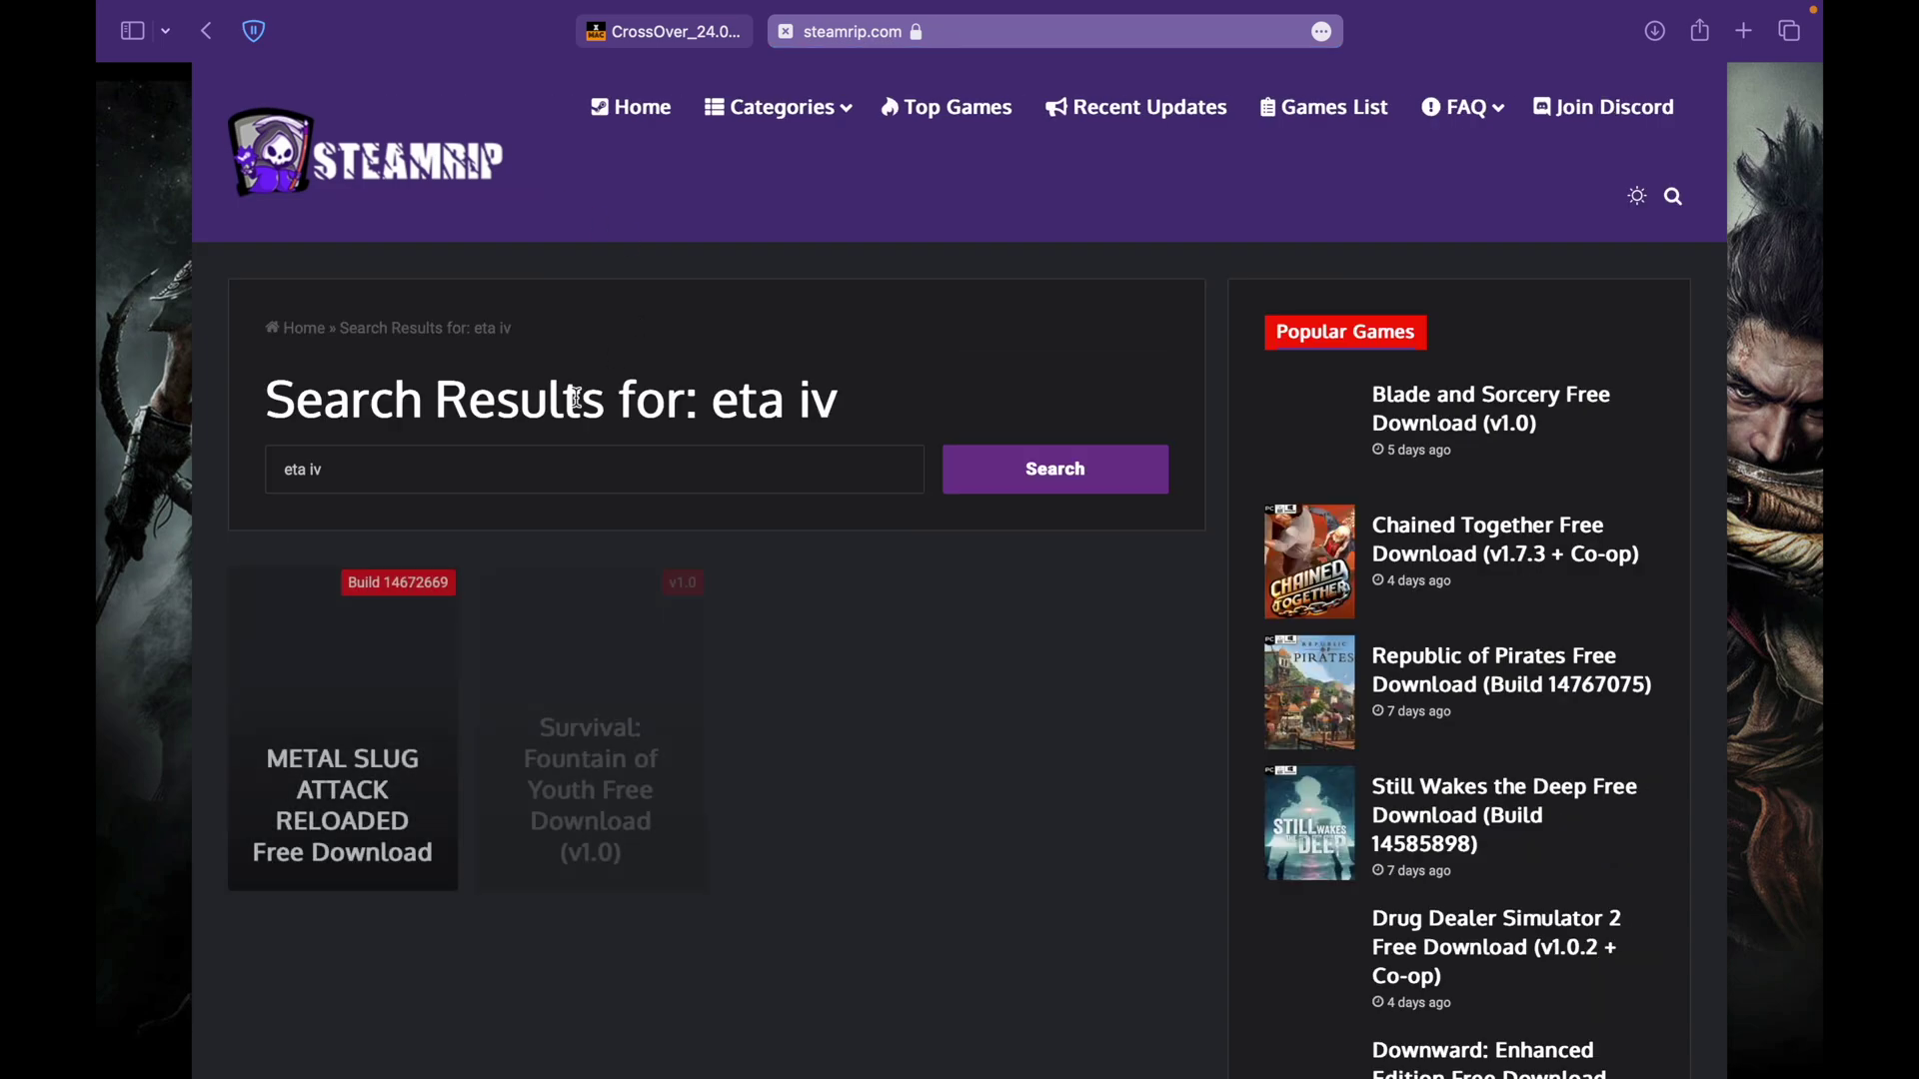
# - Correct the query's first letter to 'g', rerun the search and scroll the GTA results
pyautogui.click(292, 470)
pyautogui.press('BackSpace')
pyautogui.write('g')
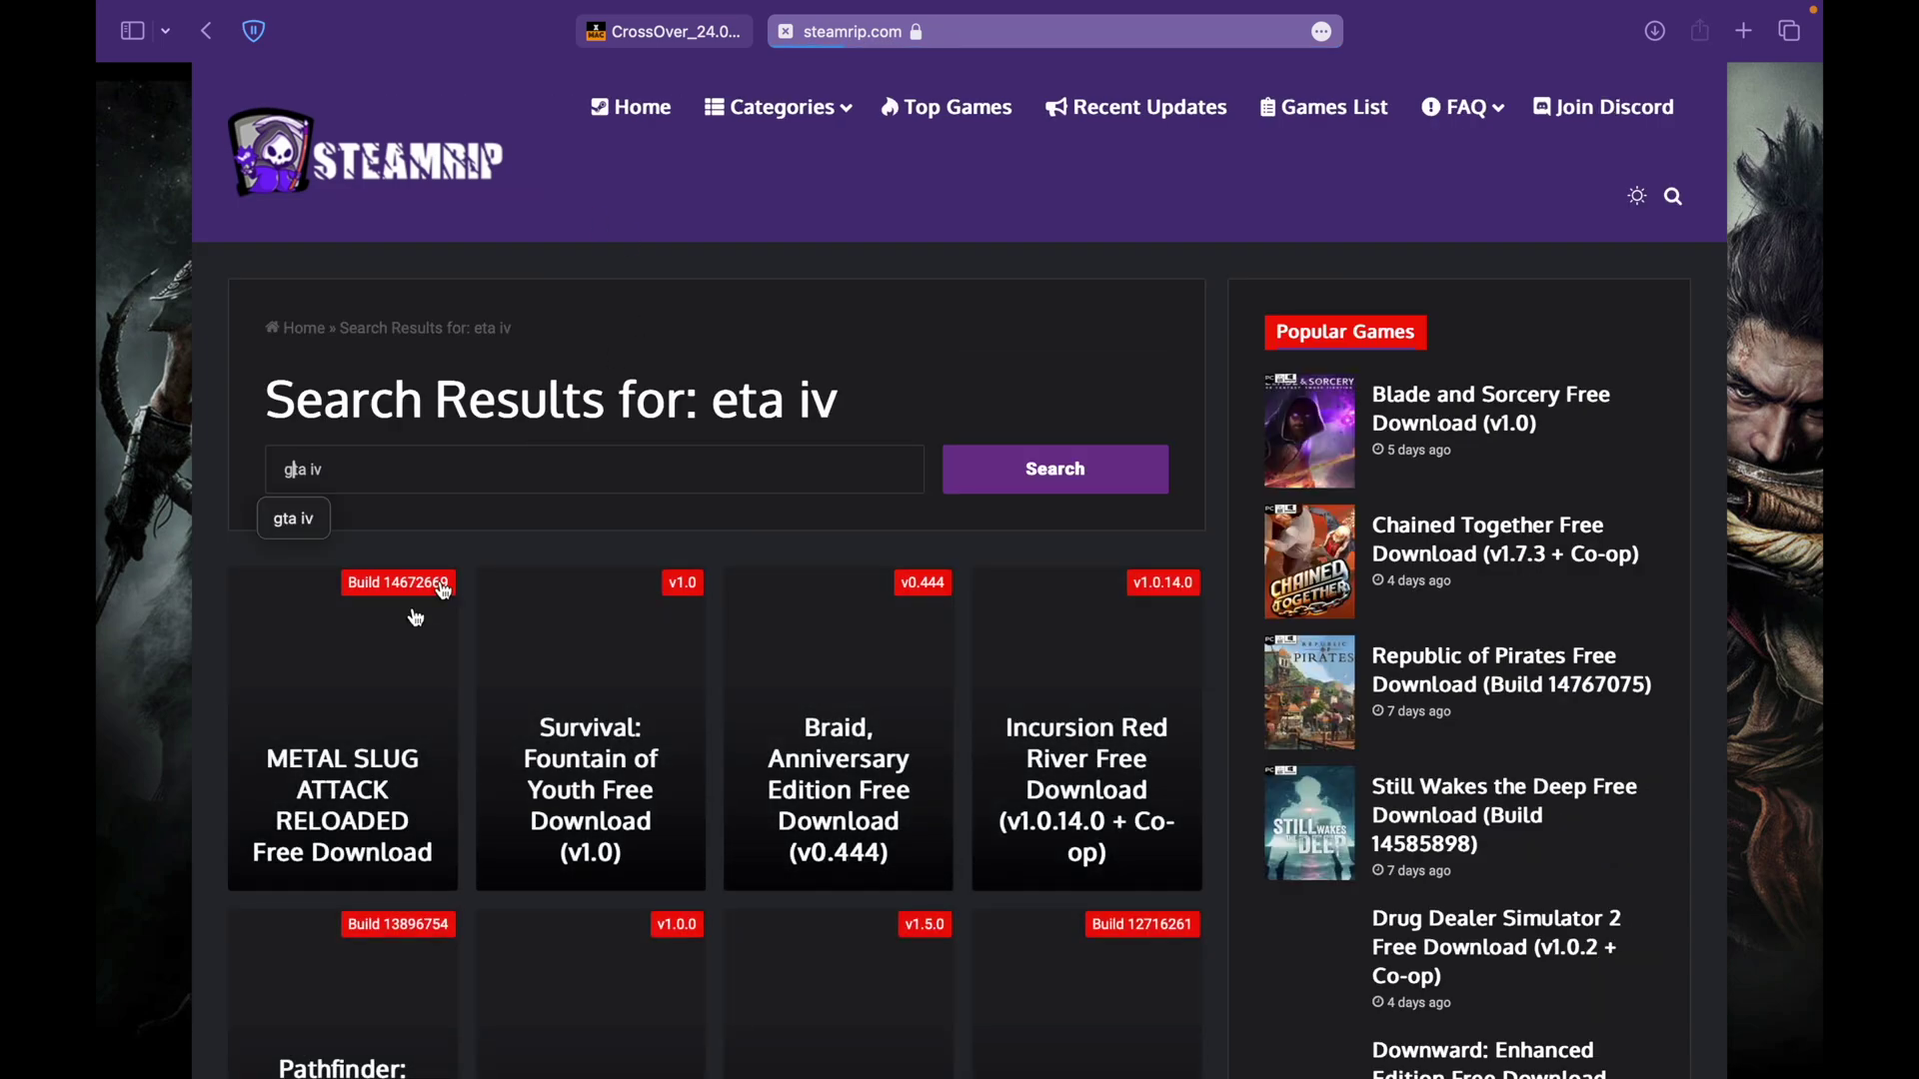
pyautogui.click(980, 475)
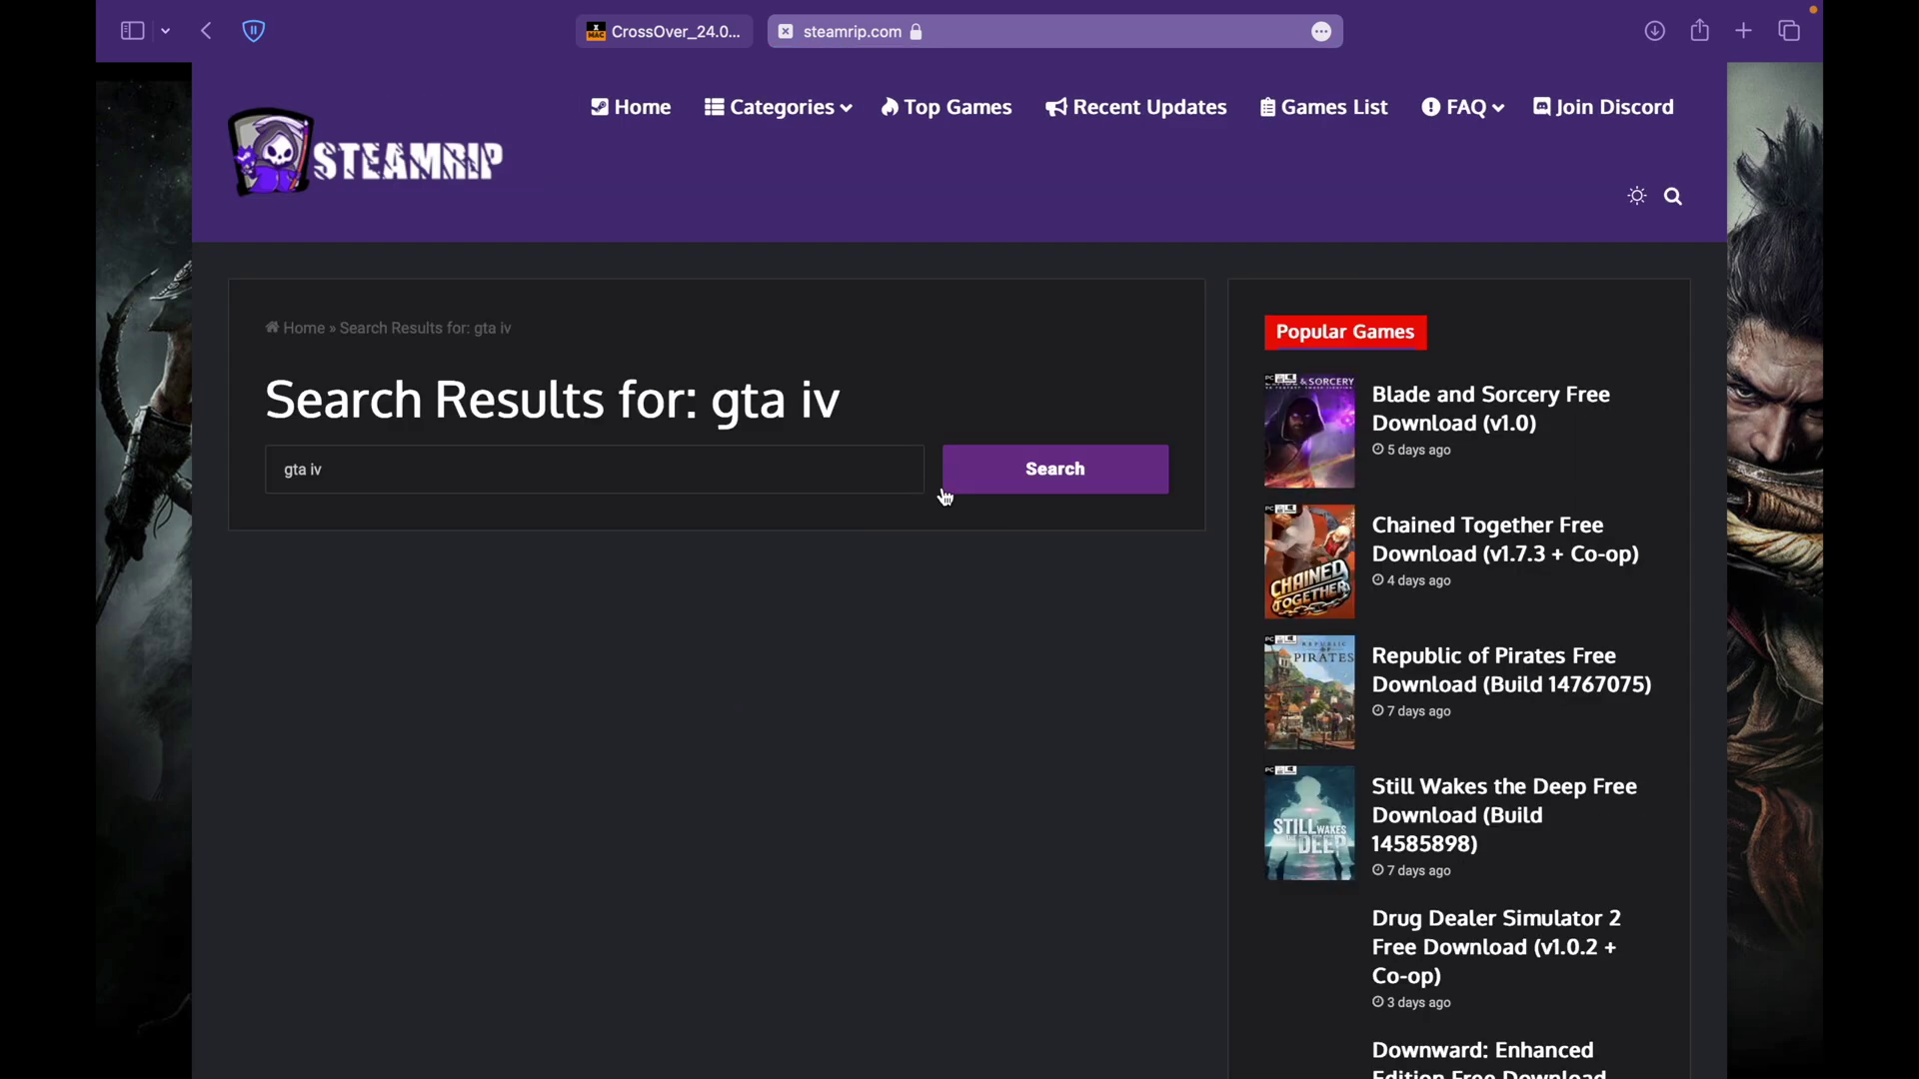
pyautogui.scroll(-3, 781, 766)
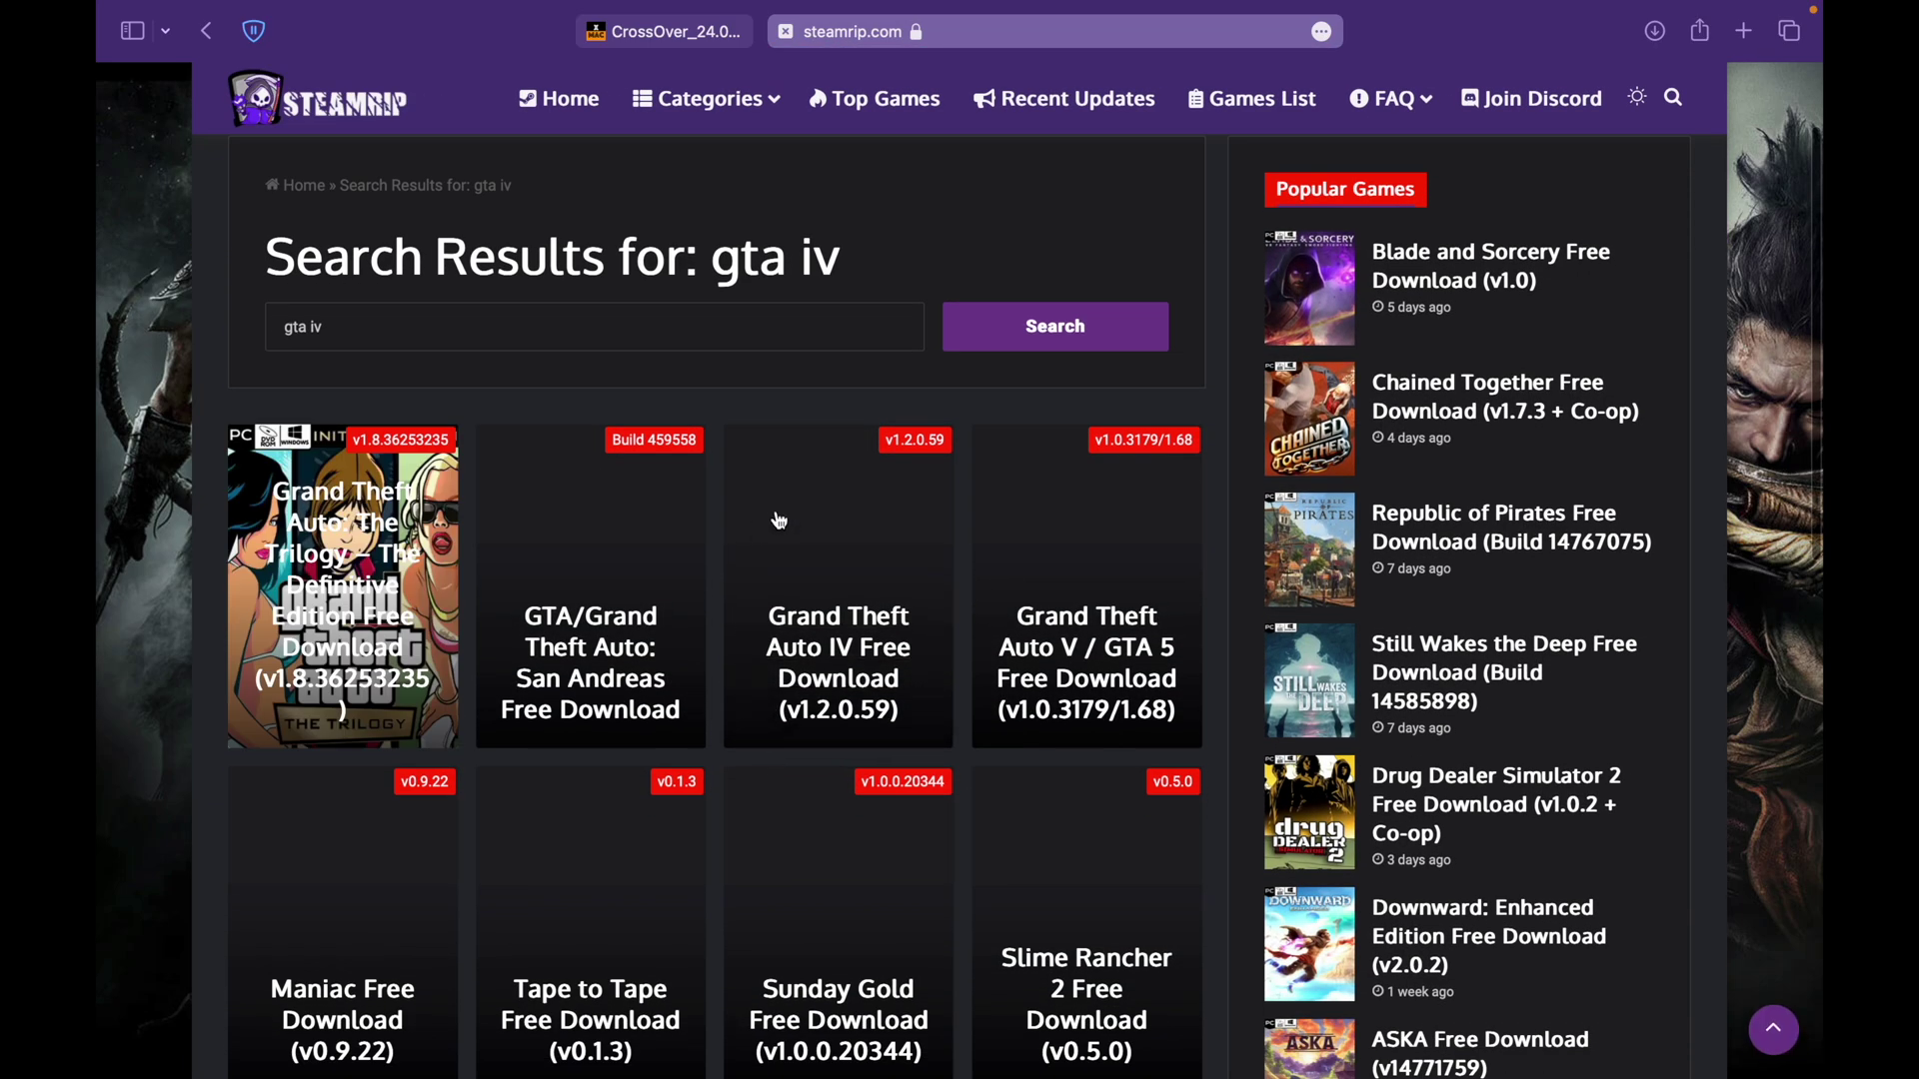
pyautogui.scroll(-5, 780, 716)
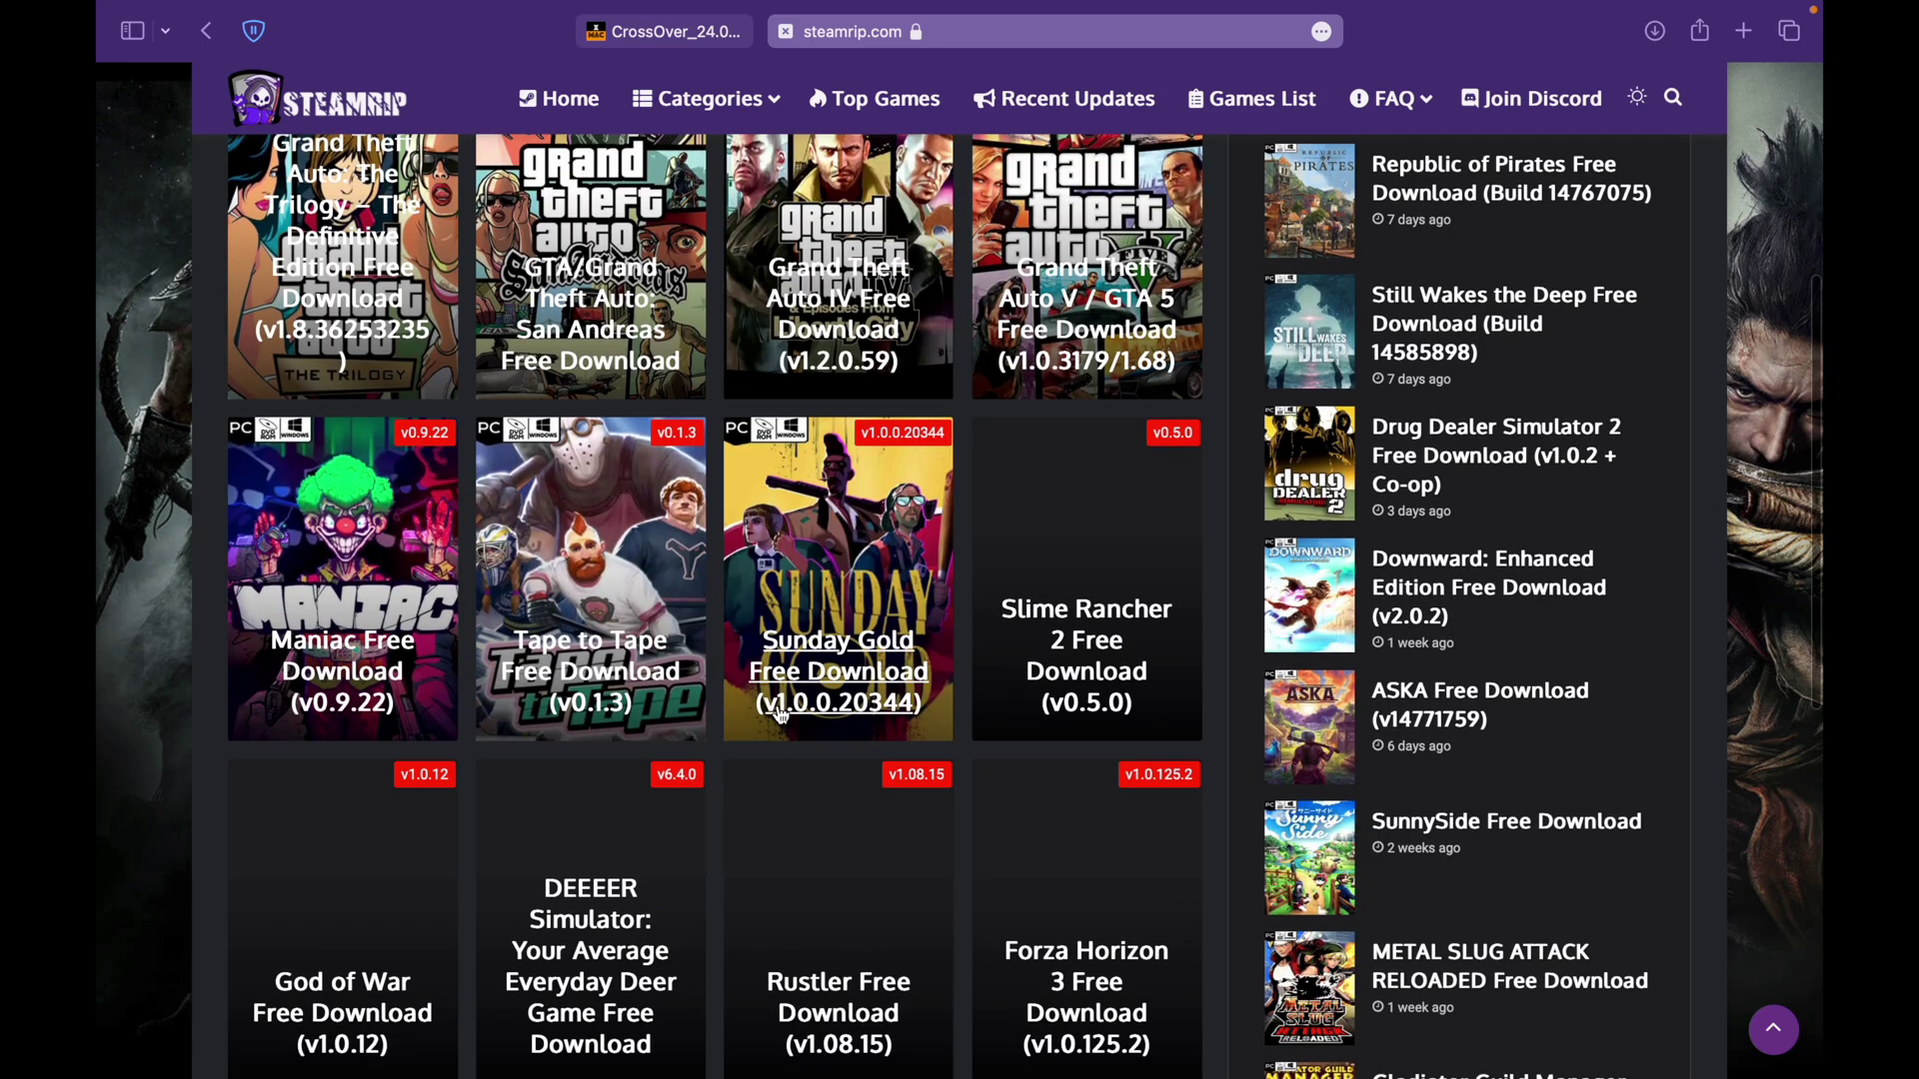
pyautogui.scroll(3, 780, 714)
pyautogui.scroll(1, 885, 388)
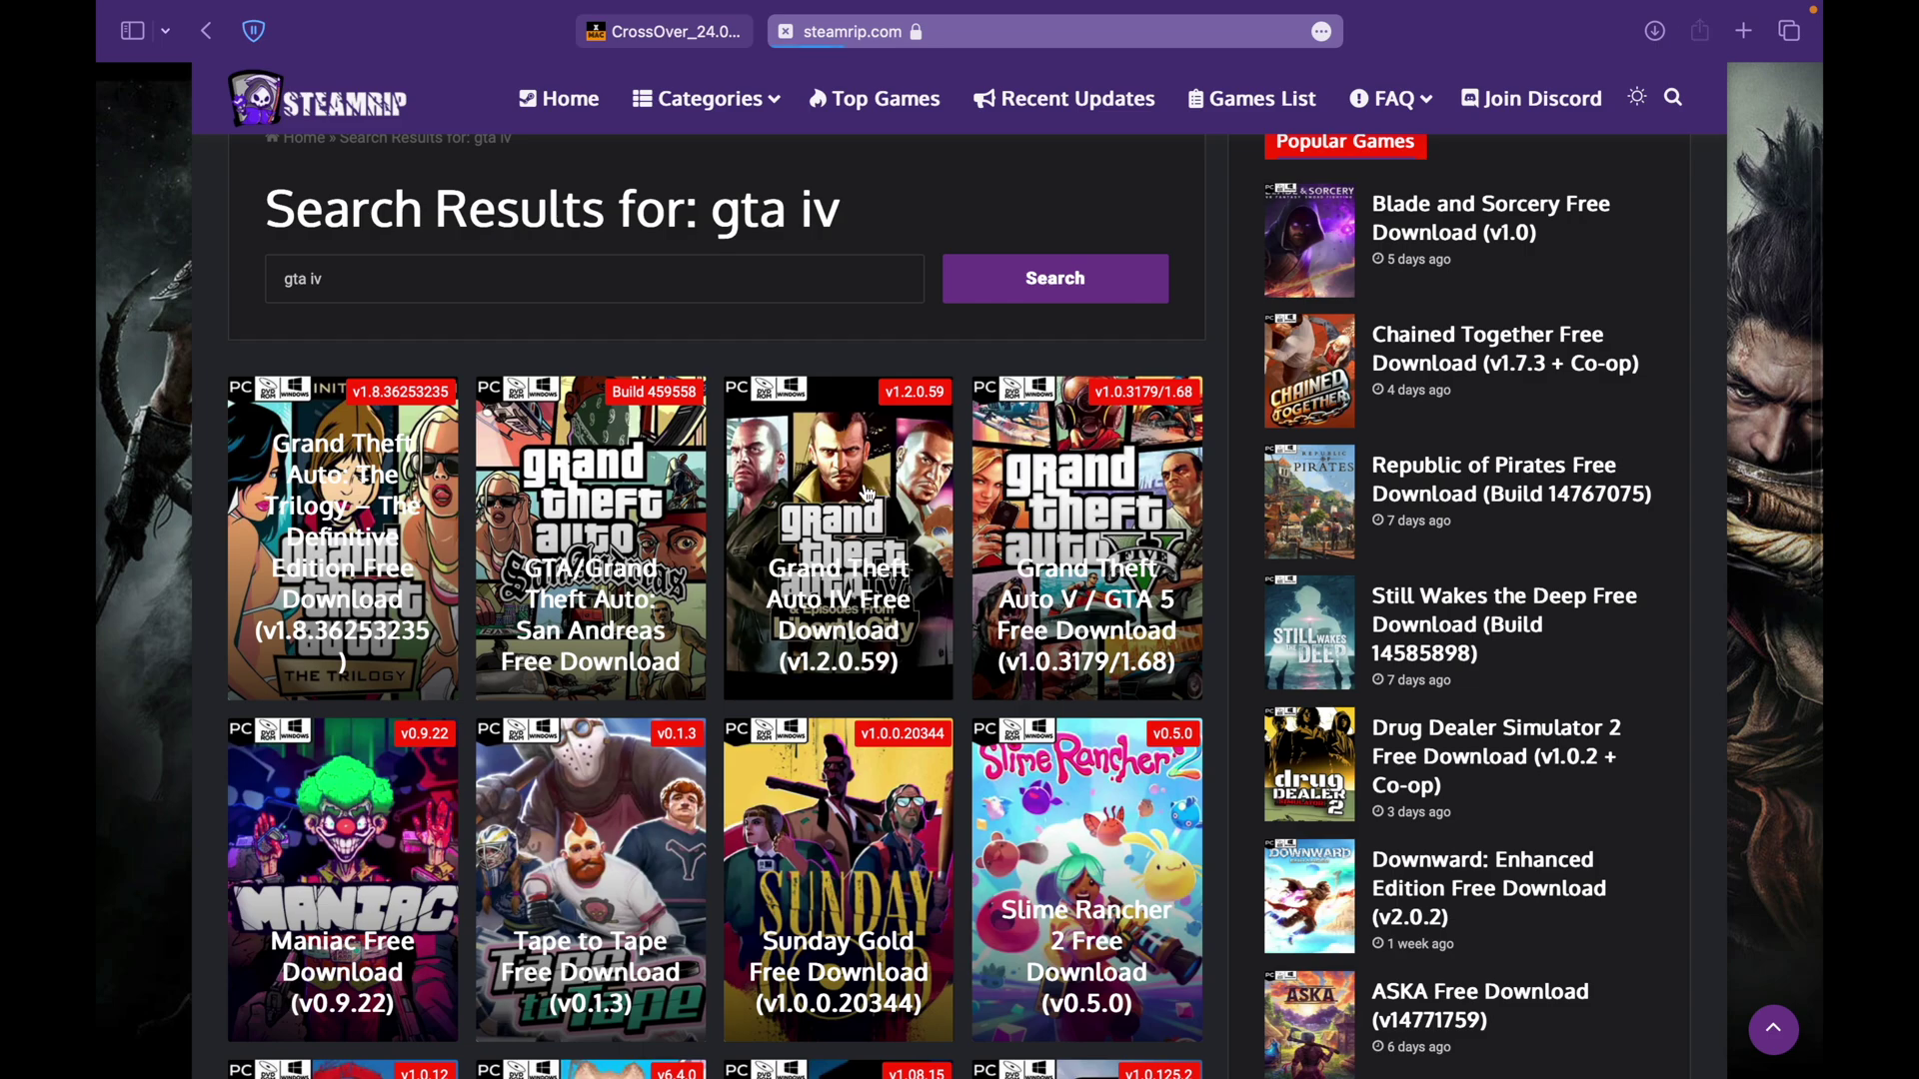
# - Open SteamRIP's Grand Theft Auto IV page and follow its GOFILE download link to Gofile
pyautogui.click(842, 440)
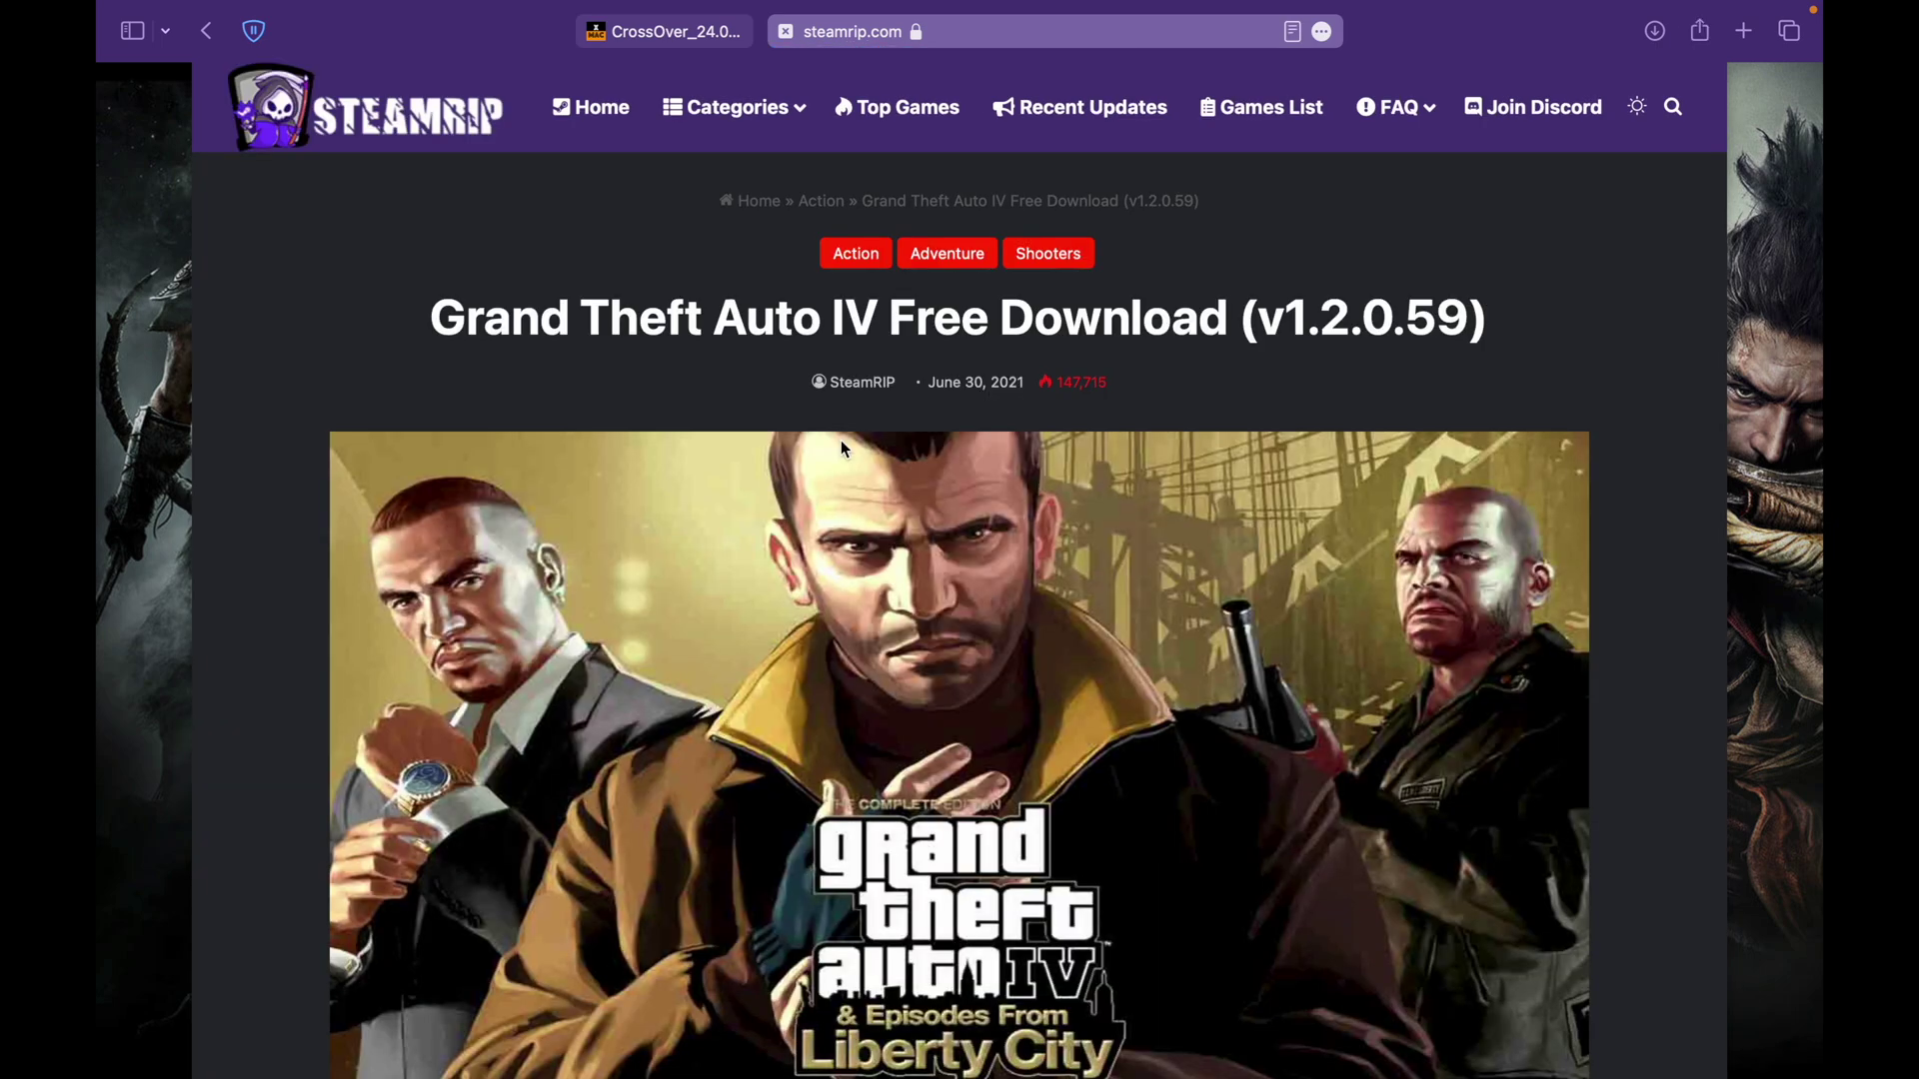
pyautogui.scroll(-15, 911, 707)
pyautogui.scroll(5, 912, 708)
pyautogui.scroll(5, 915, 709)
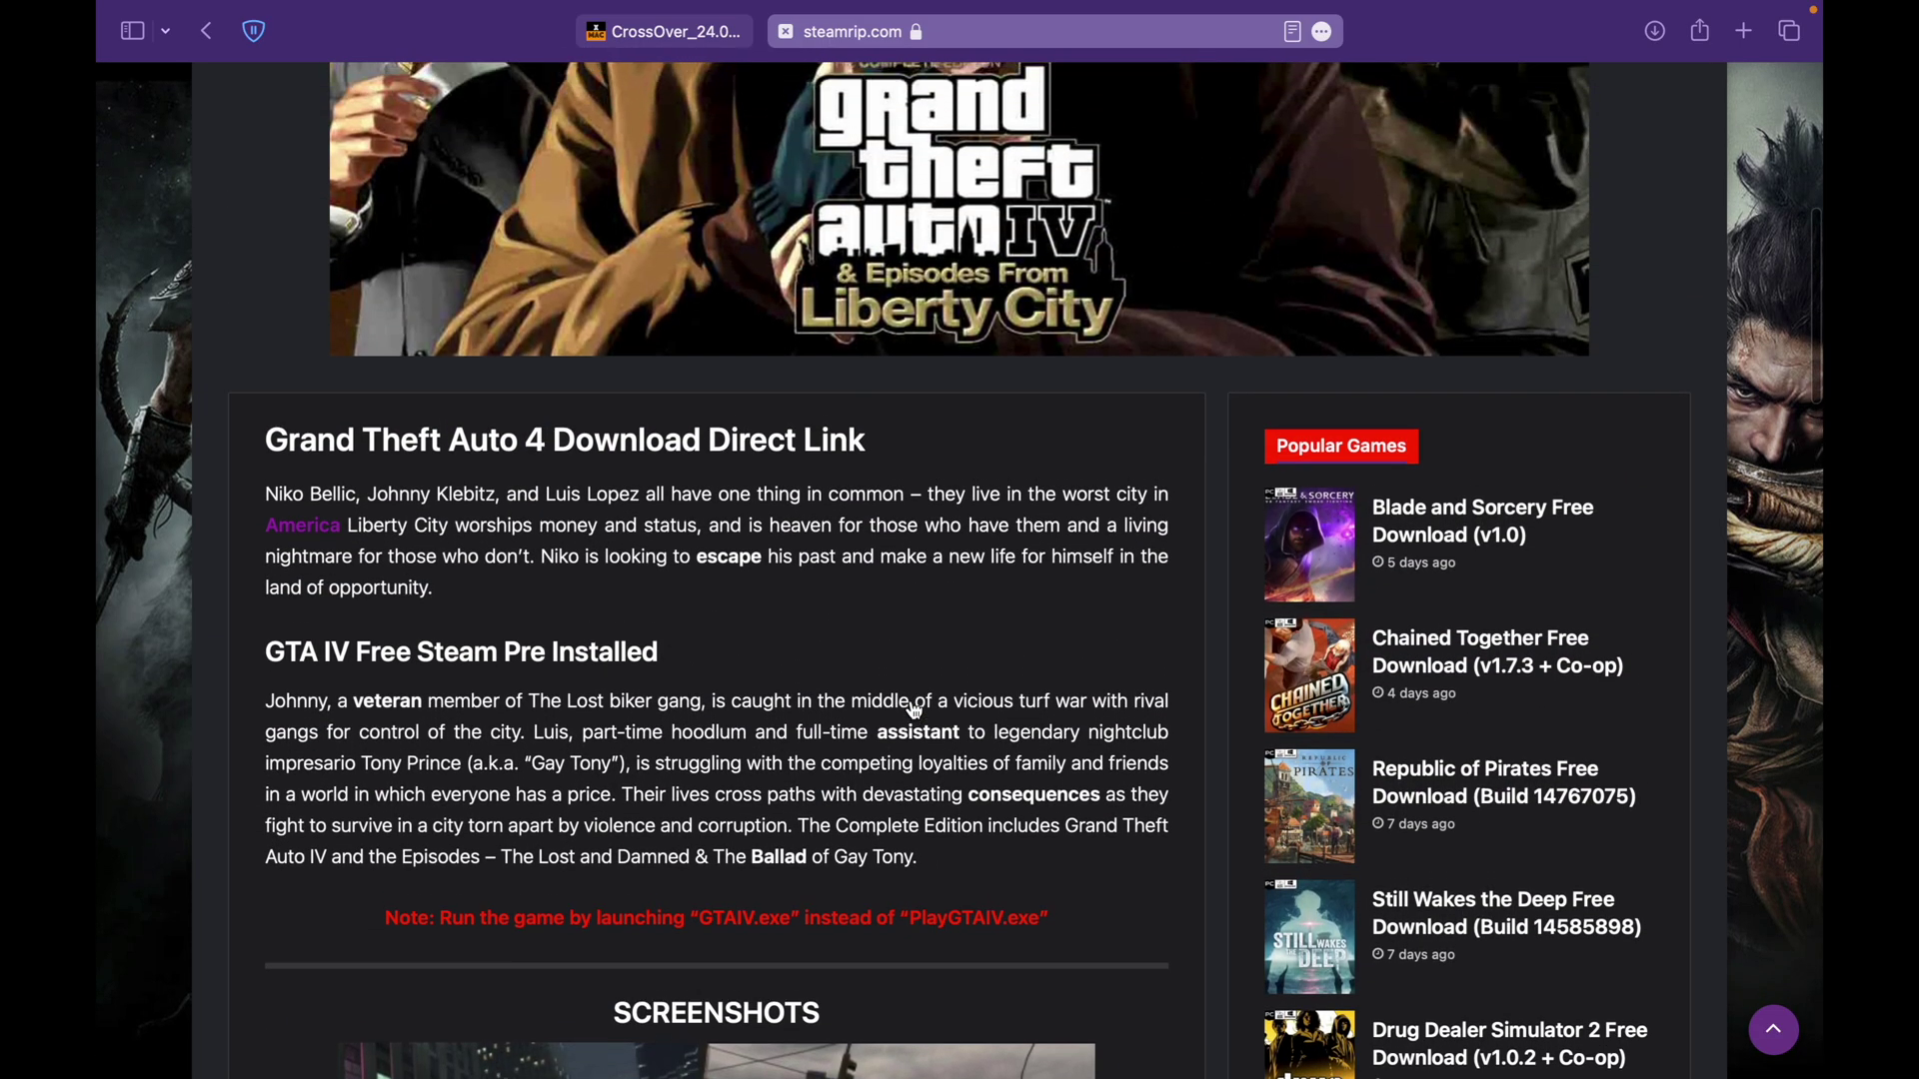
pyautogui.scroll(-9, 914, 710)
pyautogui.scroll(-4, 915, 710)
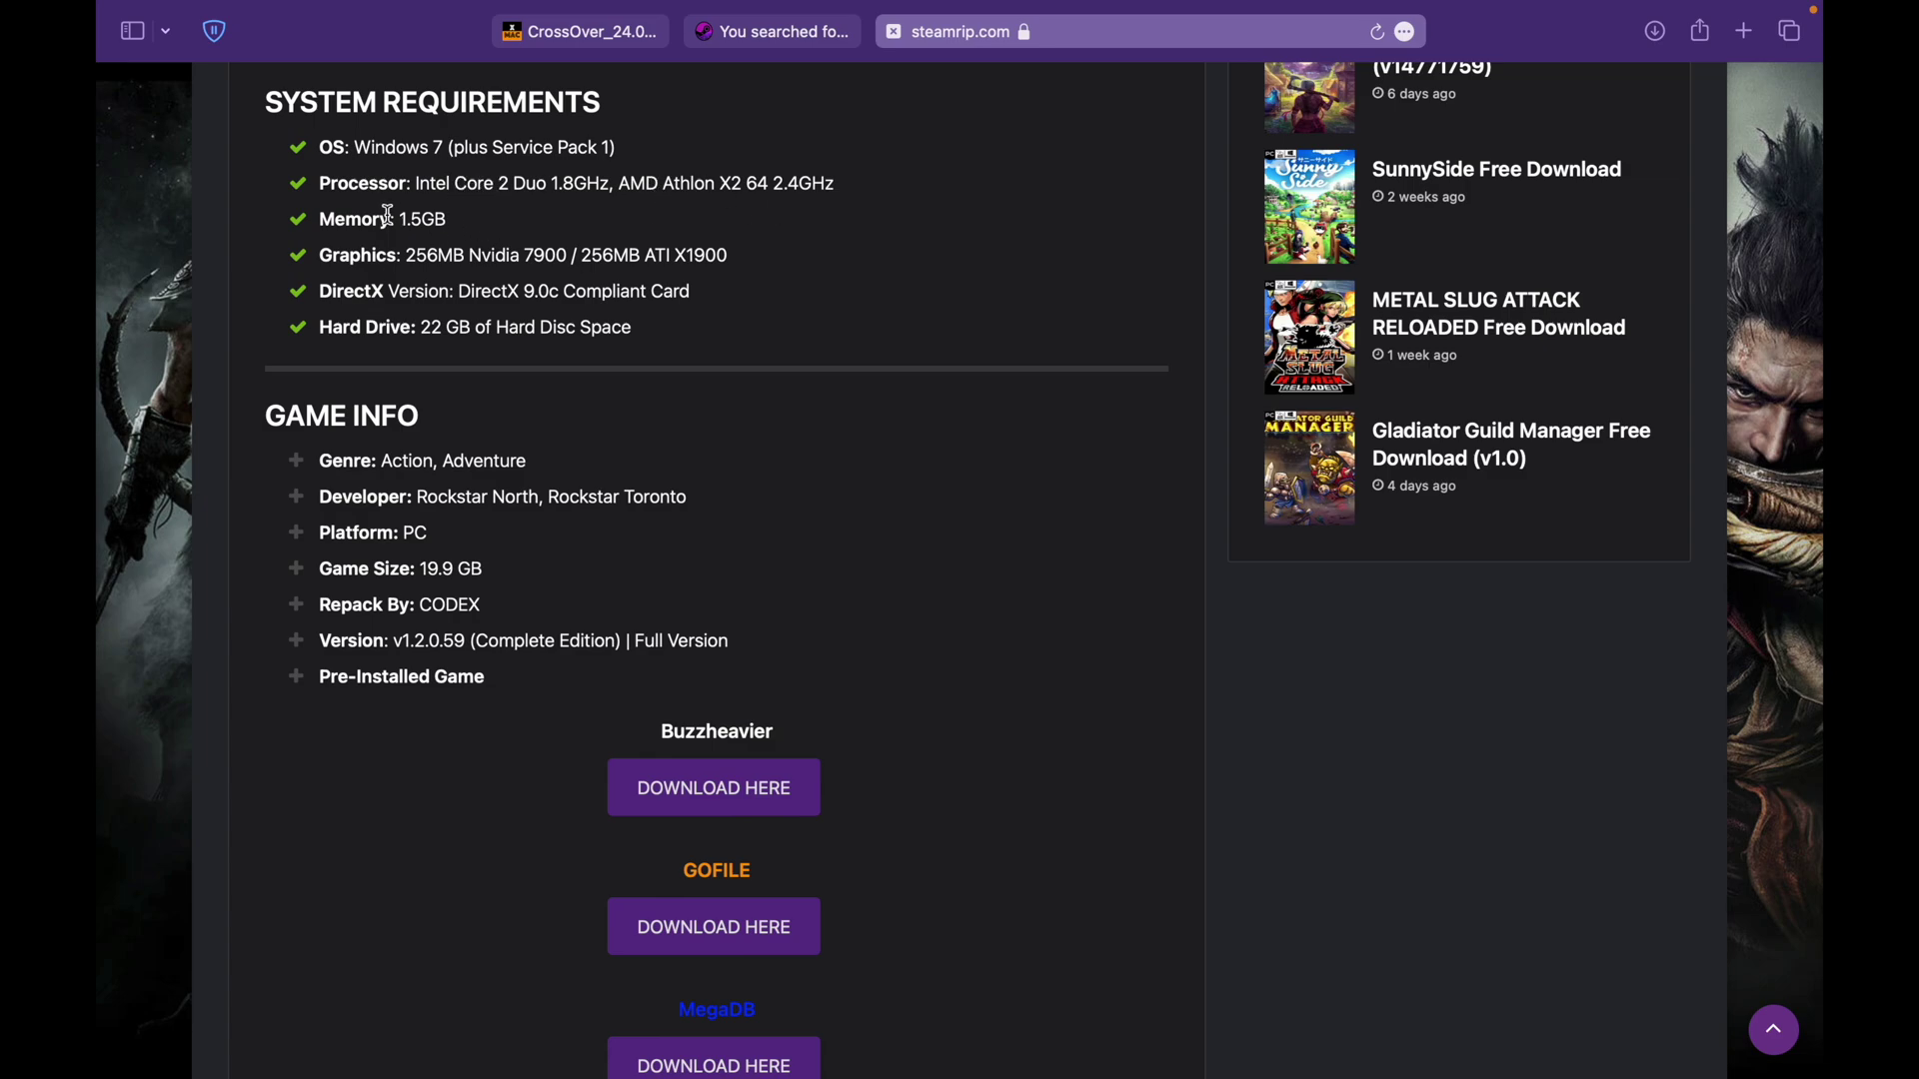
pyautogui.scroll(-1, 432, 372)
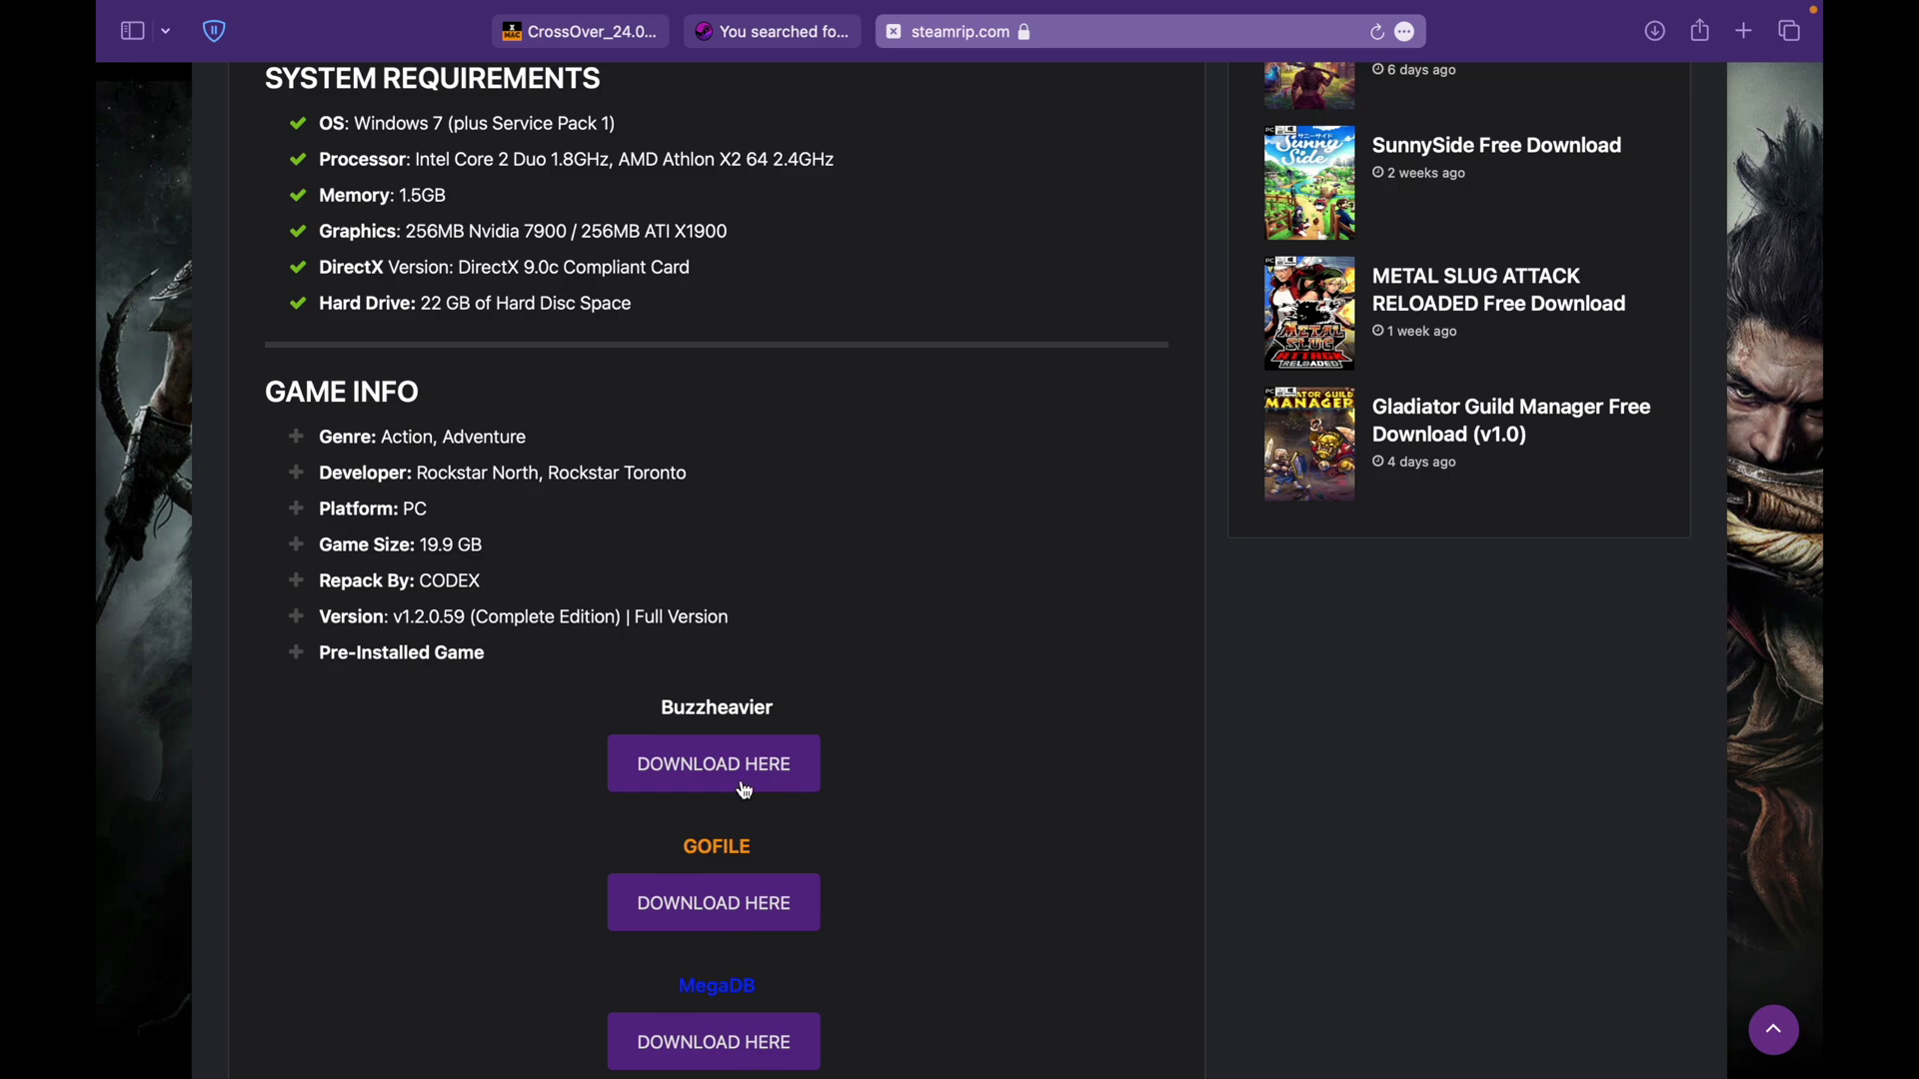
pyautogui.scroll(-2, 680, 600)
pyautogui.scroll(-5, 760, 821)
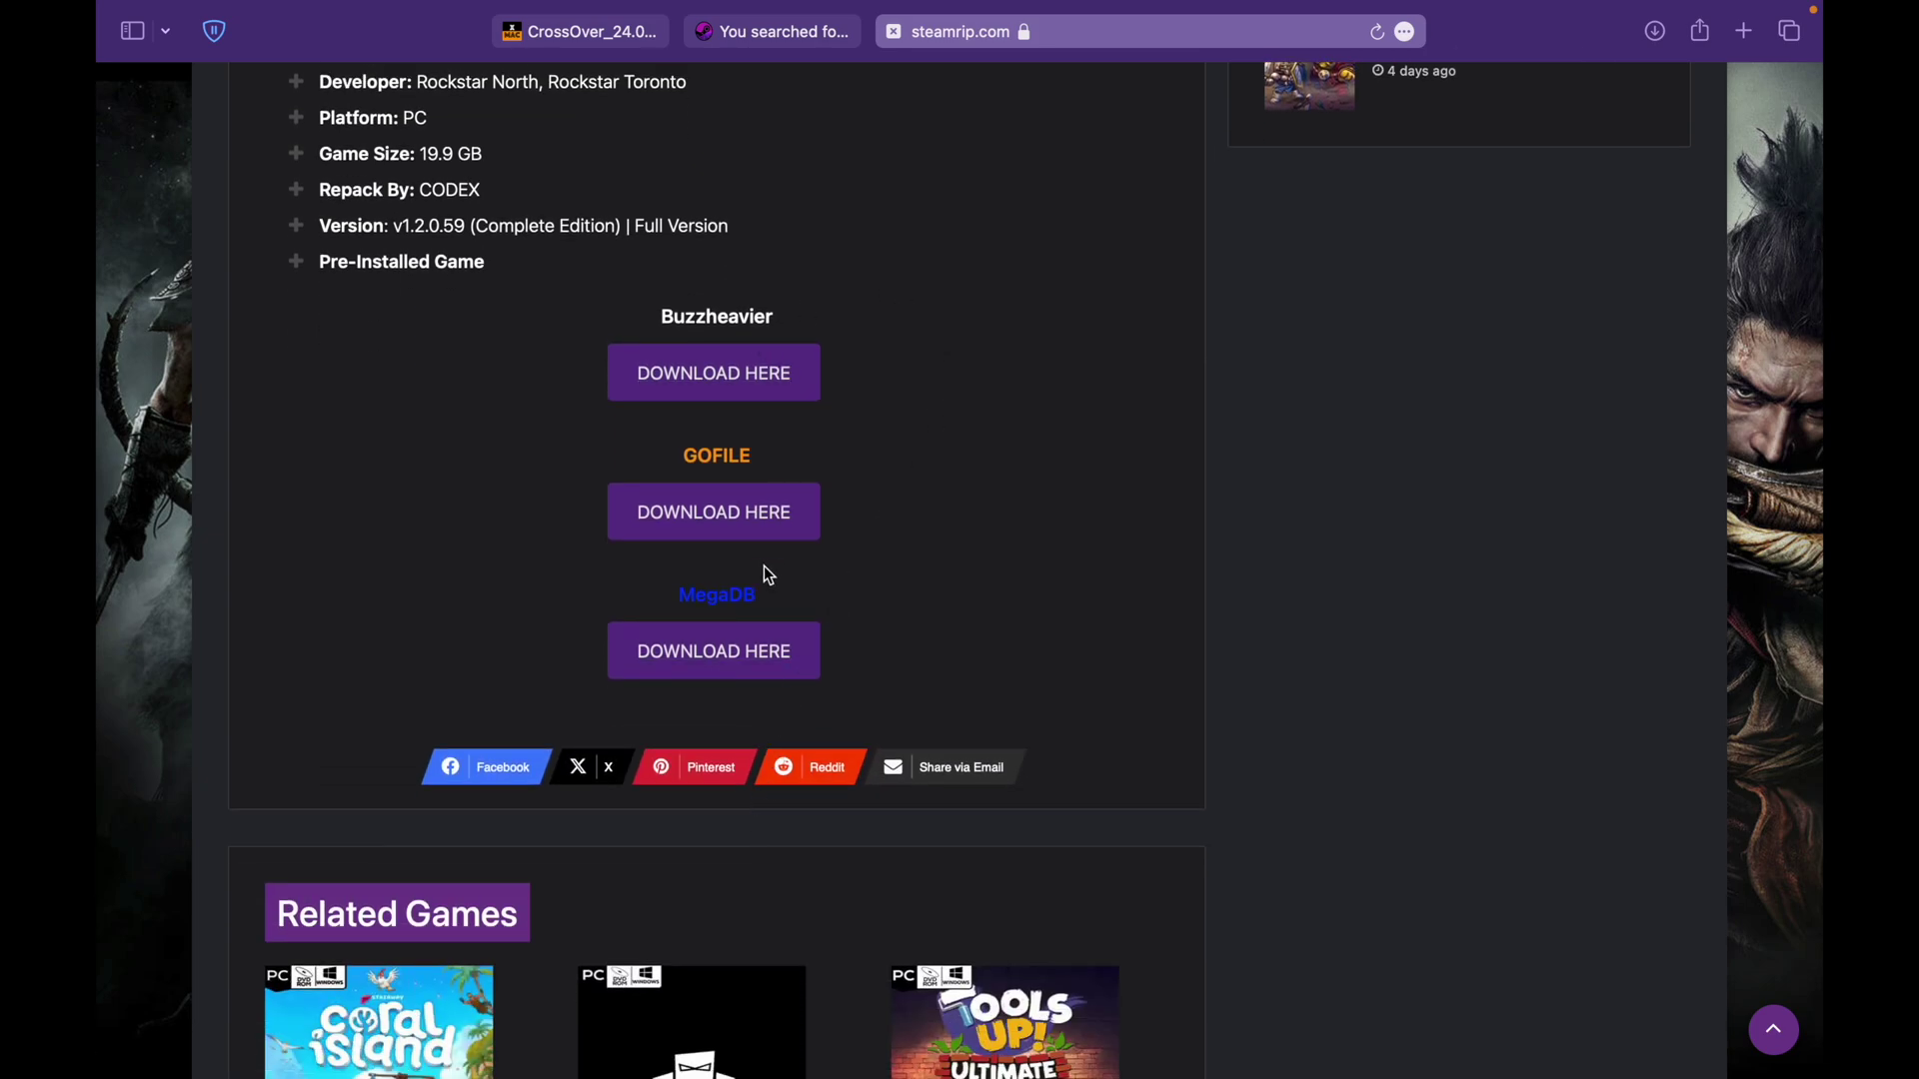
pyautogui.scroll(1, 764, 566)
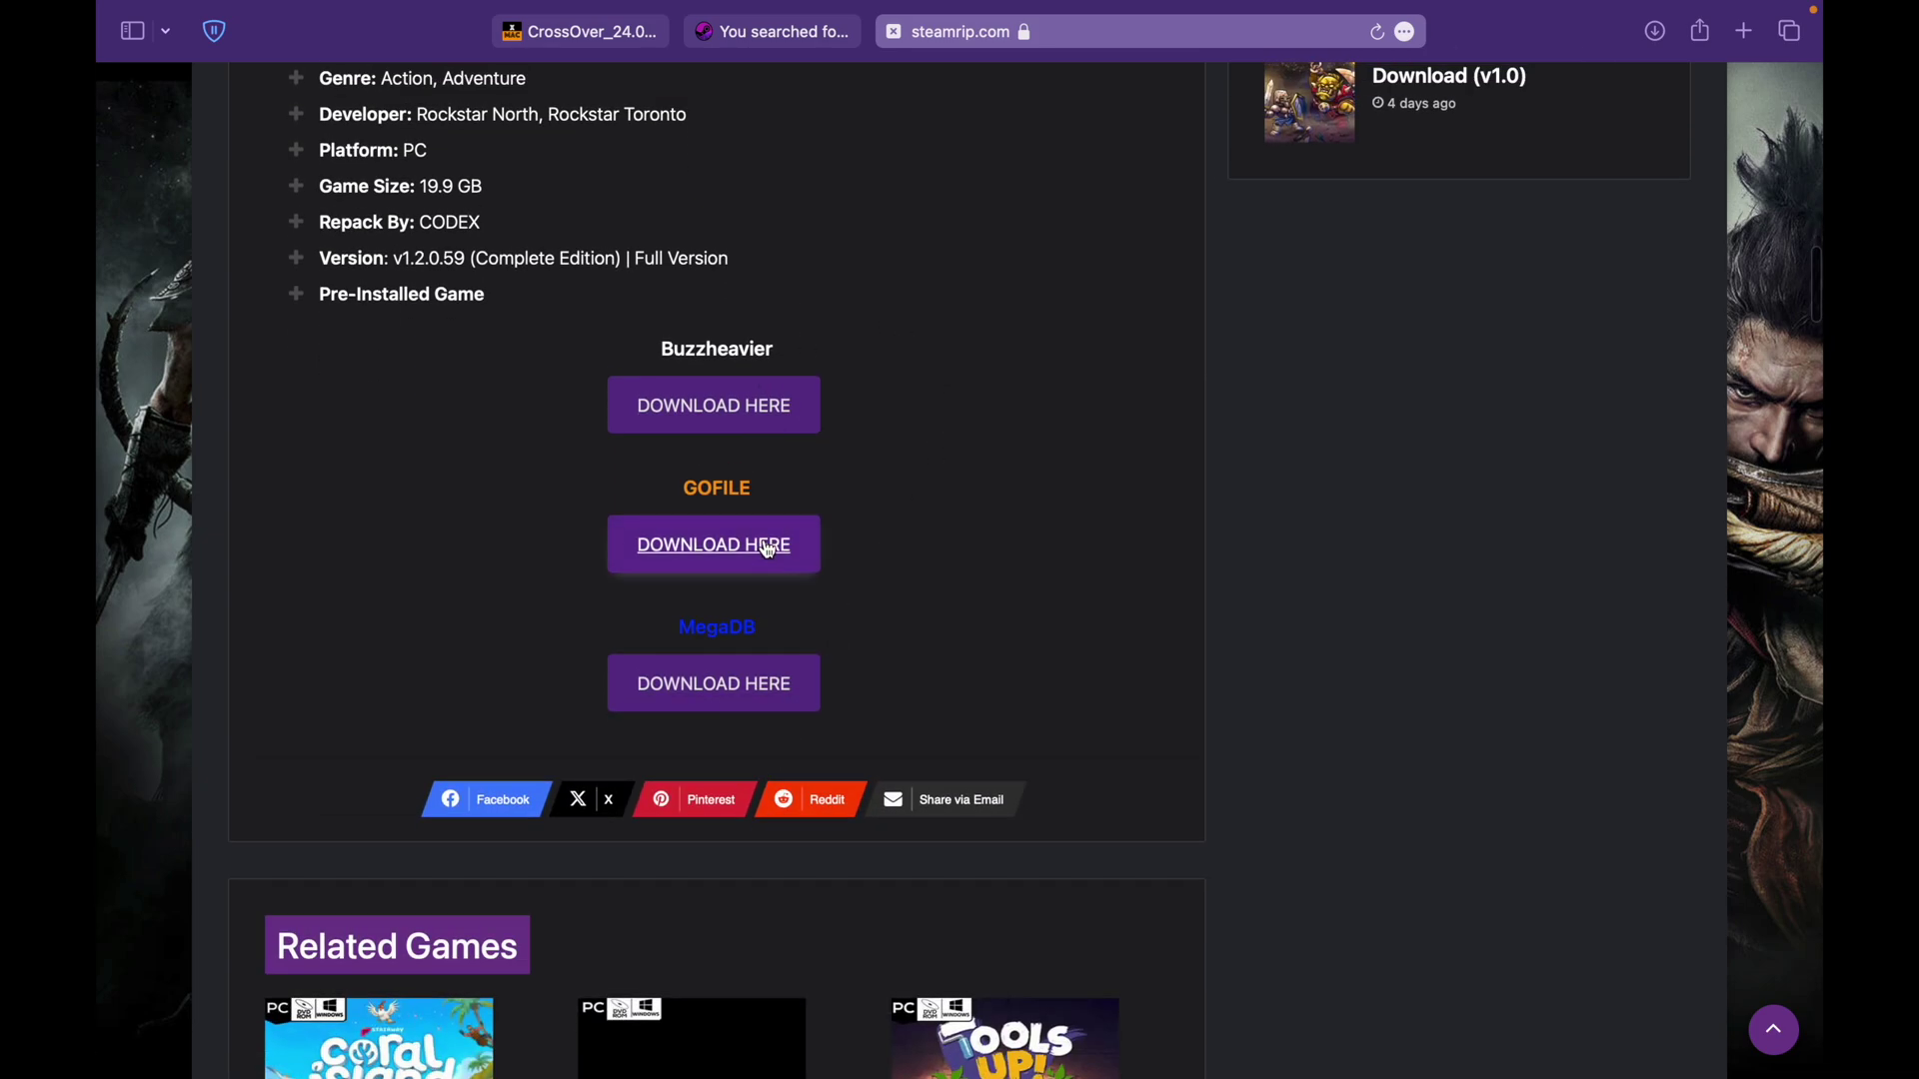
pyautogui.click(767, 548)
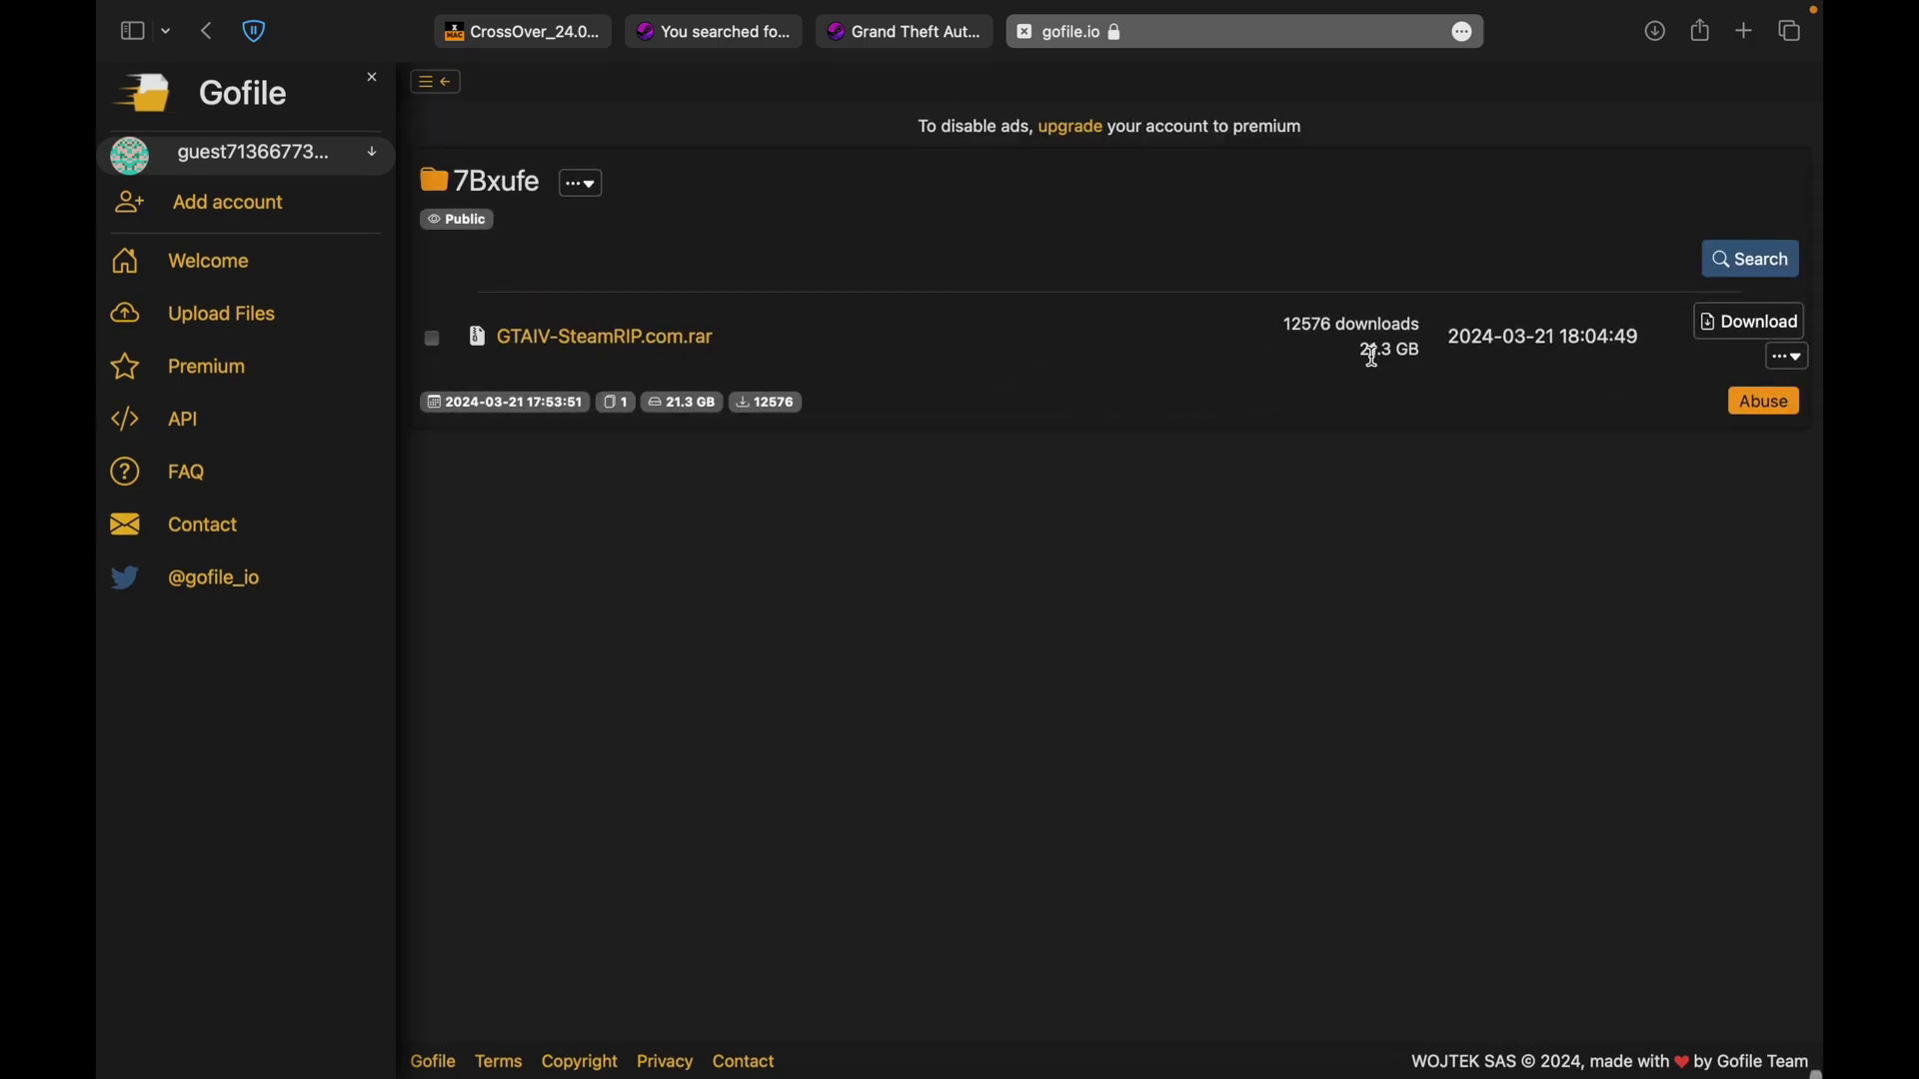
# - Download GTAIV-SteamRIP.com.rar (21.3 GB) from Gofile and show the partial file in Finder
pyautogui.click(1723, 331)
pyautogui.click(1659, 36)
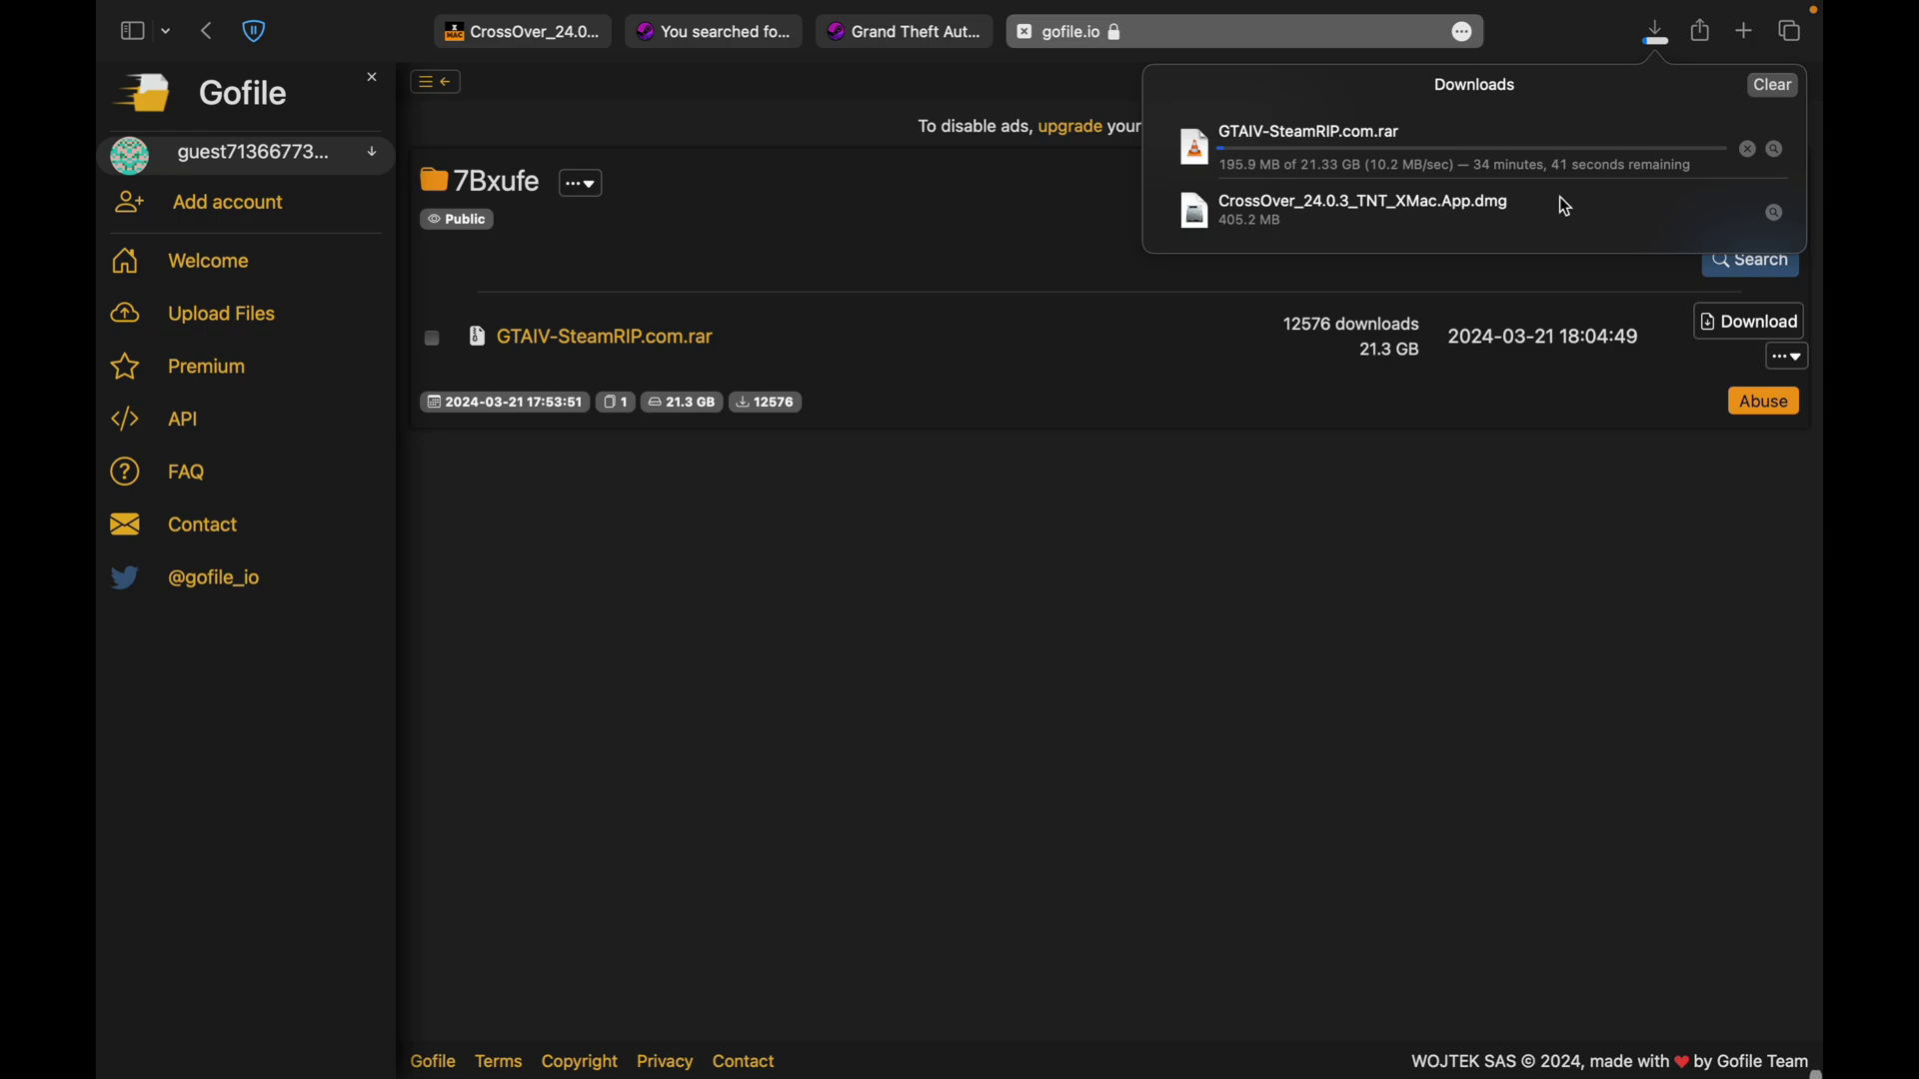
pyautogui.click(1777, 160)
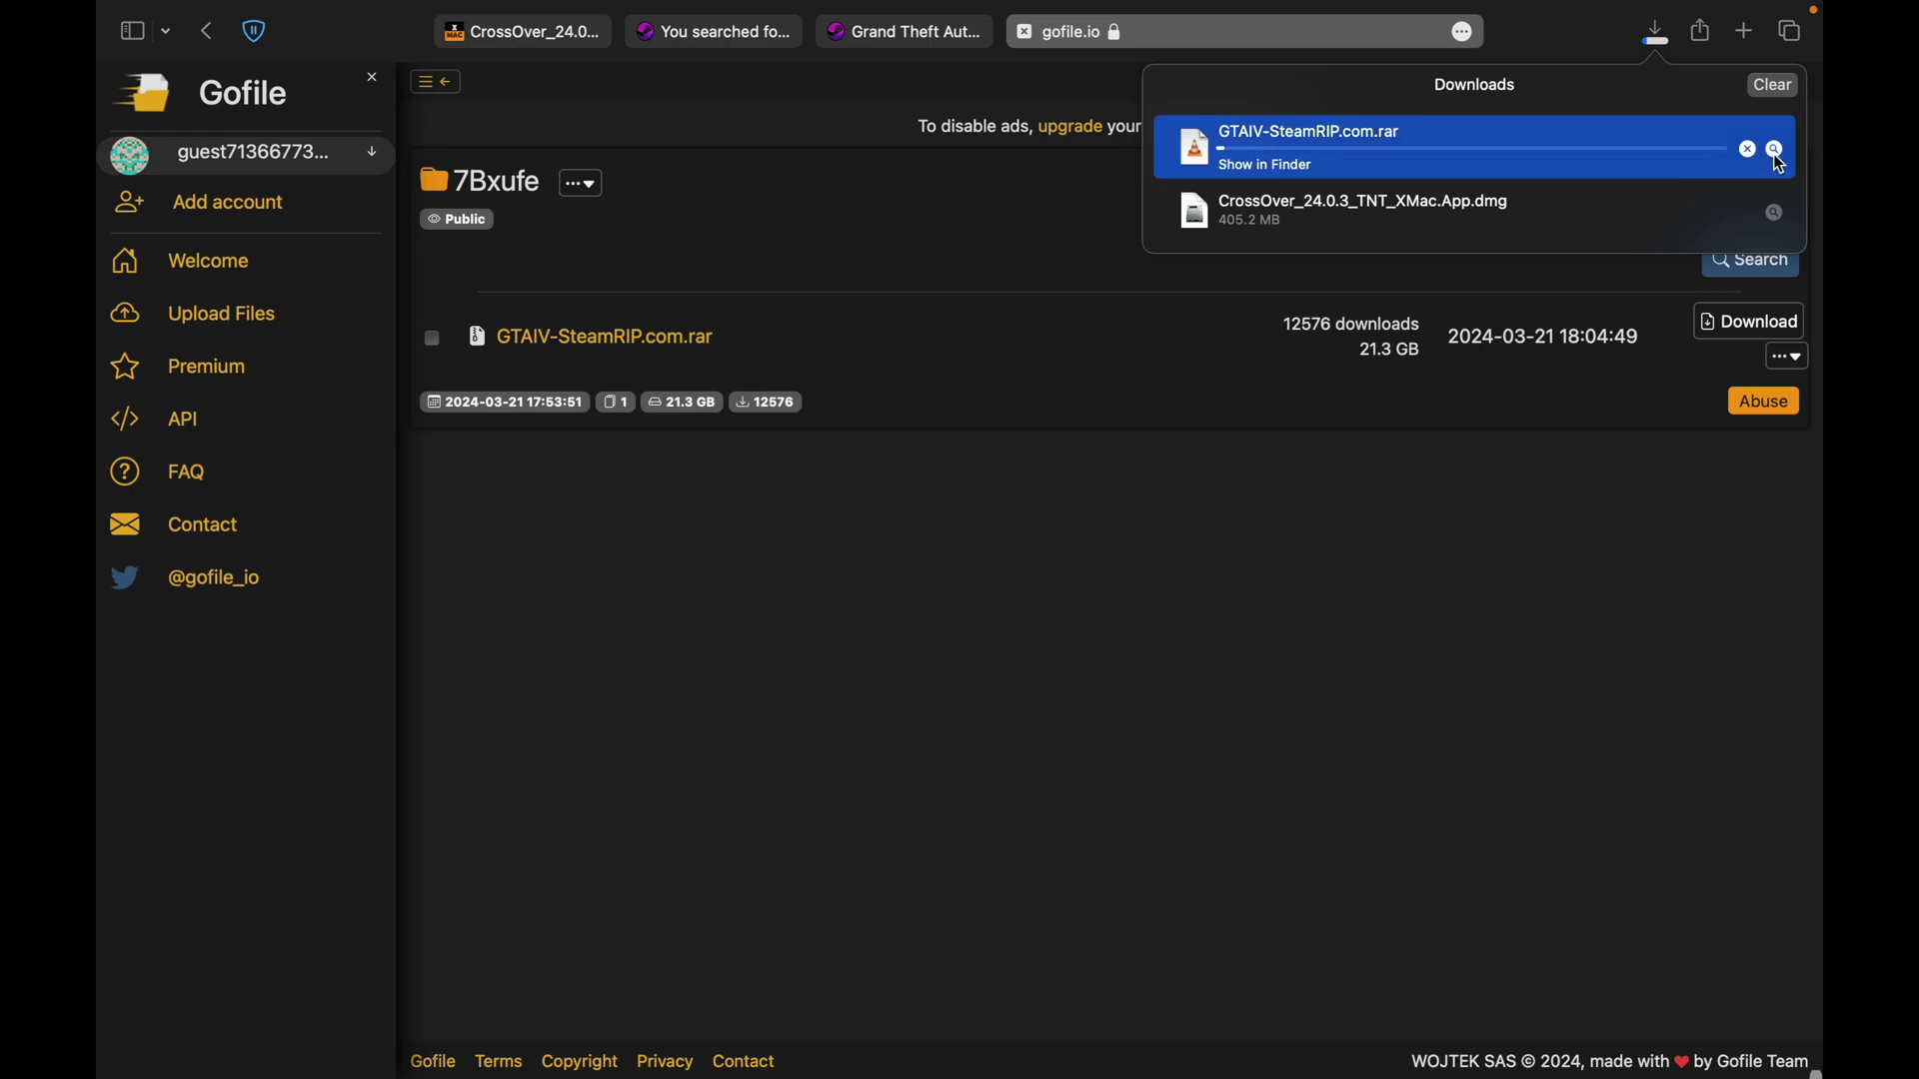
pyautogui.click(1780, 158)
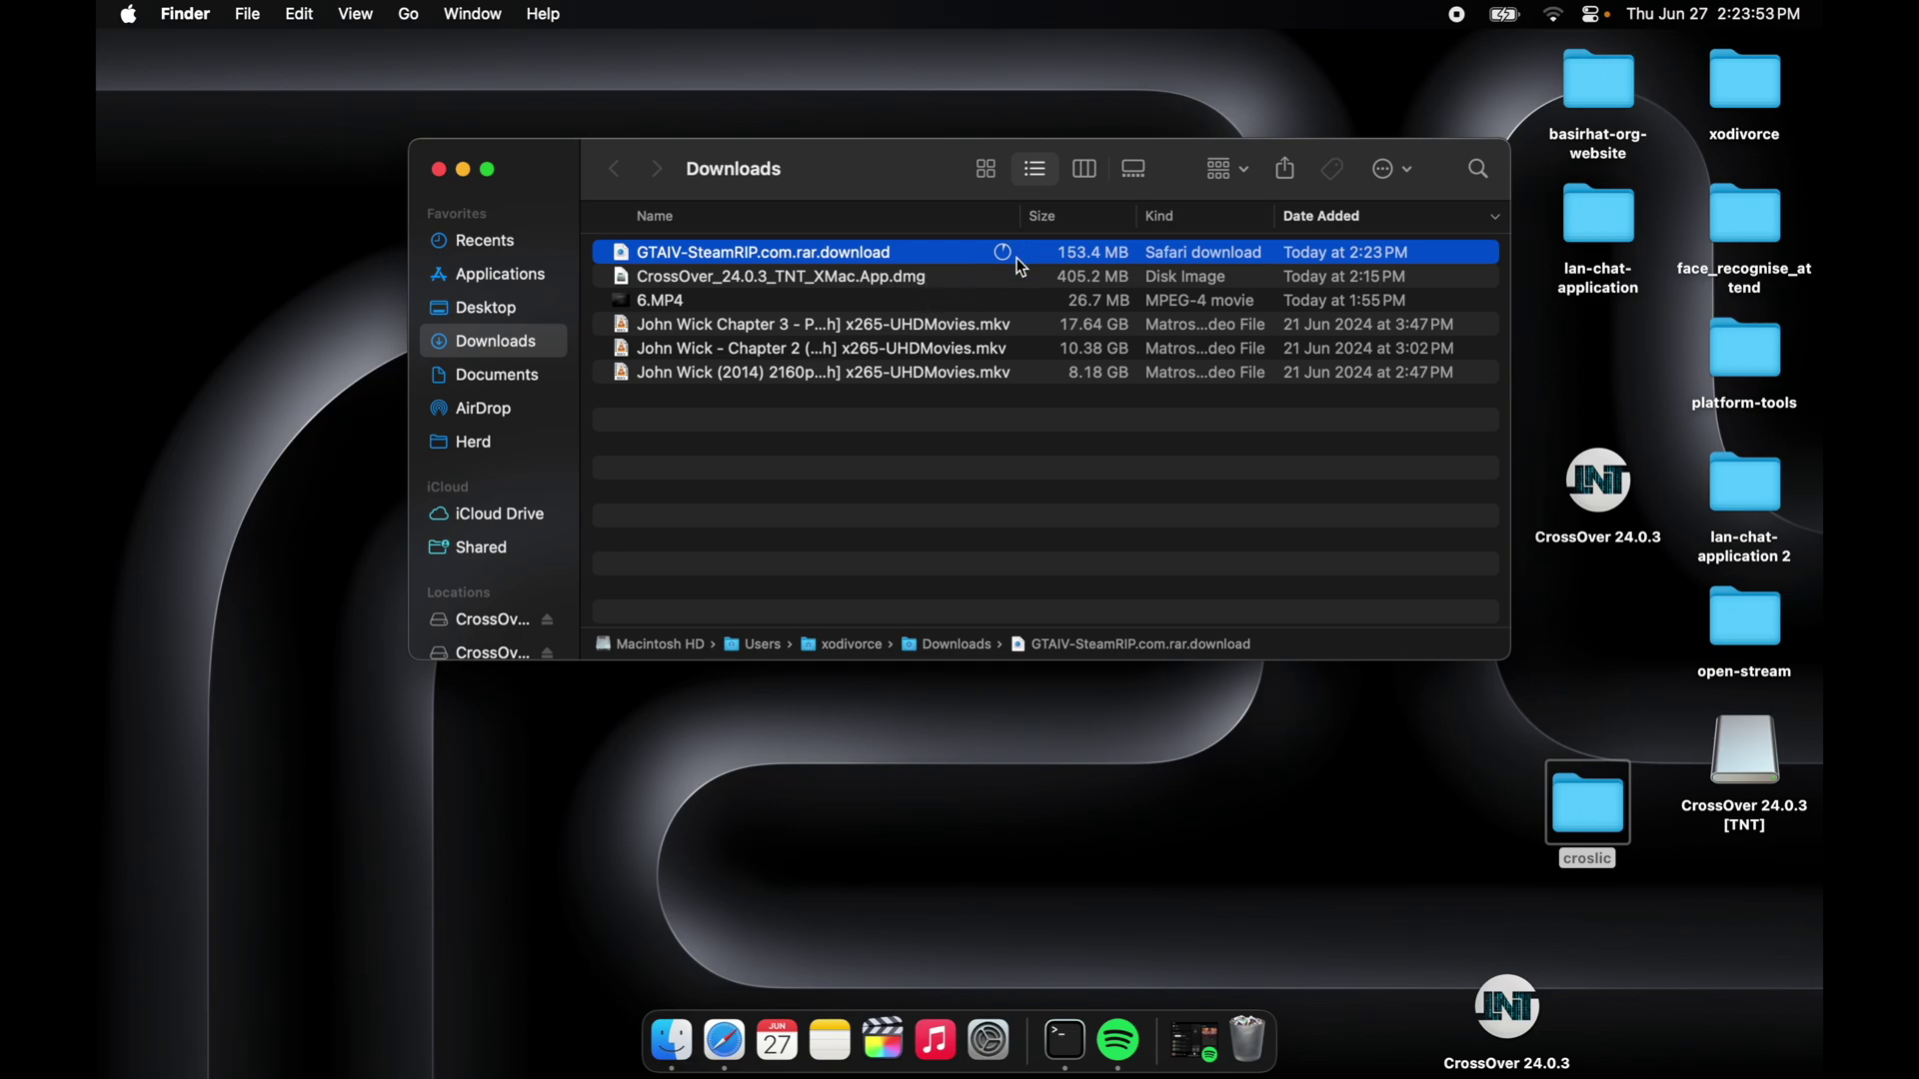
# - Press Stop on the GTAIV download in Safari, checking the partial GTAIV-SteamRIP.com.rar.download file in Finder
pyautogui.rightClick(1025, 262)
pyautogui.click(992, 245)
pyautogui.press('super+Tab')
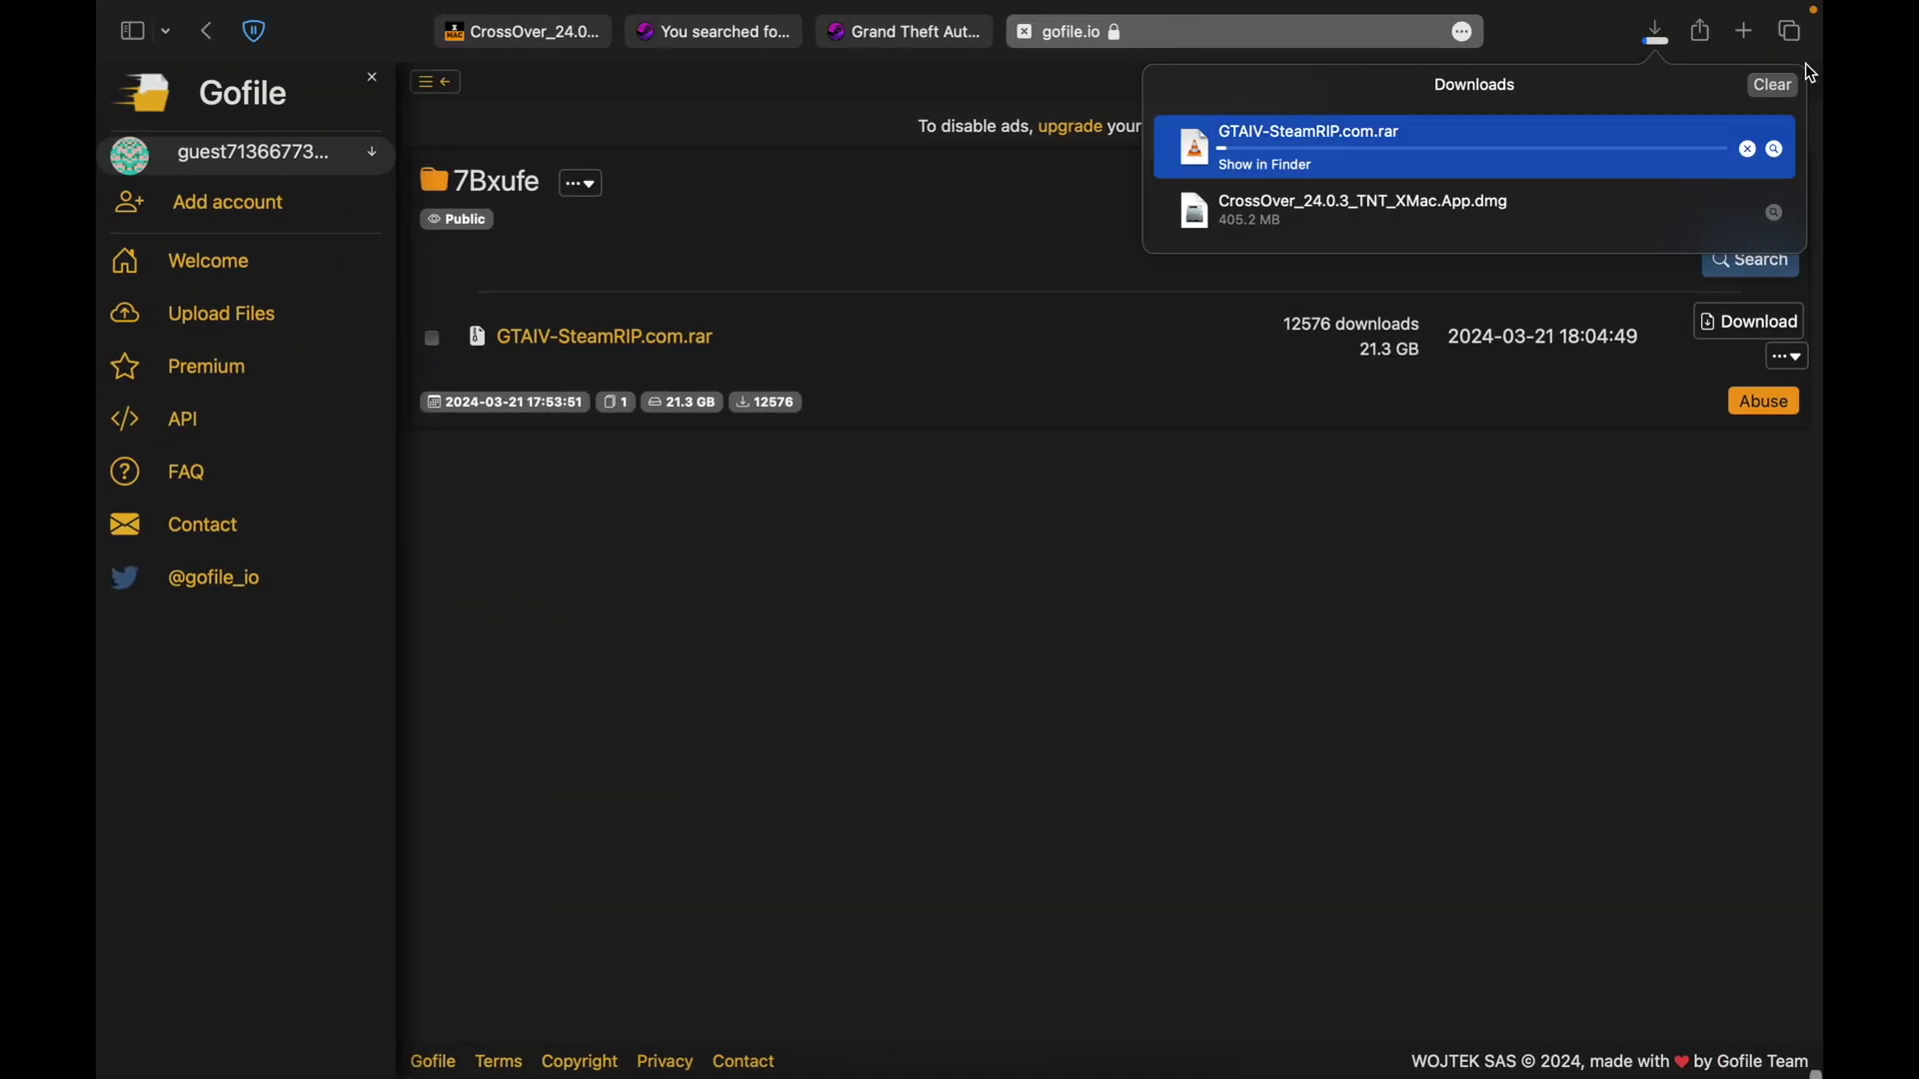
pyautogui.click(1747, 148)
pyautogui.press('super+Tab')
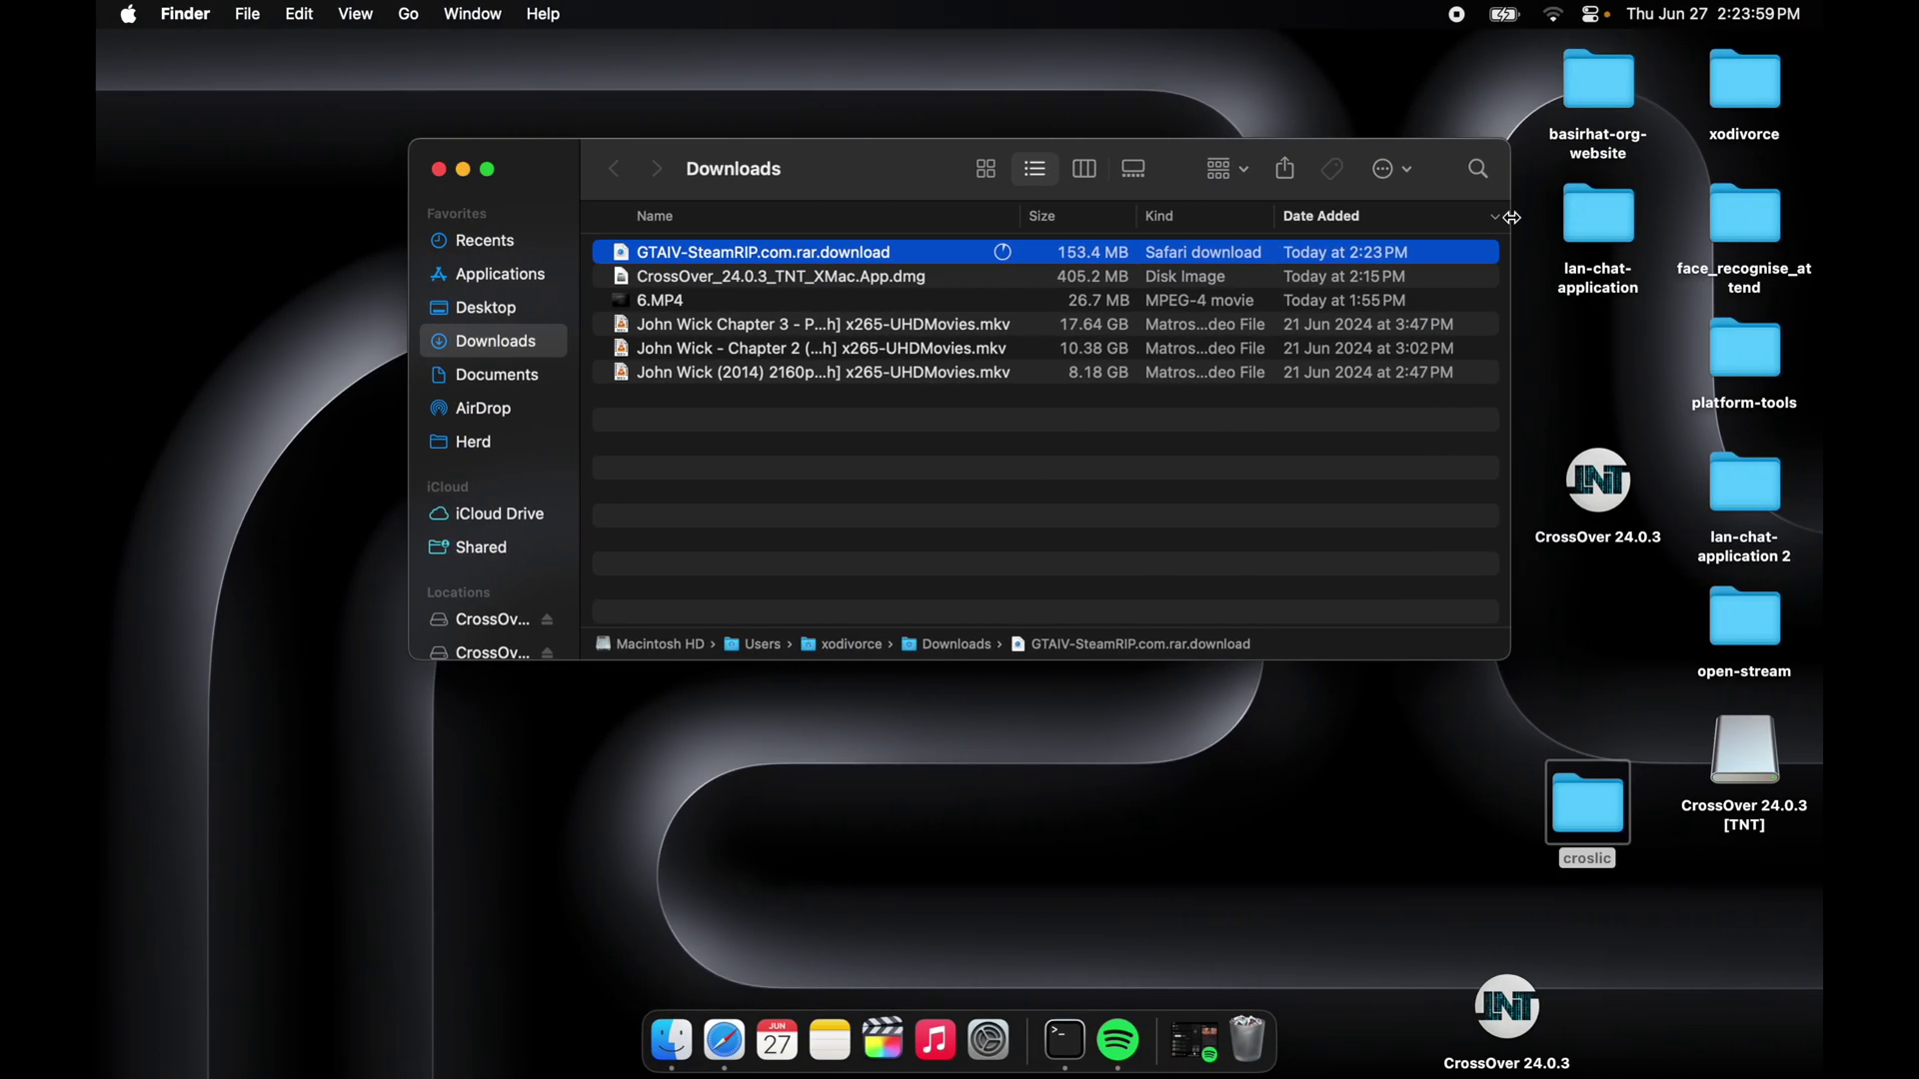
pyautogui.rightClick(1401, 262)
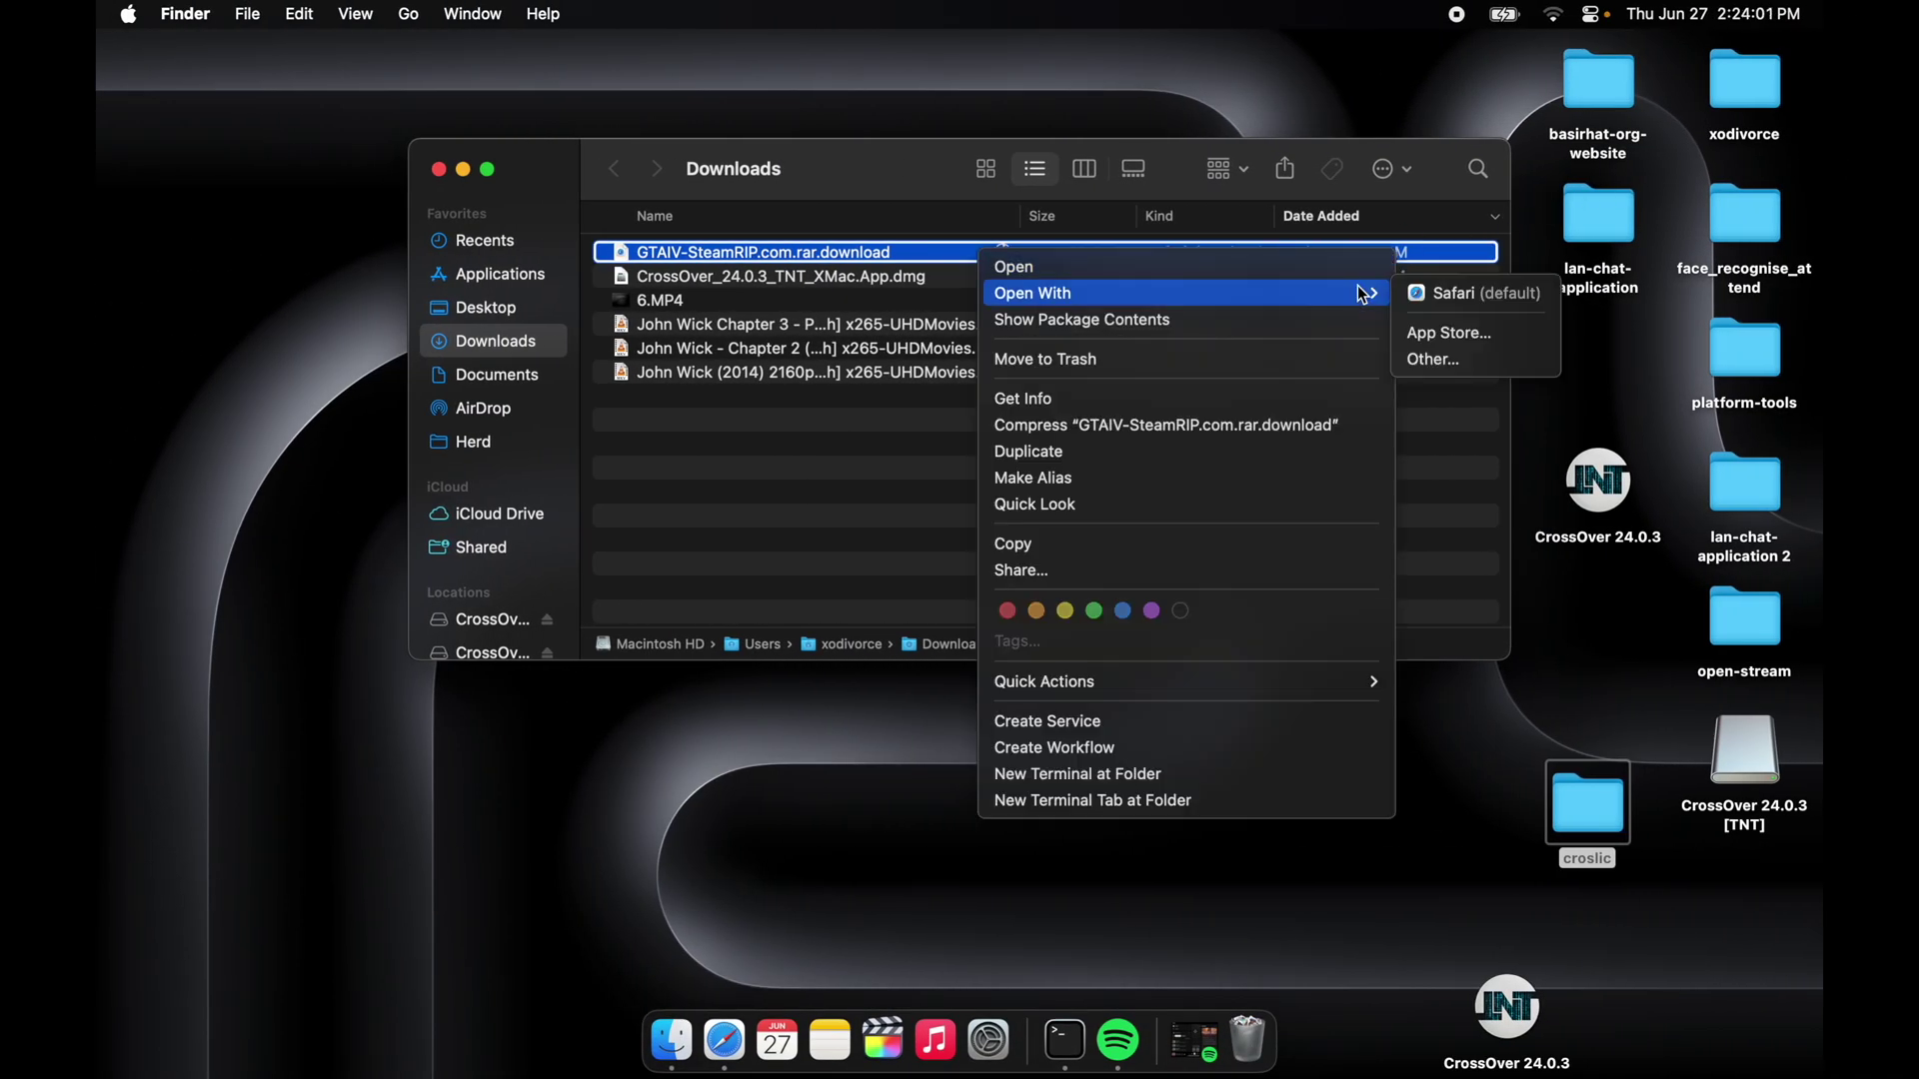
pyautogui.click(929, 447)
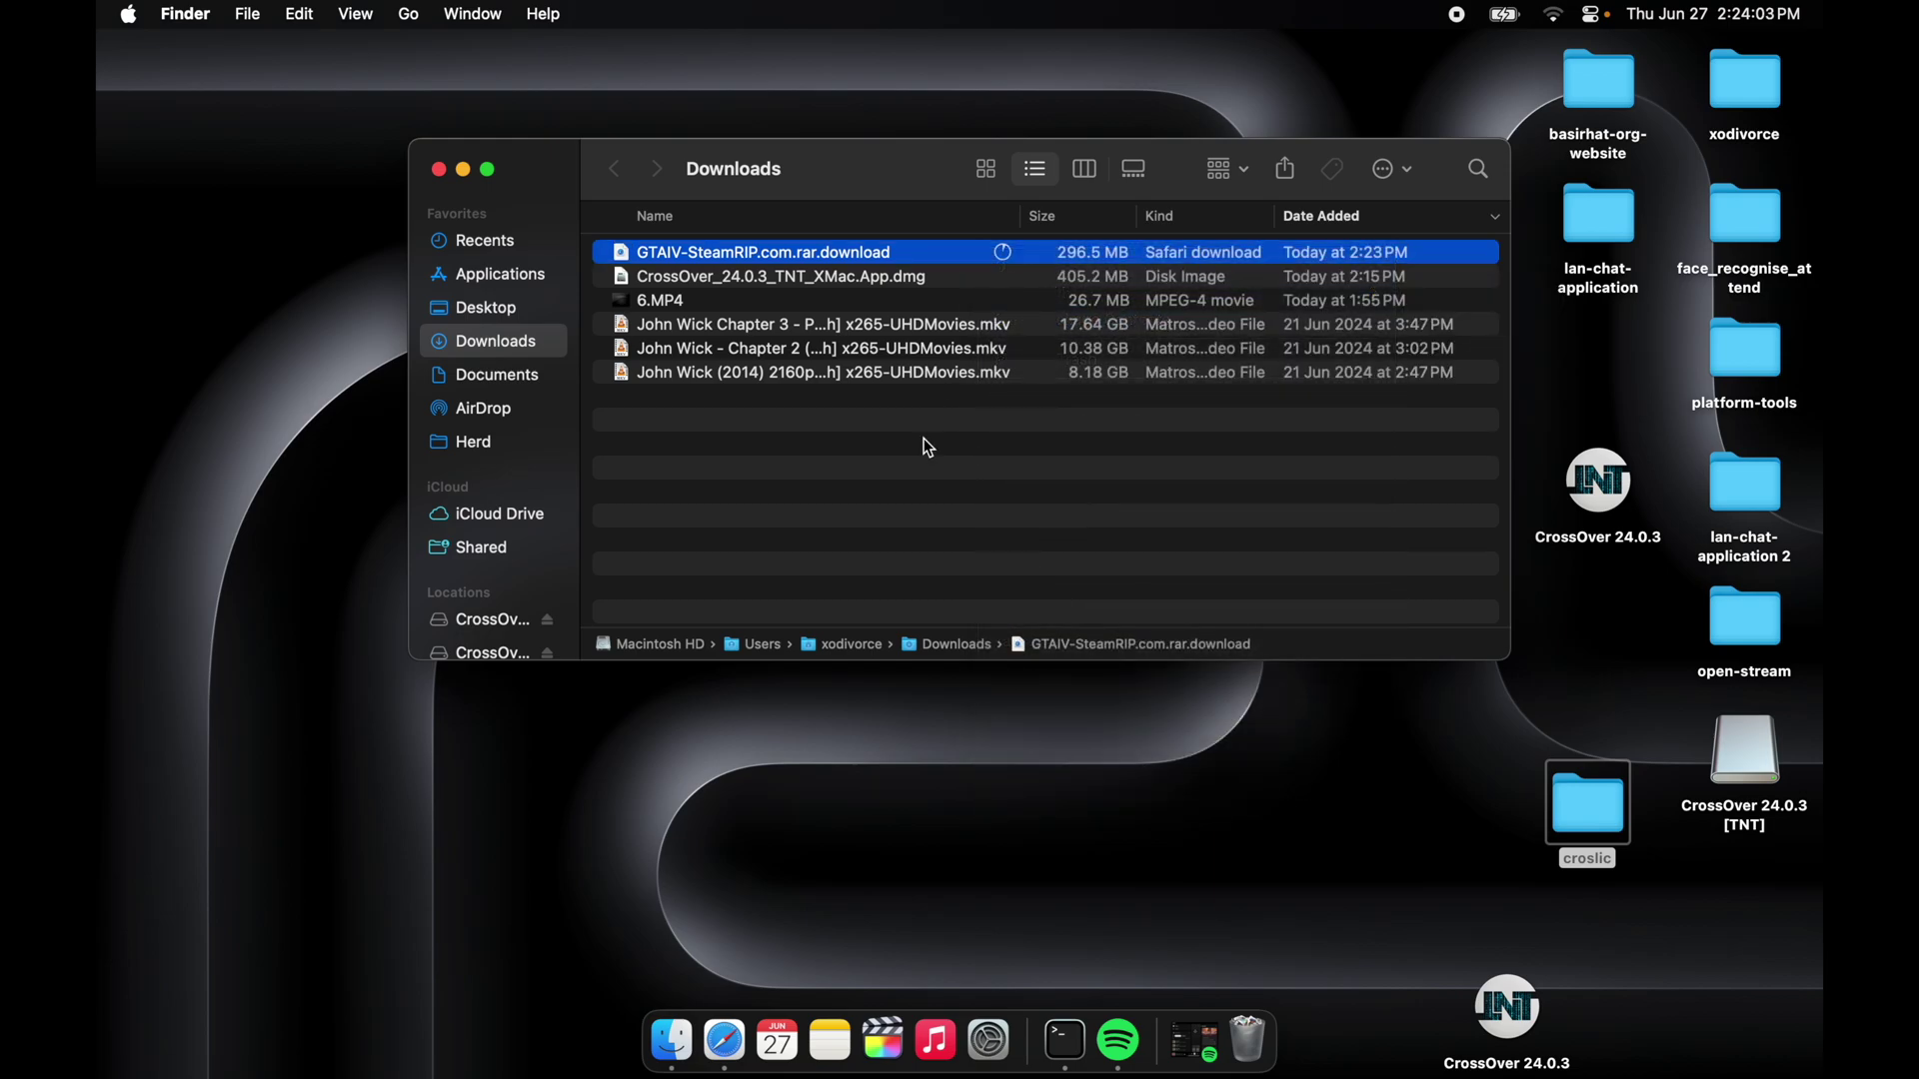
# - Look through the _CommonRedist and GTAIV folders in Documents > Grand Theft Auto IV, then go back
pyautogui.click(477, 380)
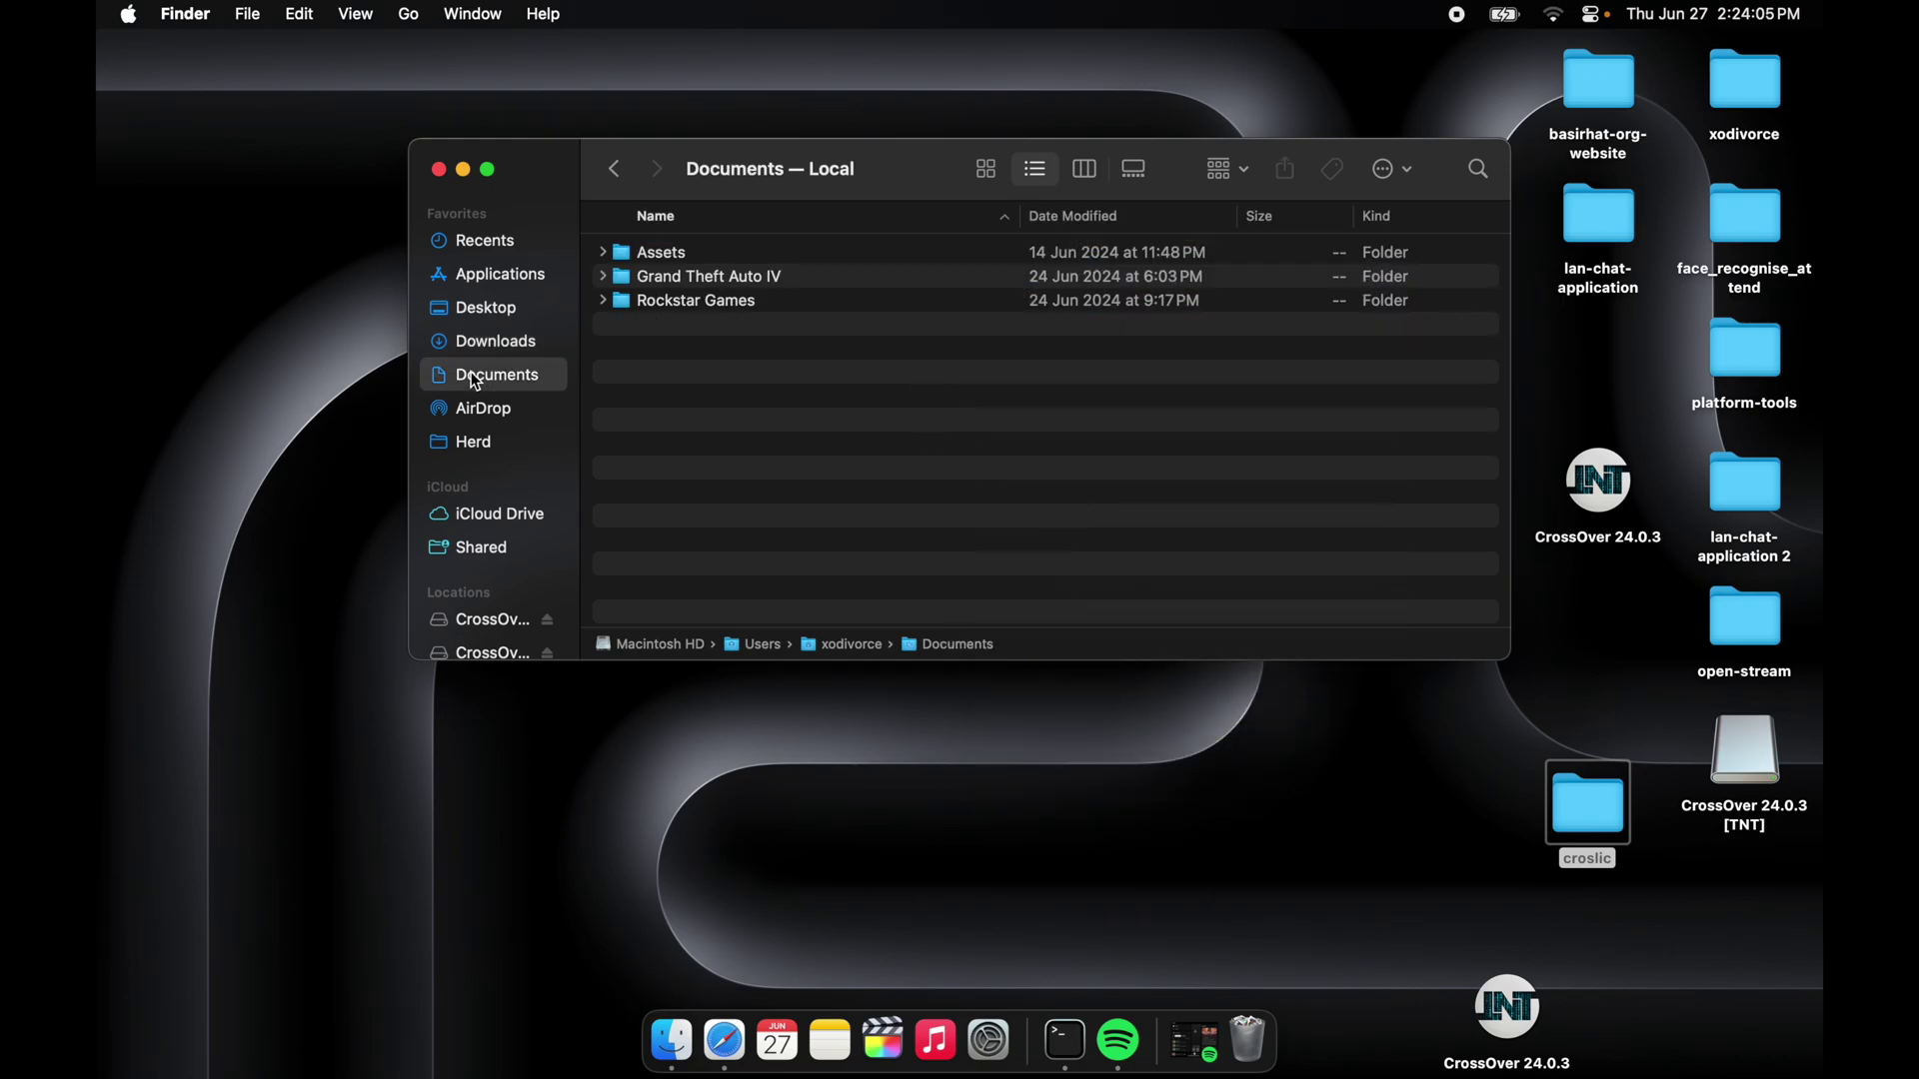
pyautogui.doubleClick(698, 276)
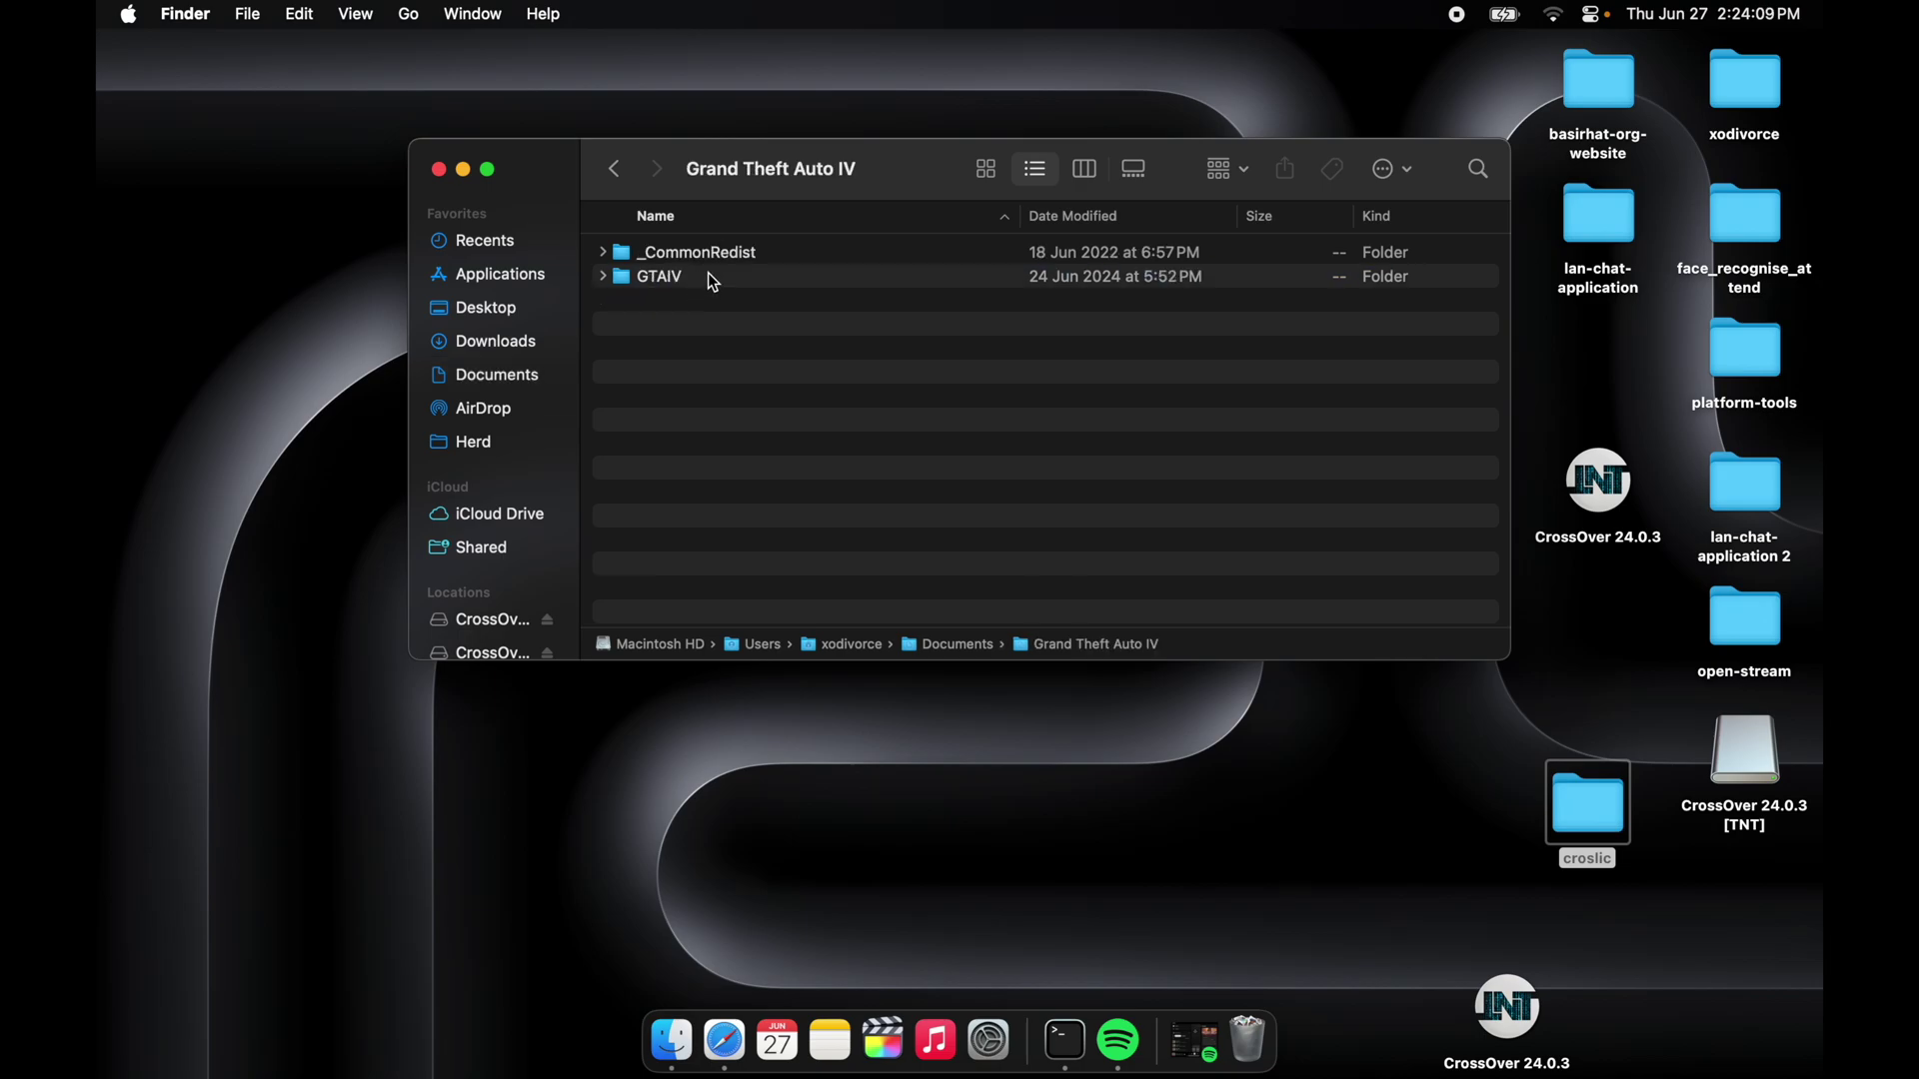
pyautogui.click(713, 280)
pyautogui.click(775, 253)
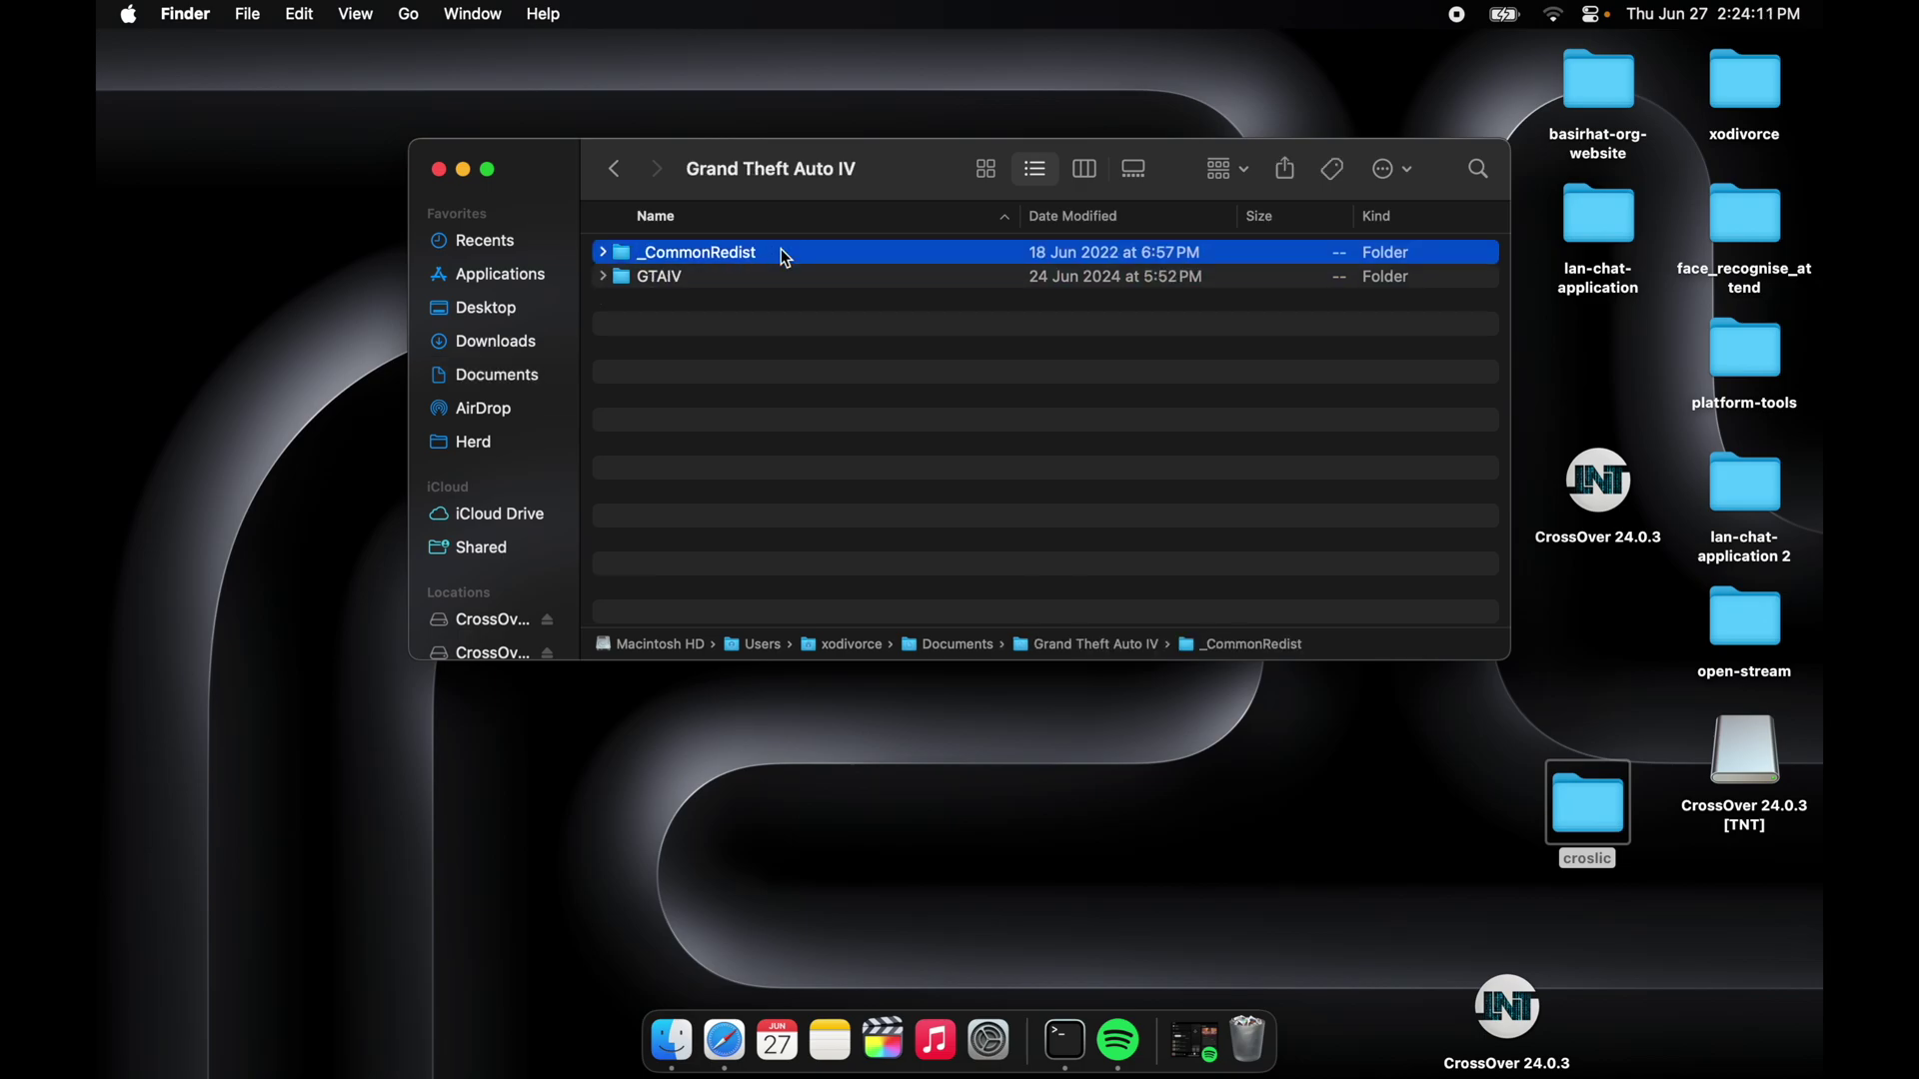
pyautogui.click(784, 312)
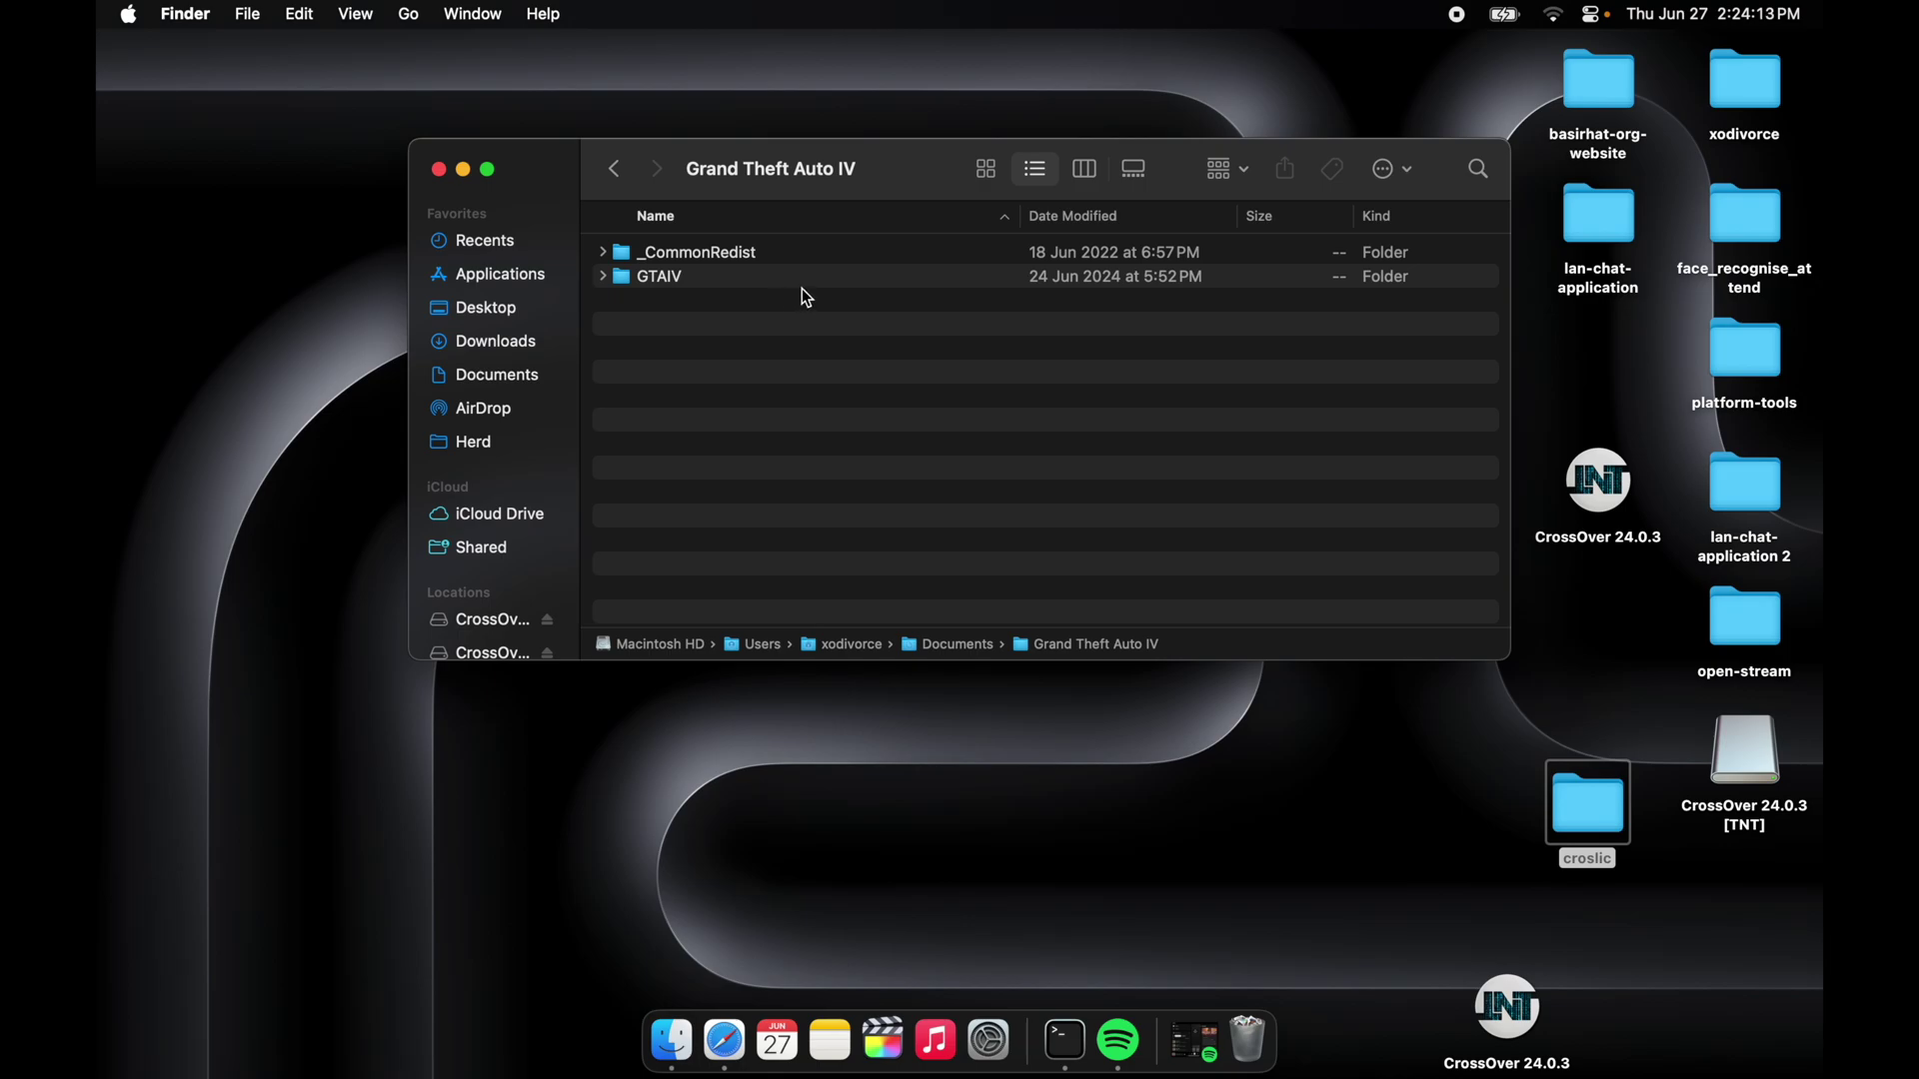
pyautogui.click(826, 280)
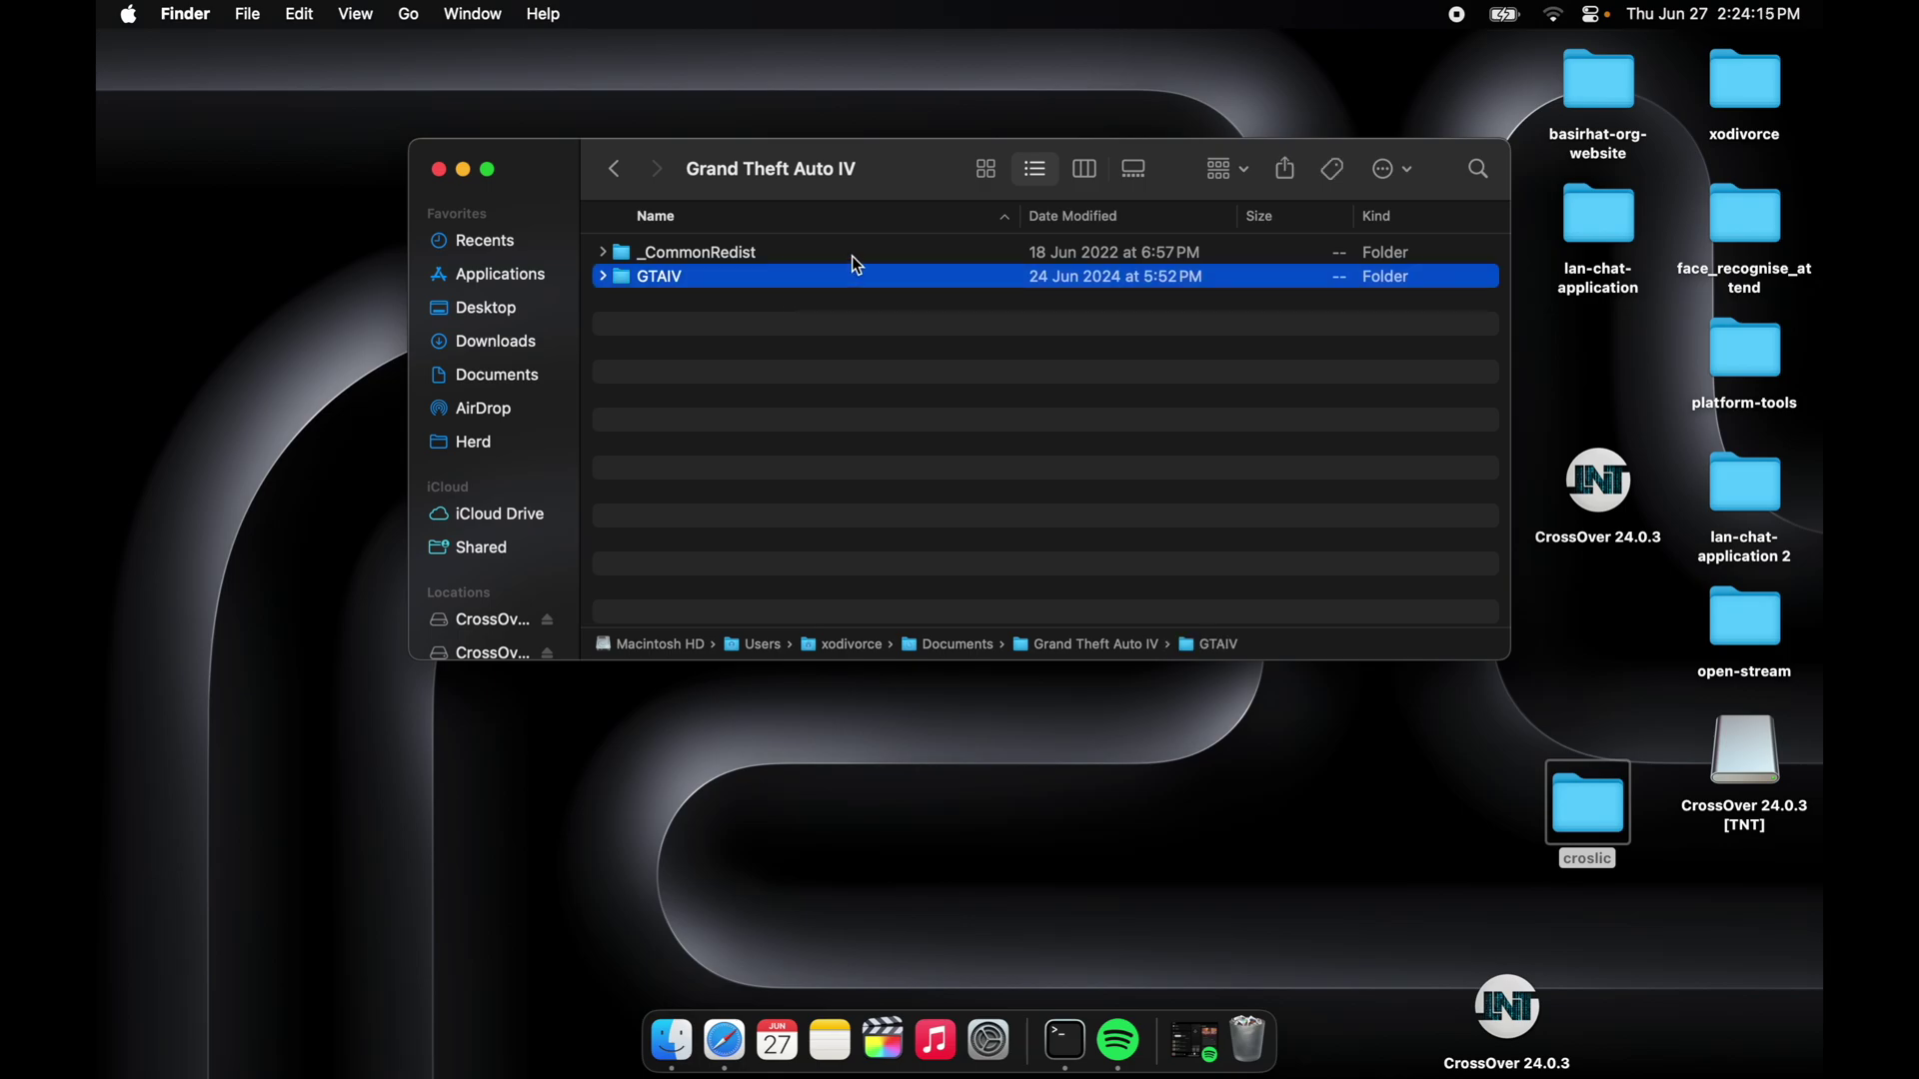
pyautogui.click(854, 256)
pyautogui.click(848, 278)
pyautogui.click(867, 259)
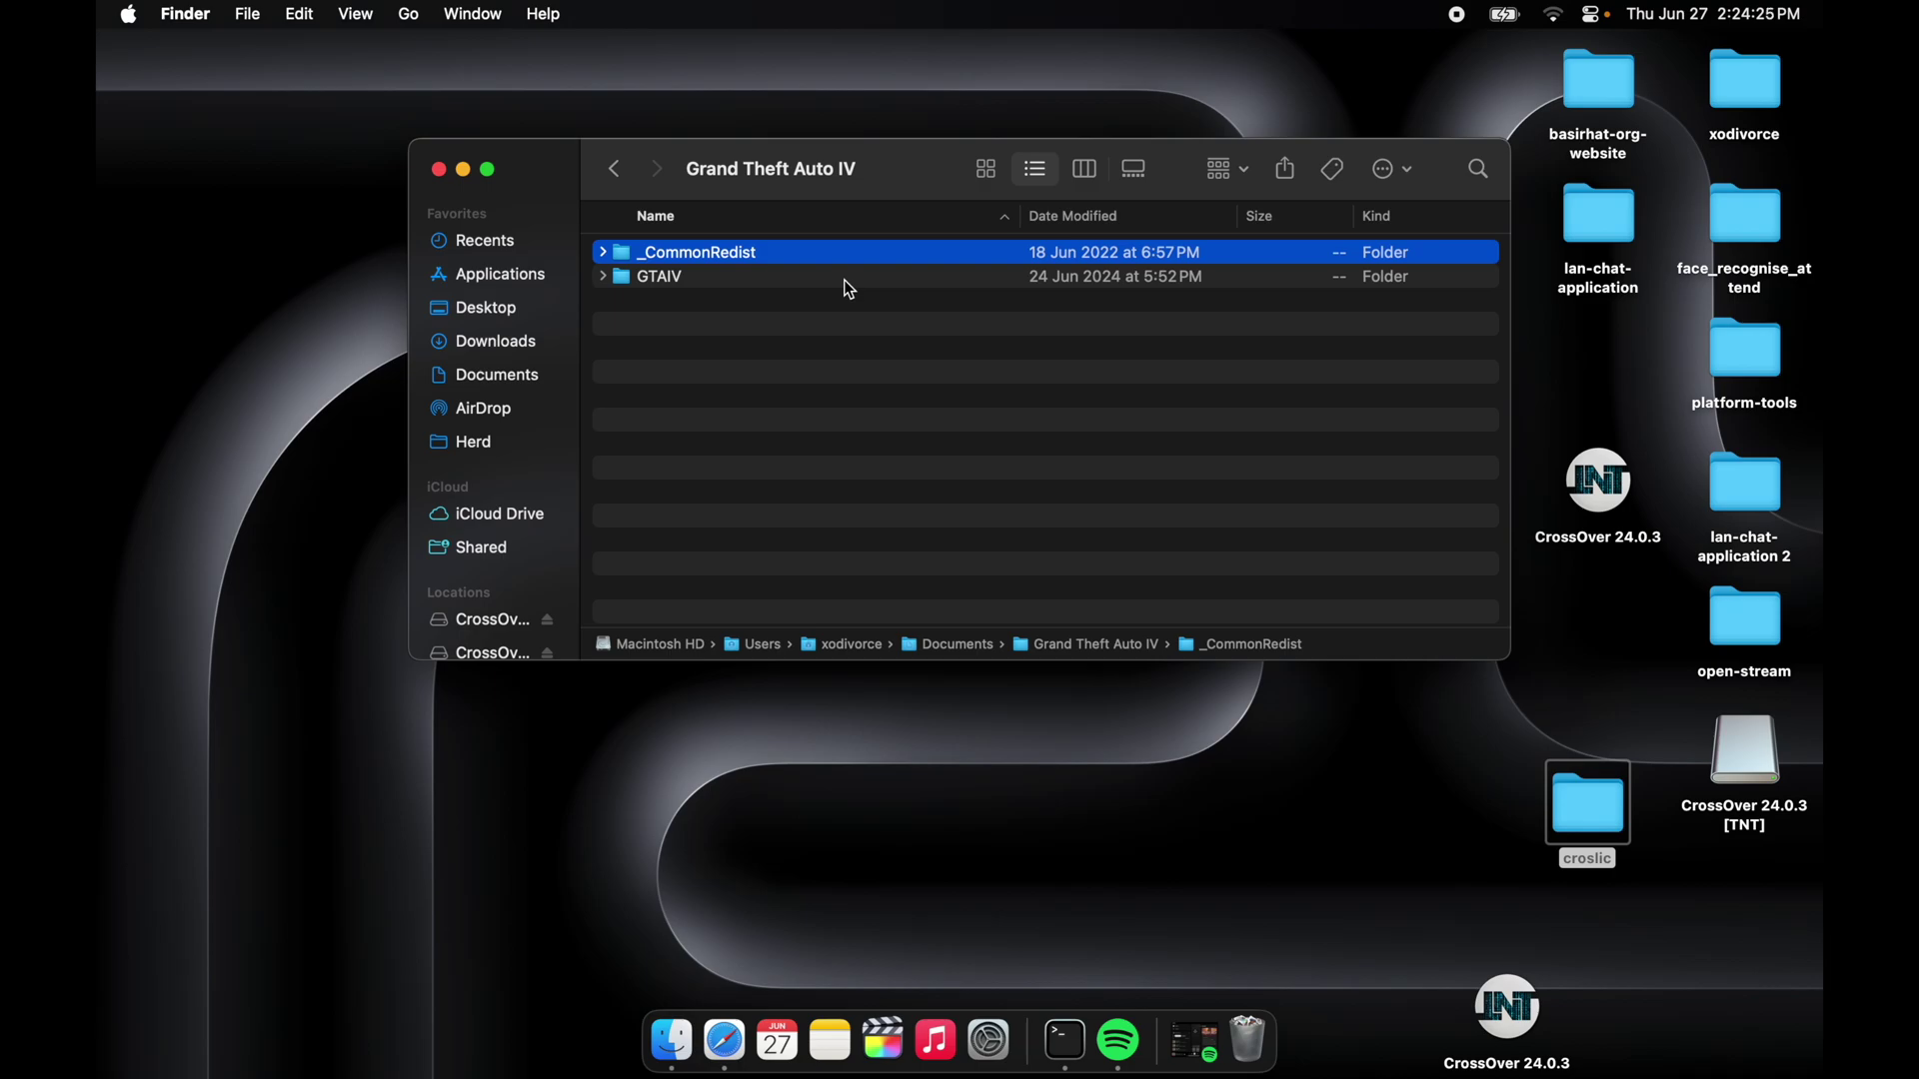
pyautogui.click(846, 281)
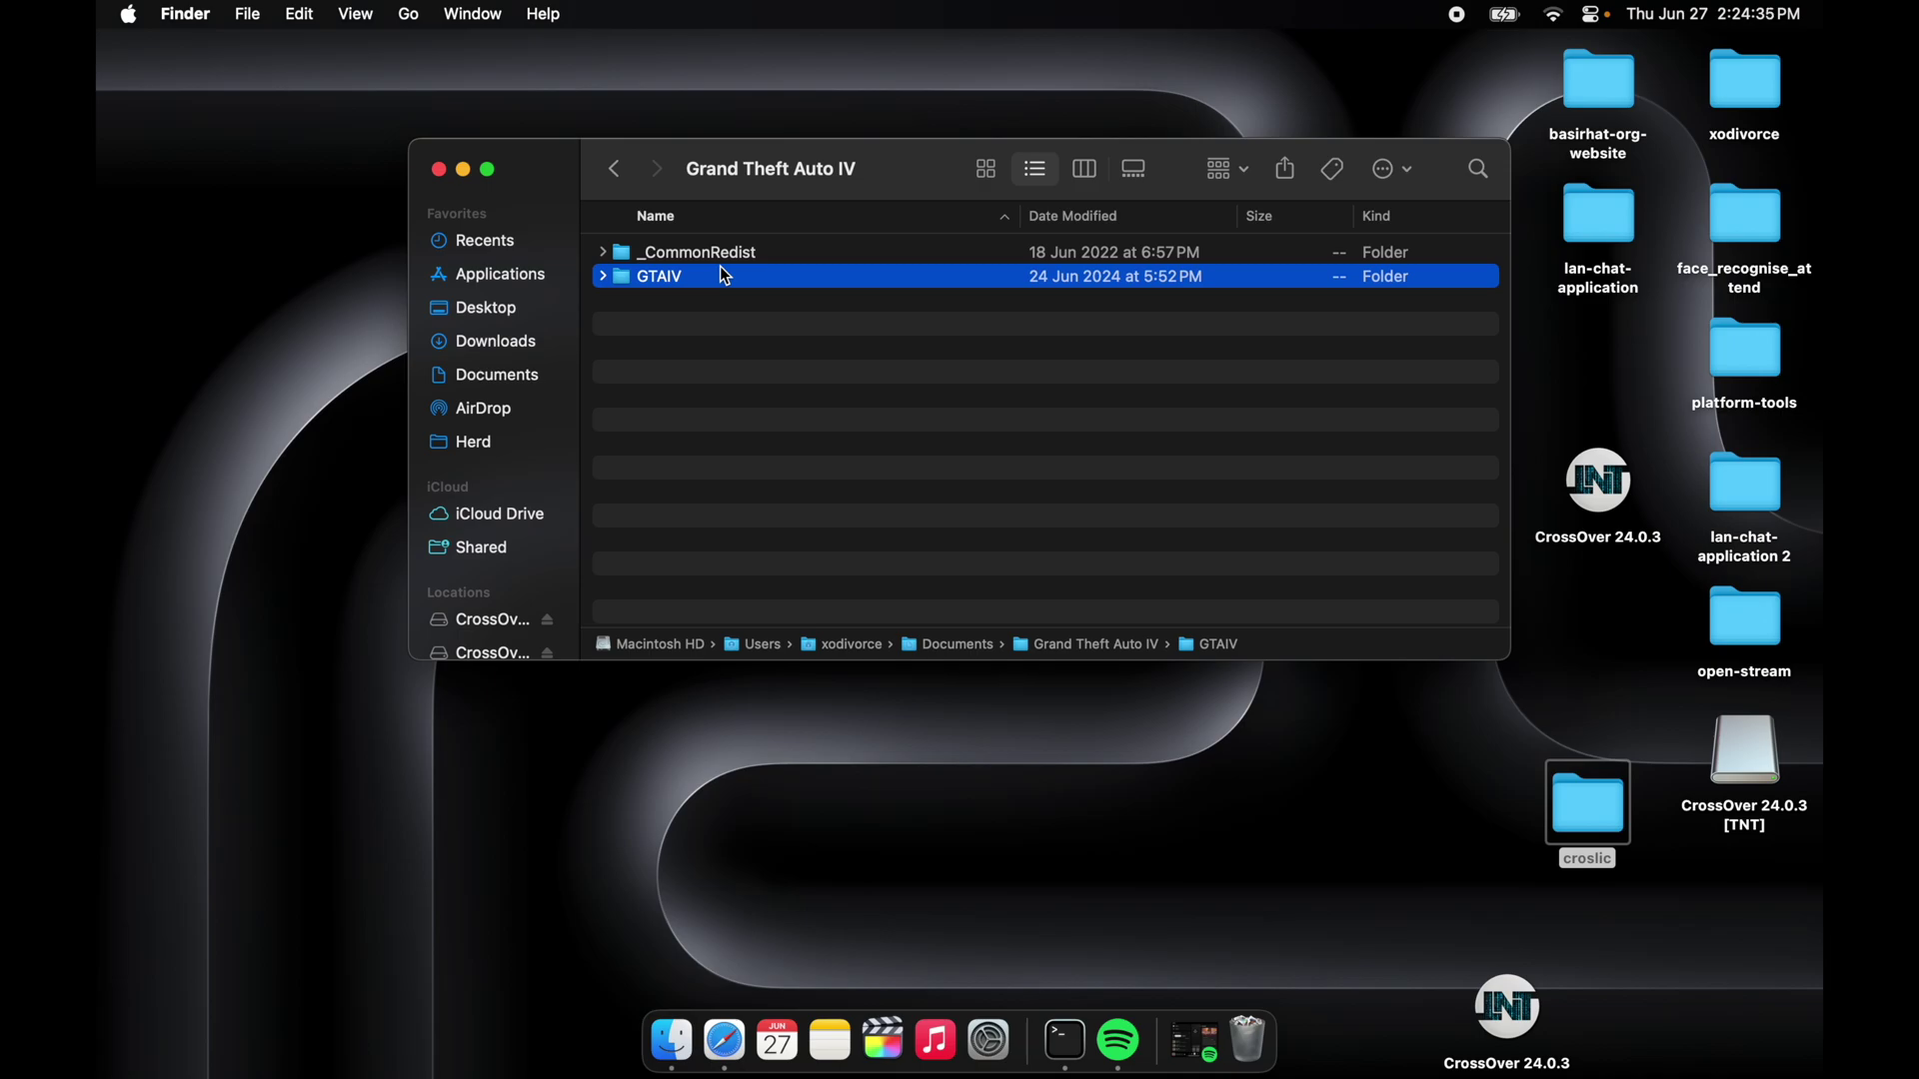
pyautogui.click(617, 165)
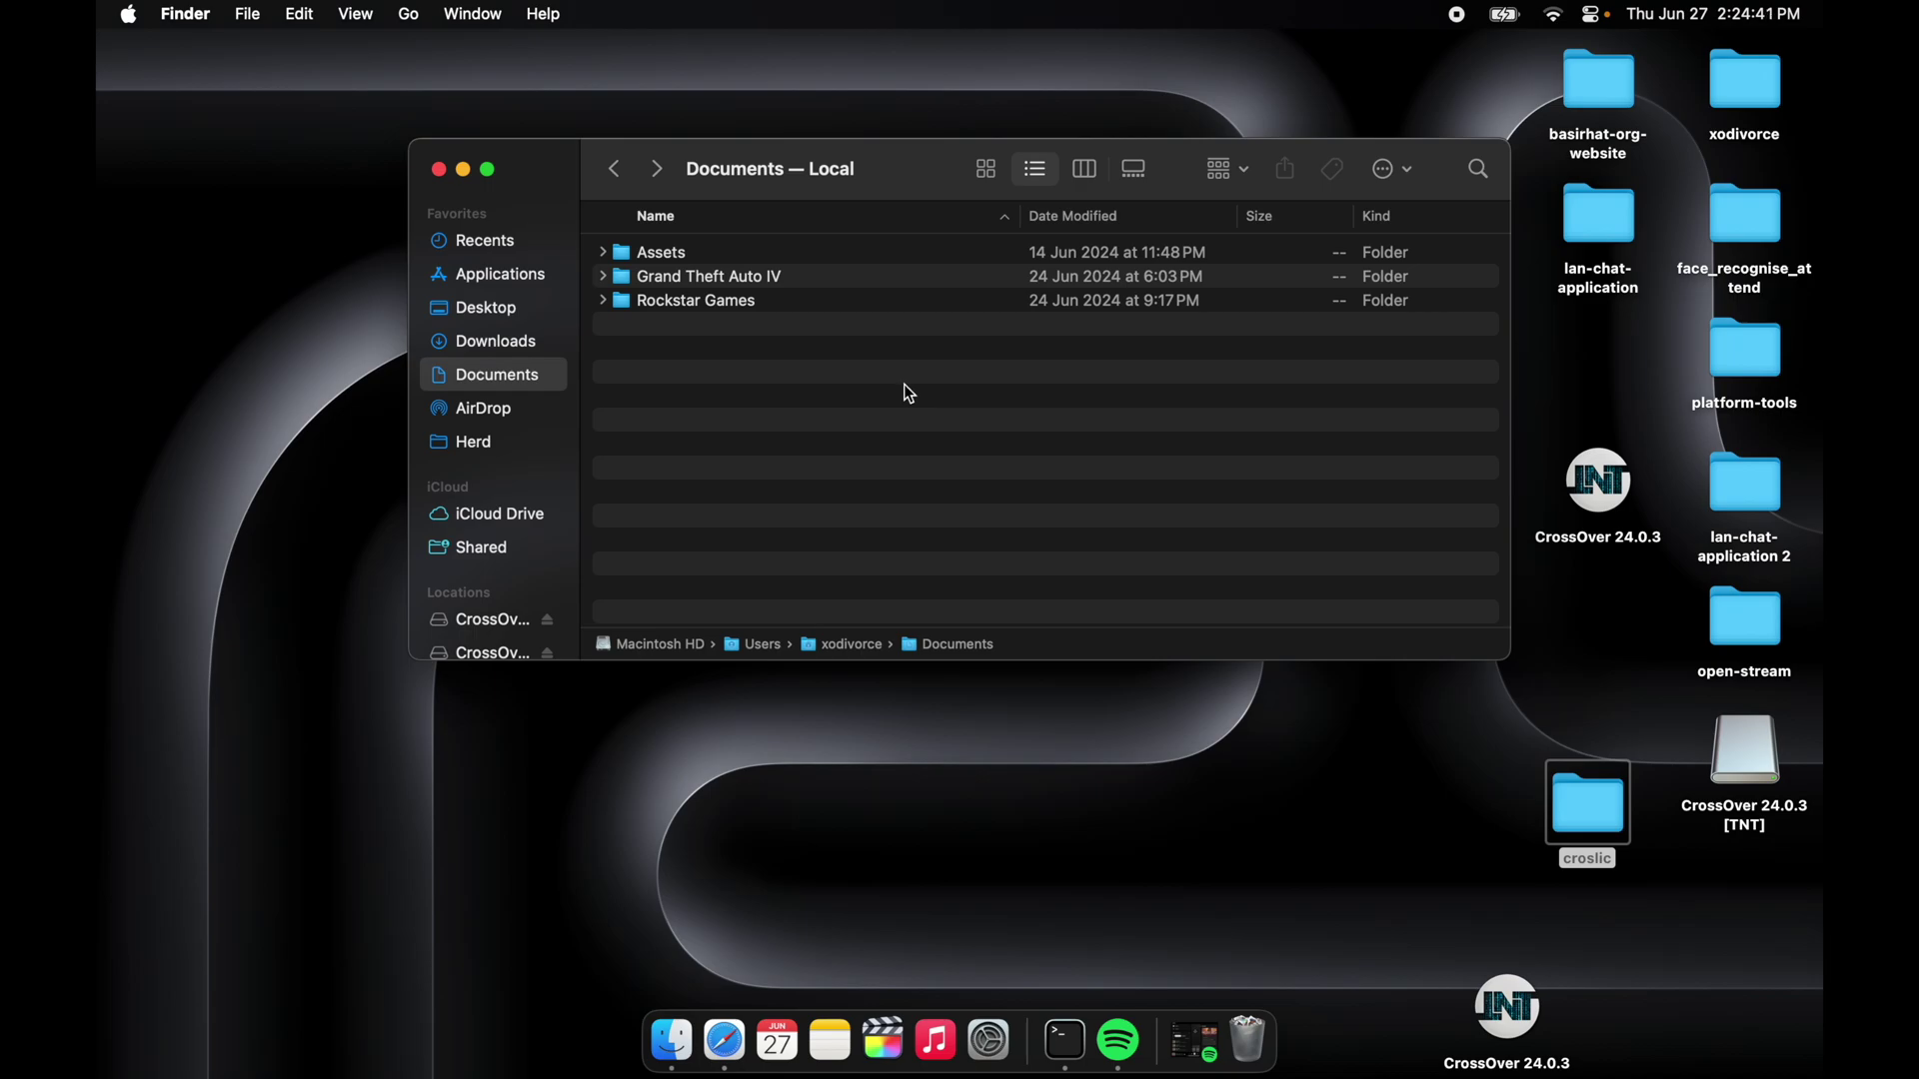
# - Page through Launchpad's app grid, then dismiss it
pyautogui.press('F4')
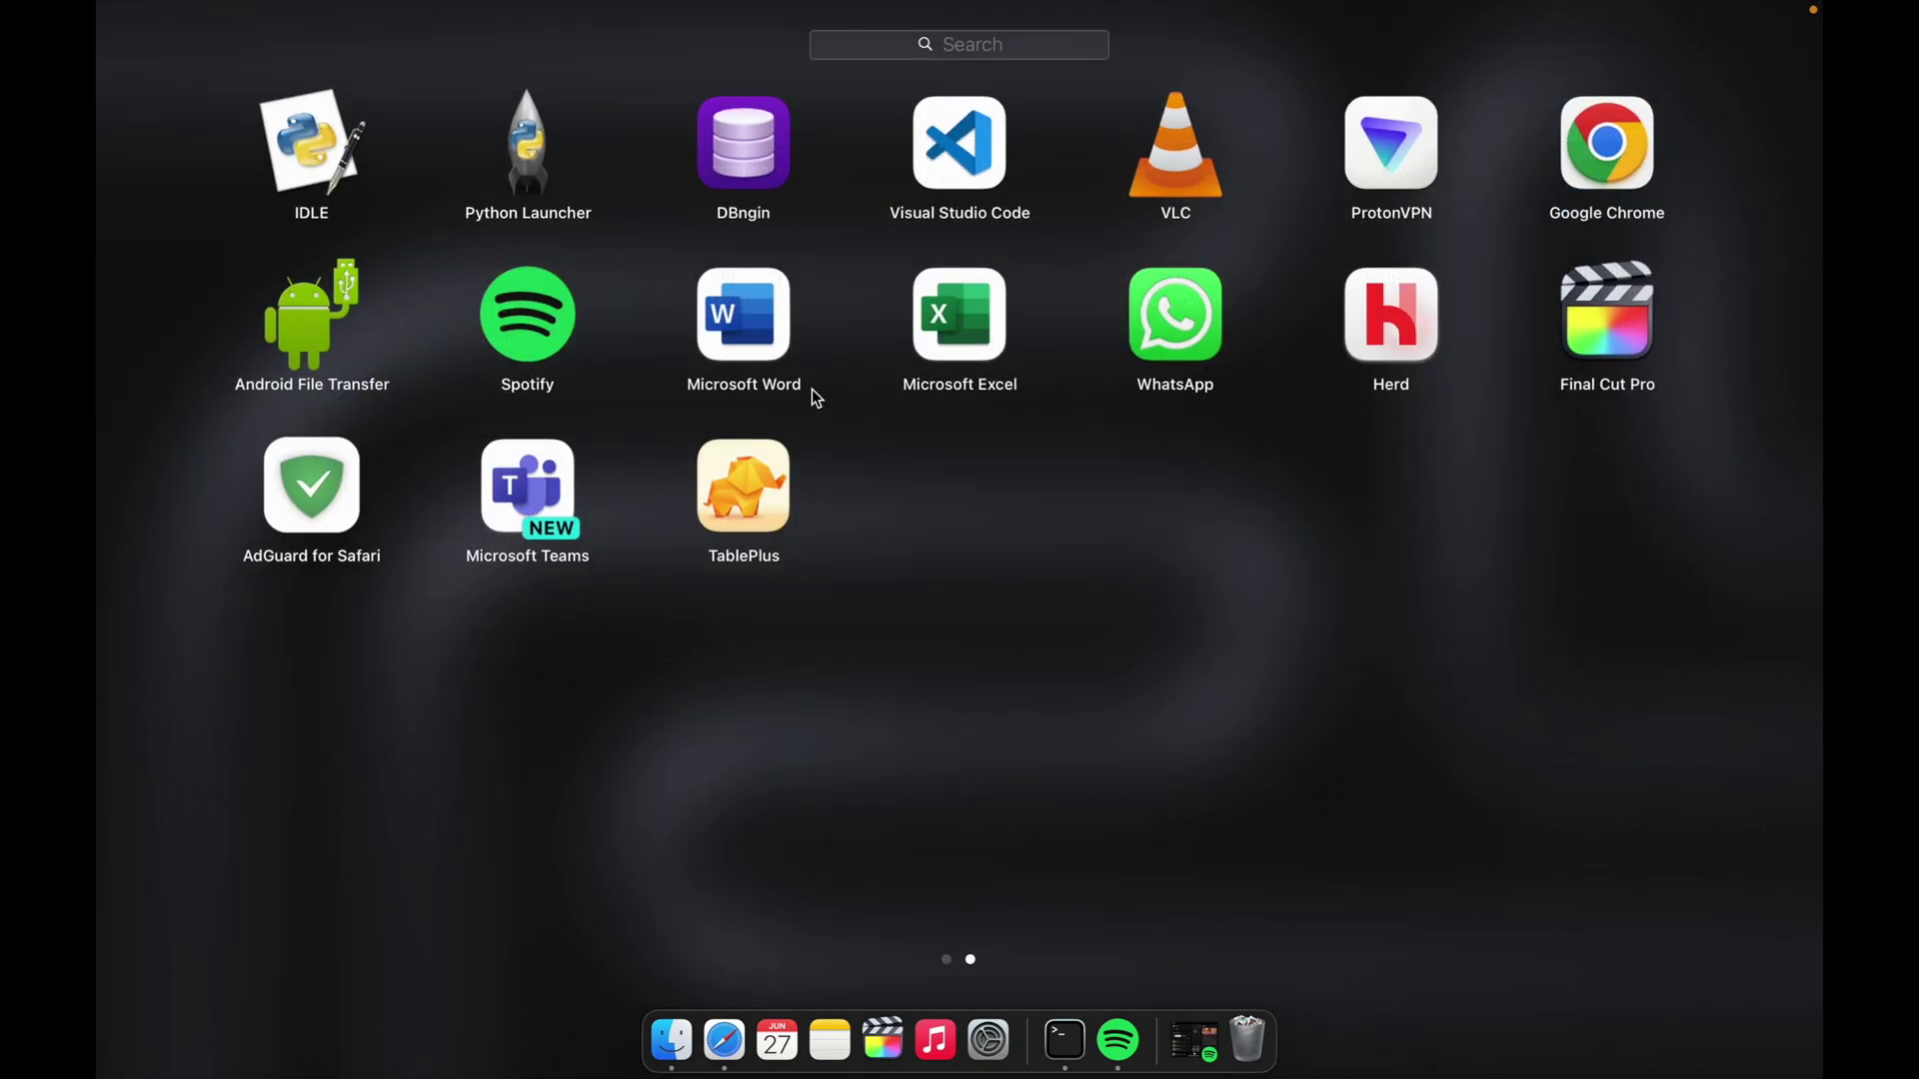
pyautogui.hscroll(-5, 692, 514)
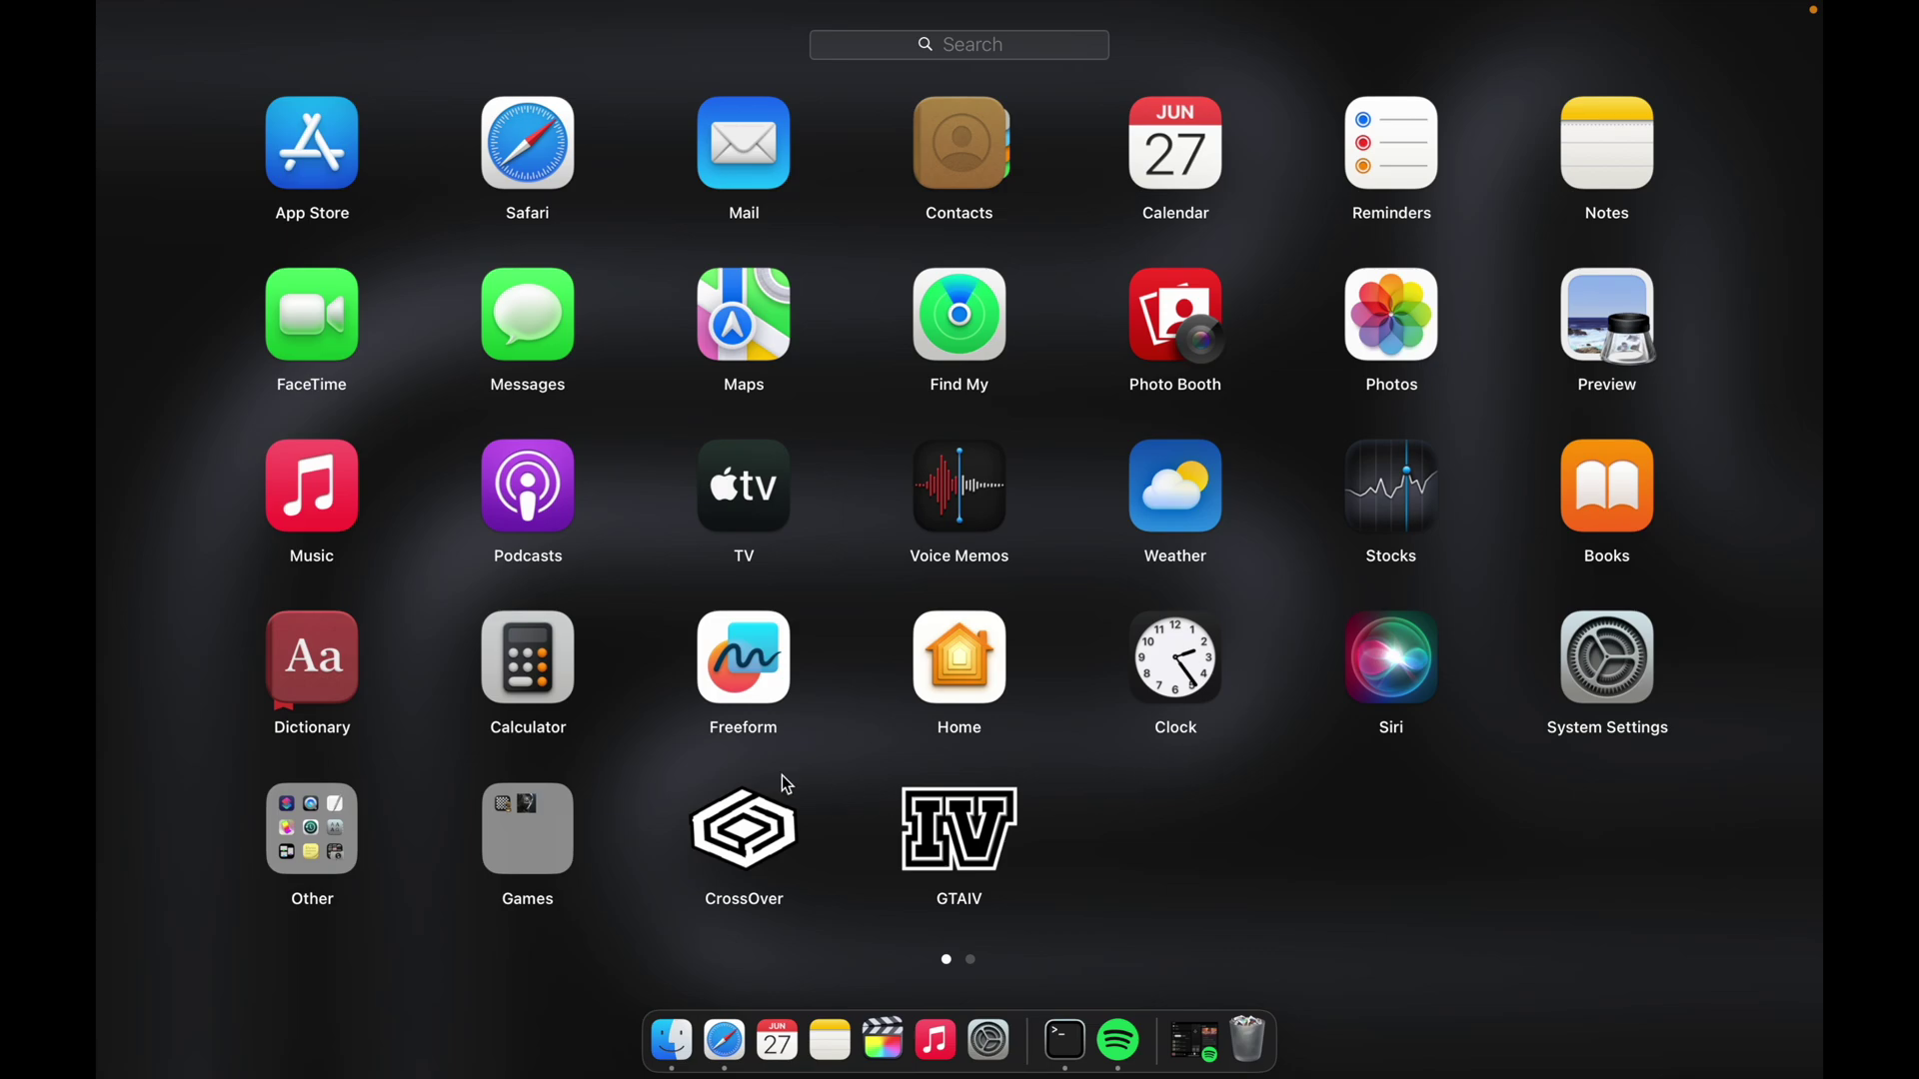
pyautogui.hscroll(5, 1182, 808)
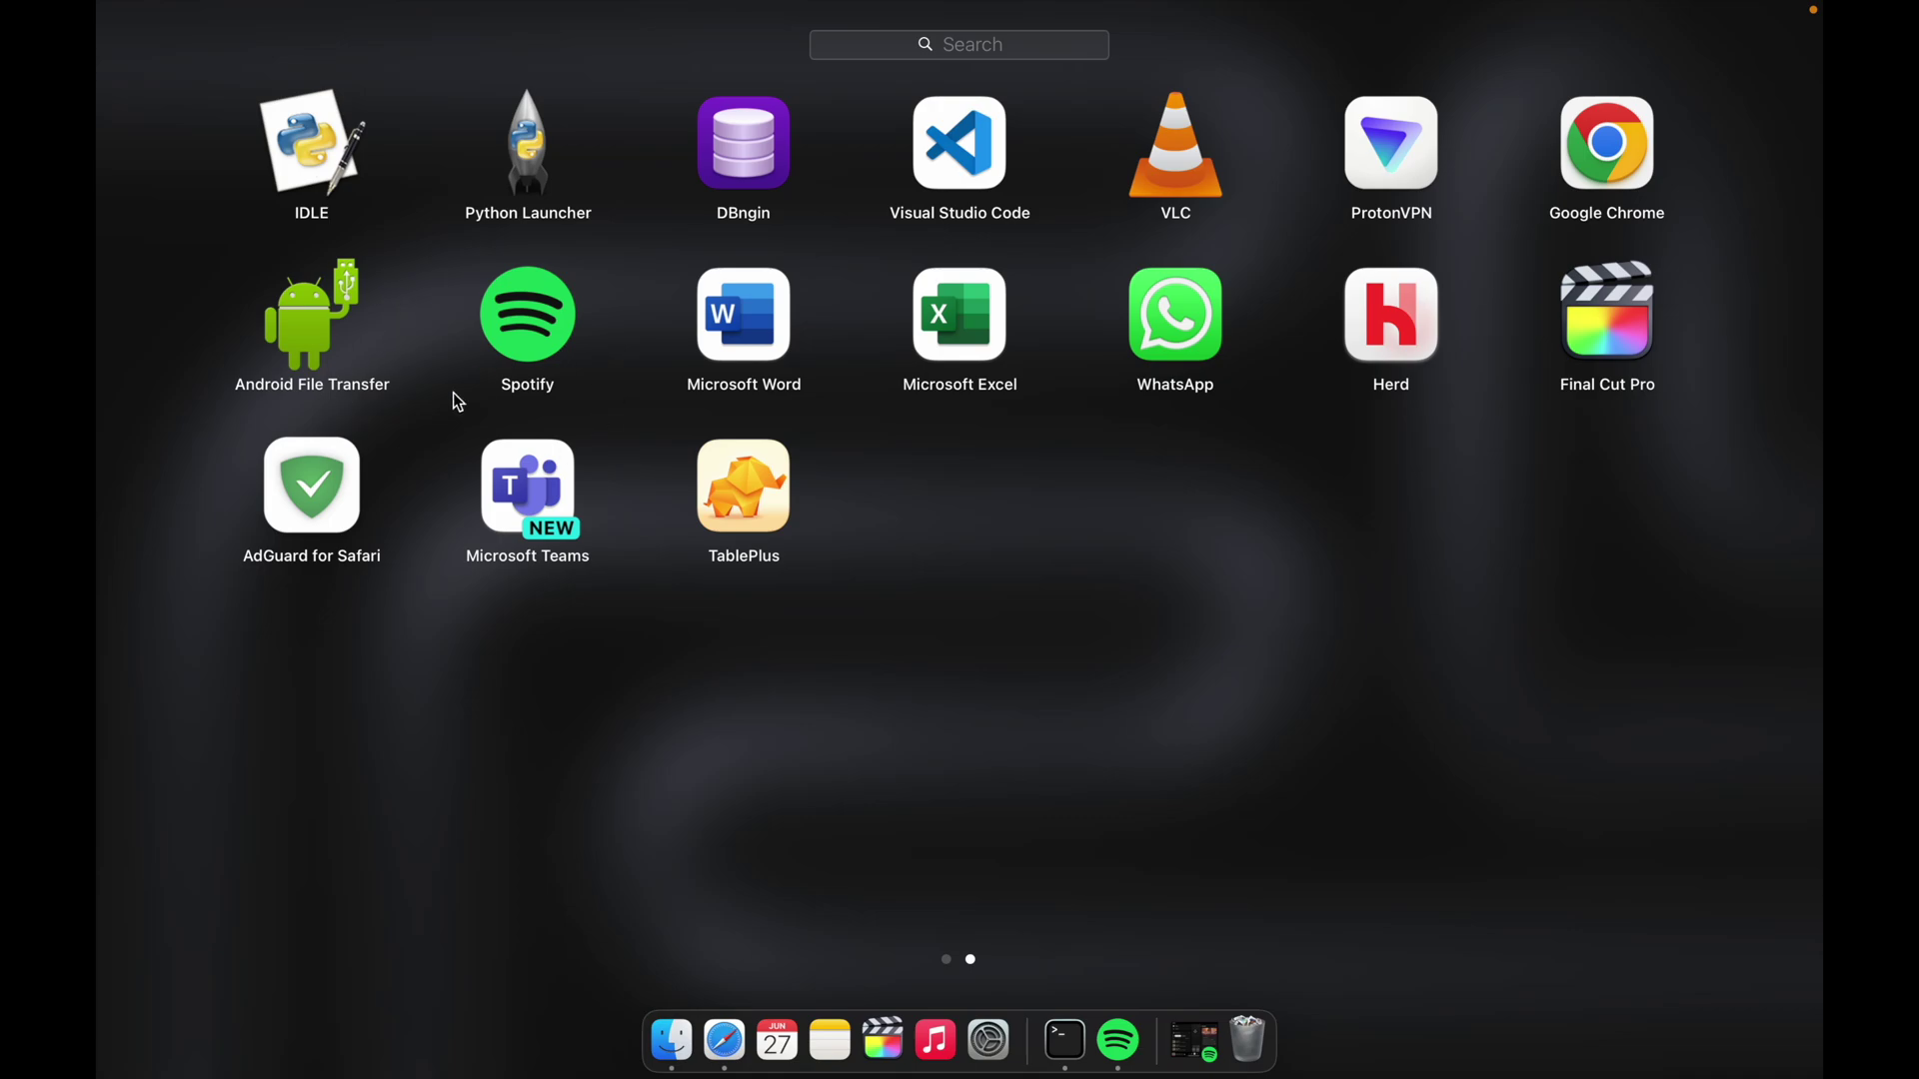
pyautogui.click(1175, 685)
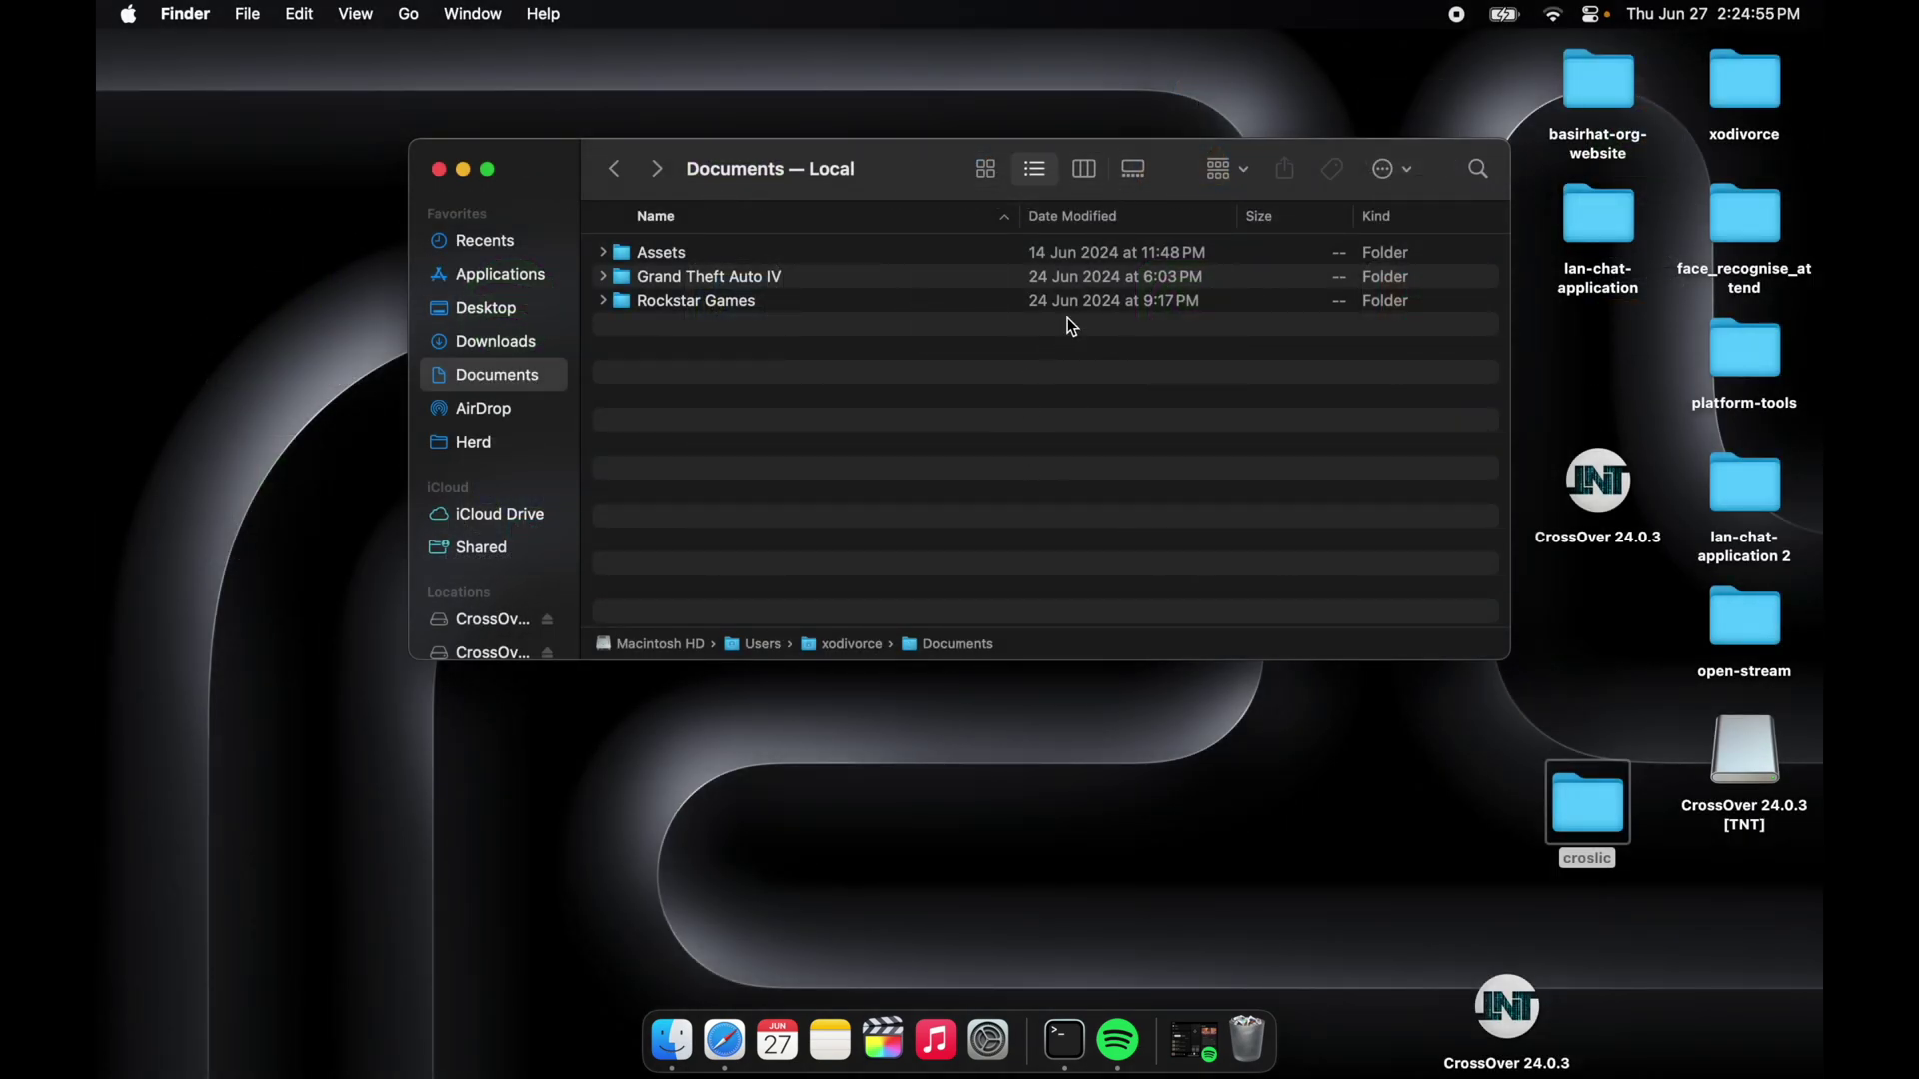
# - Open the Grand Theft Auto IV folder from Documents so _CommonRedist and GTAIV are listed
pyautogui.doubleClick(1129, 282)
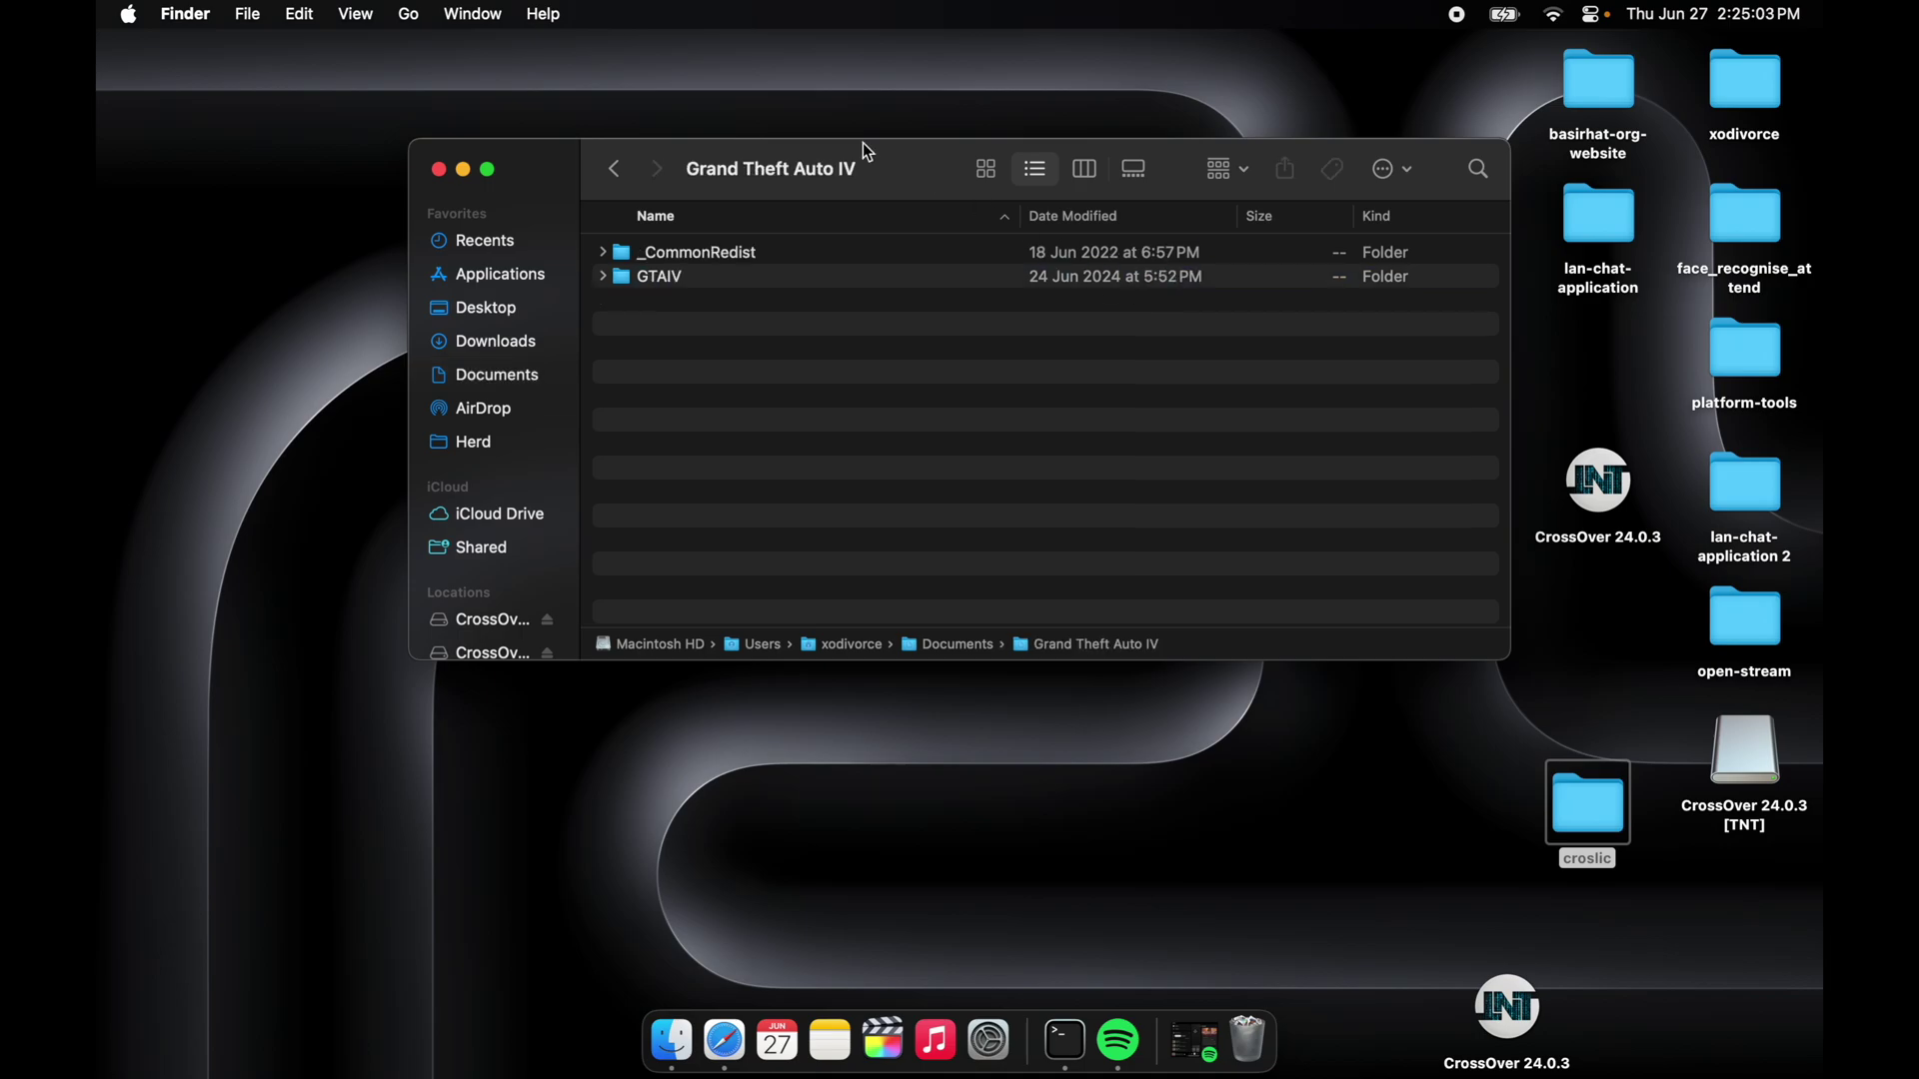
pyautogui.click(616, 170)
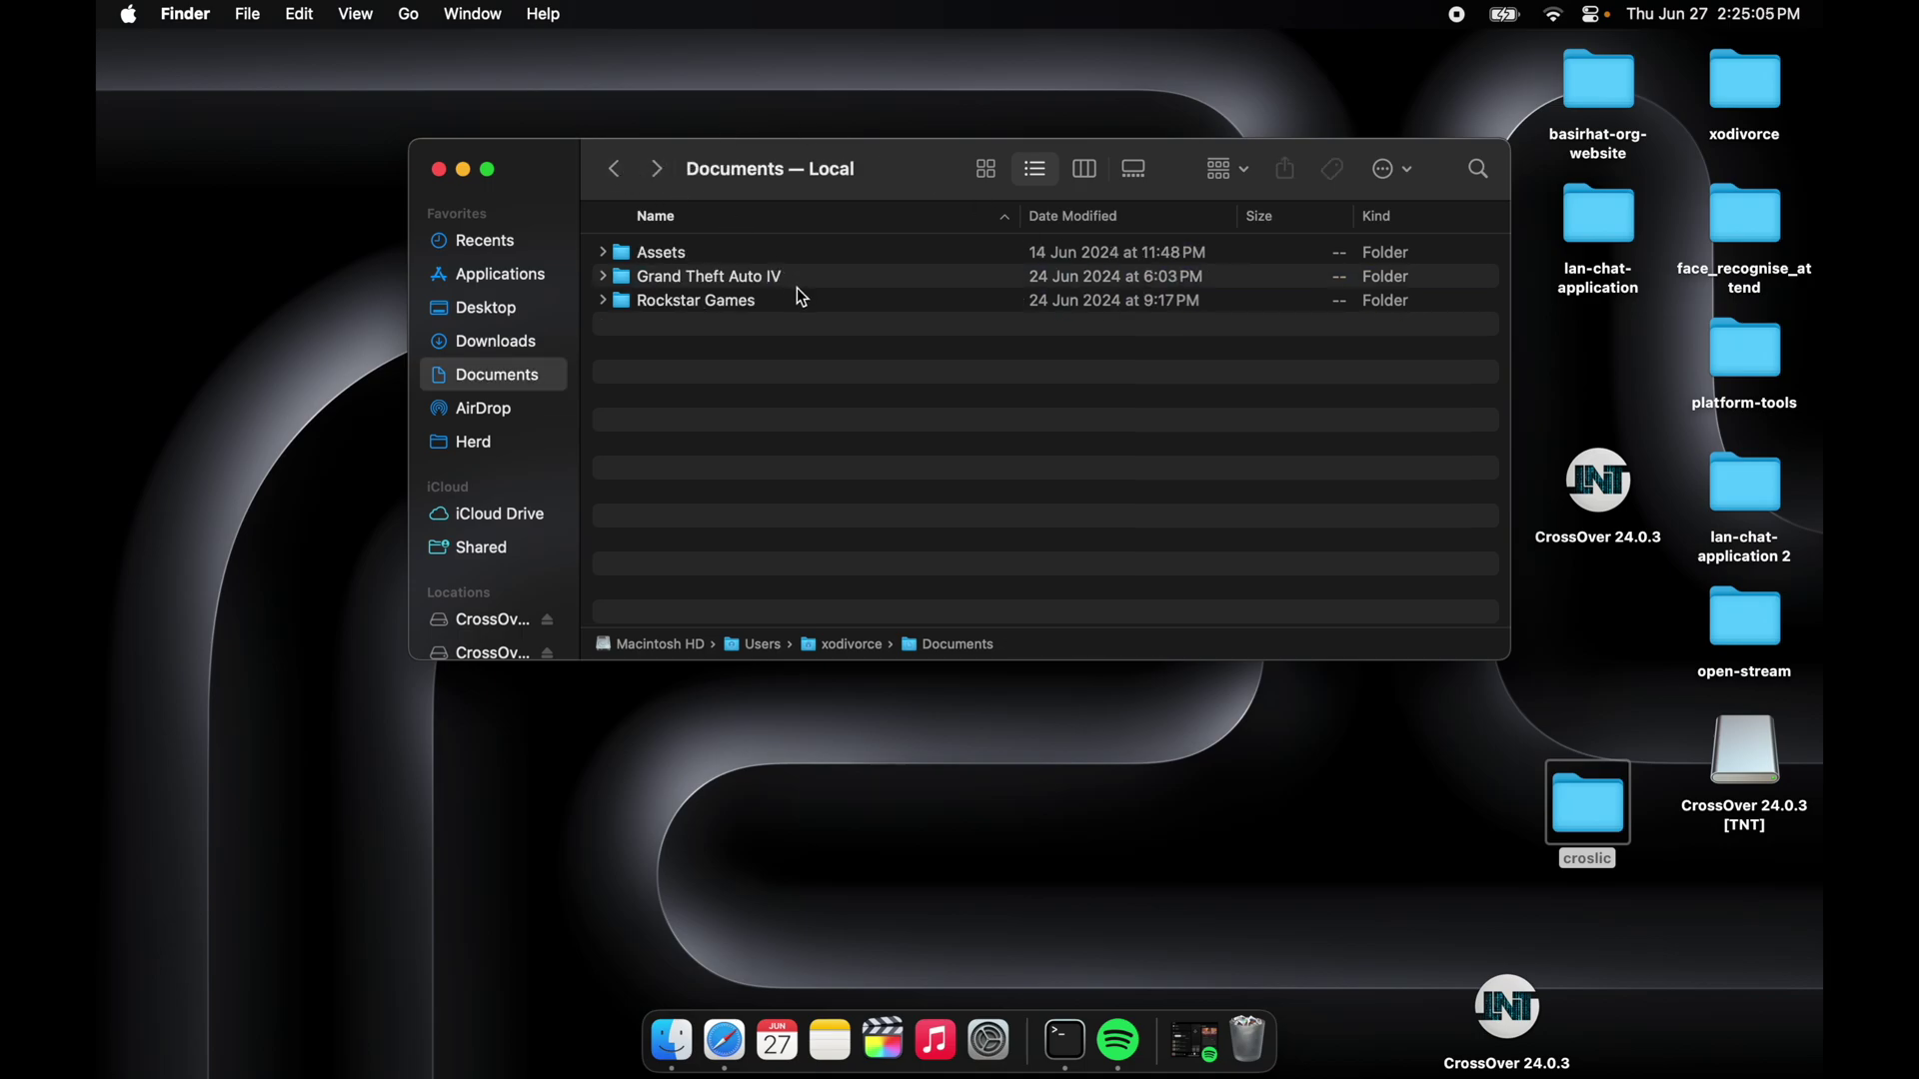
pyautogui.doubleClick(824, 278)
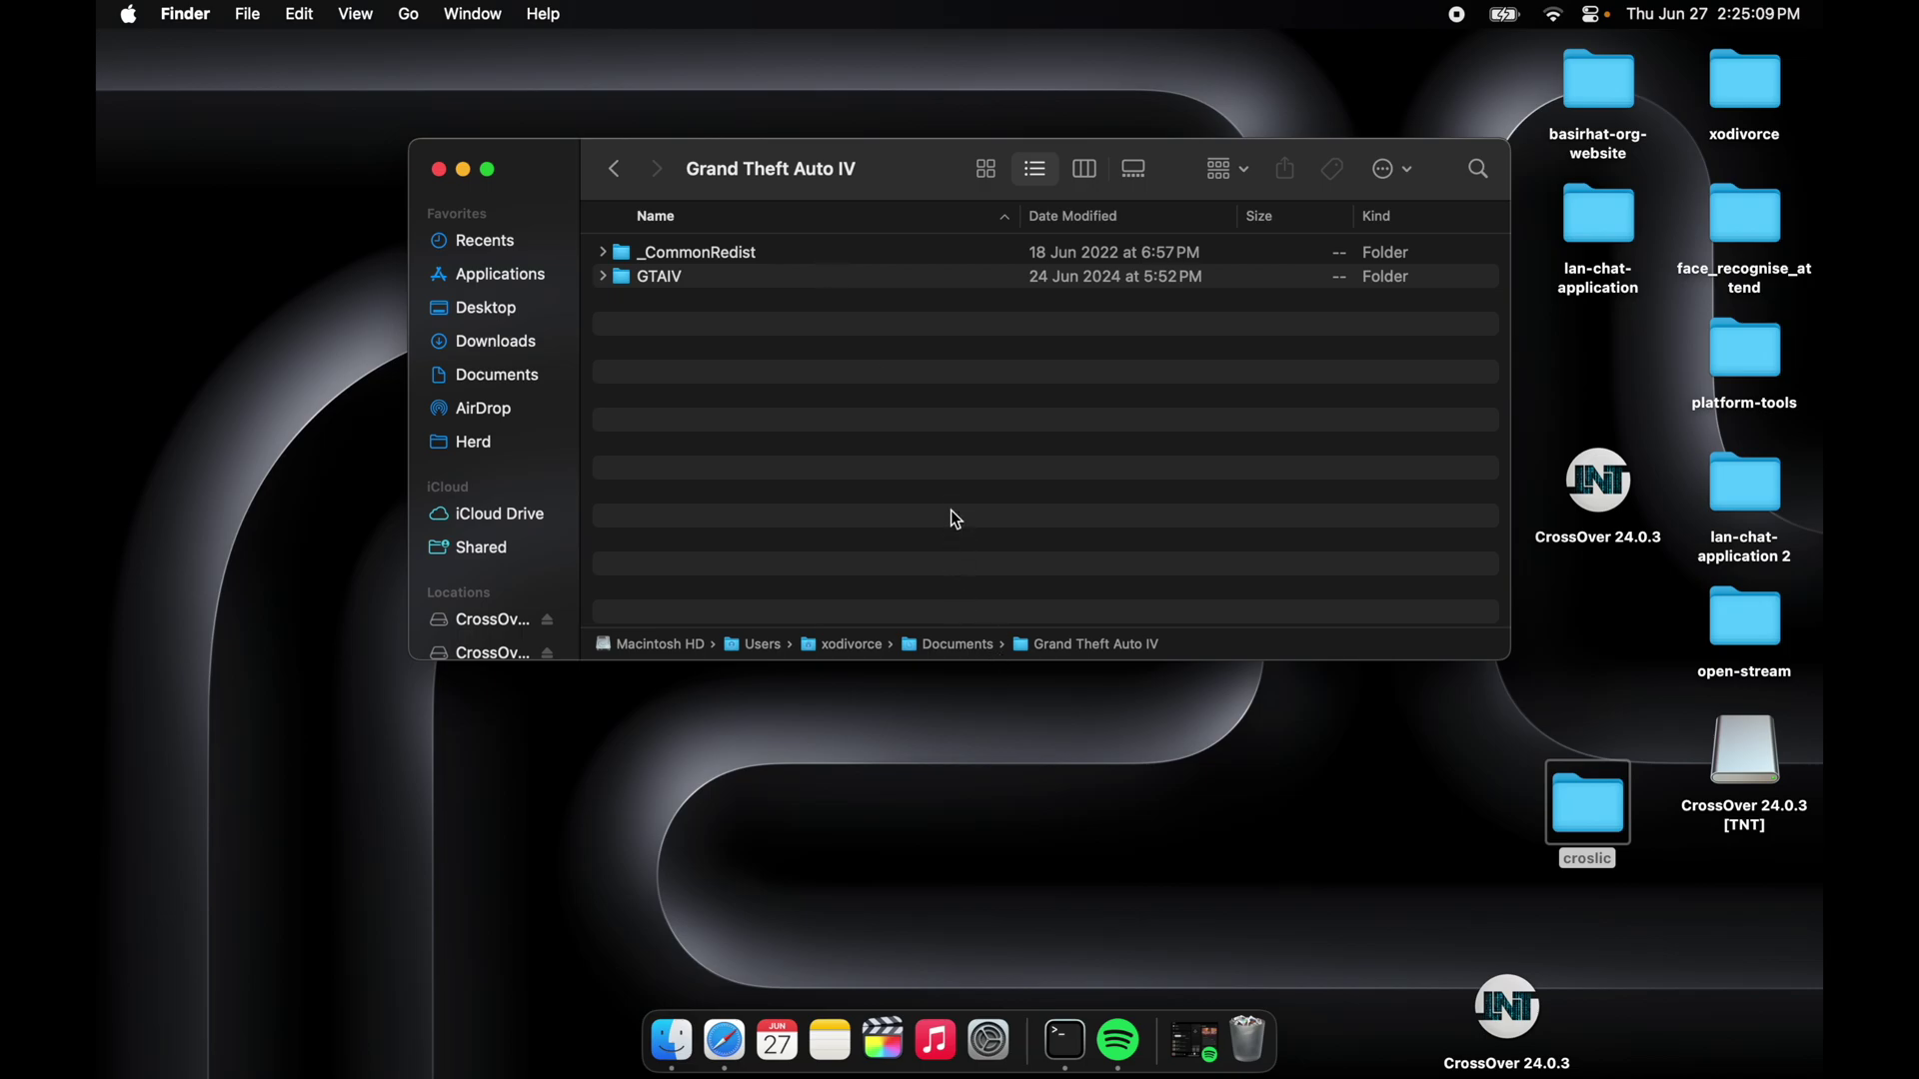
# - Clear the finished downloads in Safari's Downloads list, then return to the Finder desktop
pyautogui.hotkey('ctrl', 'Right')
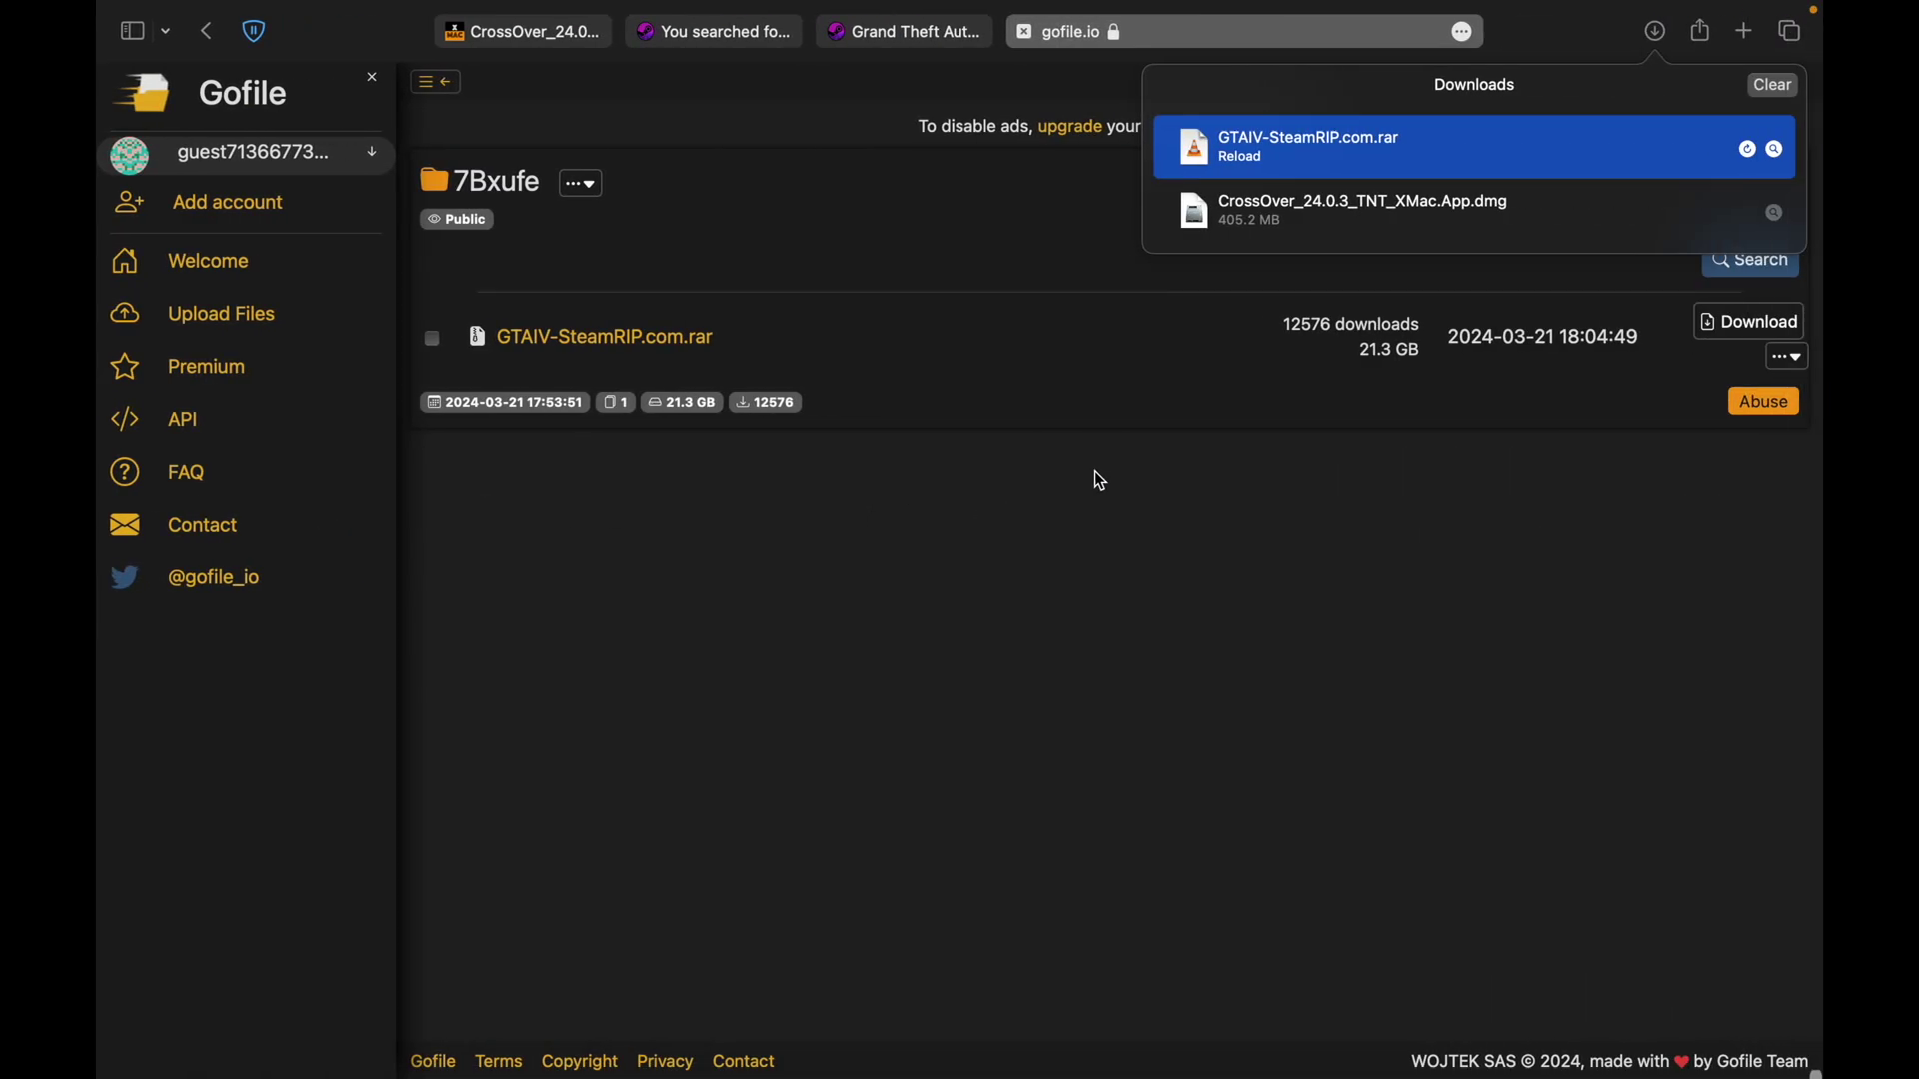
pyautogui.click(1775, 86)
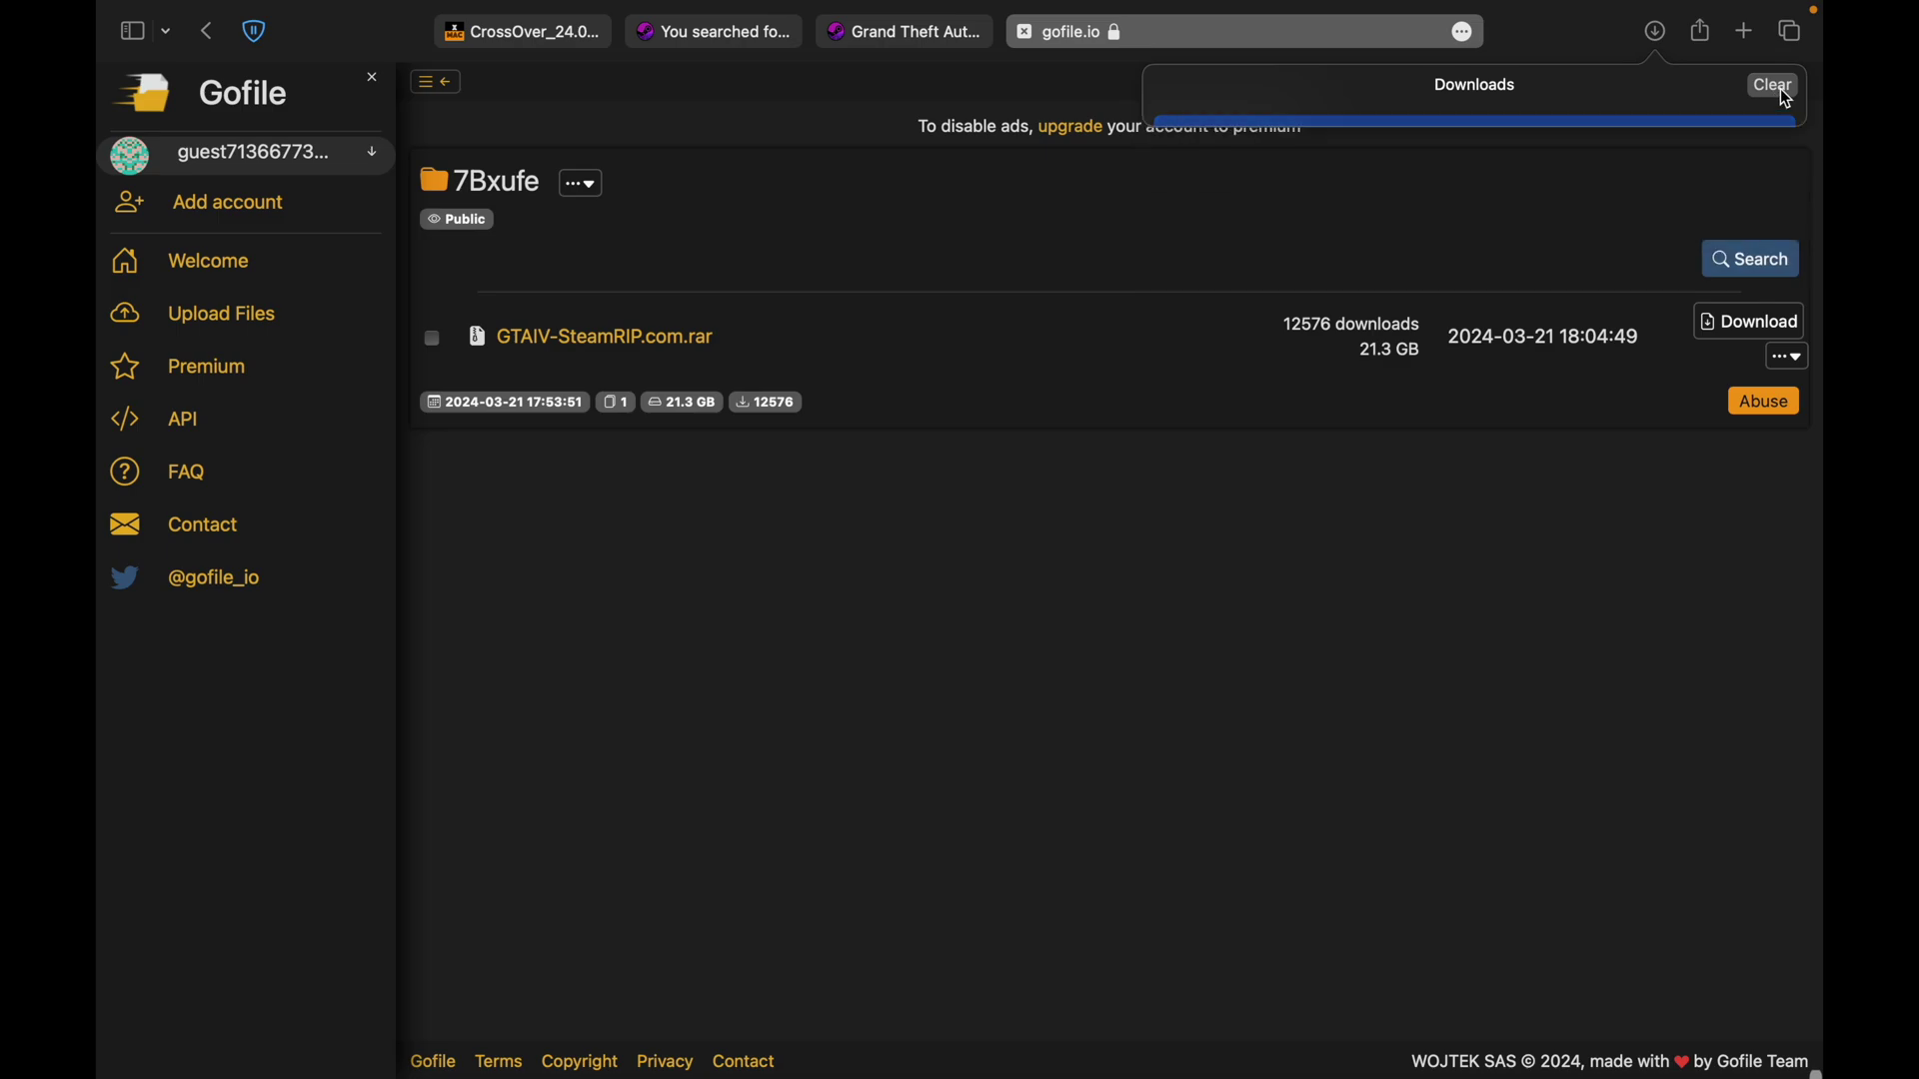
pyautogui.press('super+l')
pyautogui.click(677, 694)
pyautogui.hotkey('ctrl', 'Left')
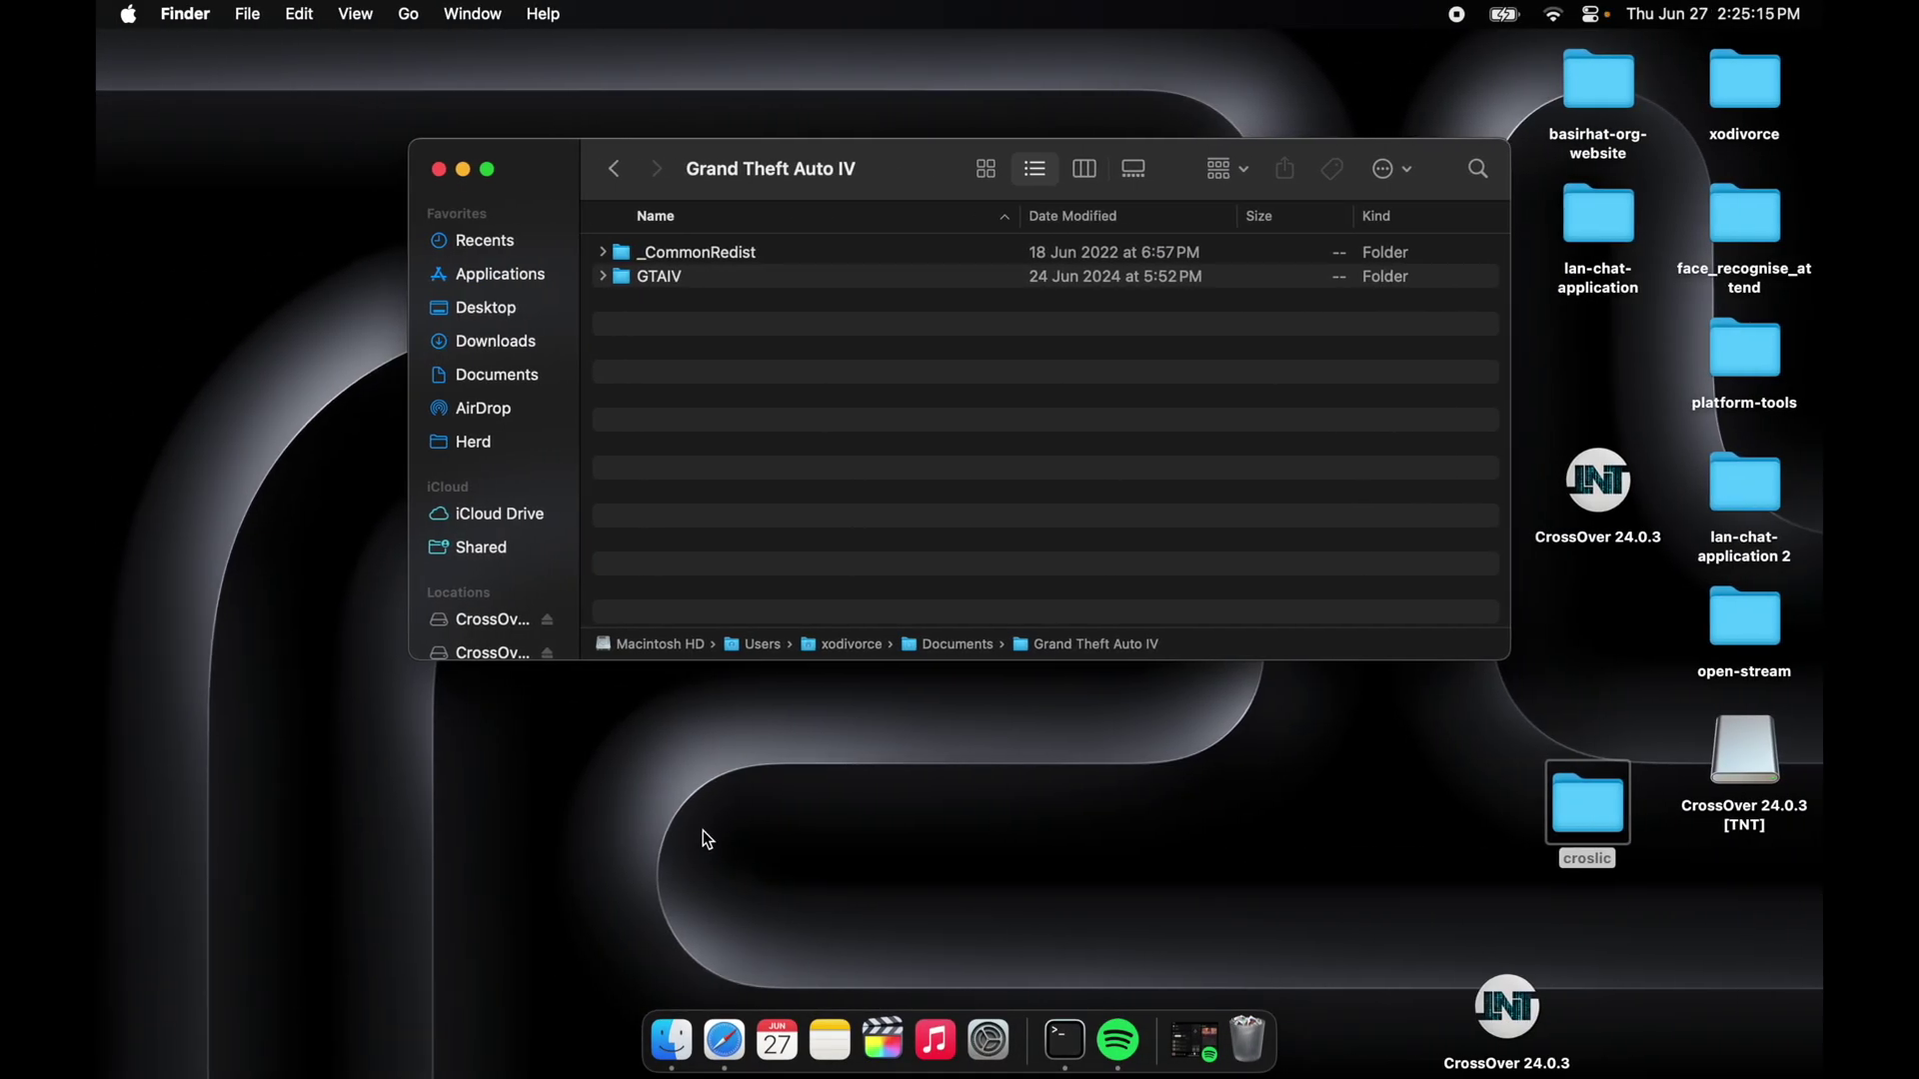
# - Launch CrossOver from Launchpad
pyautogui.press('F4')
pyautogui.hscroll(-3, 703, 831)
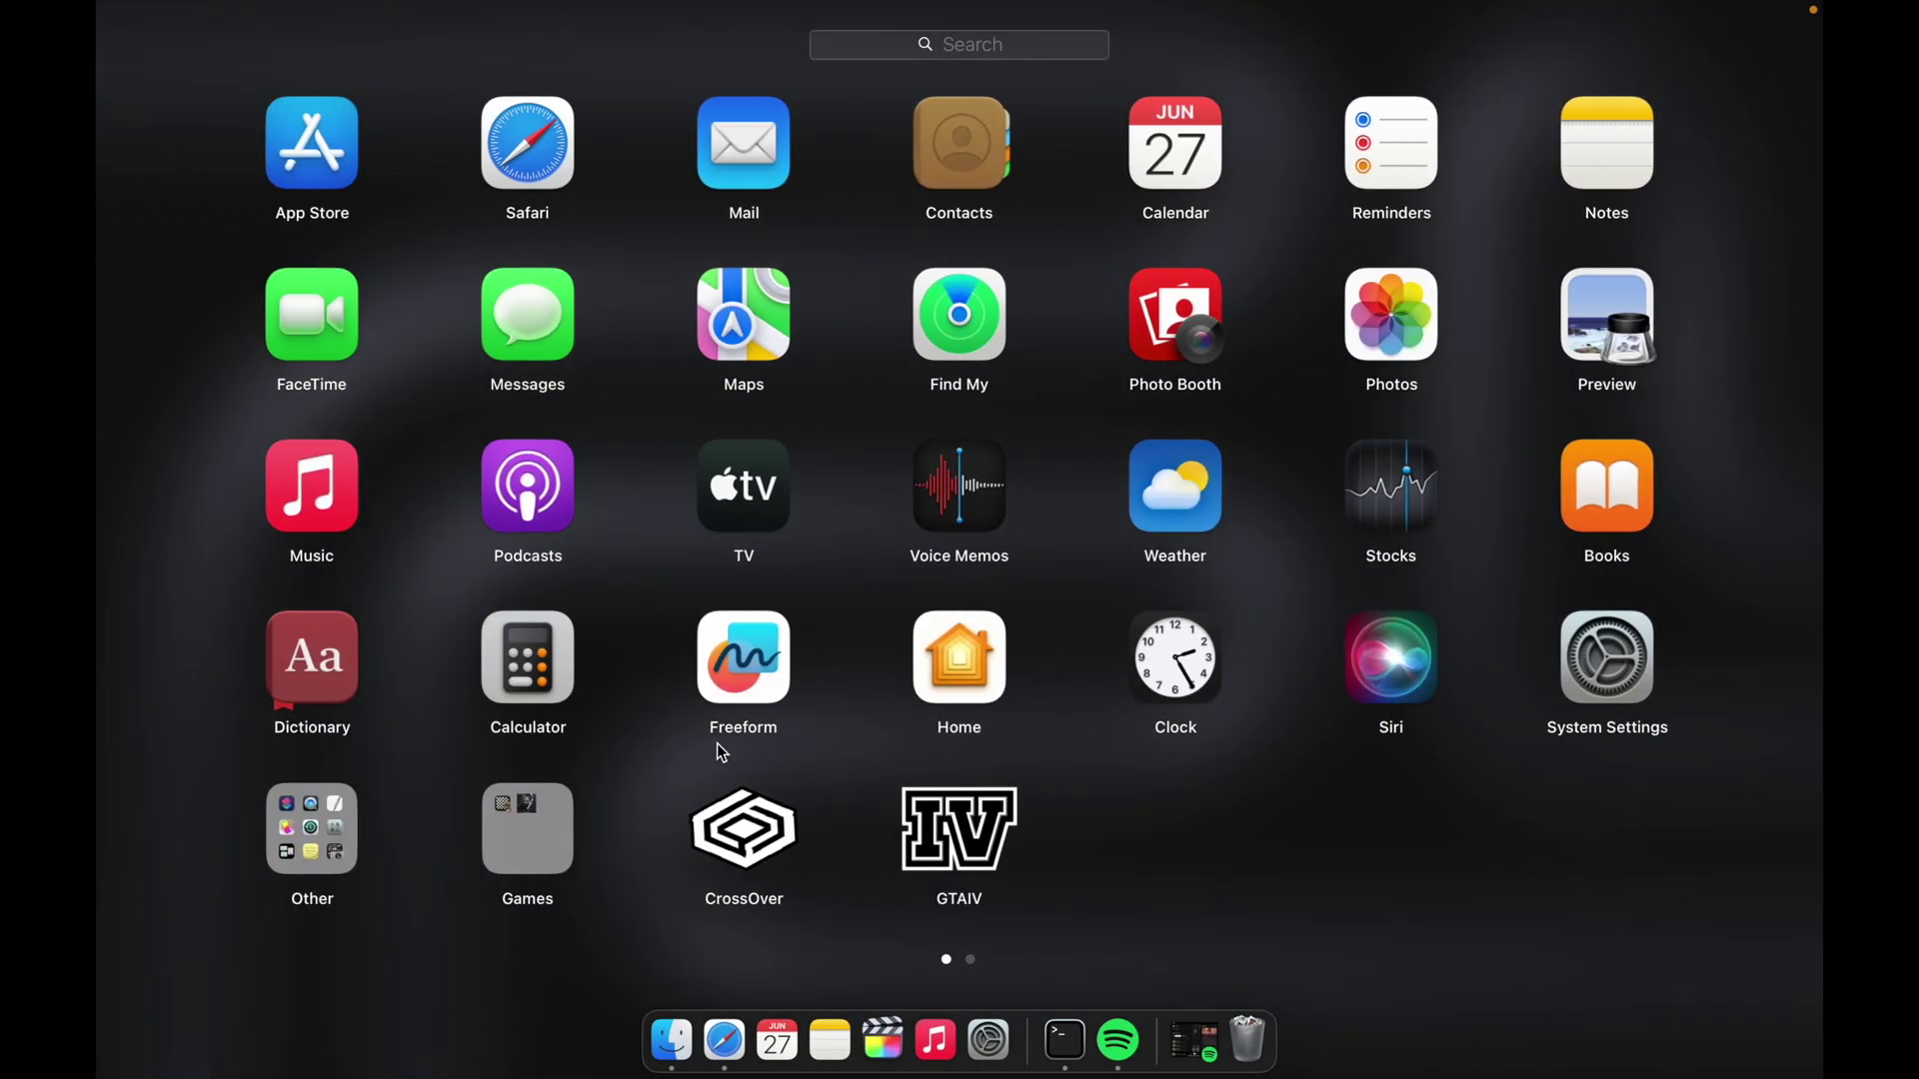
pyautogui.click(757, 832)
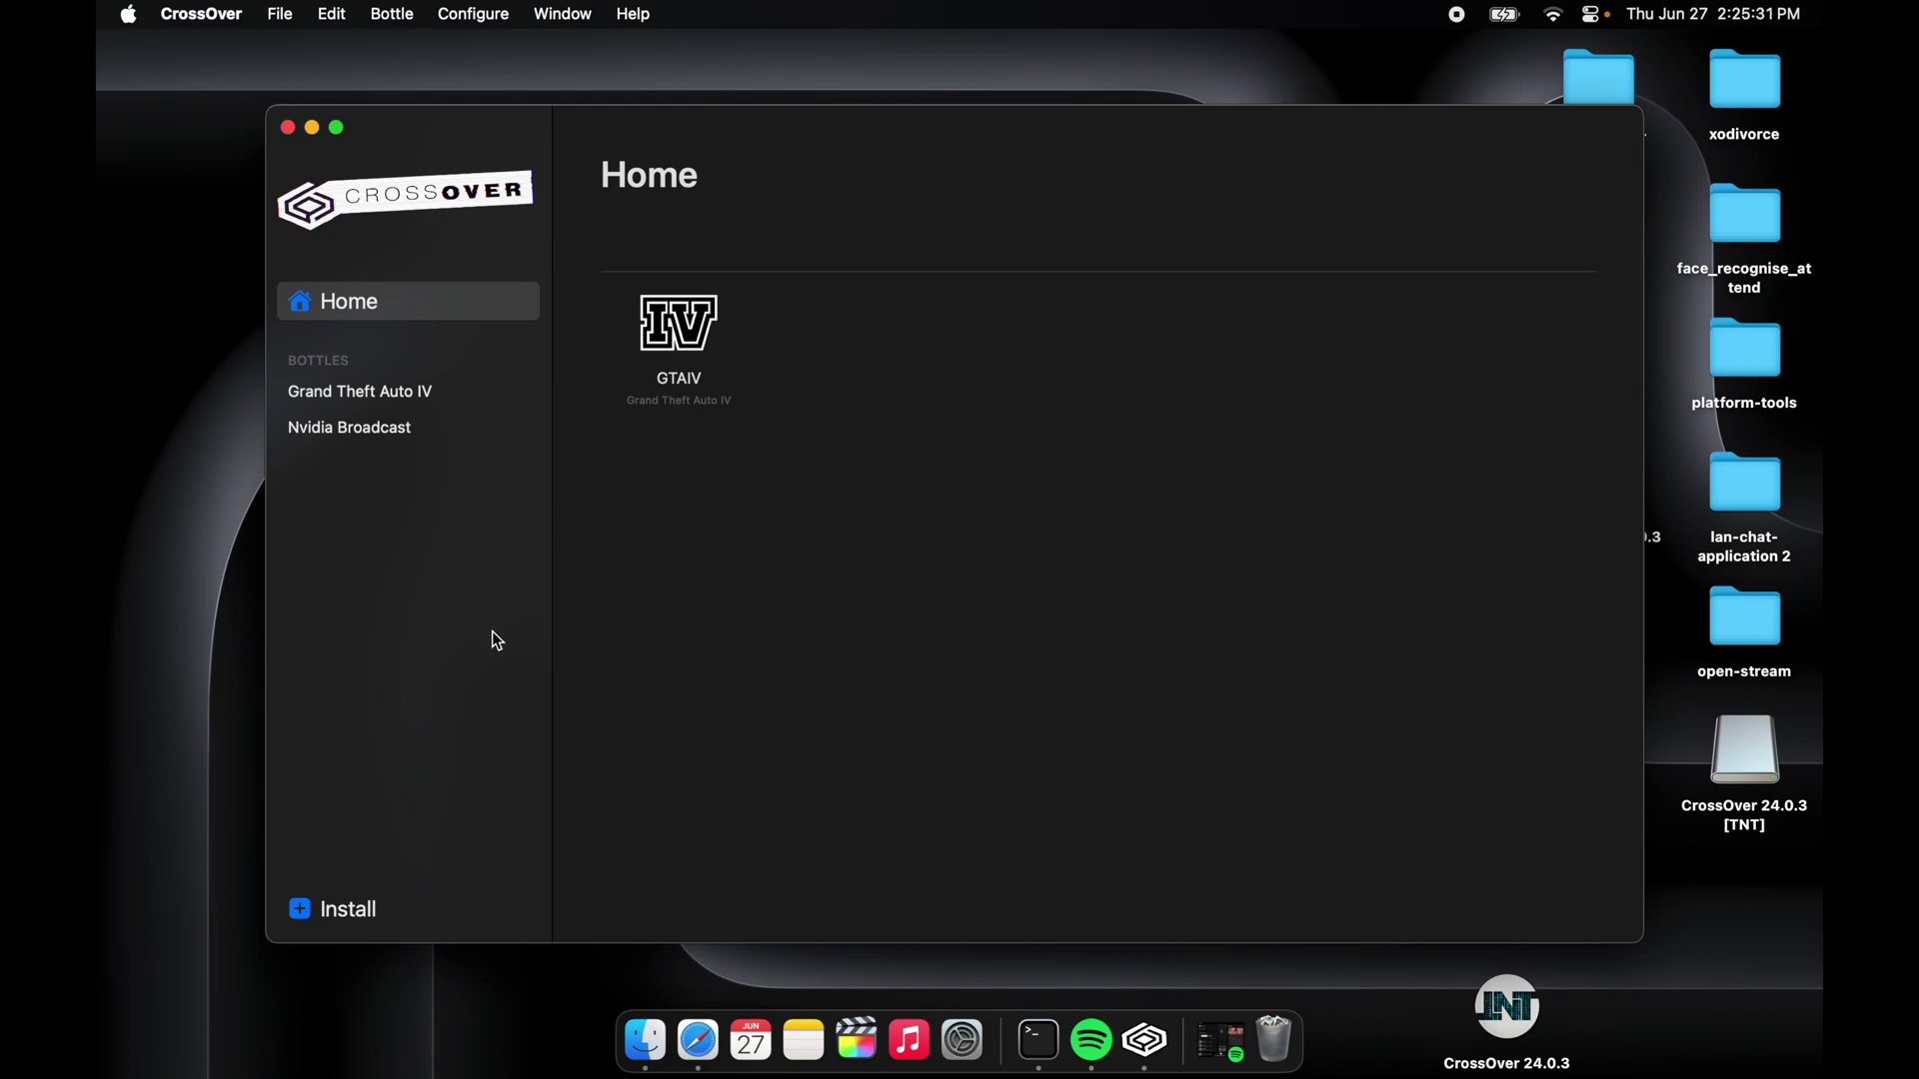
pyautogui.press('super+n')
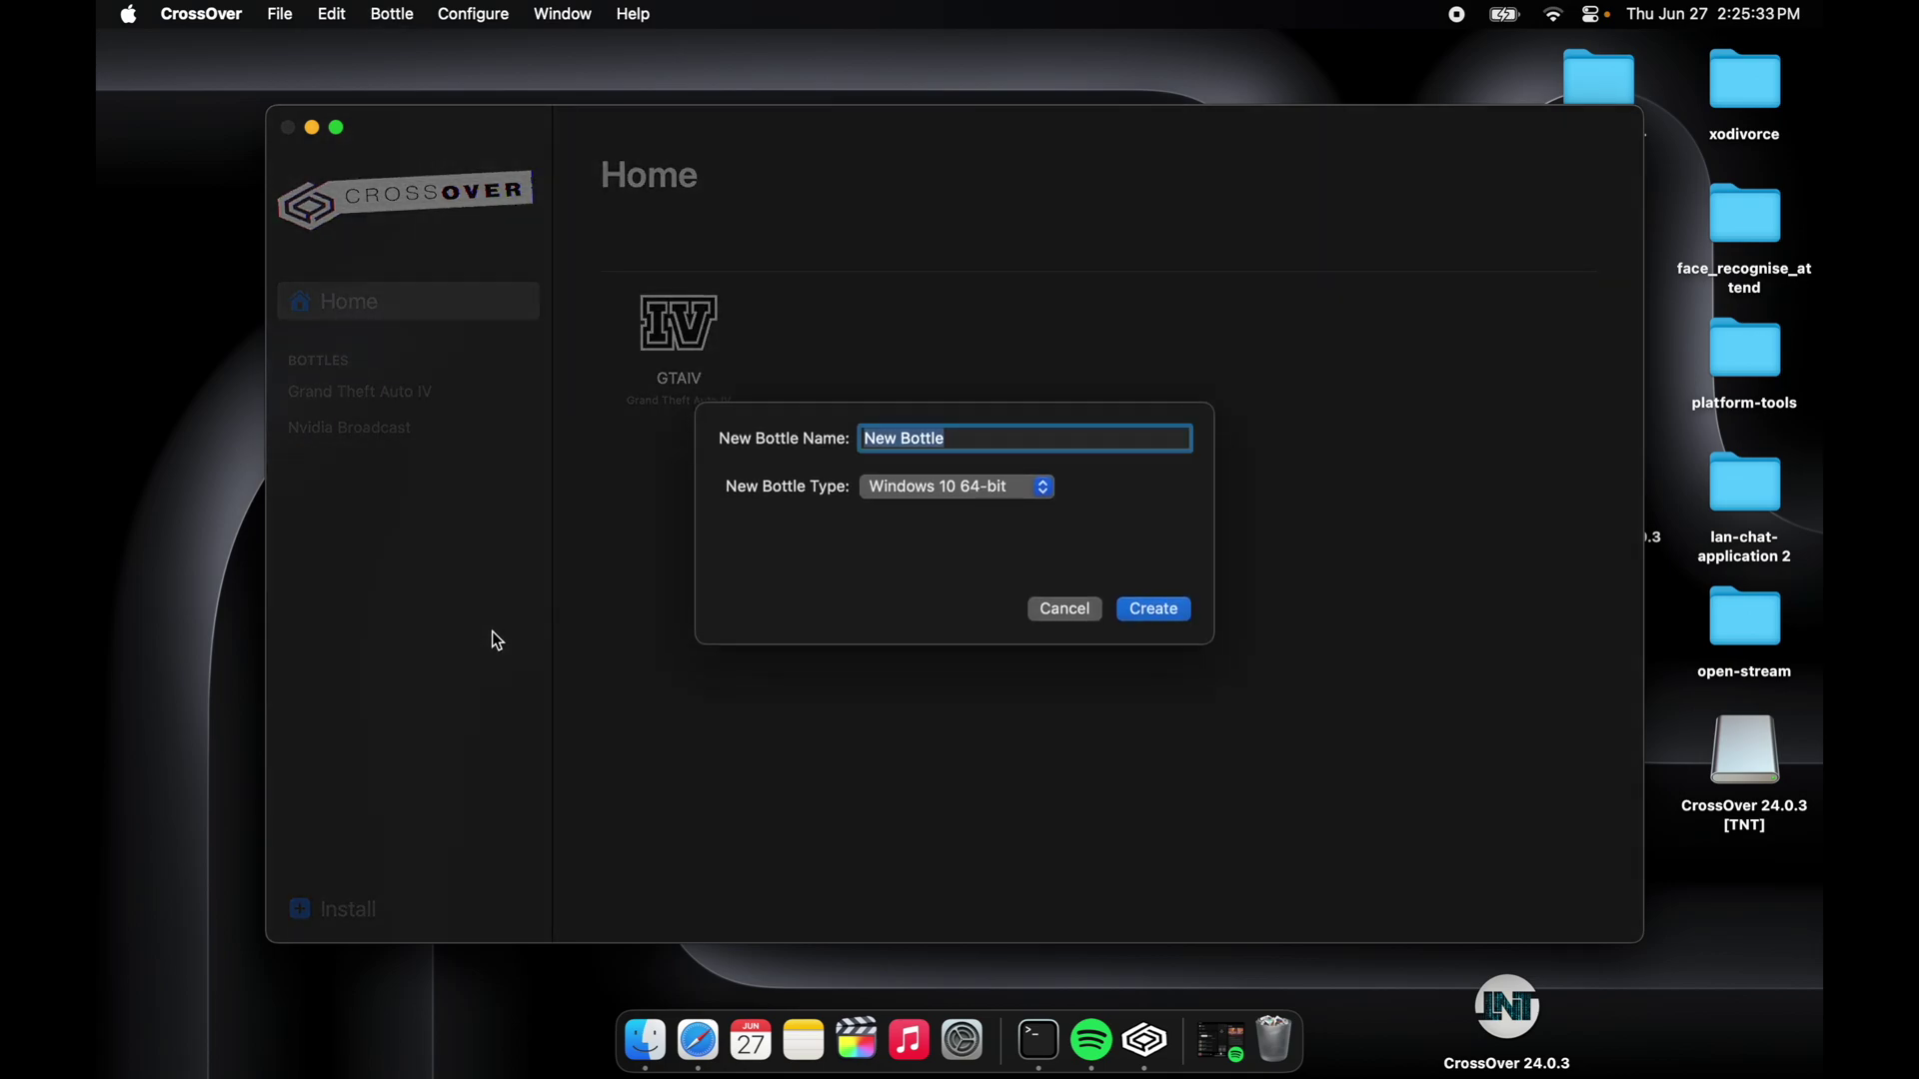
pyautogui.press('BackSpace')
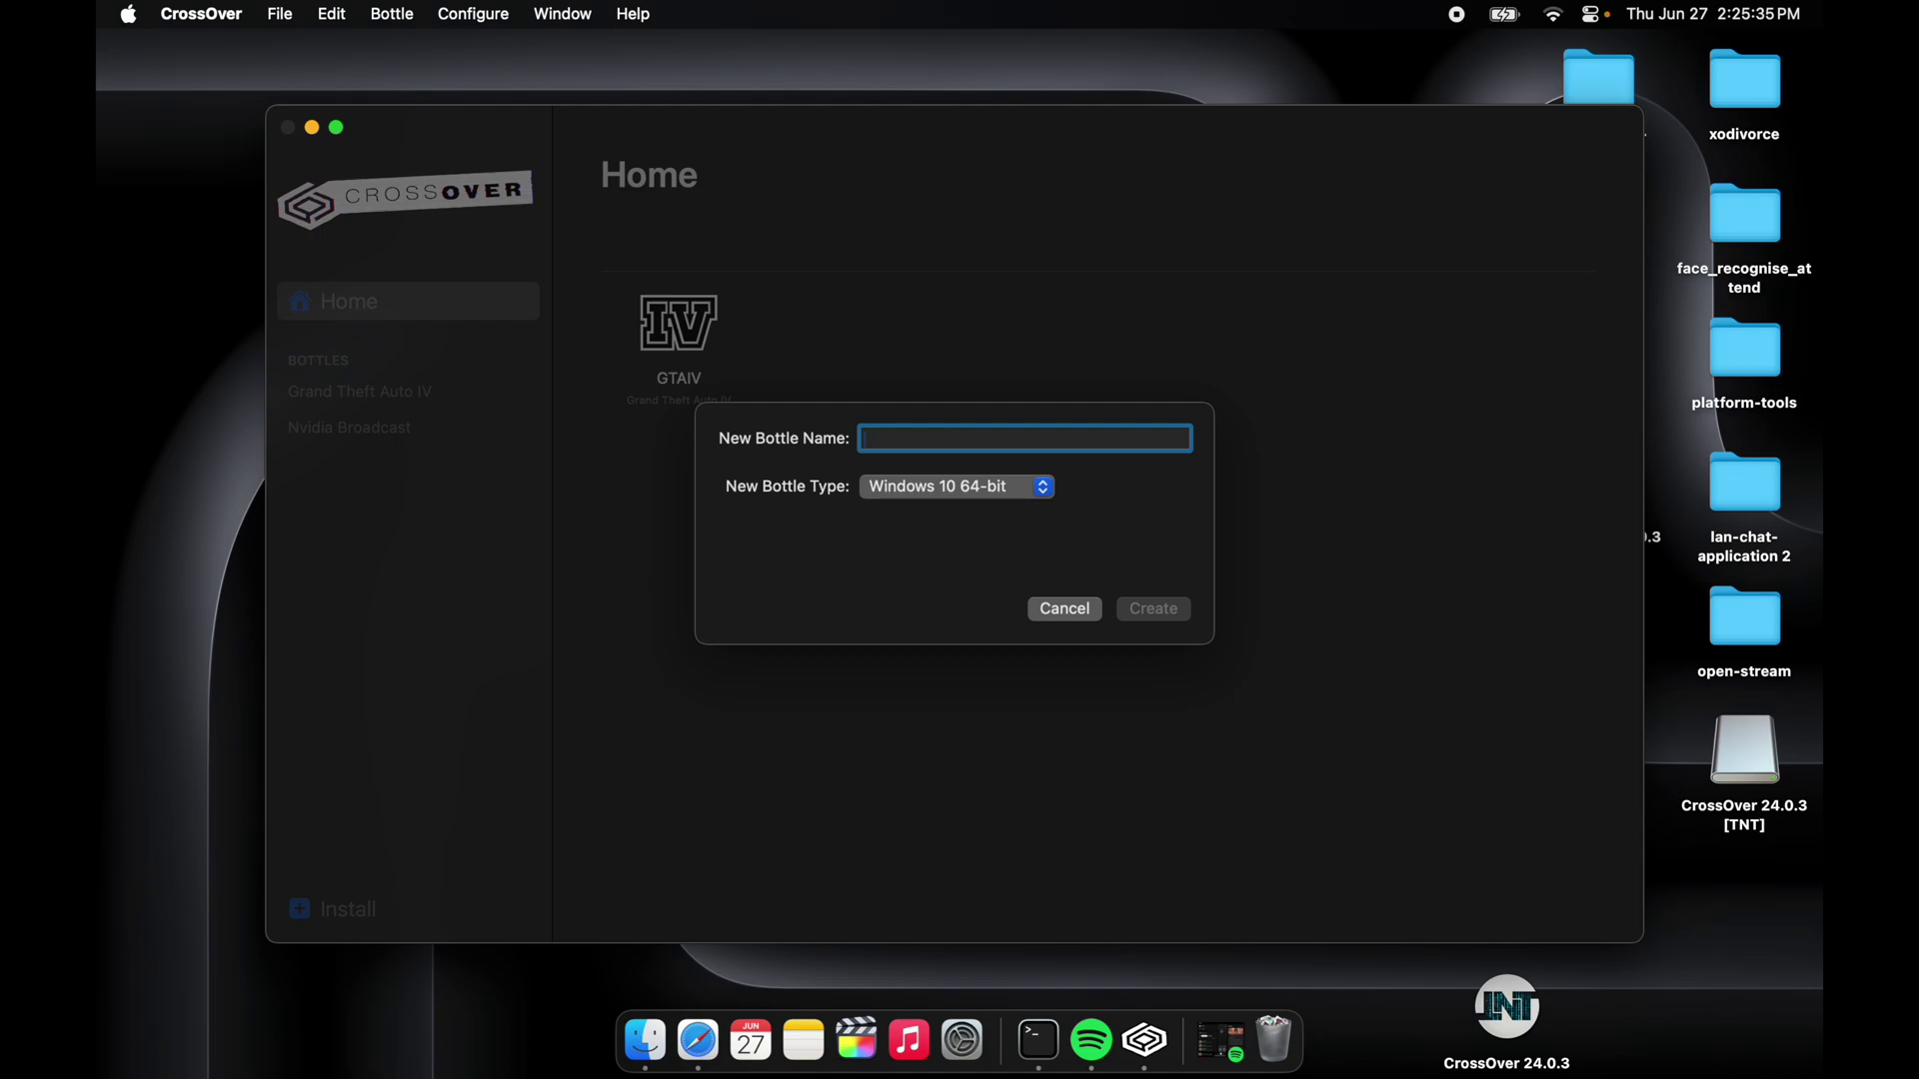
pyautogui.write('G')
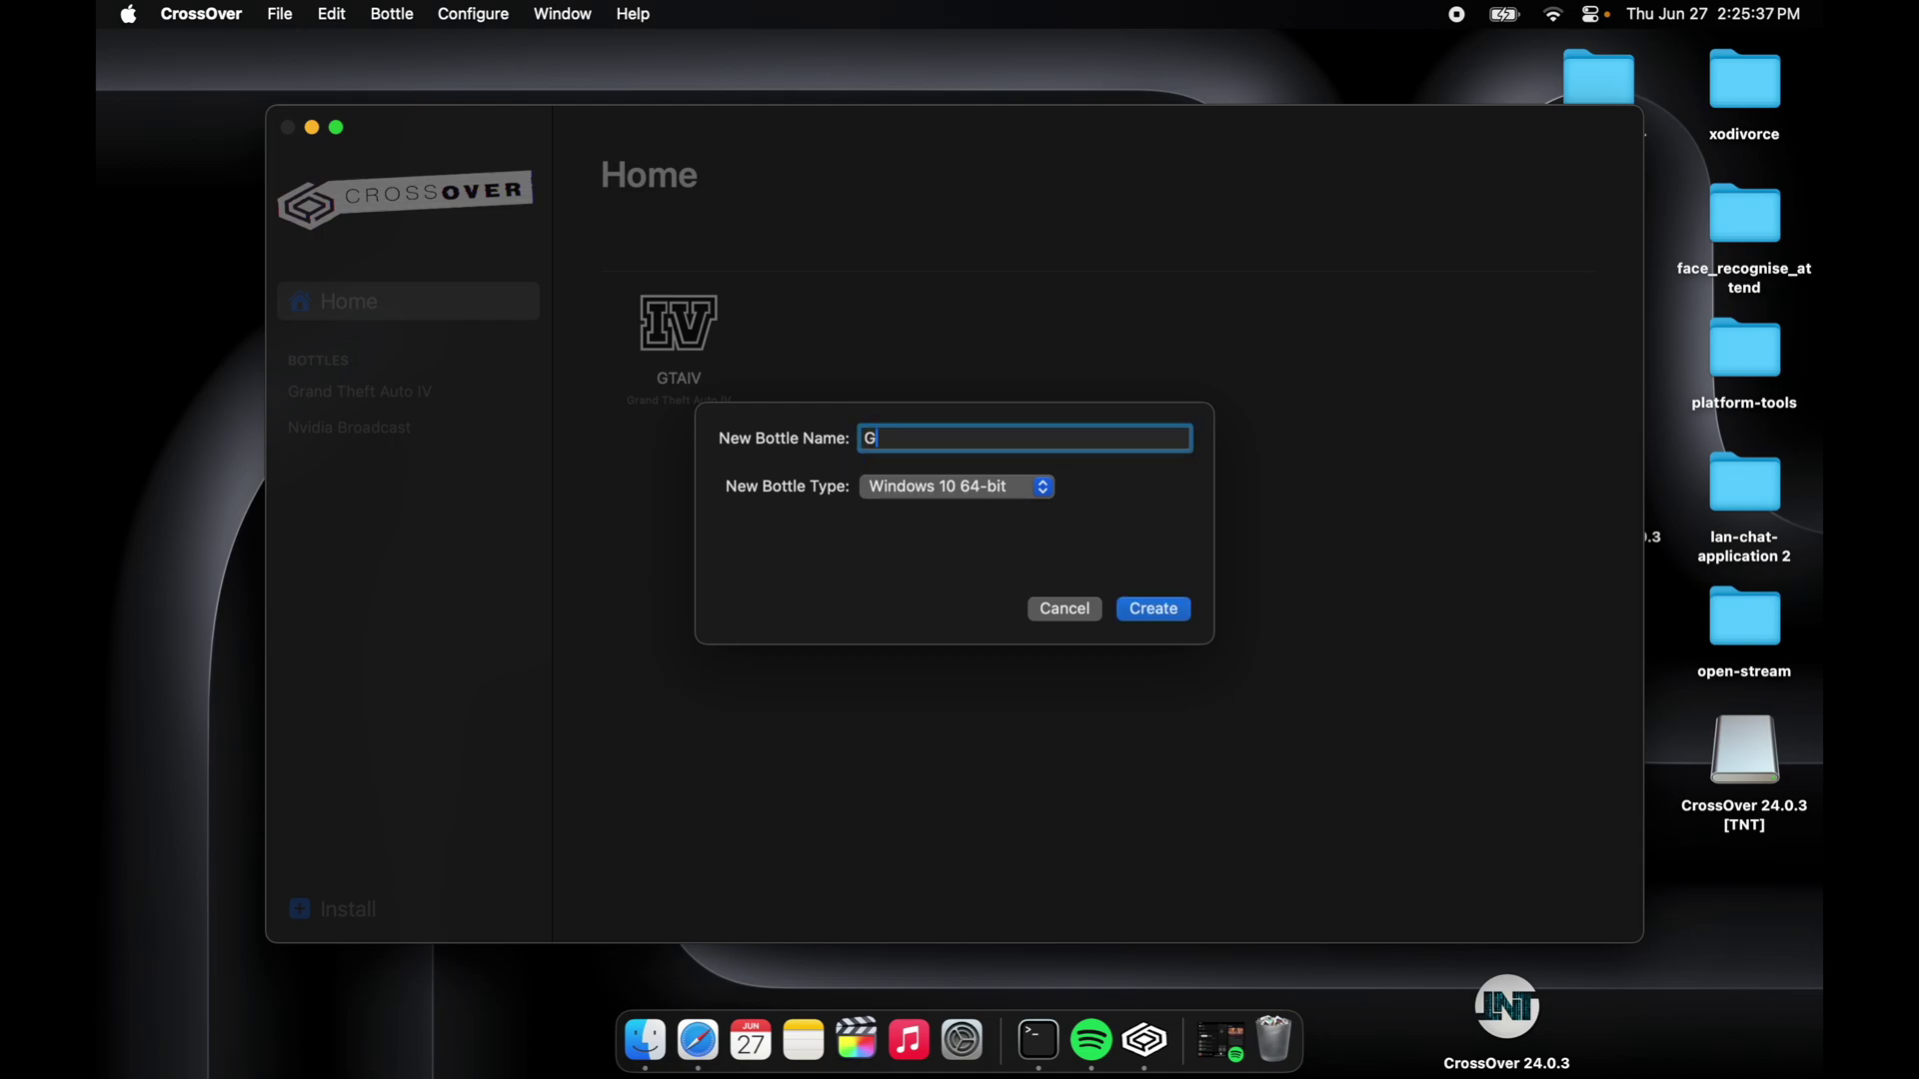
pyautogui.write('TA IV')
pyautogui.press('capslock')
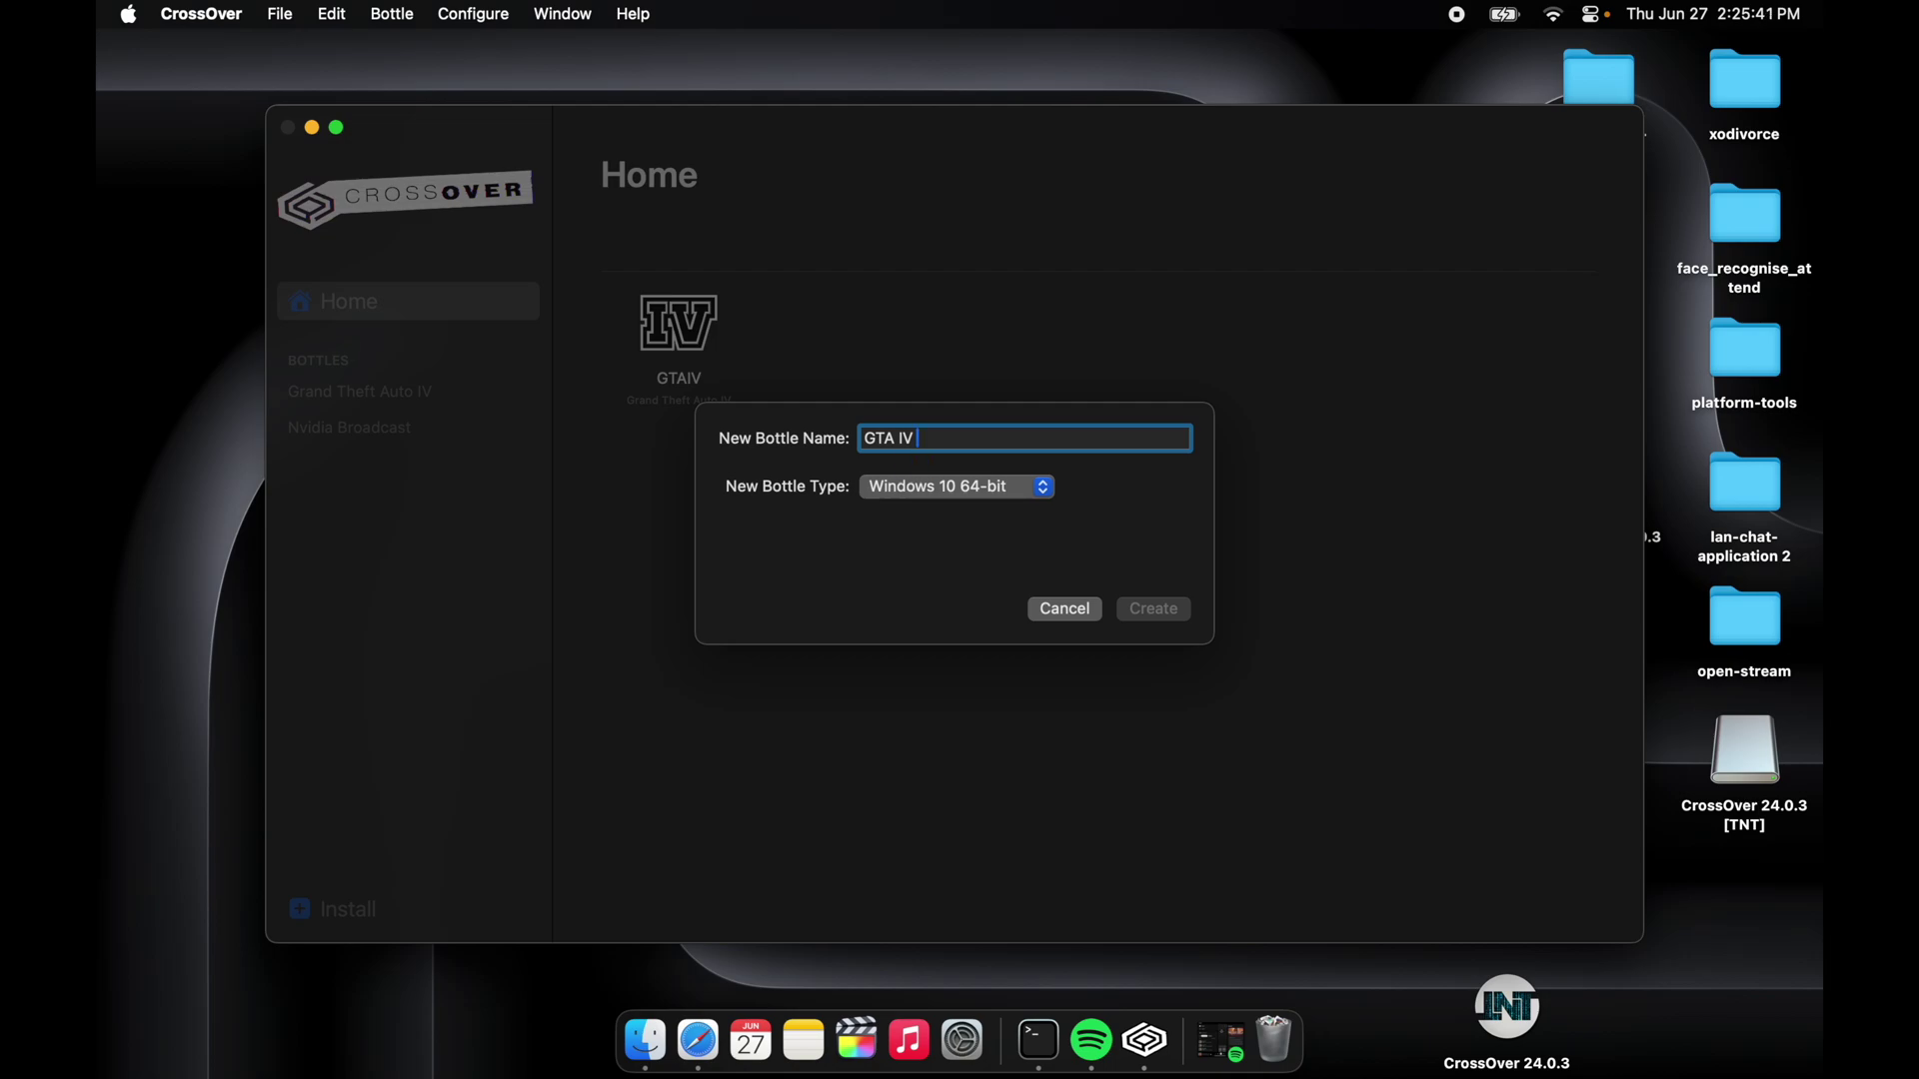
pyautogui.click(1043, 488)
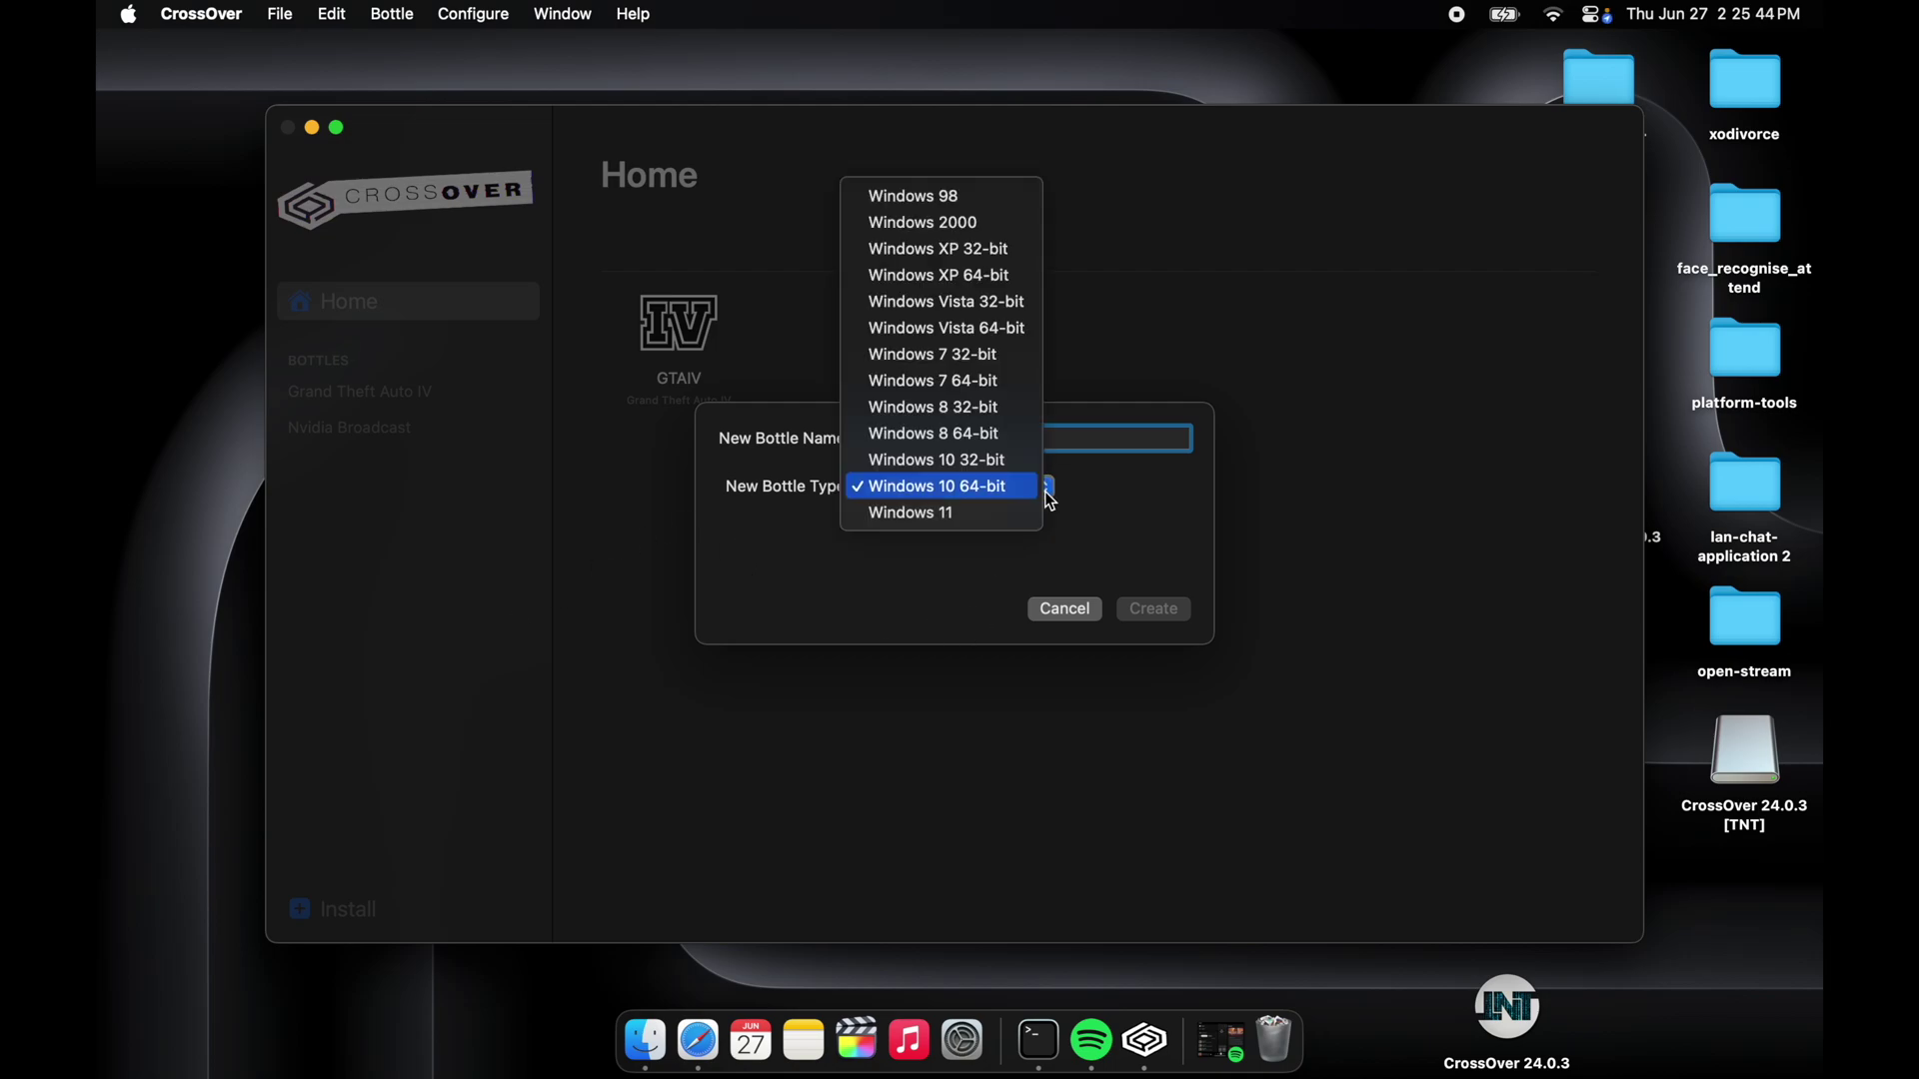
pyautogui.click(1017, 392)
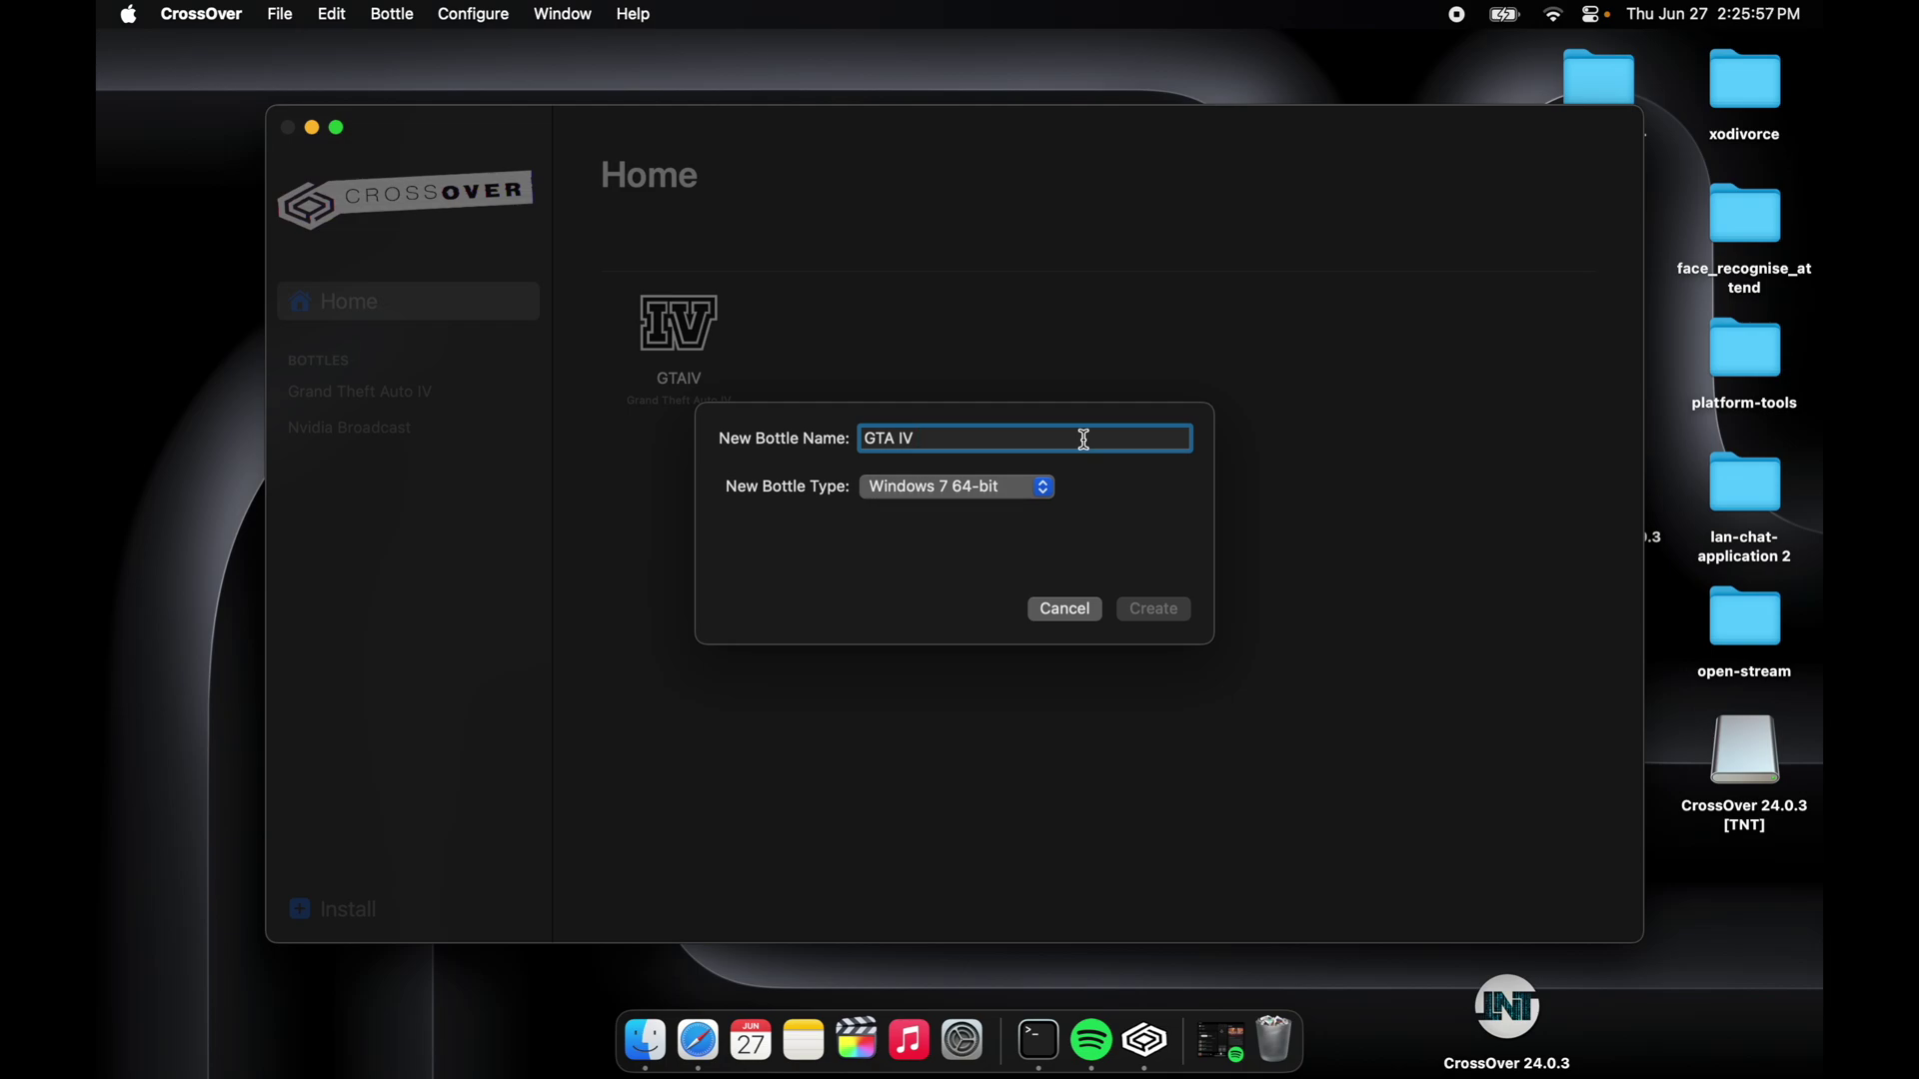
pyautogui.click(879, 437)
pyautogui.write('rand')
pyautogui.press('BackSpace')
pyautogui.press('BackSpace')
pyautogui.press('BackSpace')
pyautogui.press('BackSpace')
pyautogui.press('BackSpace')
pyautogui.press('BackSpace')
pyautogui.click(1043, 487)
pyautogui.click(1019, 561)
pyautogui.click(1071, 610)
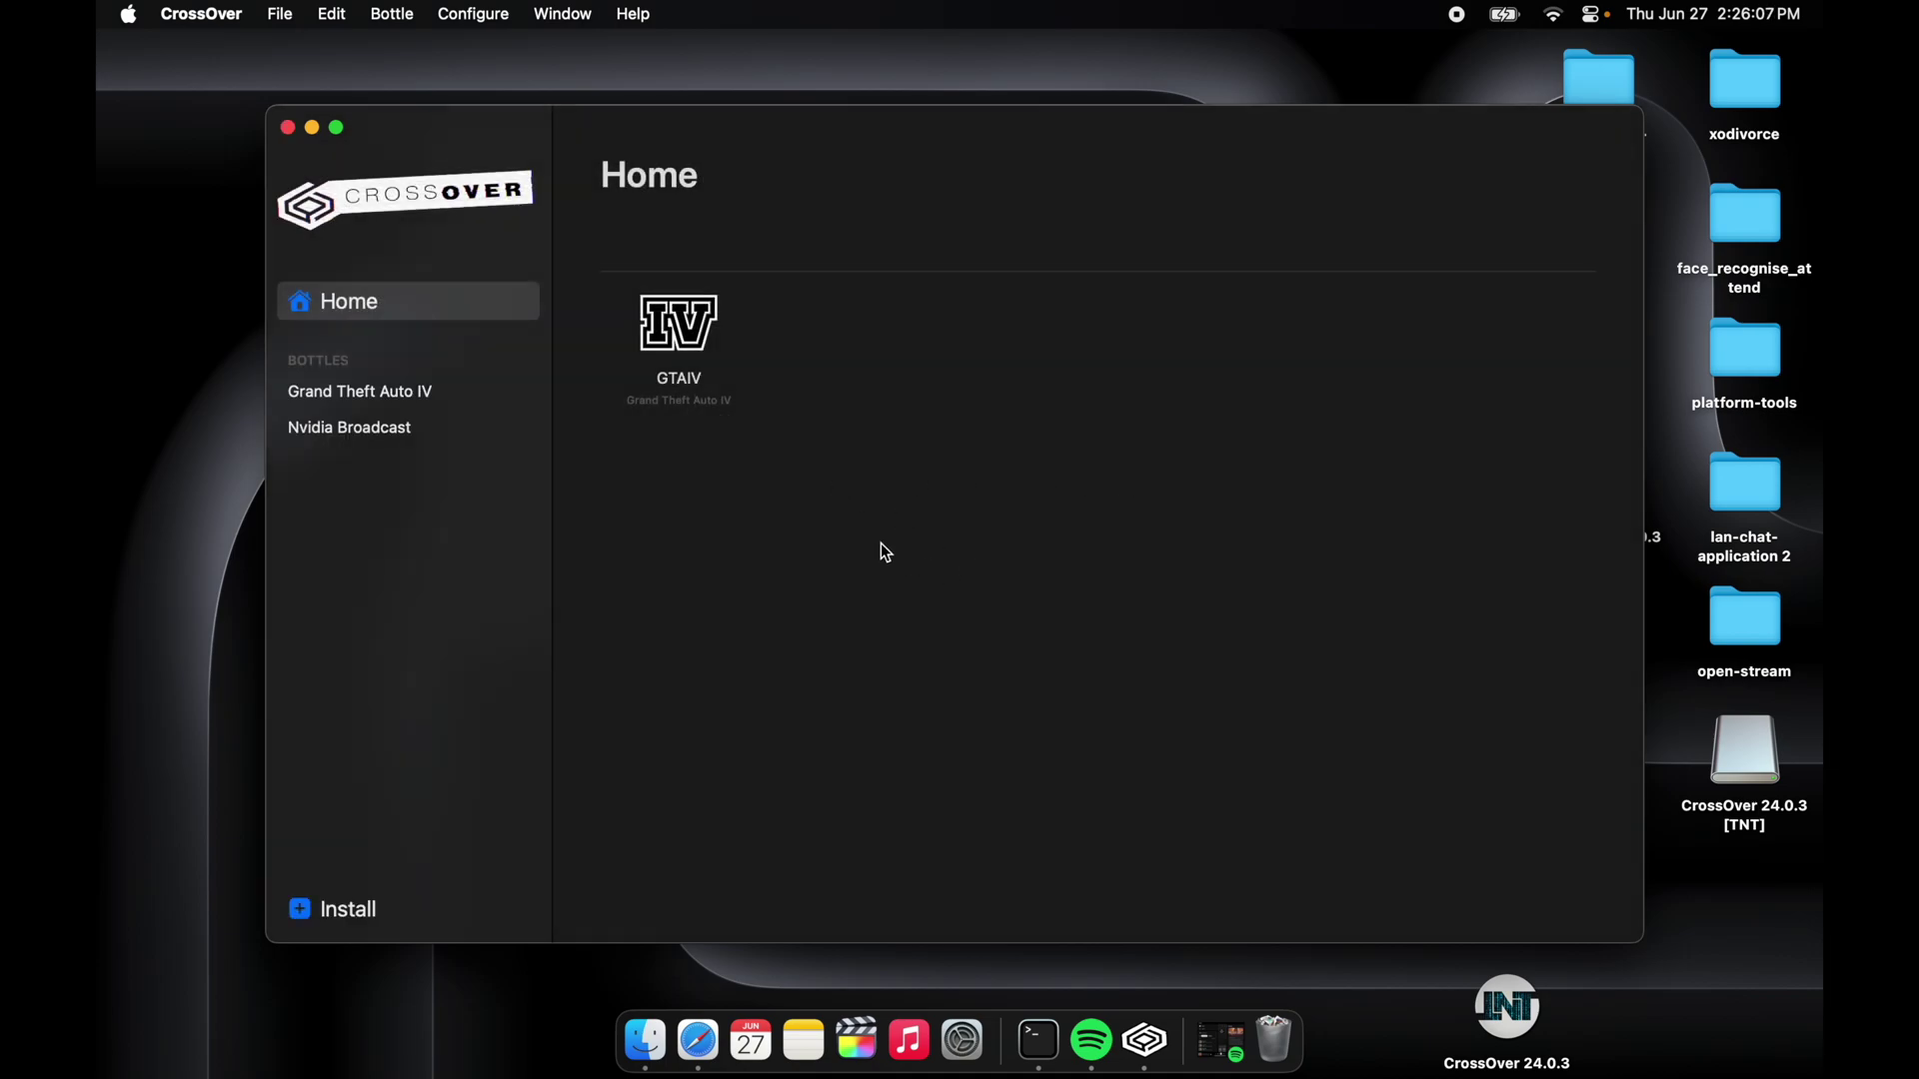
# - Start a new bottle and name it GTA IV
pyautogui.press('super+n')
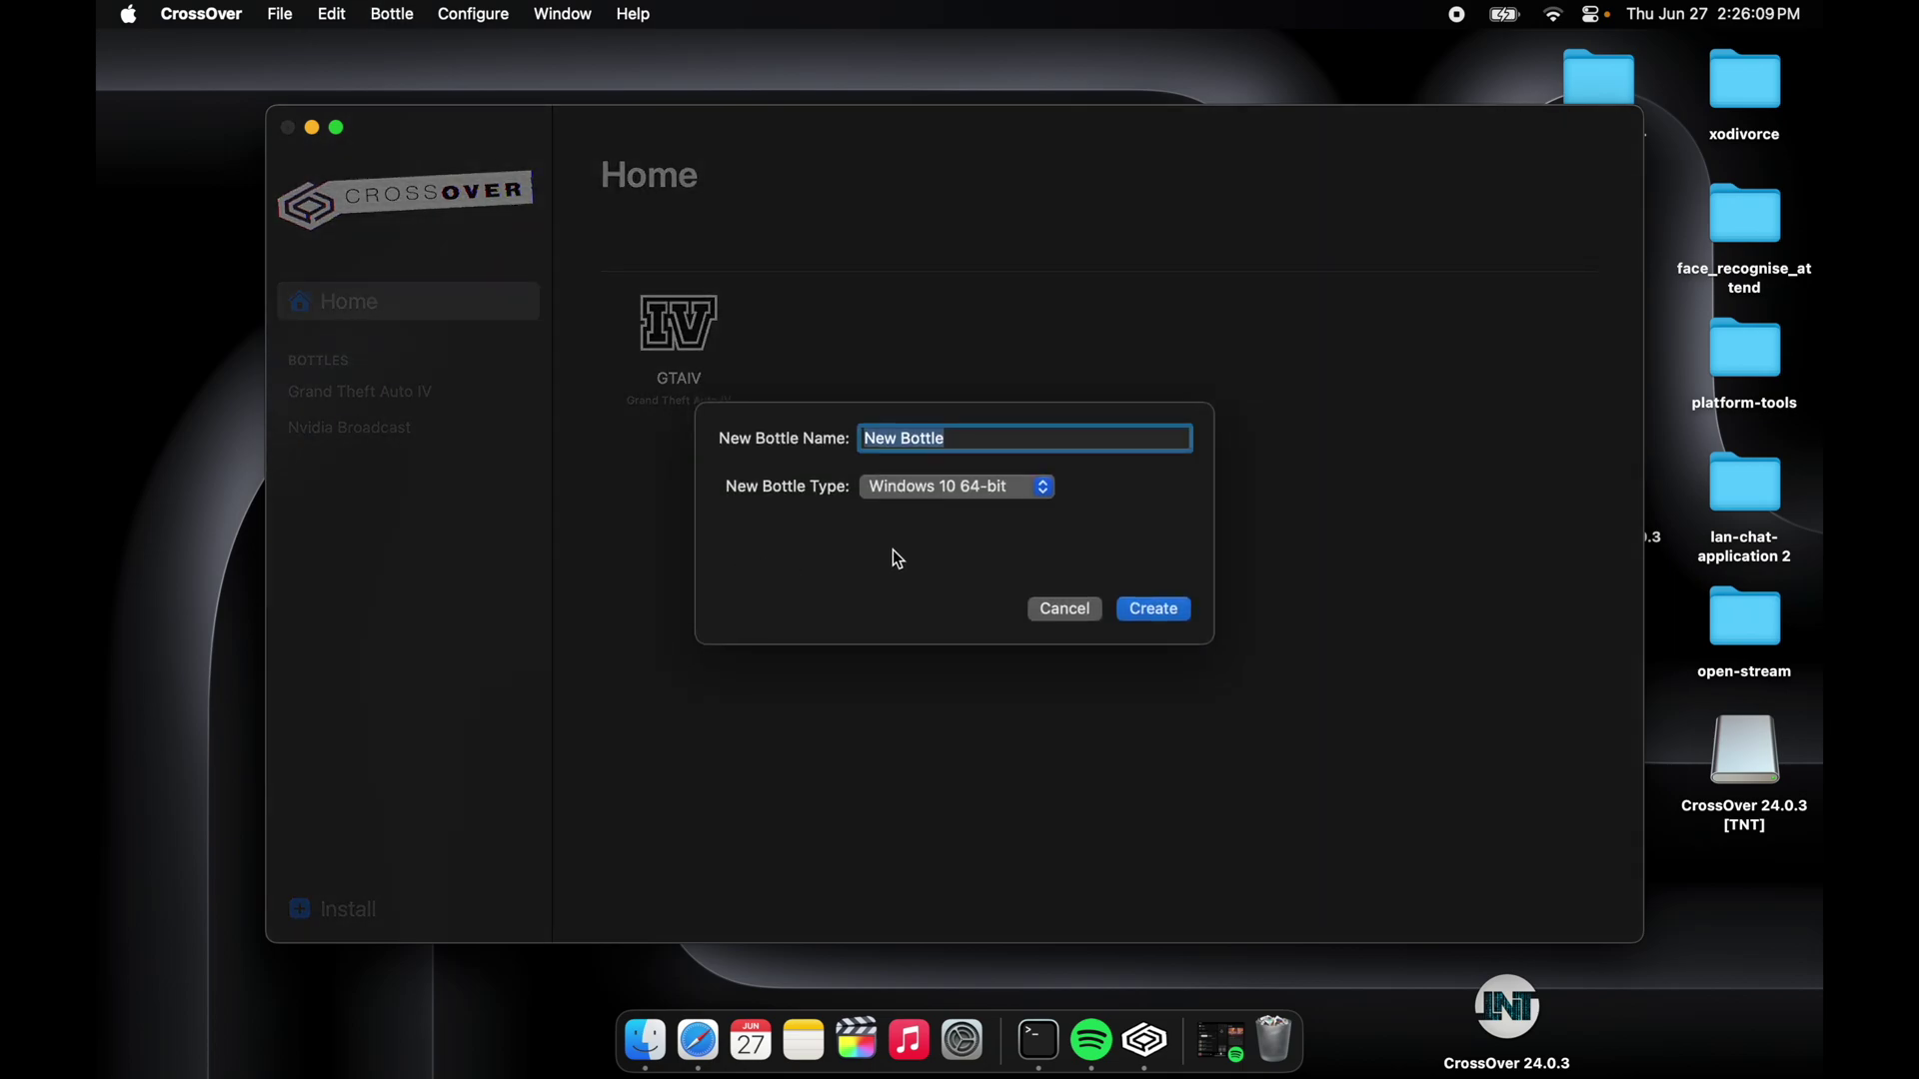
pyautogui.press('BackSpace')
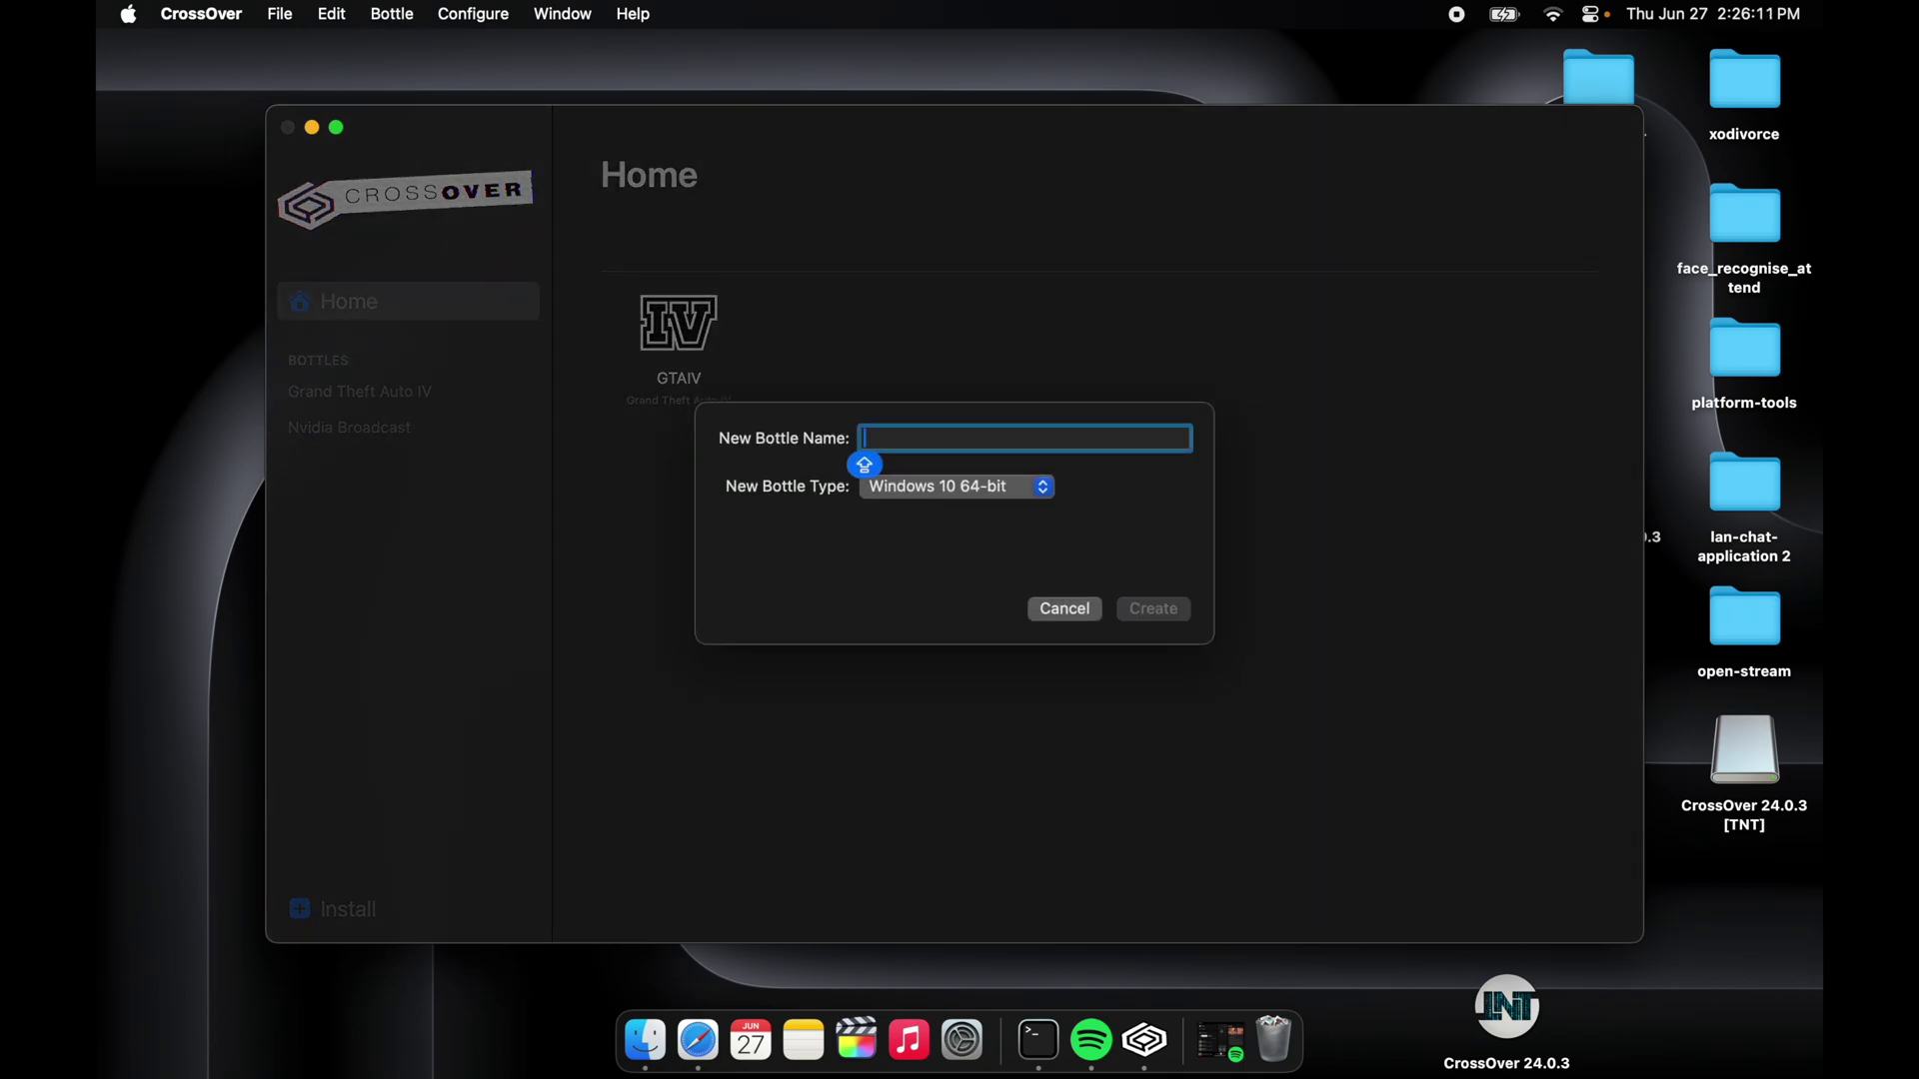
pyautogui.write('GTA')
pyautogui.press('capslock')
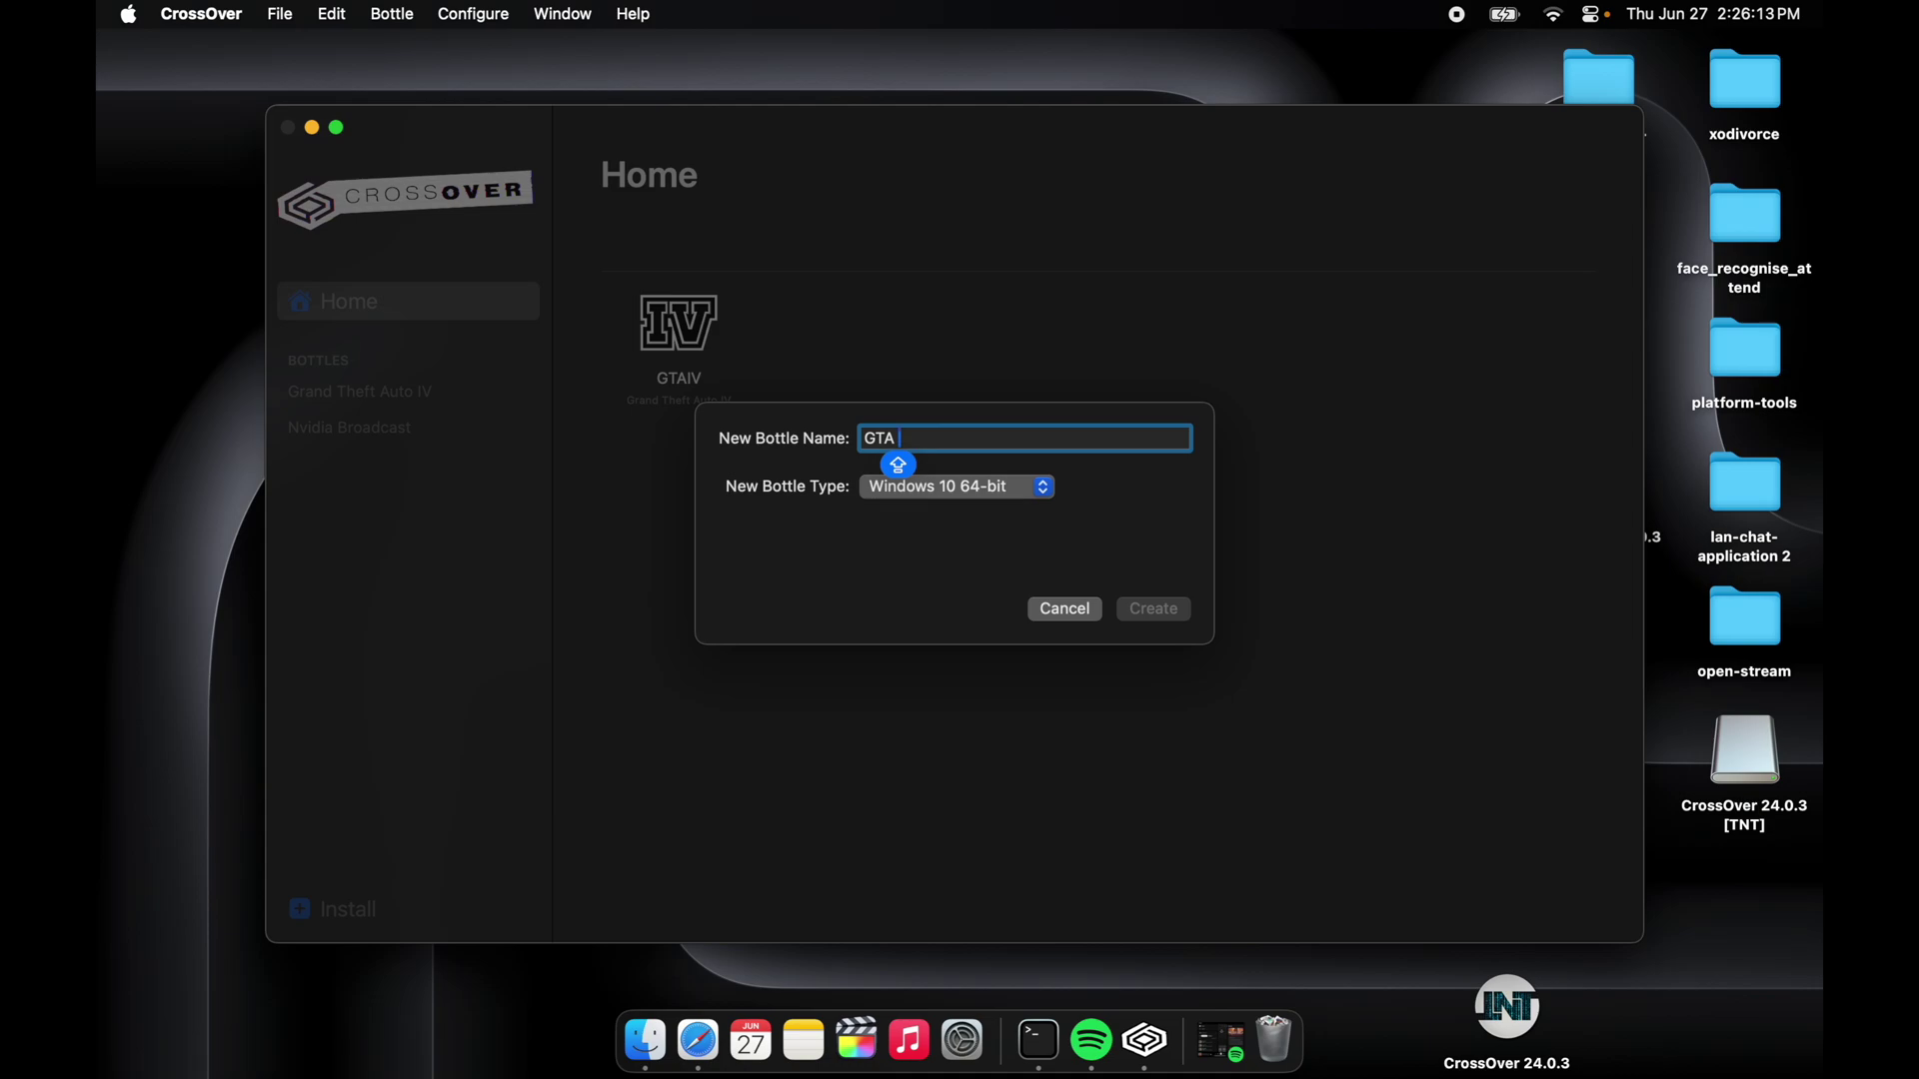
pyautogui.press('BackSpace')
pyautogui.write('u')
pyautogui.press('BackSpace')
pyautogui.write('IV')
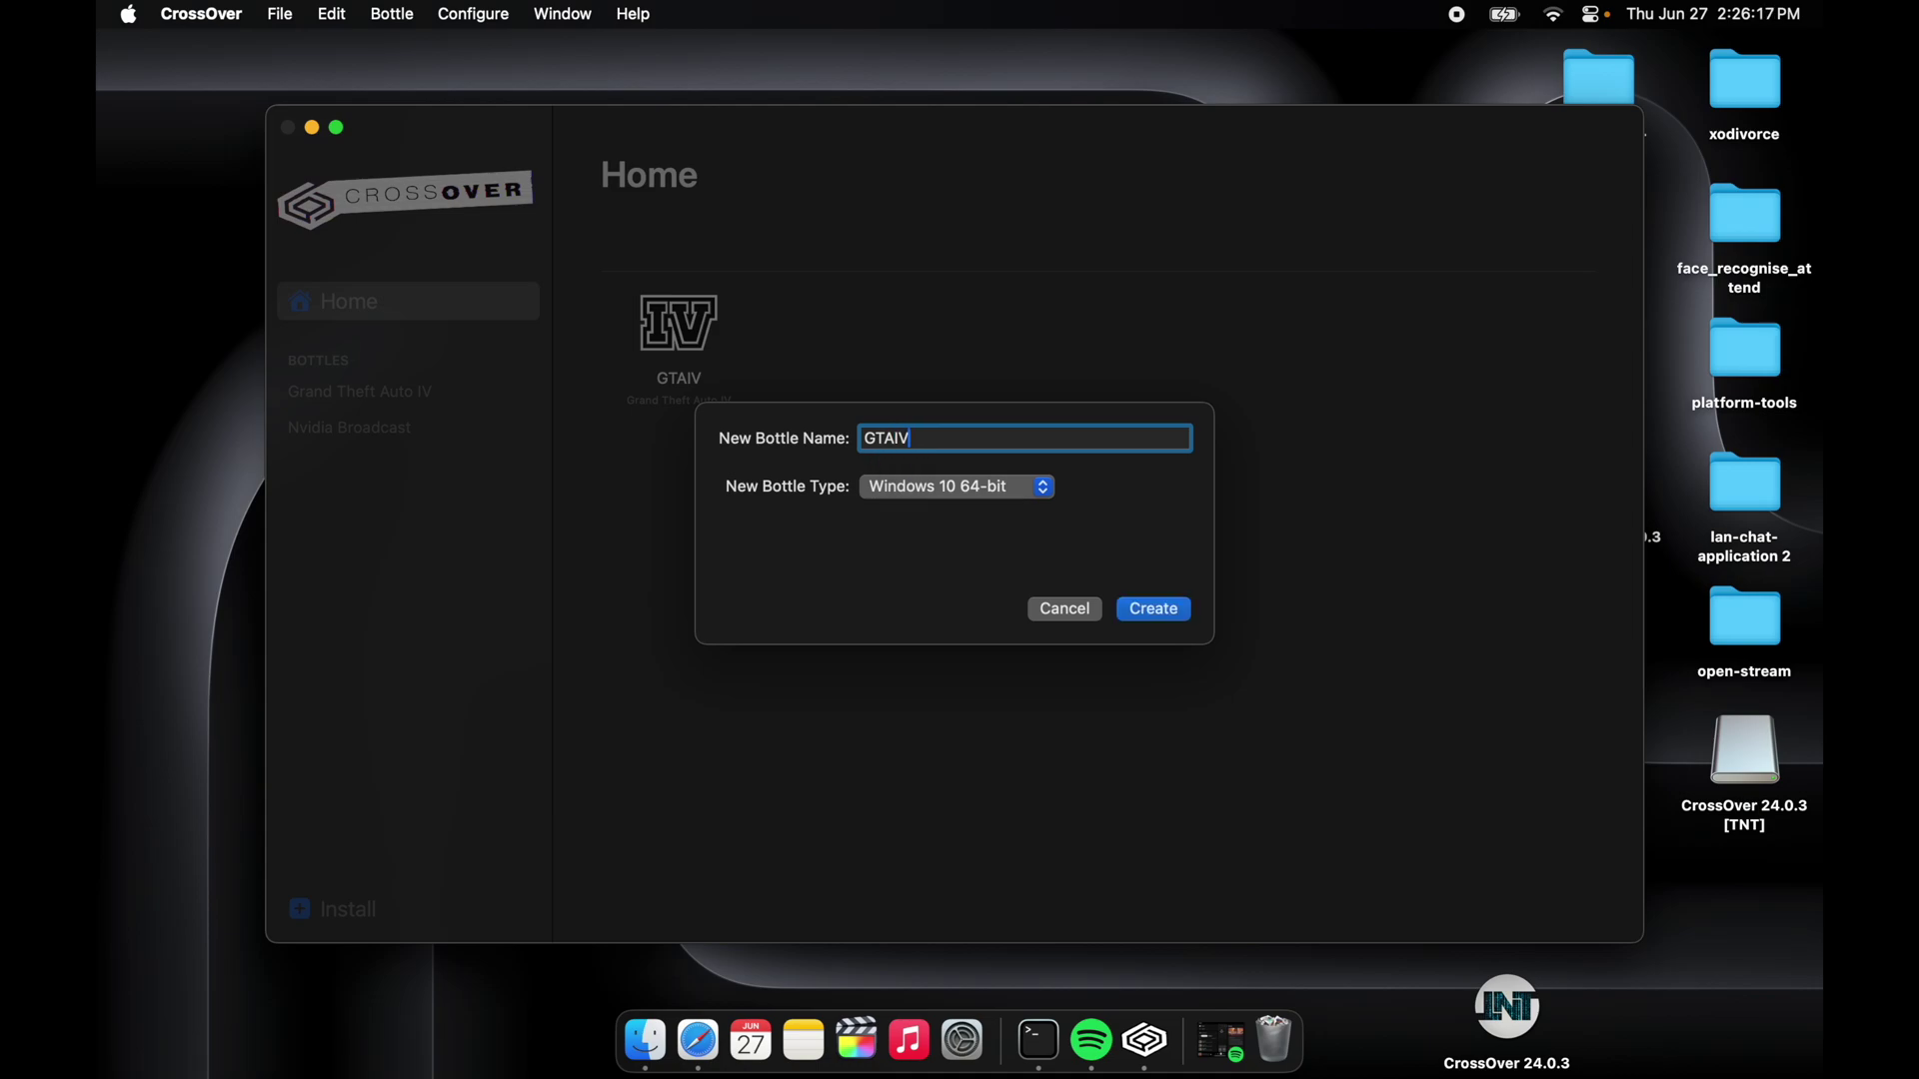
pyautogui.press('BackSpace')
# - Set the bottle type to Windows 7 64-bit, create it, and allow Documents and Downloads access
pyautogui.click(1043, 487)
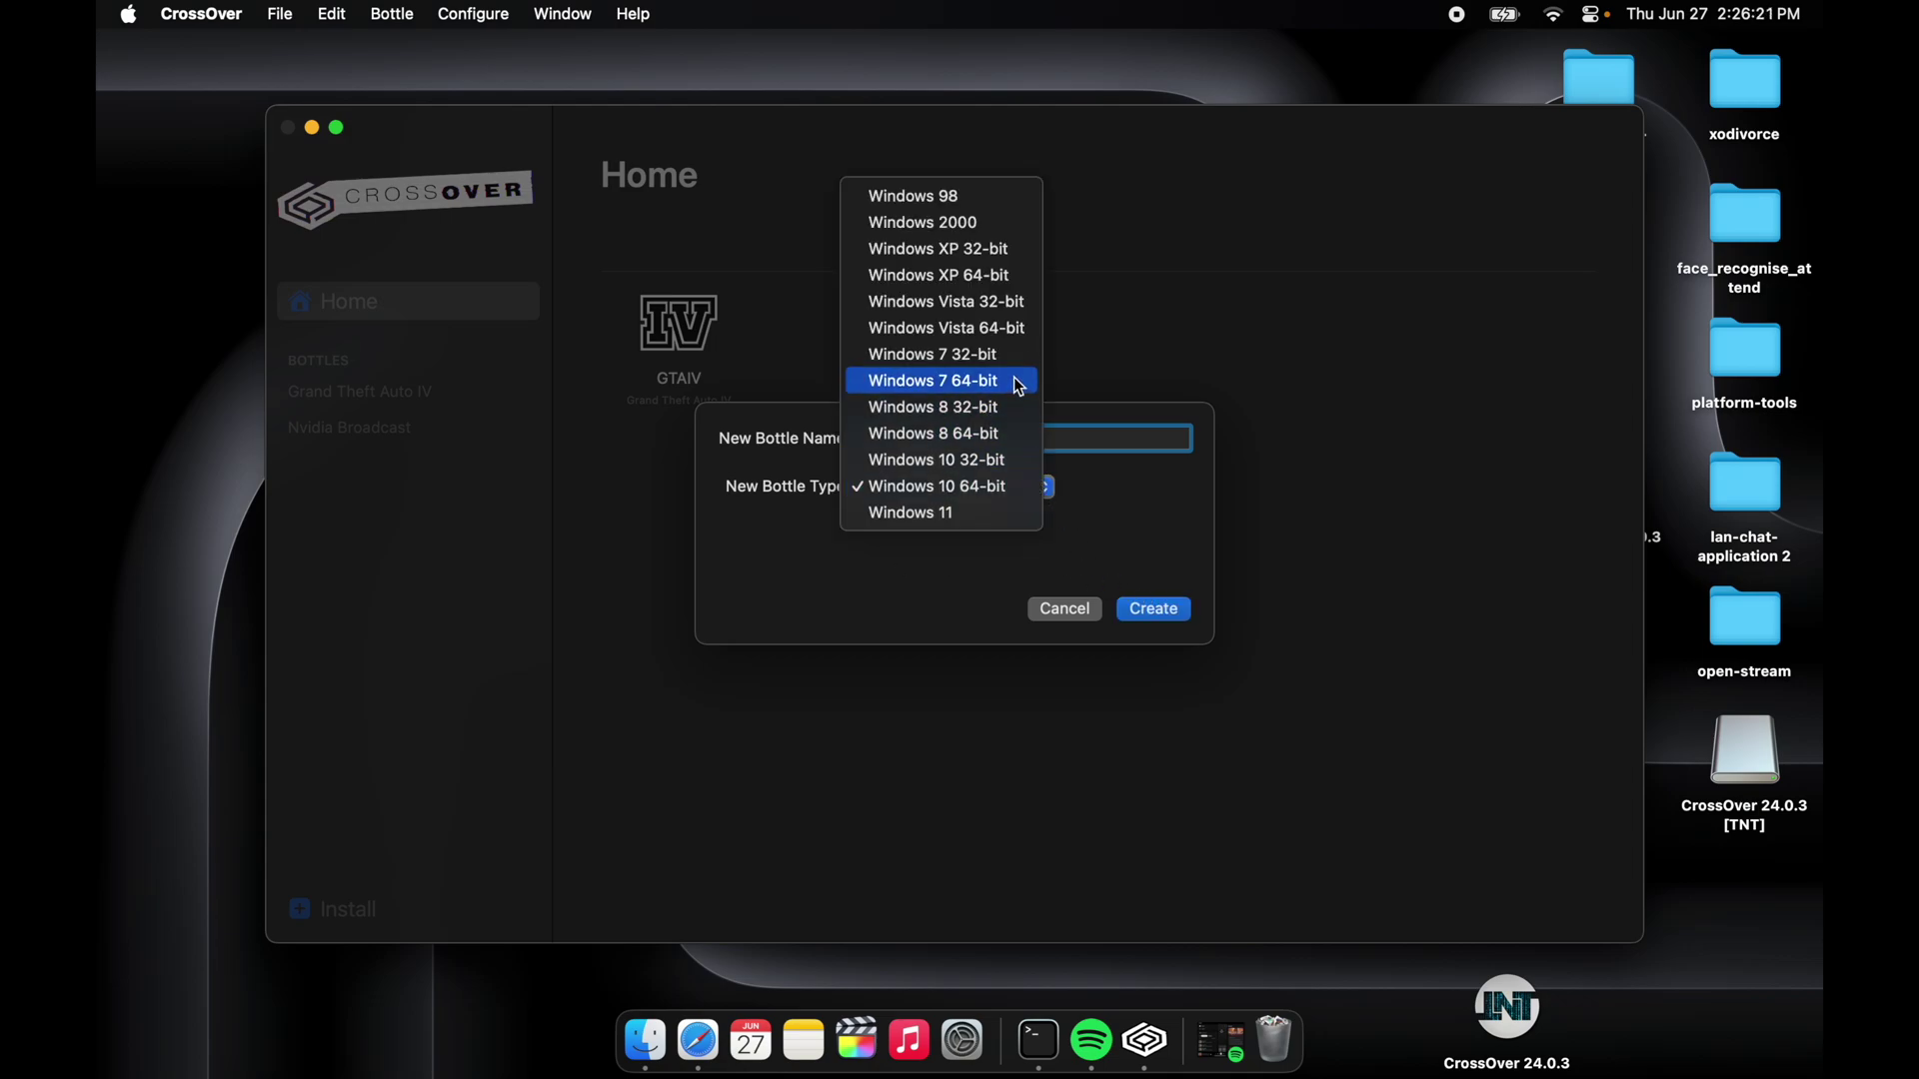
pyautogui.click(1018, 387)
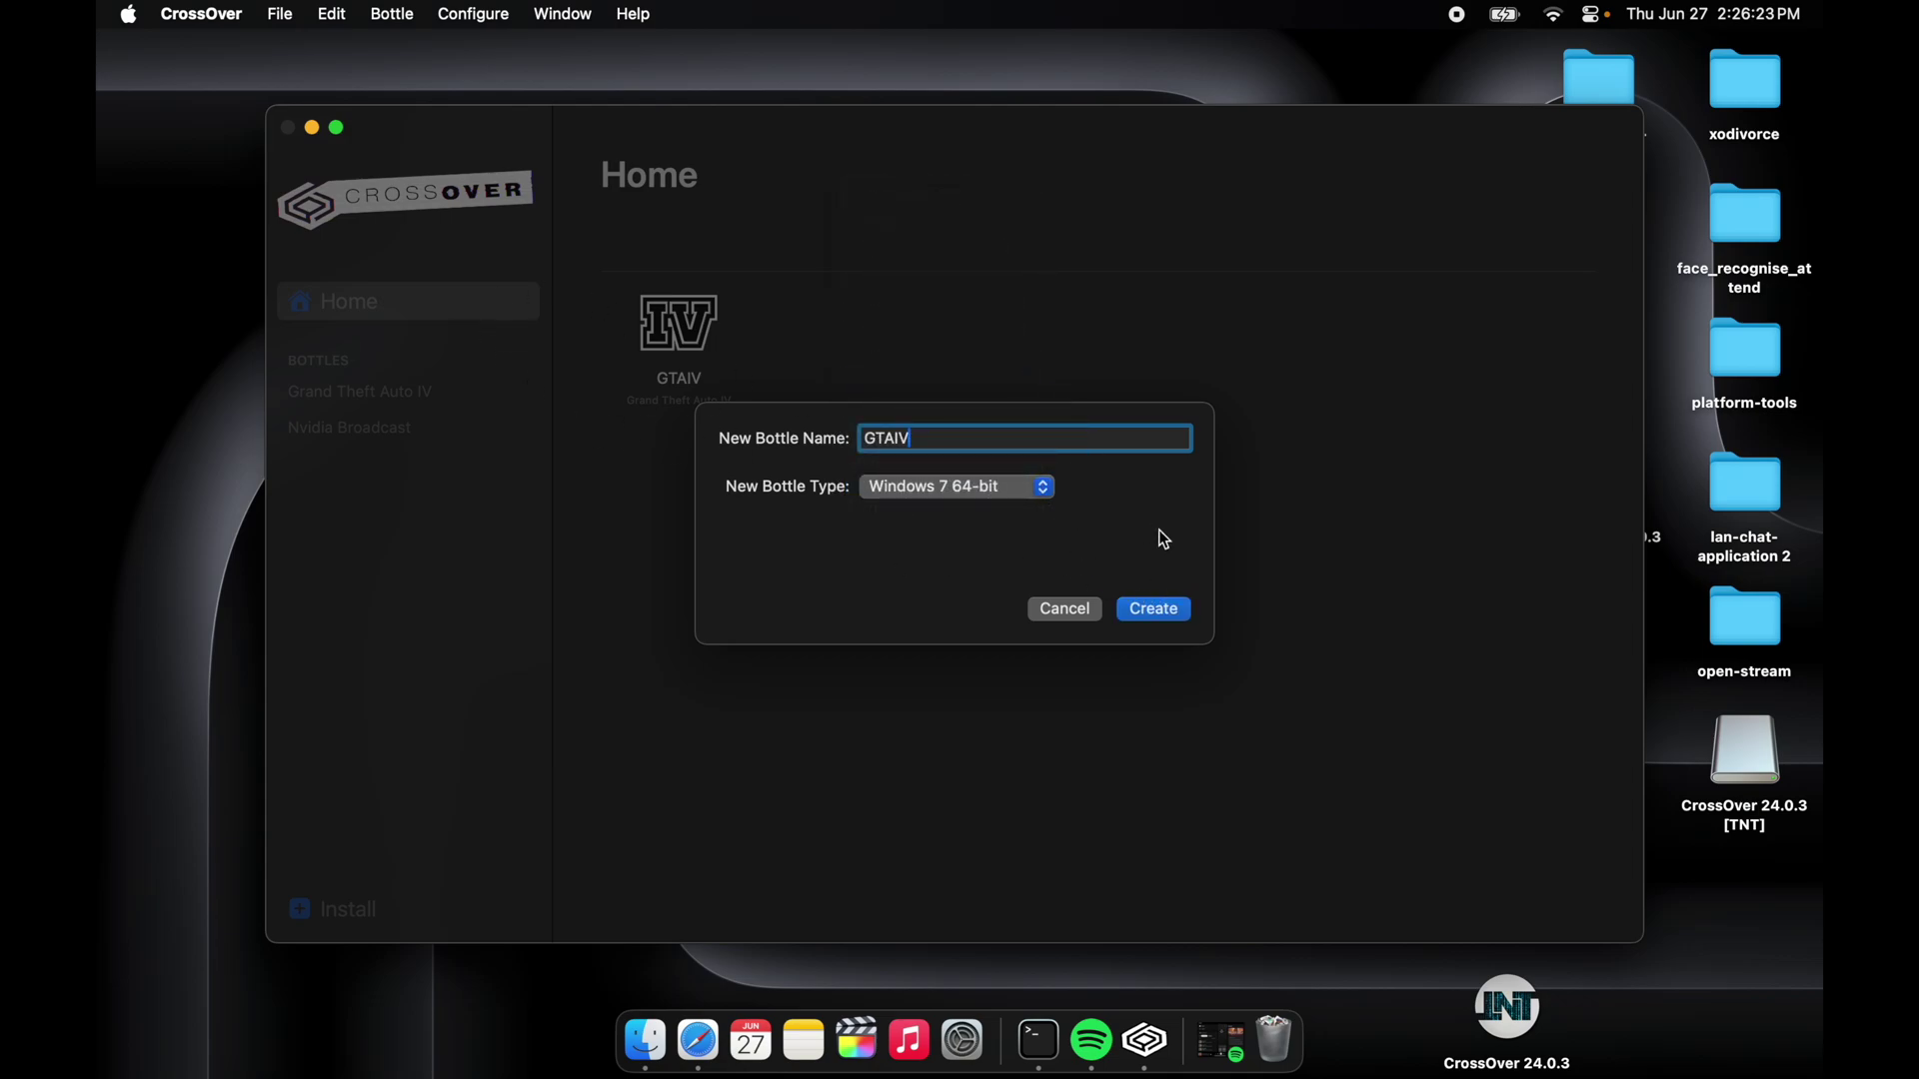
pyautogui.click(897, 440)
pyautogui.click(1160, 610)
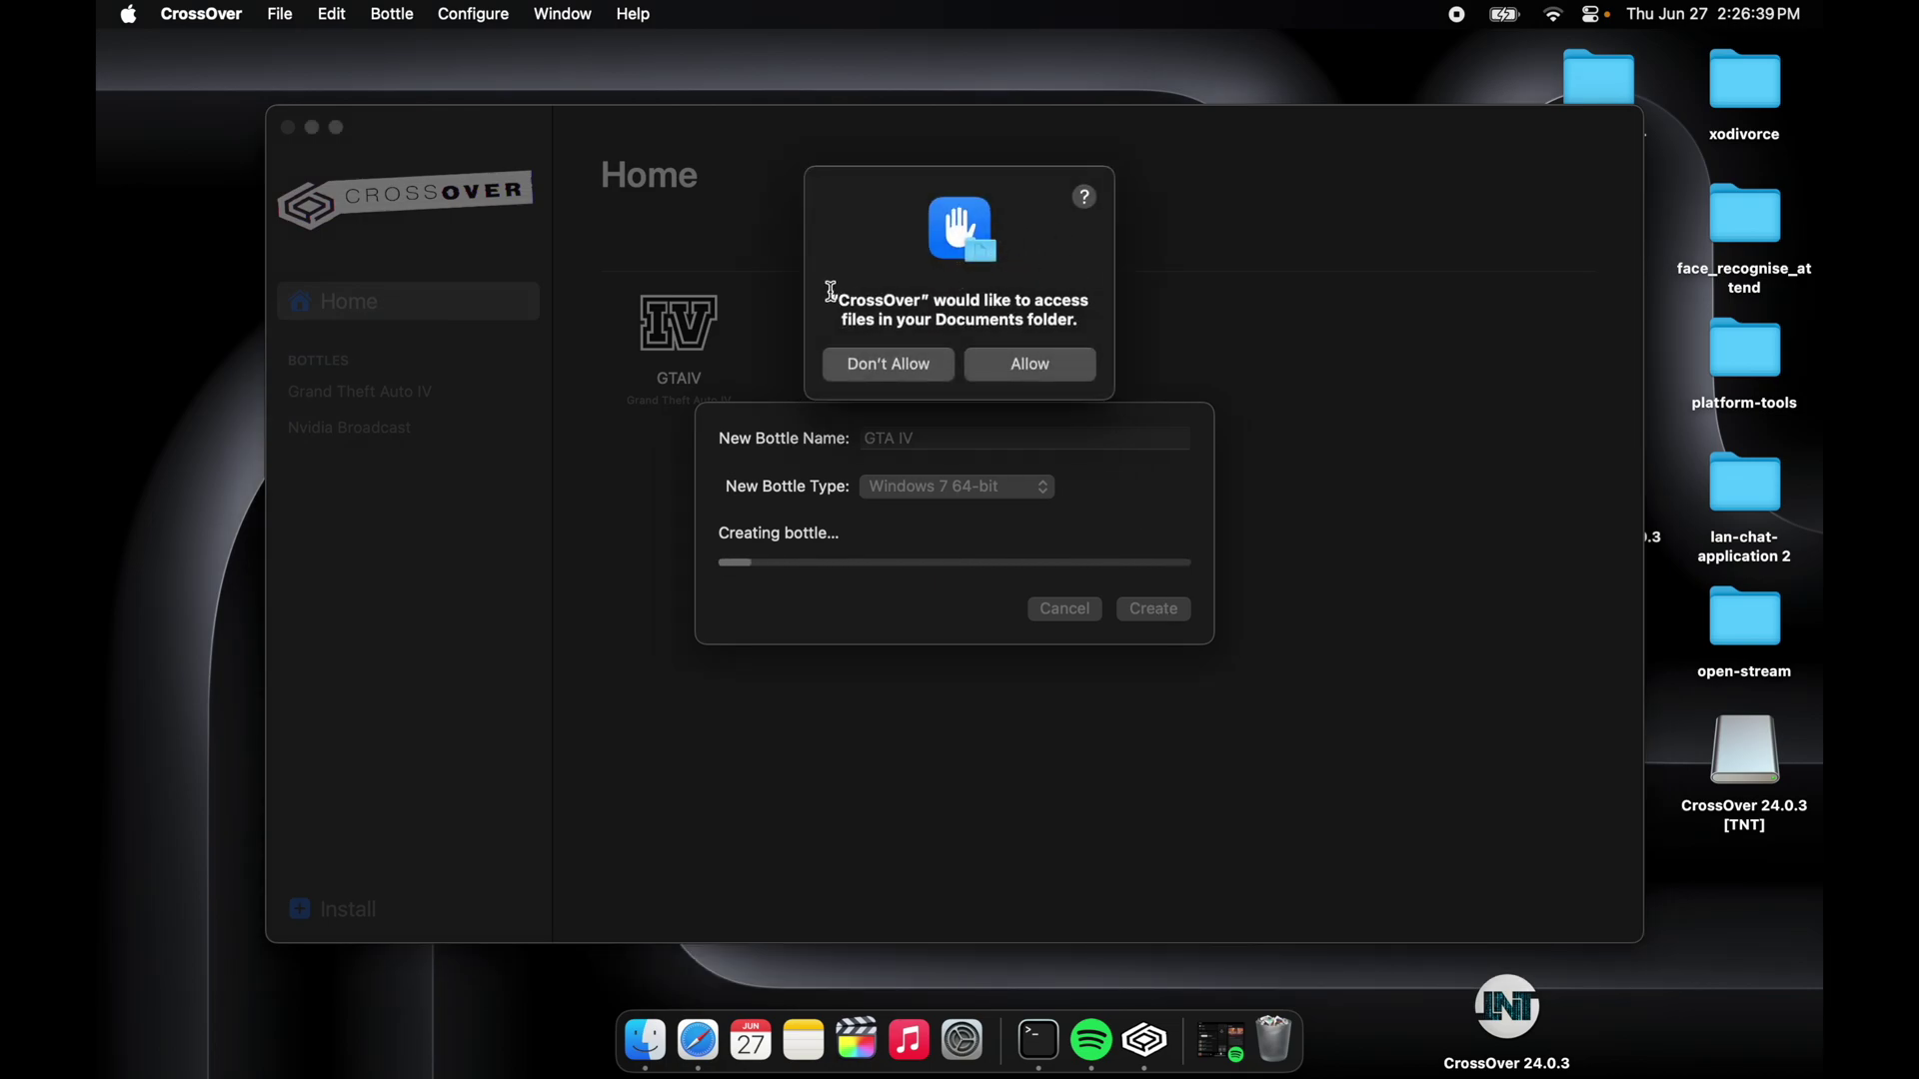
pyautogui.click(1047, 362)
pyautogui.click(1029, 366)
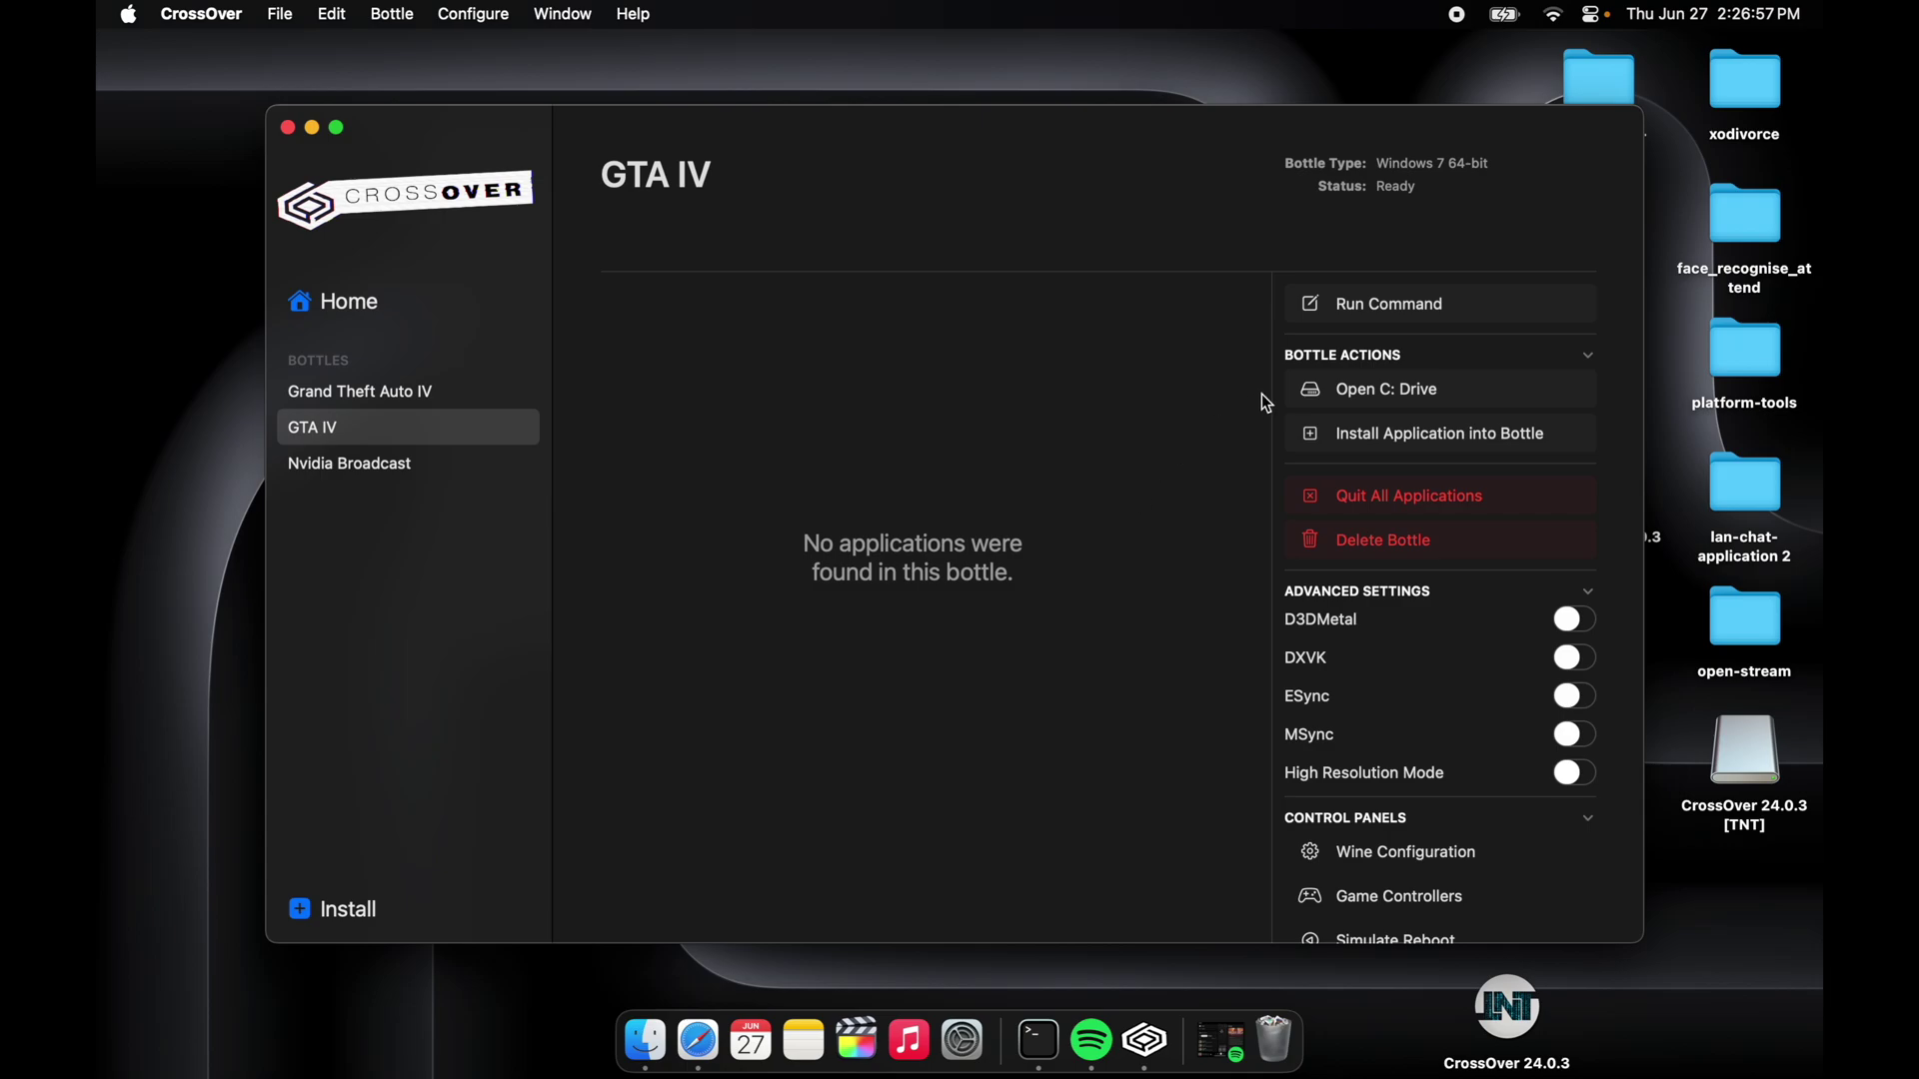
# - Open the GTA IV bottle's C: drive, then Documents > Grand Theft Auto IV in Finder
pyautogui.click(1360, 407)
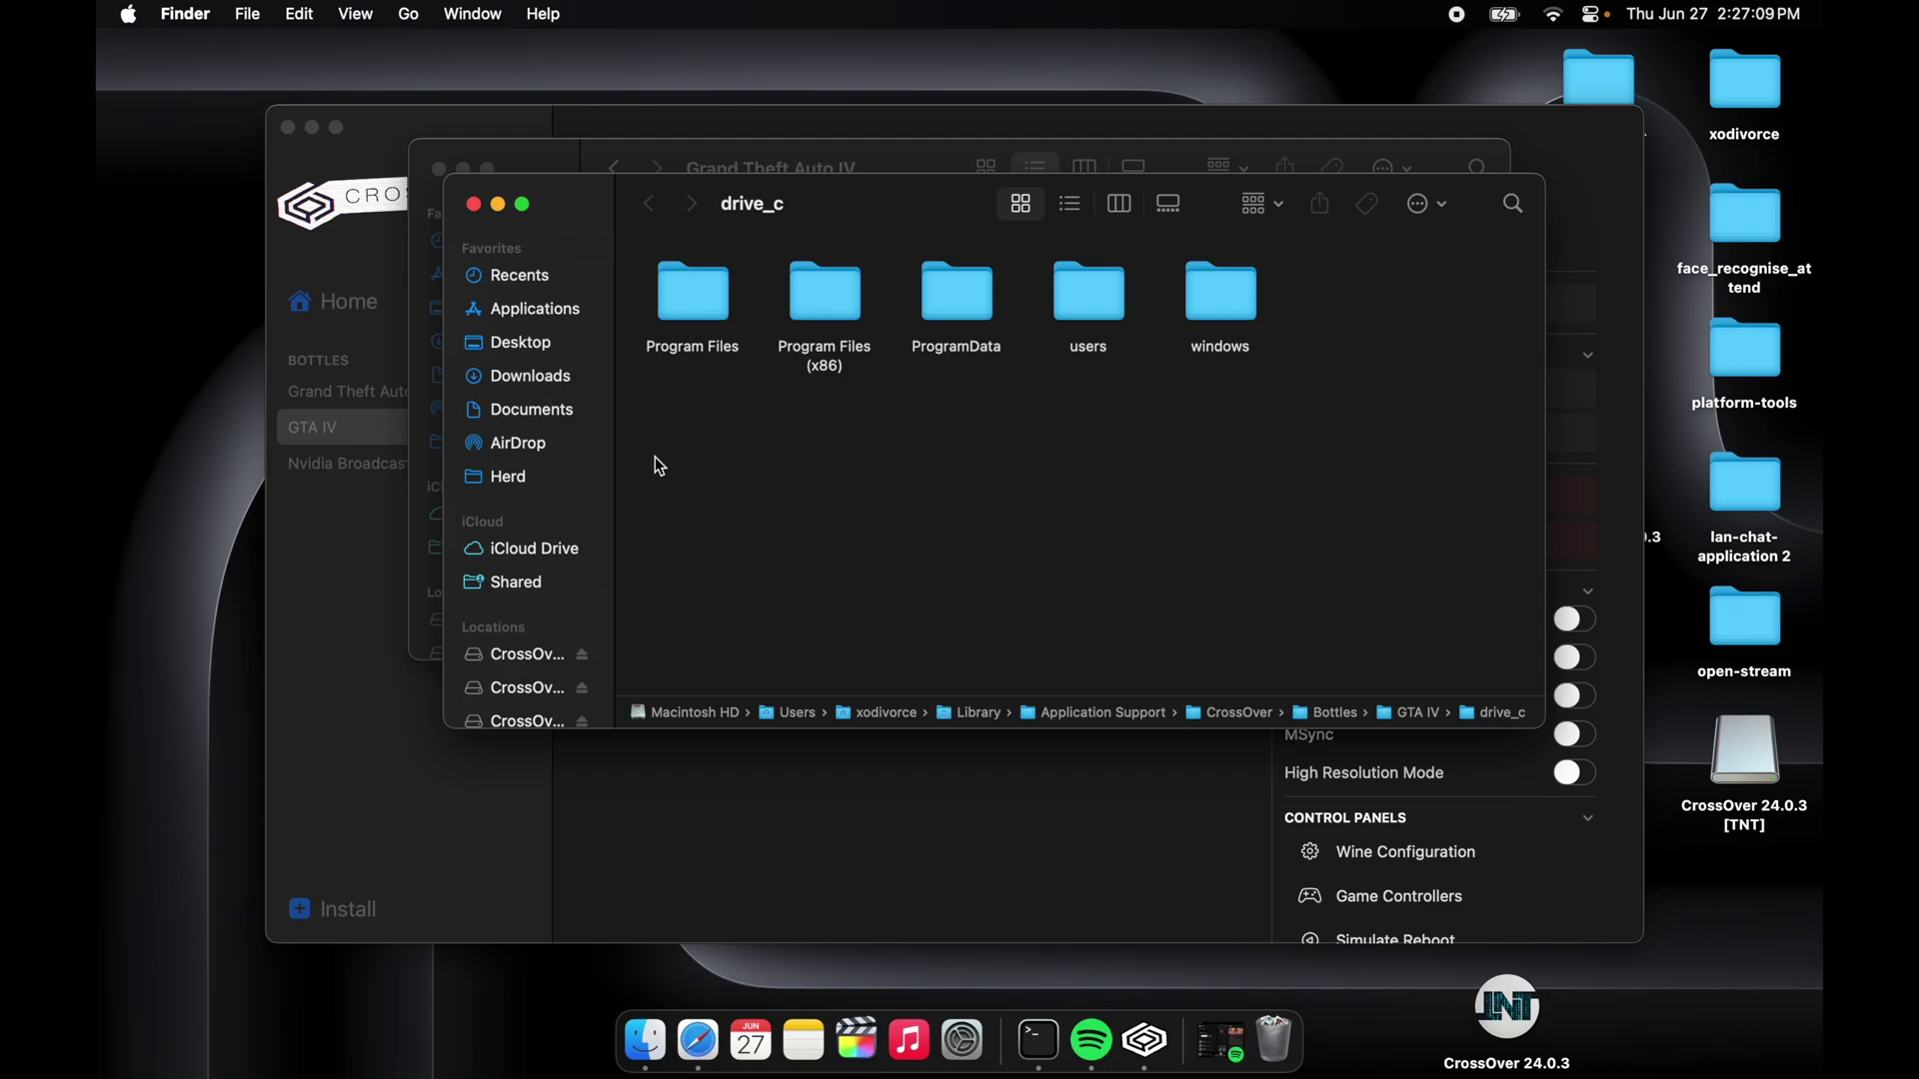
pyautogui.click(536, 408)
pyautogui.doubleClick(886, 329)
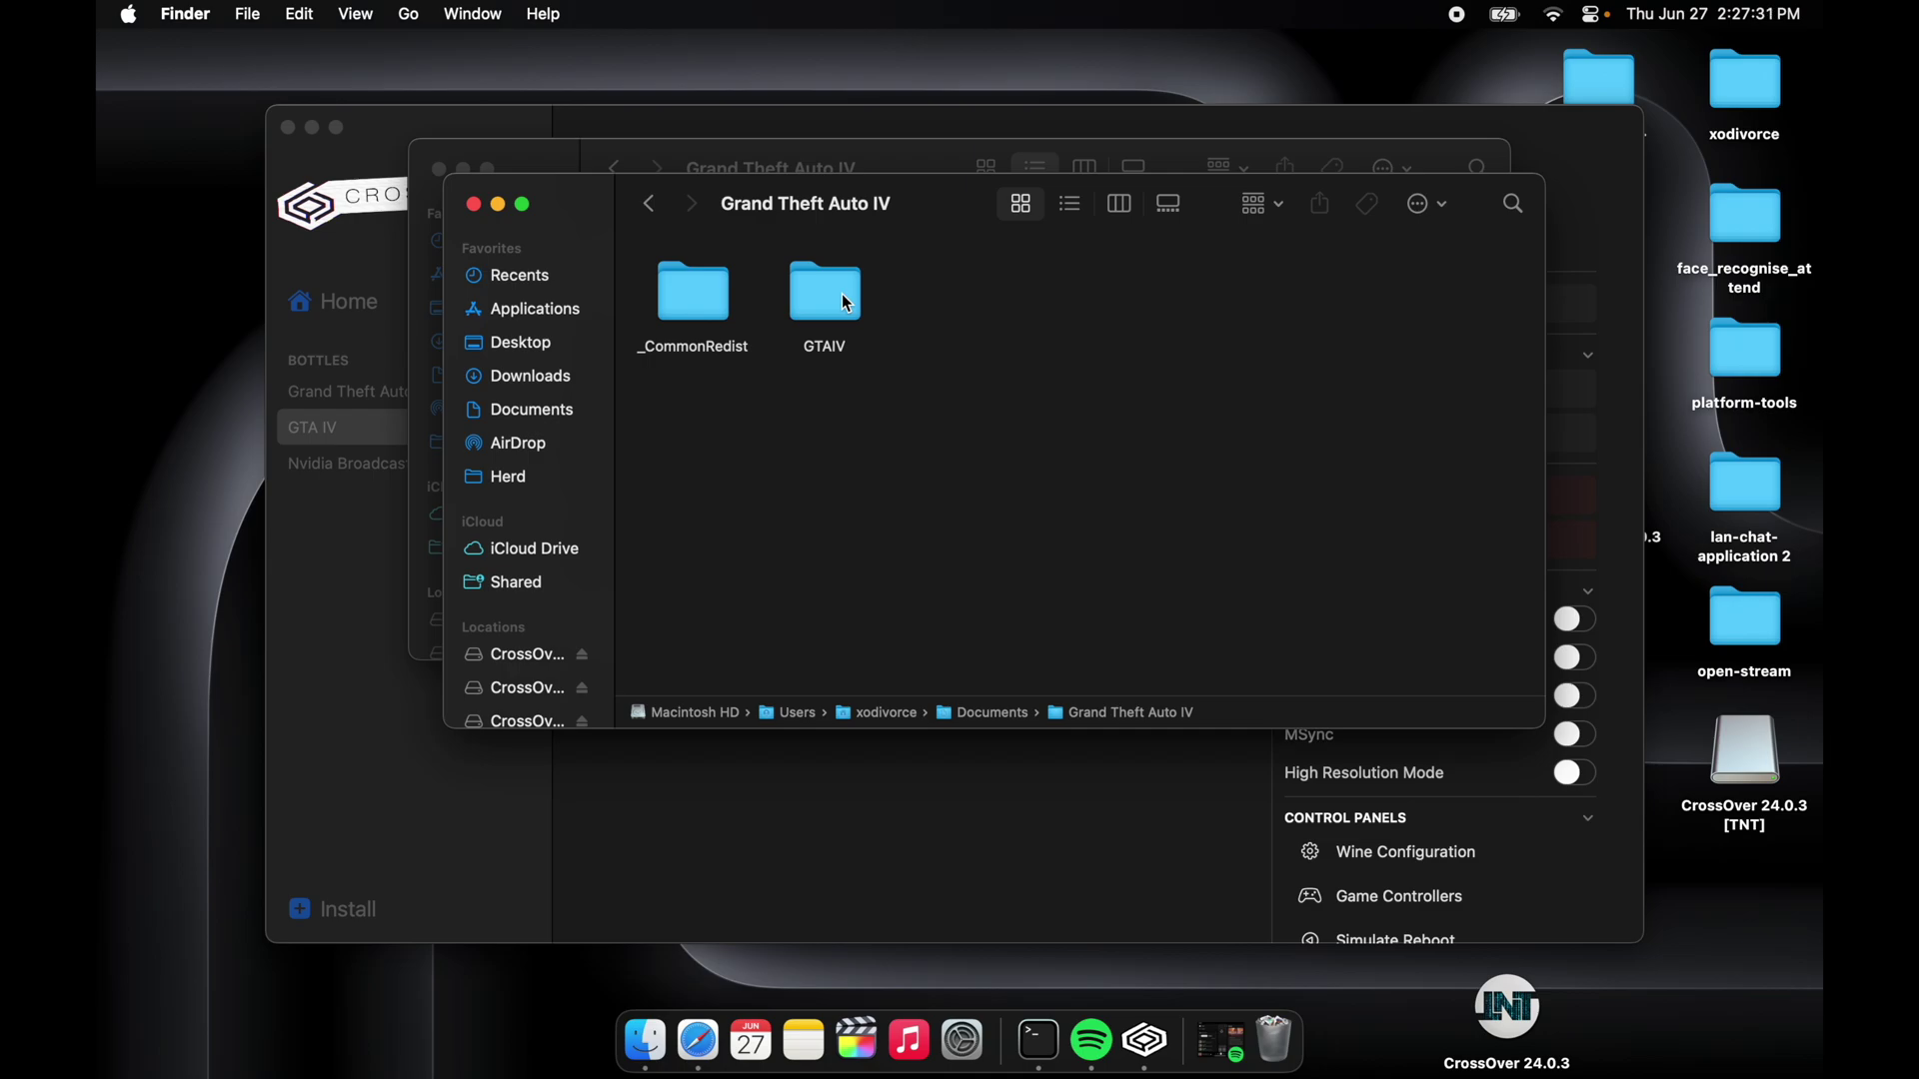
# - In _CommonRedist, show the Open With choices for dotNetFx40_Full_setup.exe, with CrossOver (default) listed
pyautogui.doubleClick(702, 290)
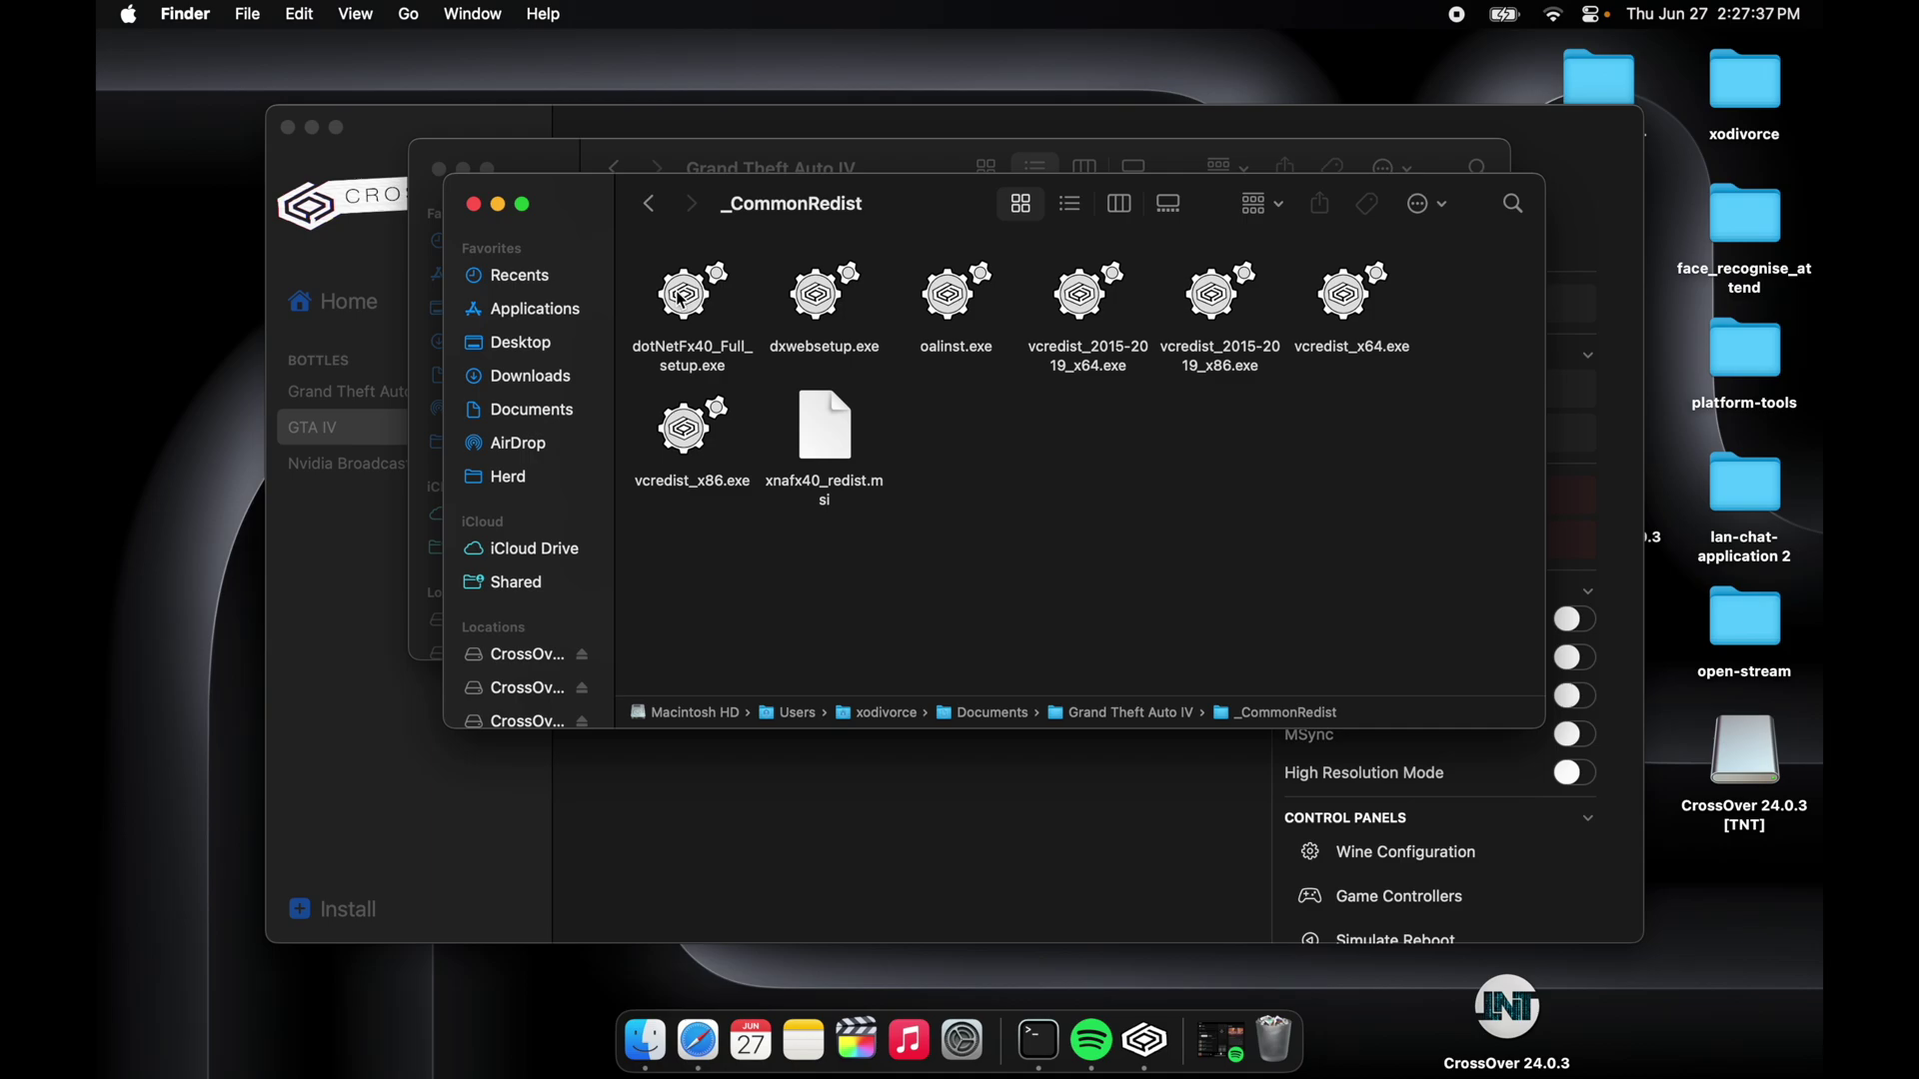
pyautogui.click(679, 296)
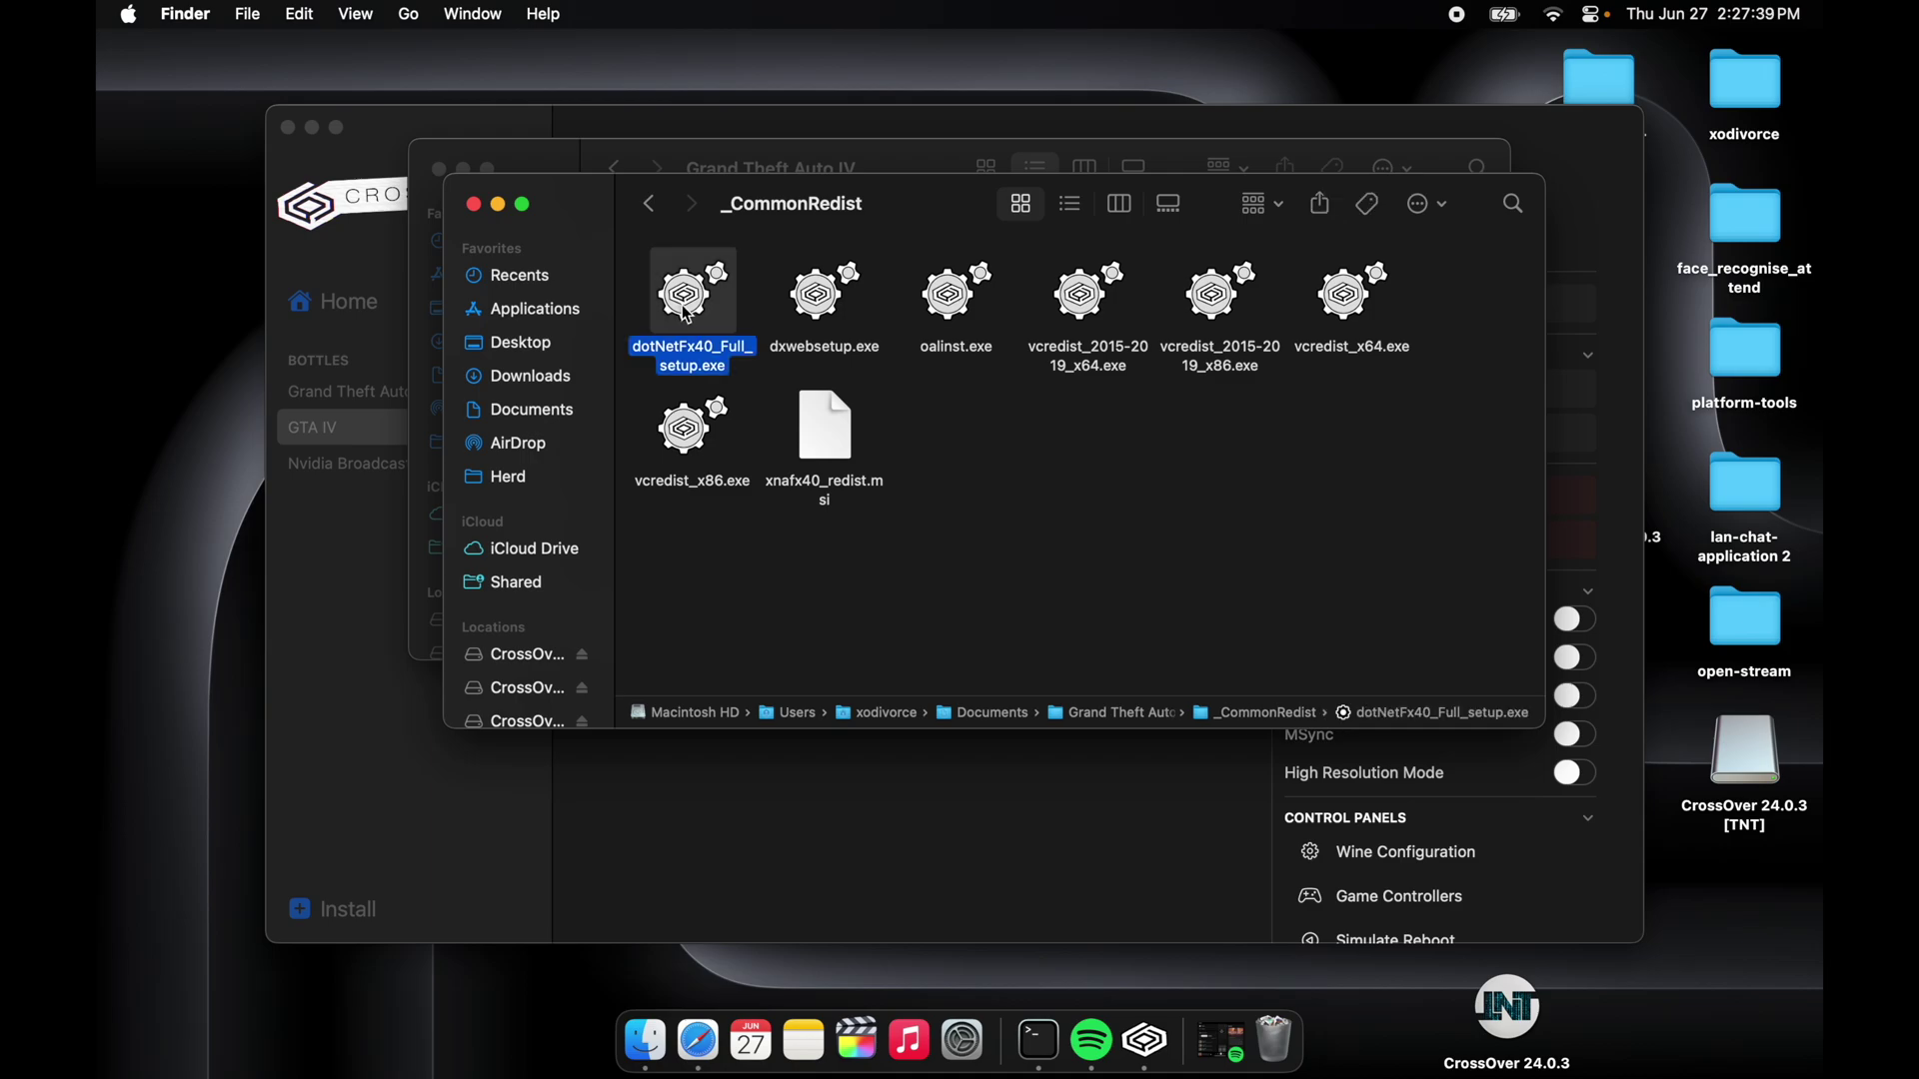
pyautogui.rightClick(690, 319)
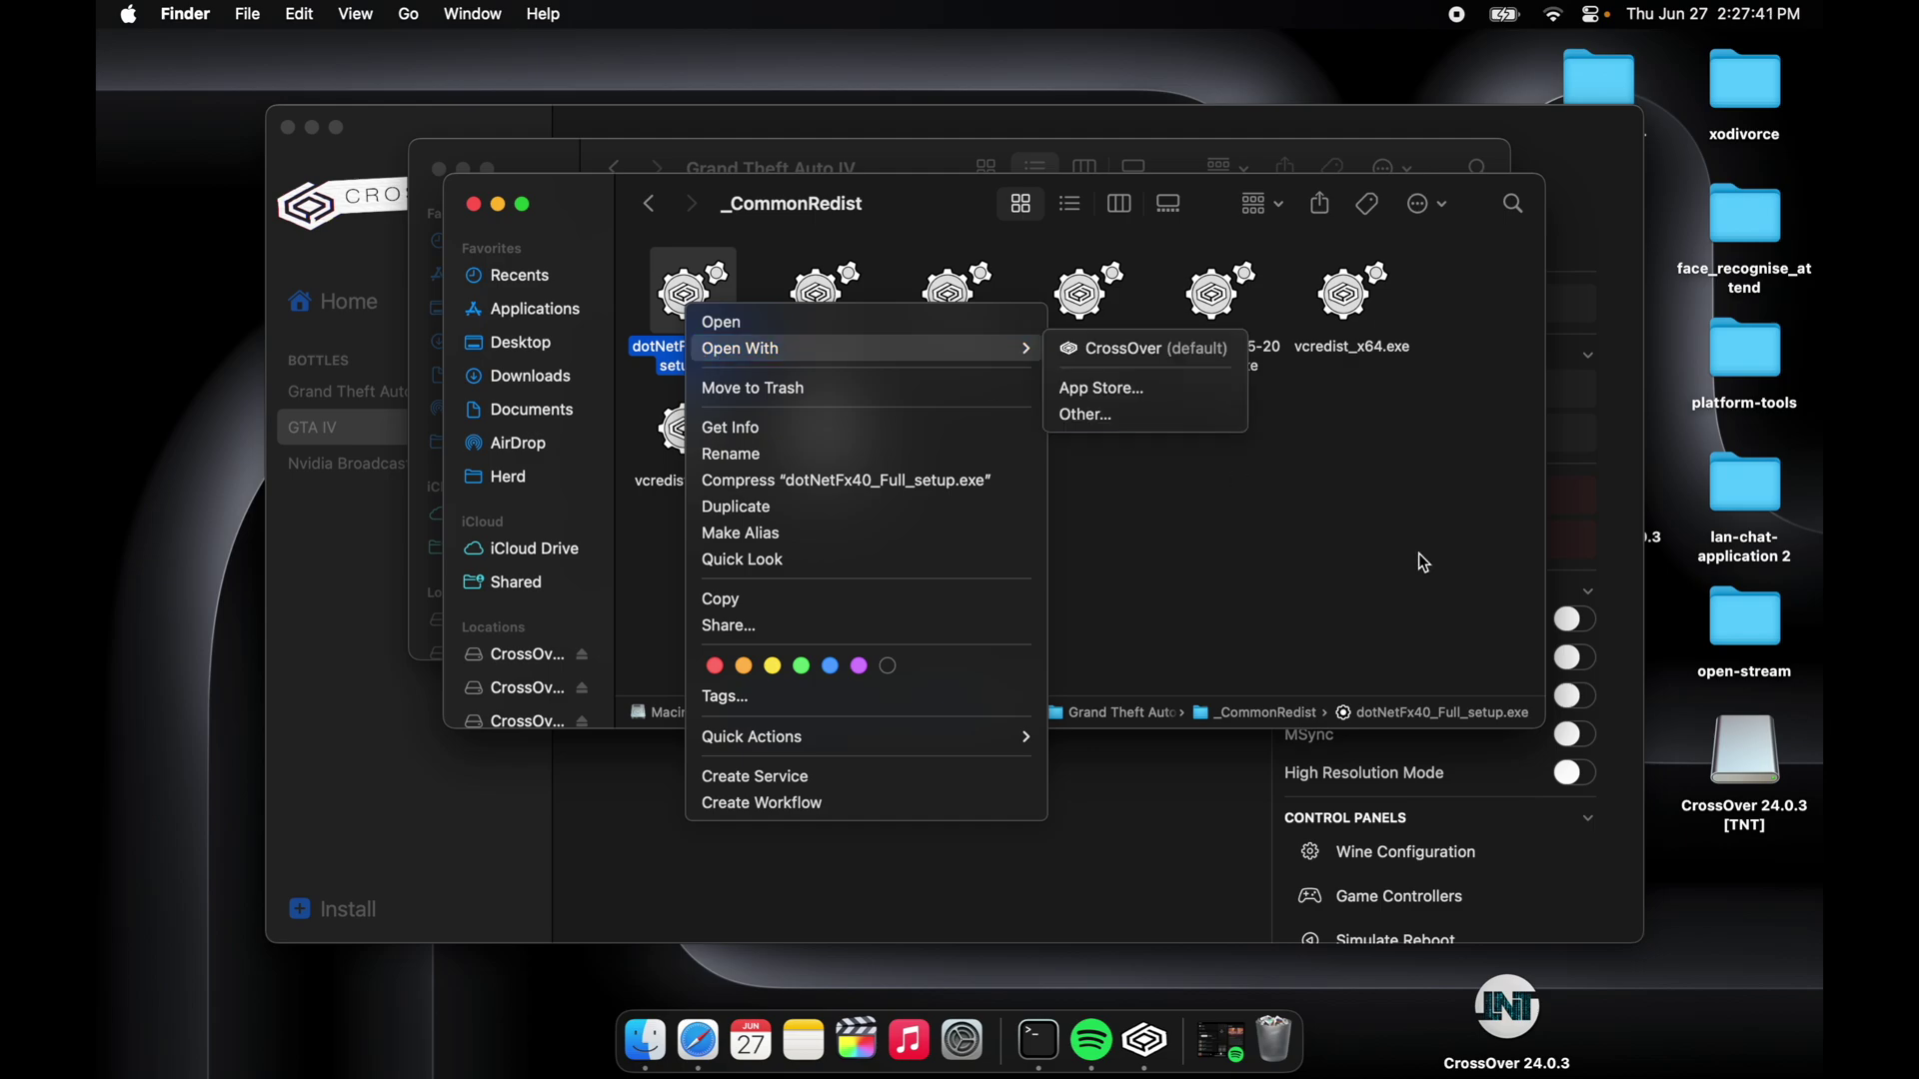
pyautogui.click(1499, 607)
pyautogui.click(1225, 350)
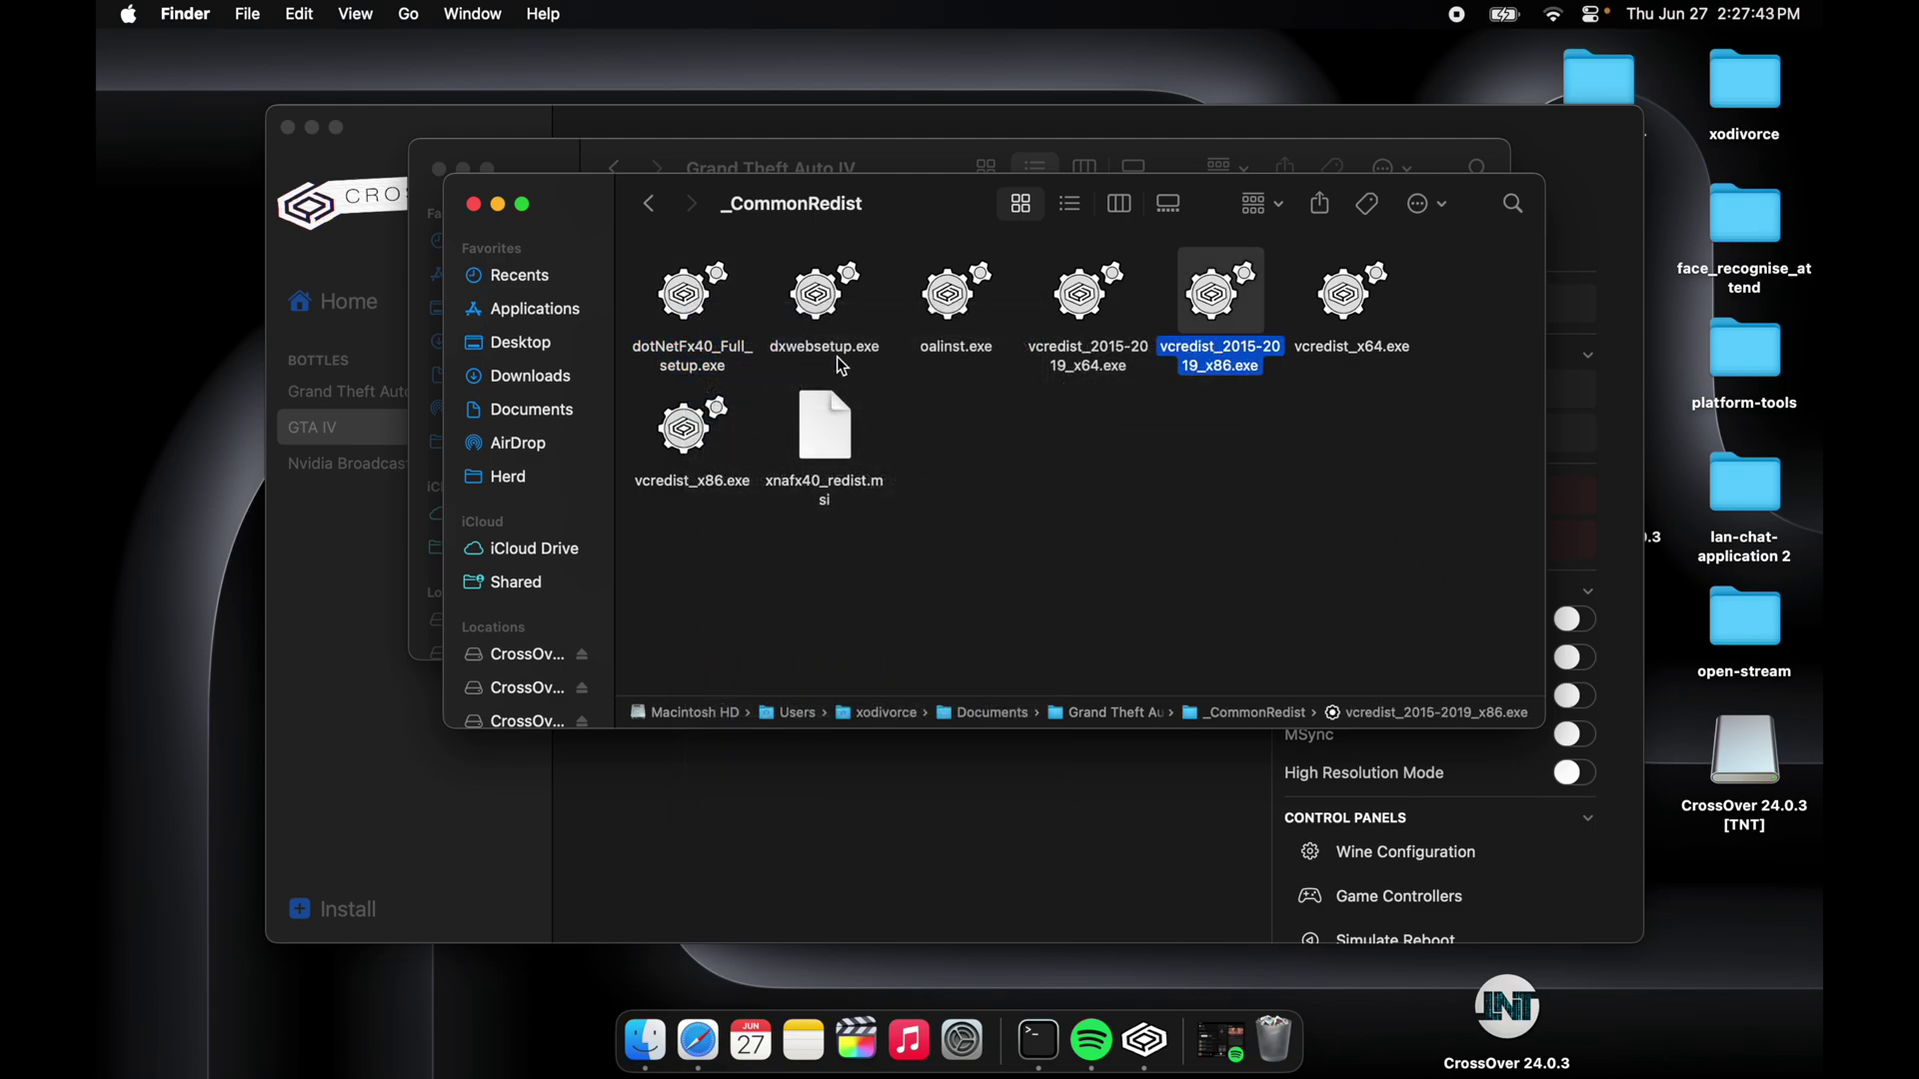
pyautogui.click(982, 495)
pyautogui.click(675, 302)
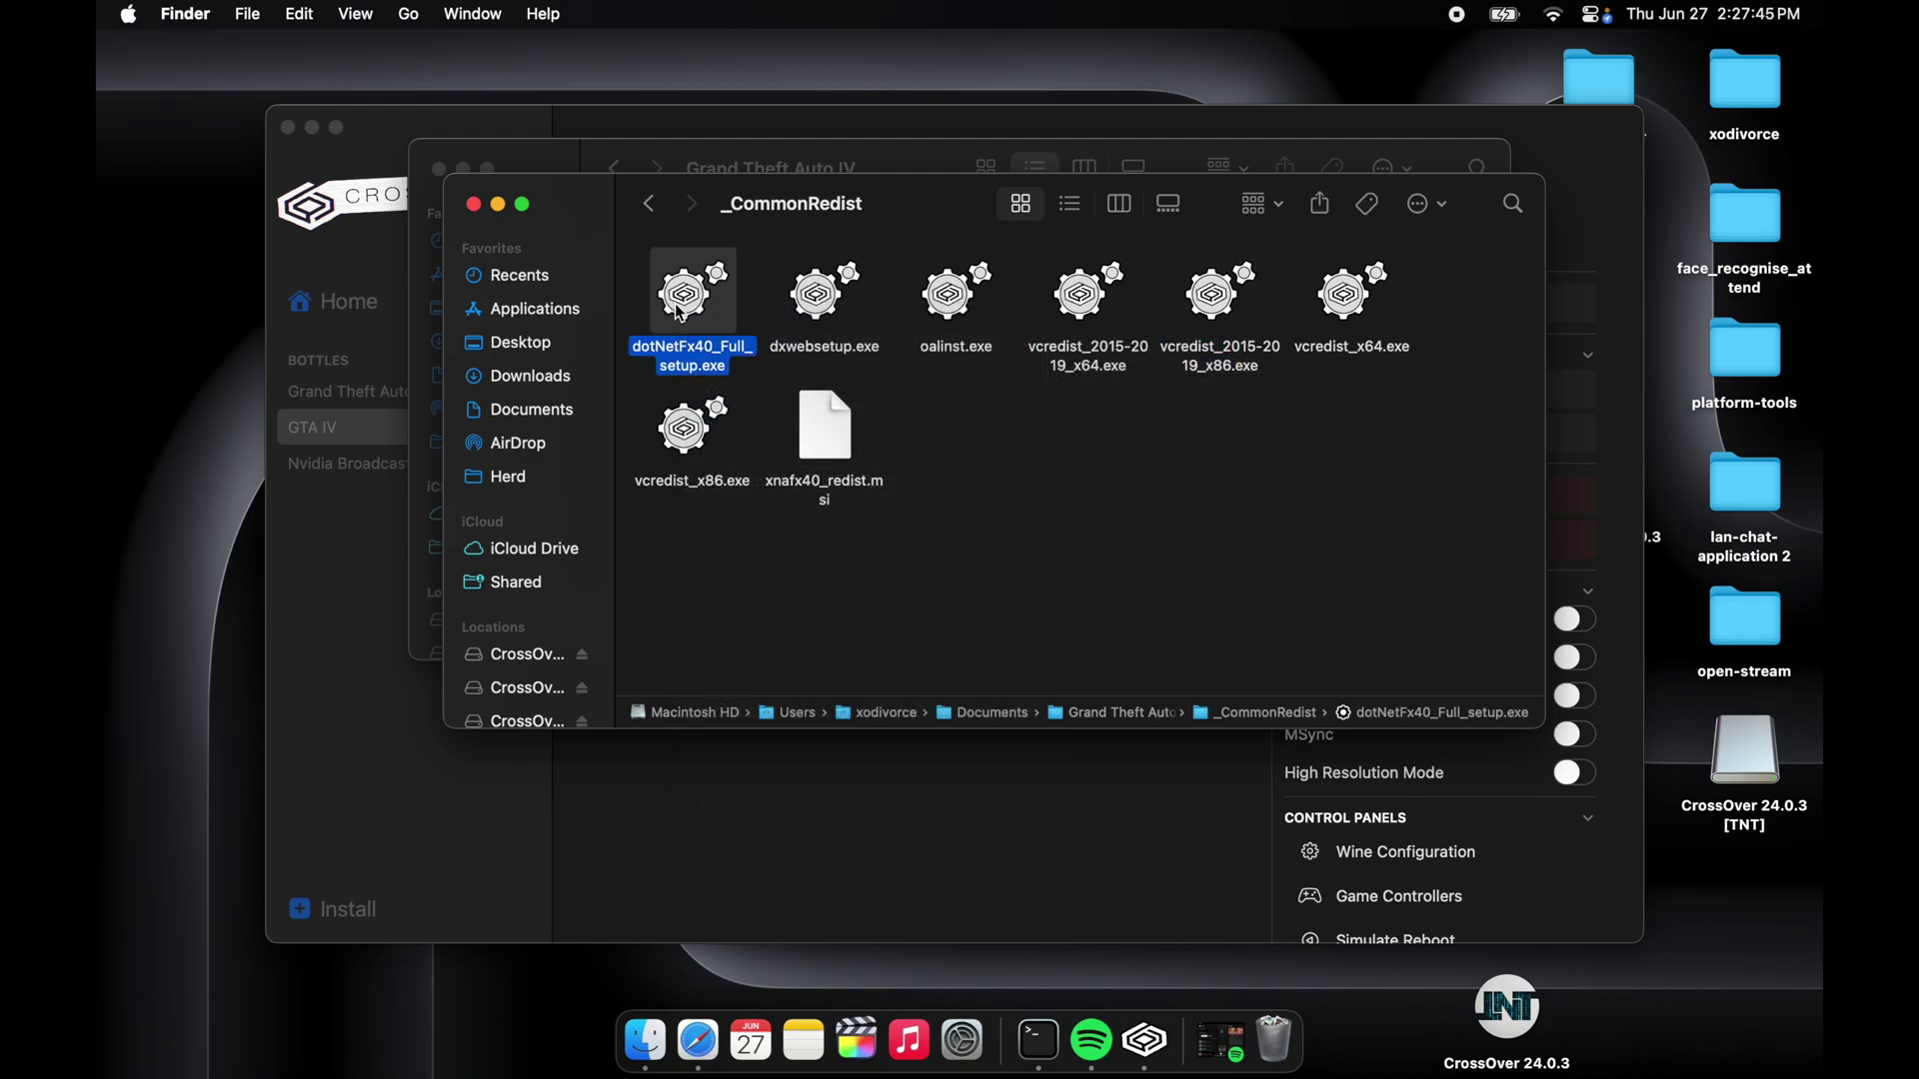
pyautogui.rightClick(675, 303)
pyautogui.moveTo(705, 347)
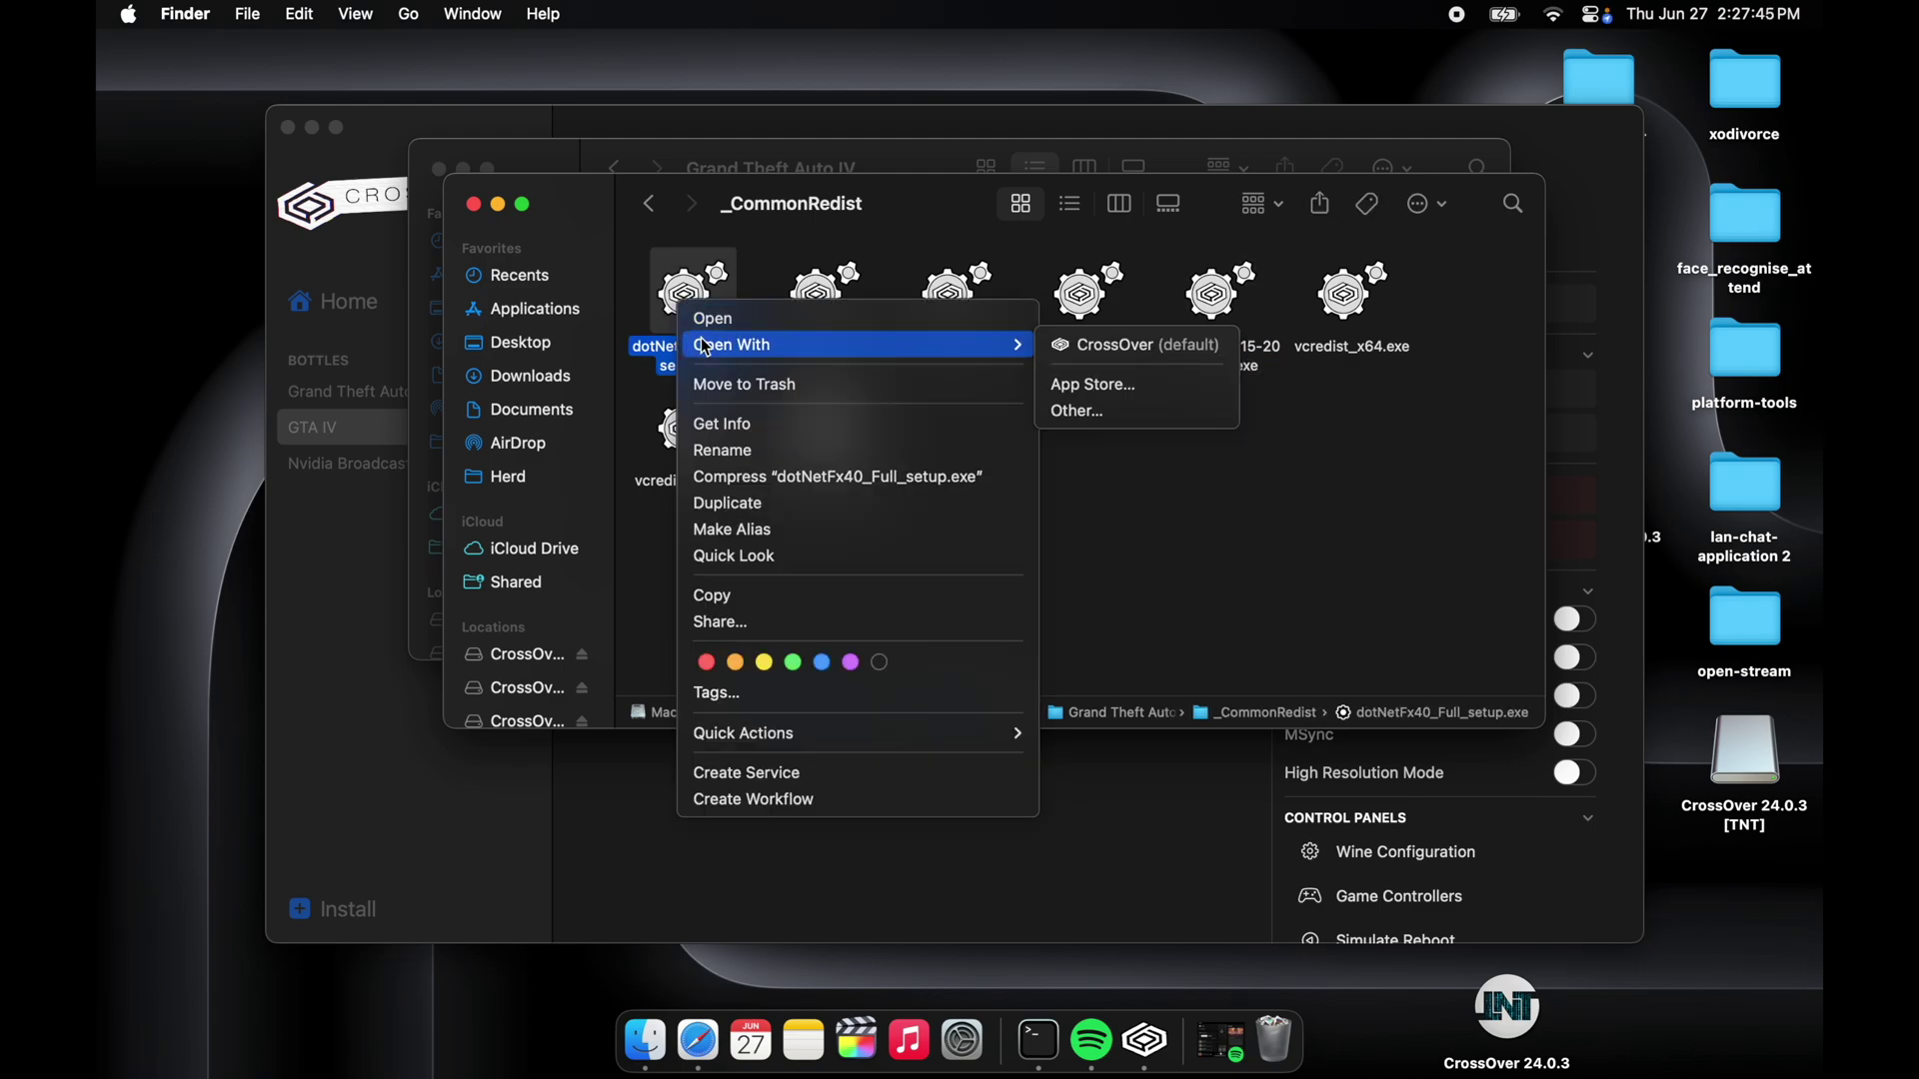
# - Open dotNetFx40_Full_setup.exe with CrossOver and choose GTA IV as the target bottle
pyautogui.click(1095, 360)
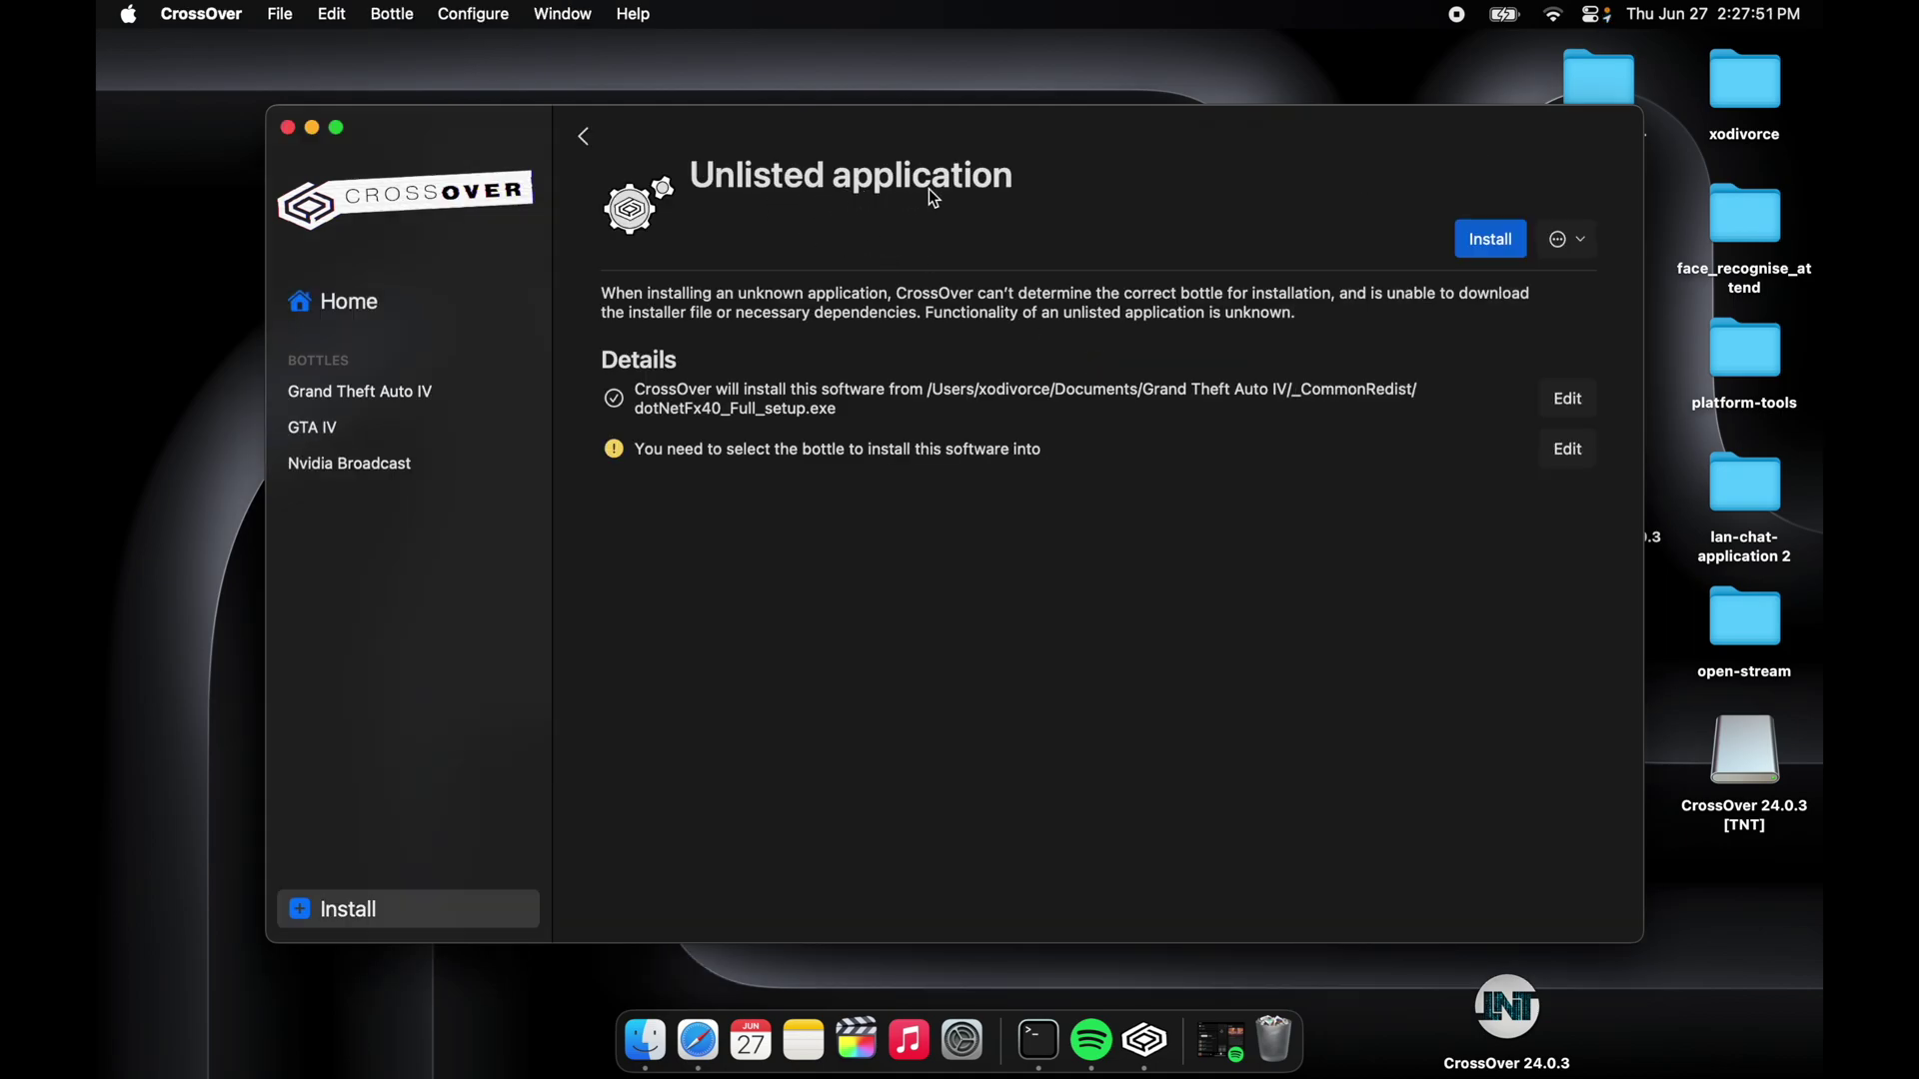
pyautogui.click(1493, 252)
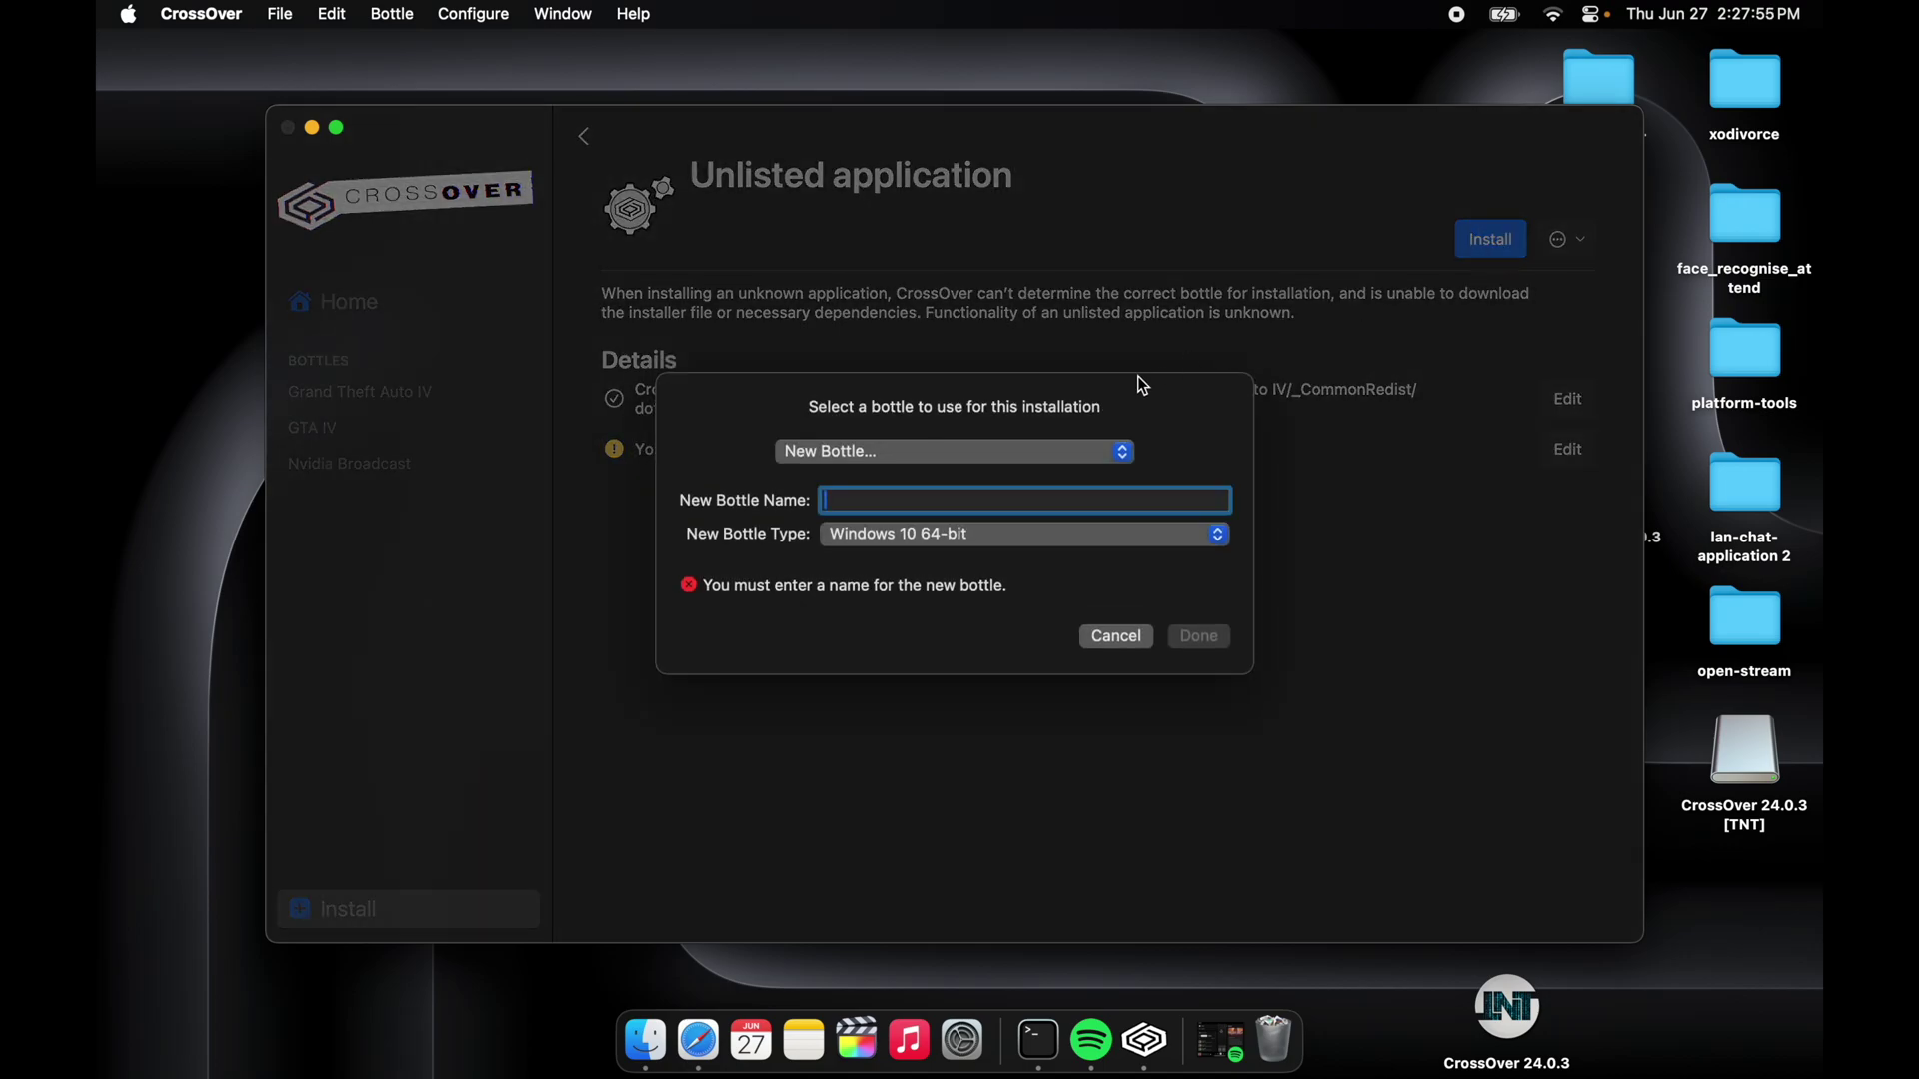
pyautogui.click(1116, 445)
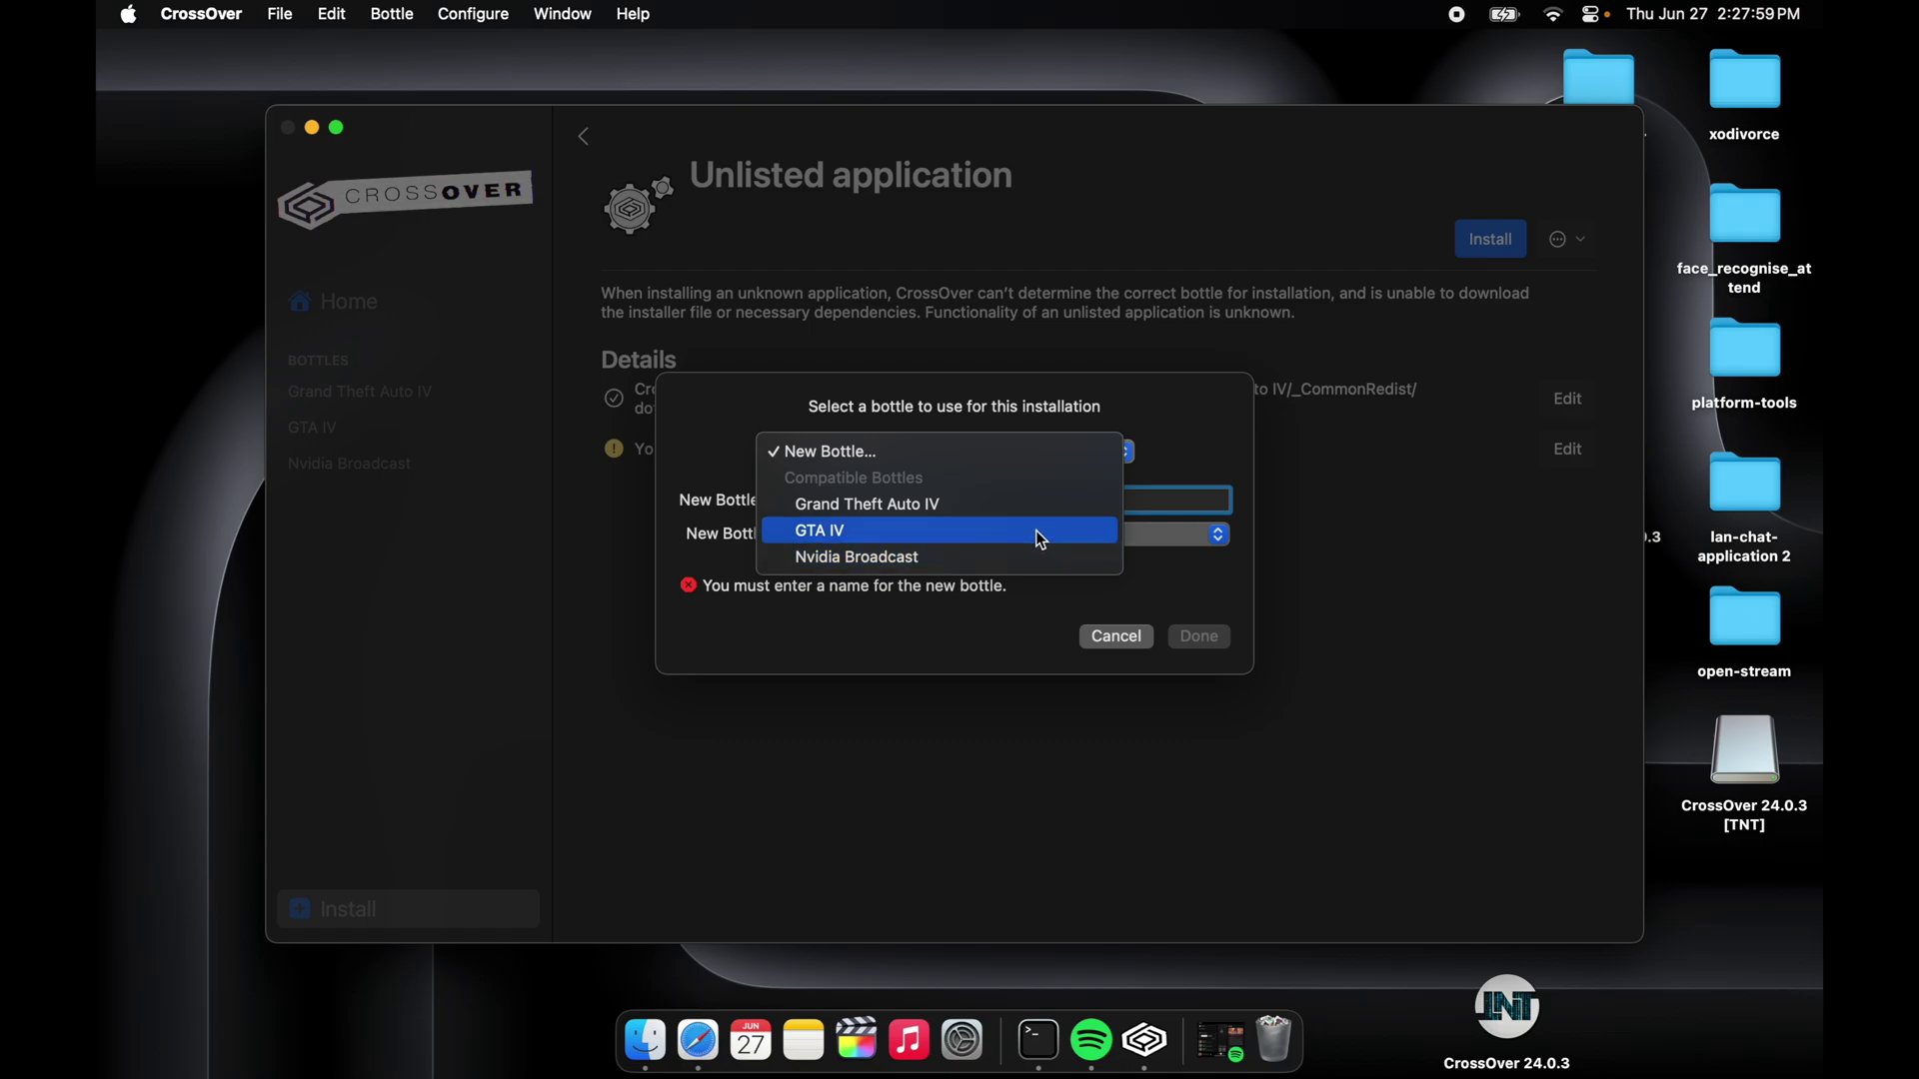
pyautogui.click(1030, 537)
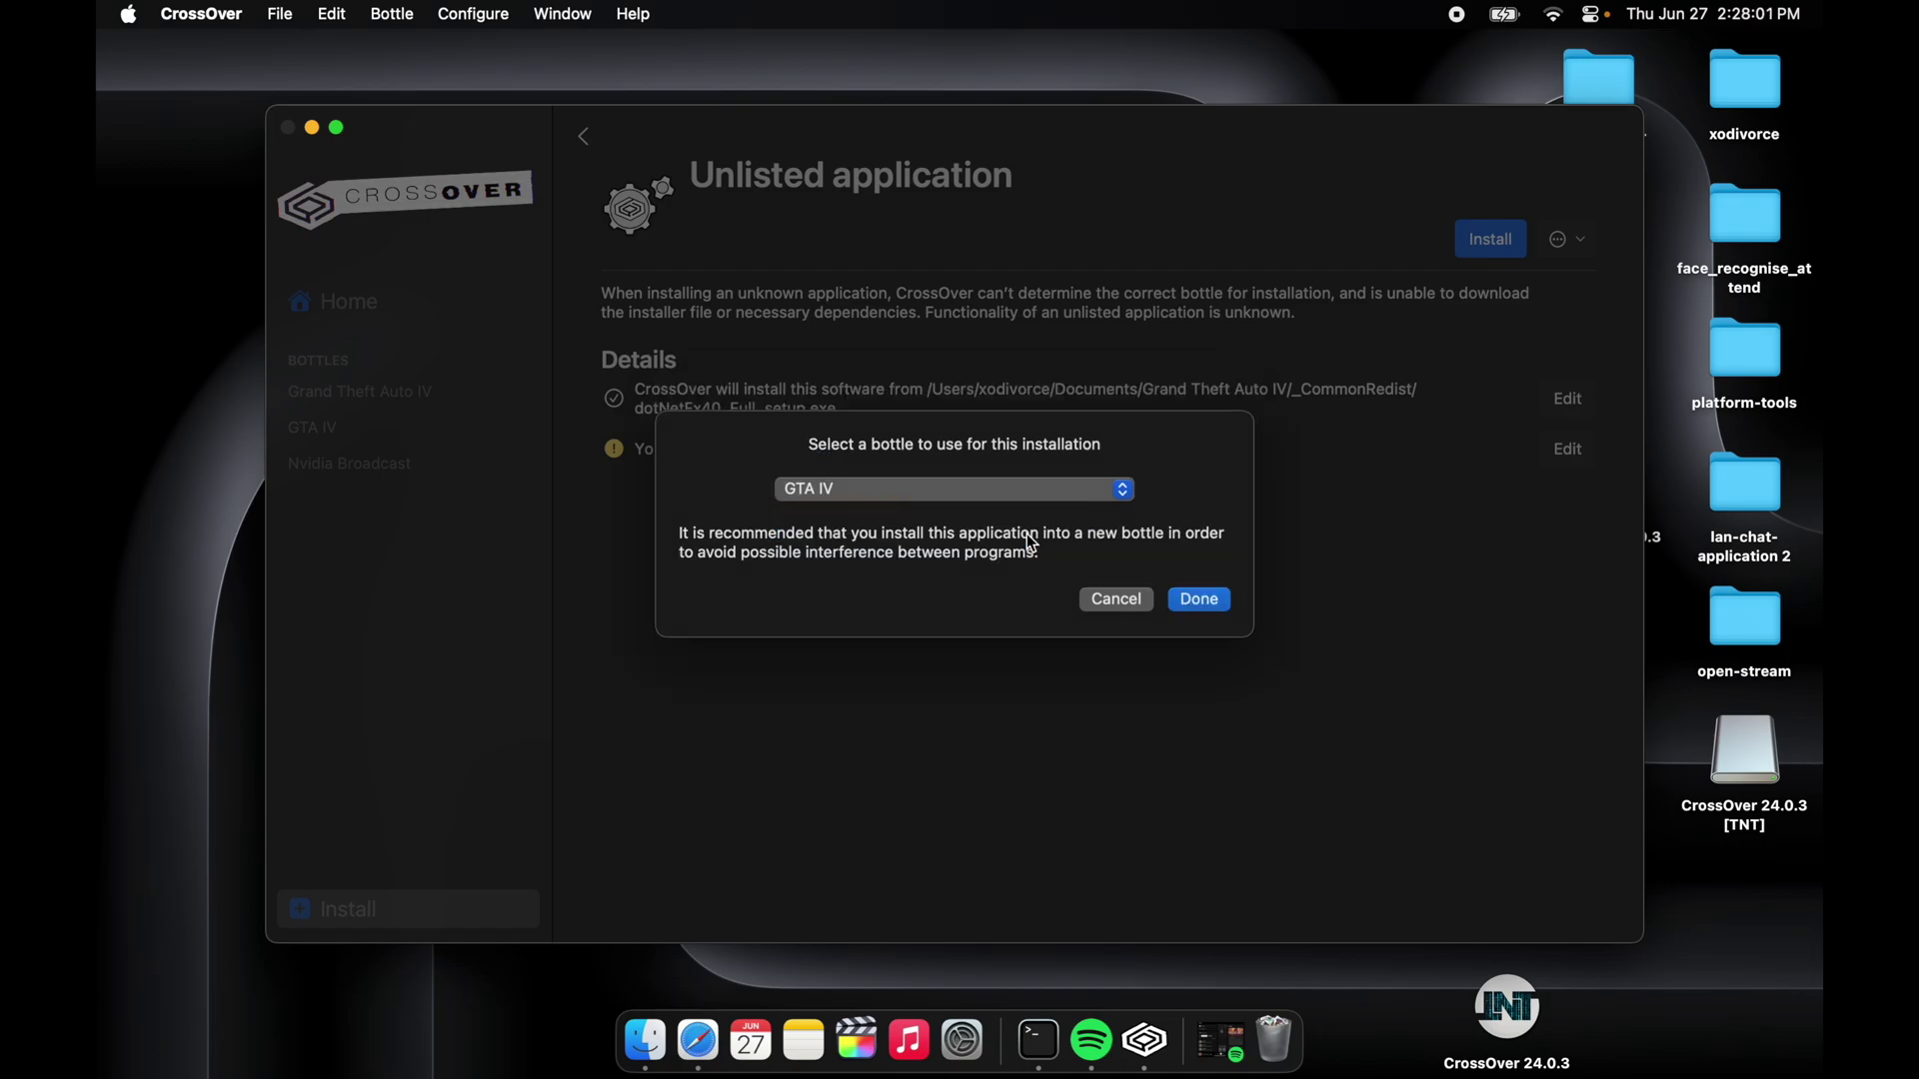
pyautogui.click(1123, 490)
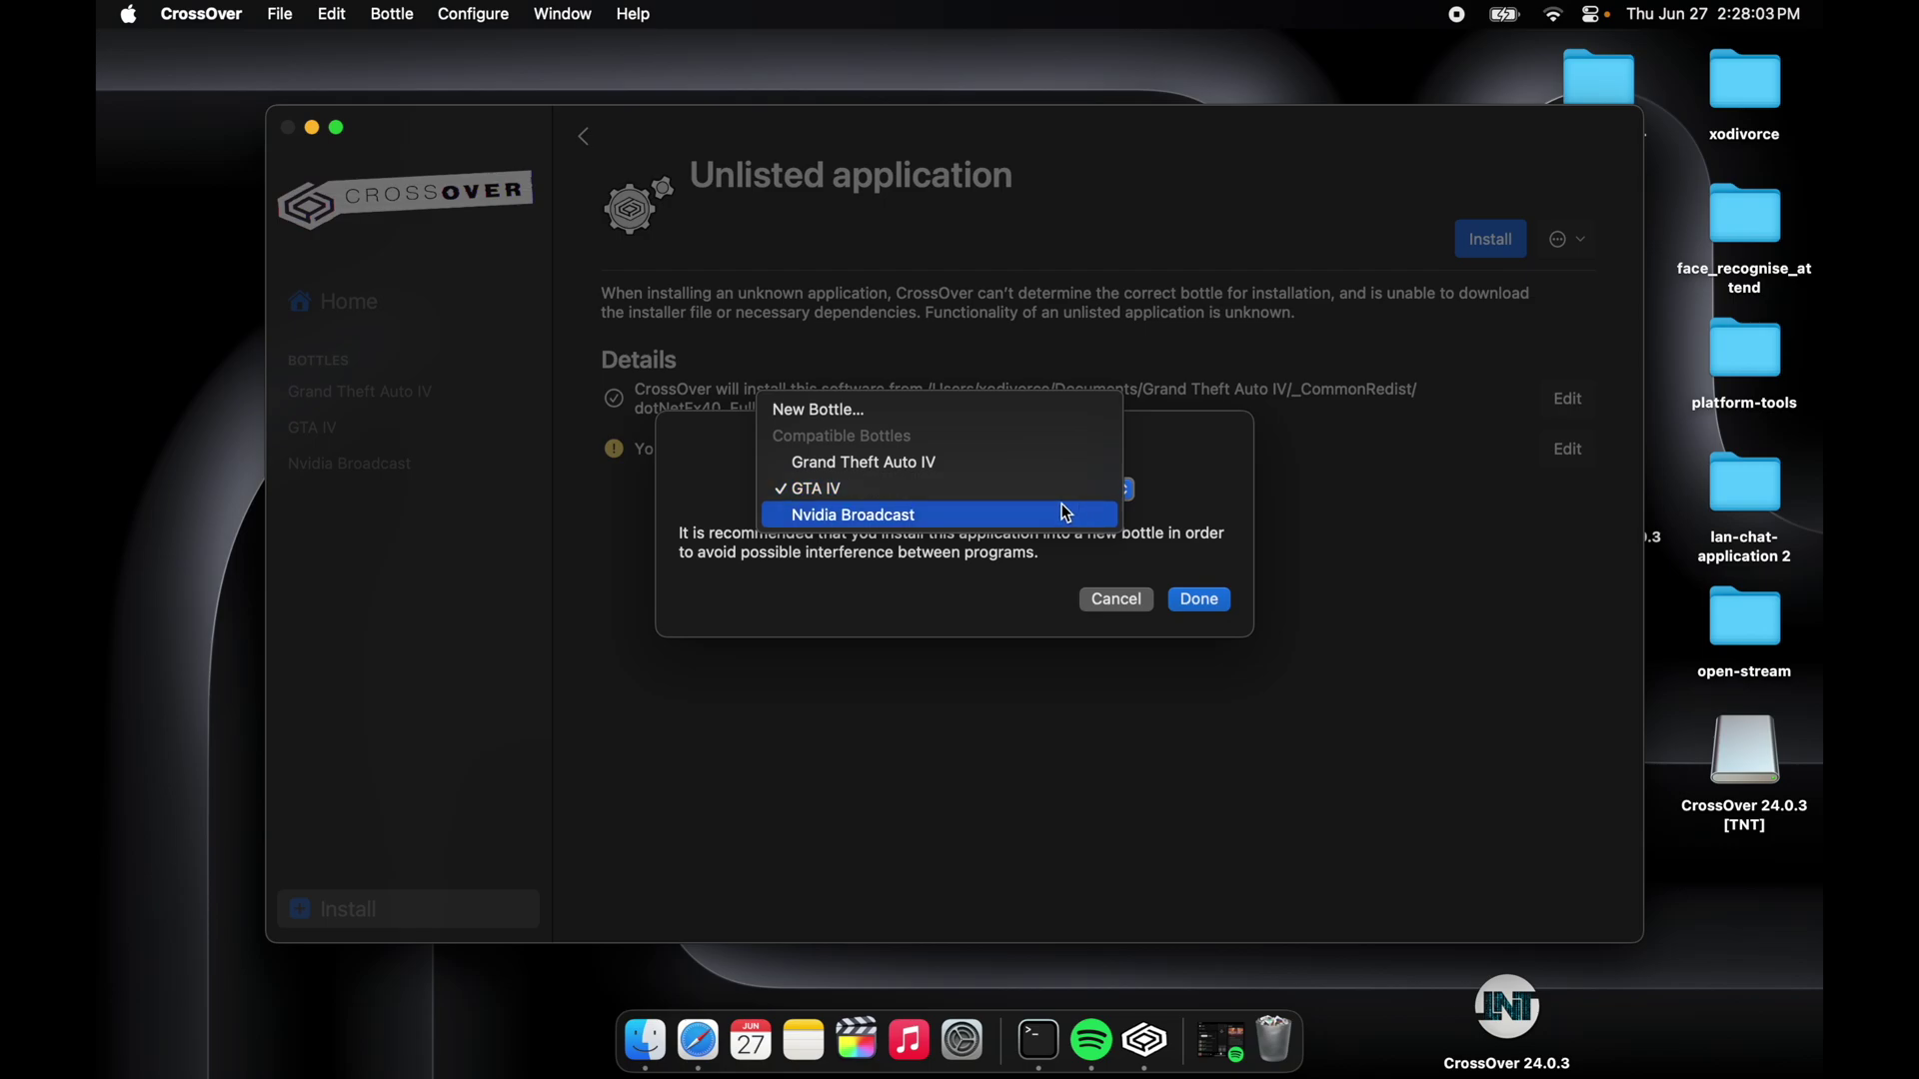
pyautogui.click(1076, 502)
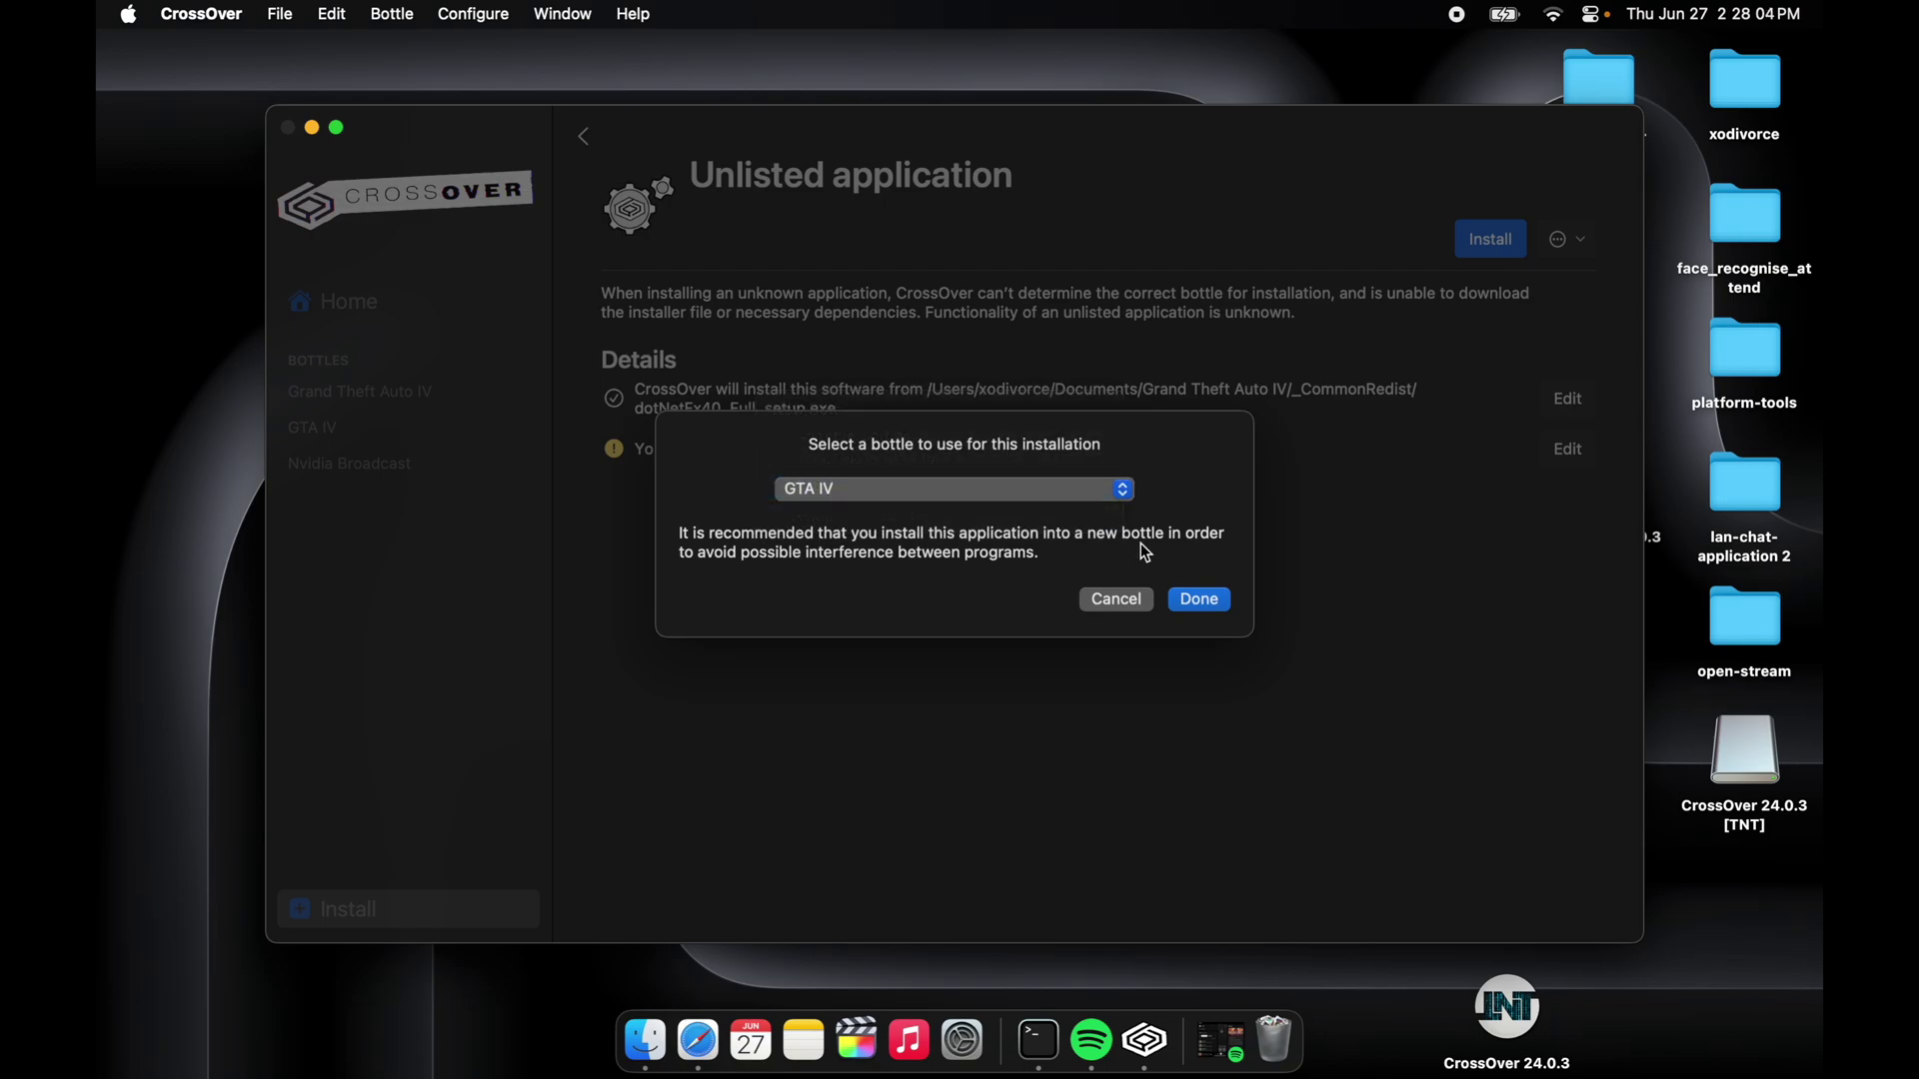
# - Run the .NET Framework 4 installer in the GTA IV bottle and close its already-installed notice
pyautogui.click(1196, 602)
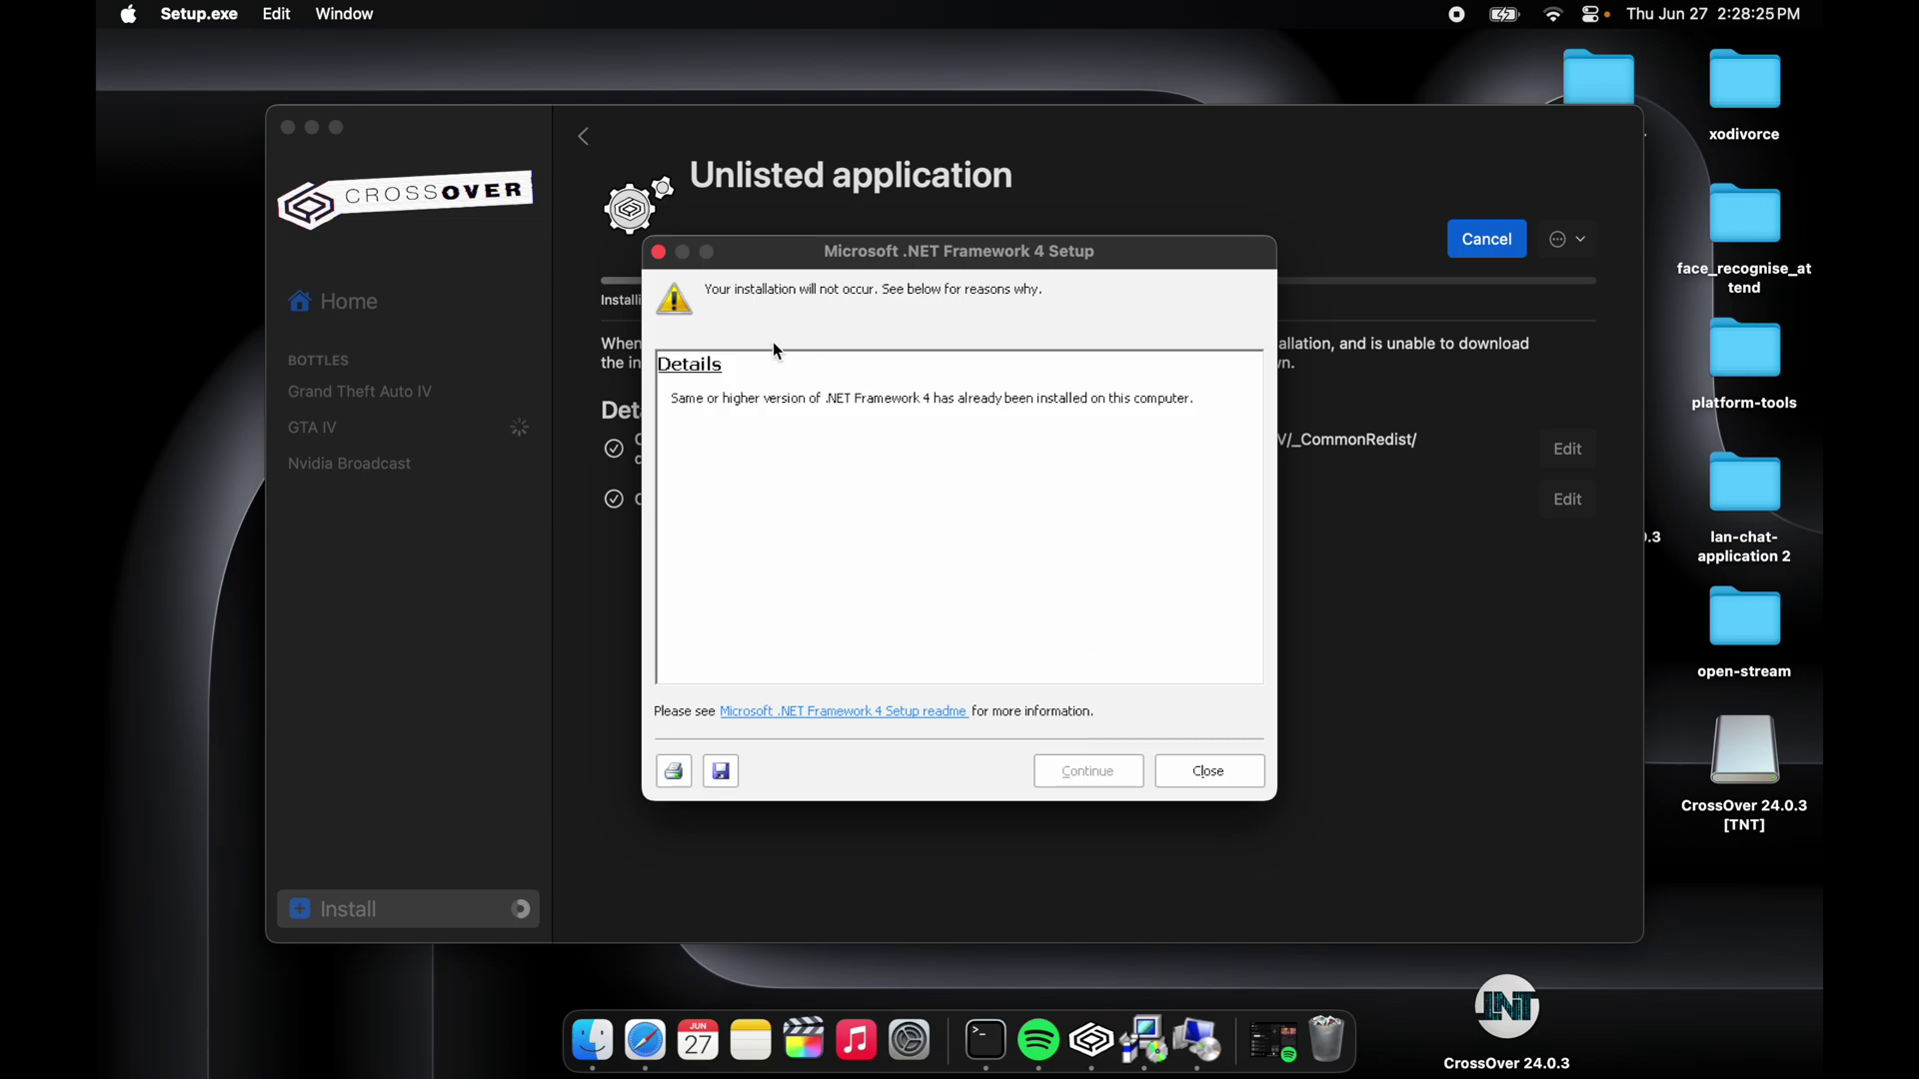
pyautogui.click(1204, 771)
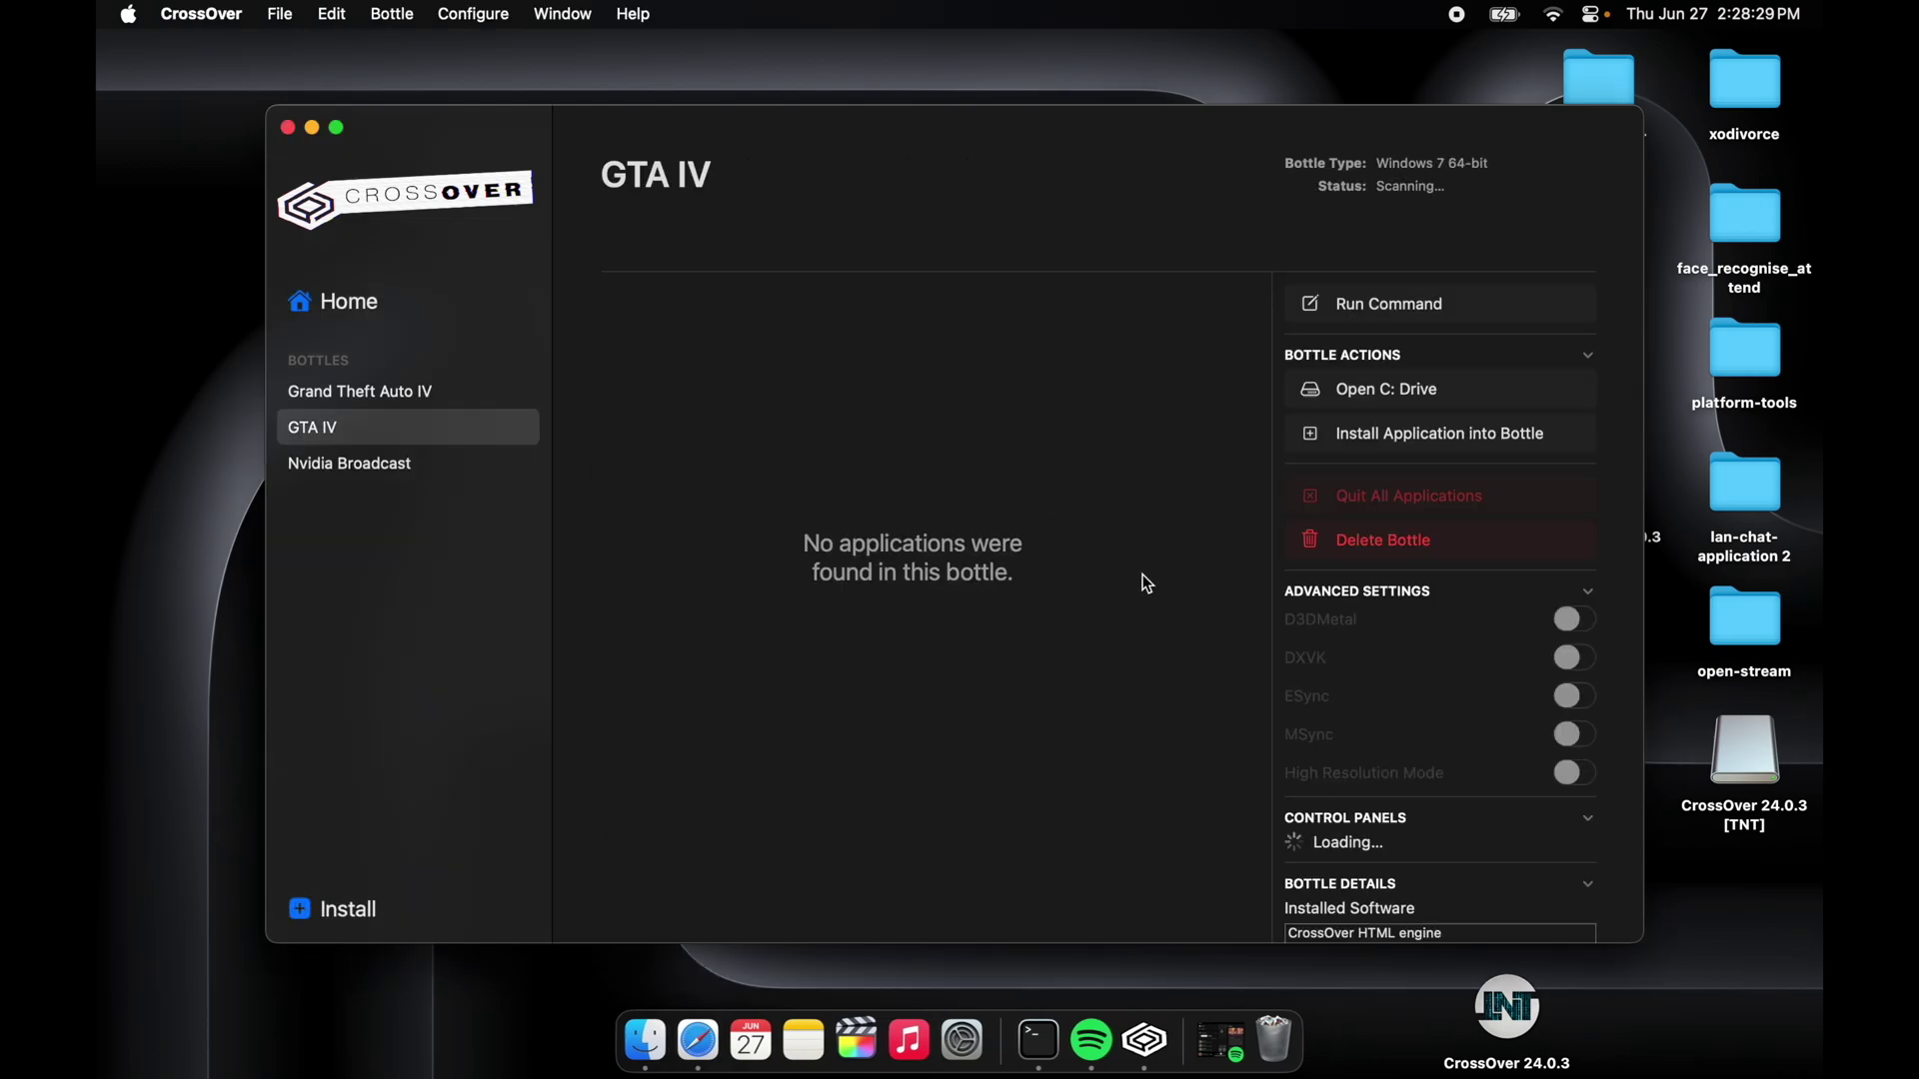
# - Look over xnafx40_redist.msi, dxwebsetup.exe and vcredist_x86.exe in the _CommonRedist folder
pyautogui.click(650, 1031)
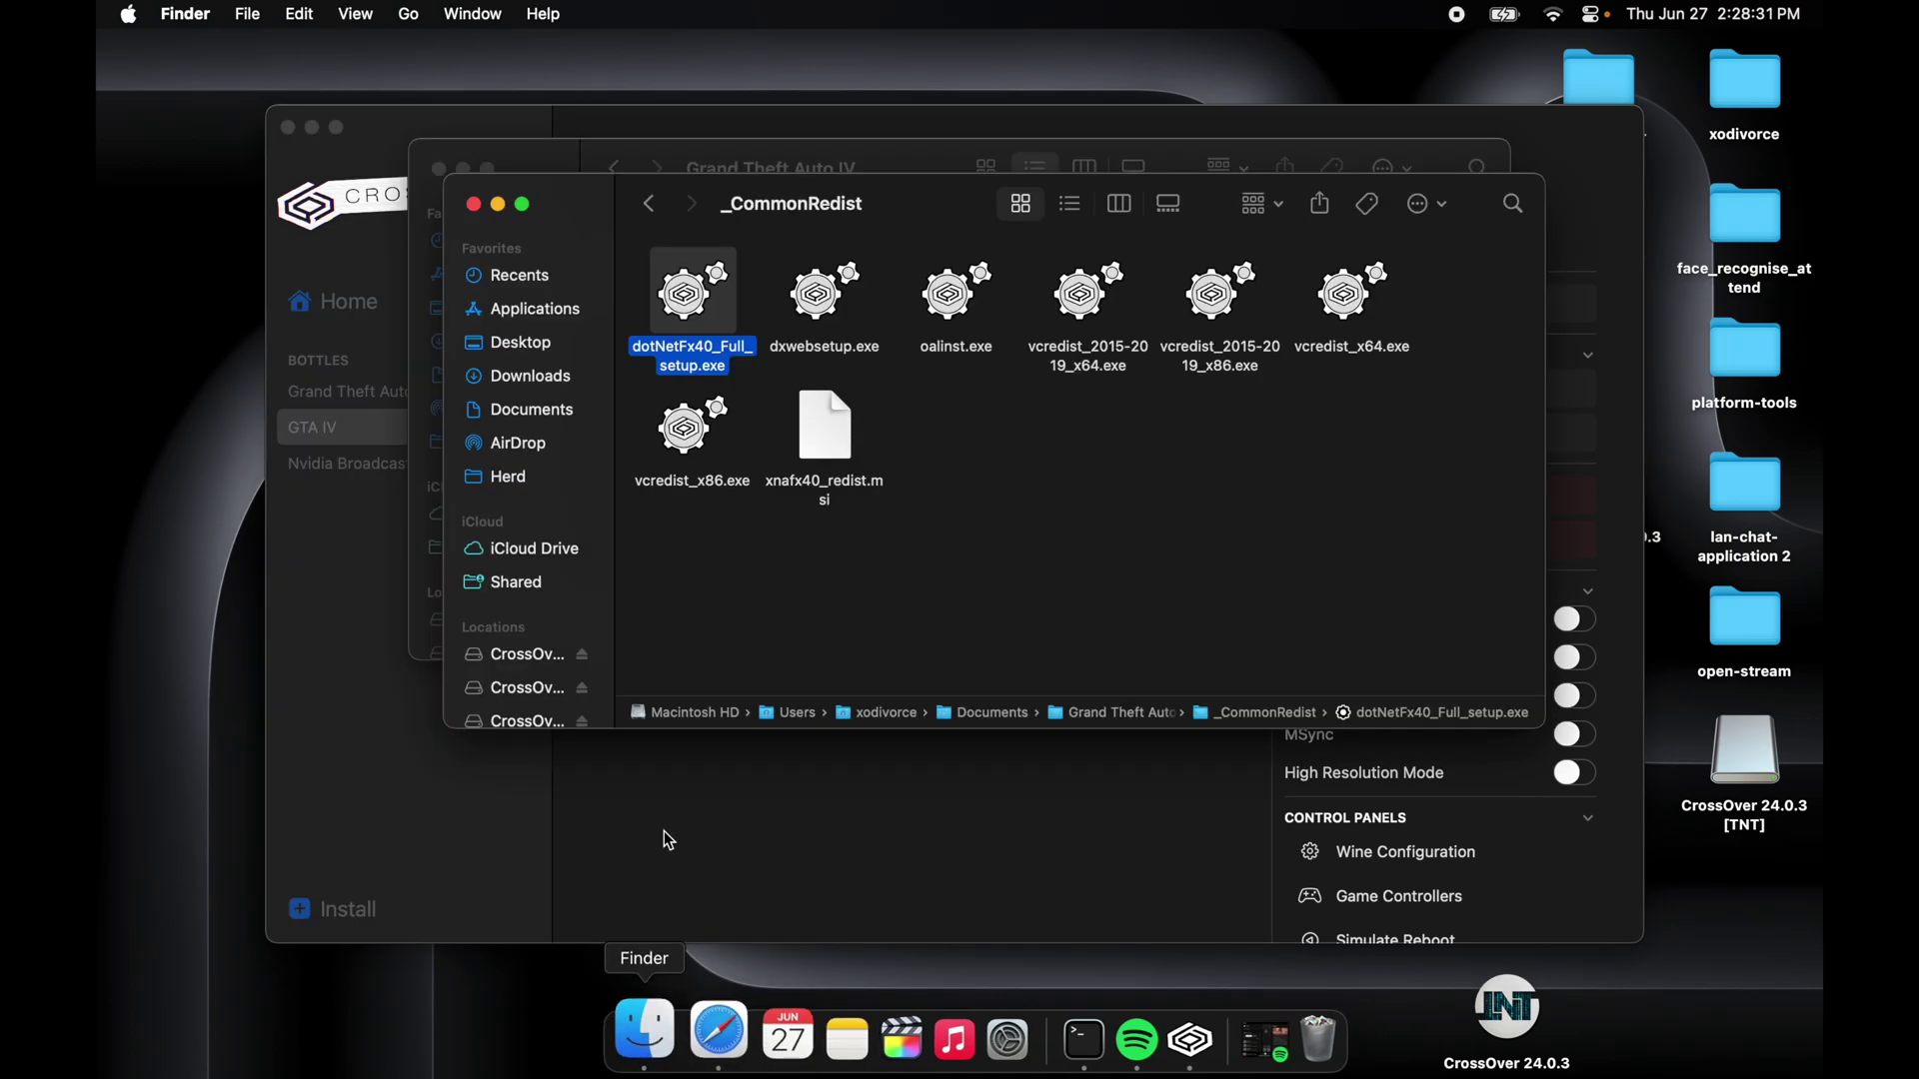
pyautogui.click(825, 386)
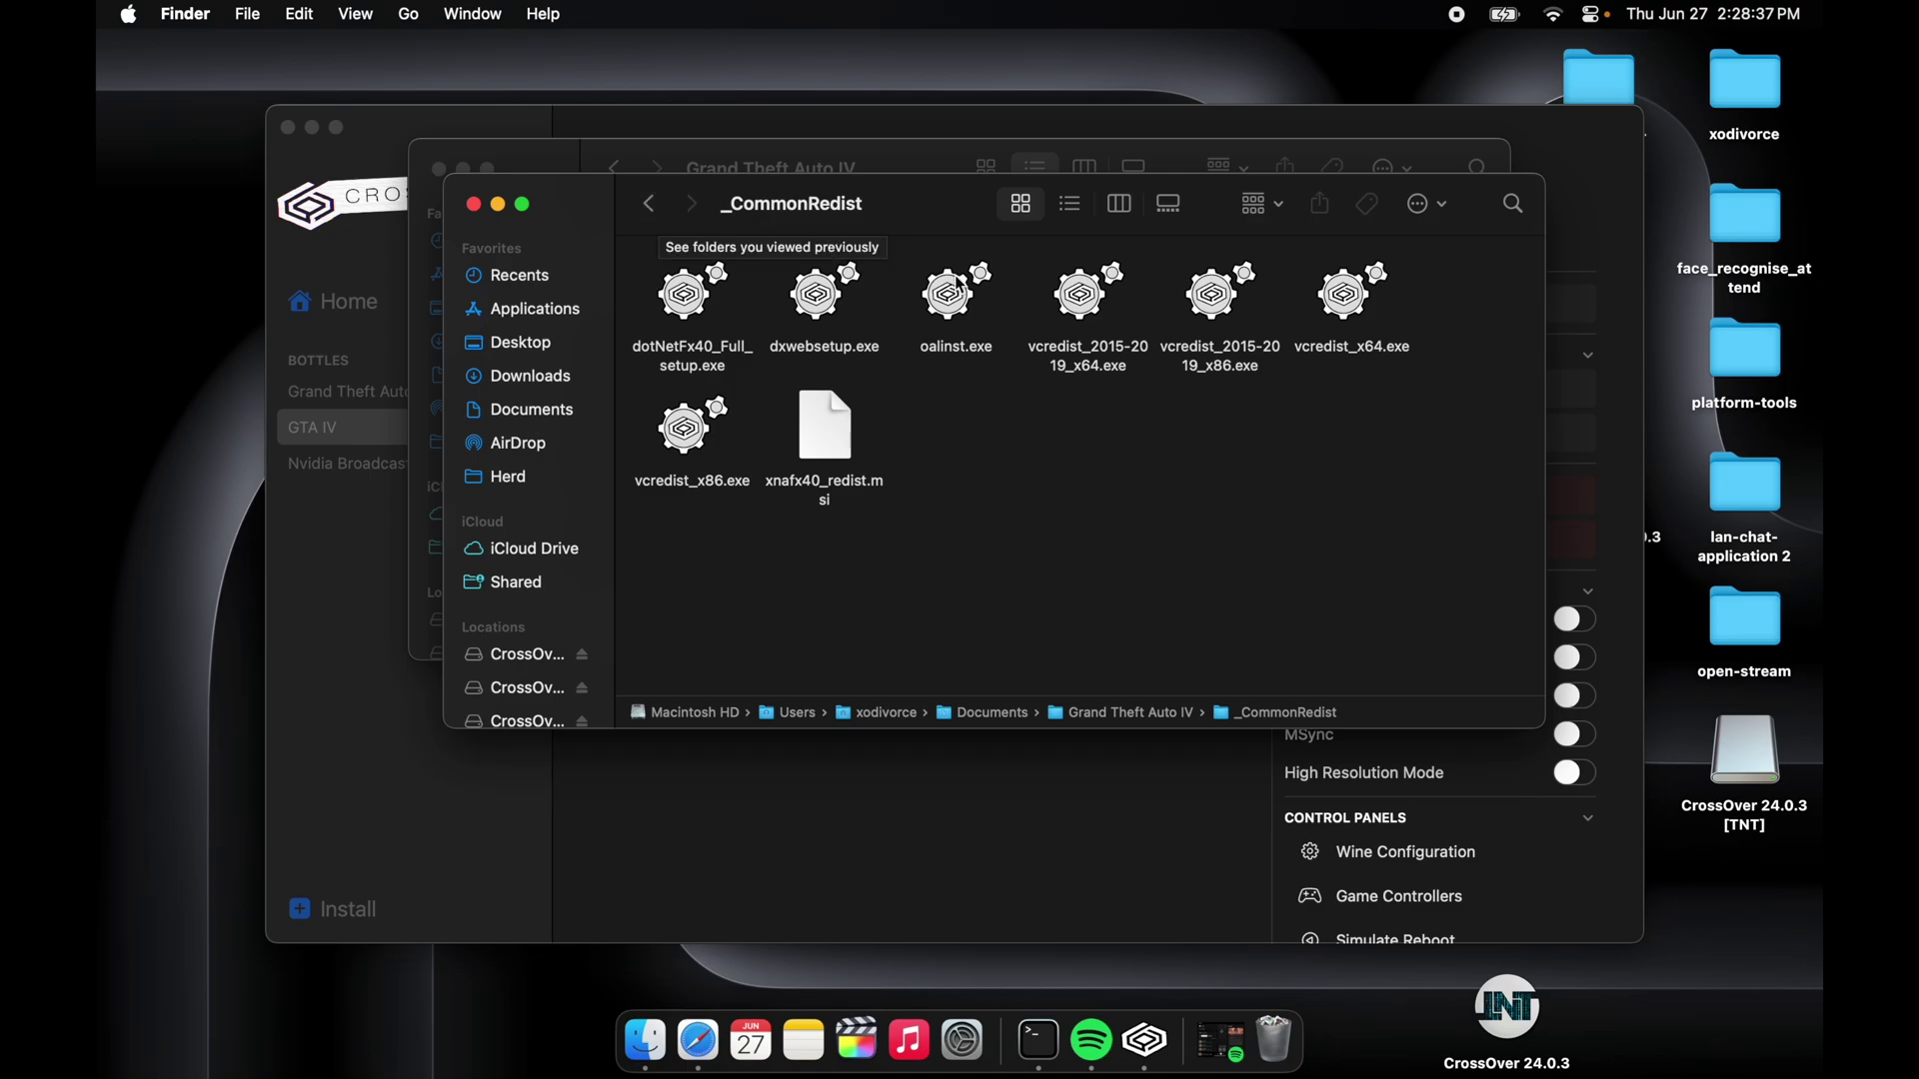
pyautogui.click(827, 441)
pyautogui.rightClick(827, 441)
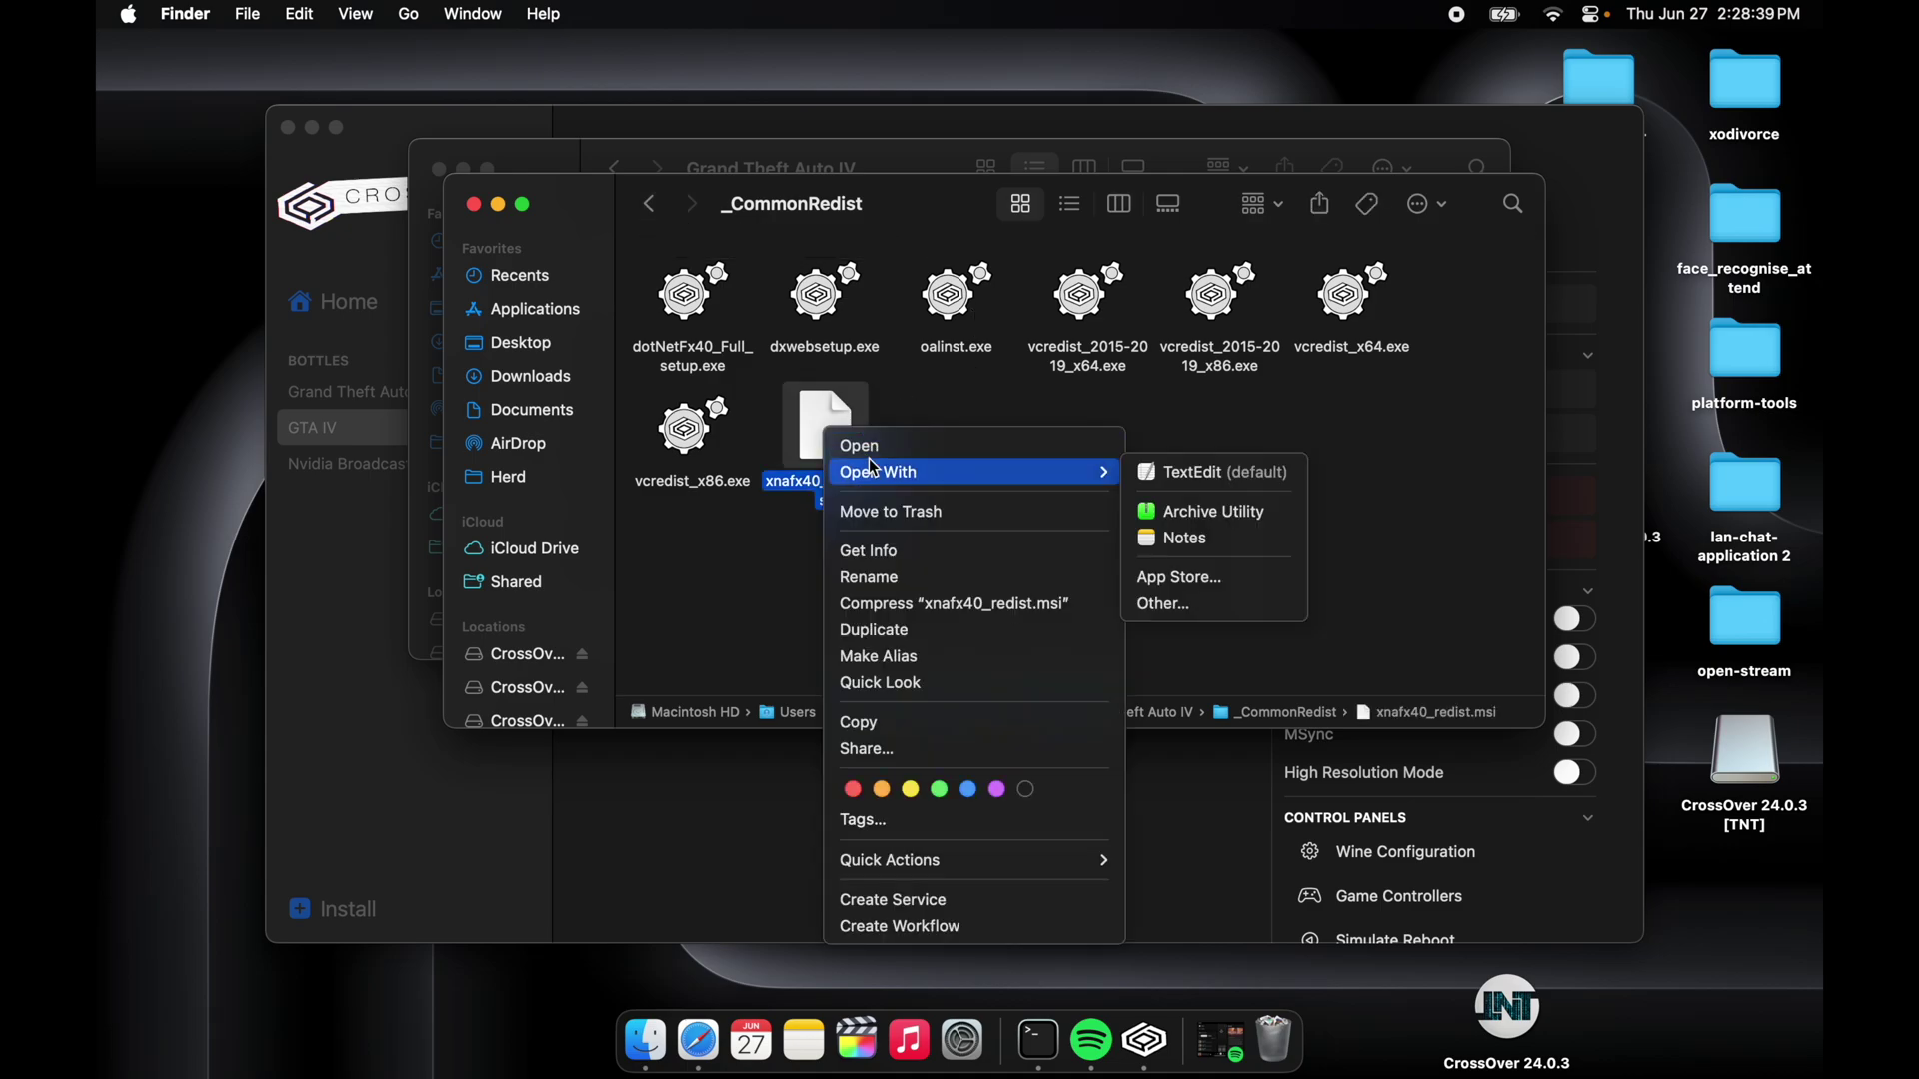
pyautogui.click(1323, 452)
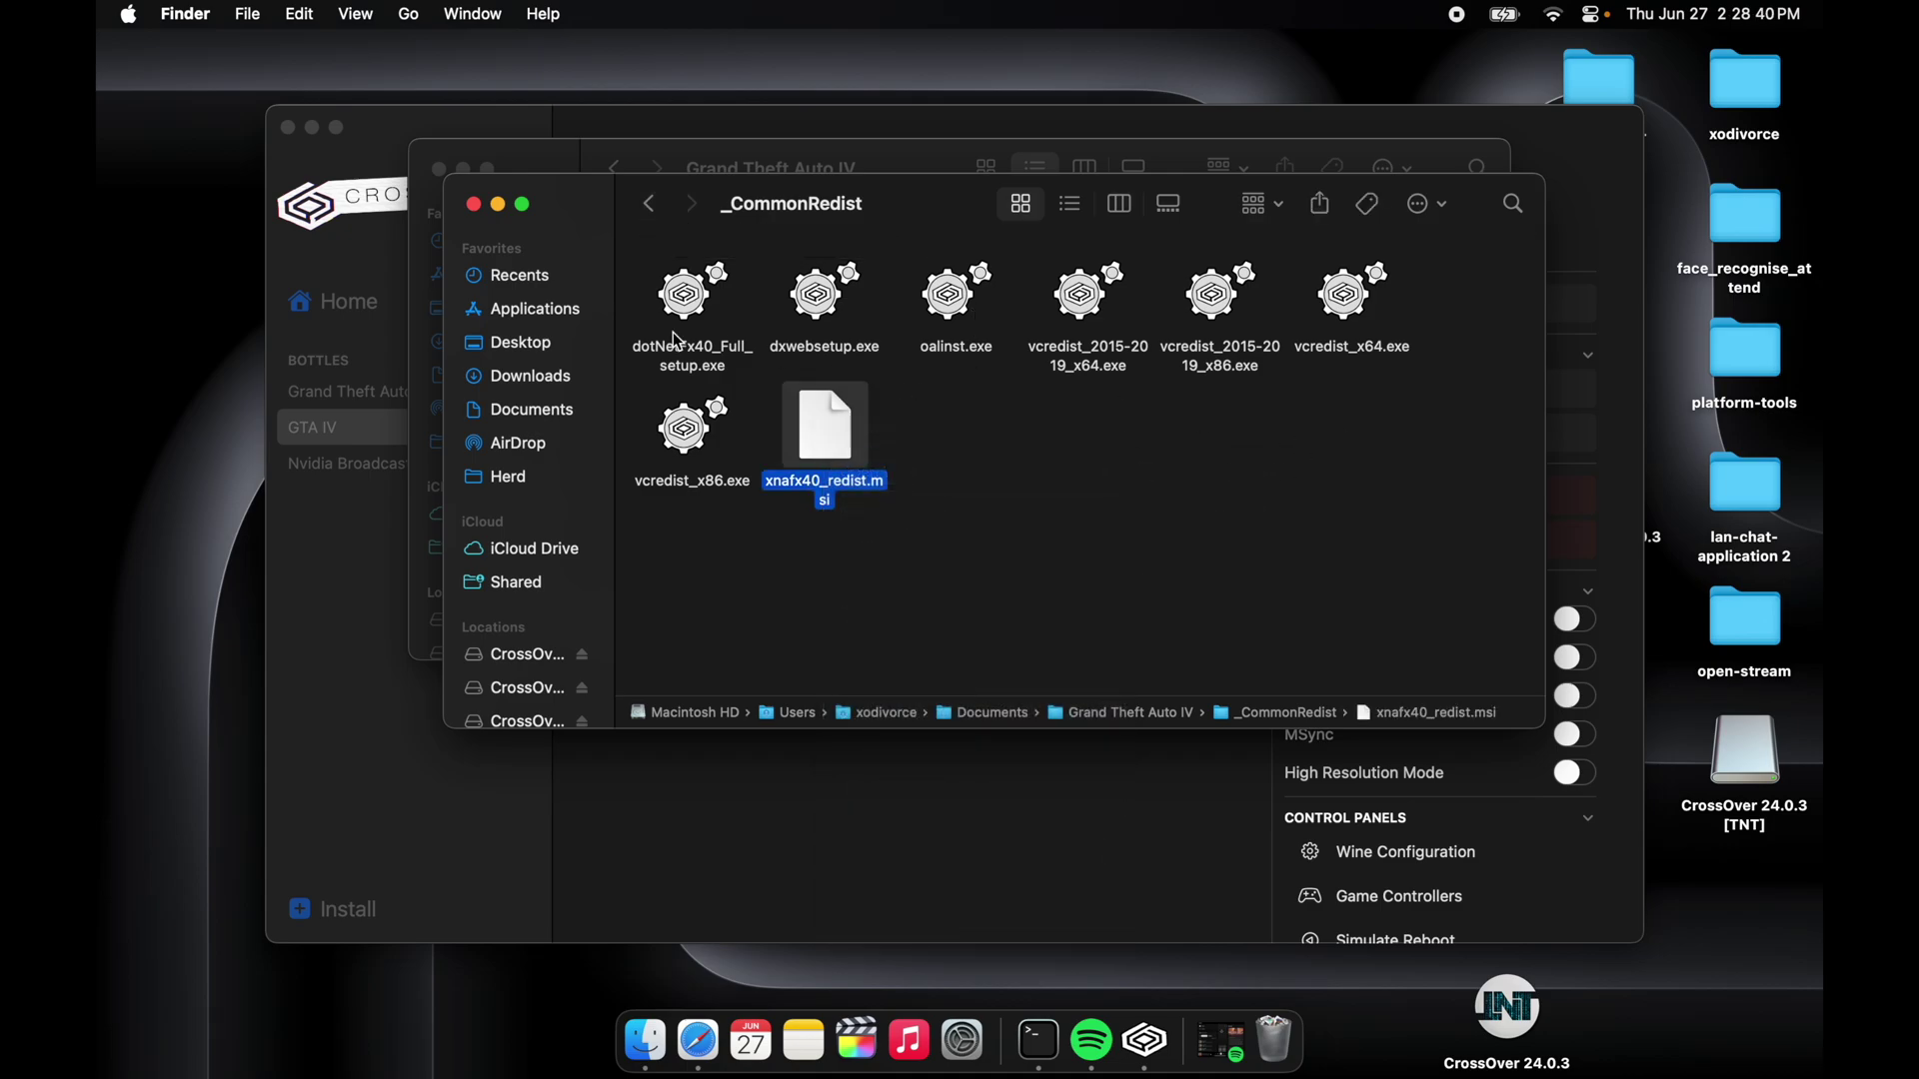
pyautogui.click(876, 346)
pyautogui.click(1039, 494)
pyautogui.click(698, 426)
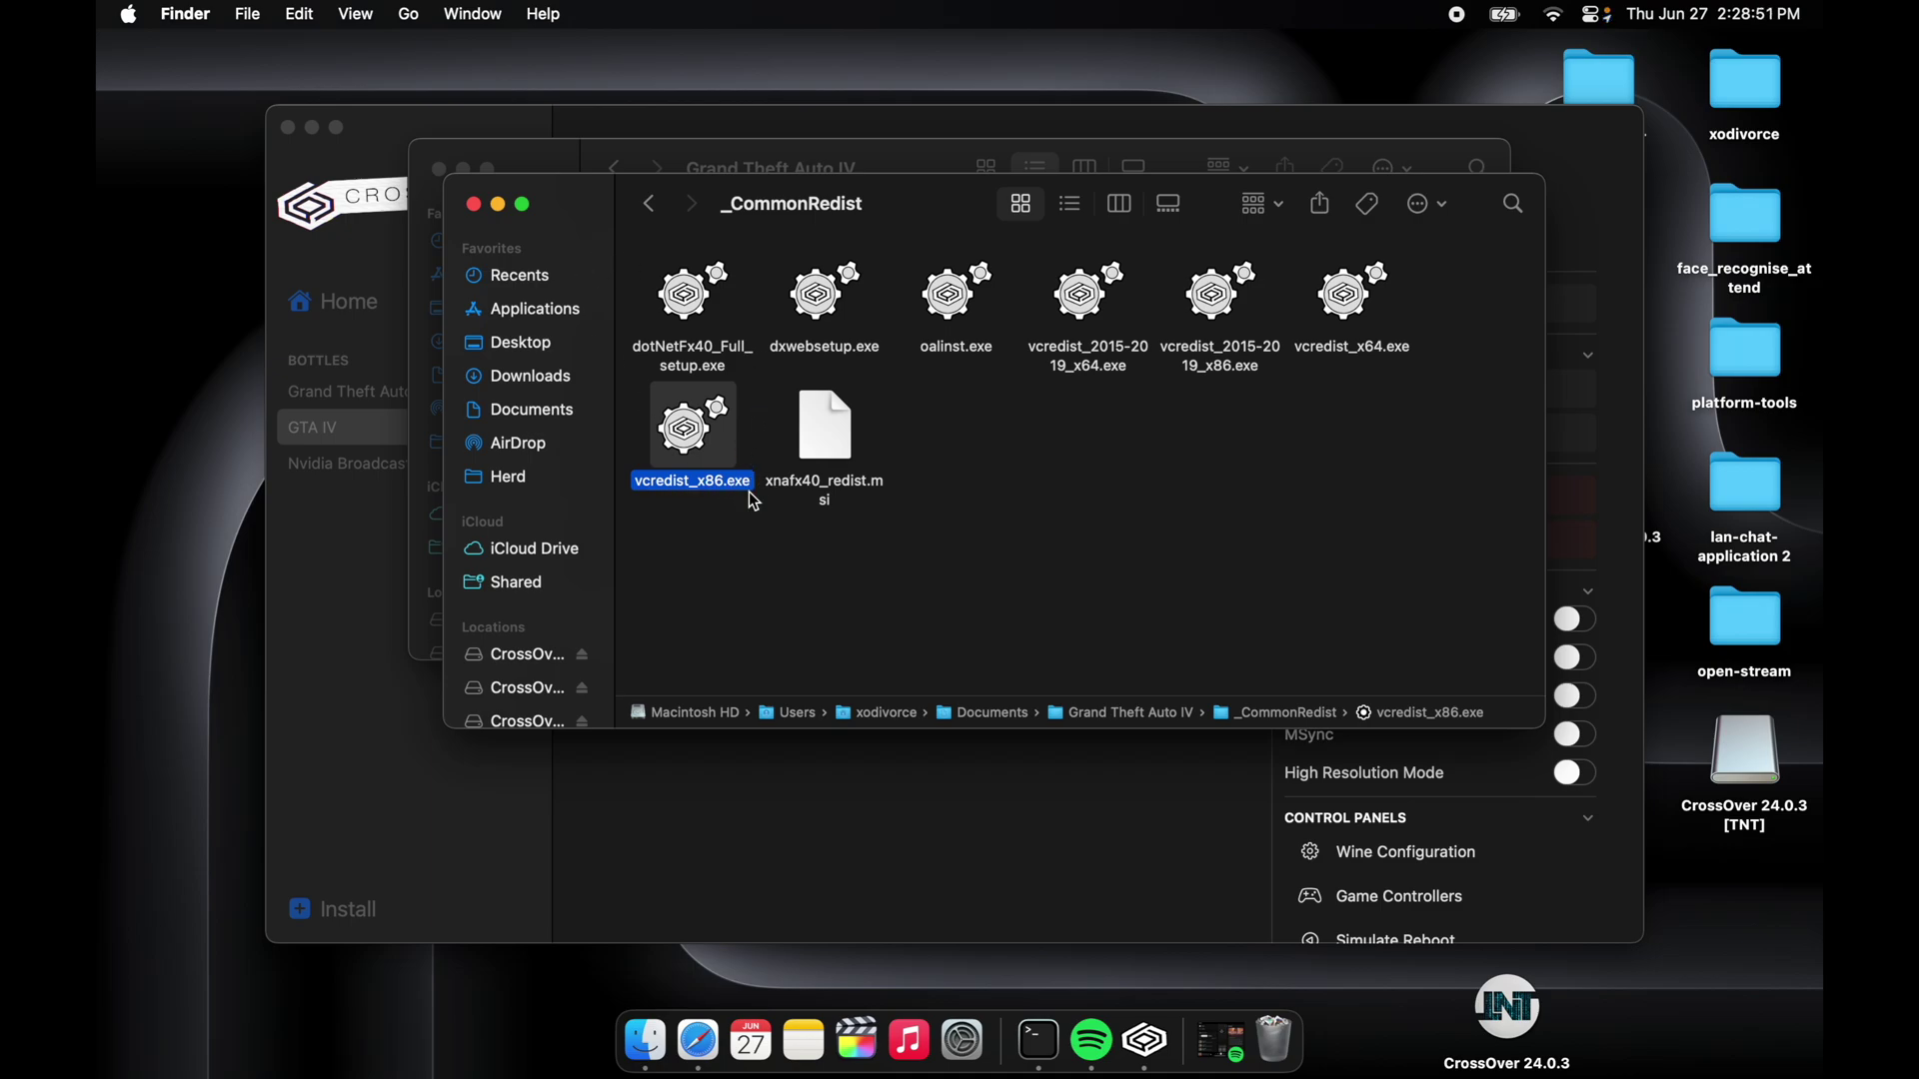
pyautogui.moveTo(684, 322); pyautogui.dragTo(686, 428)
pyautogui.click(694, 468)
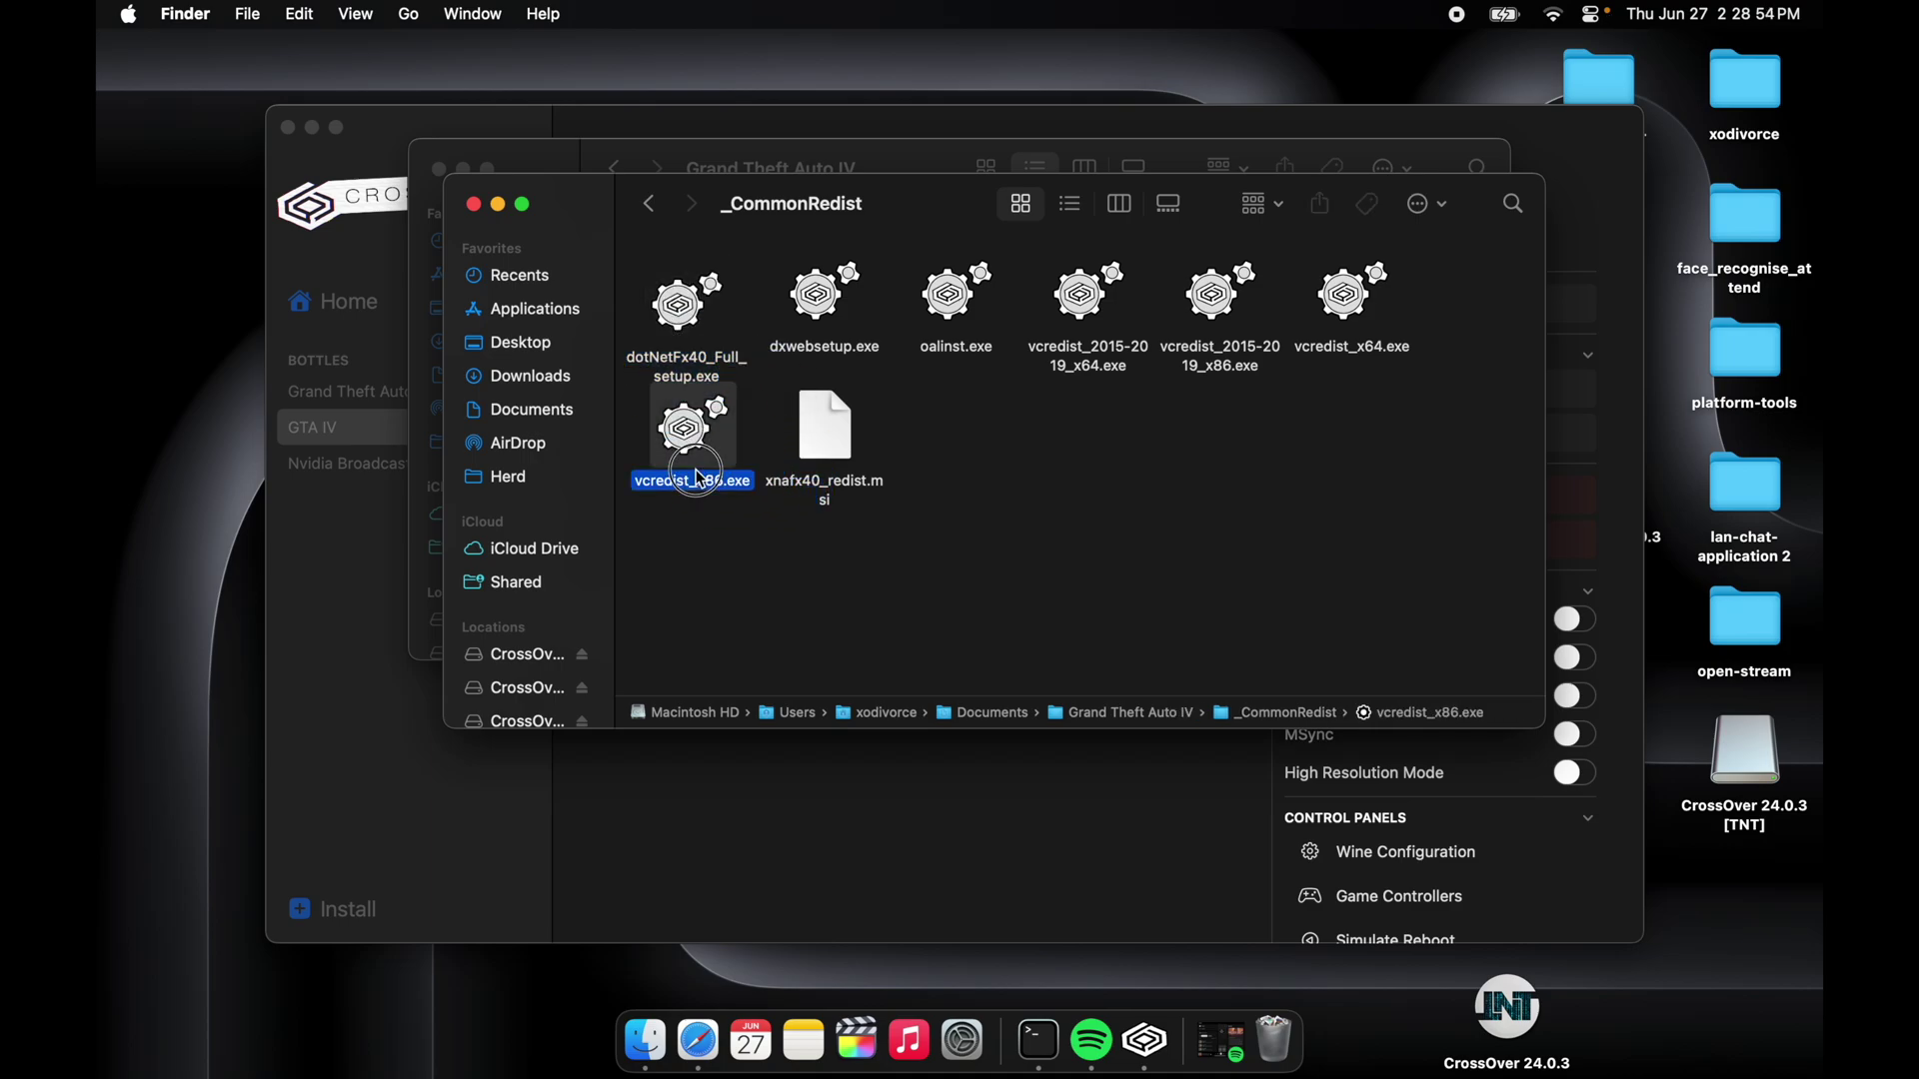
pyautogui.click(789, 626)
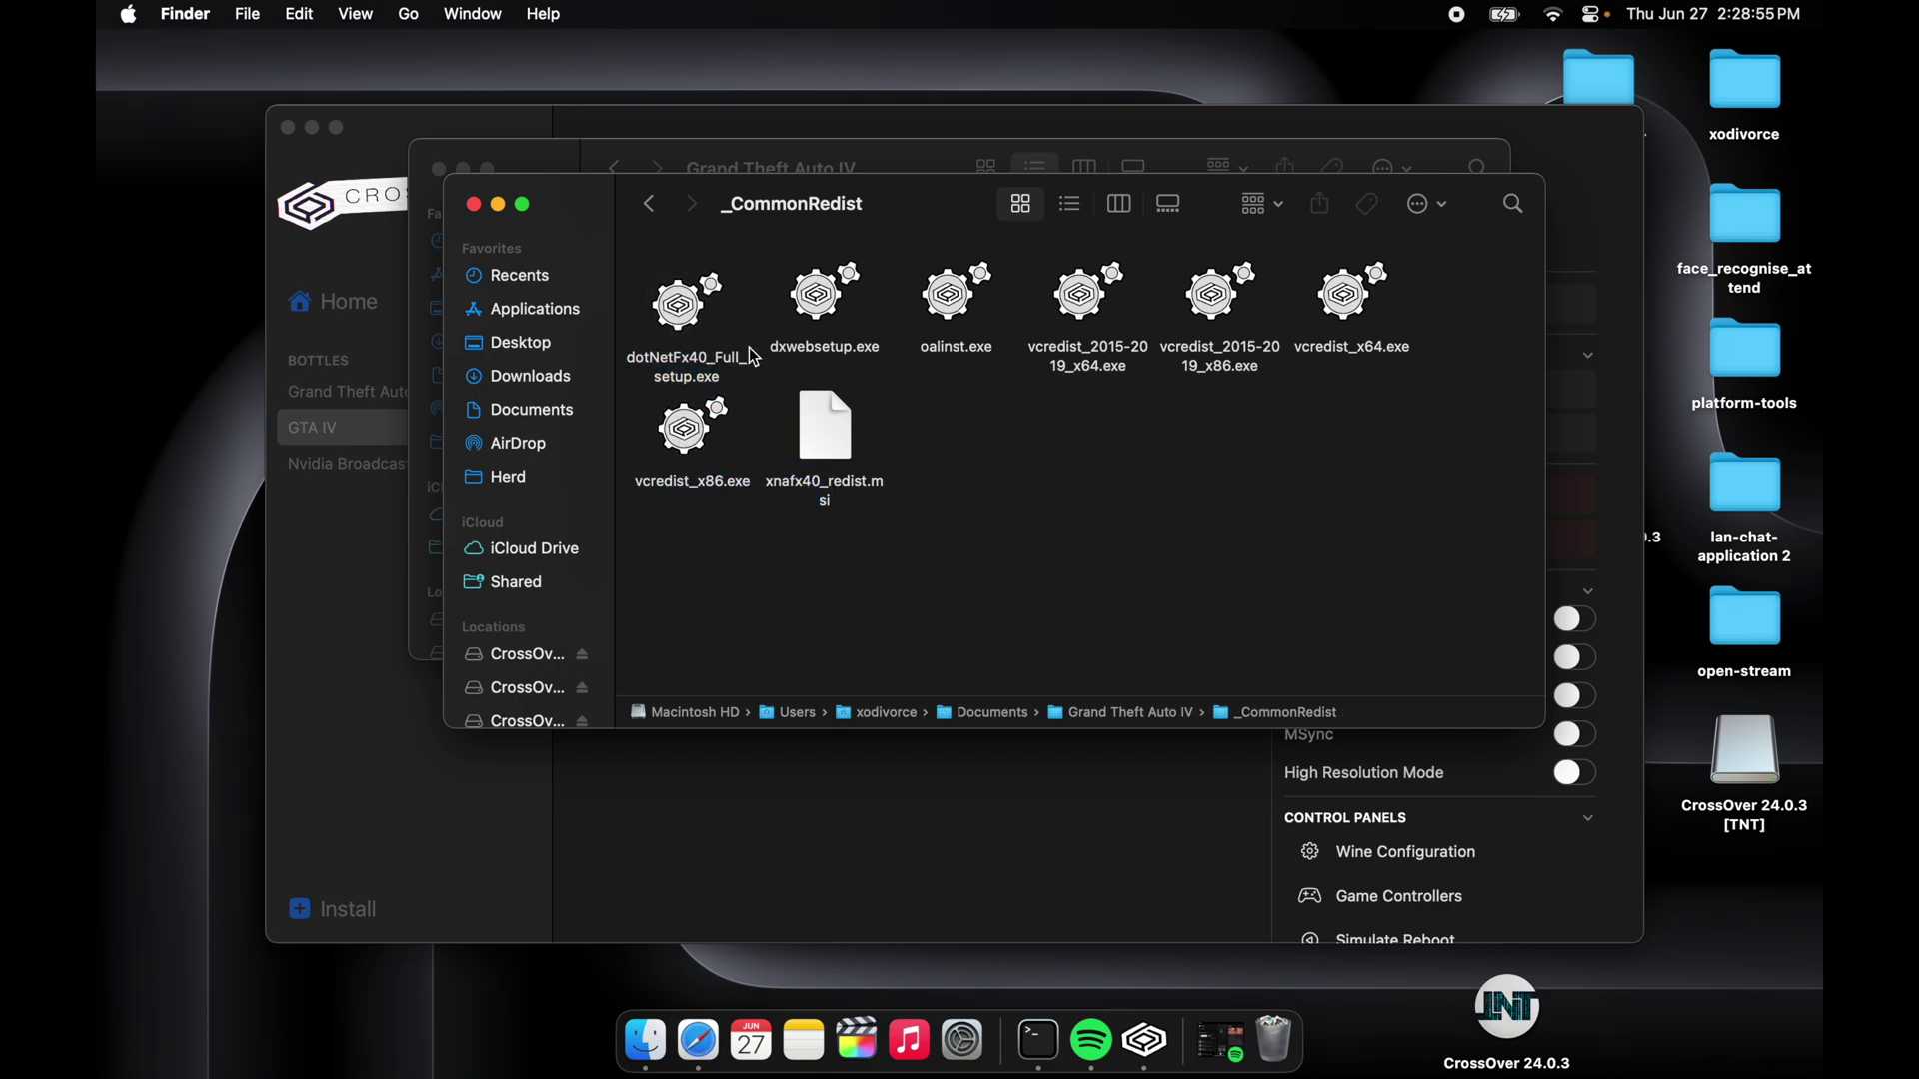
# - Close the _CommonRedist and Grand Theft Auto IV Finder windows, returning to the GTA IV bottle
pyautogui.click(472, 204)
pyautogui.click(438, 169)
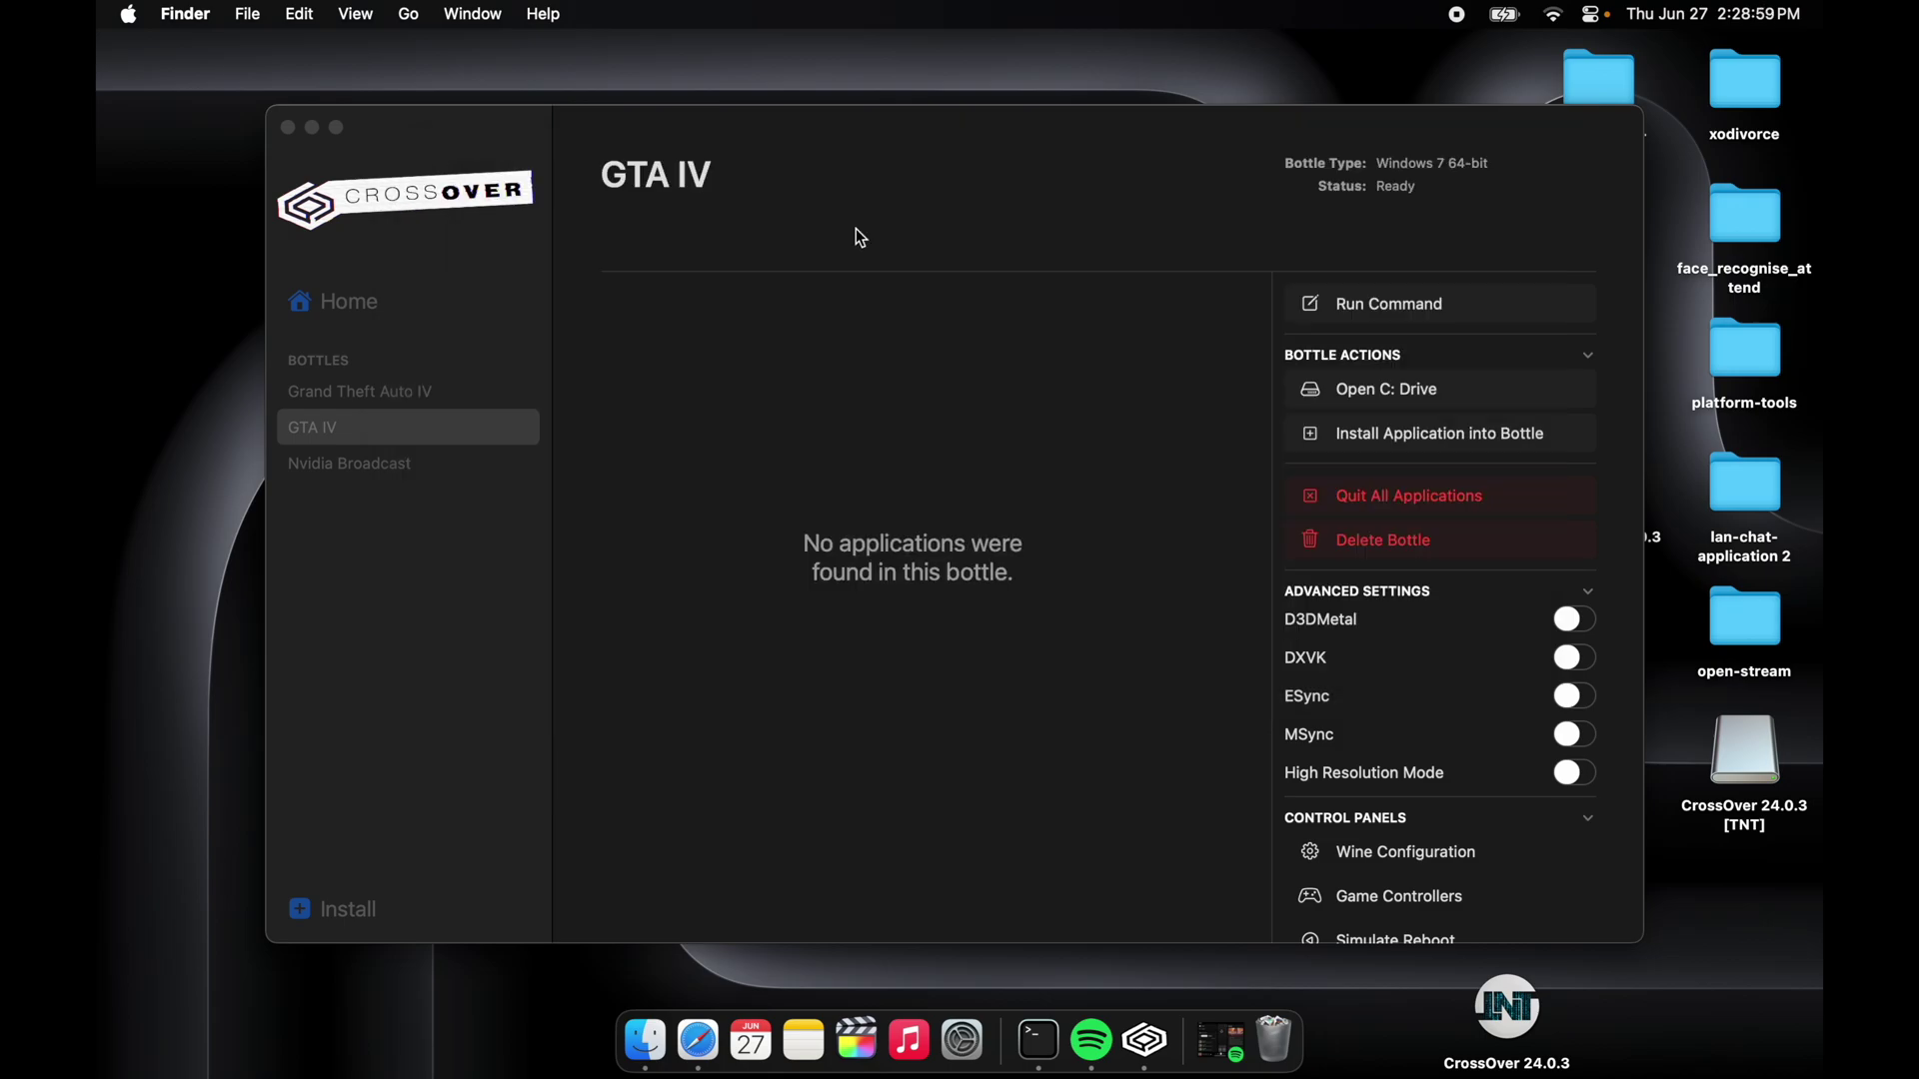
pyautogui.click(992, 499)
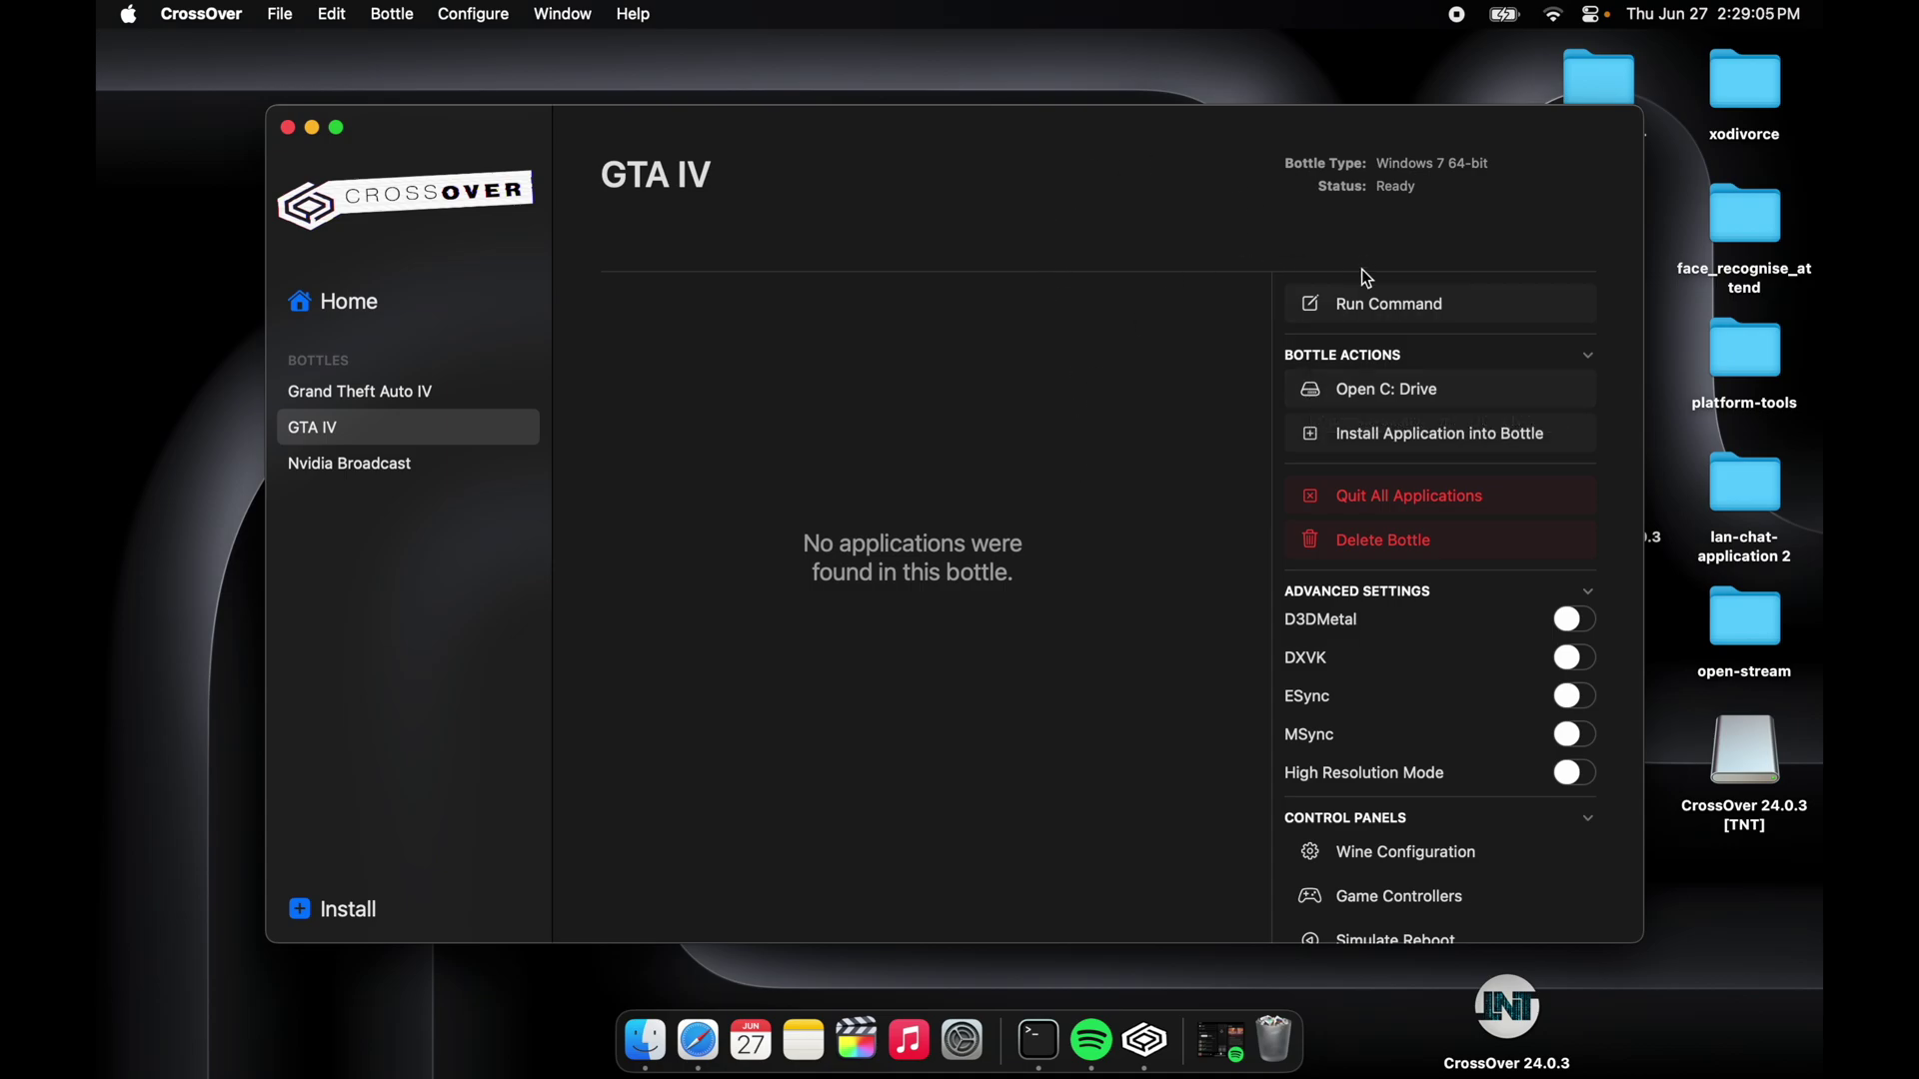
# - Save a Run Command for Documents > Grand Theft Auto IV > GTAIV > GTAIV.exe as a launcher
pyautogui.click(1351, 305)
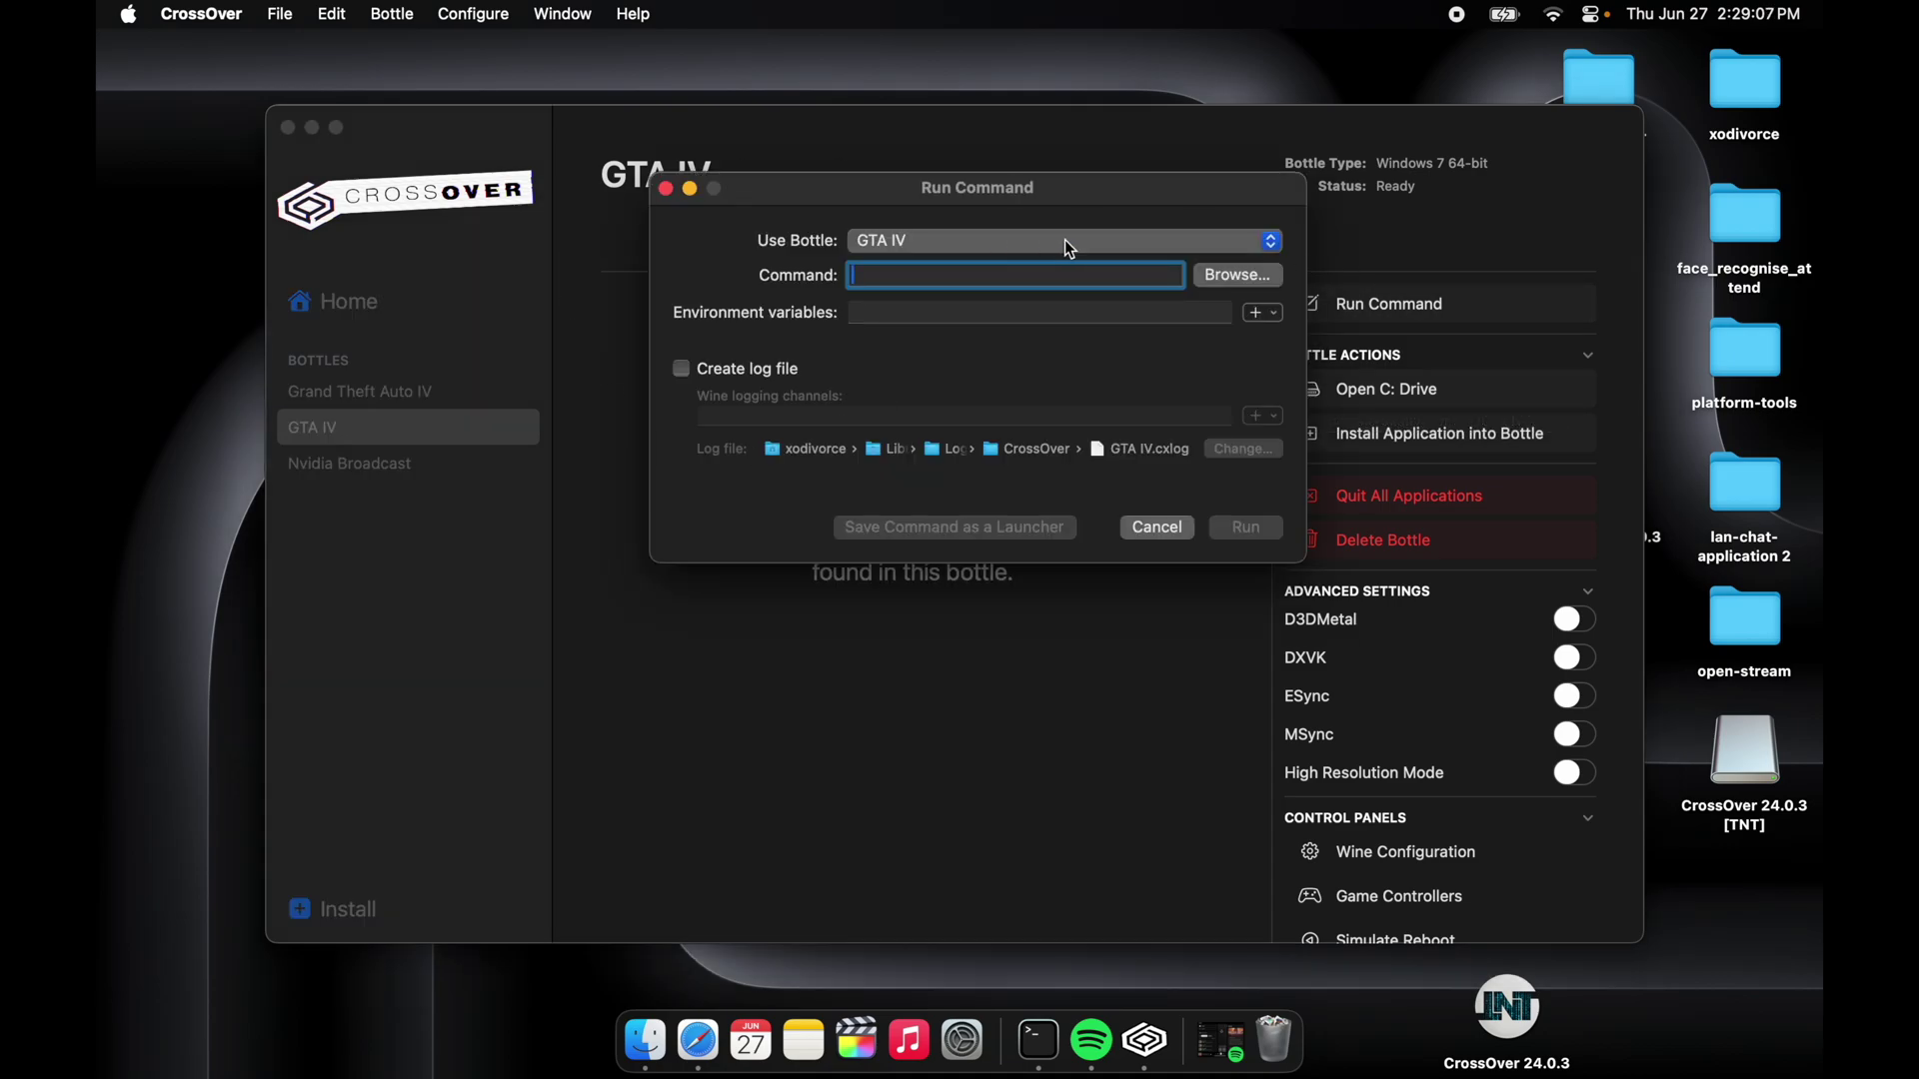
pyautogui.click(1237, 278)
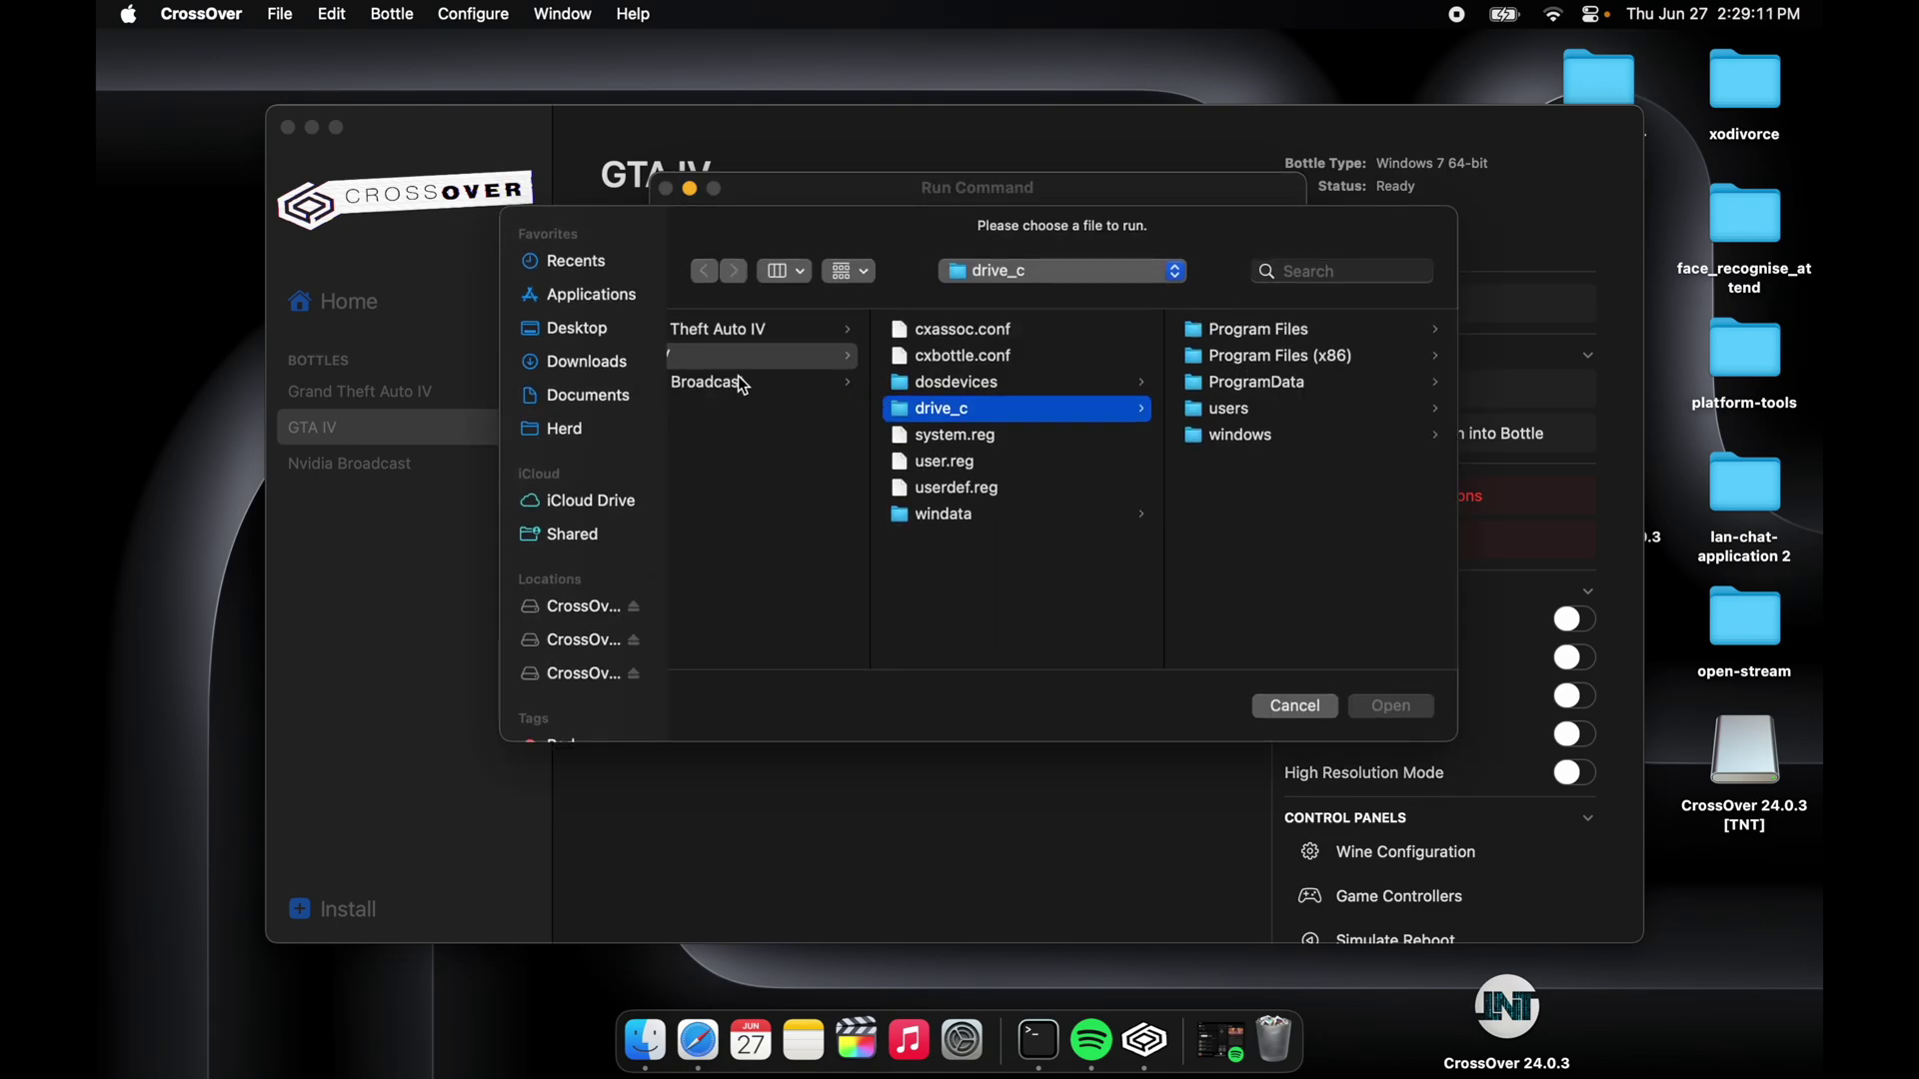
pyautogui.click(606, 395)
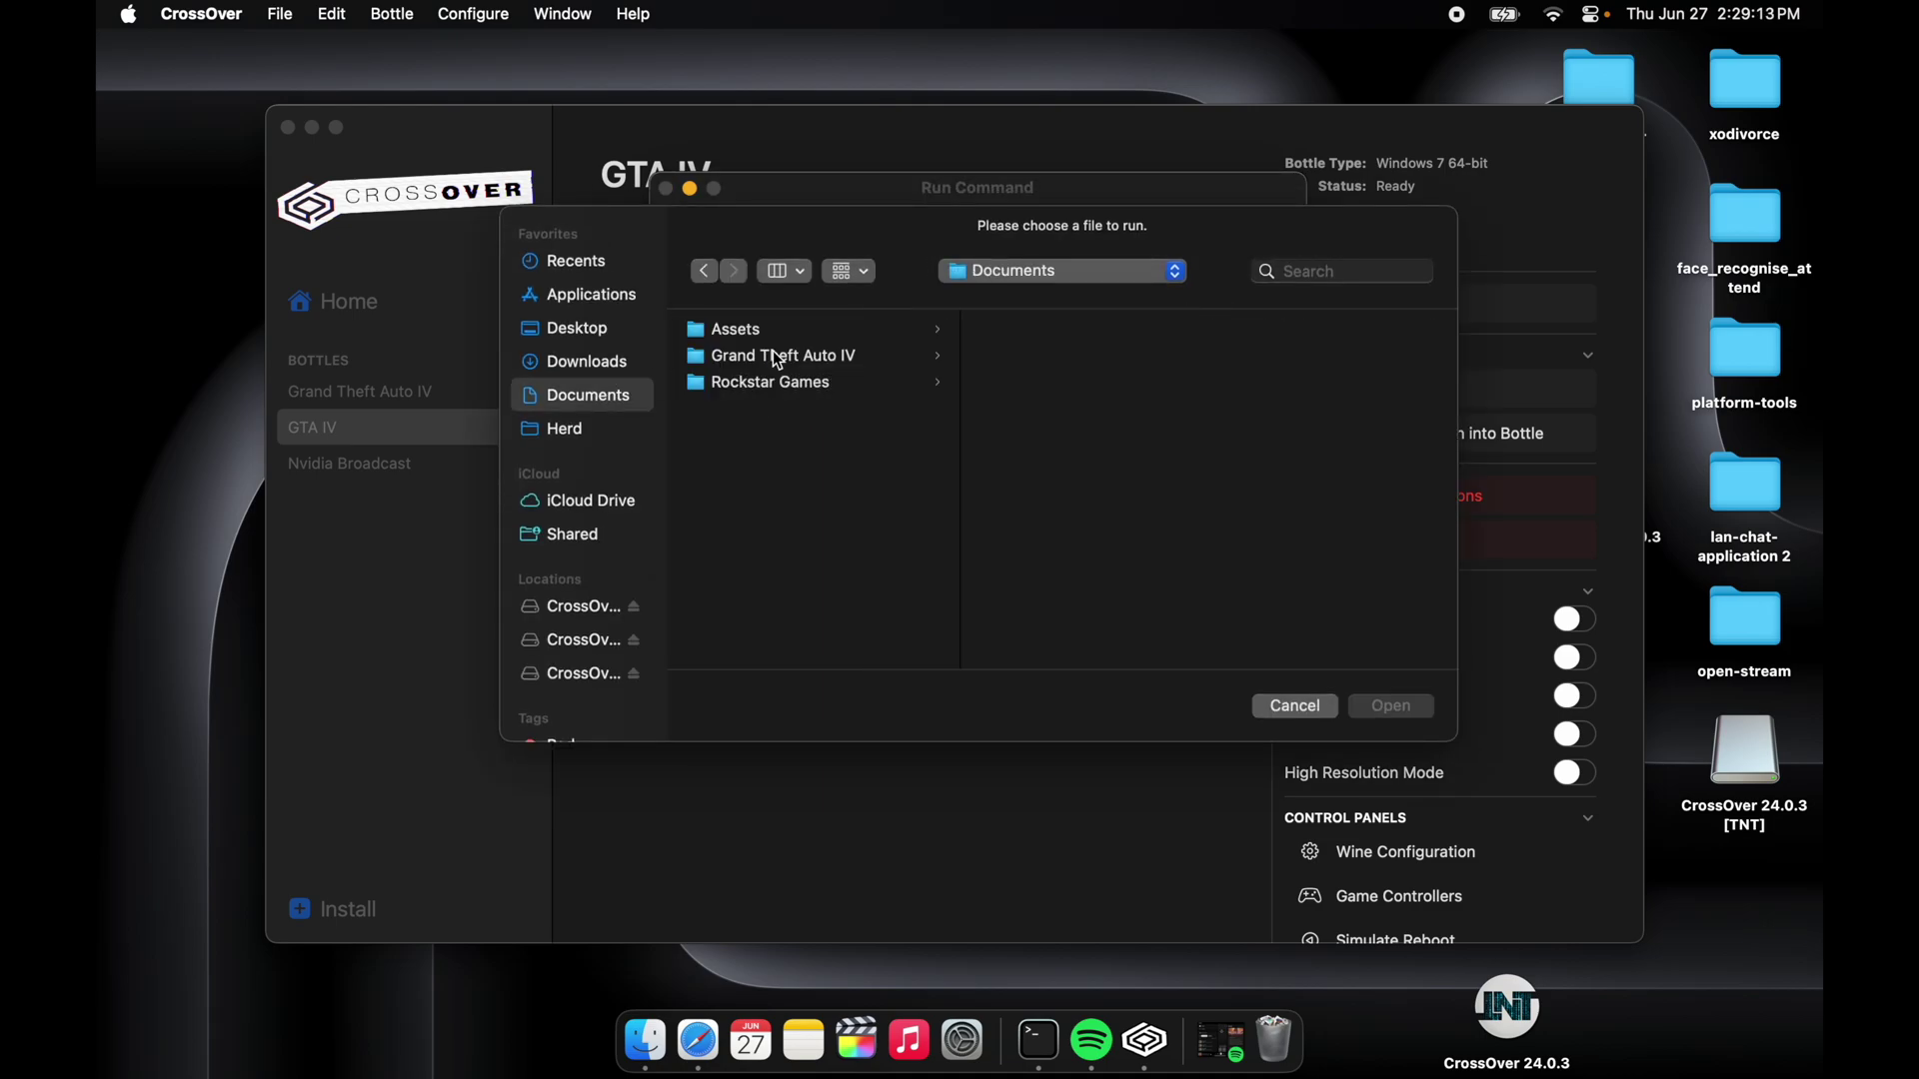
pyautogui.click(822, 357)
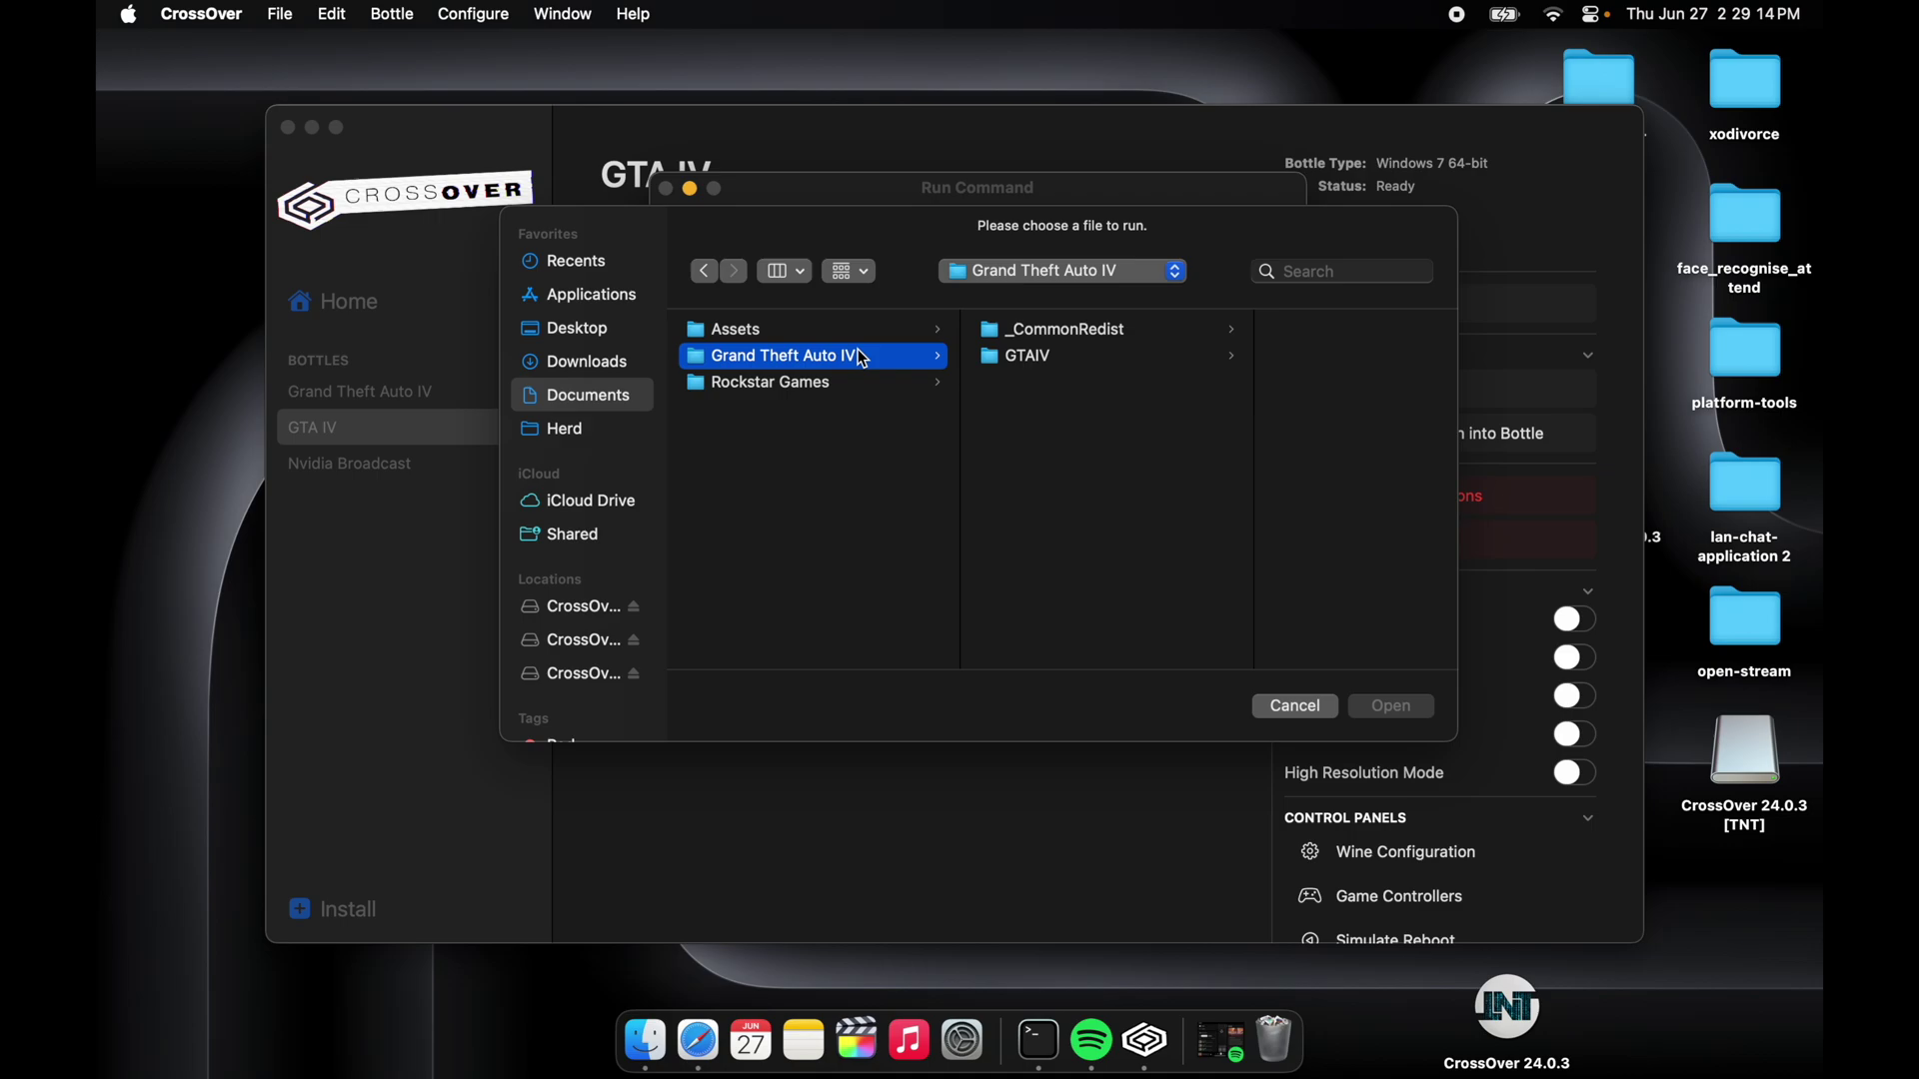
pyautogui.click(1084, 356)
pyautogui.click(1105, 333)
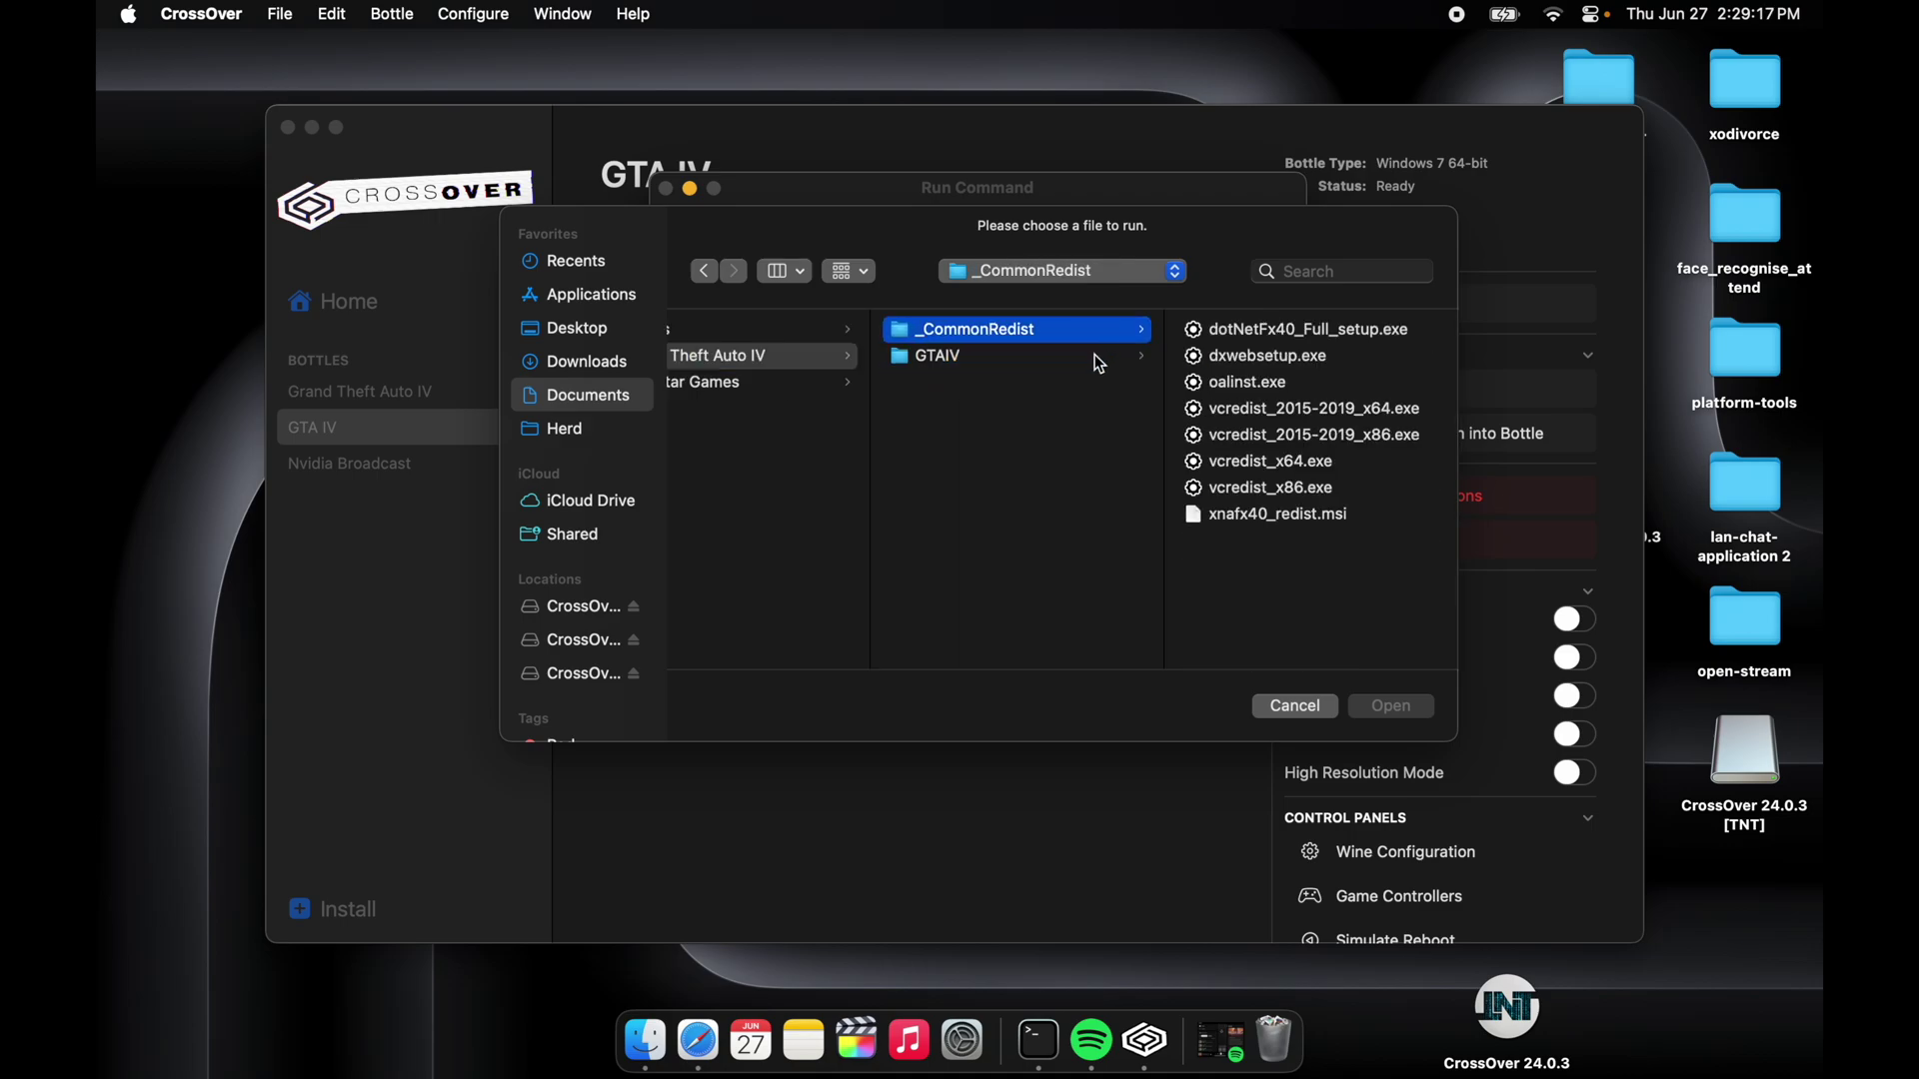
pyautogui.click(1099, 360)
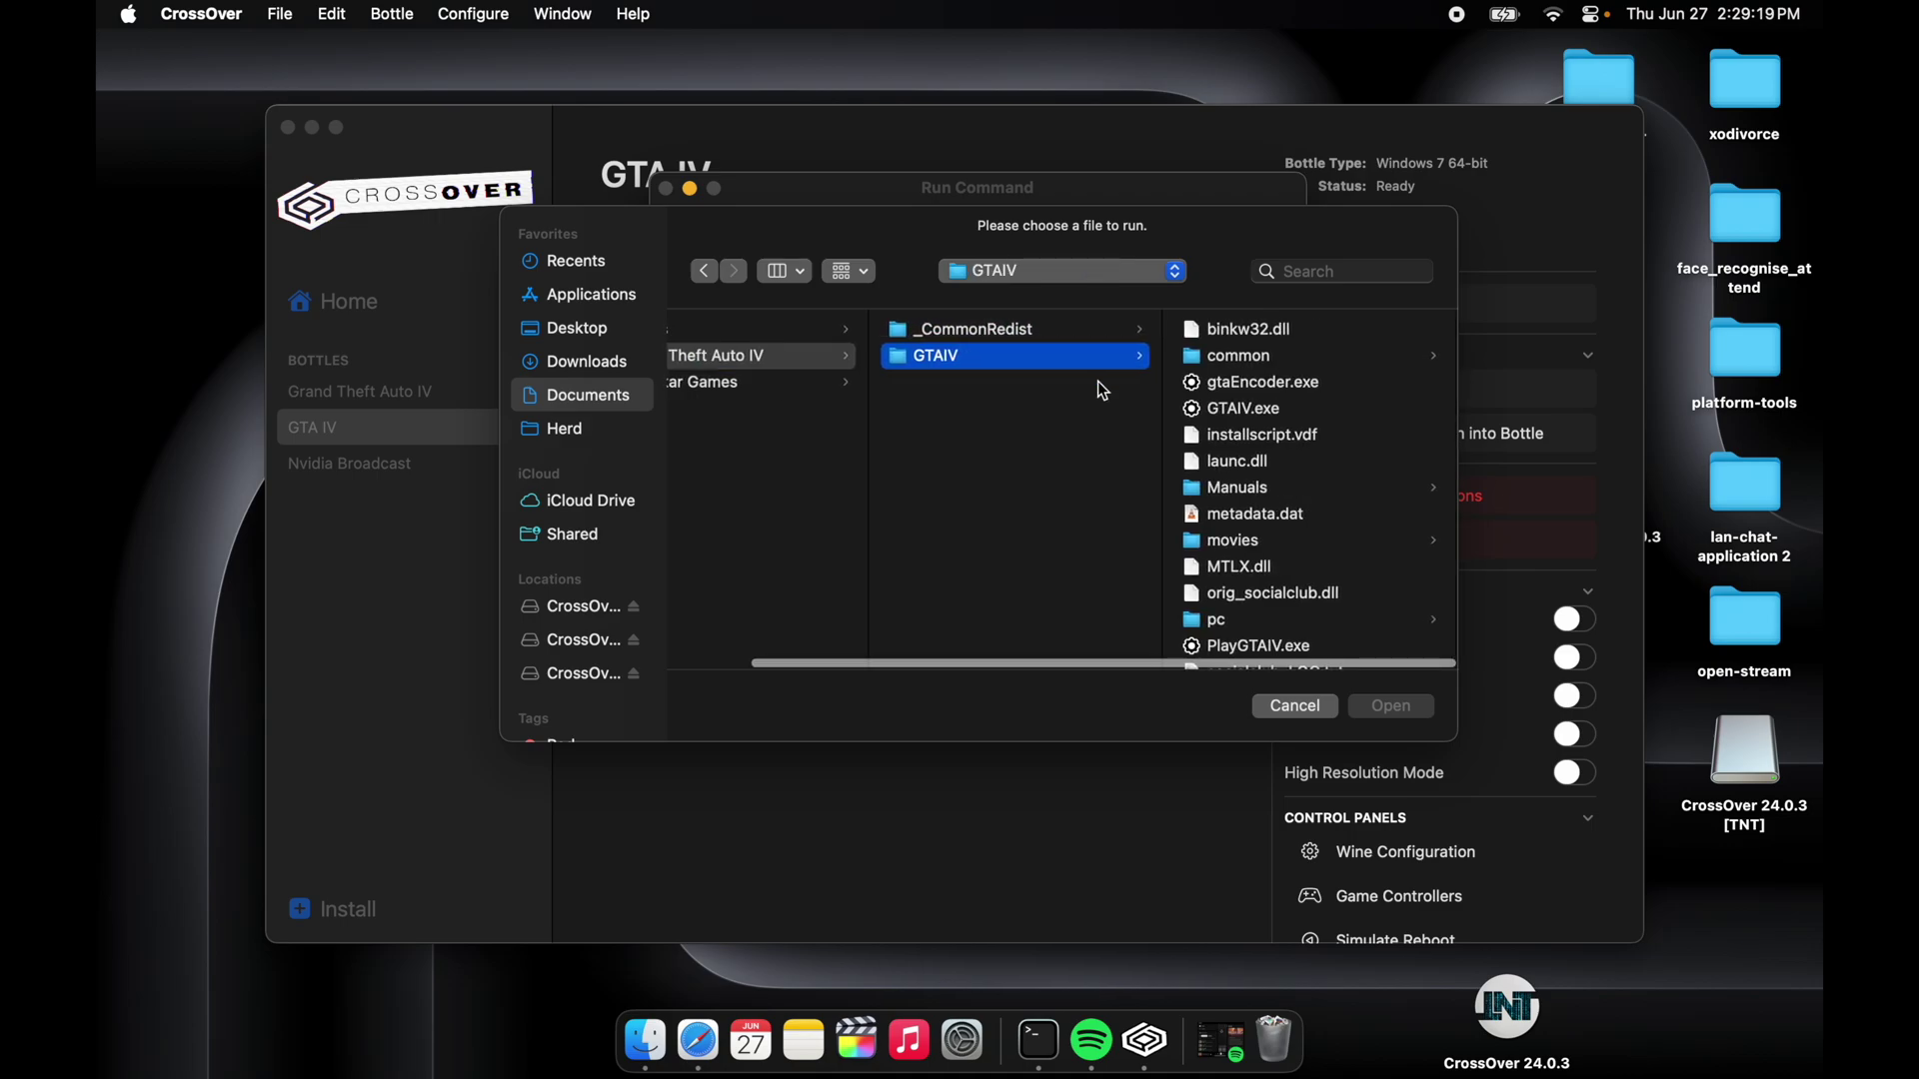
pyautogui.click(1256, 410)
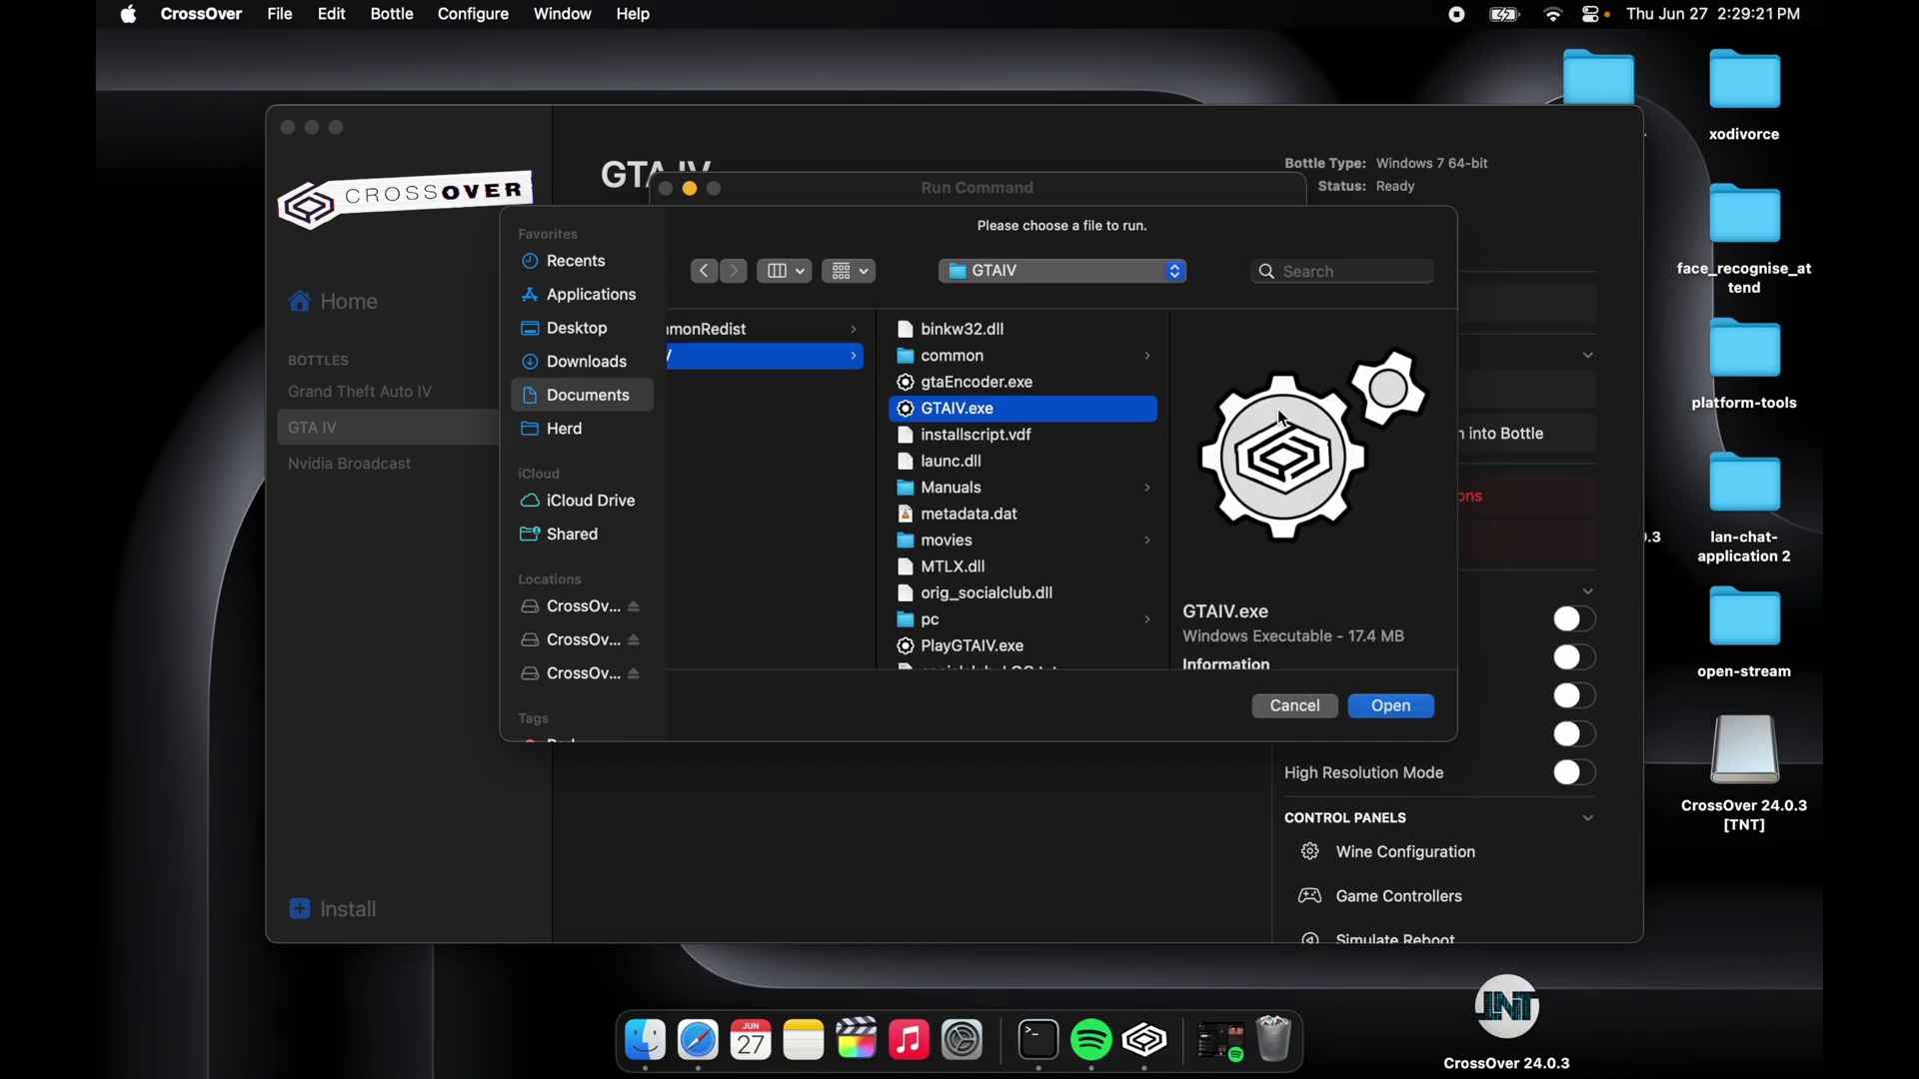
pyautogui.click(1392, 706)
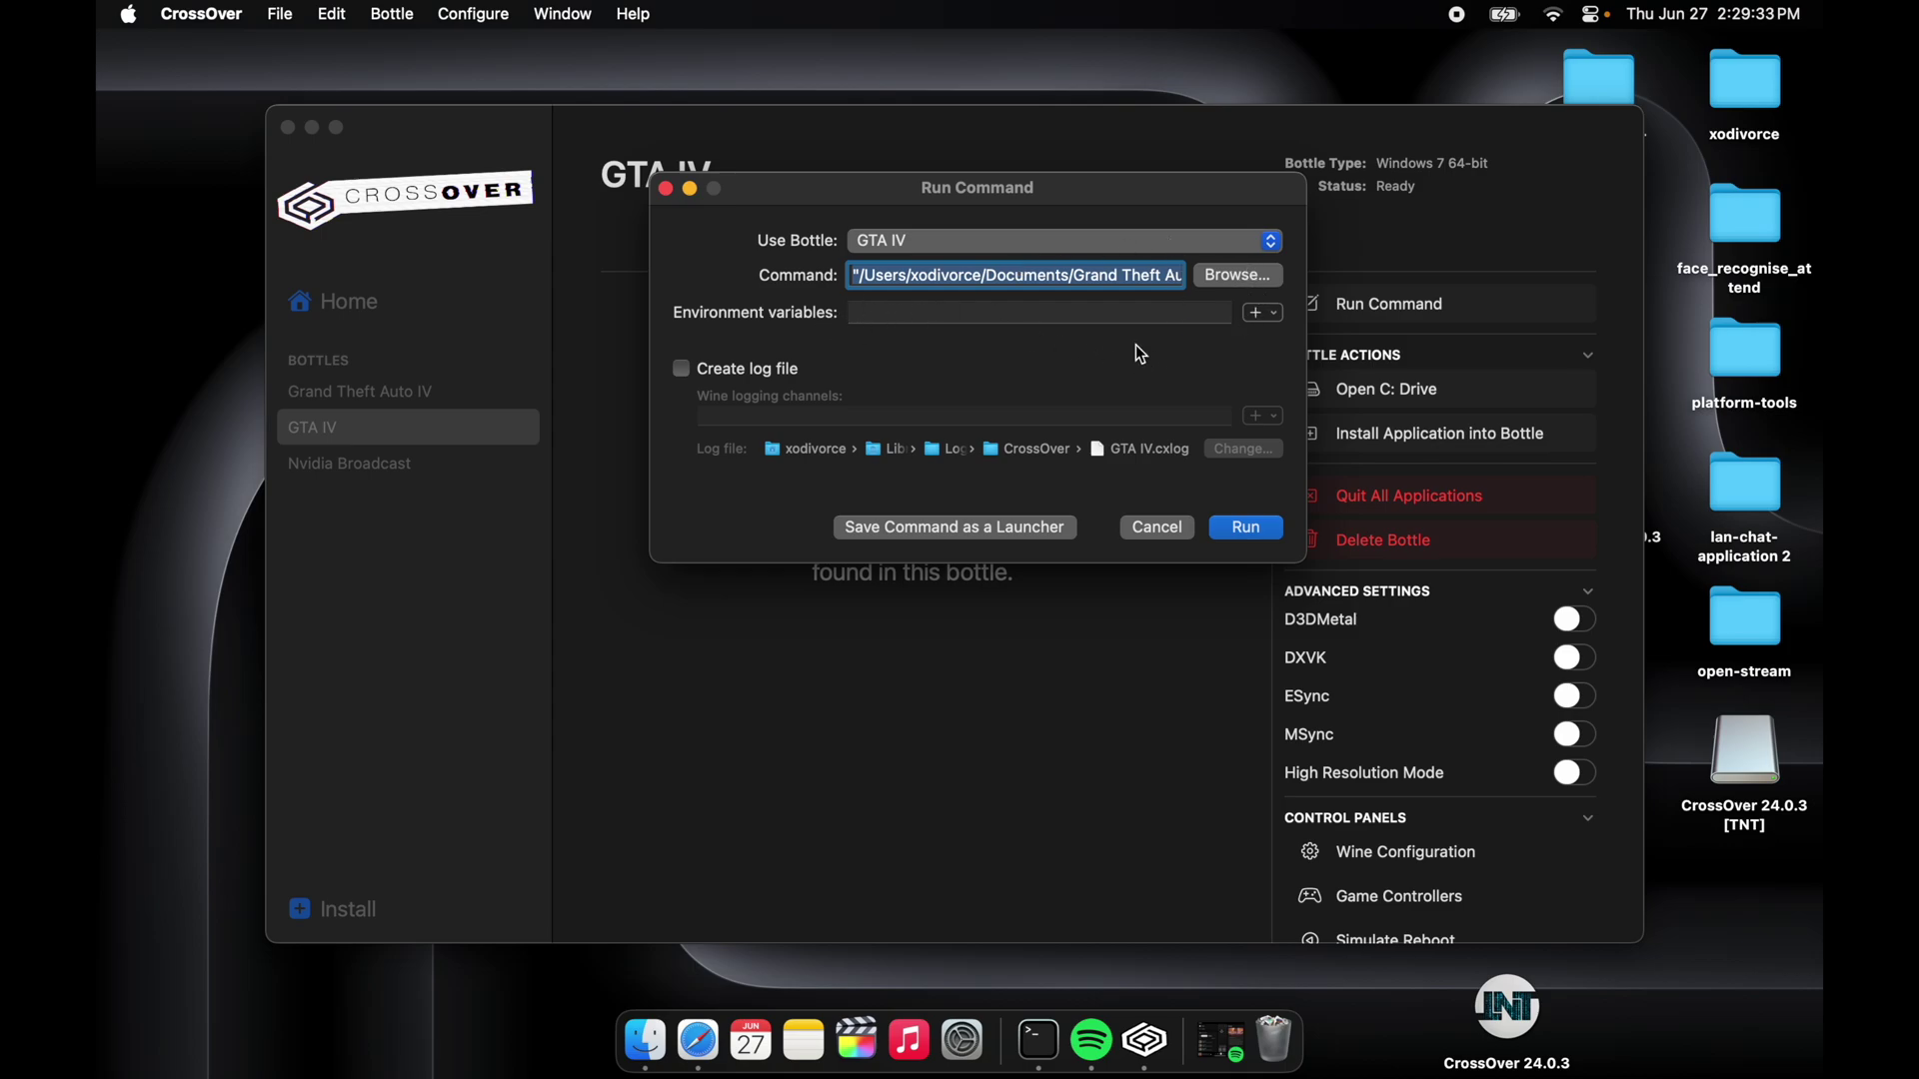
pyautogui.click(924, 533)
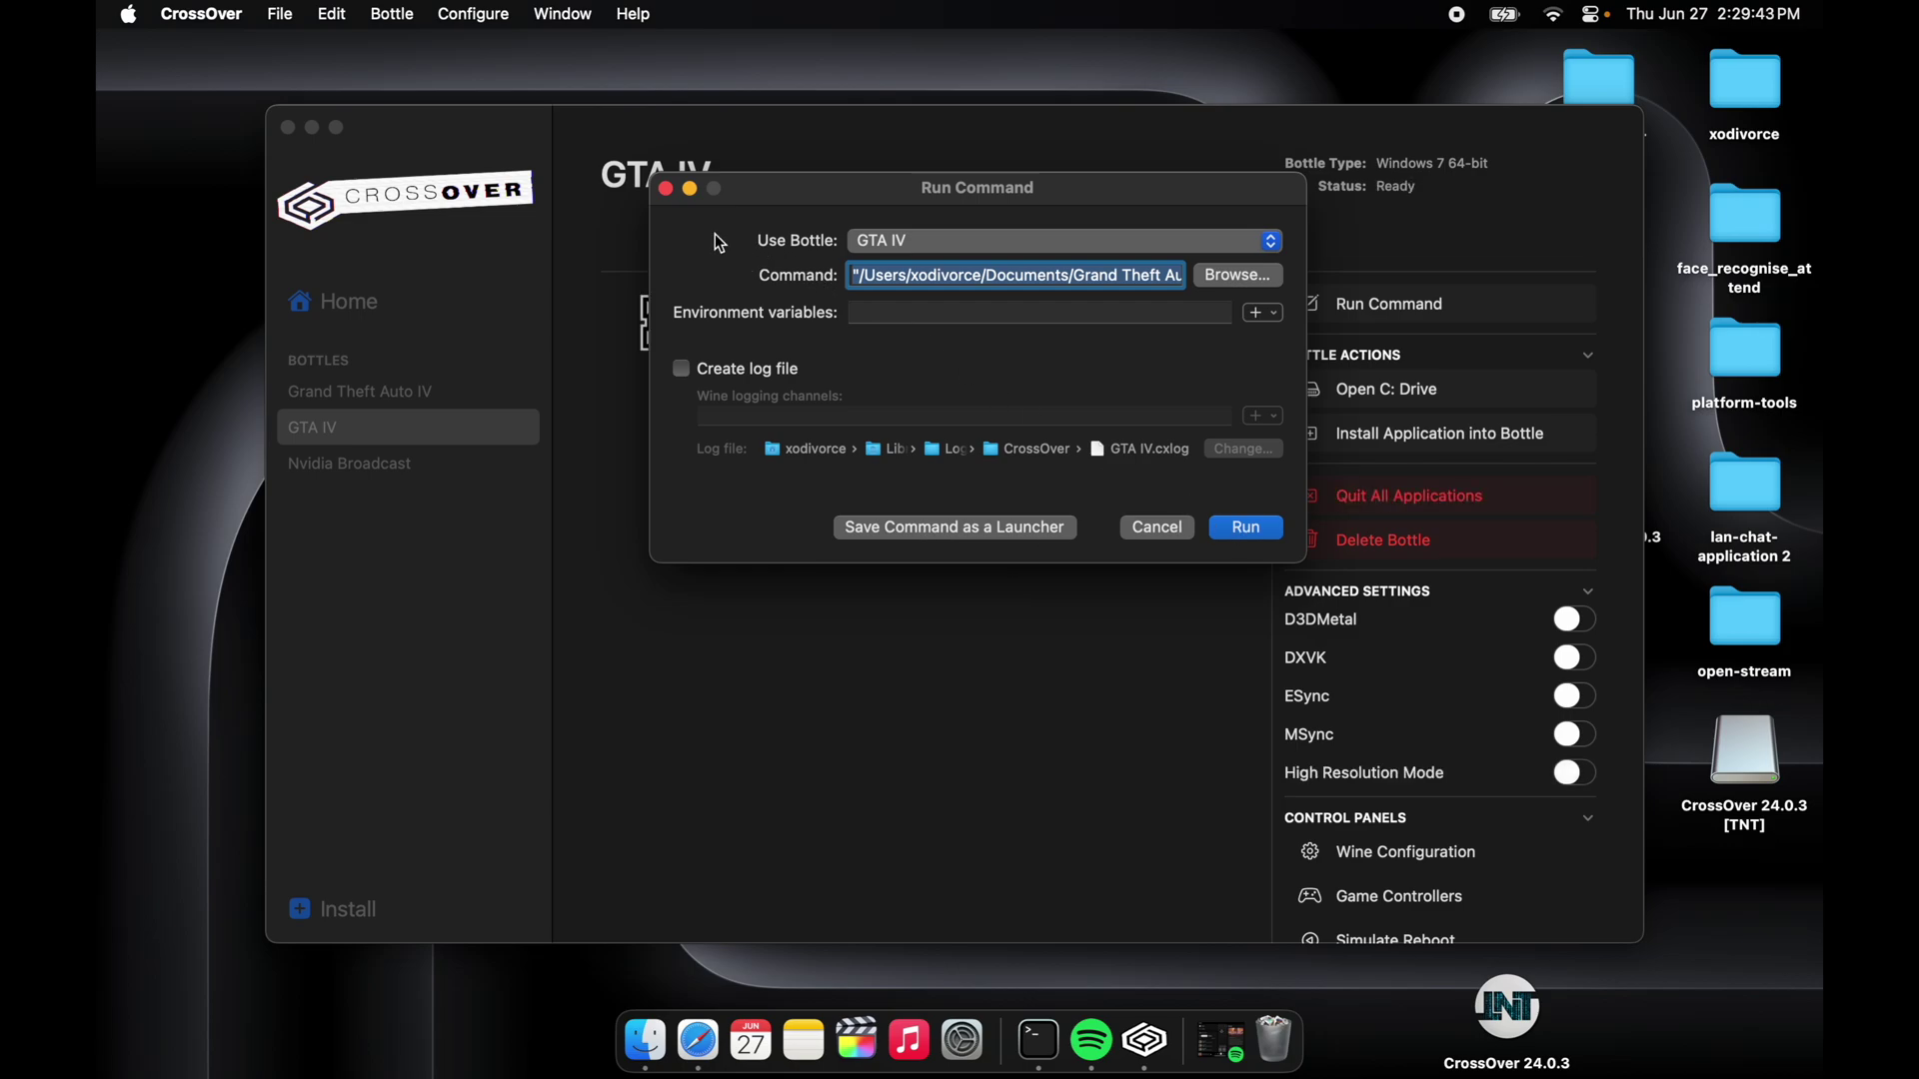
pyautogui.click(668, 193)
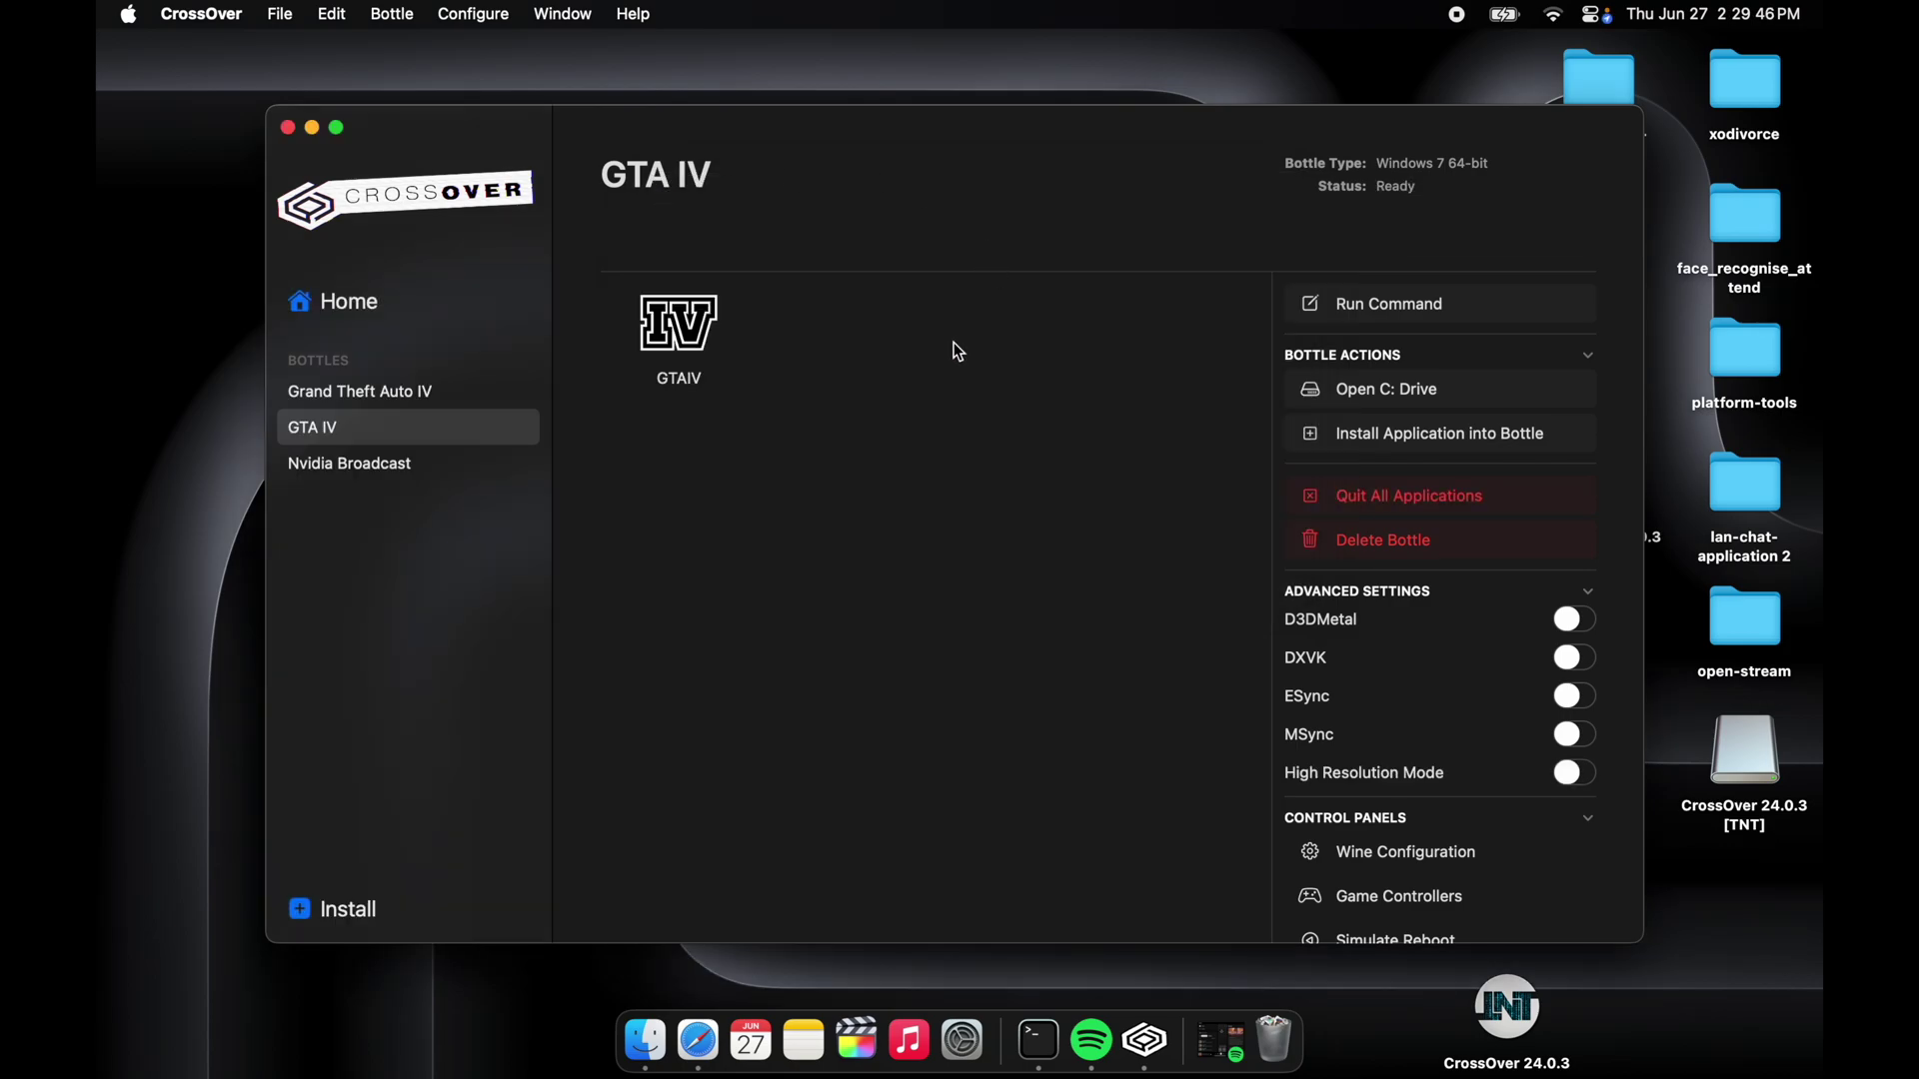
# - Check the GTAIV launcher's actions menu and cancel deleting the GTA IV bottle
pyautogui.click(657, 332)
pyautogui.click(835, 358)
pyautogui.rightClick(840, 350)
pyautogui.click(819, 500)
pyautogui.click(668, 322)
pyautogui.rightClick(668, 322)
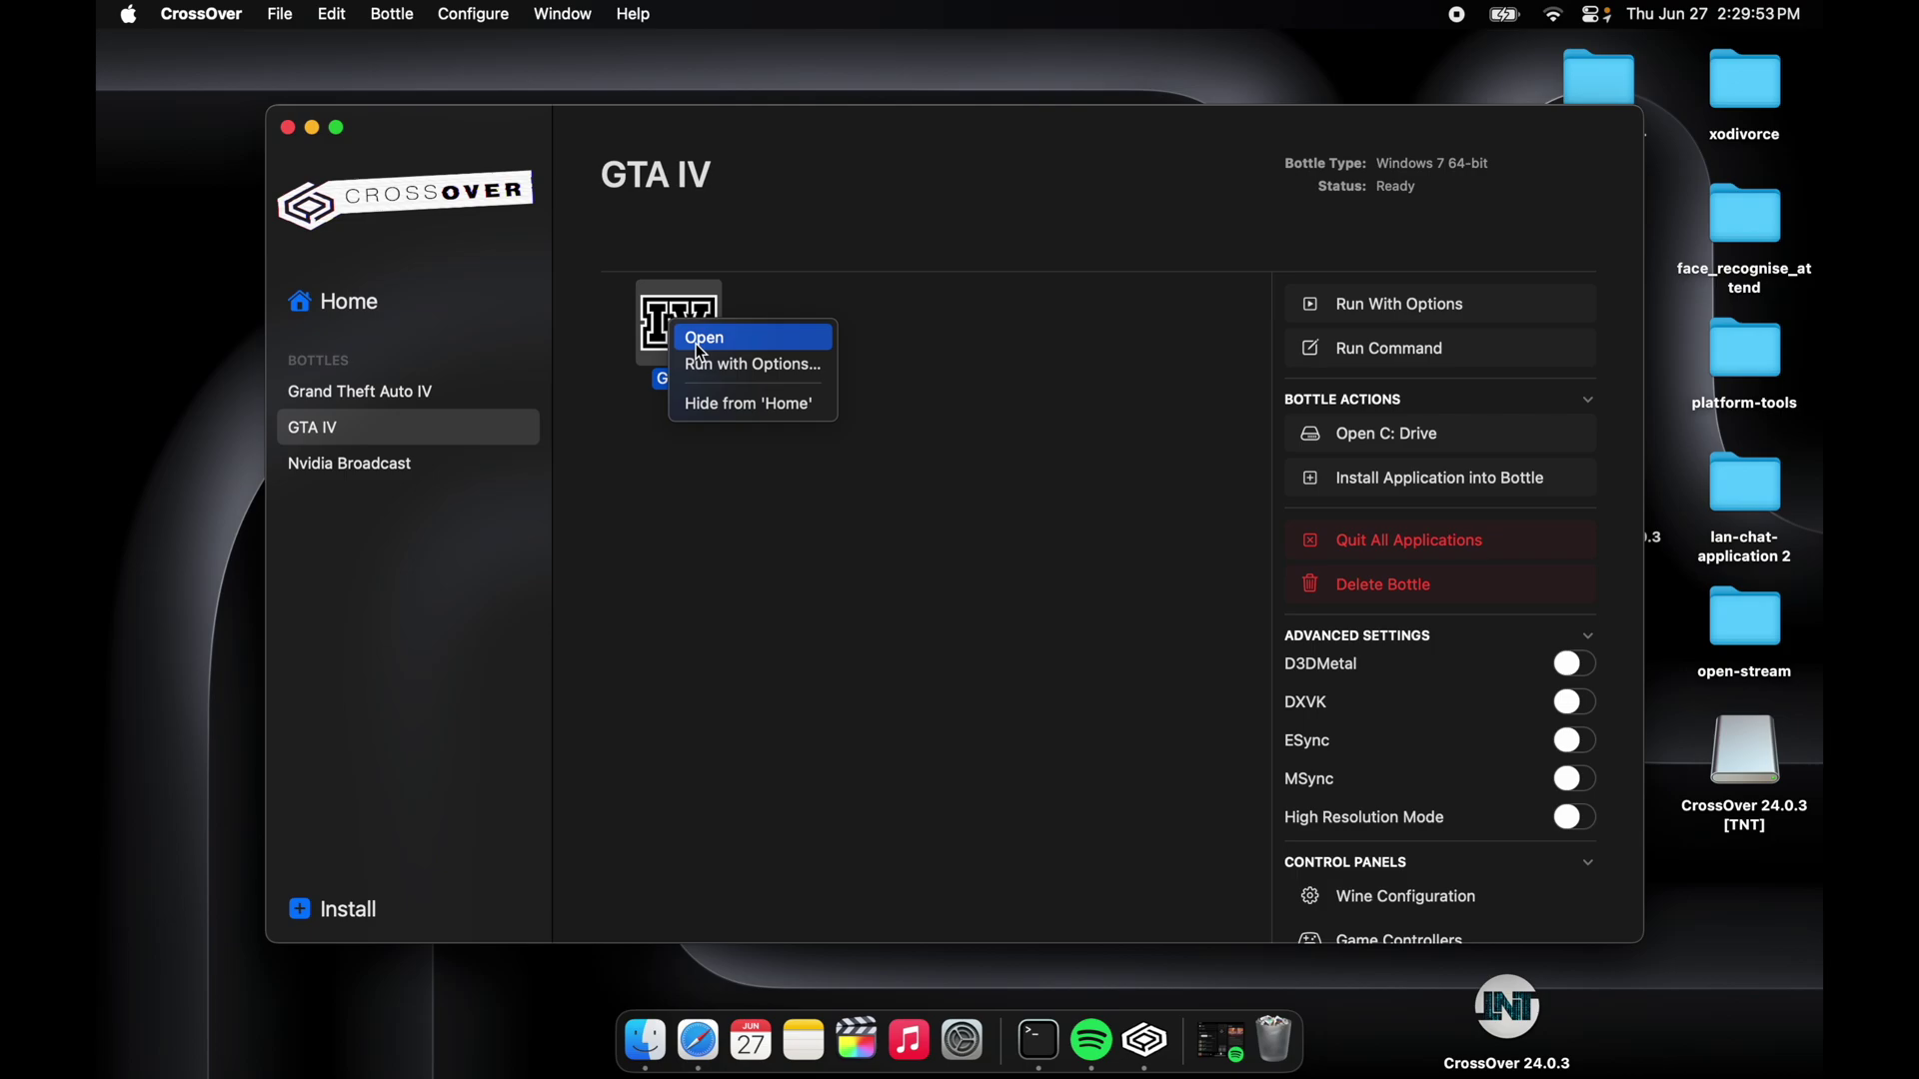
pyautogui.click(1002, 394)
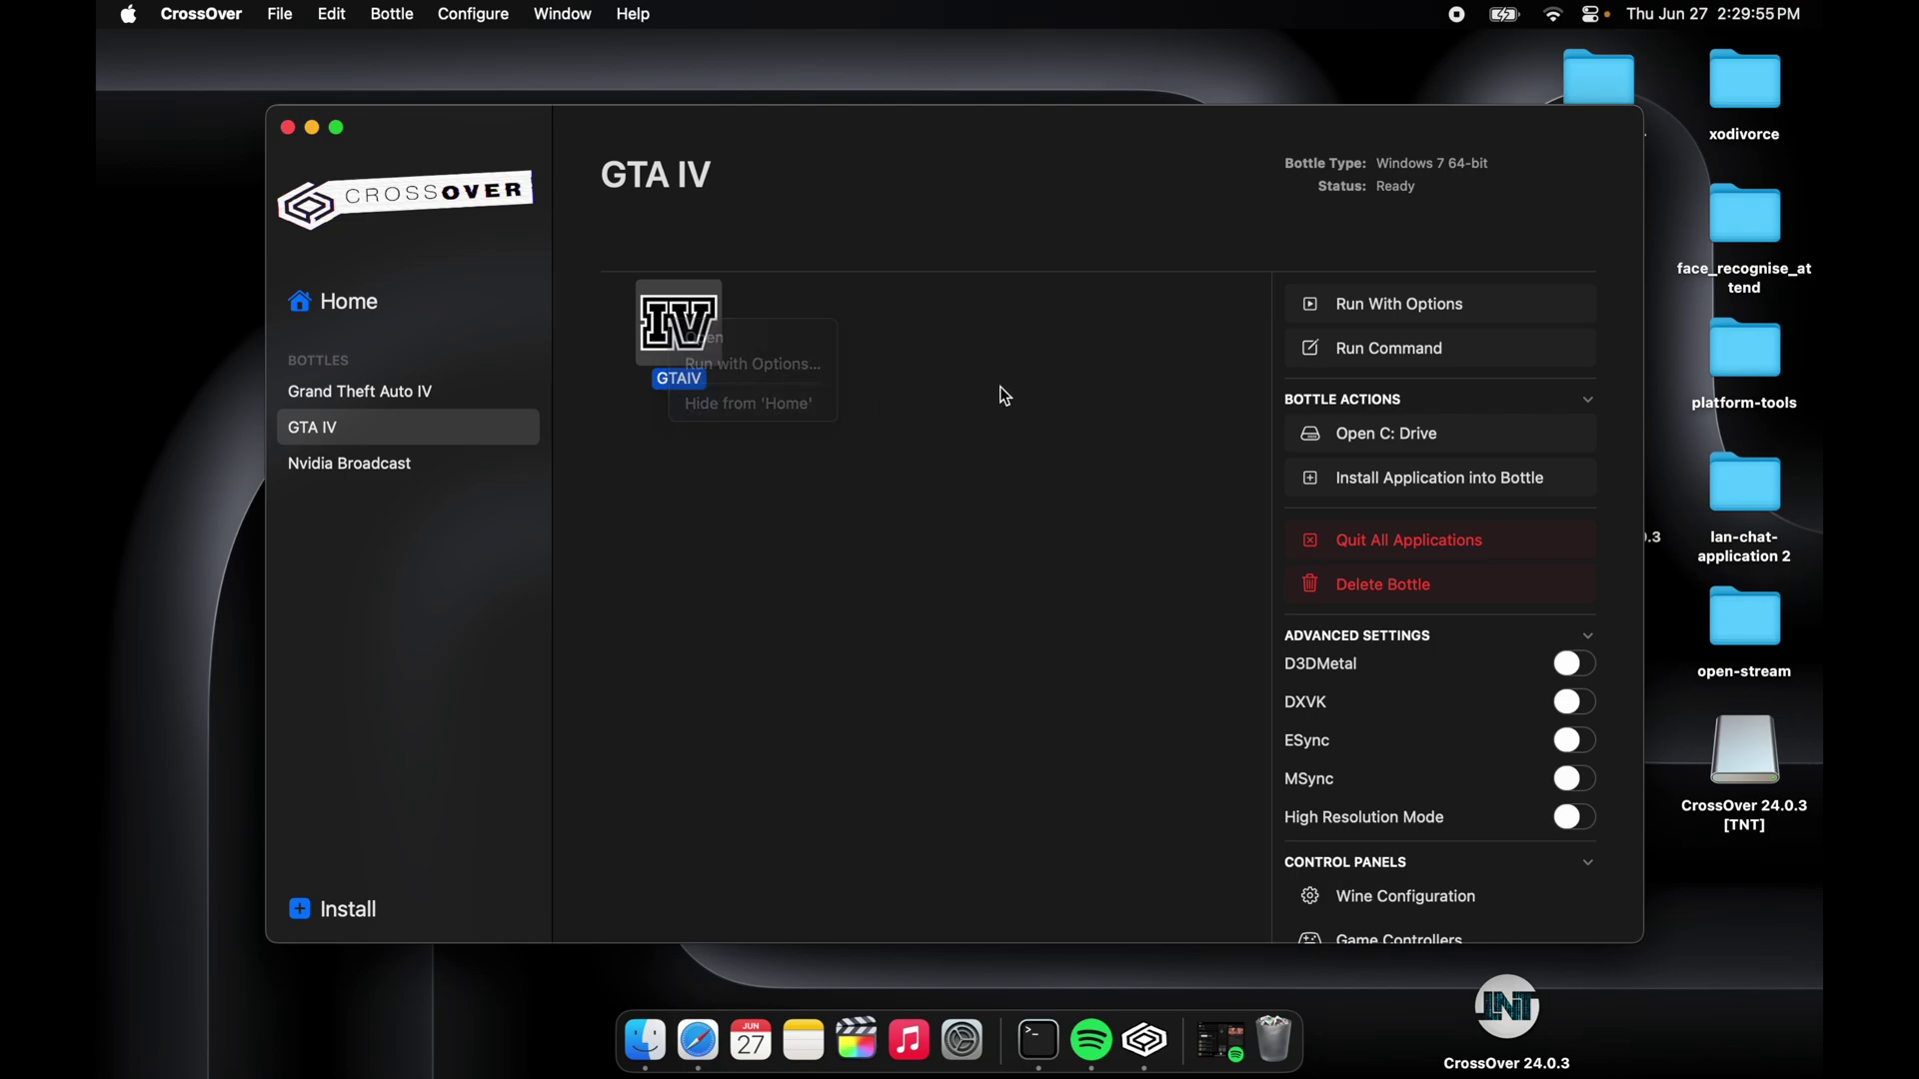
pyautogui.click(1436, 588)
pyautogui.click(1078, 641)
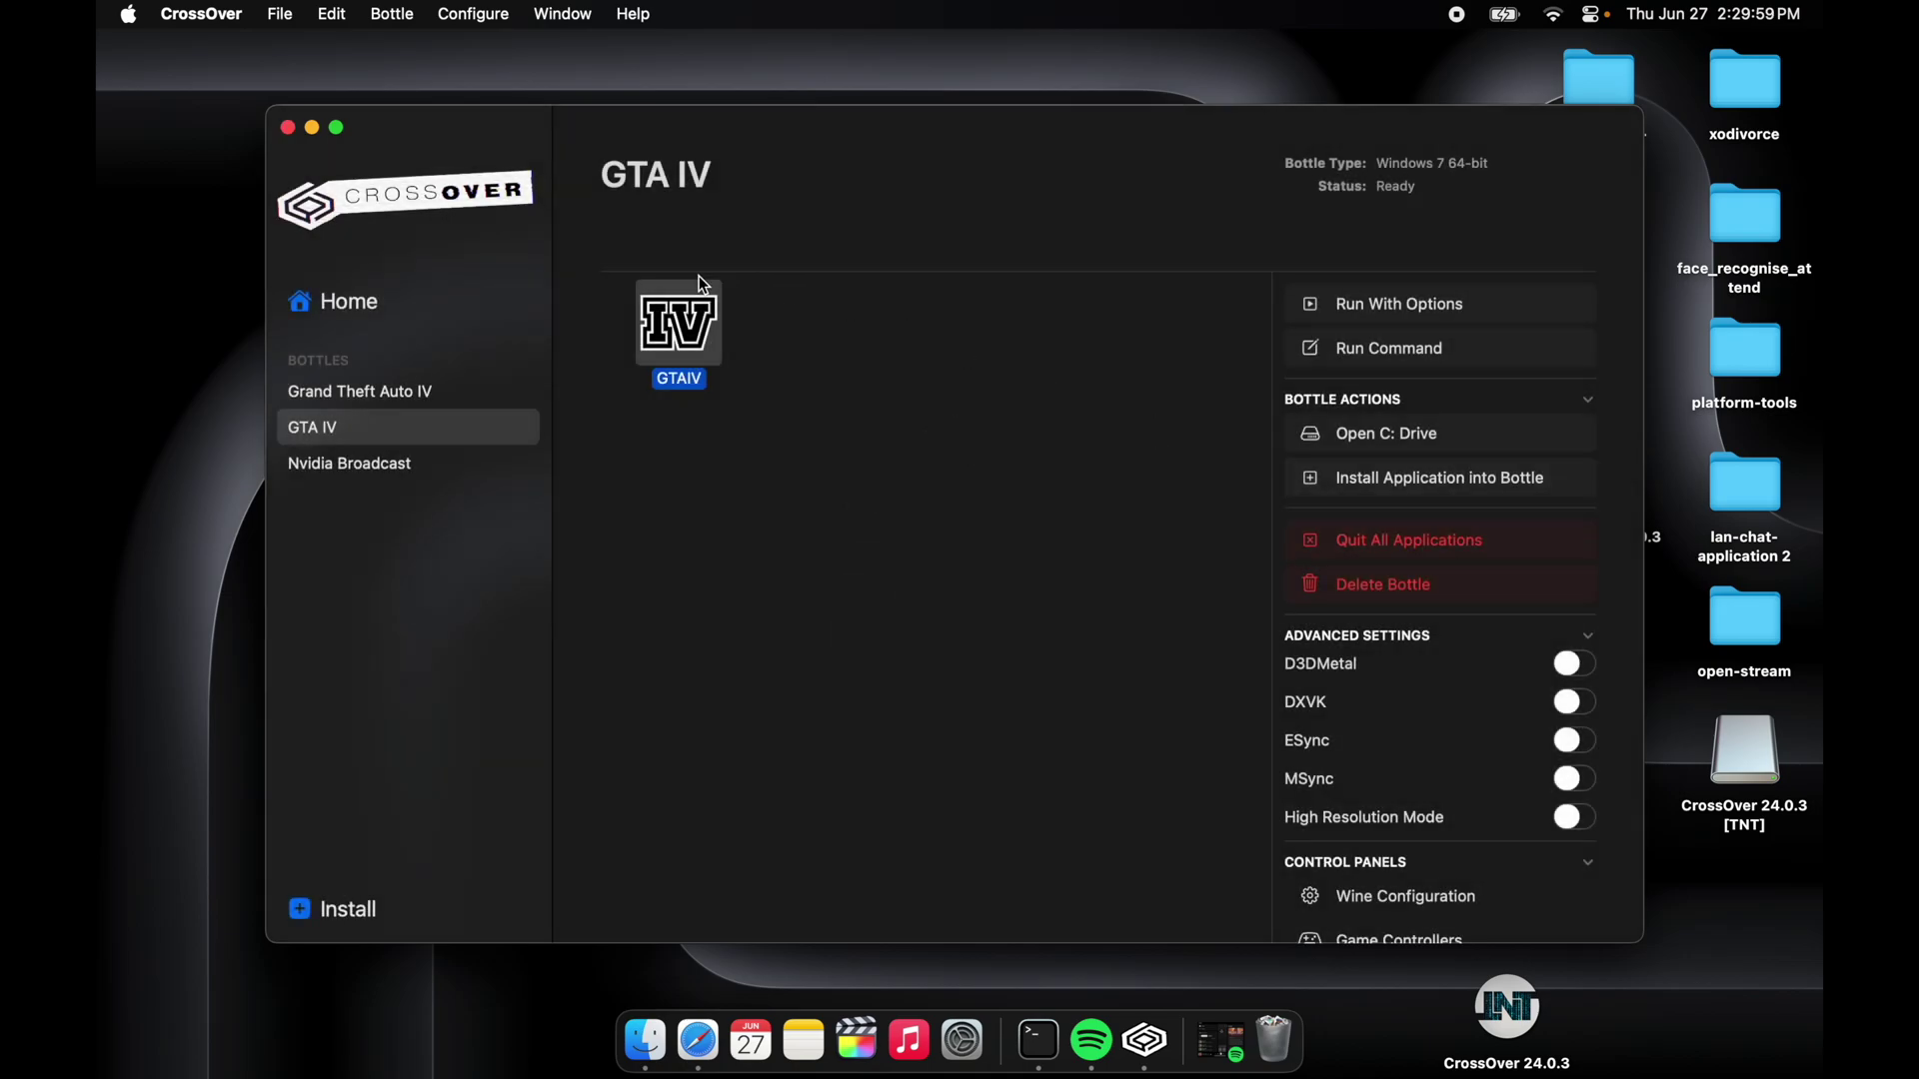
# - Enable ESync with a bottle reboot, then enable DXVK for the GTA IV bottle
pyautogui.scroll(-2, 1322, 712)
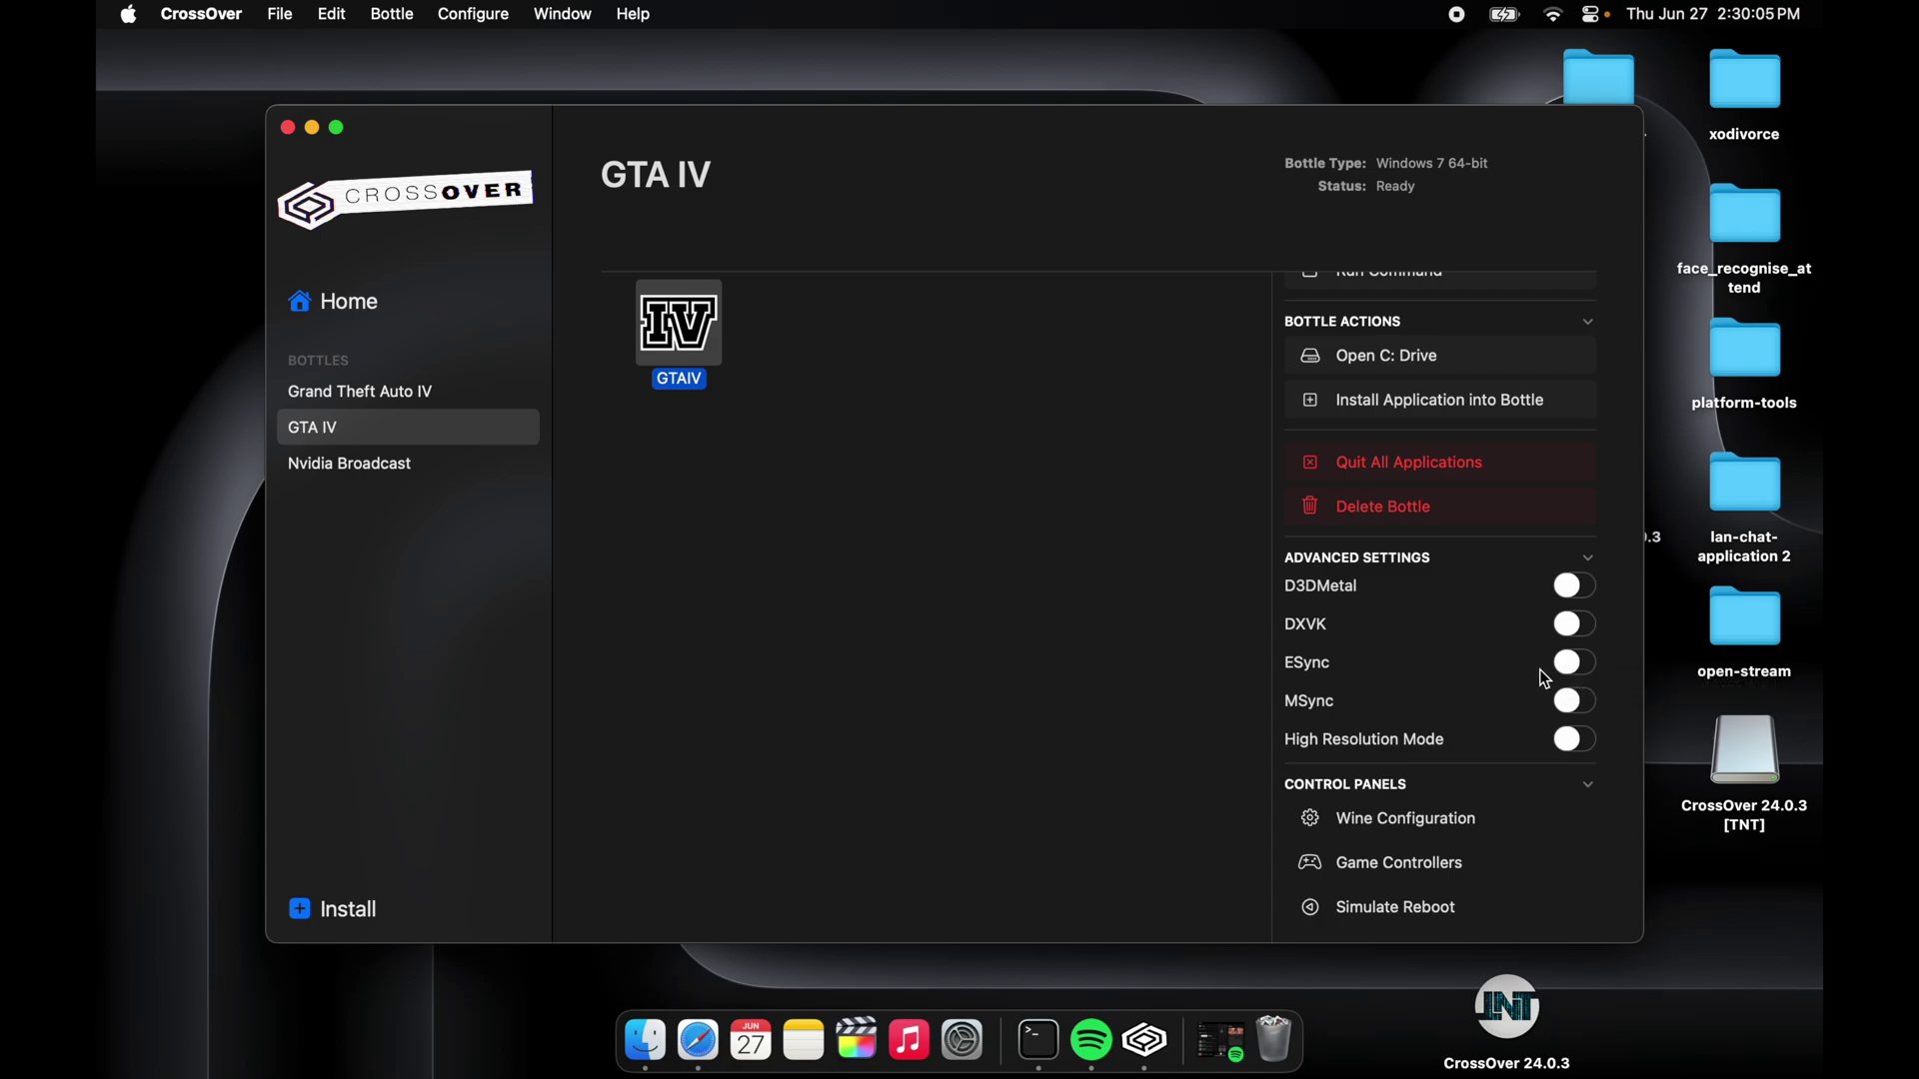
pyautogui.click(1569, 675)
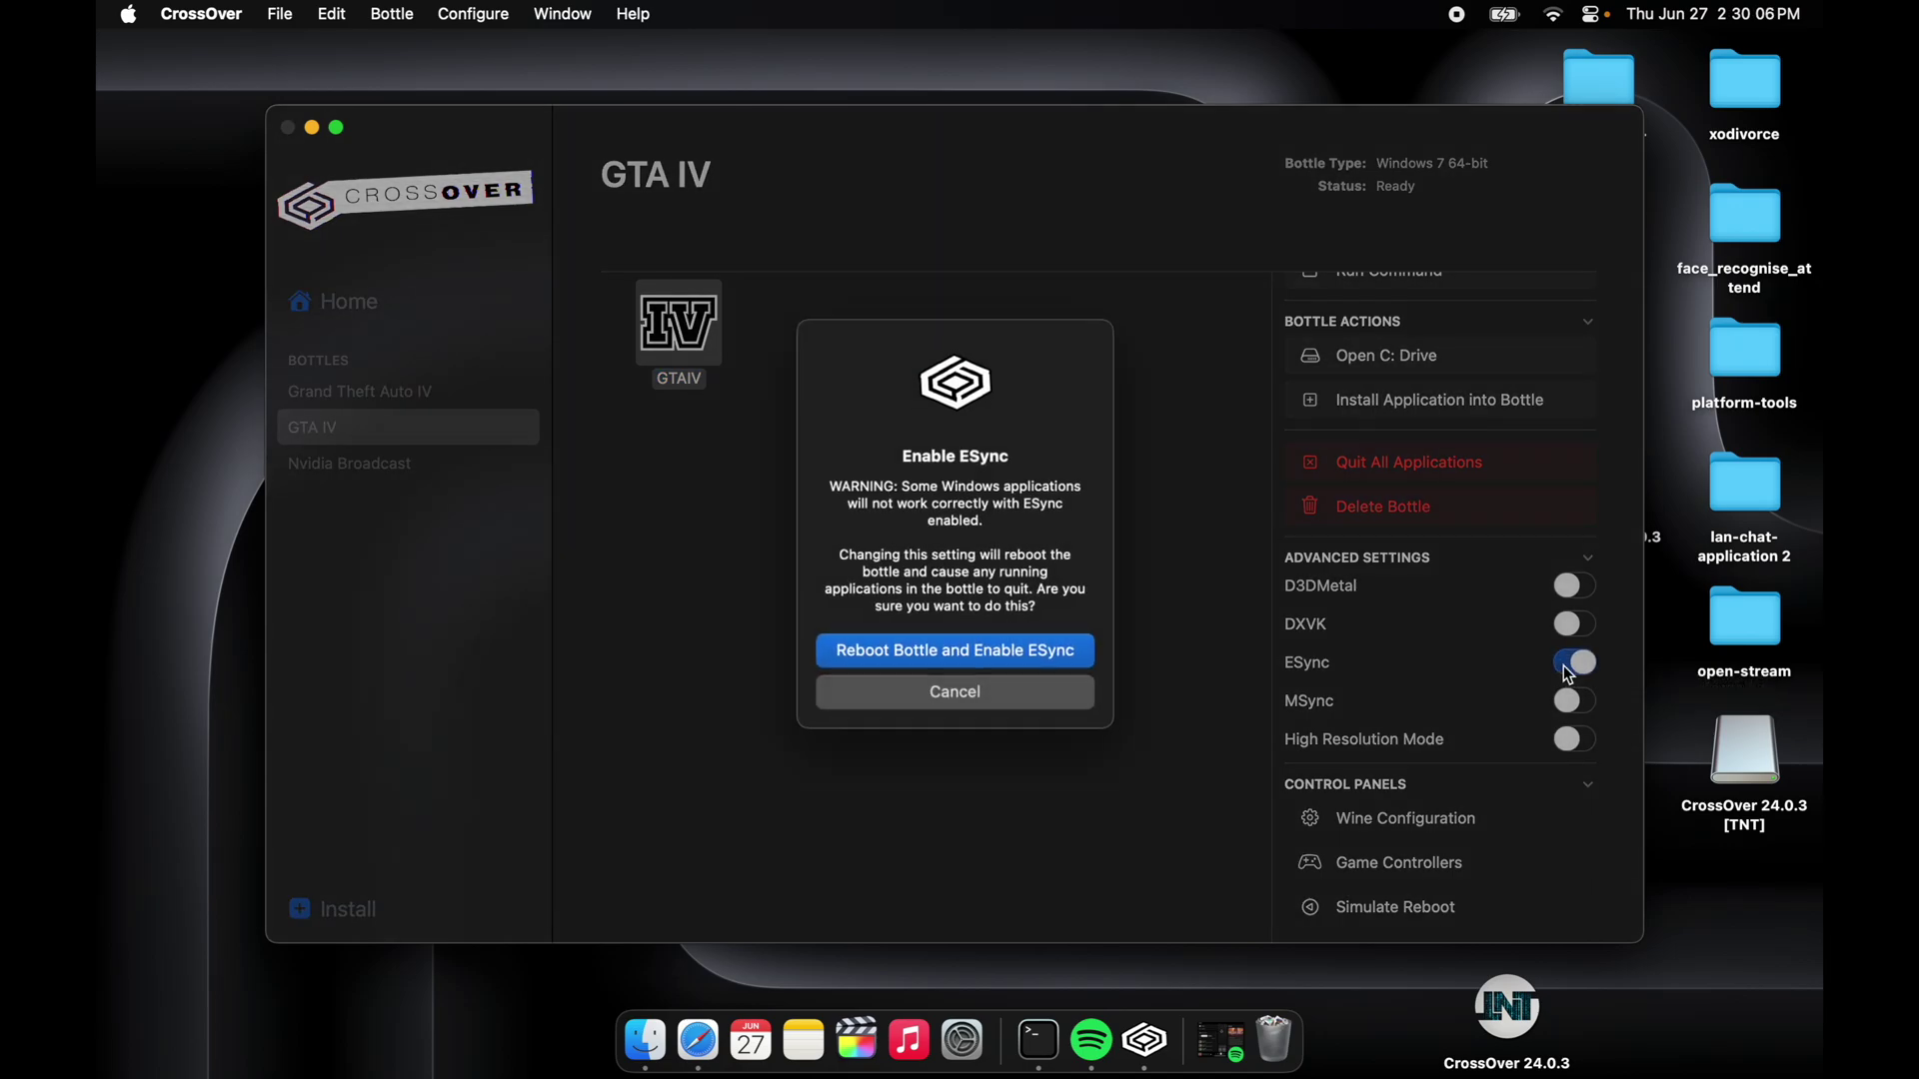
pyautogui.click(965, 650)
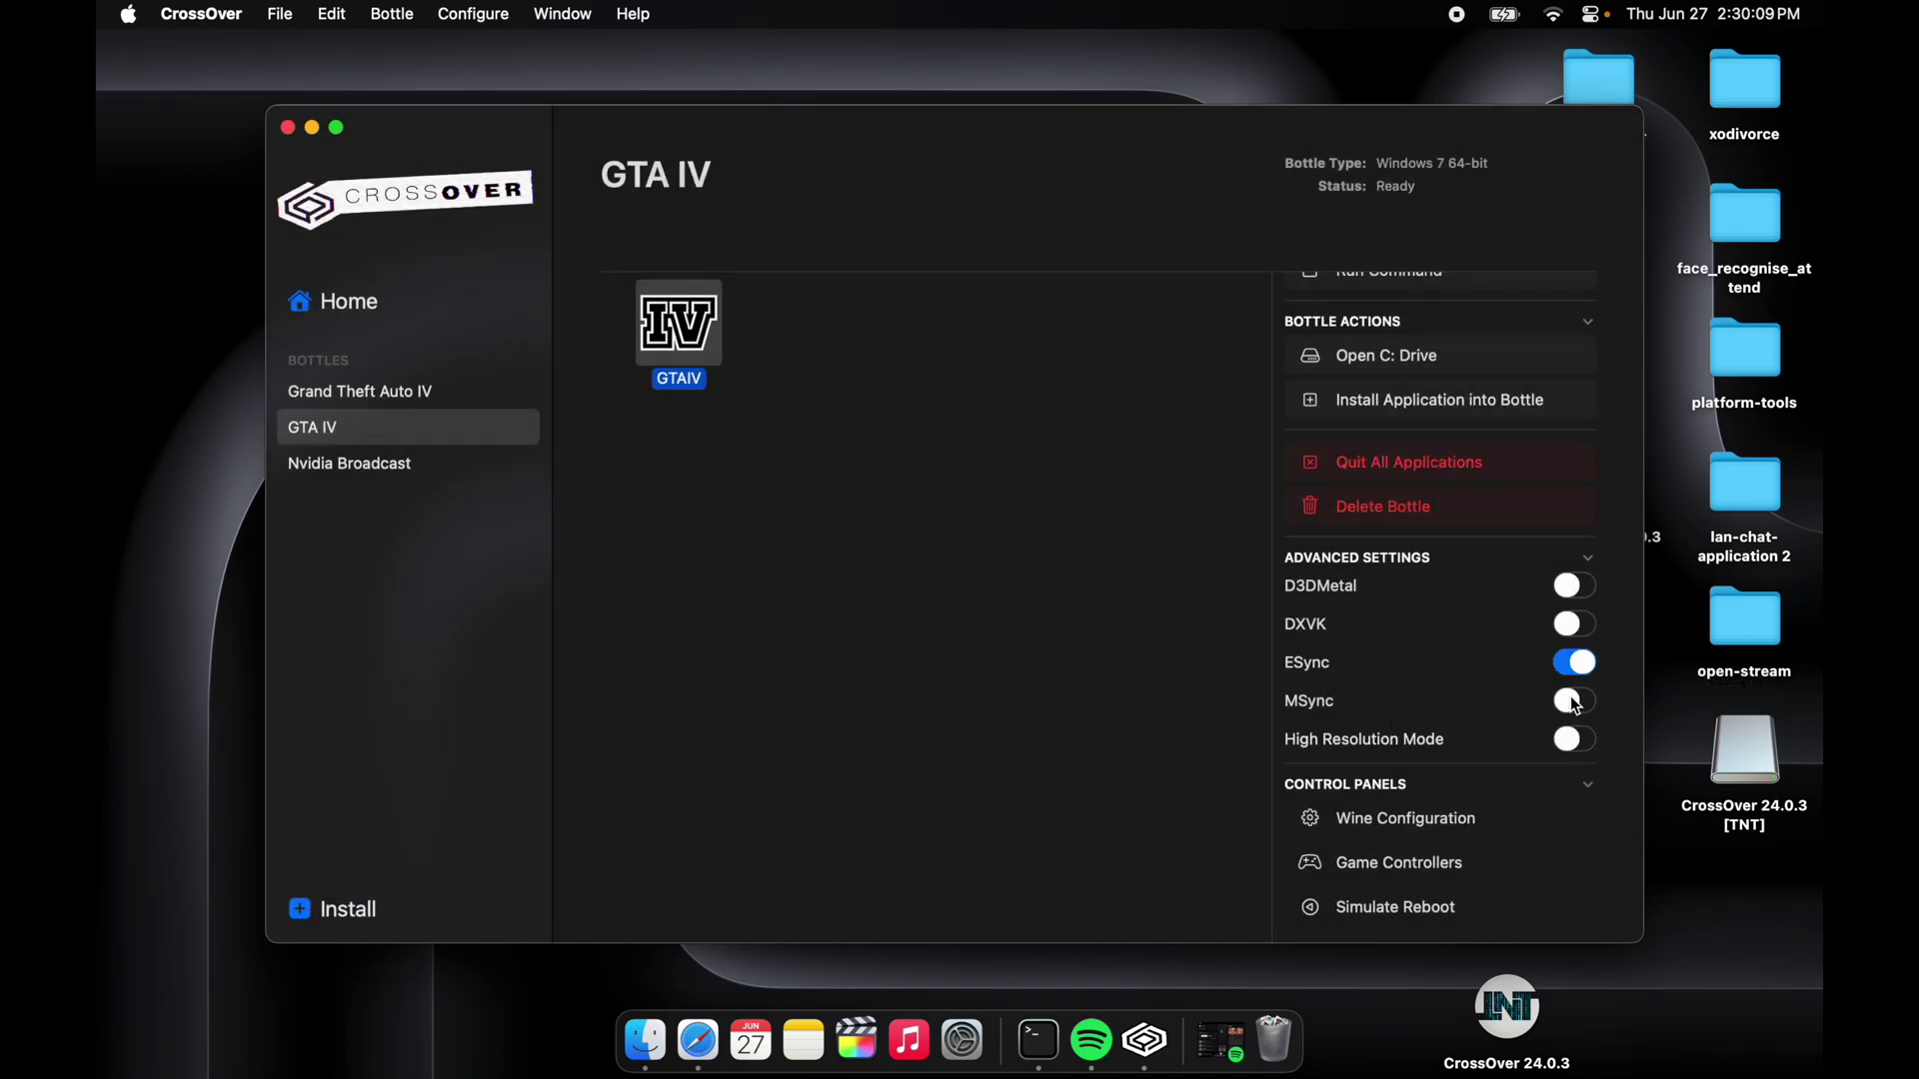
pyautogui.click(1577, 627)
# - Delete the GTA IV bottle
pyautogui.click(949, 384)
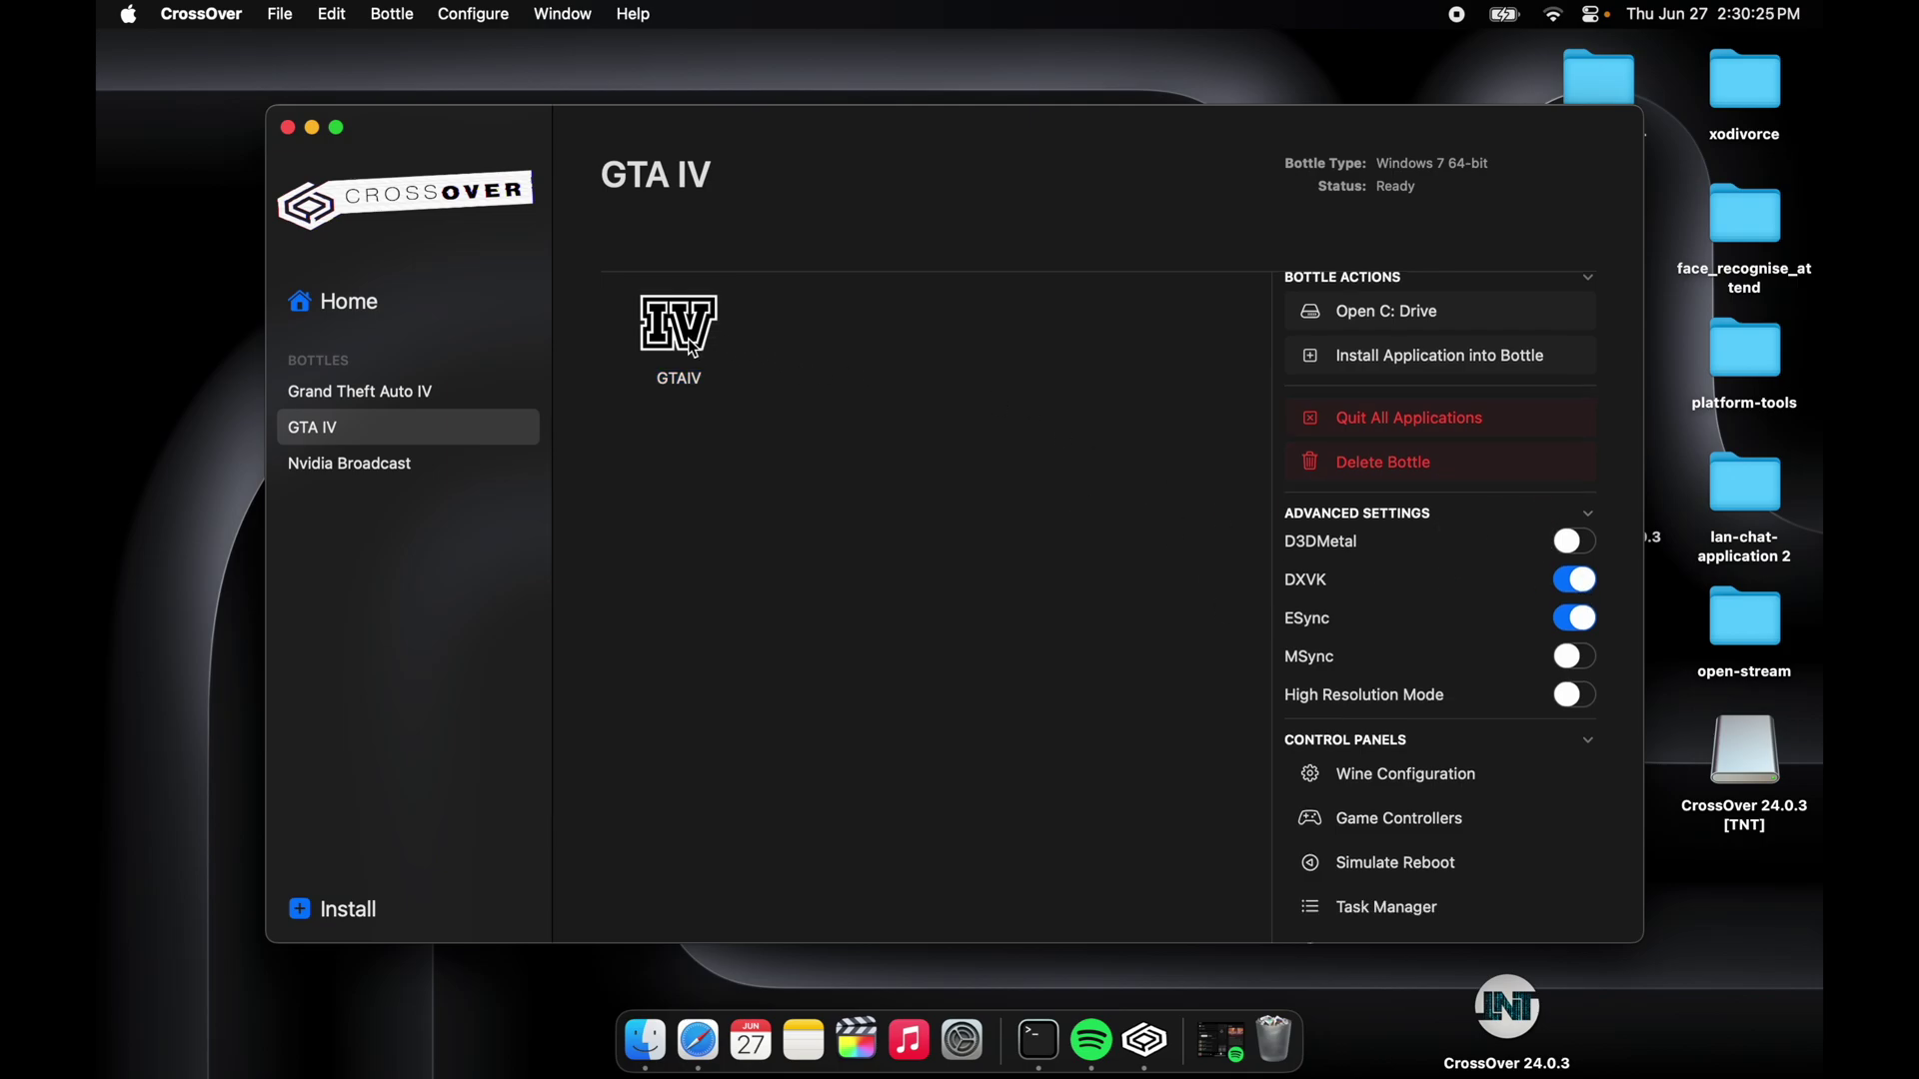
pyautogui.click(398, 394)
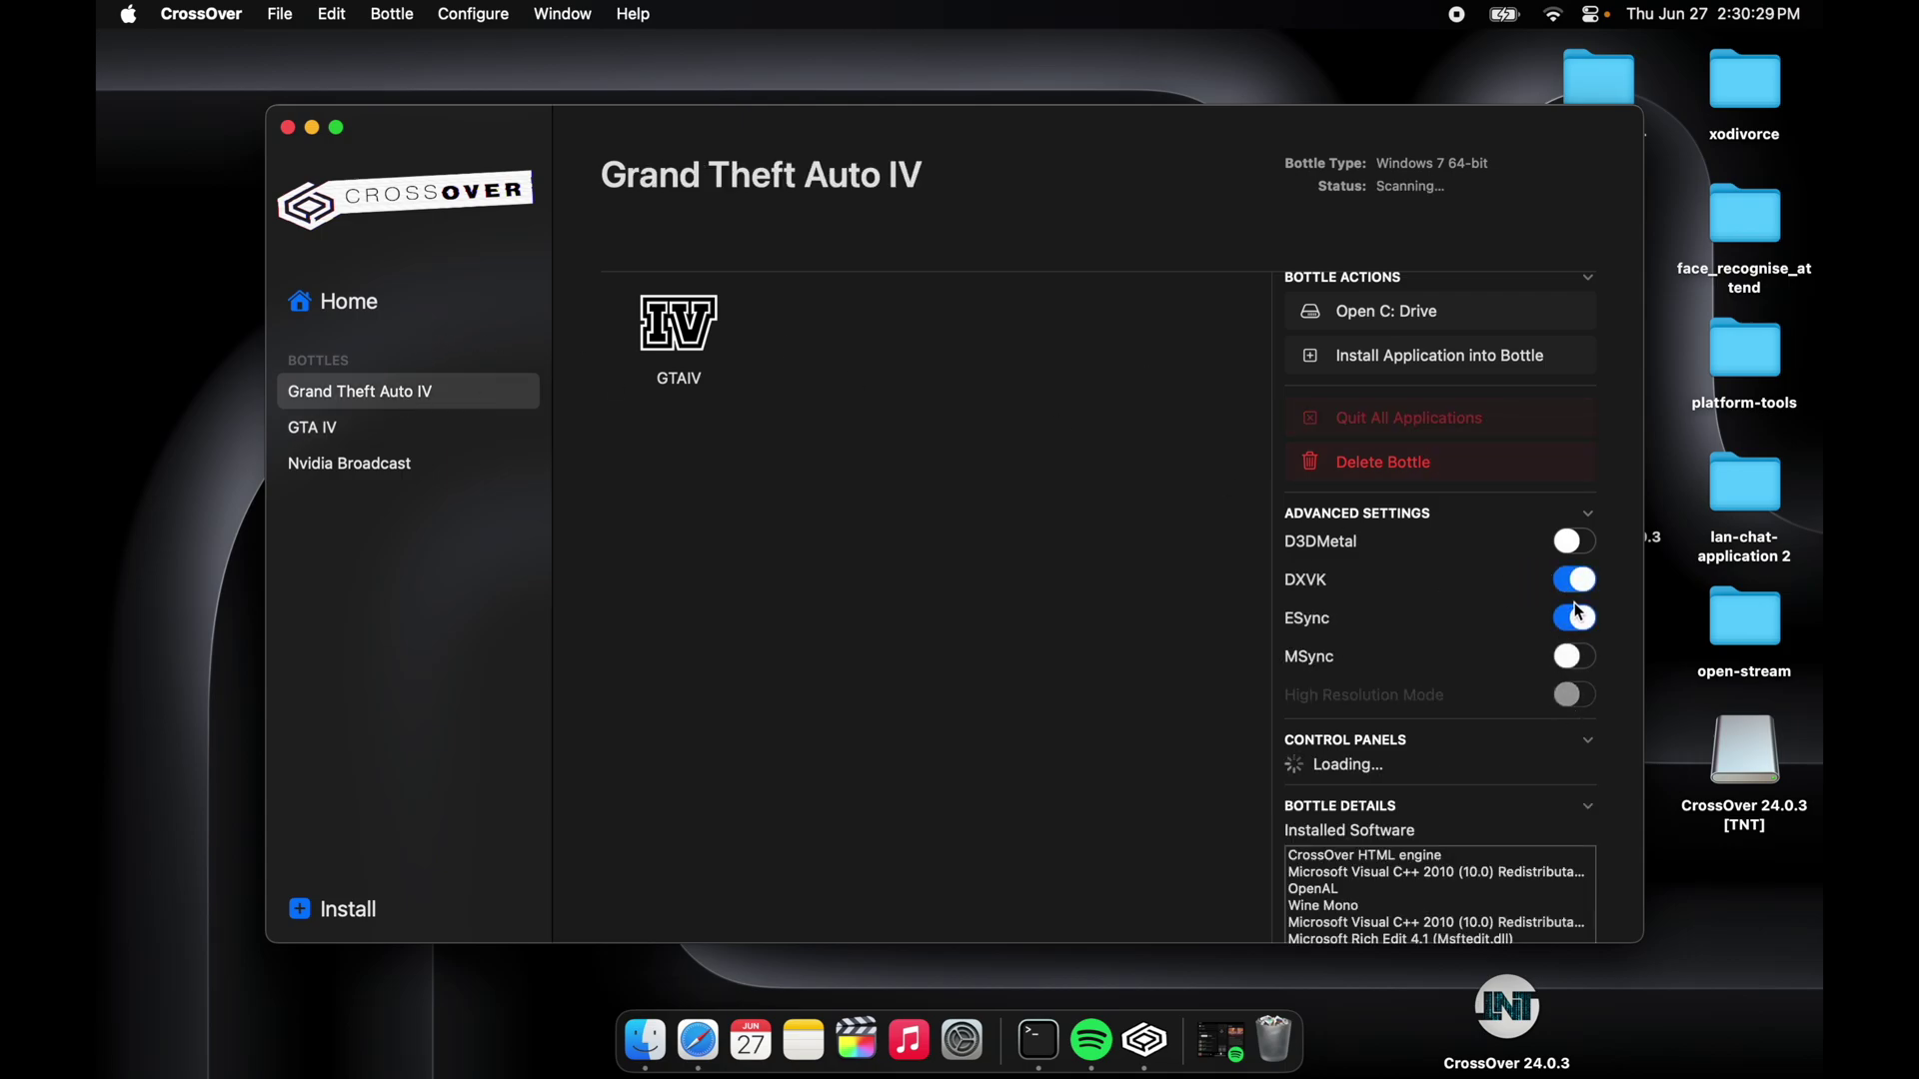
pyautogui.click(408, 430)
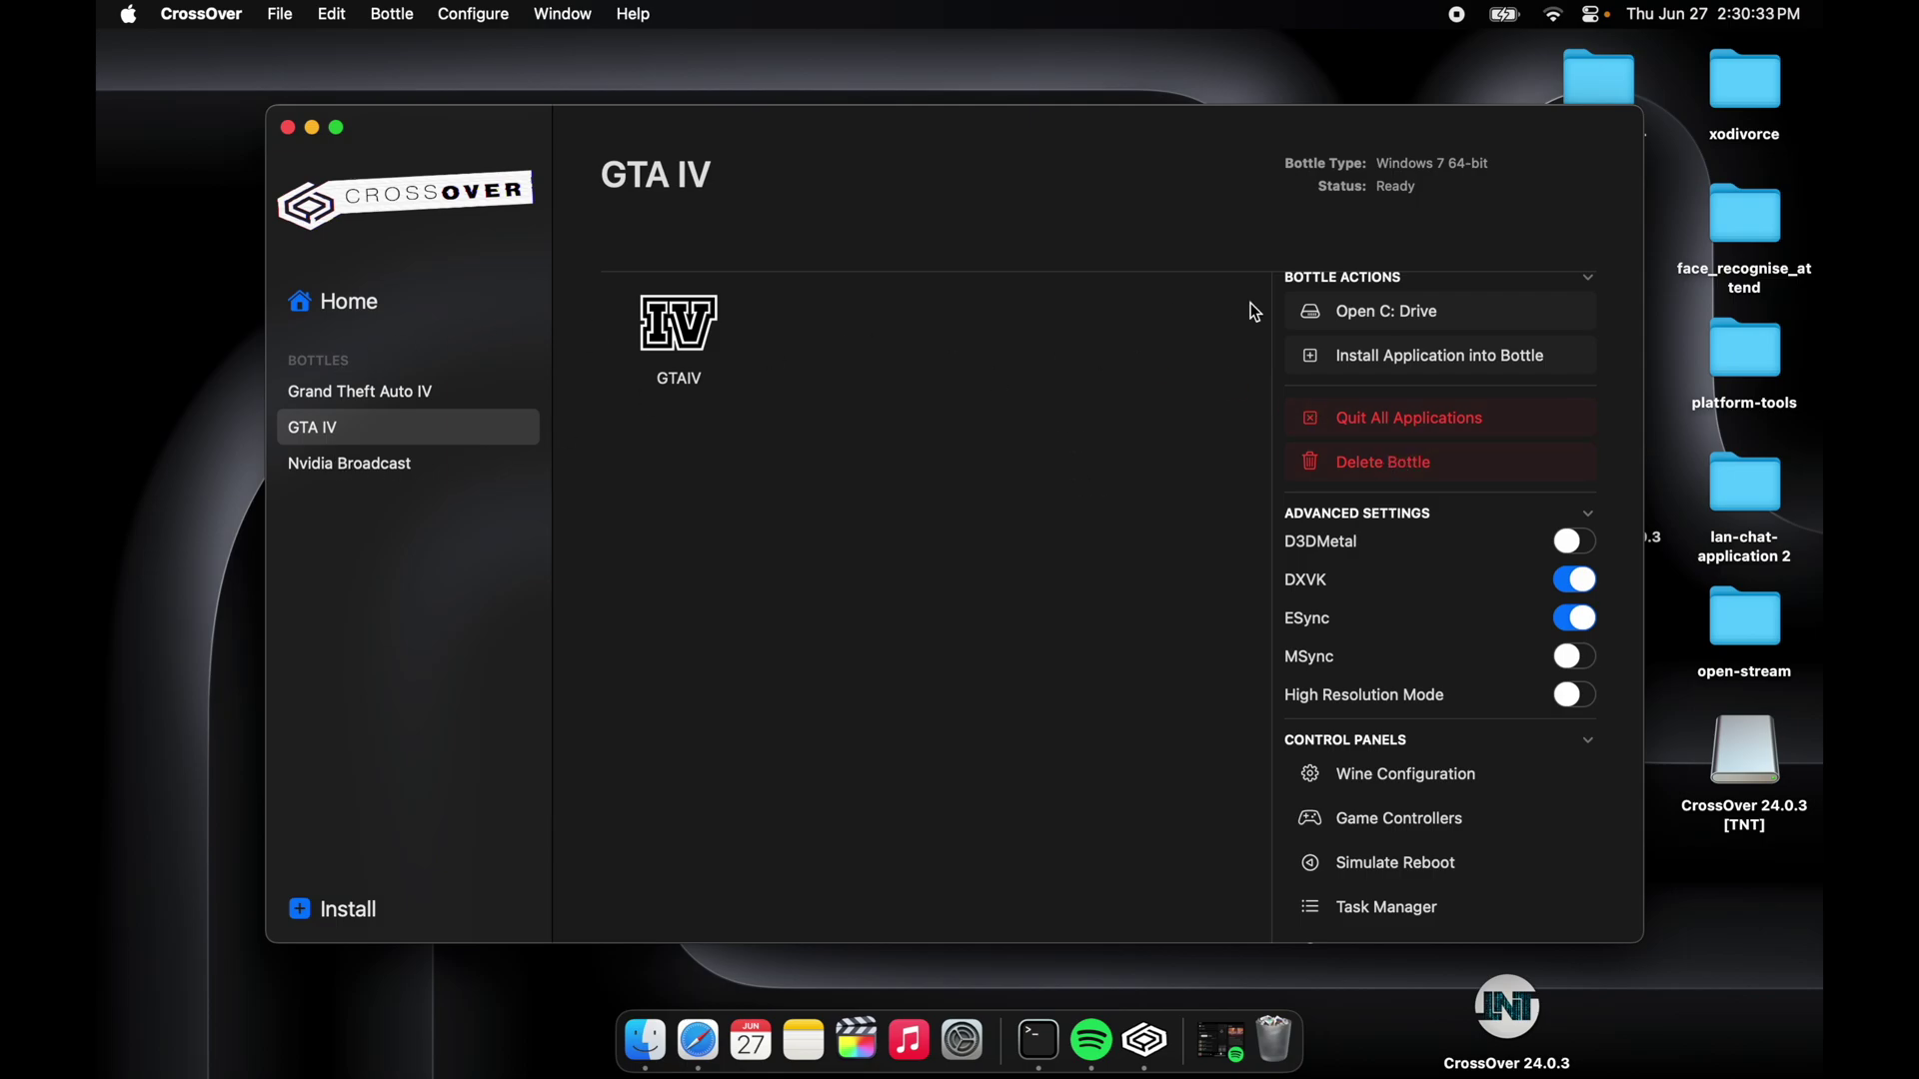
pyautogui.click(1427, 459)
pyautogui.click(885, 652)
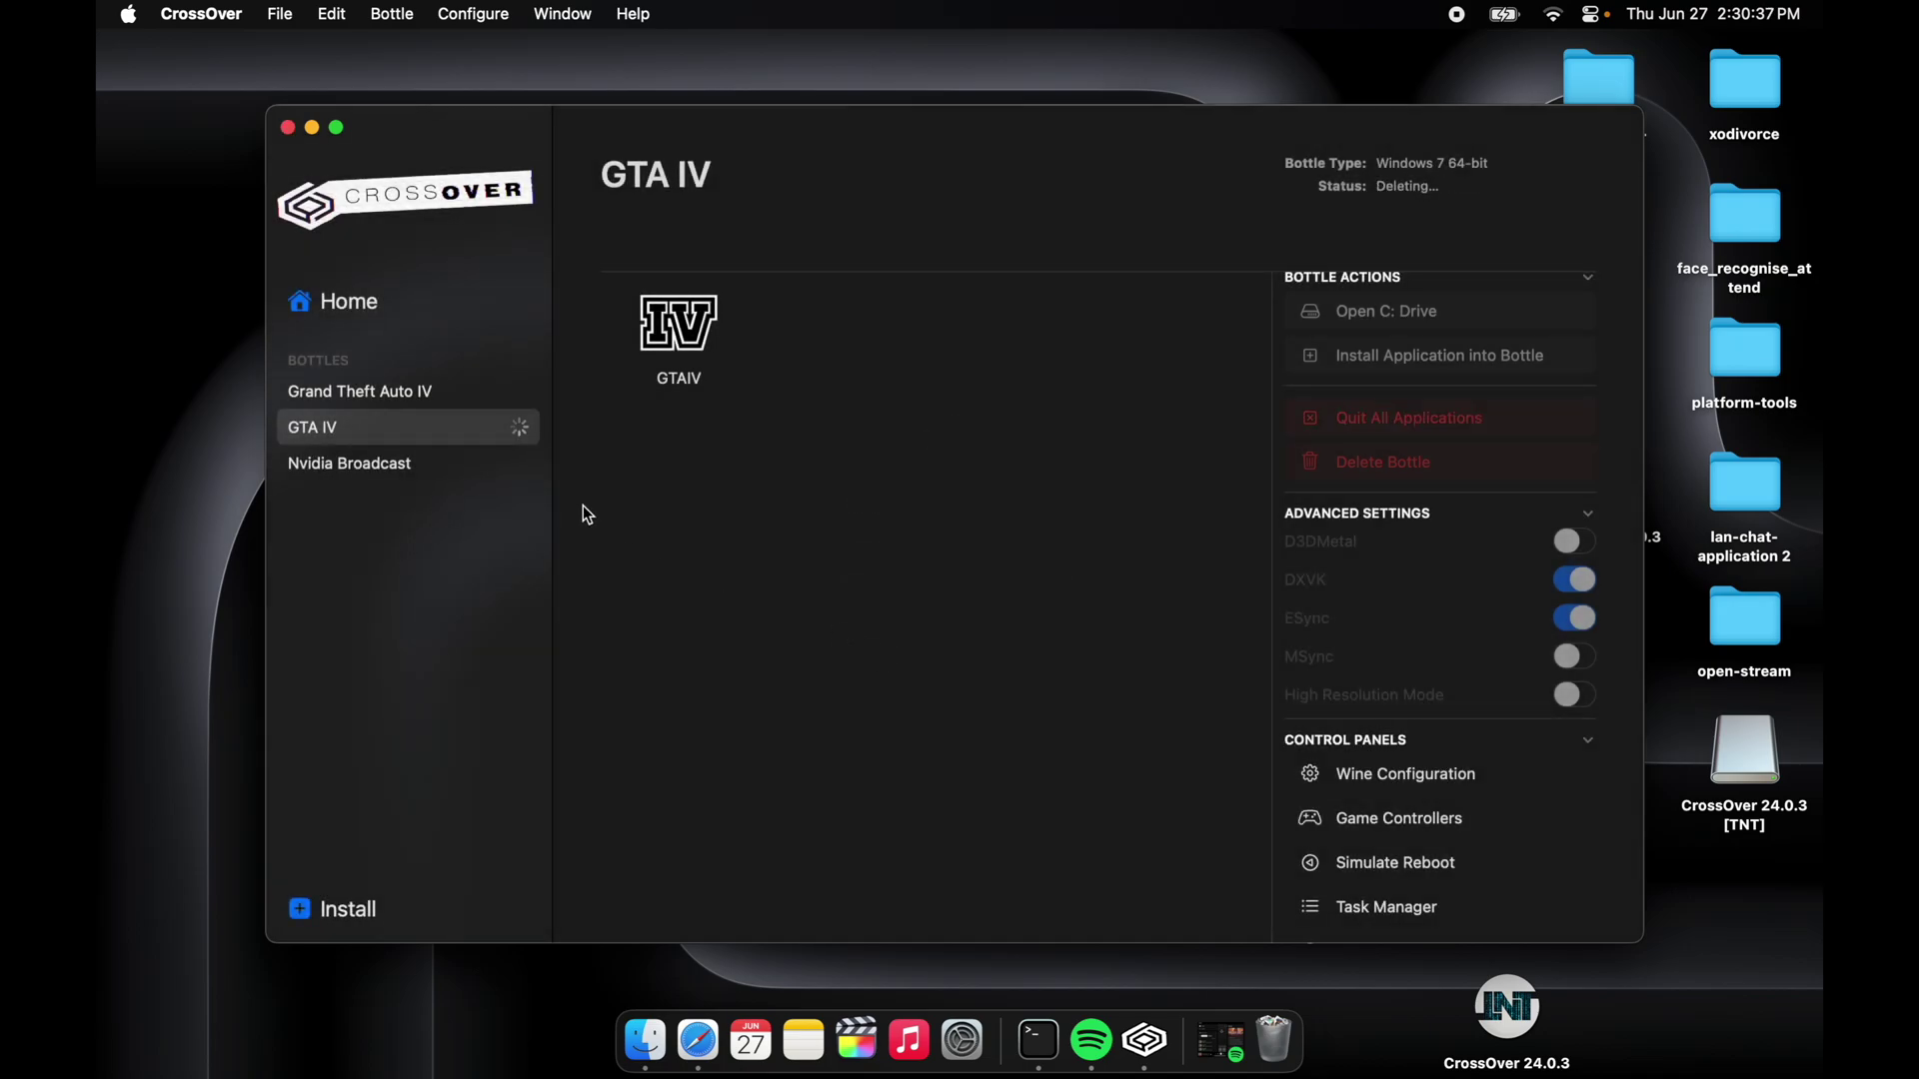
# - Delete the Nvidia Broadcast bottle
pyautogui.click(497, 441)
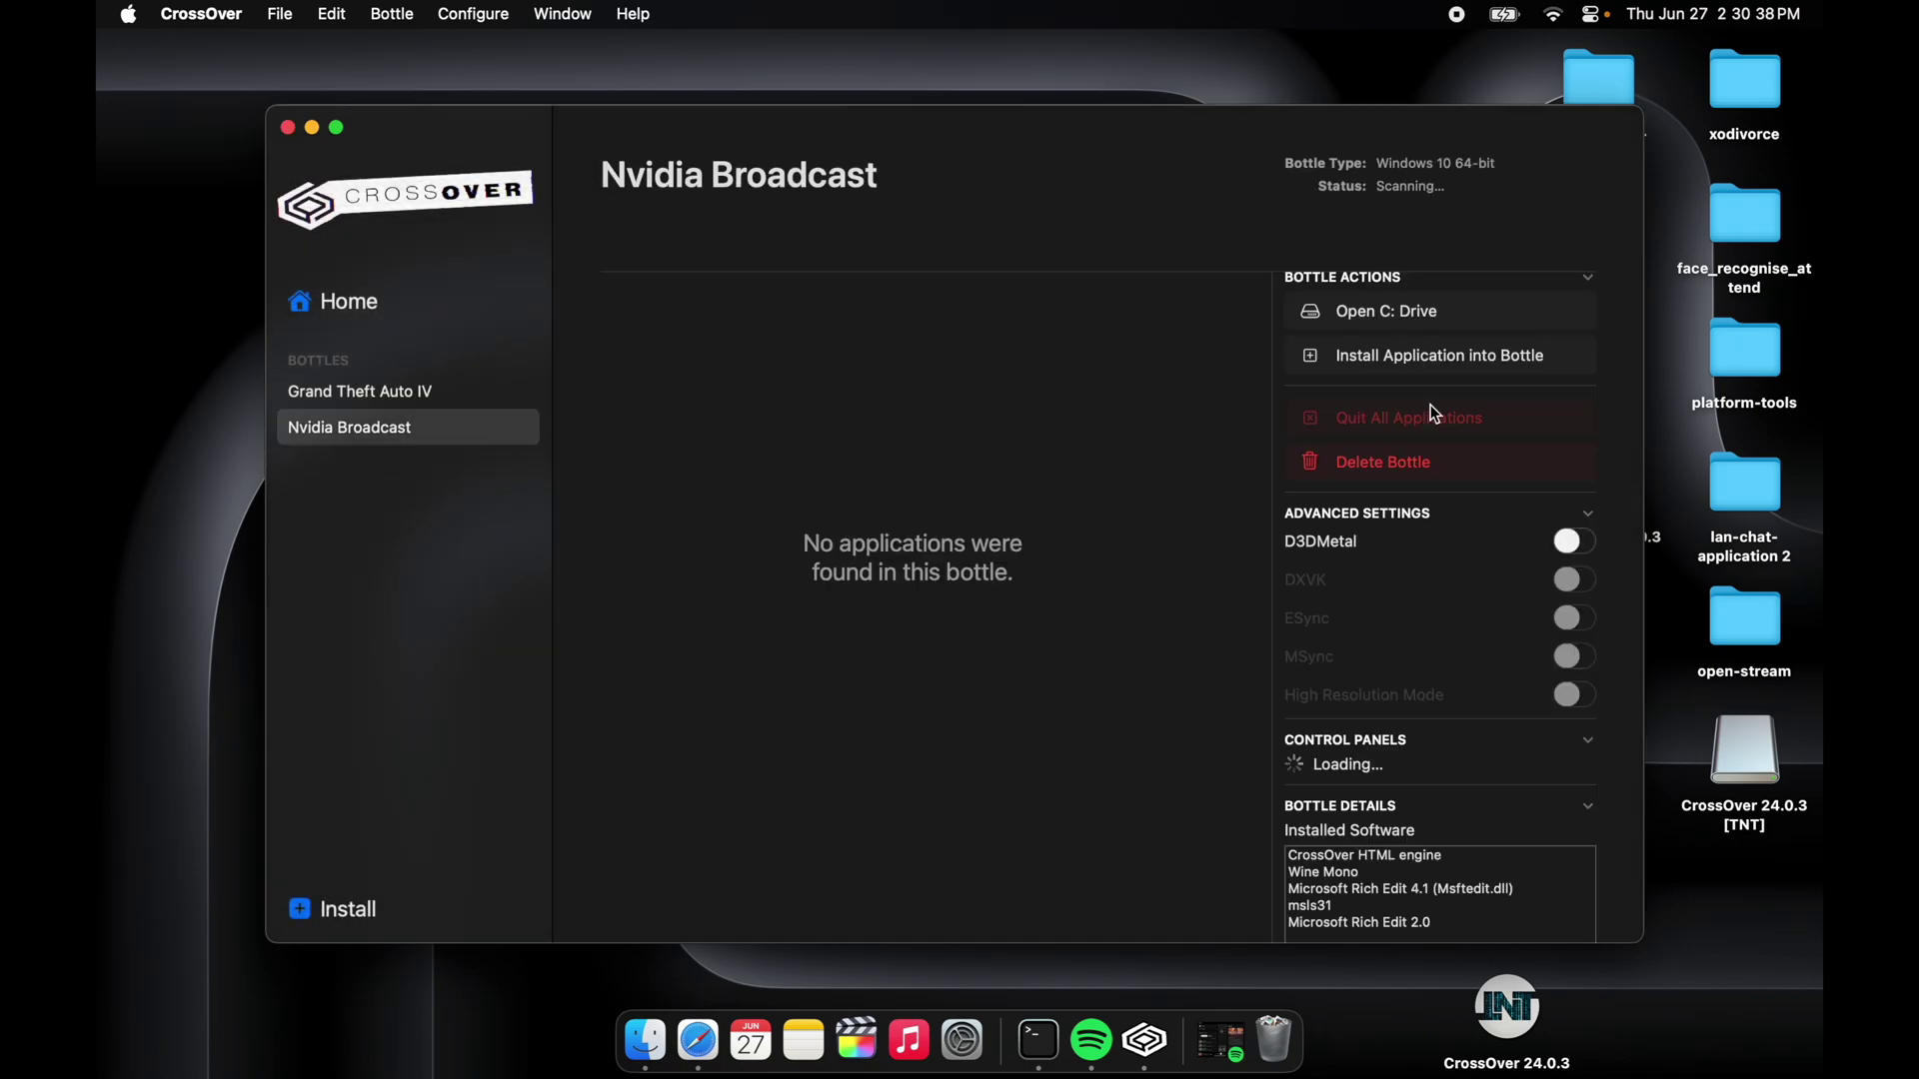
pyautogui.click(1523, 476)
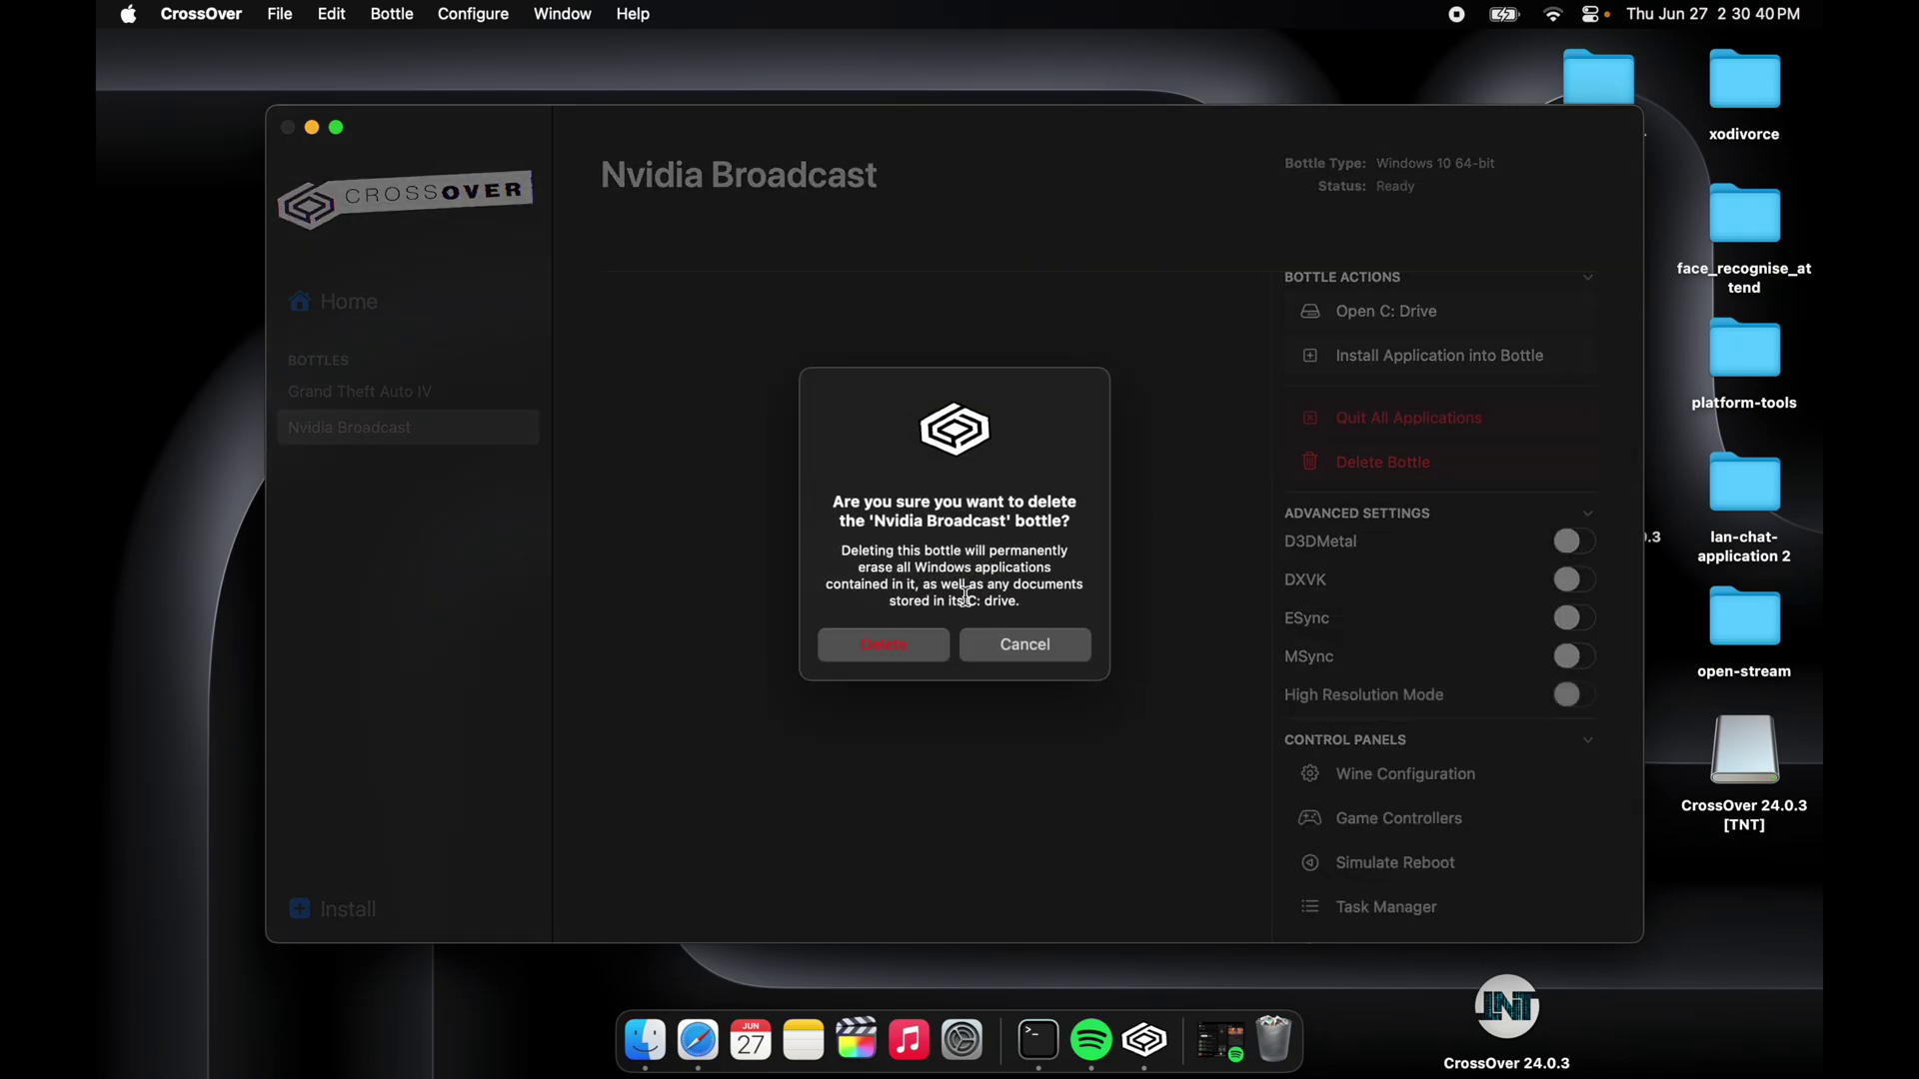
pyautogui.click(926, 658)
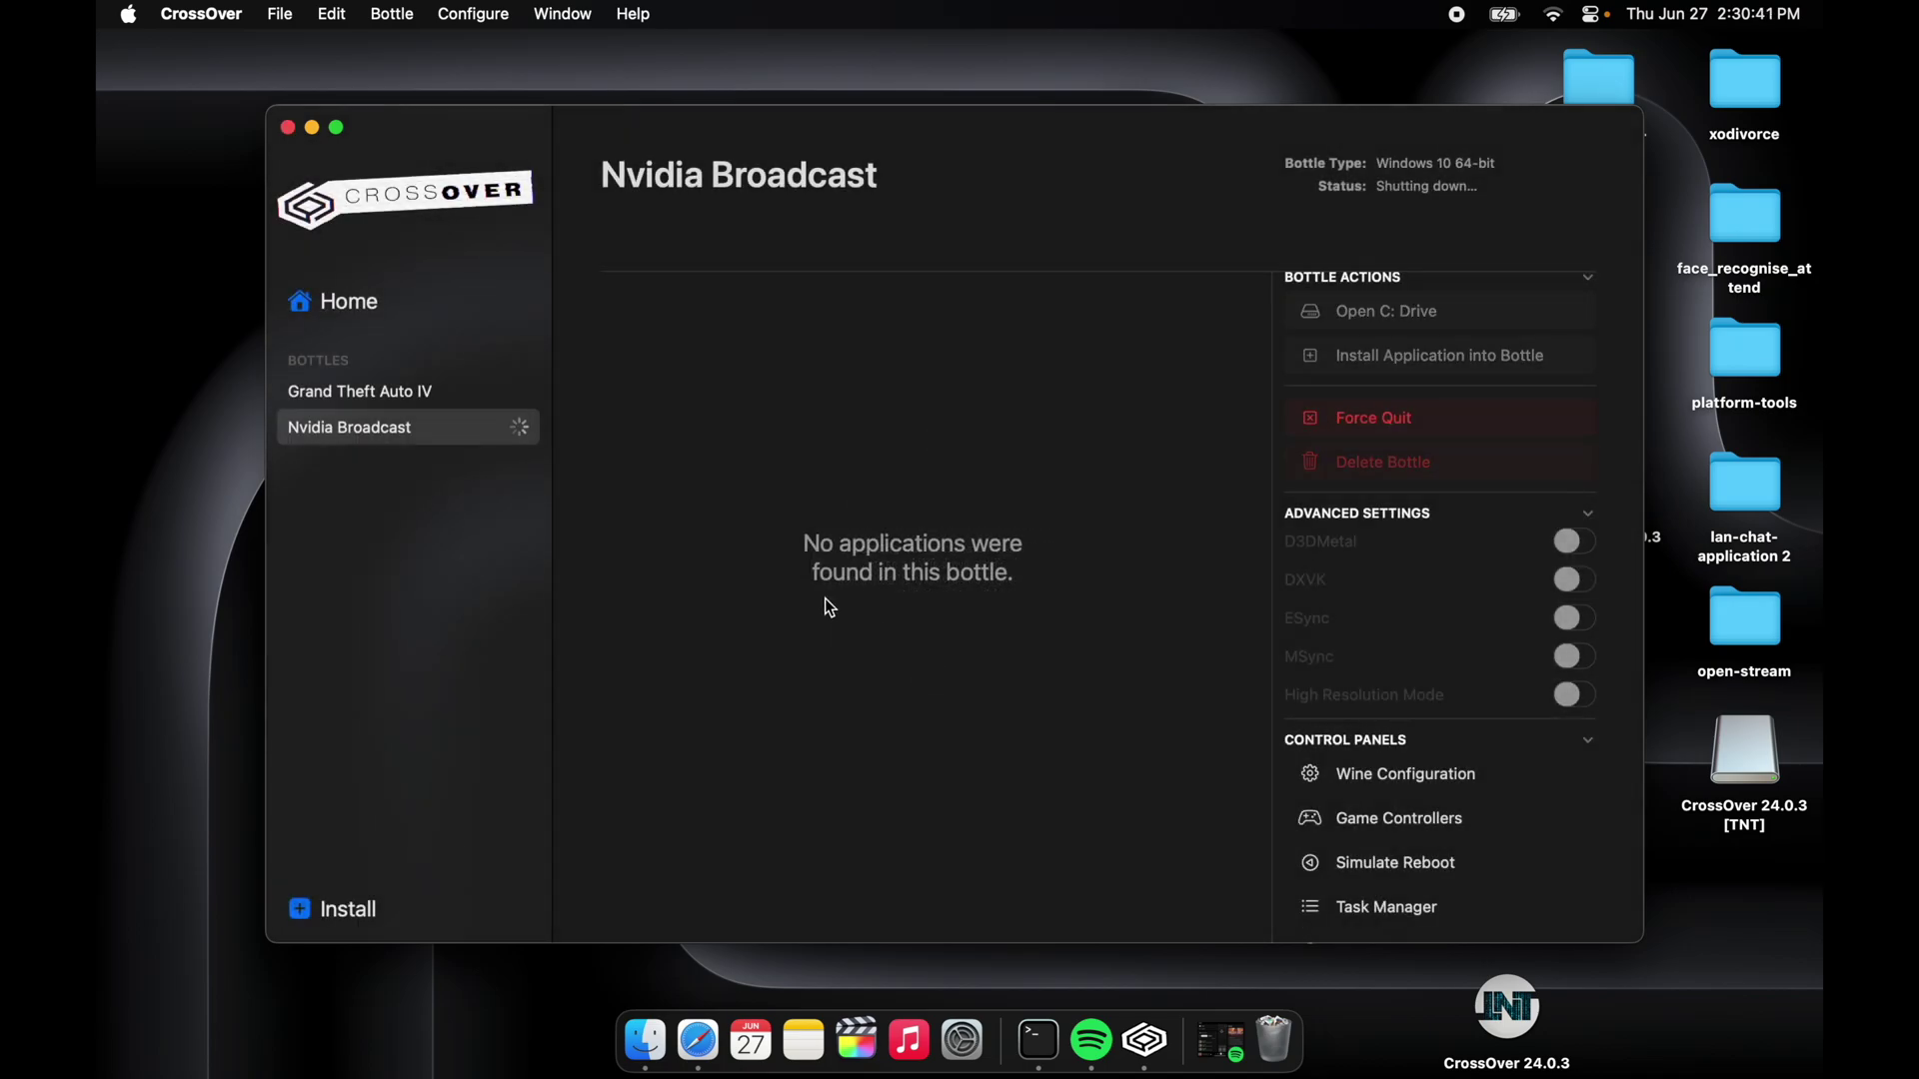
# - Select the GTAIV app in the Grand Theft Auto IV bottle and bring up its actions menu
pyautogui.click(393, 396)
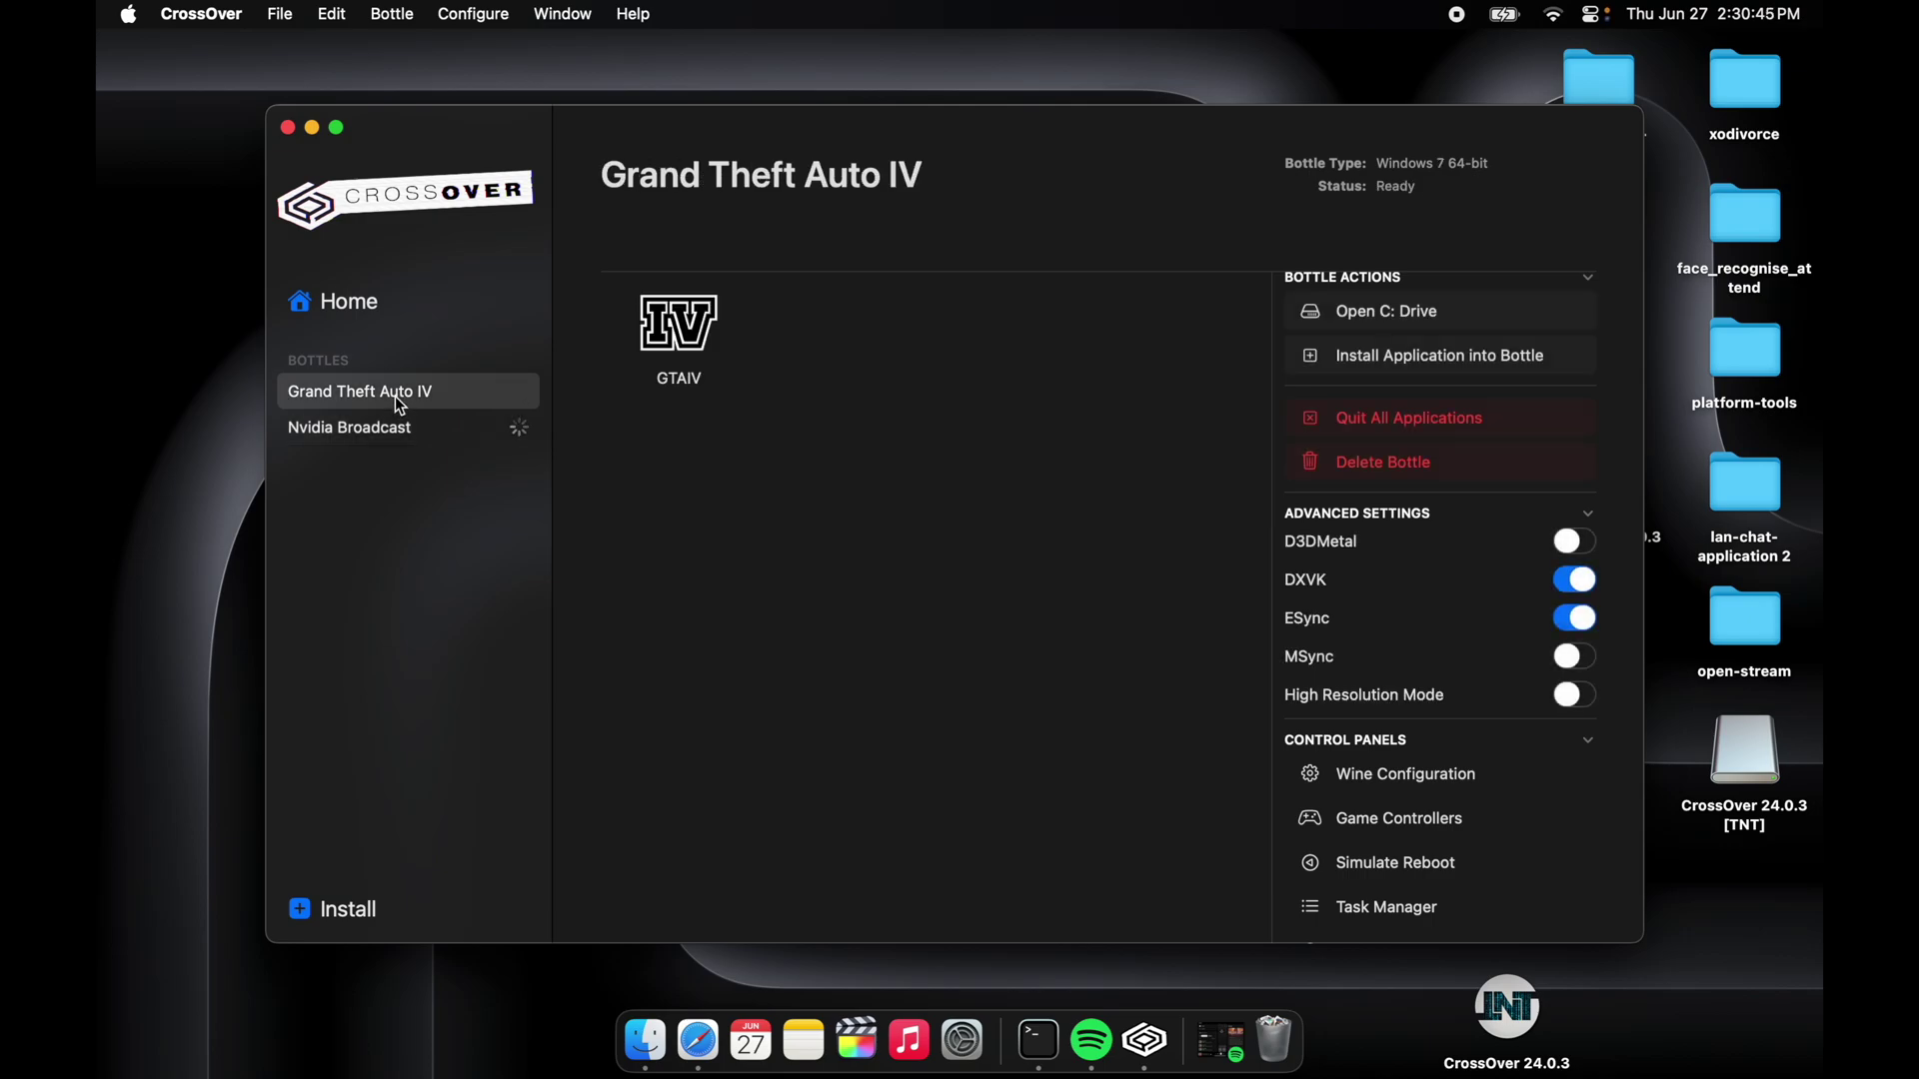
pyautogui.click(679, 324)
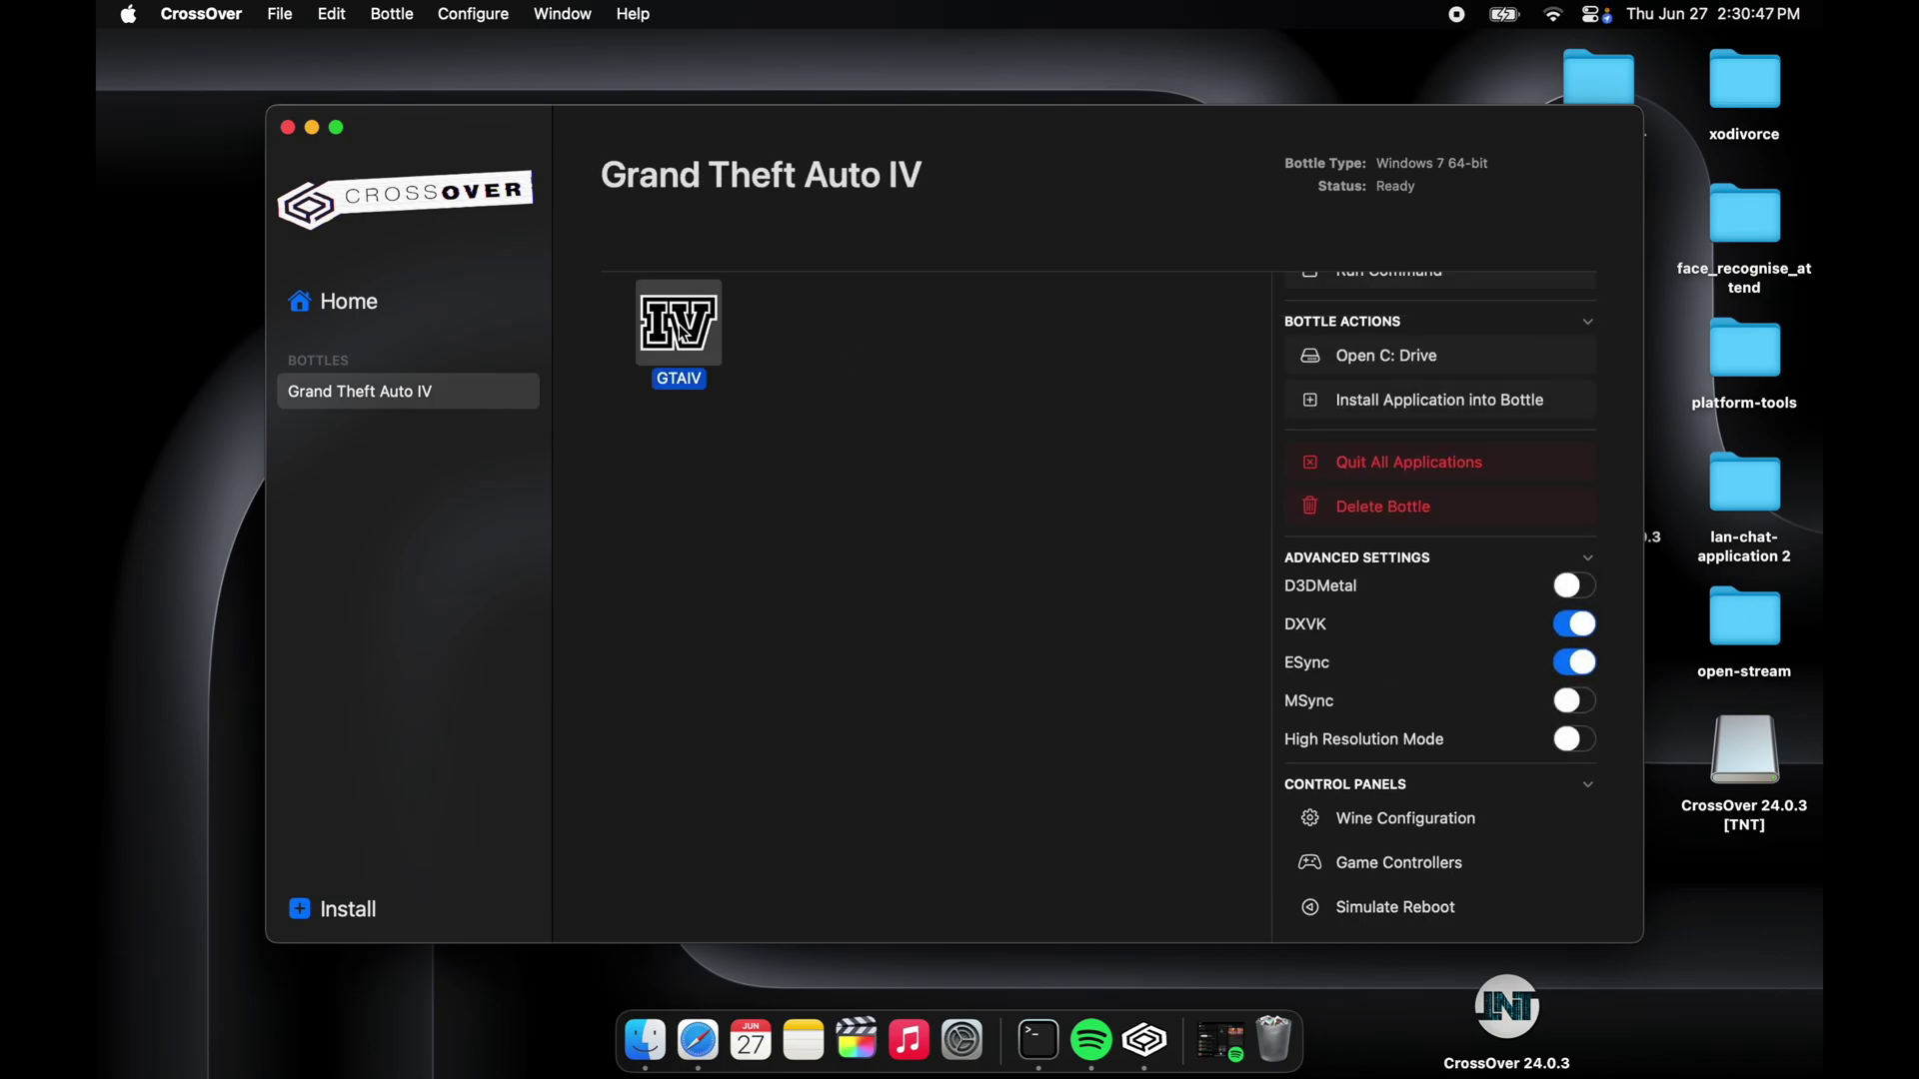
pyautogui.rightClick(680, 324)
# - Open GTAIV, choose Play for Grand Theft Auto IV rather than the Episodes, and open Options
pyautogui.click(701, 336)
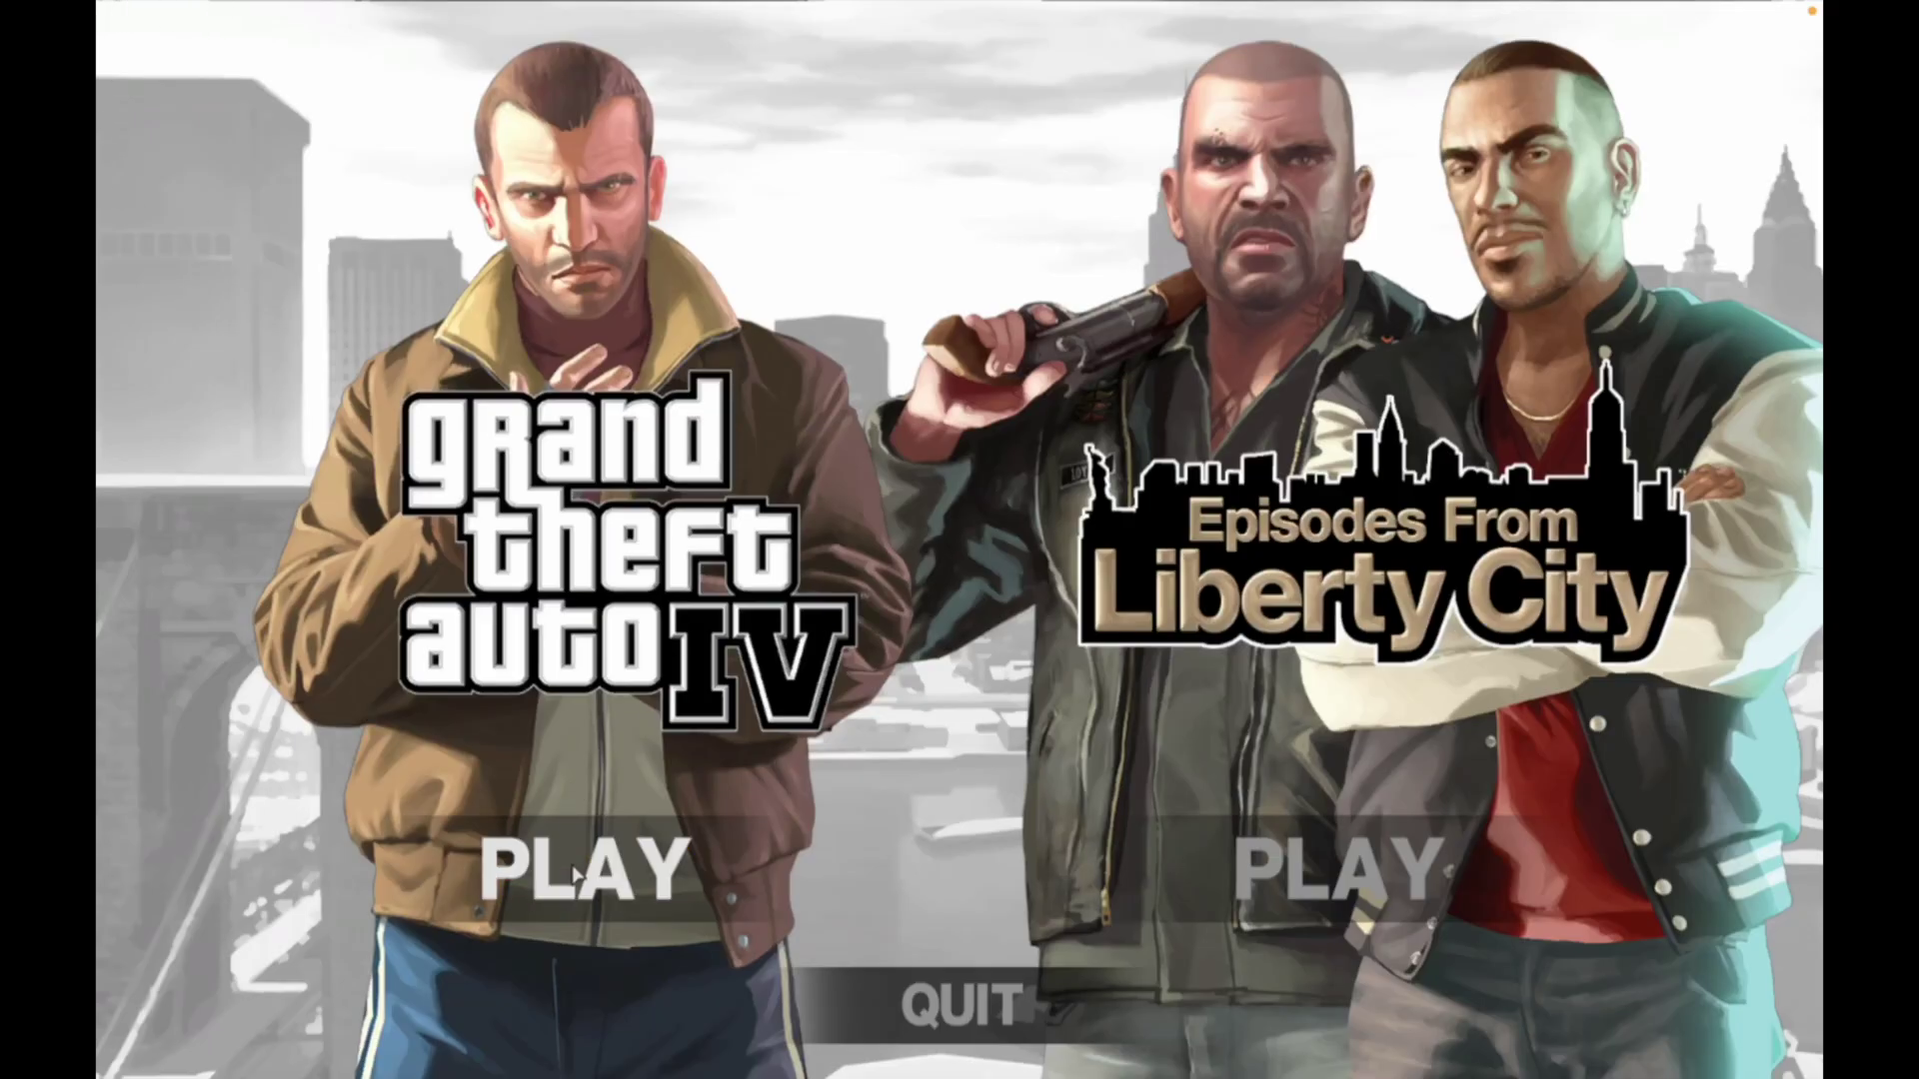
pyautogui.click(578, 876)
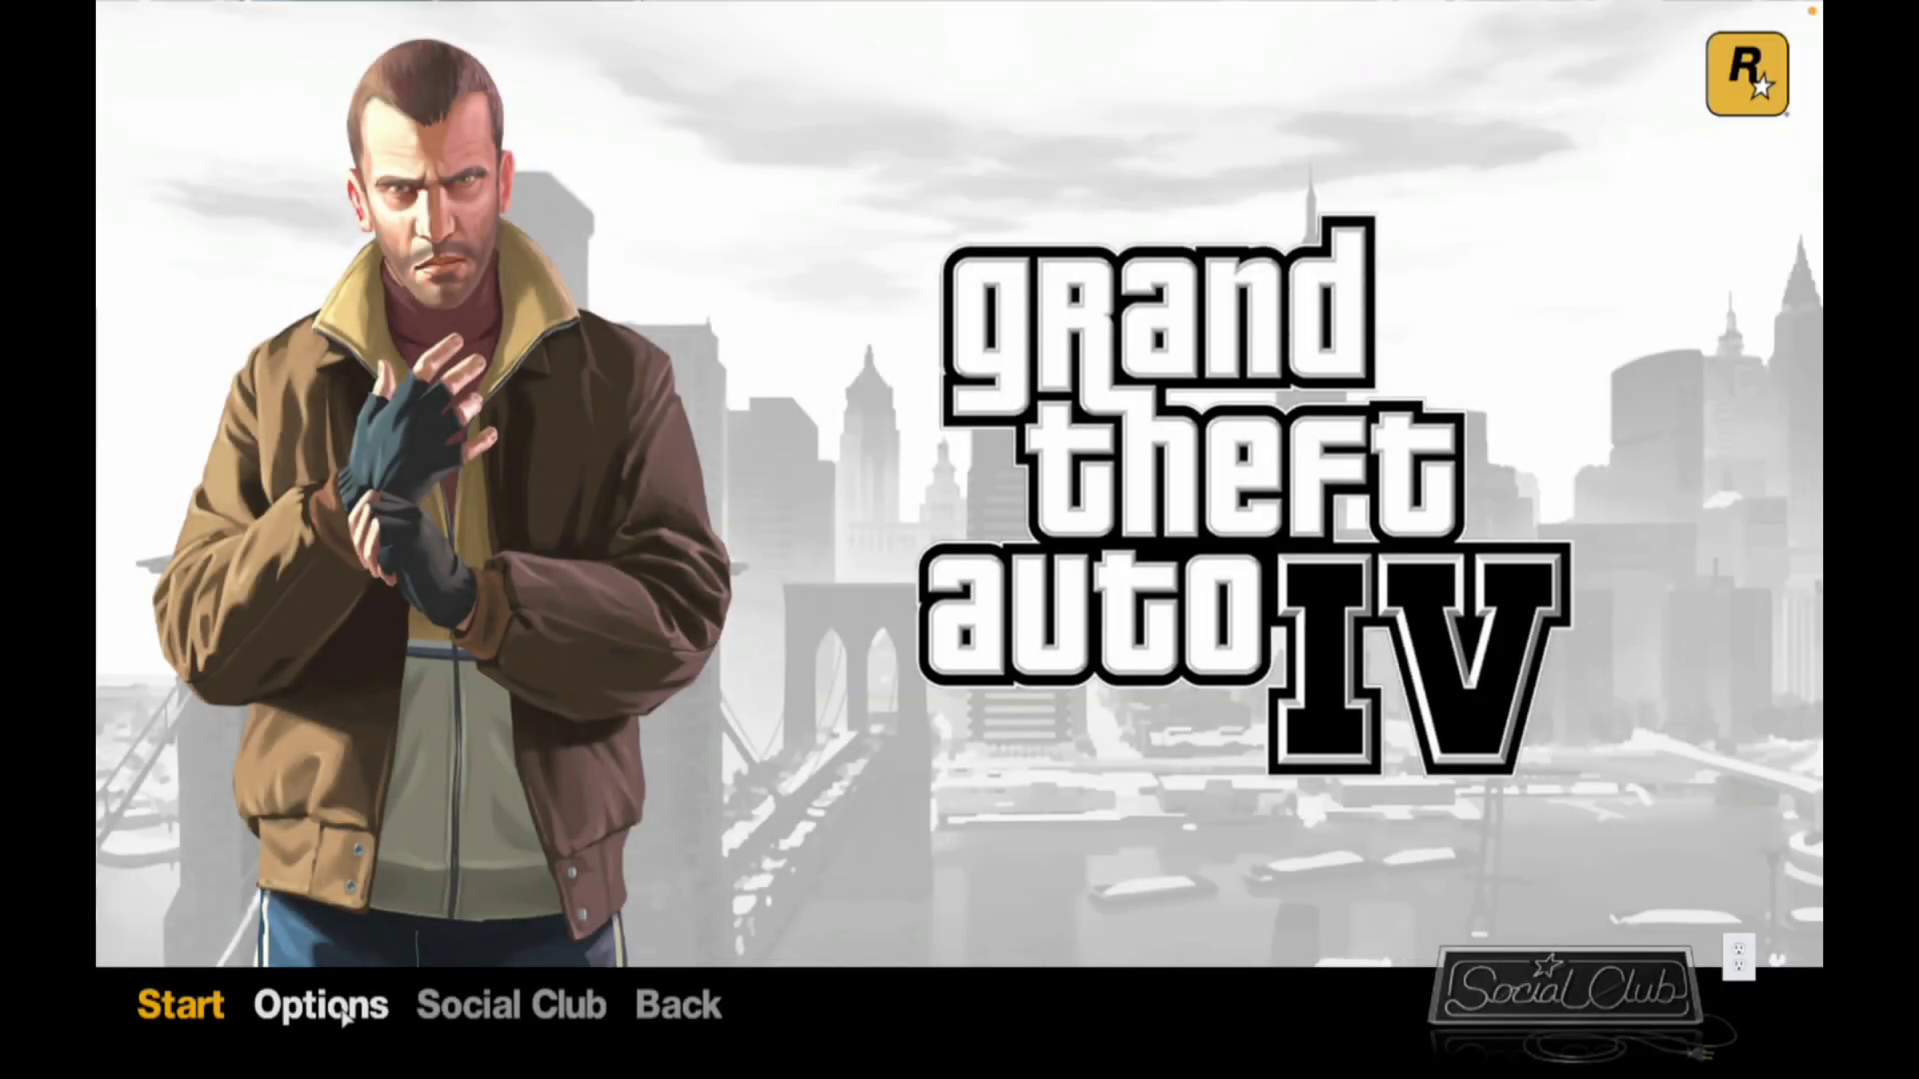
pyautogui.click(344, 1011)
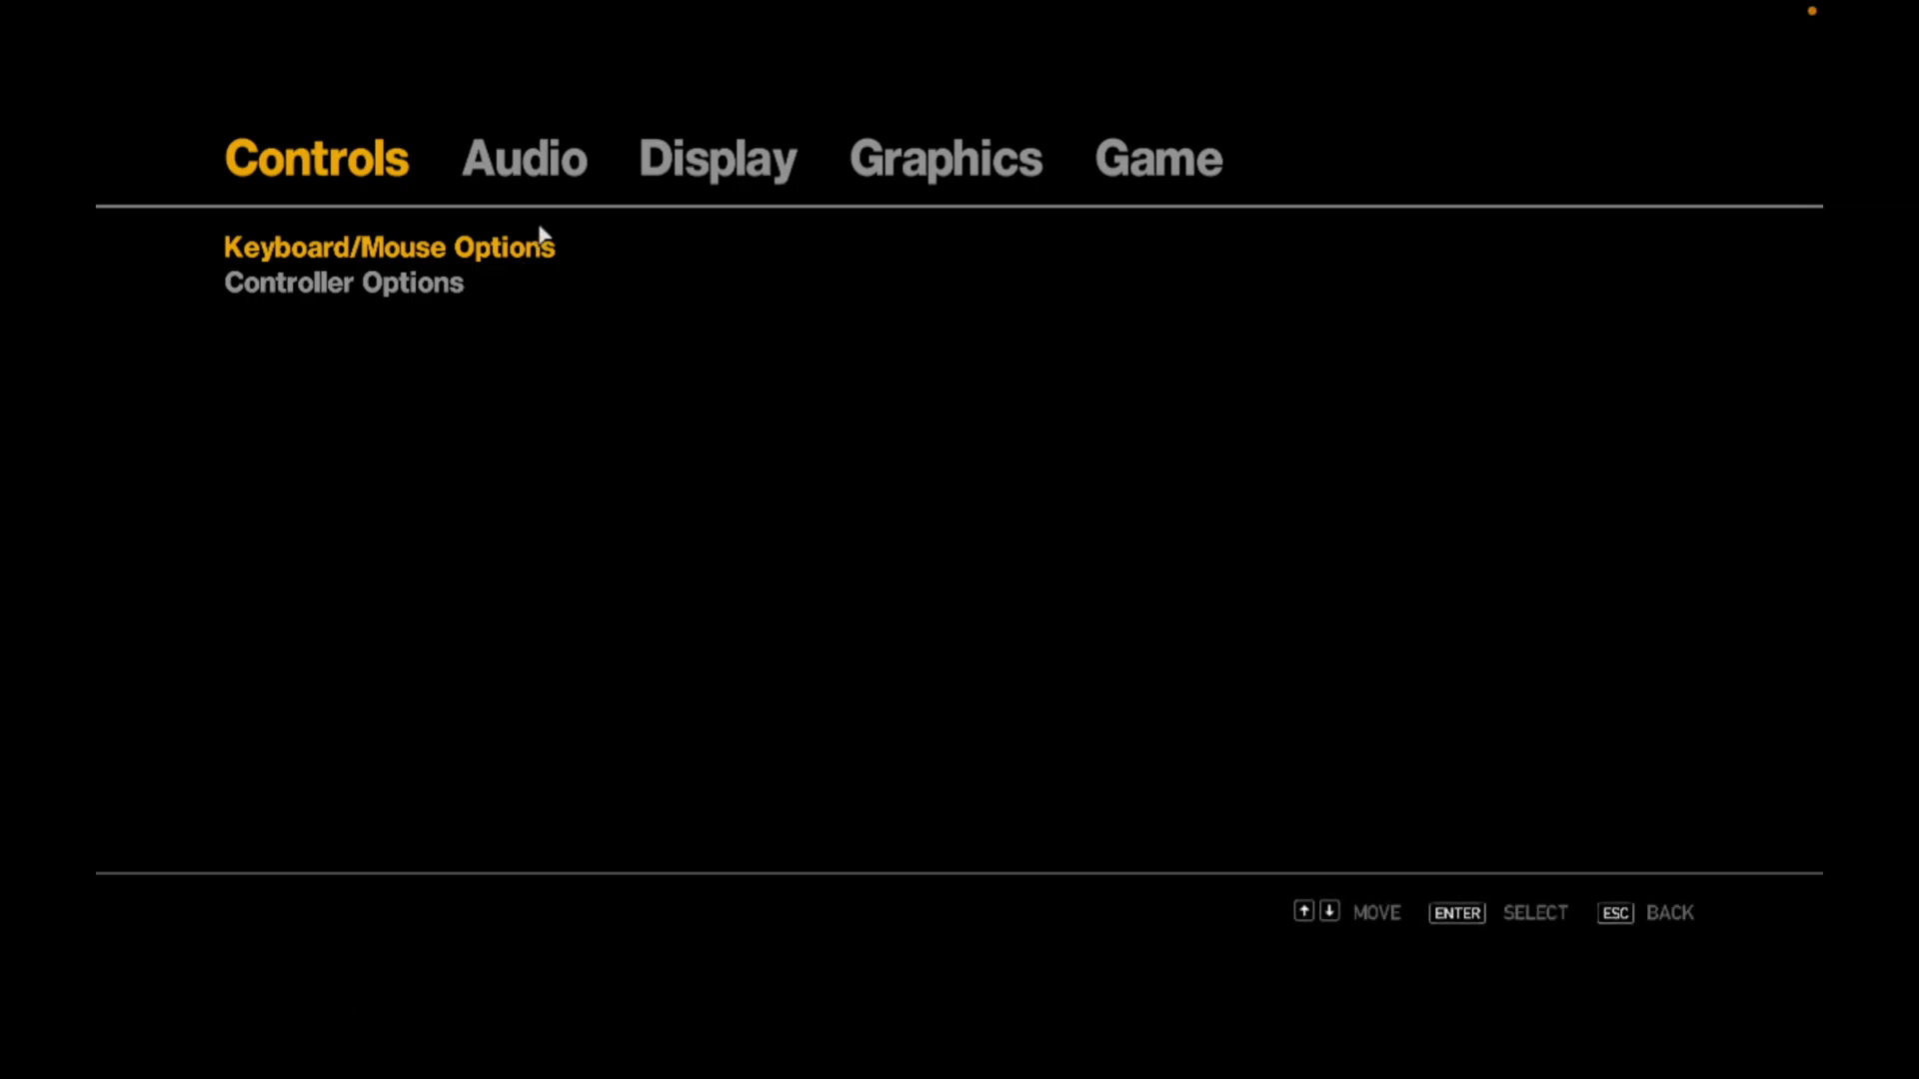
# - In Graphics, set Night Shadows Medium, Vehicle Density 26, Detail Distance 35, then apply and keep them
pyautogui.click(696, 173)
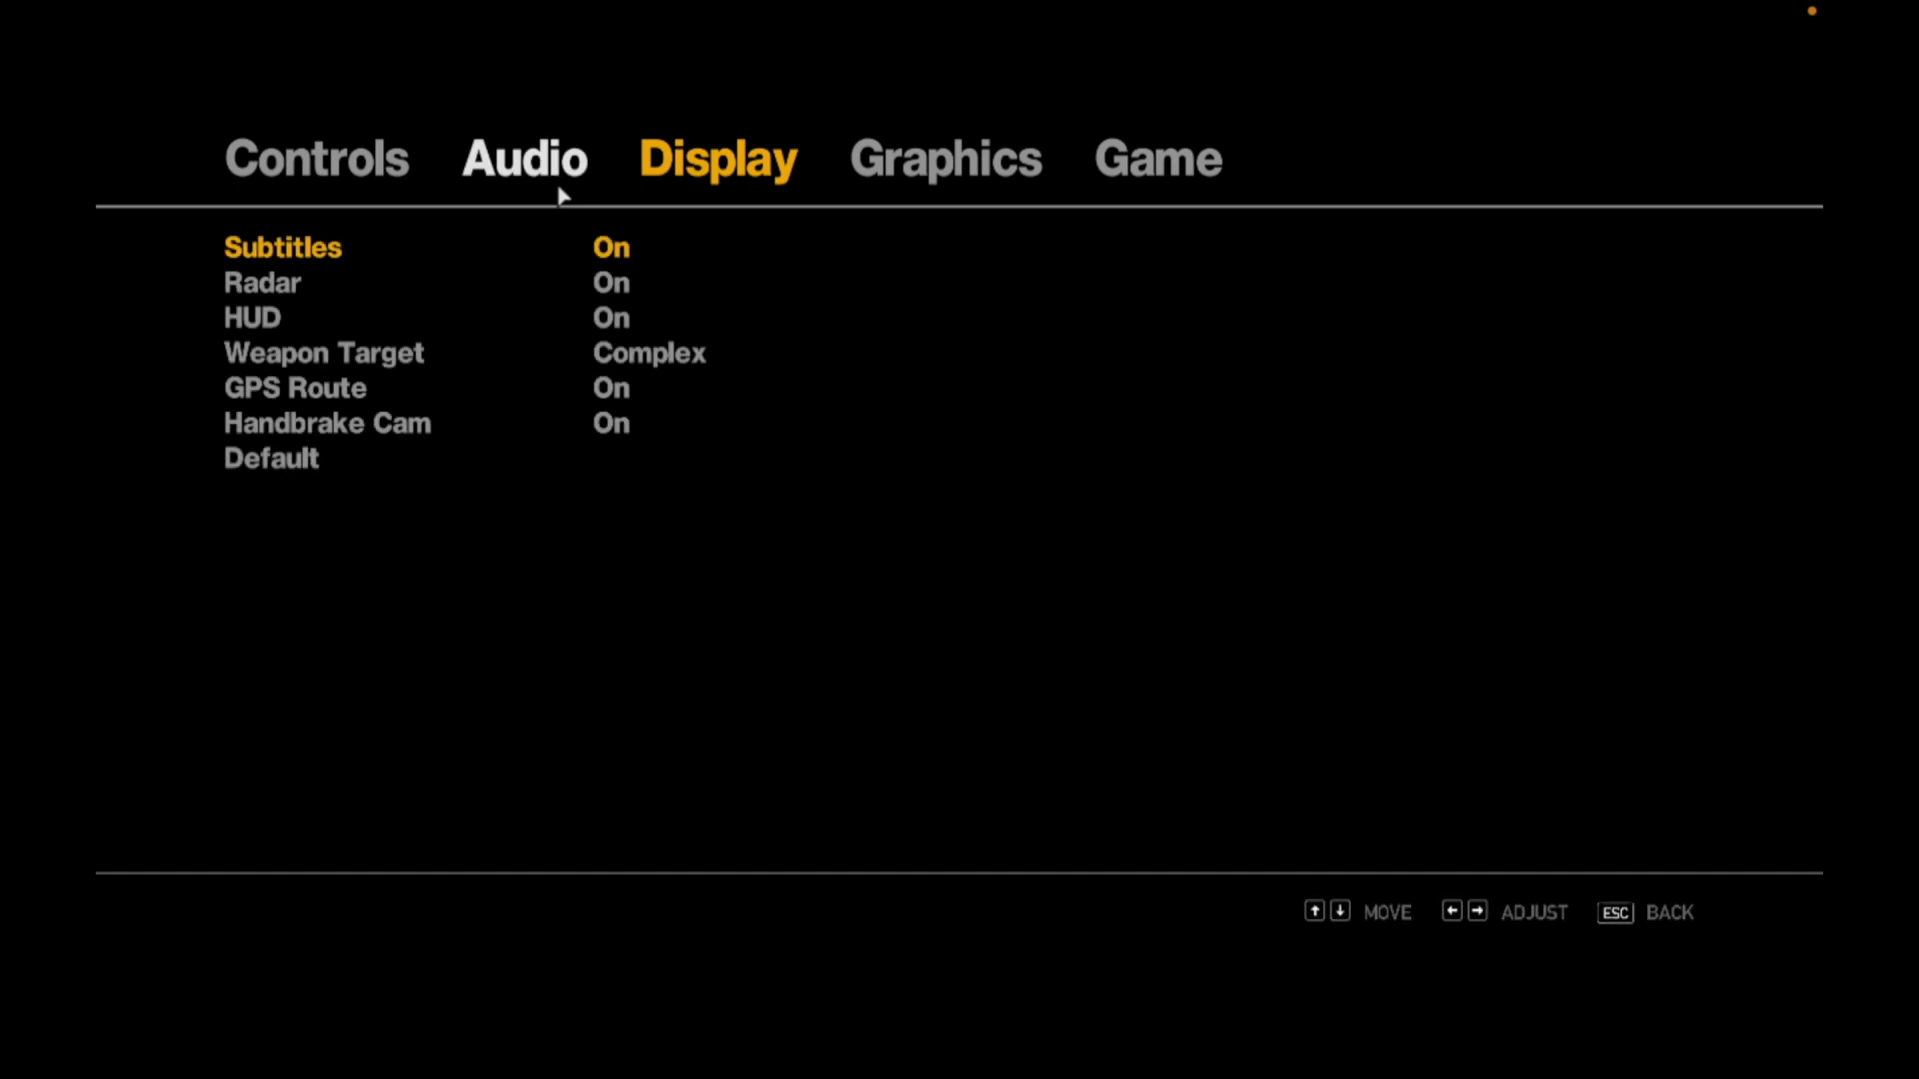
pyautogui.click(886, 170)
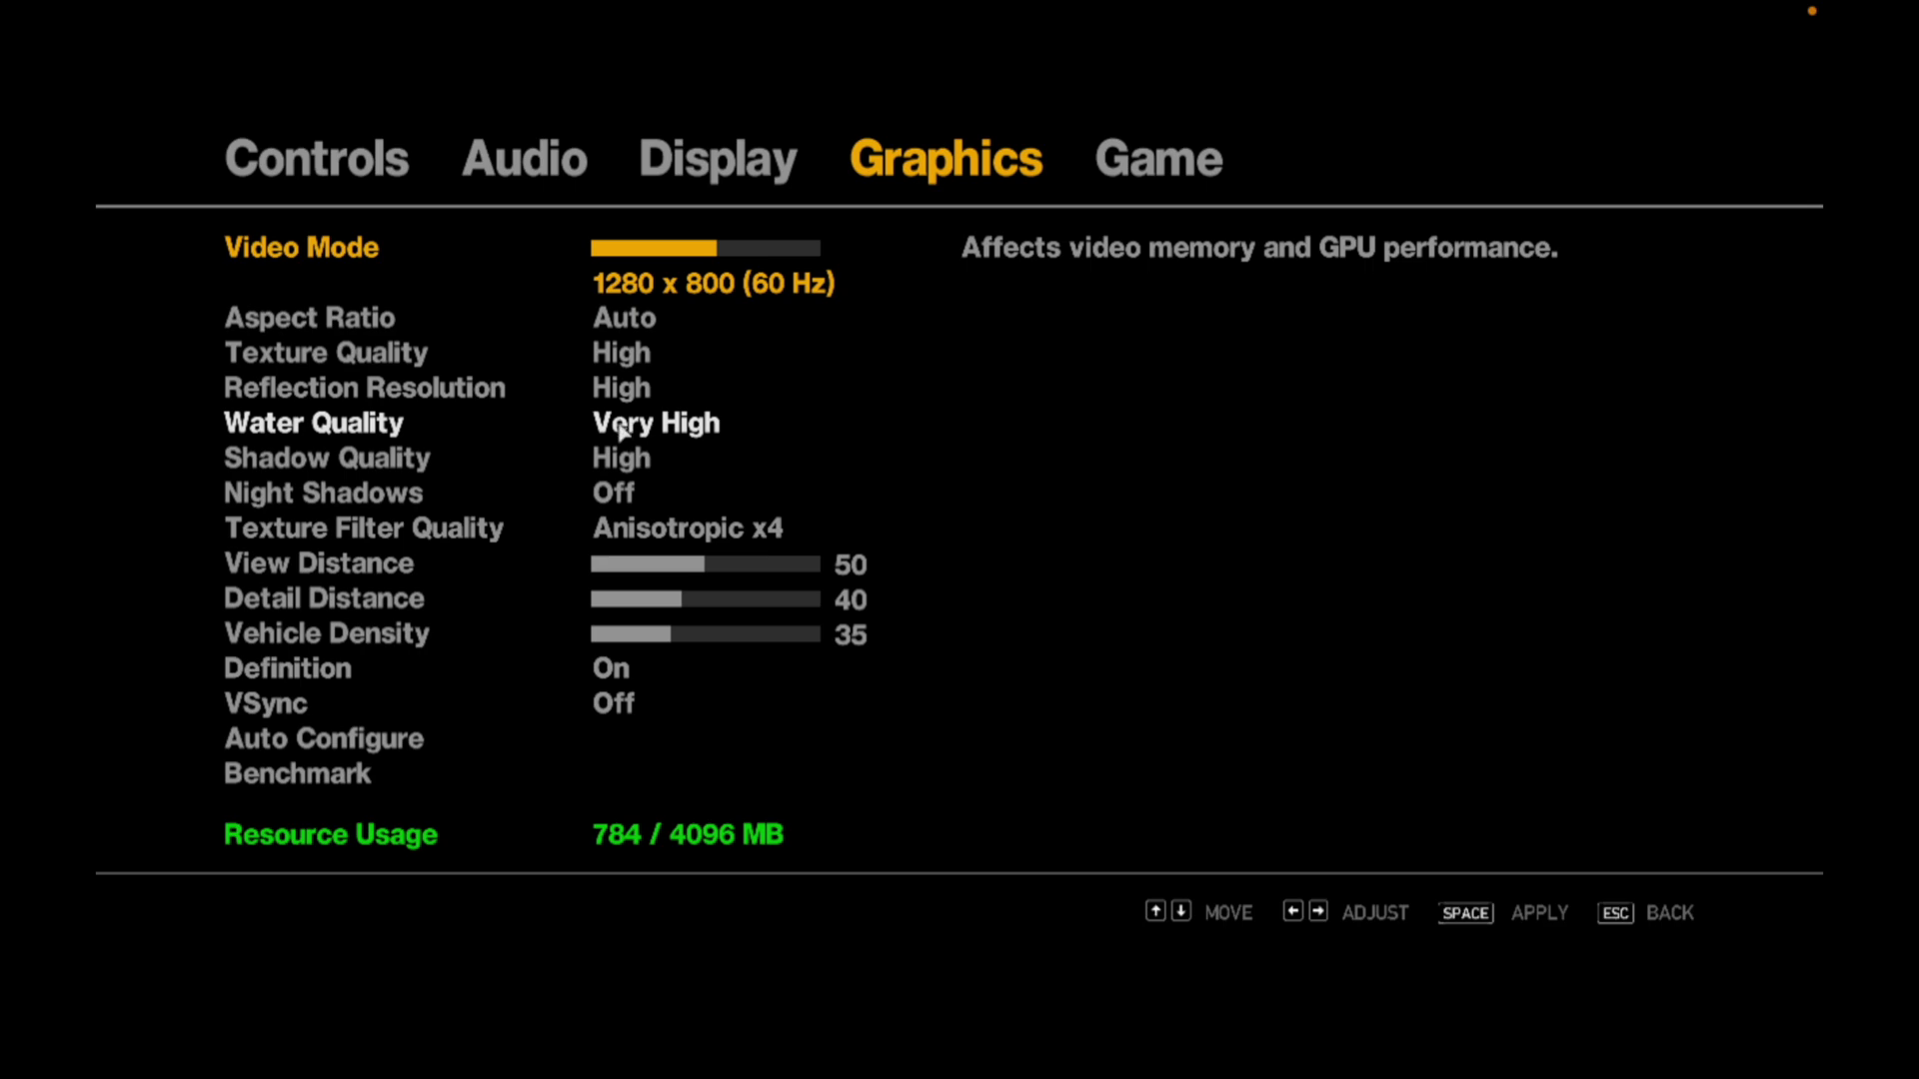
pyautogui.click(612, 497)
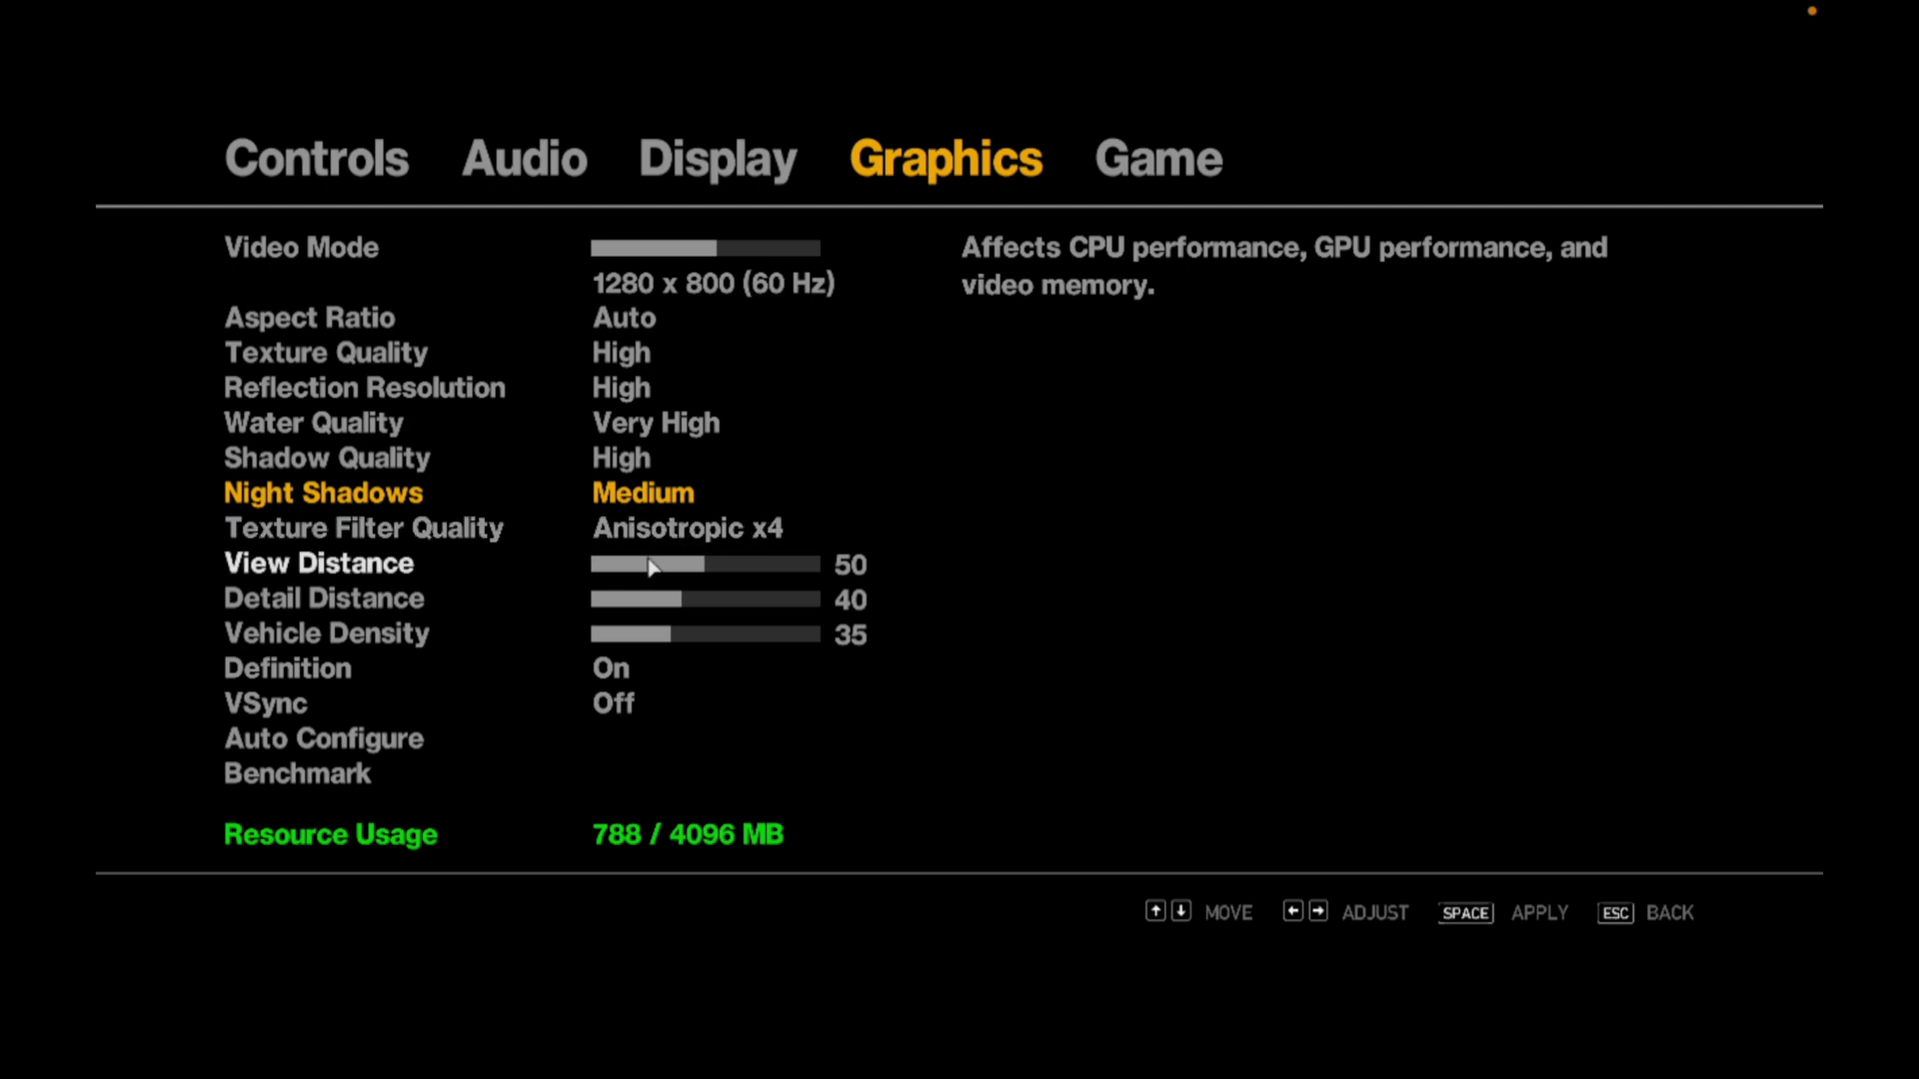
pyautogui.click(665, 640)
pyautogui.press('Left')
pyautogui.press('Left')
pyautogui.press('Left')
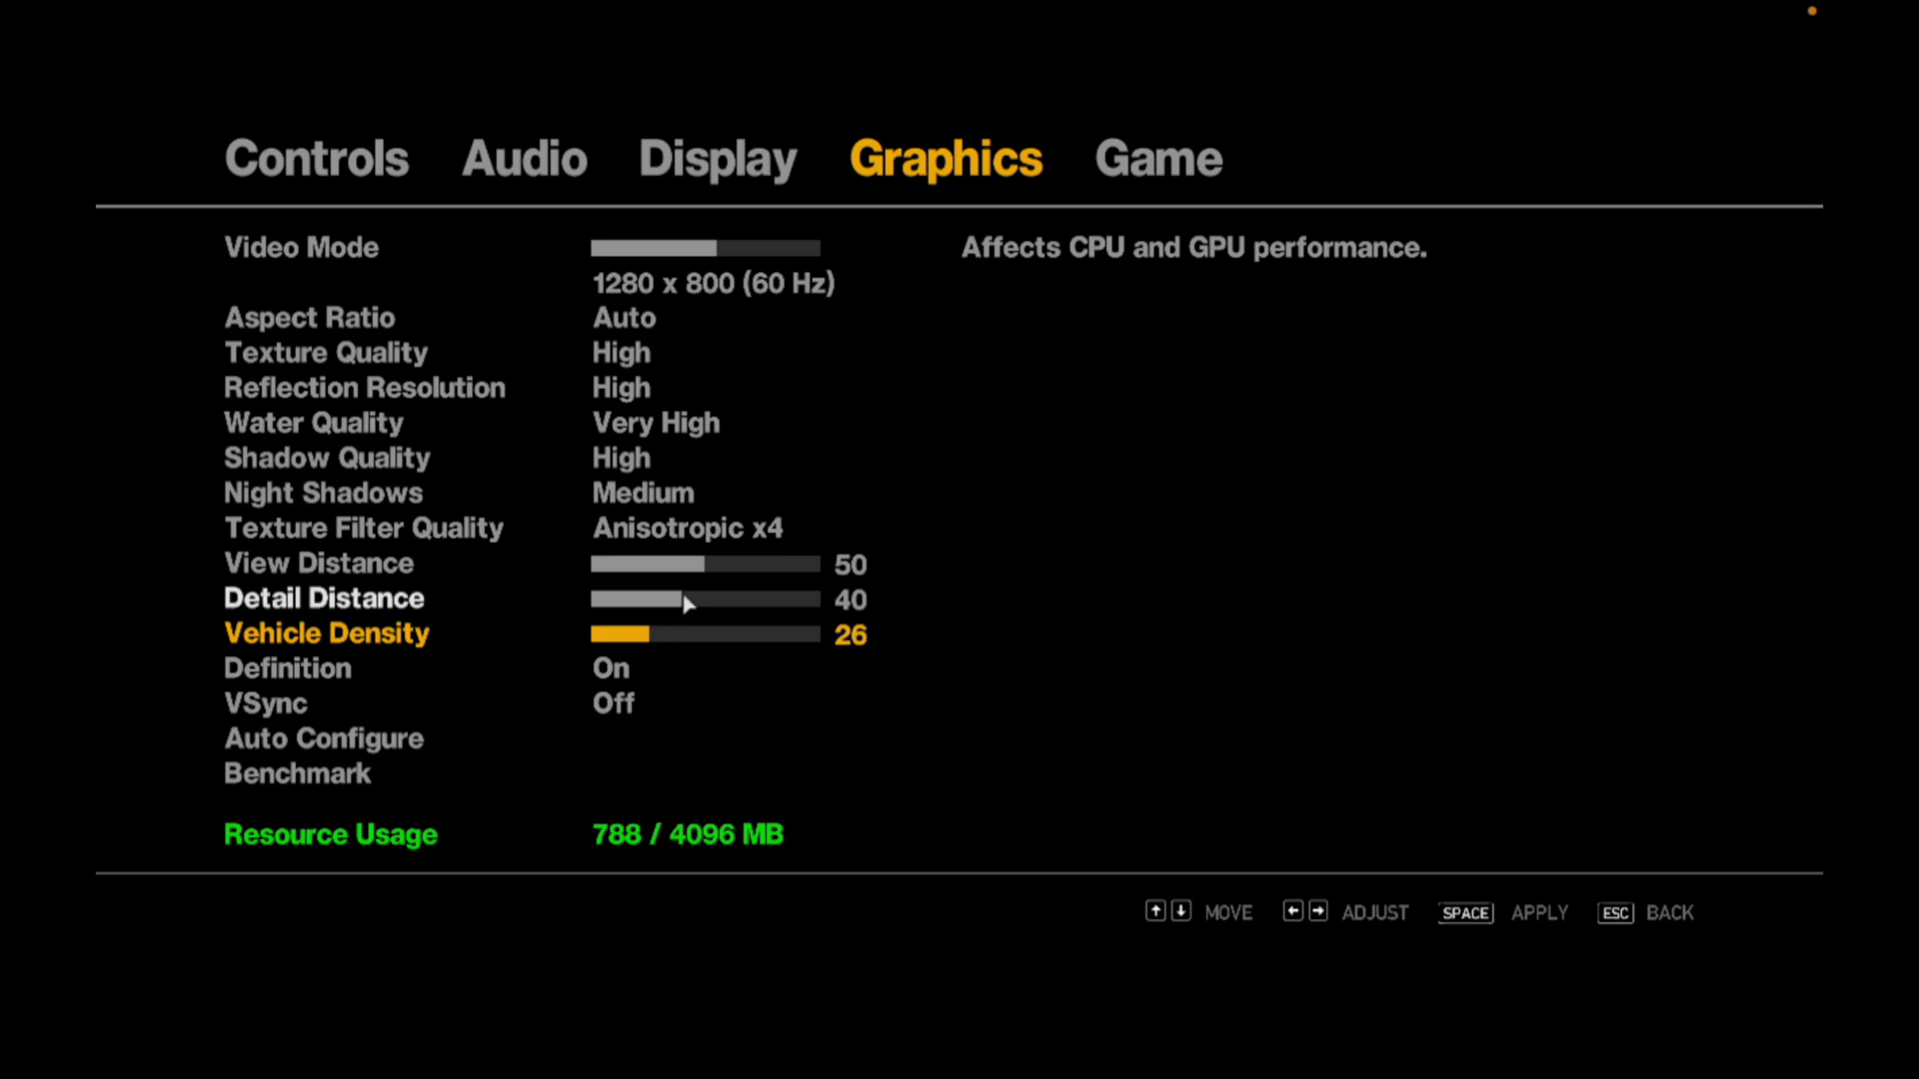
pyautogui.click(688, 602)
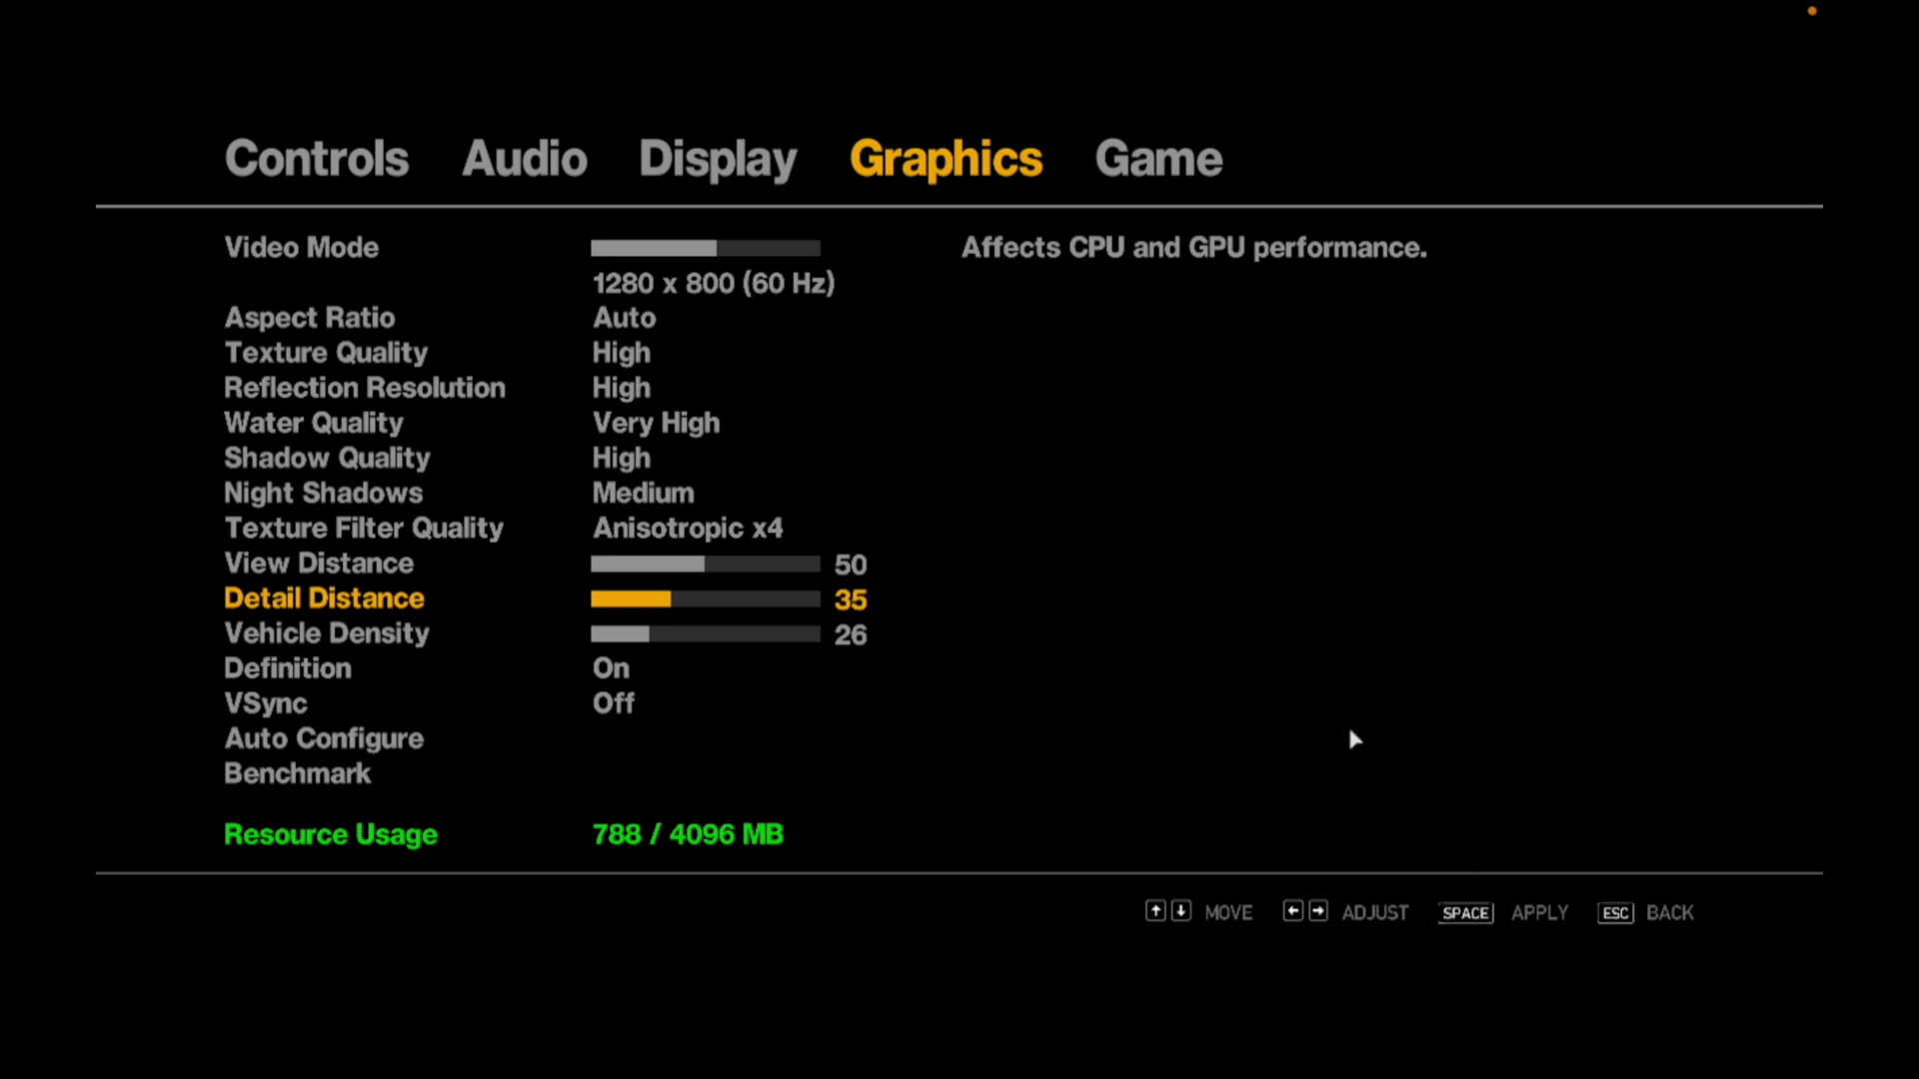
pyautogui.press('space')
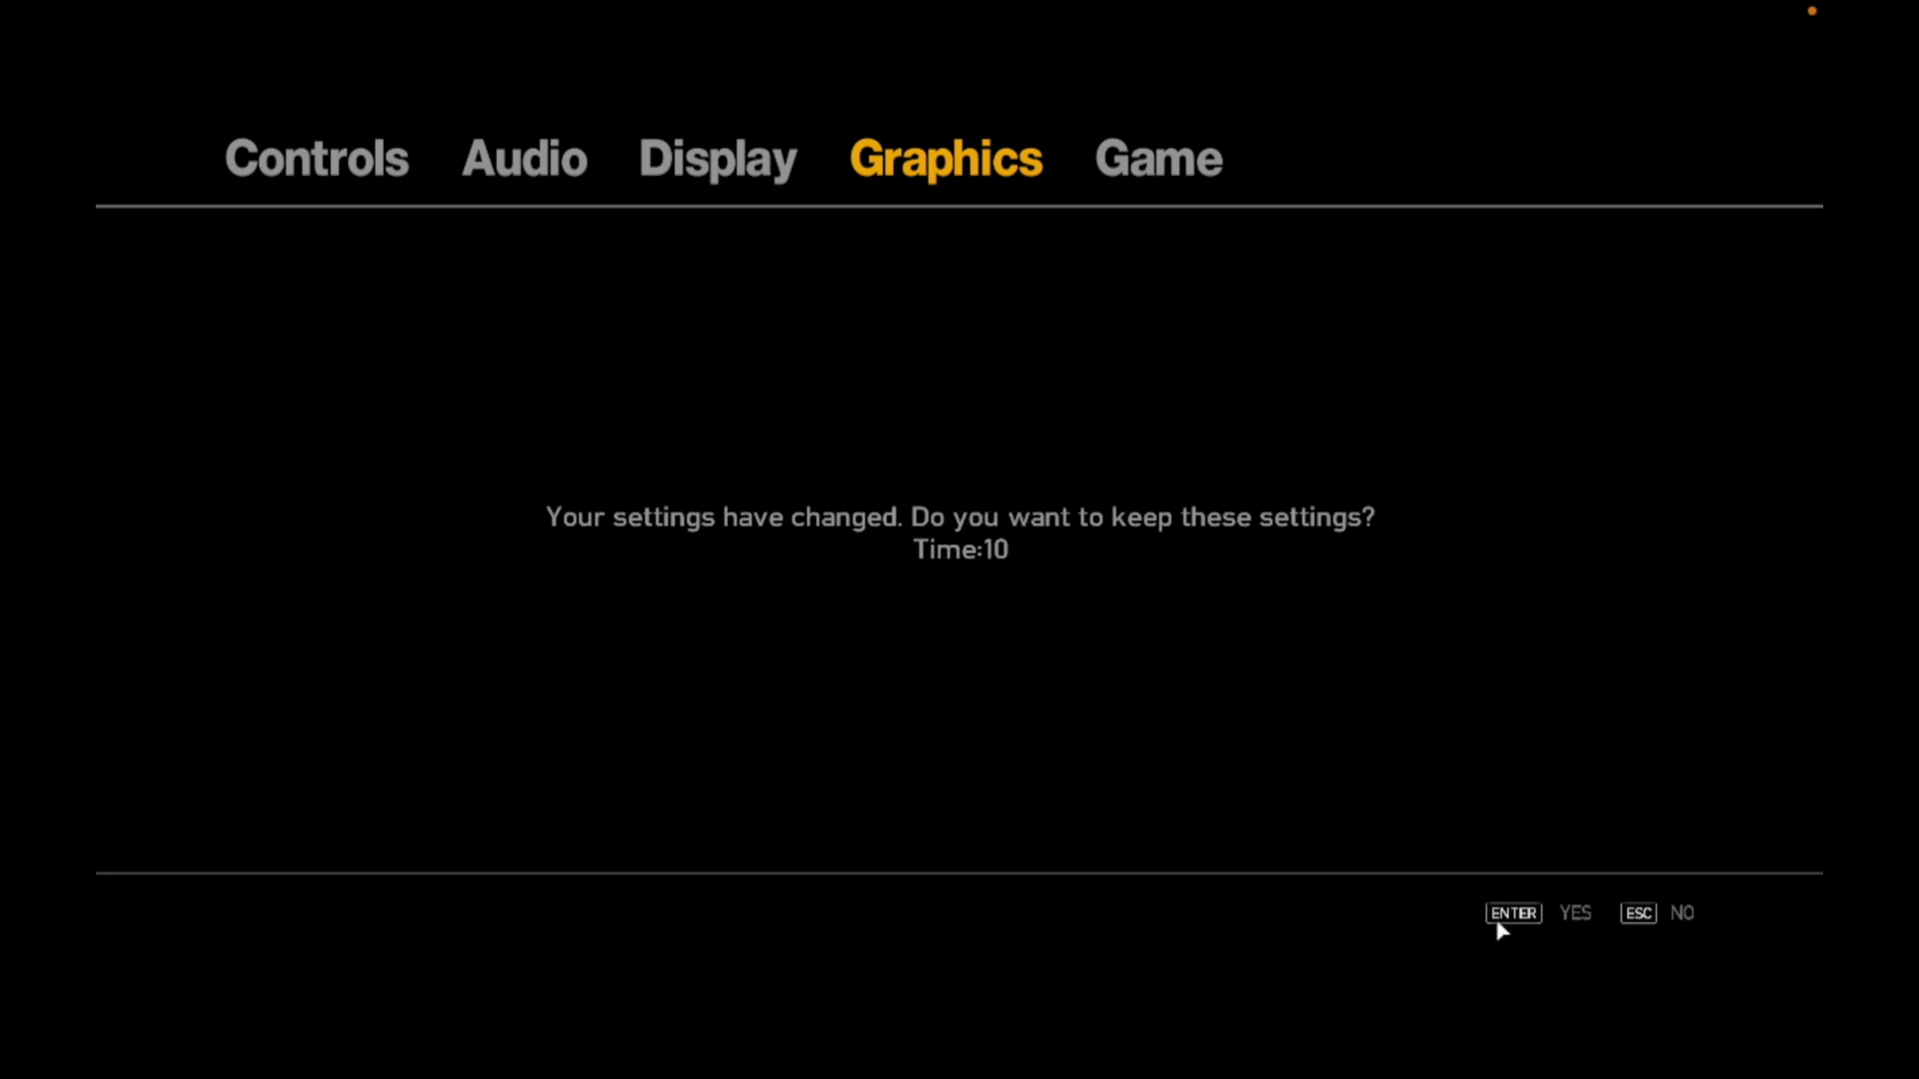
pyautogui.press('Return')
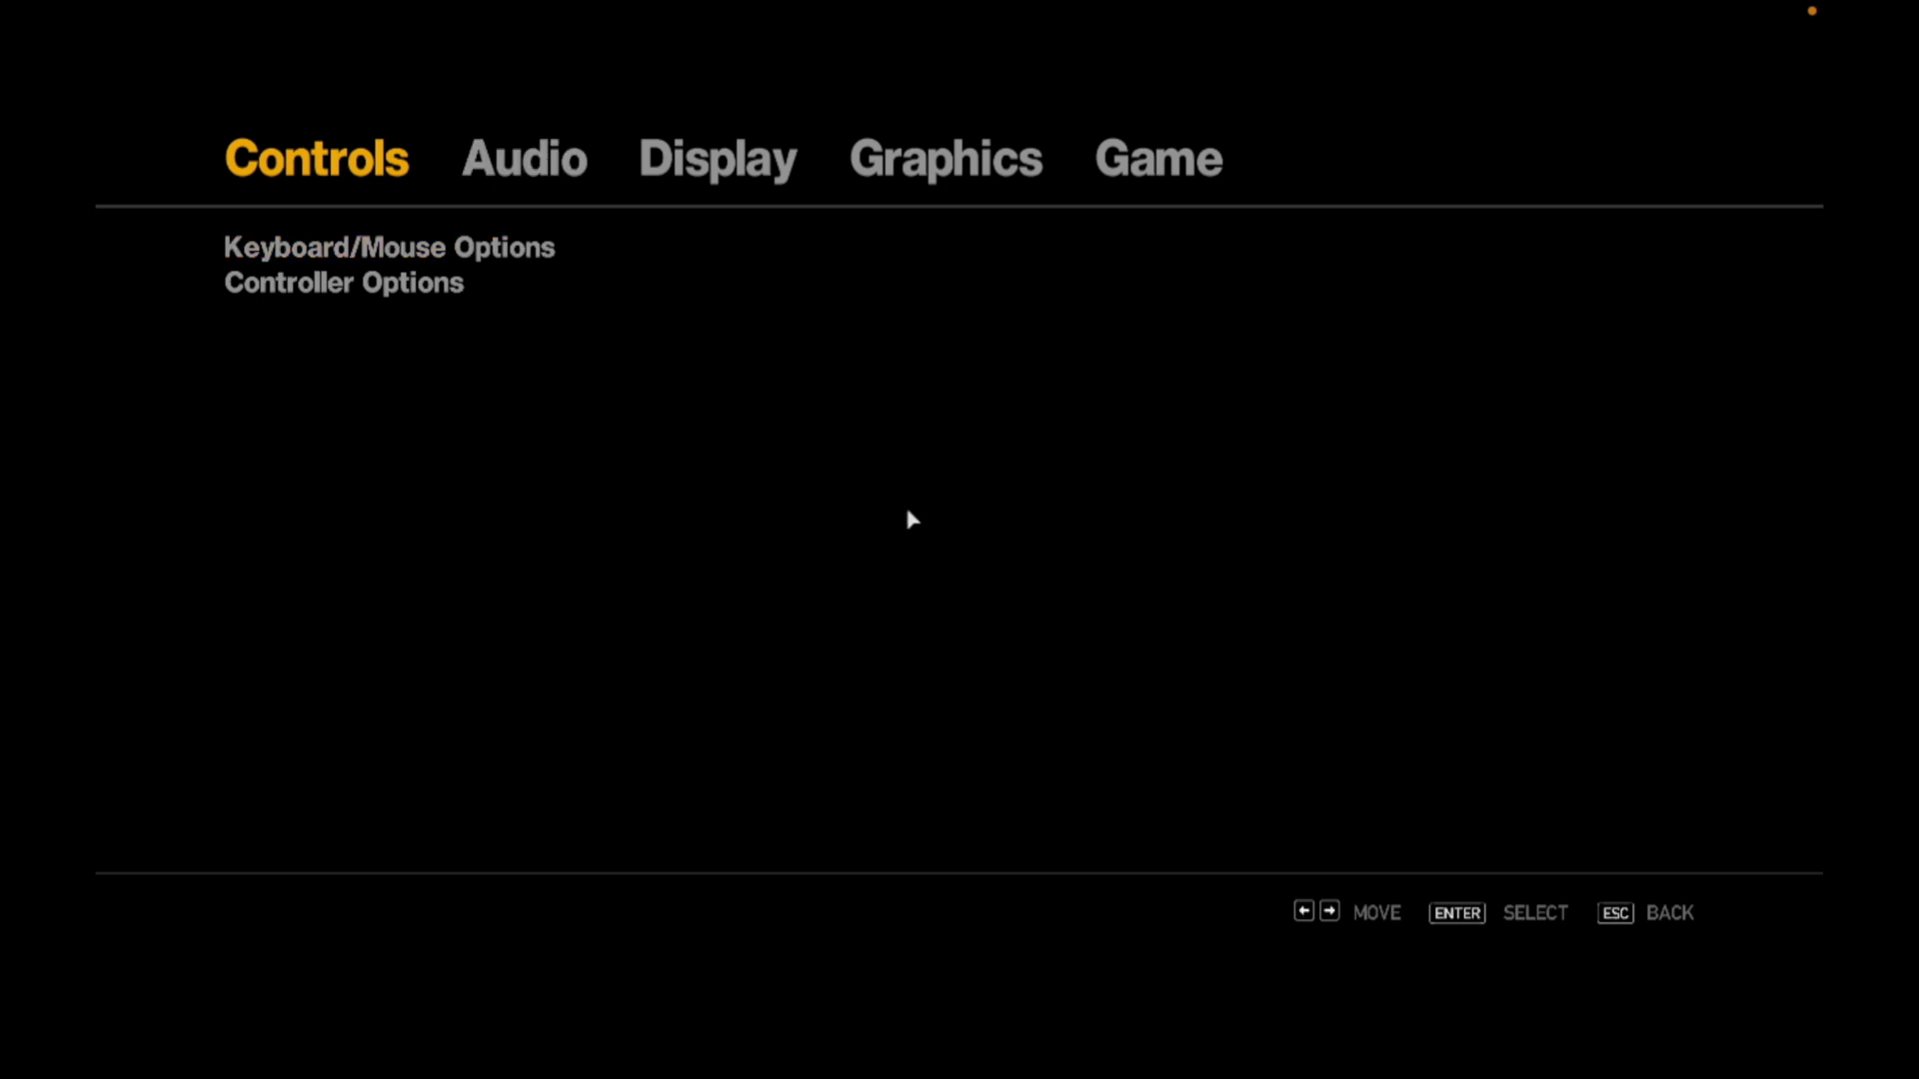
pyautogui.press('Escape')
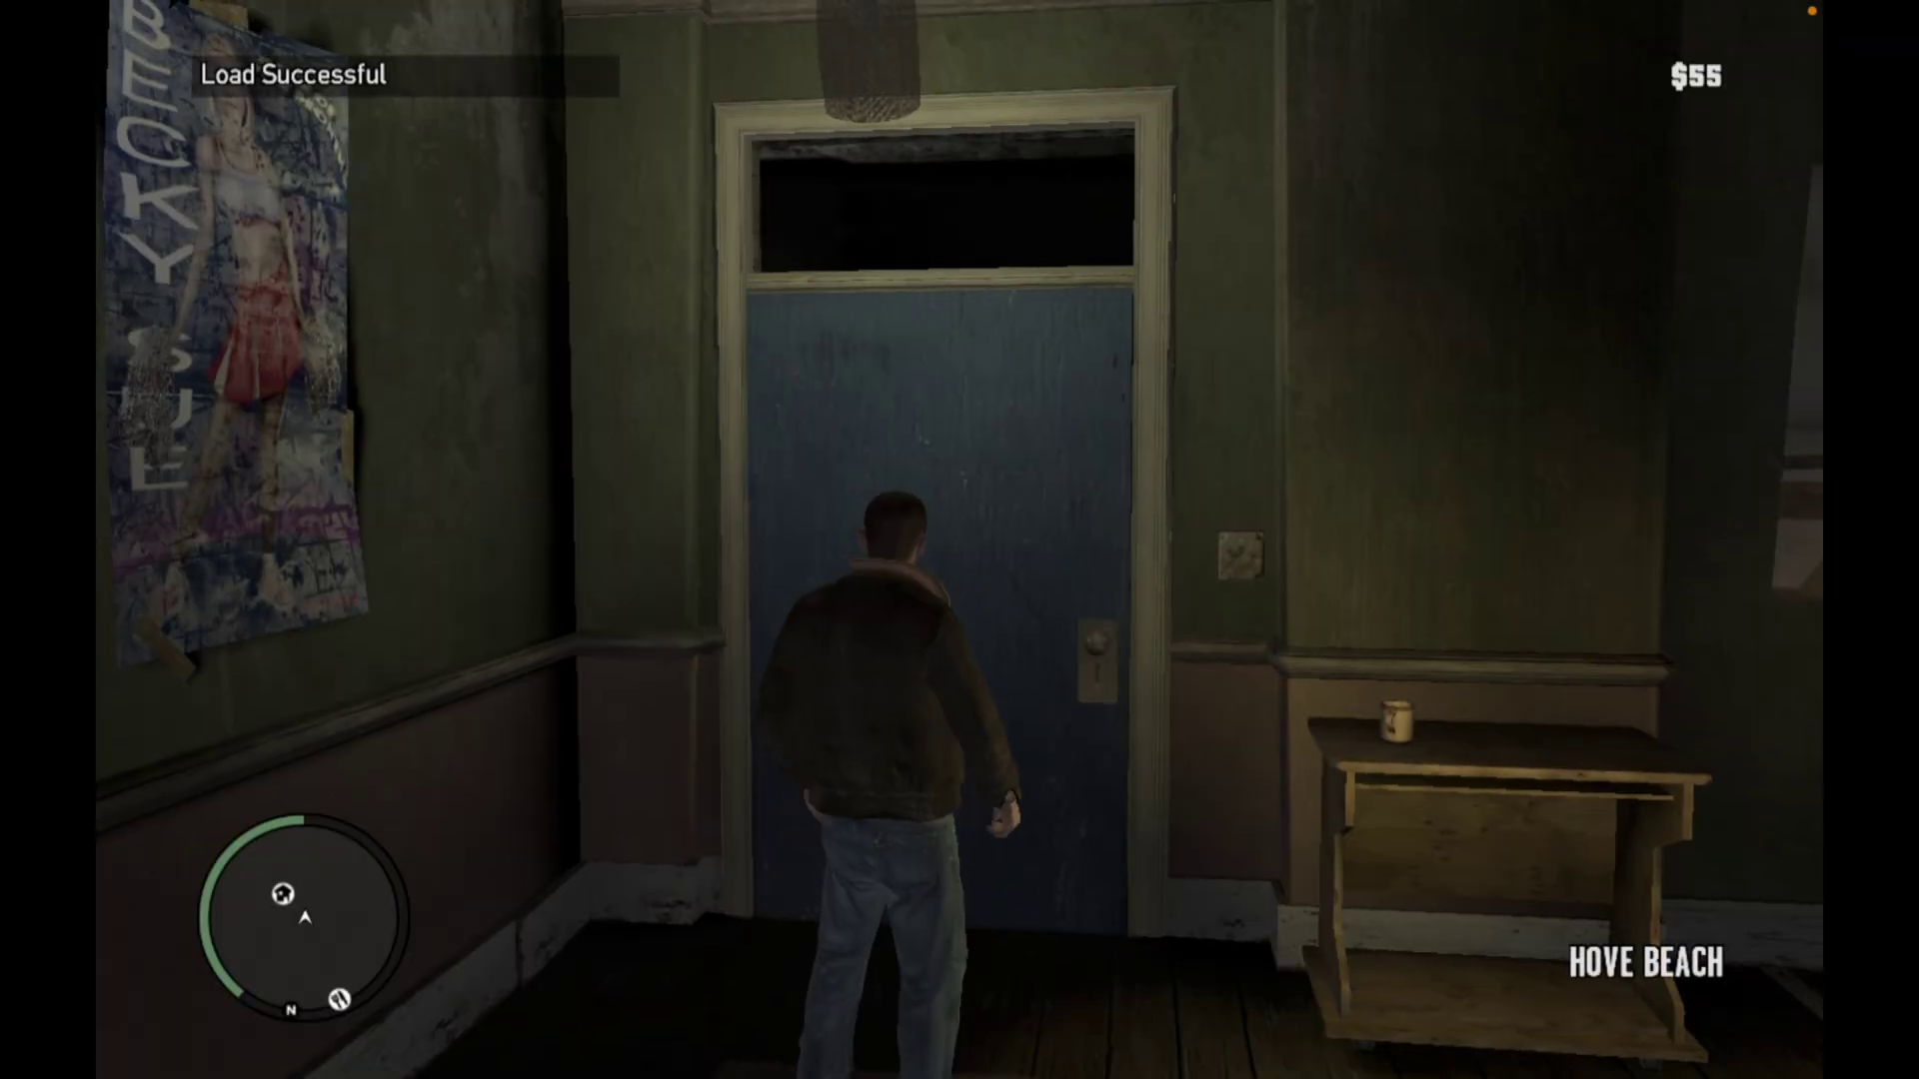
# - Turn the character toward the kitchen inside the apartment
pyautogui.press('d')
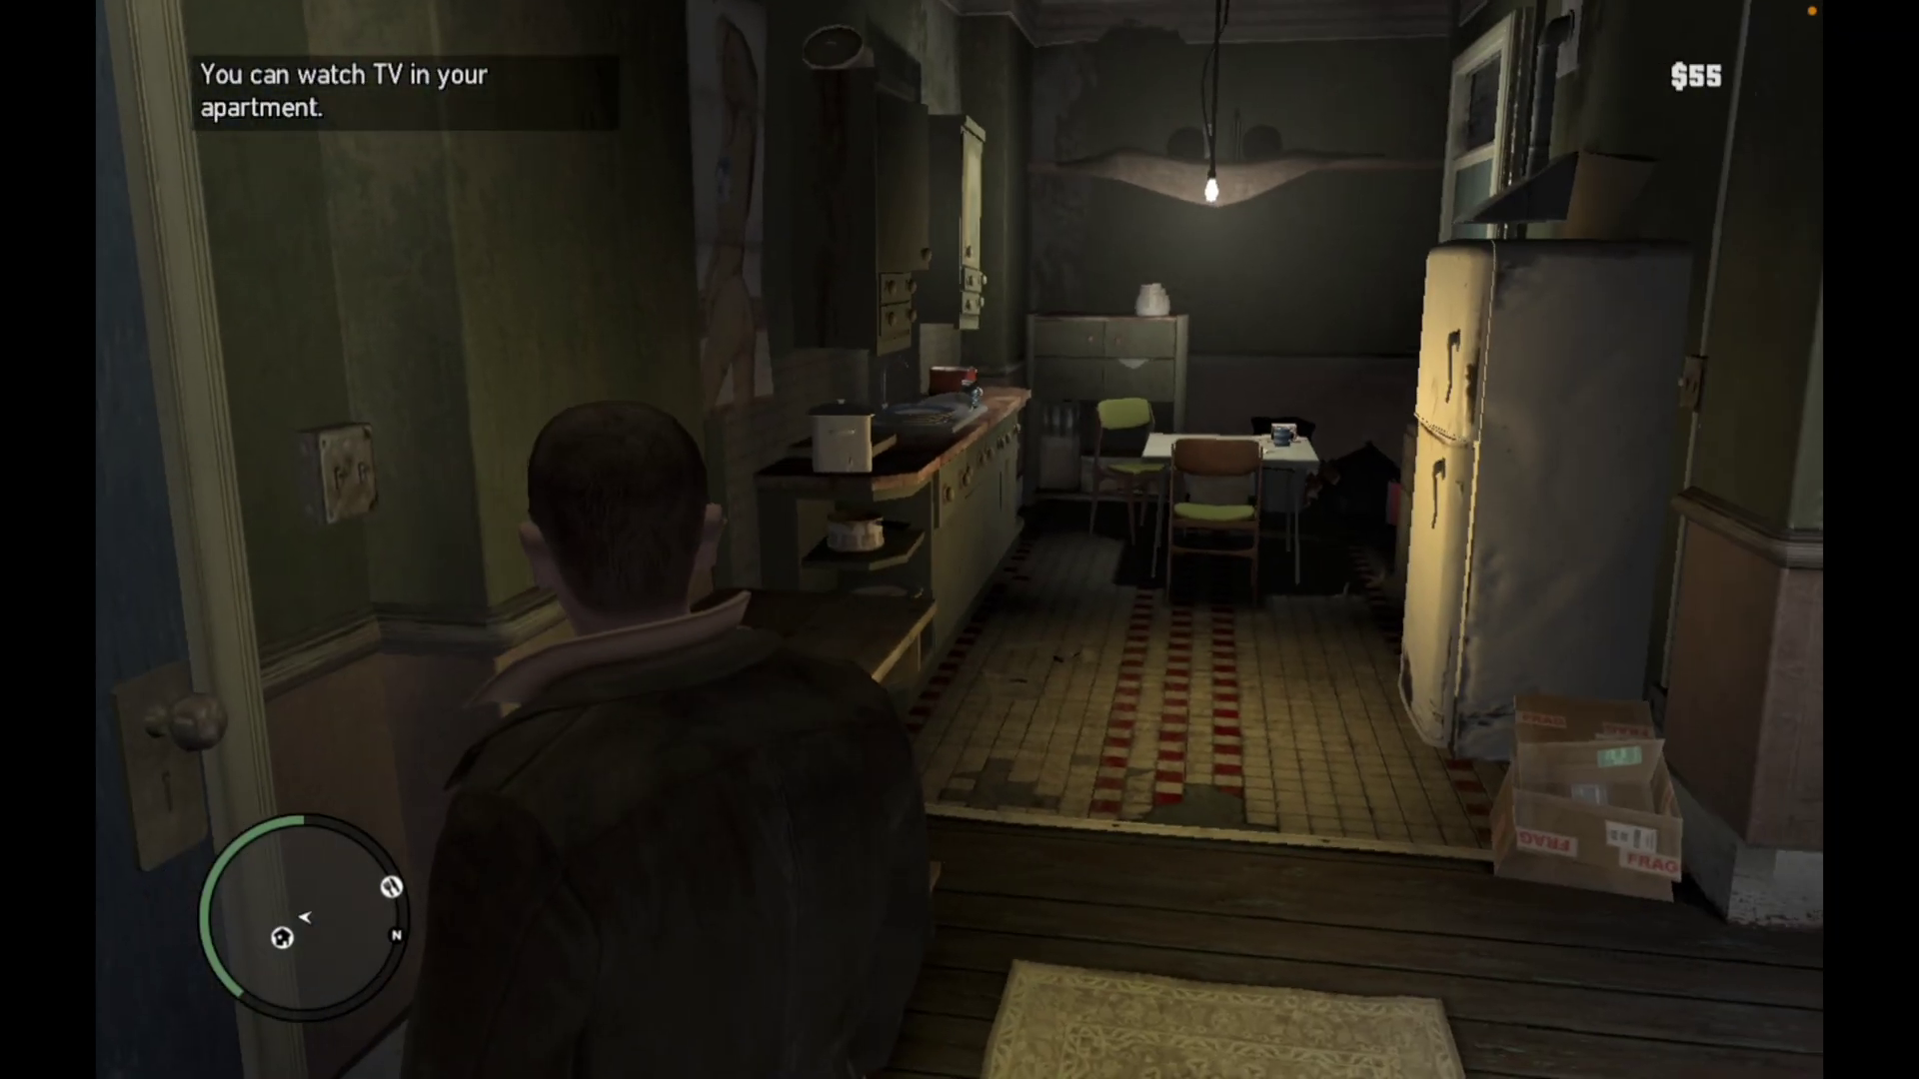
# - Walk Niko out the blue front door, down the stairwell and through the red door
pyautogui.press('d')
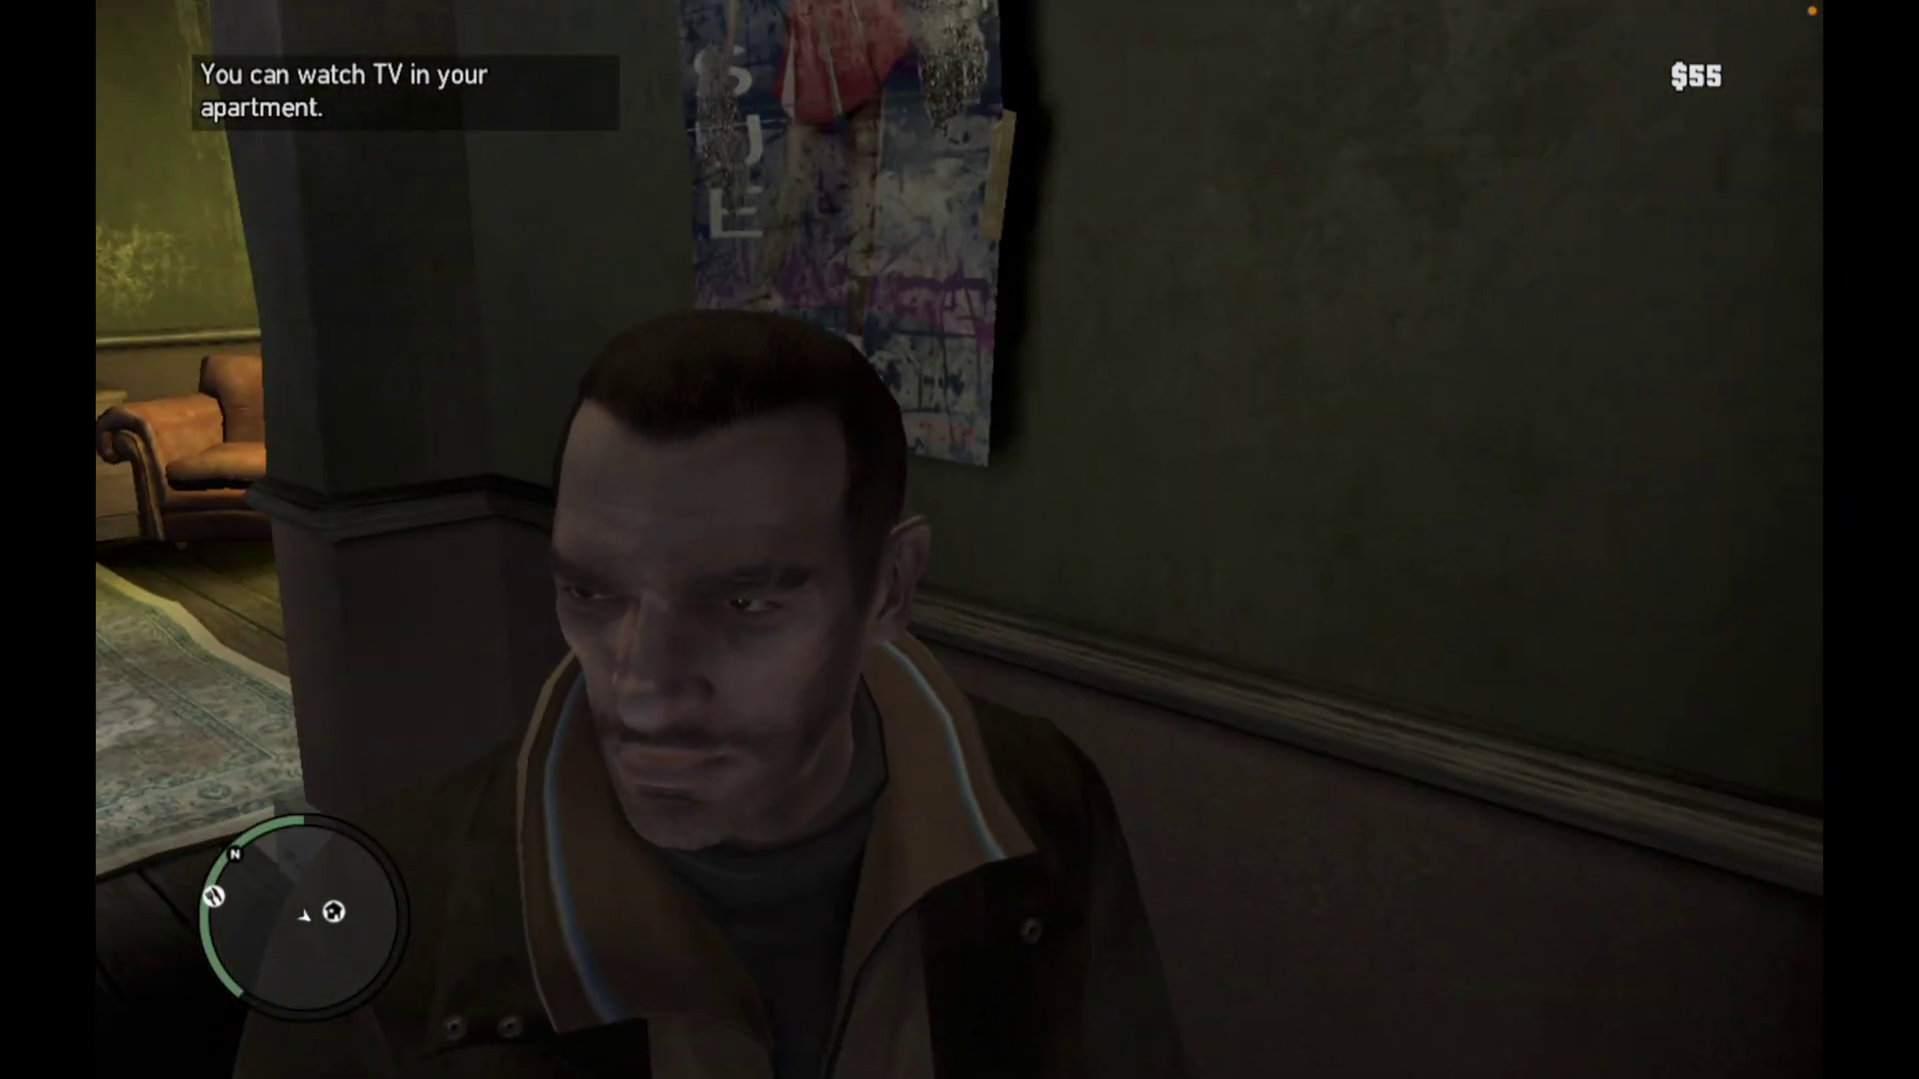
pyautogui.press('a')
pyautogui.press('w')
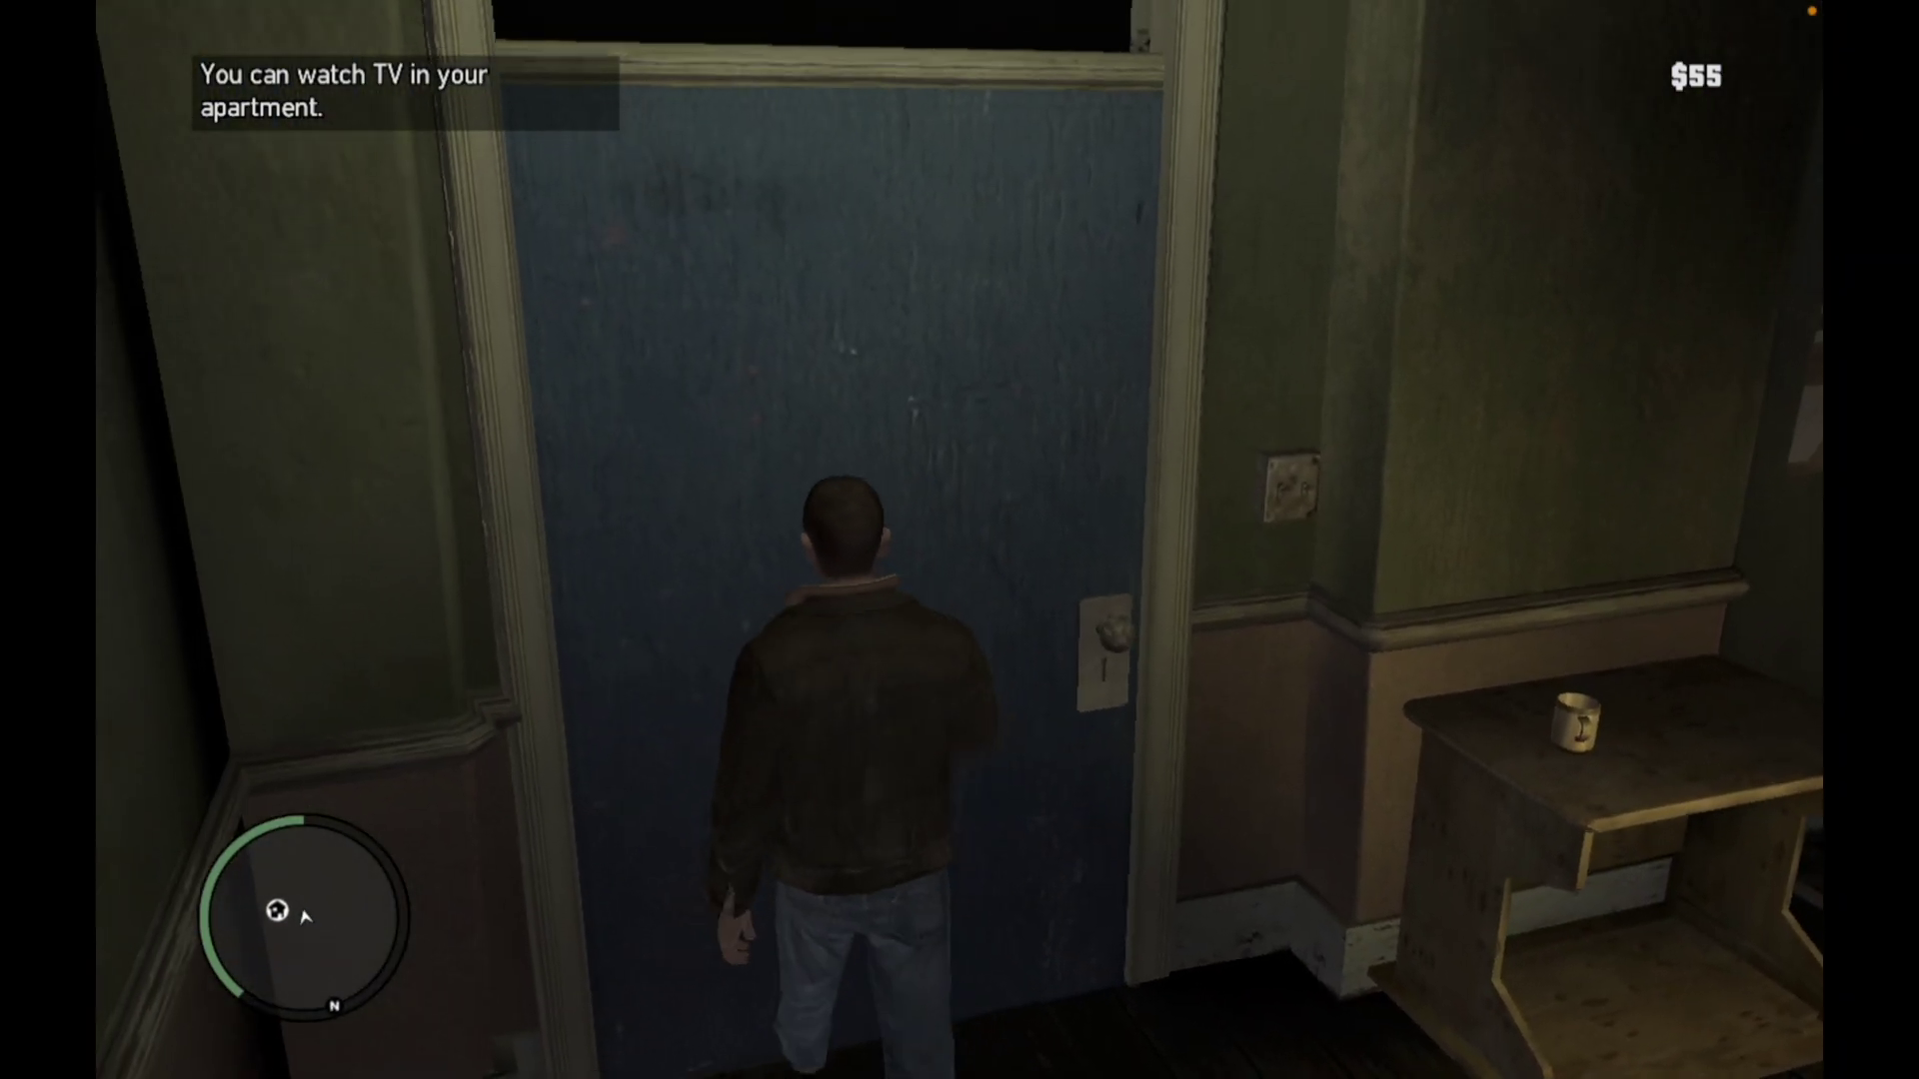
pyautogui.press('w')
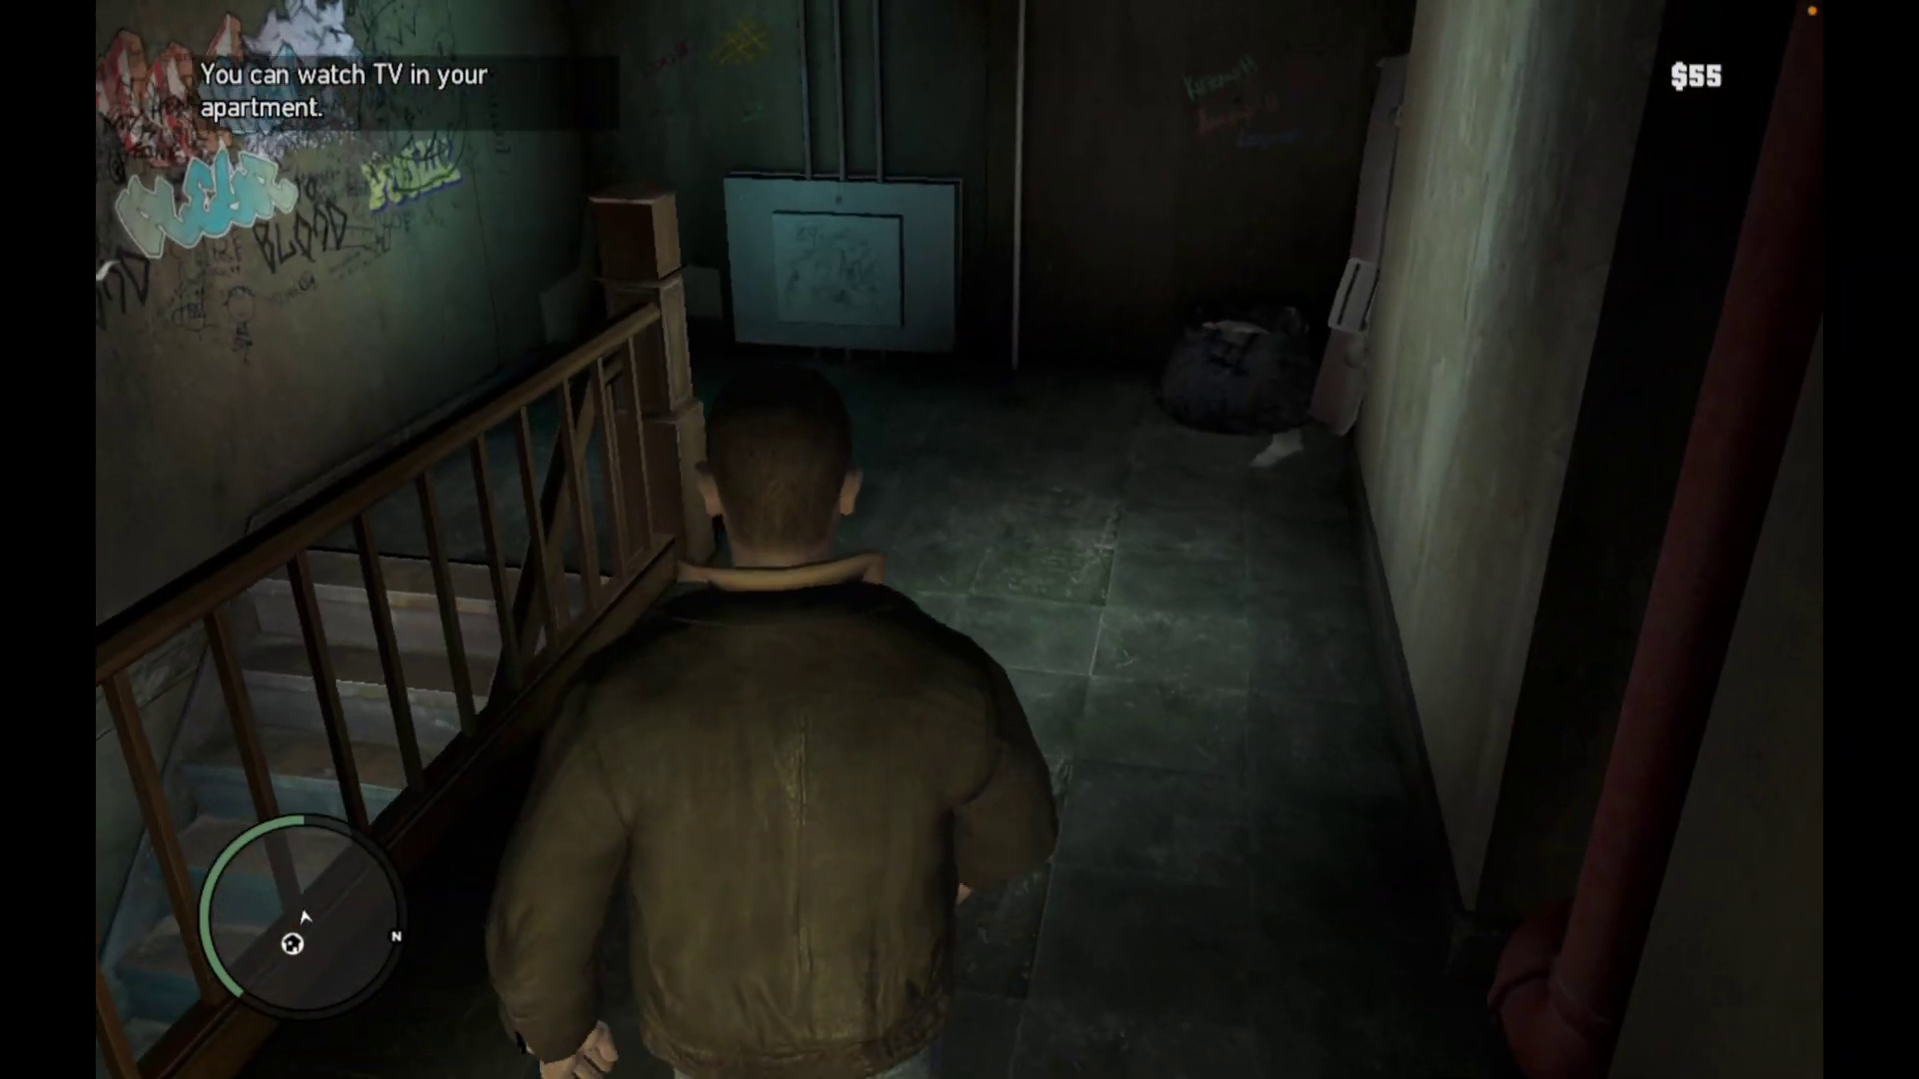
pyautogui.press('w')
pyautogui.press('a')
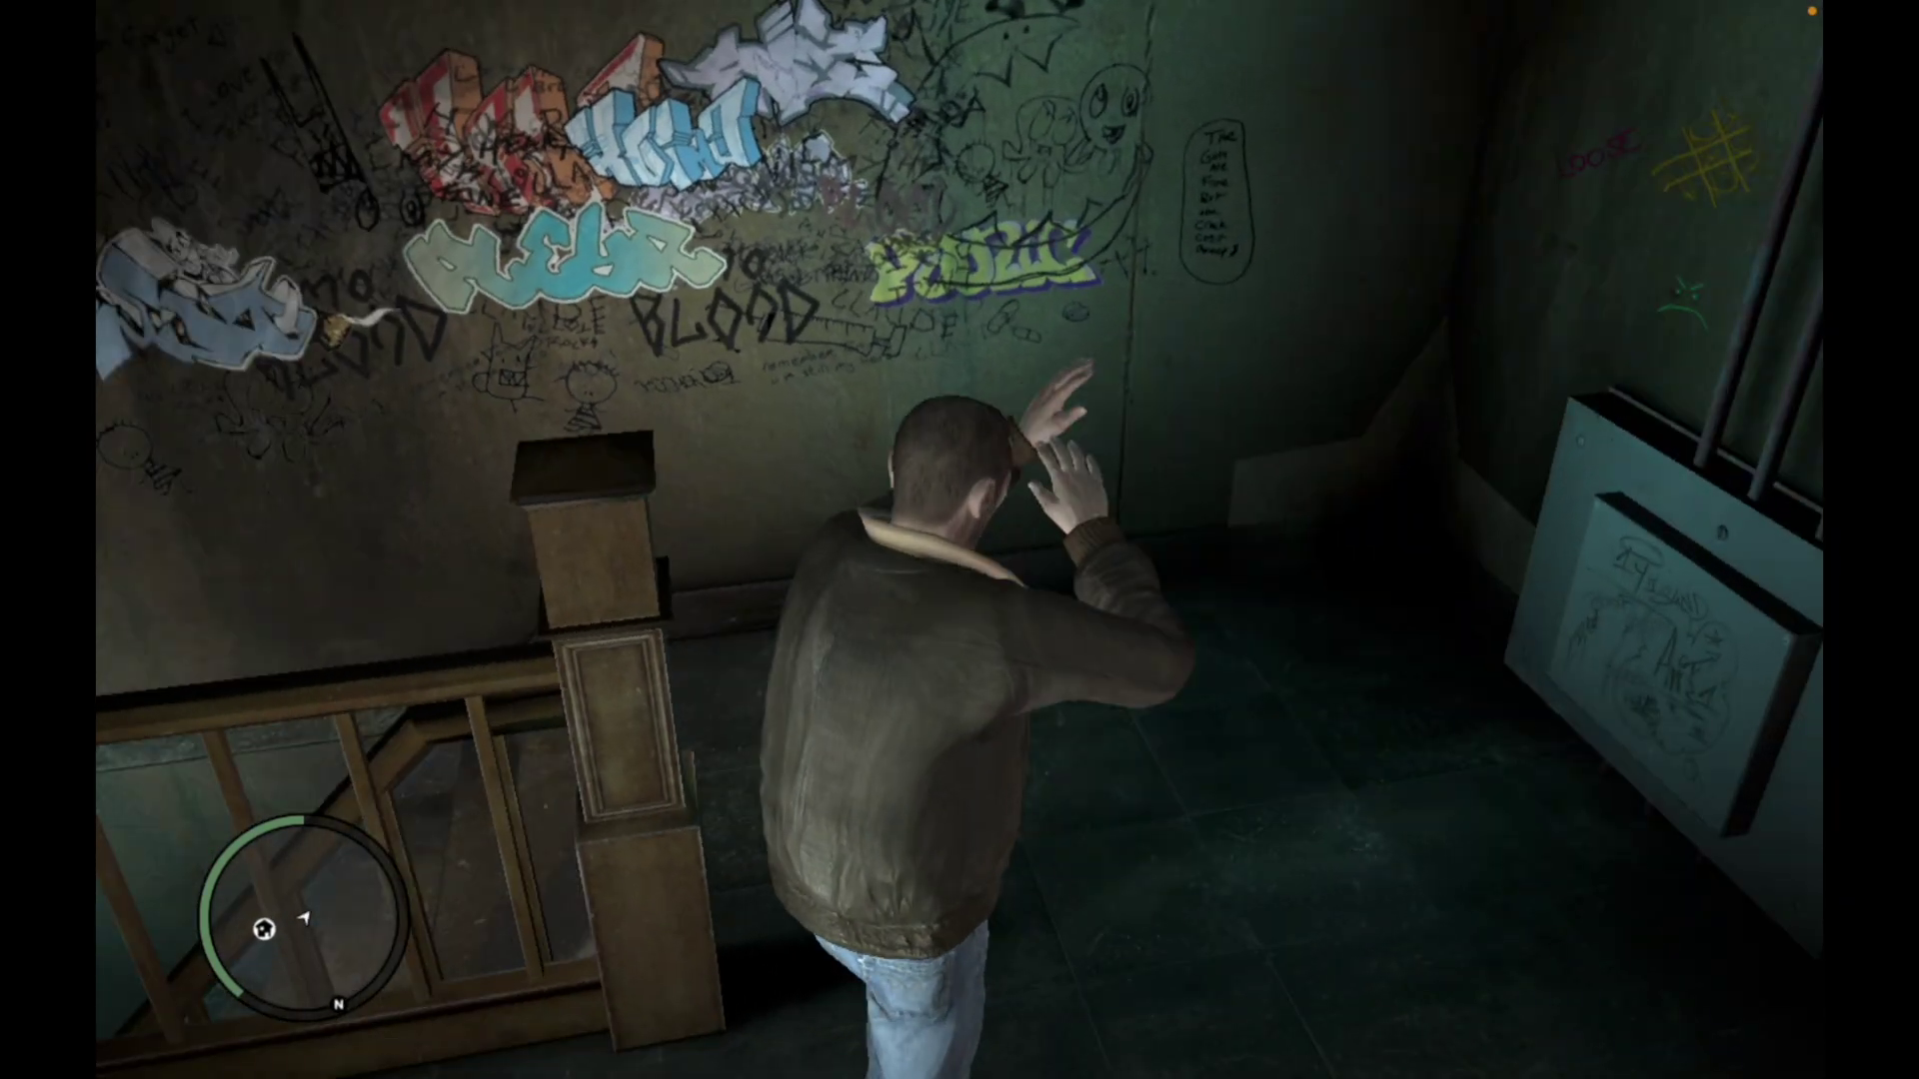
pyautogui.press('w')
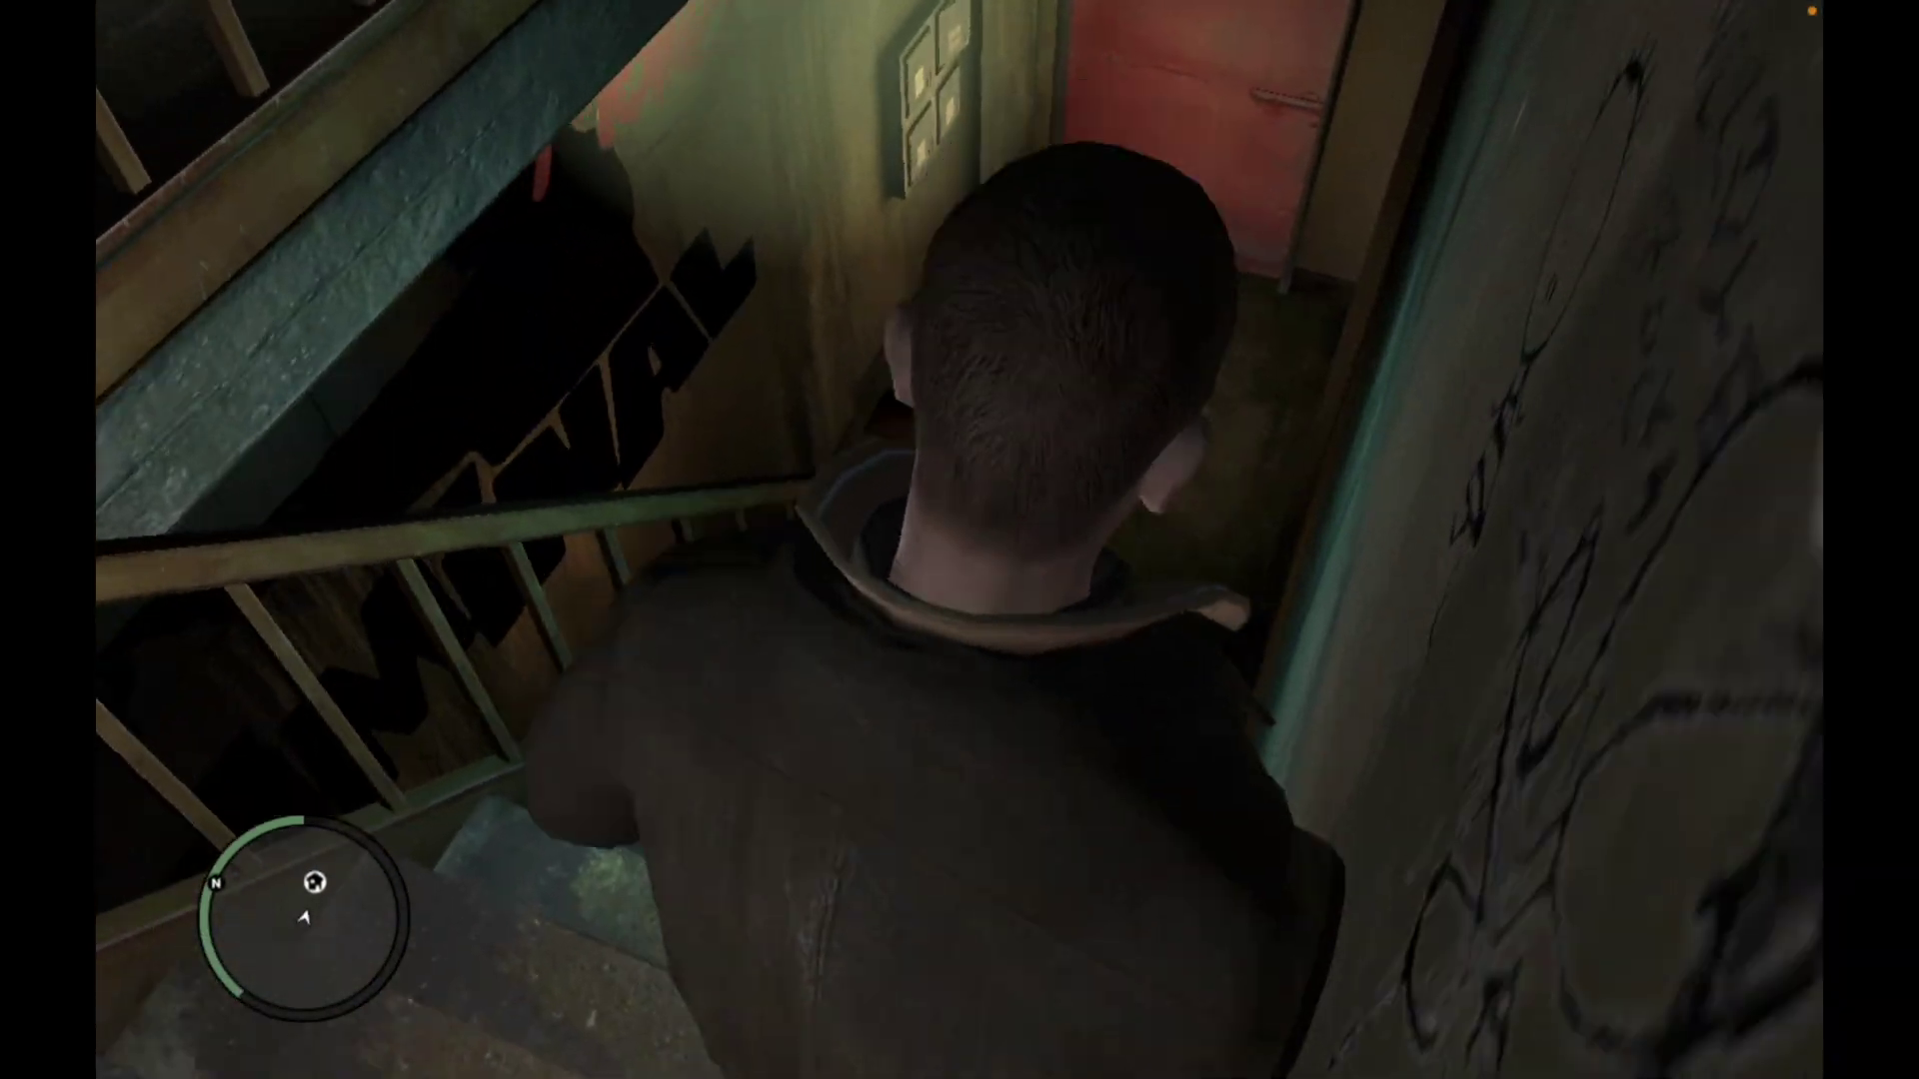
pyautogui.press('w')
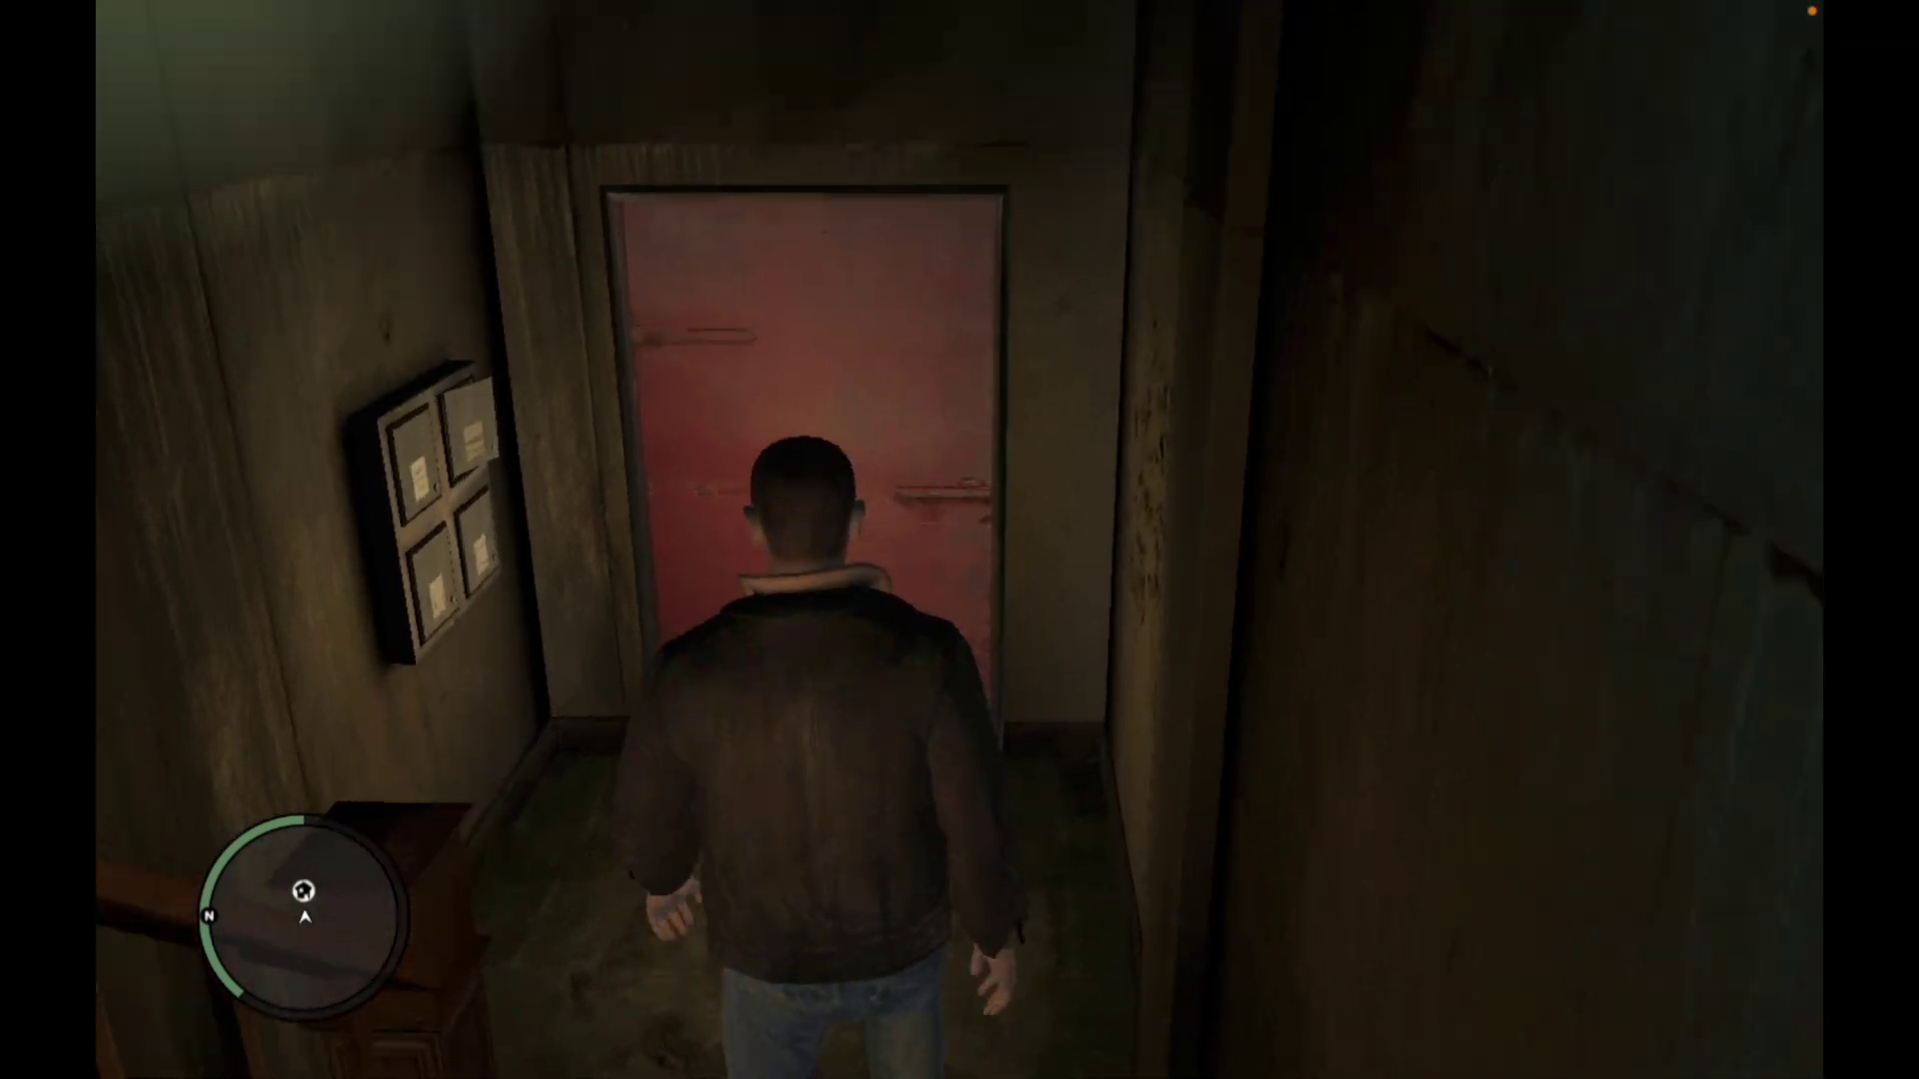
pyautogui.press('w')
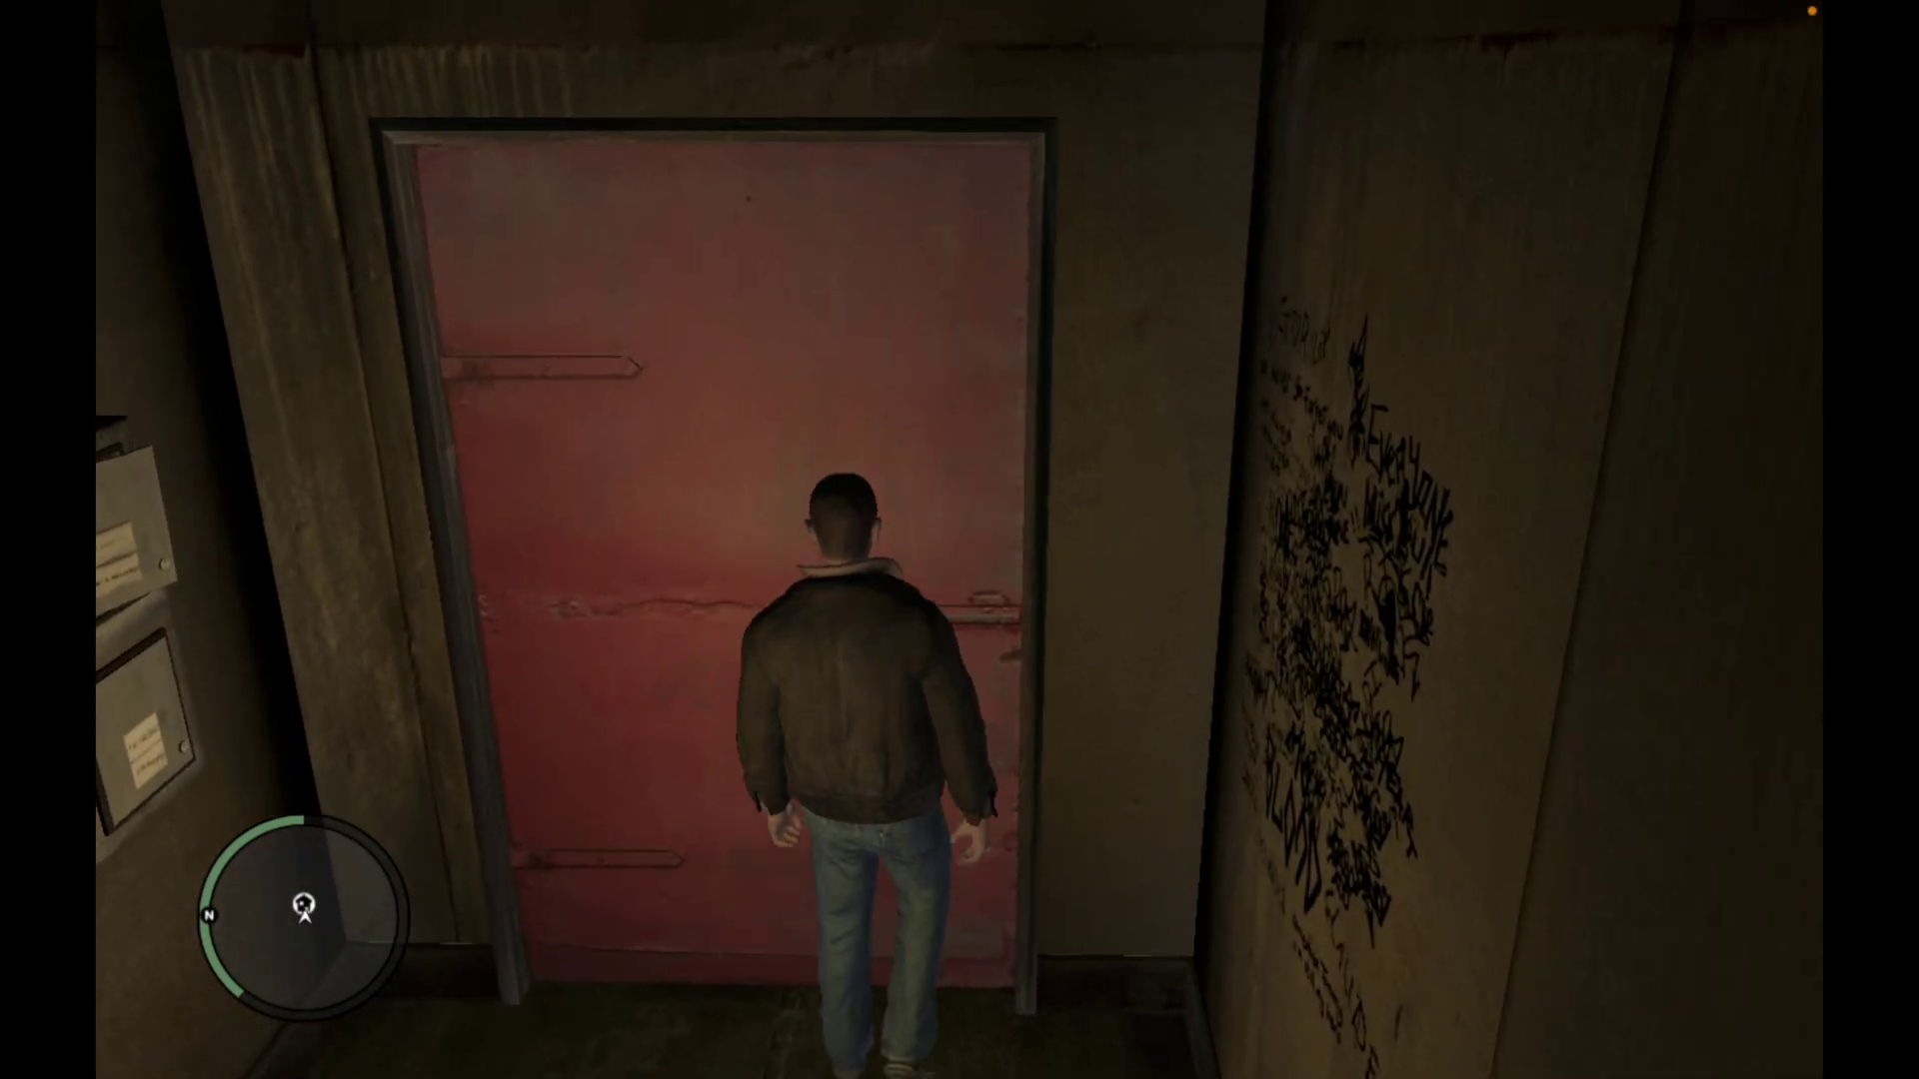
pyautogui.press('w')
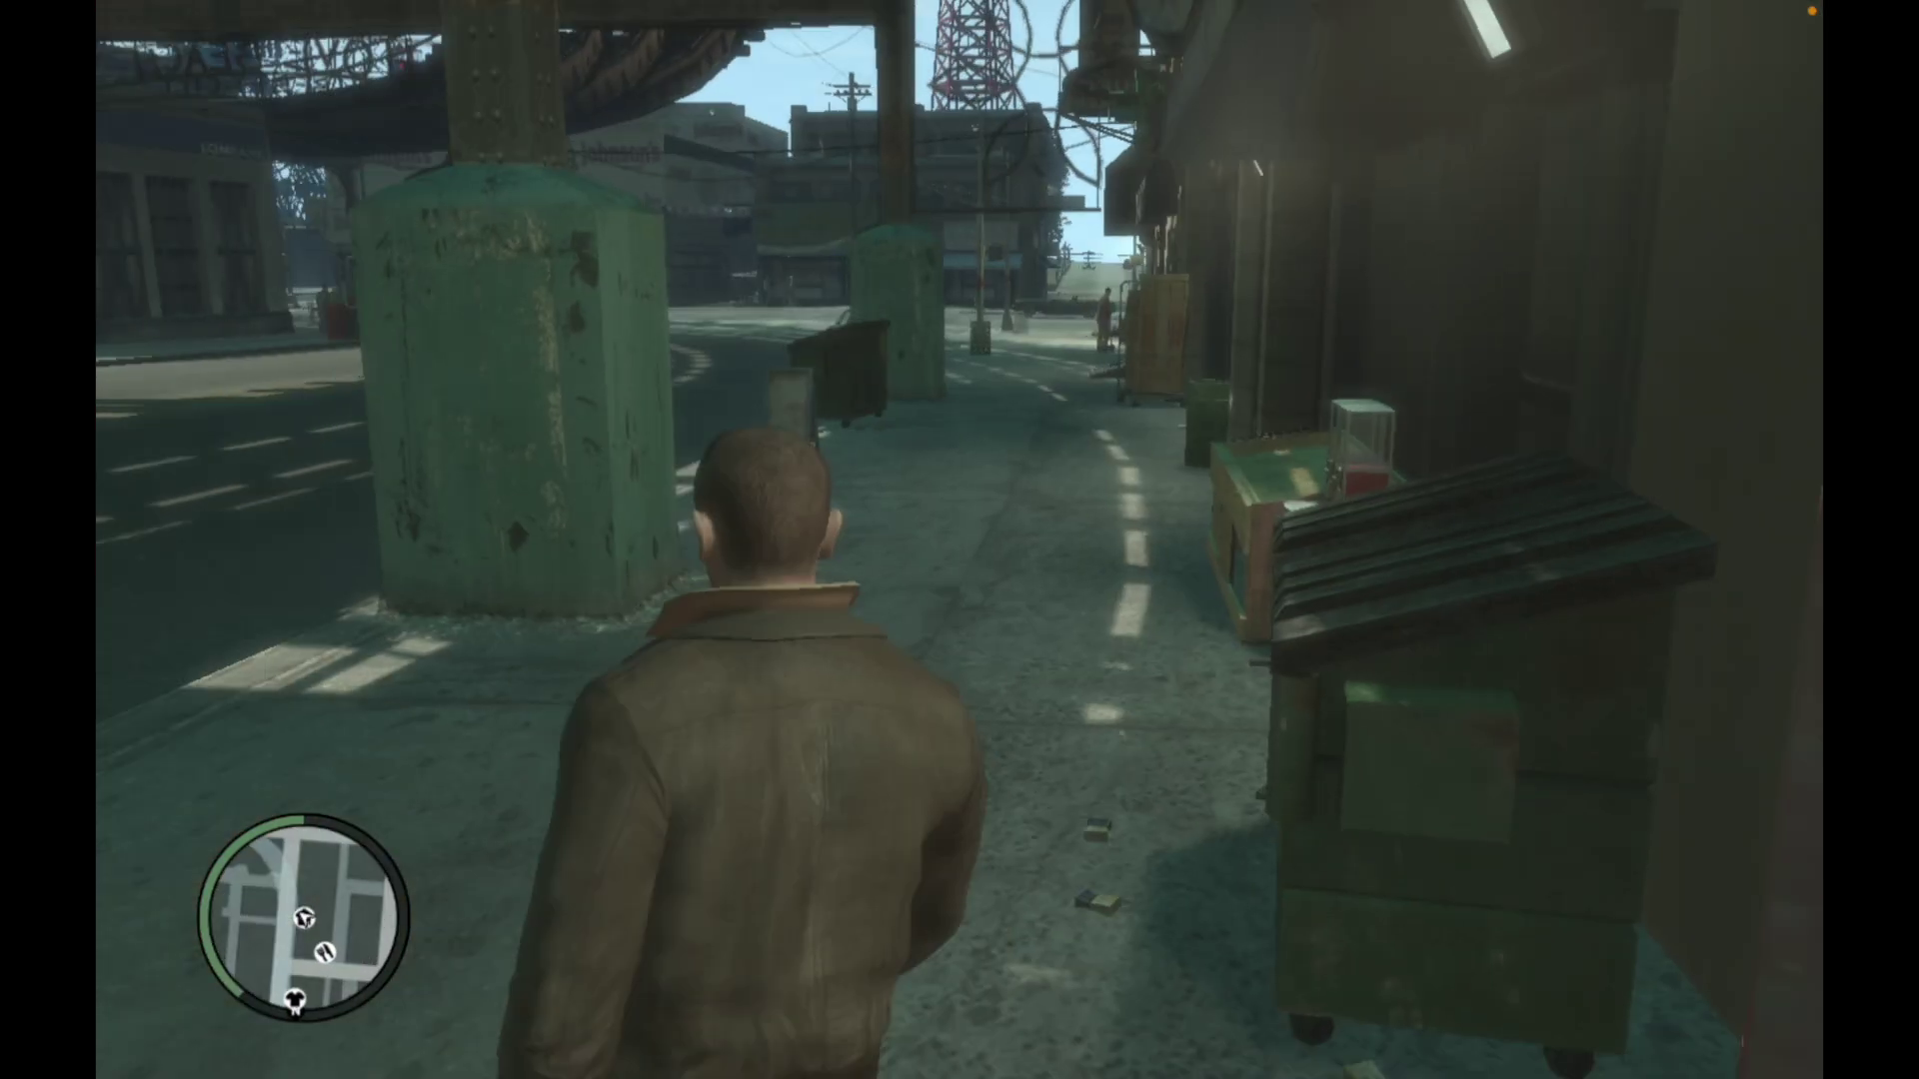
# - Run under the tracks across the intersection onto Bart St and up to the parked car
pyautogui.press('w')
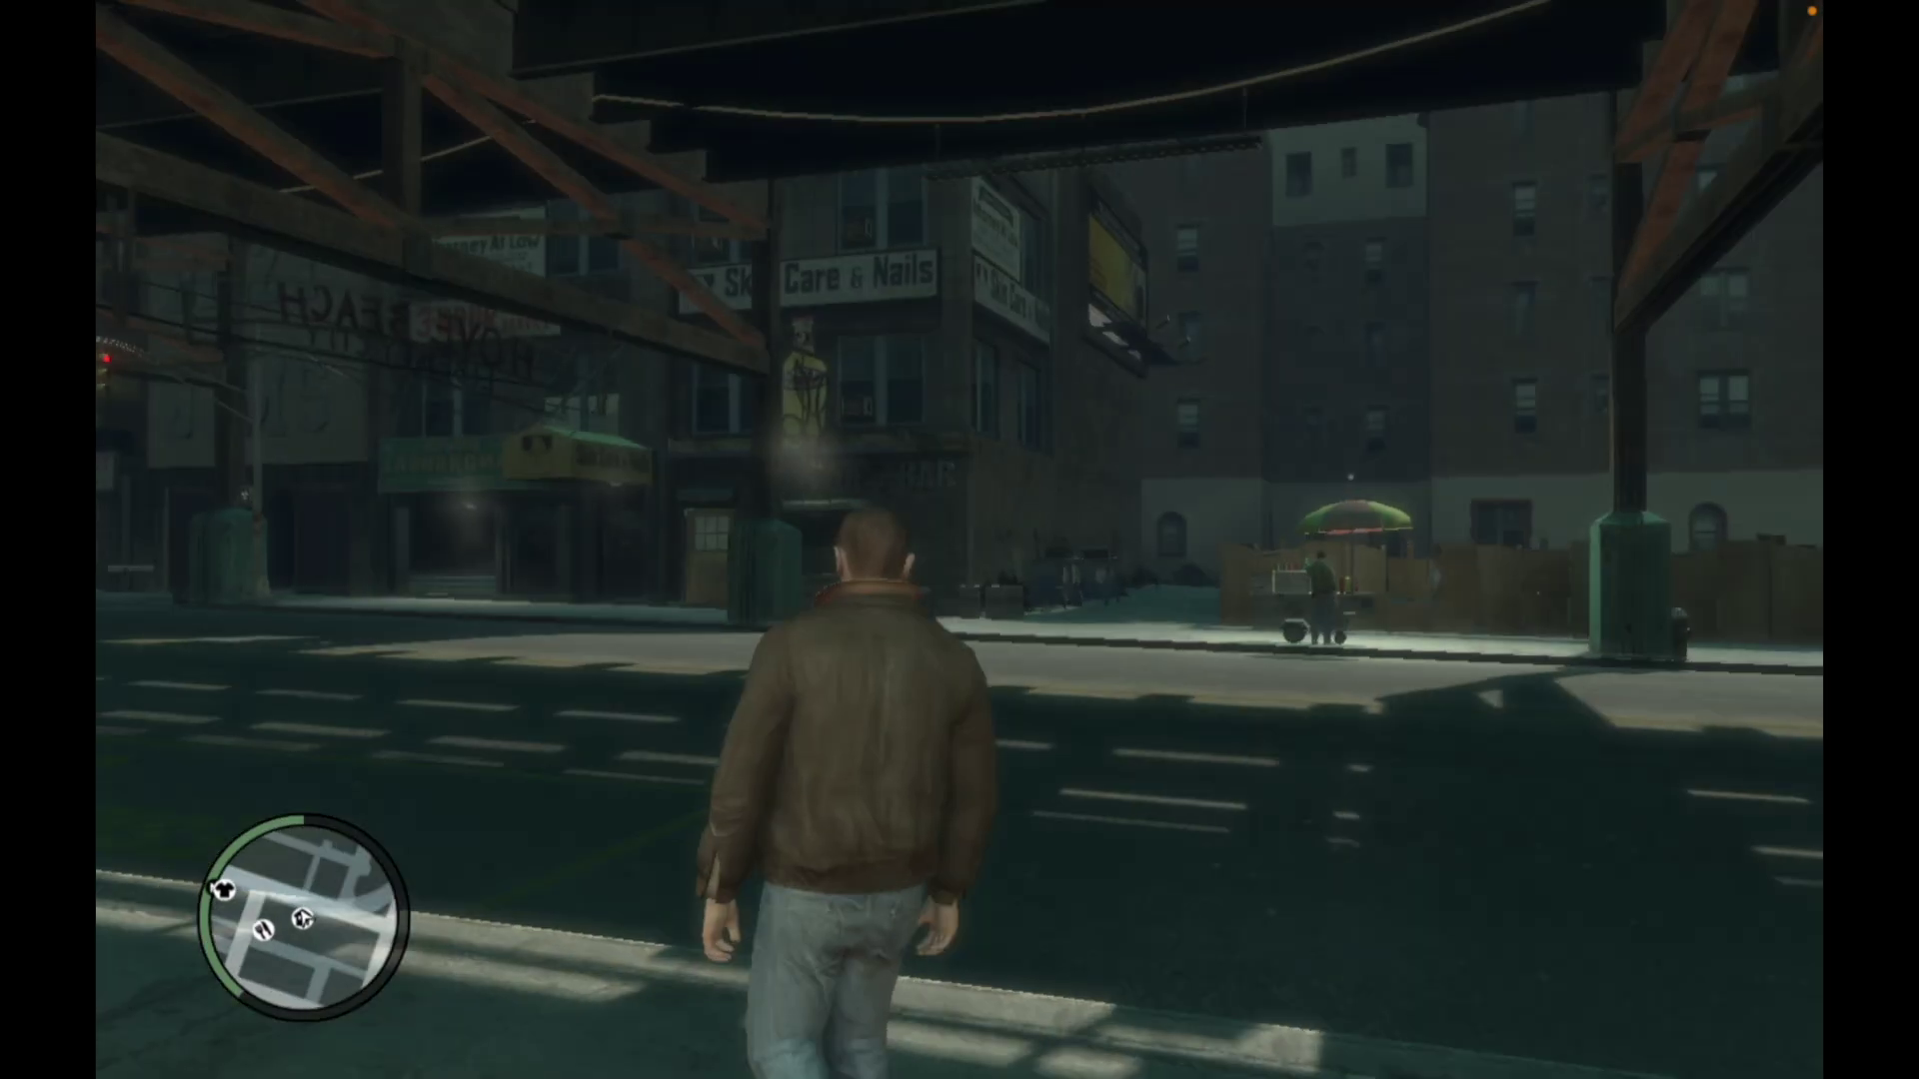
pyautogui.press('w')
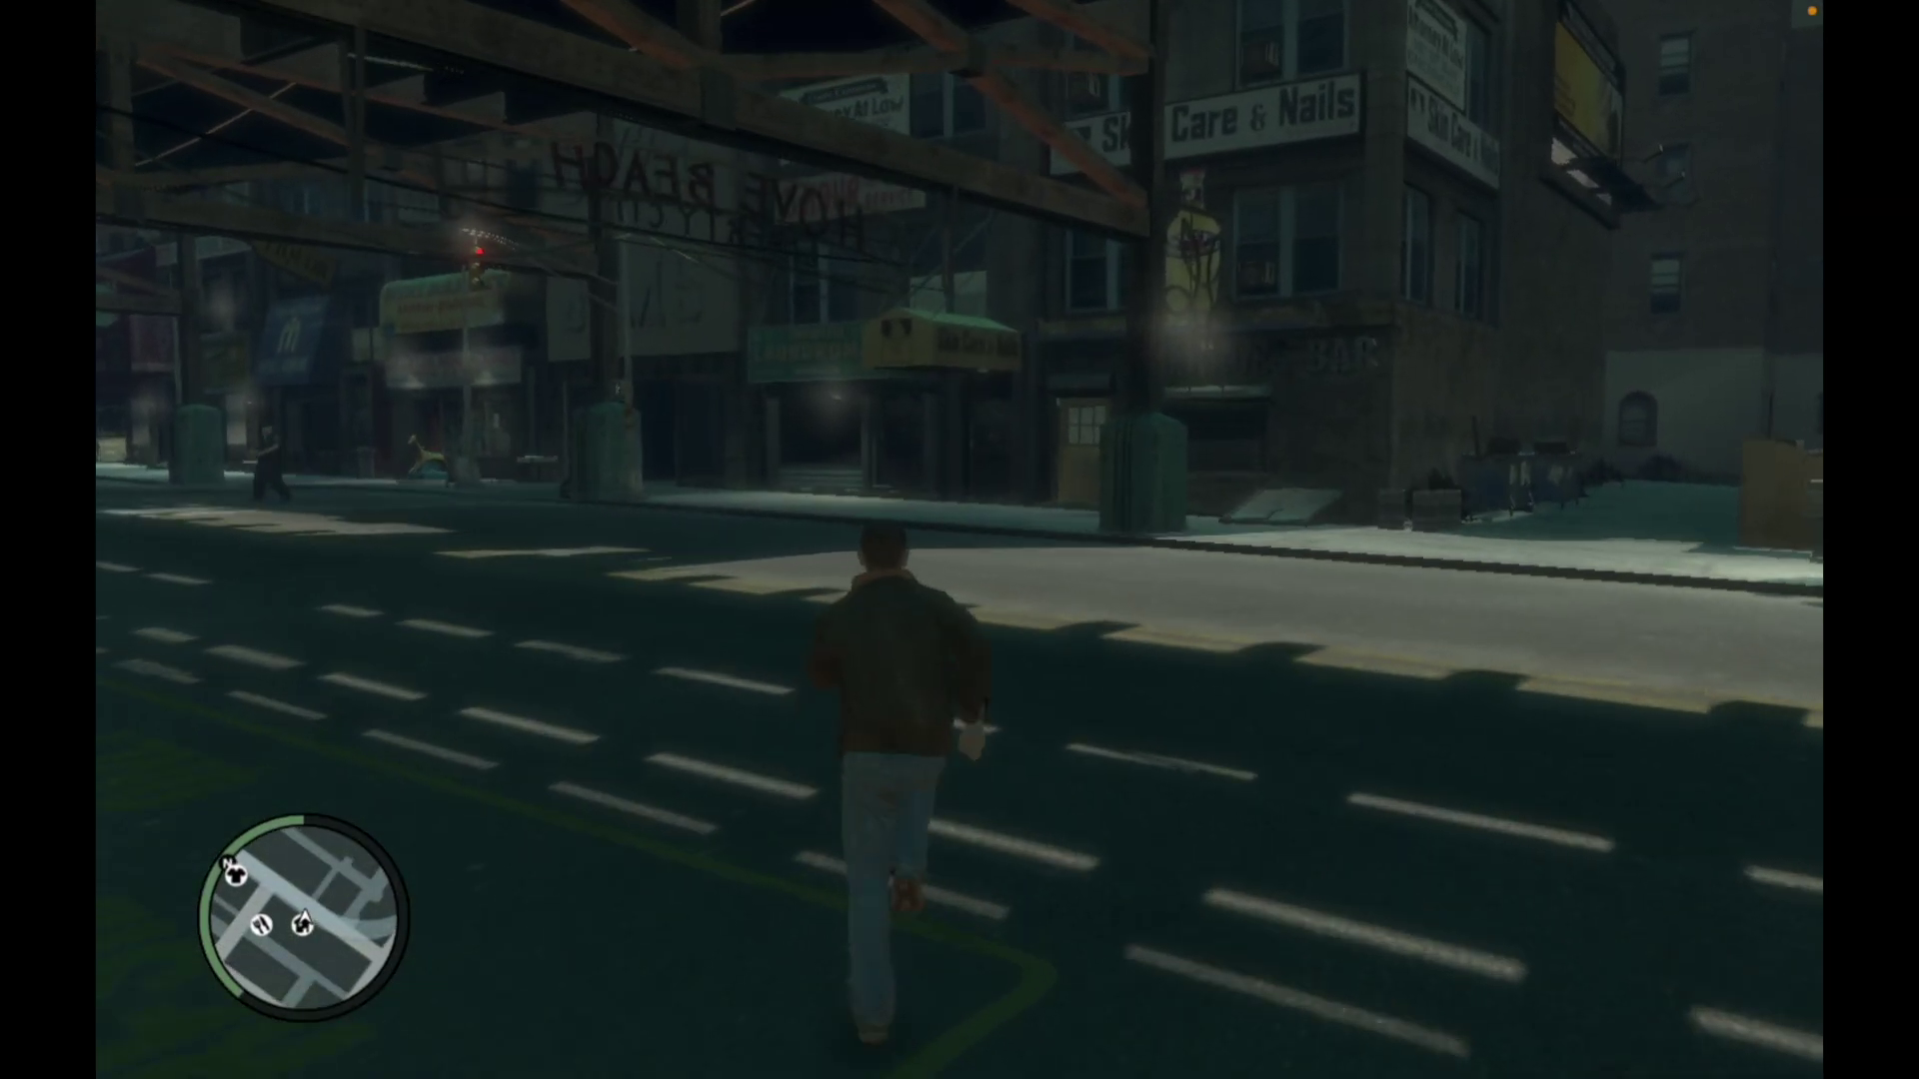
pyautogui.press('w')
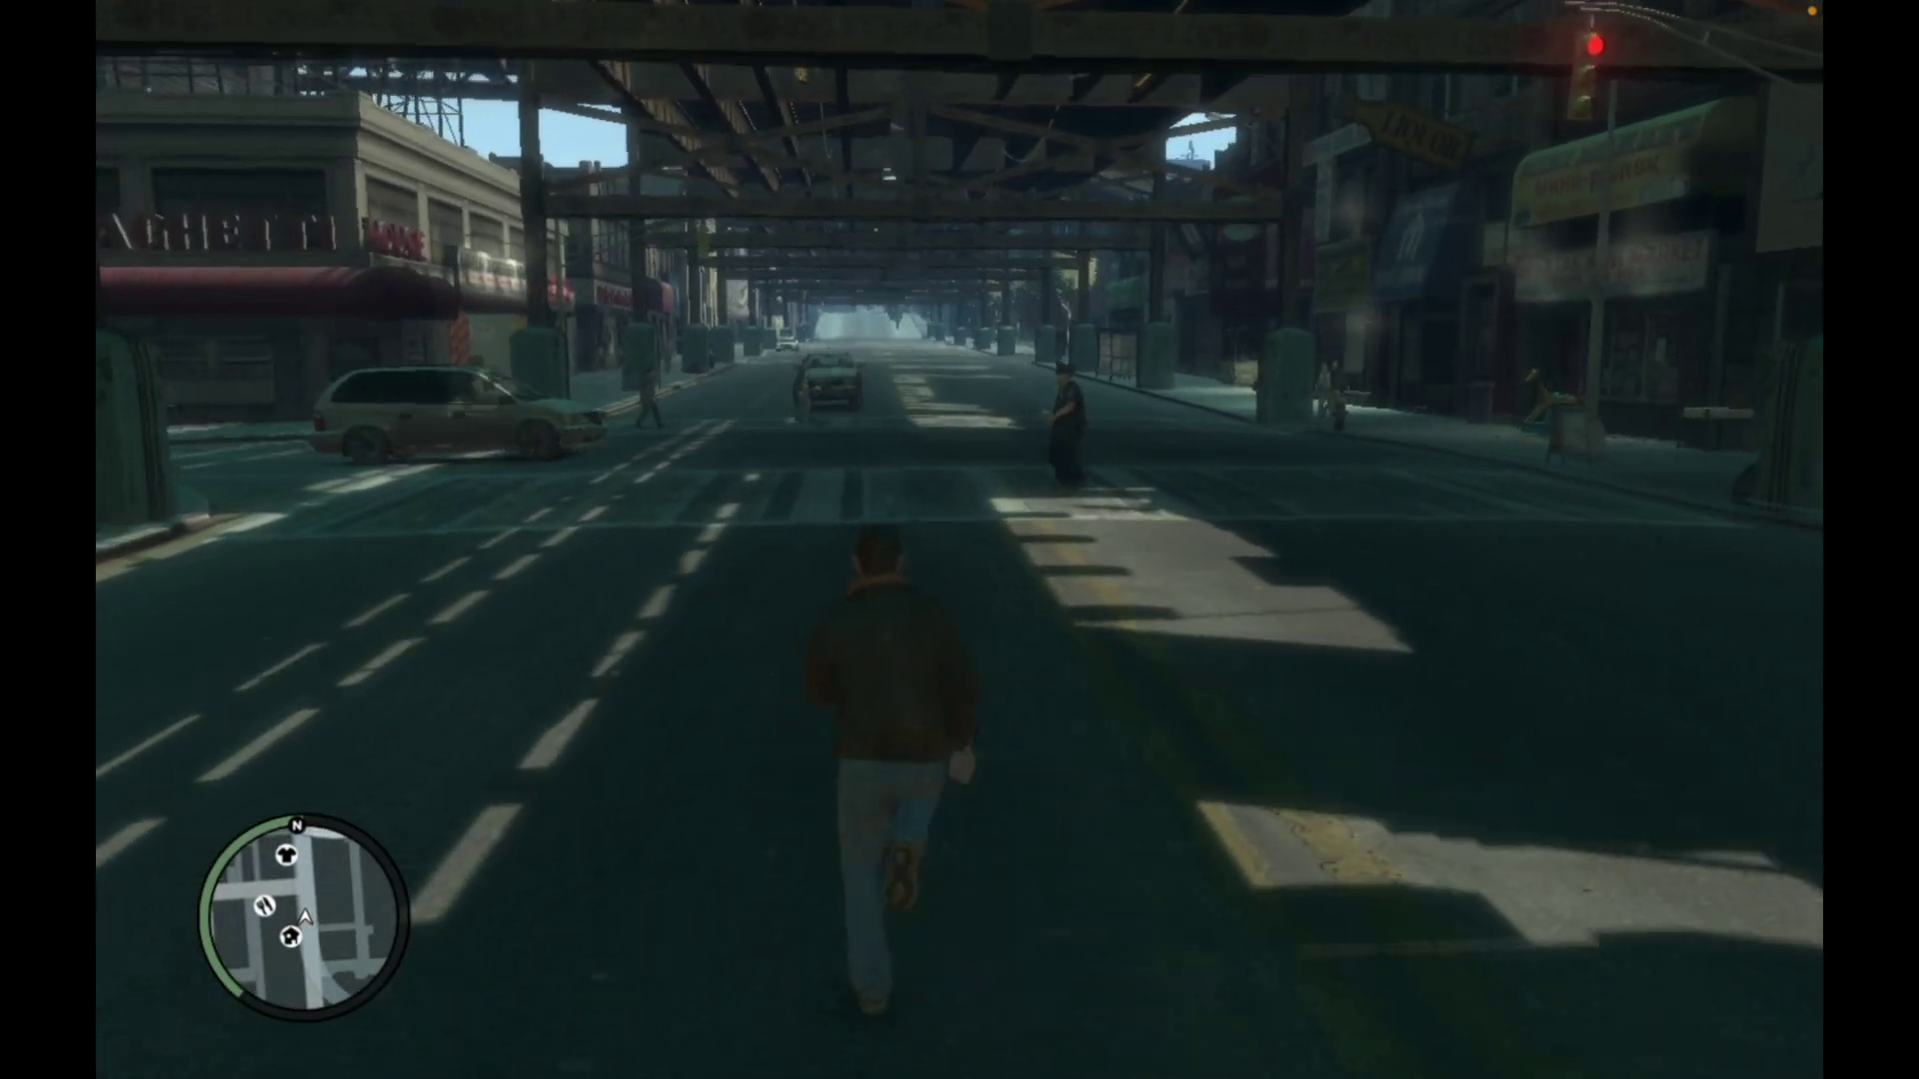
pyautogui.press('w')
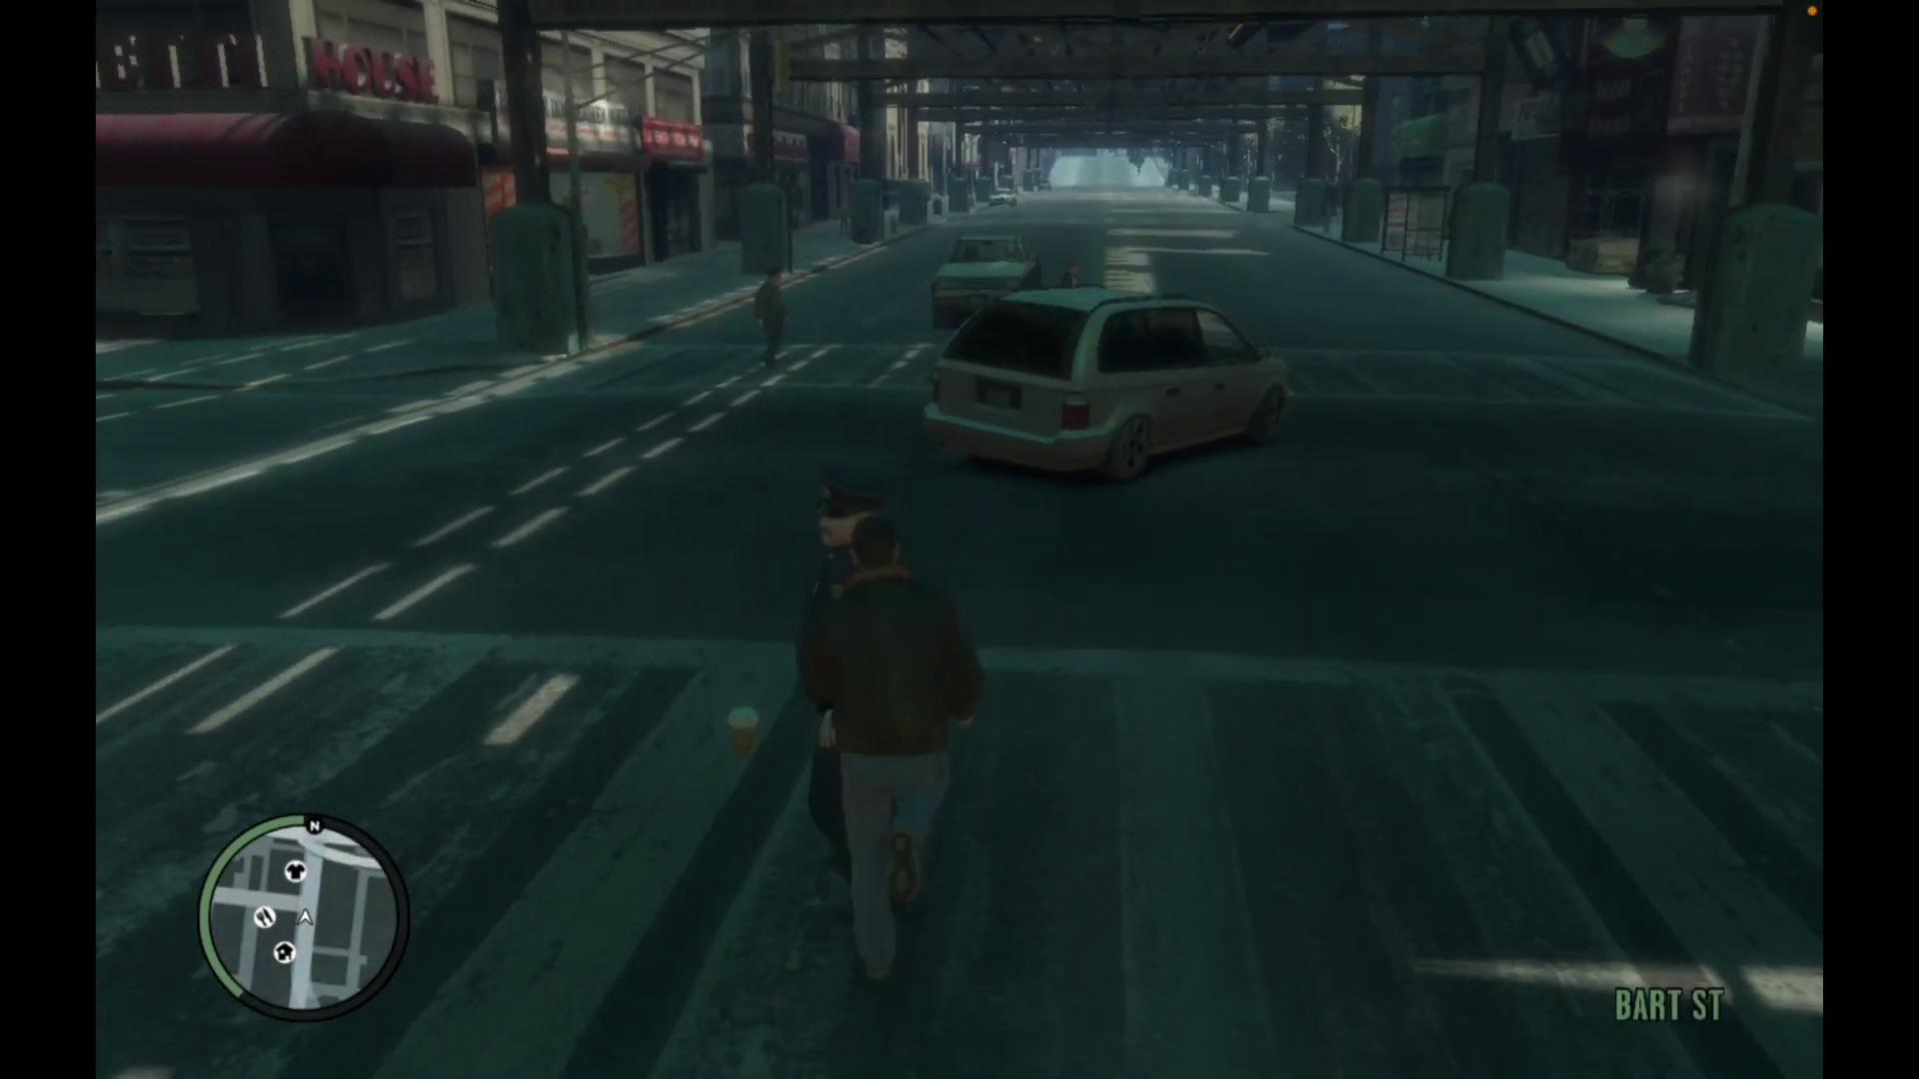
pyautogui.press('w')
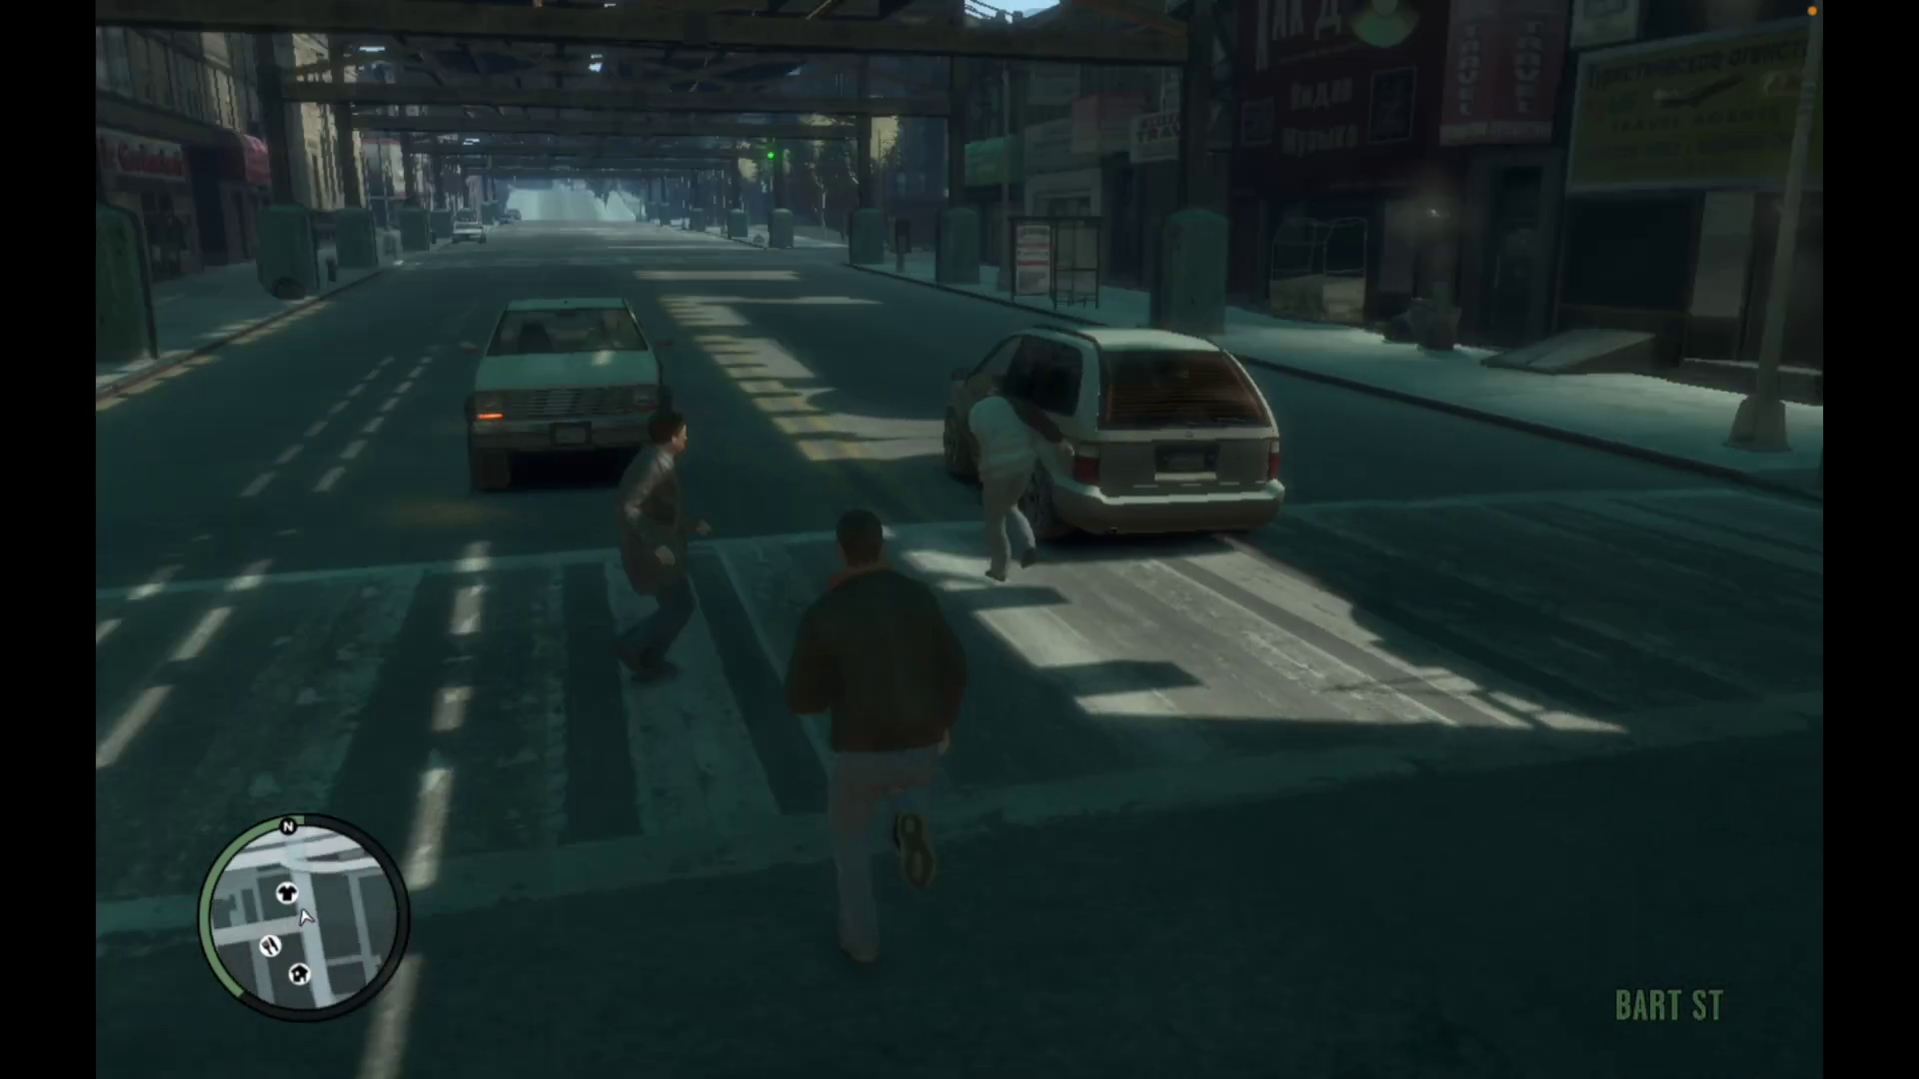
pyautogui.press('s')
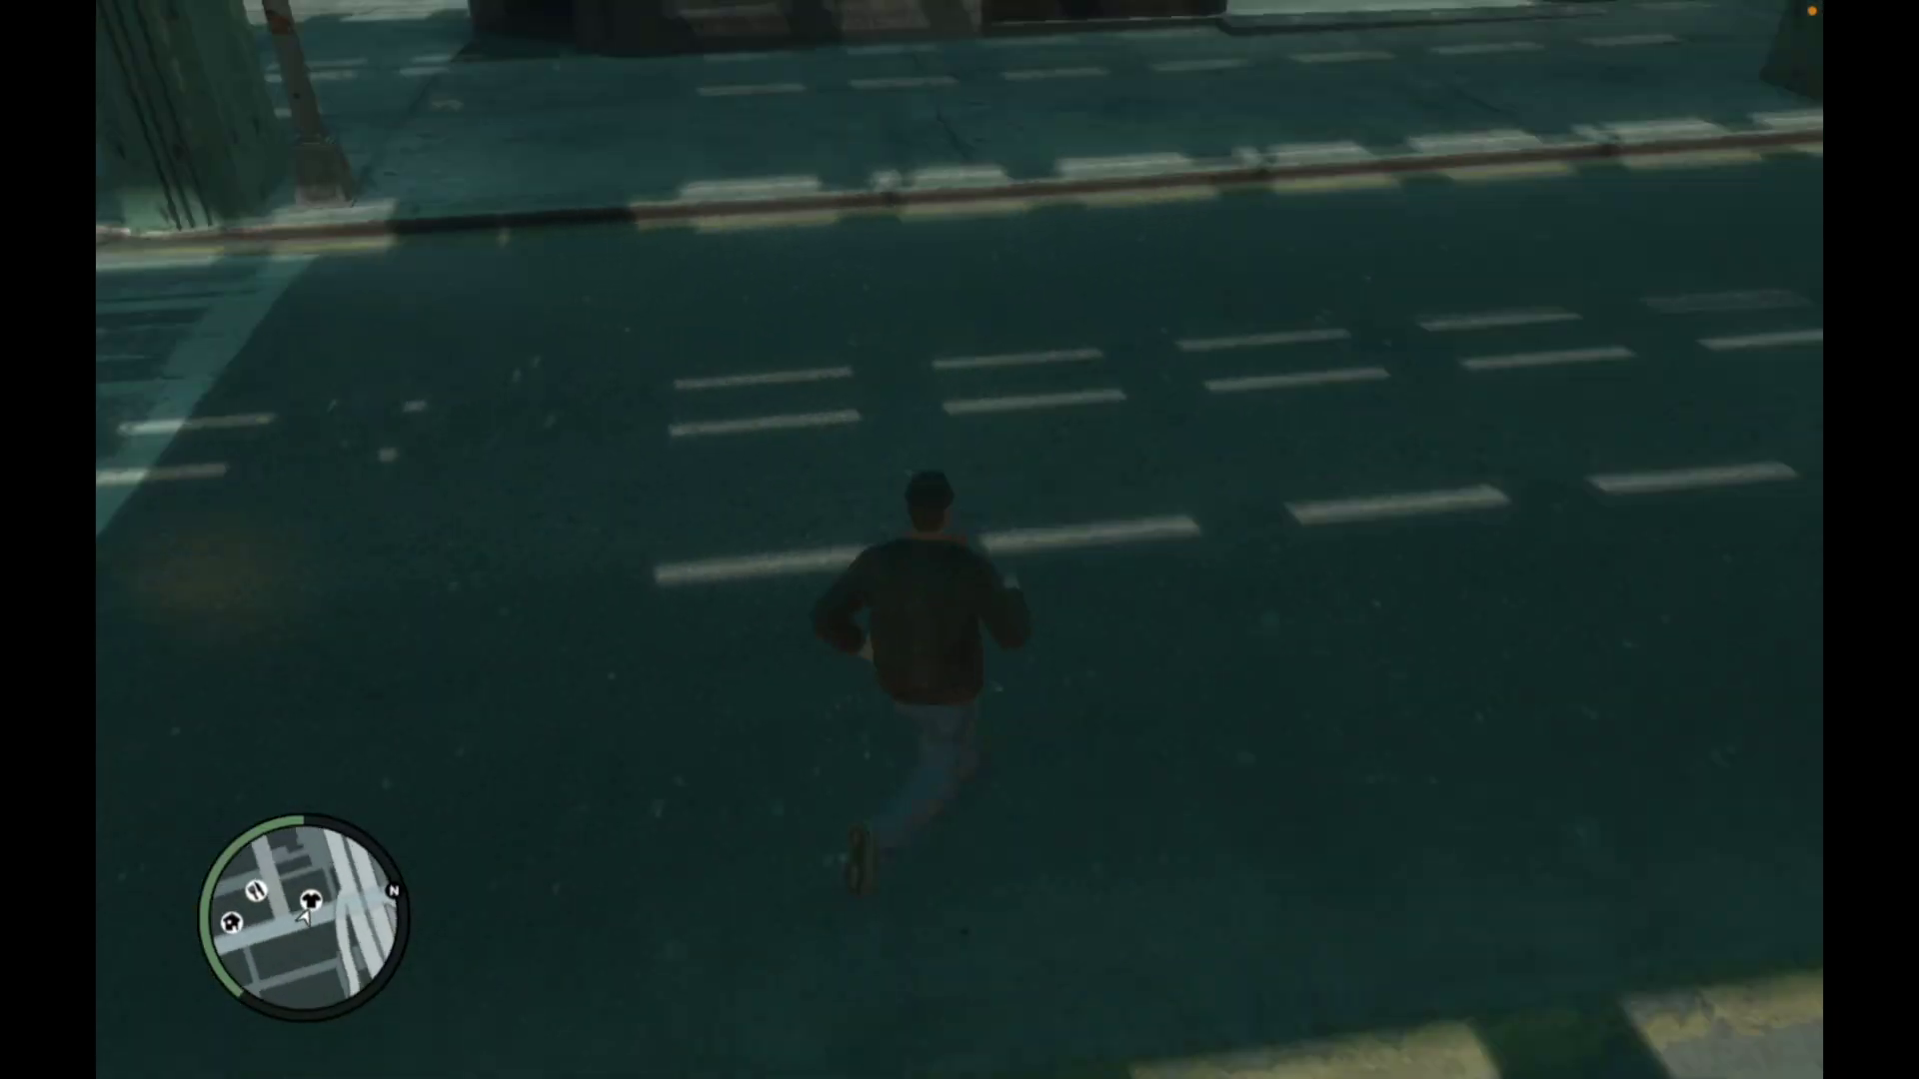
pyautogui.press('d')
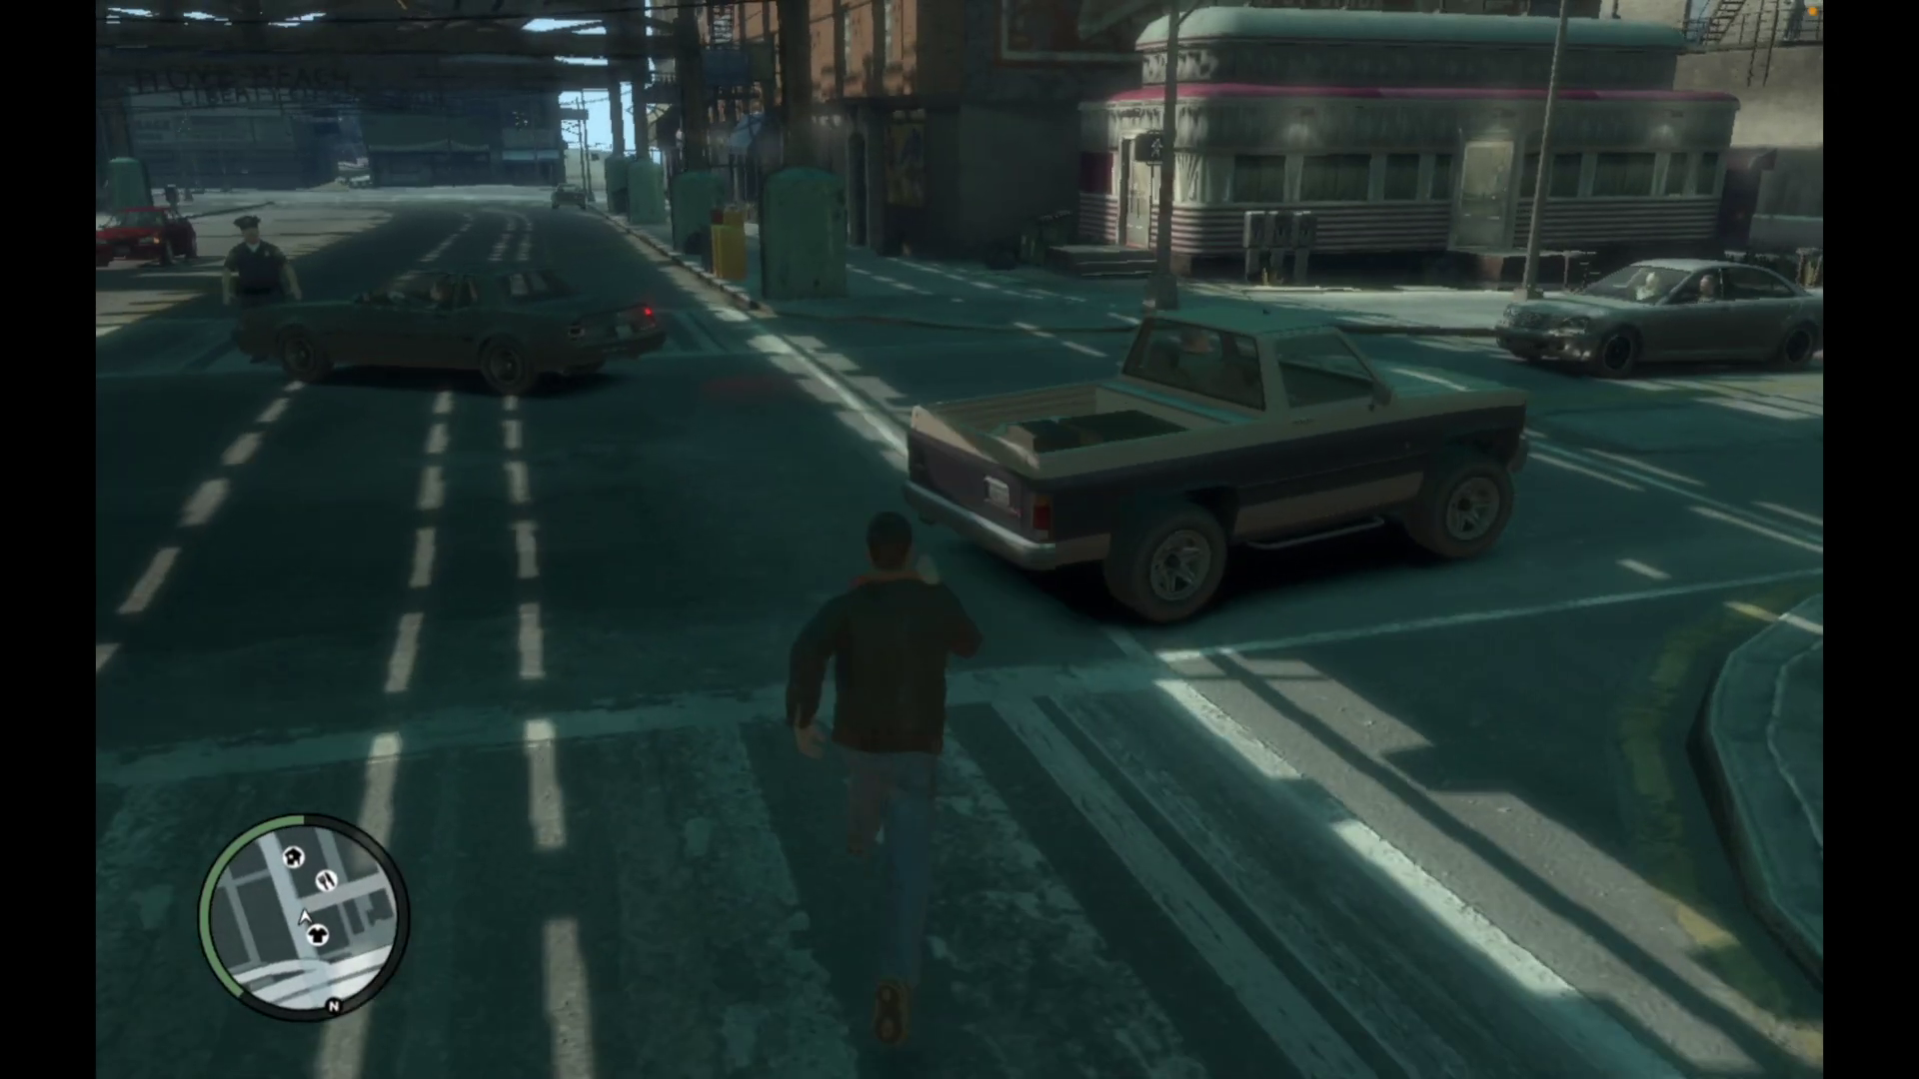
pyautogui.press('d')
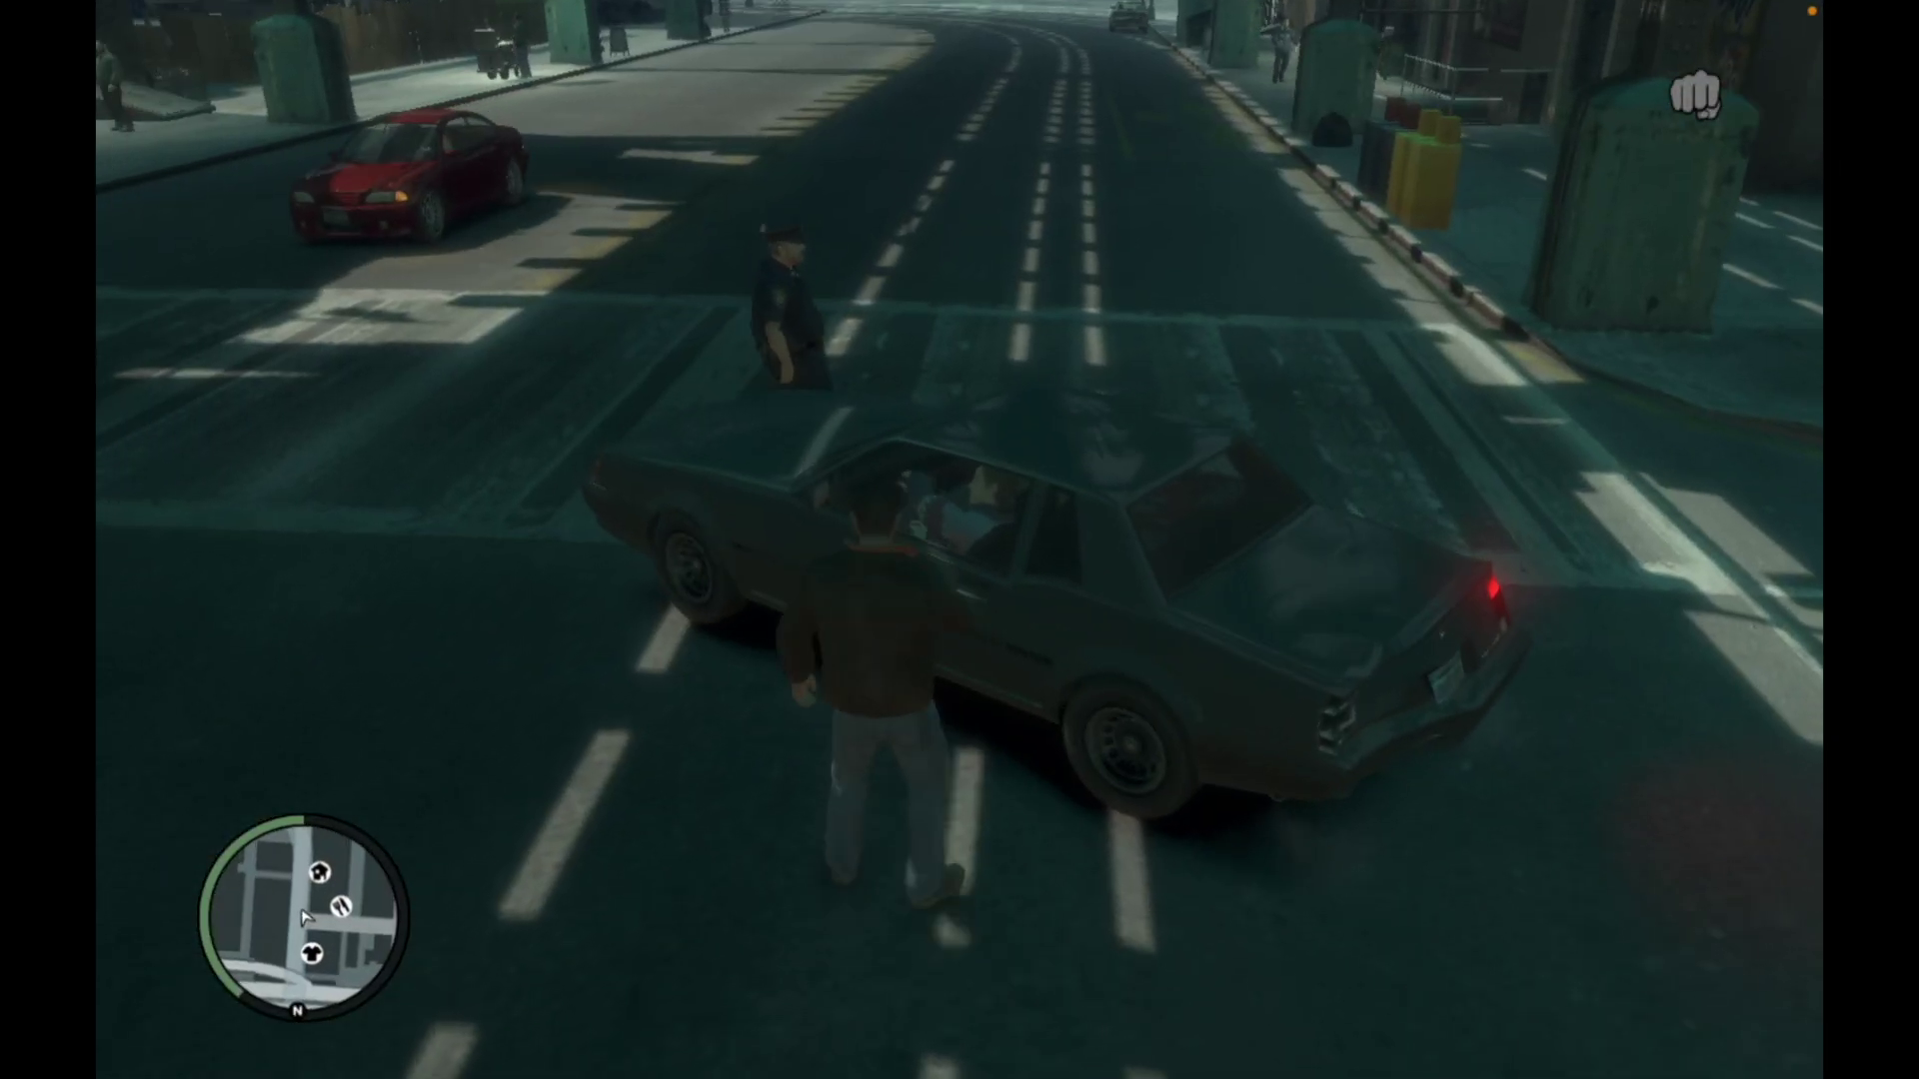
# - Ignore the incoming call, jack the Sabre, and drive it past the convertible around the curve
pyautogui.press('BackSpace')
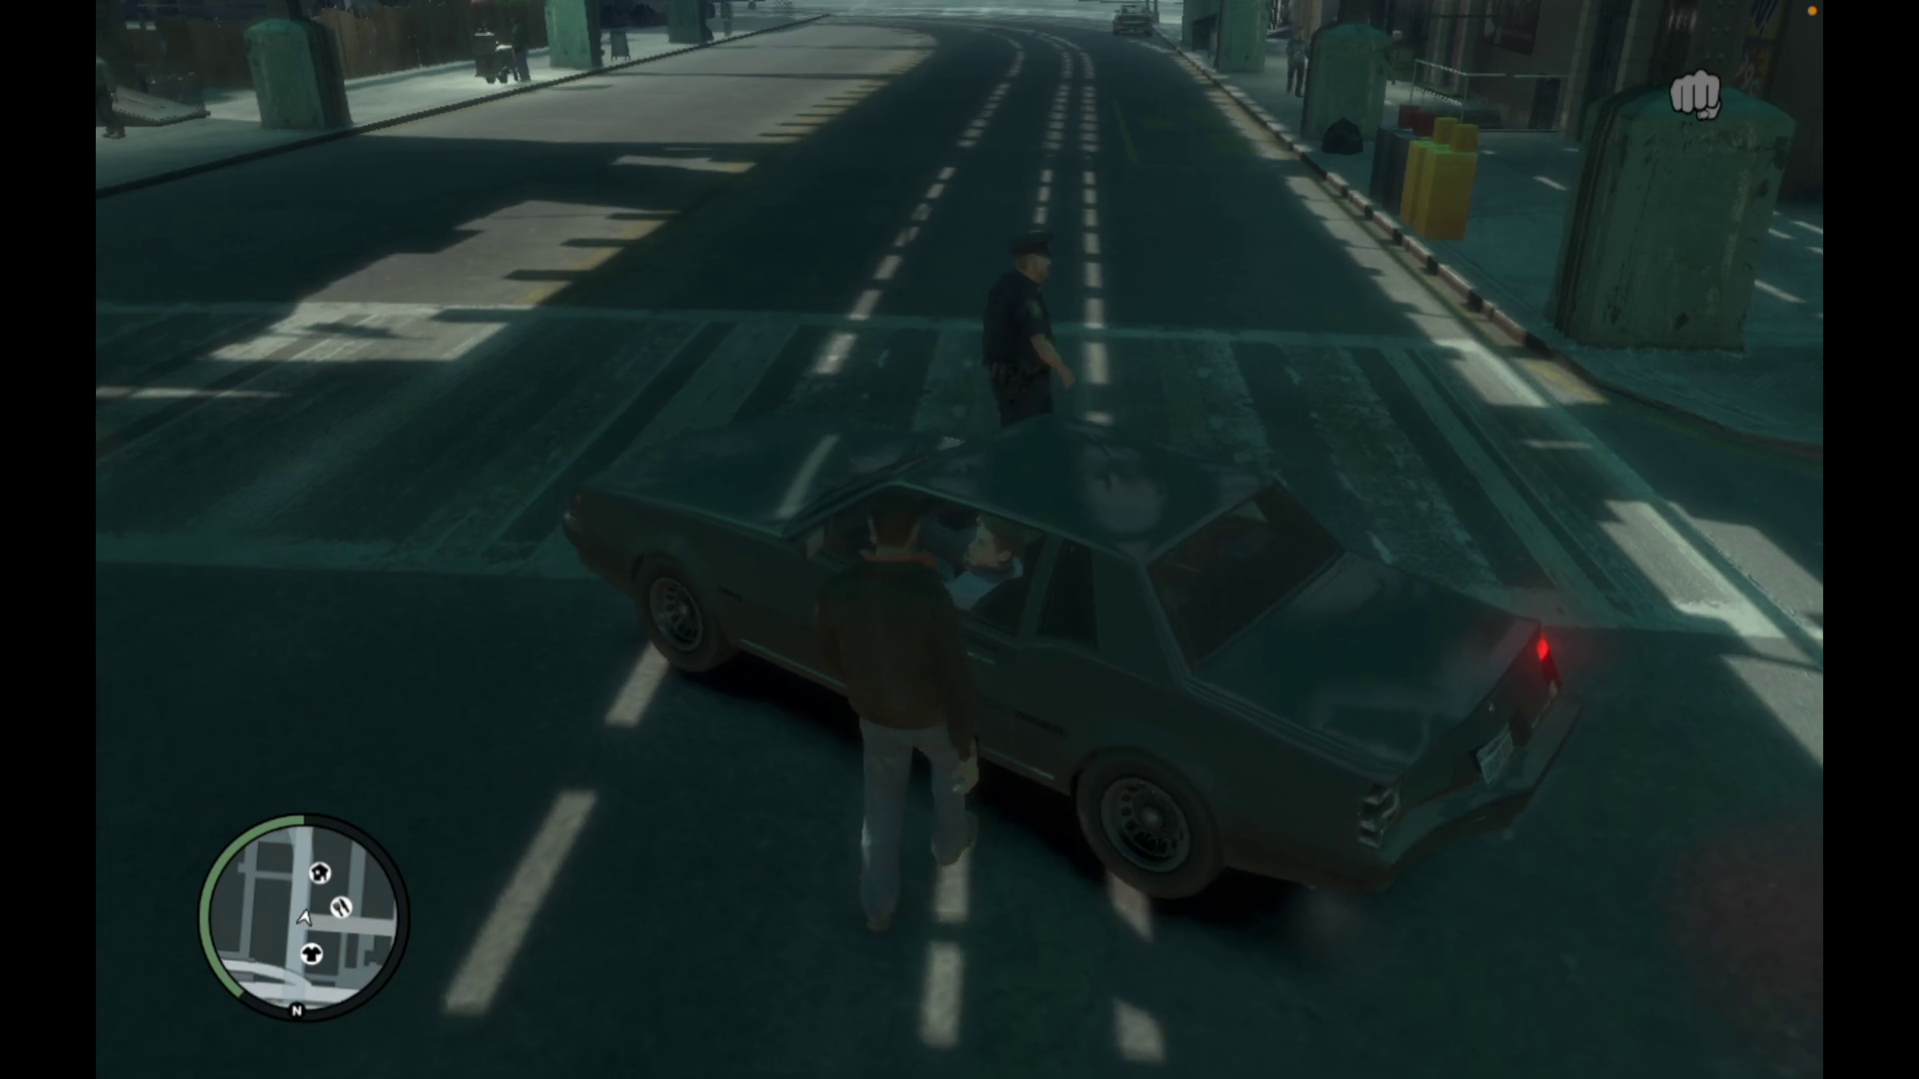
pyautogui.press('f')
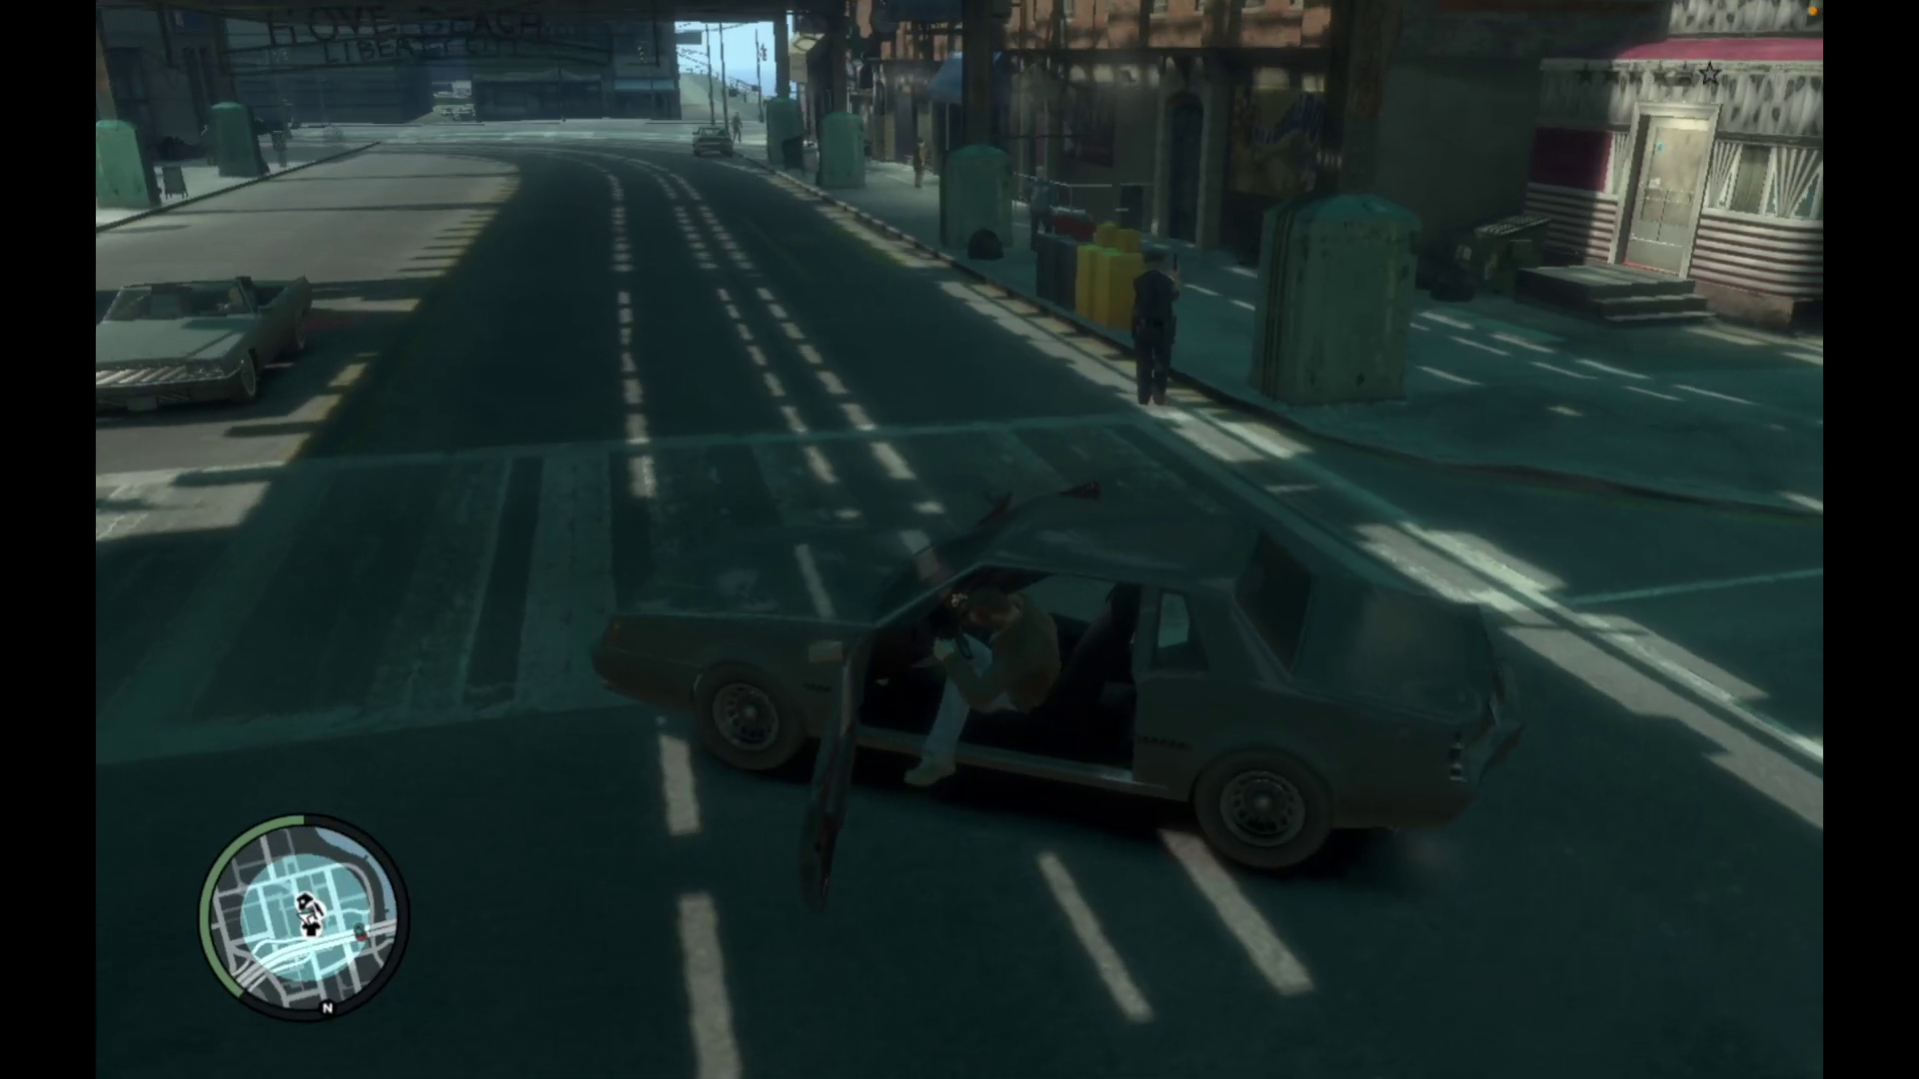
pyautogui.press('w')
pyautogui.press('d')
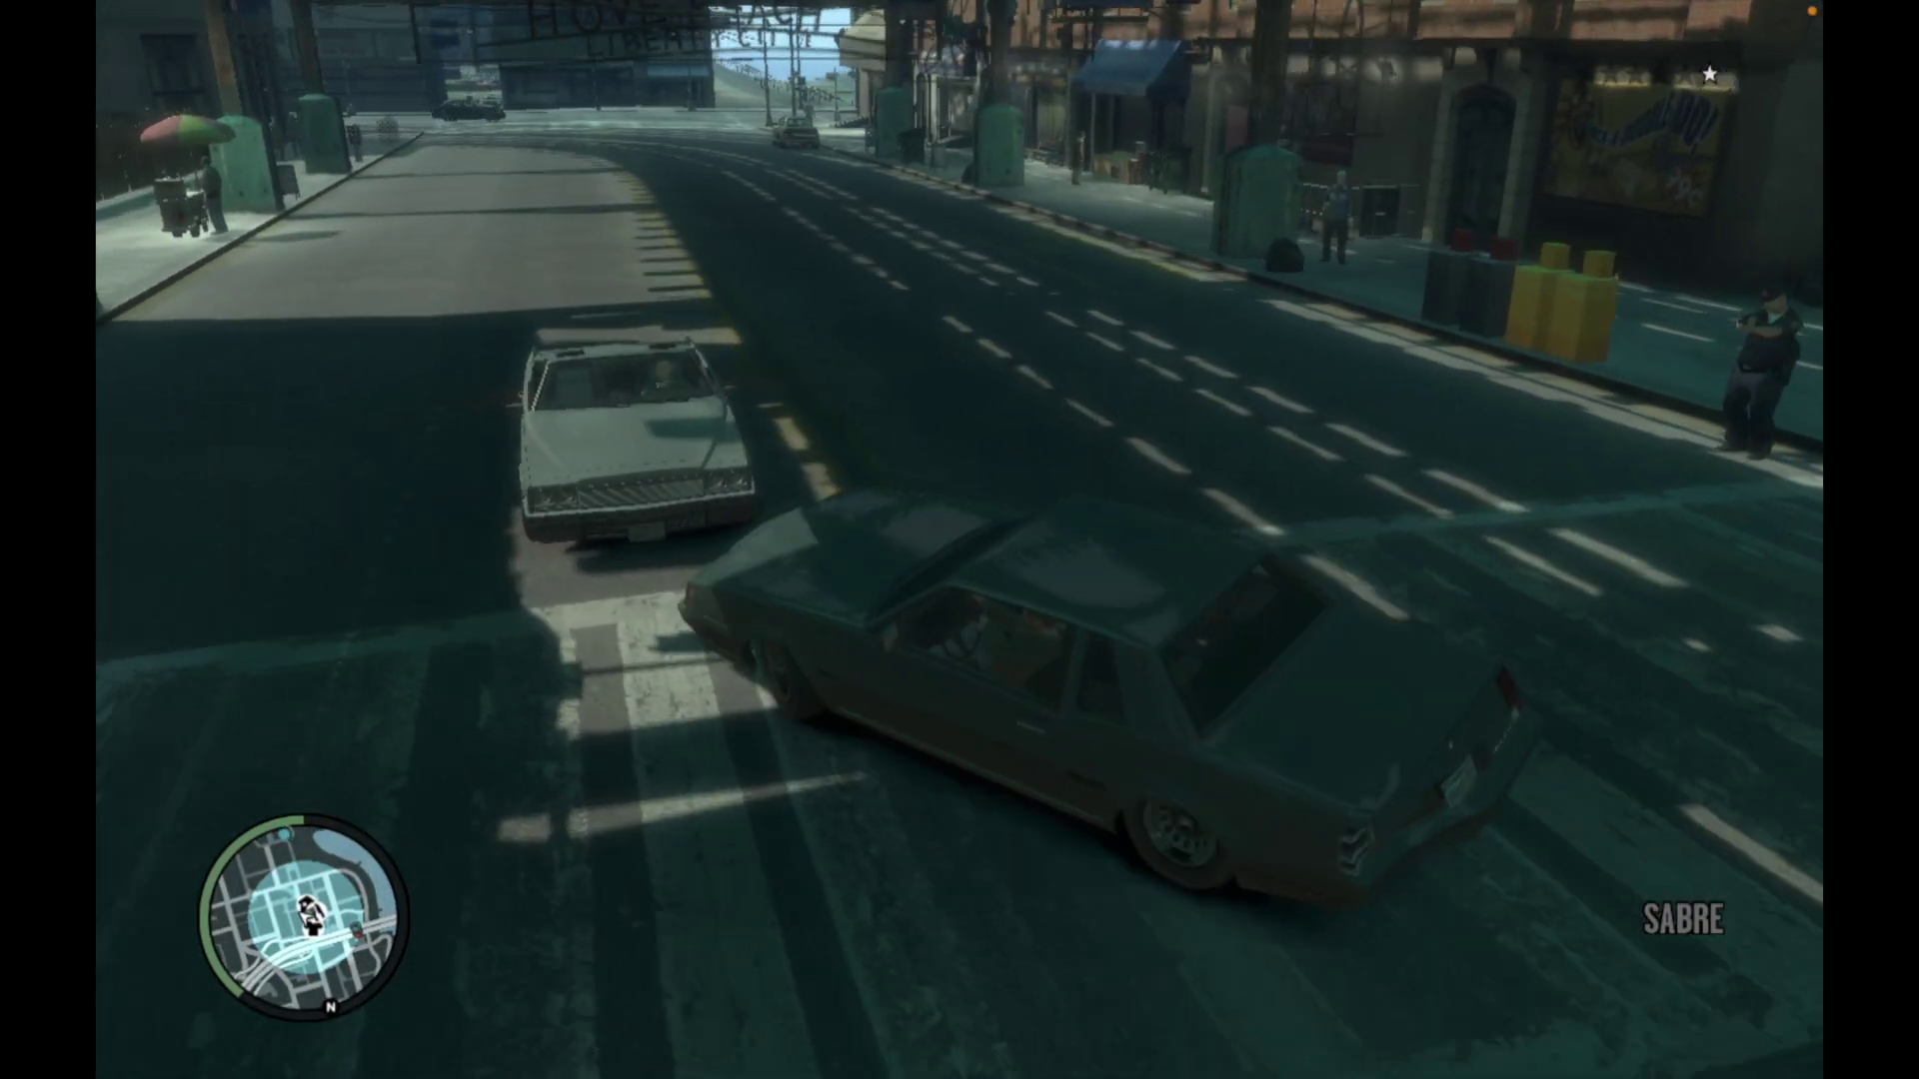
pyautogui.press('w')
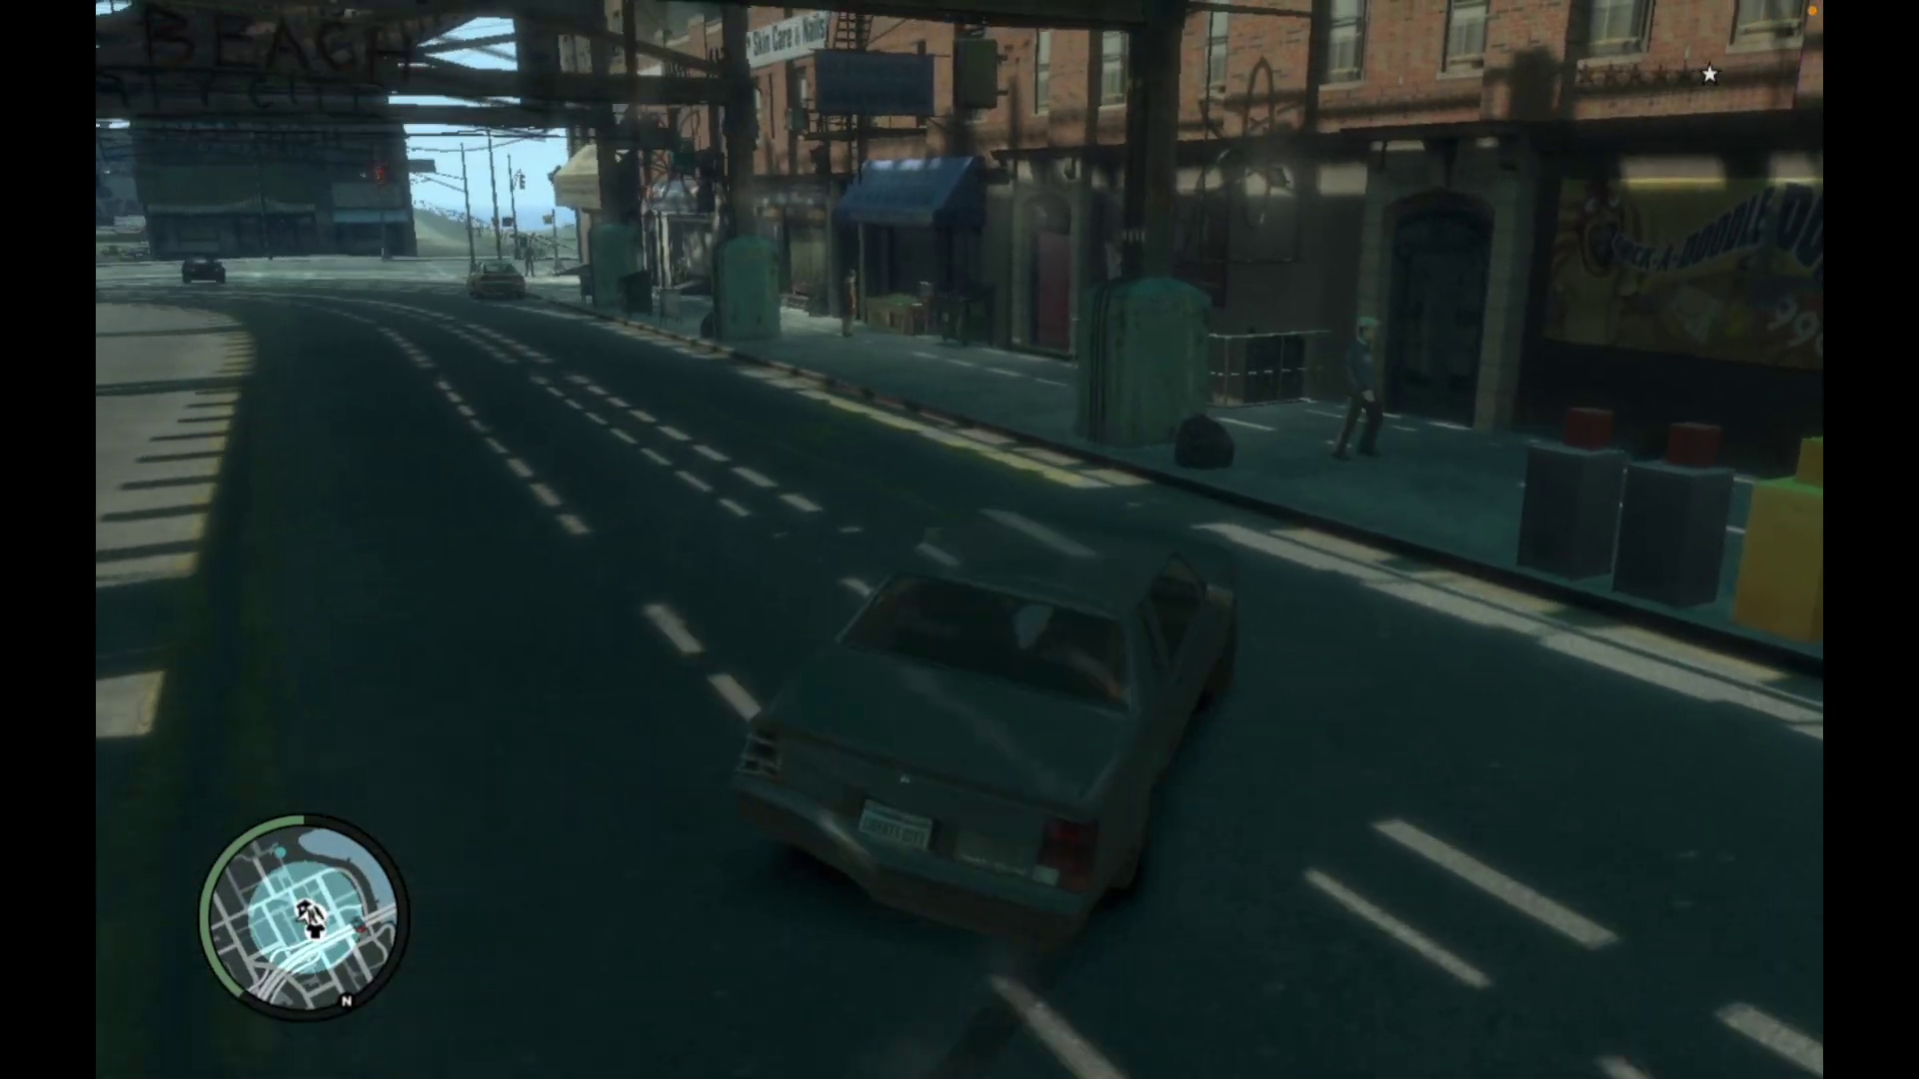
pyautogui.press('w')
pyautogui.press('a')
pyautogui.press('w')
pyautogui.press('a')
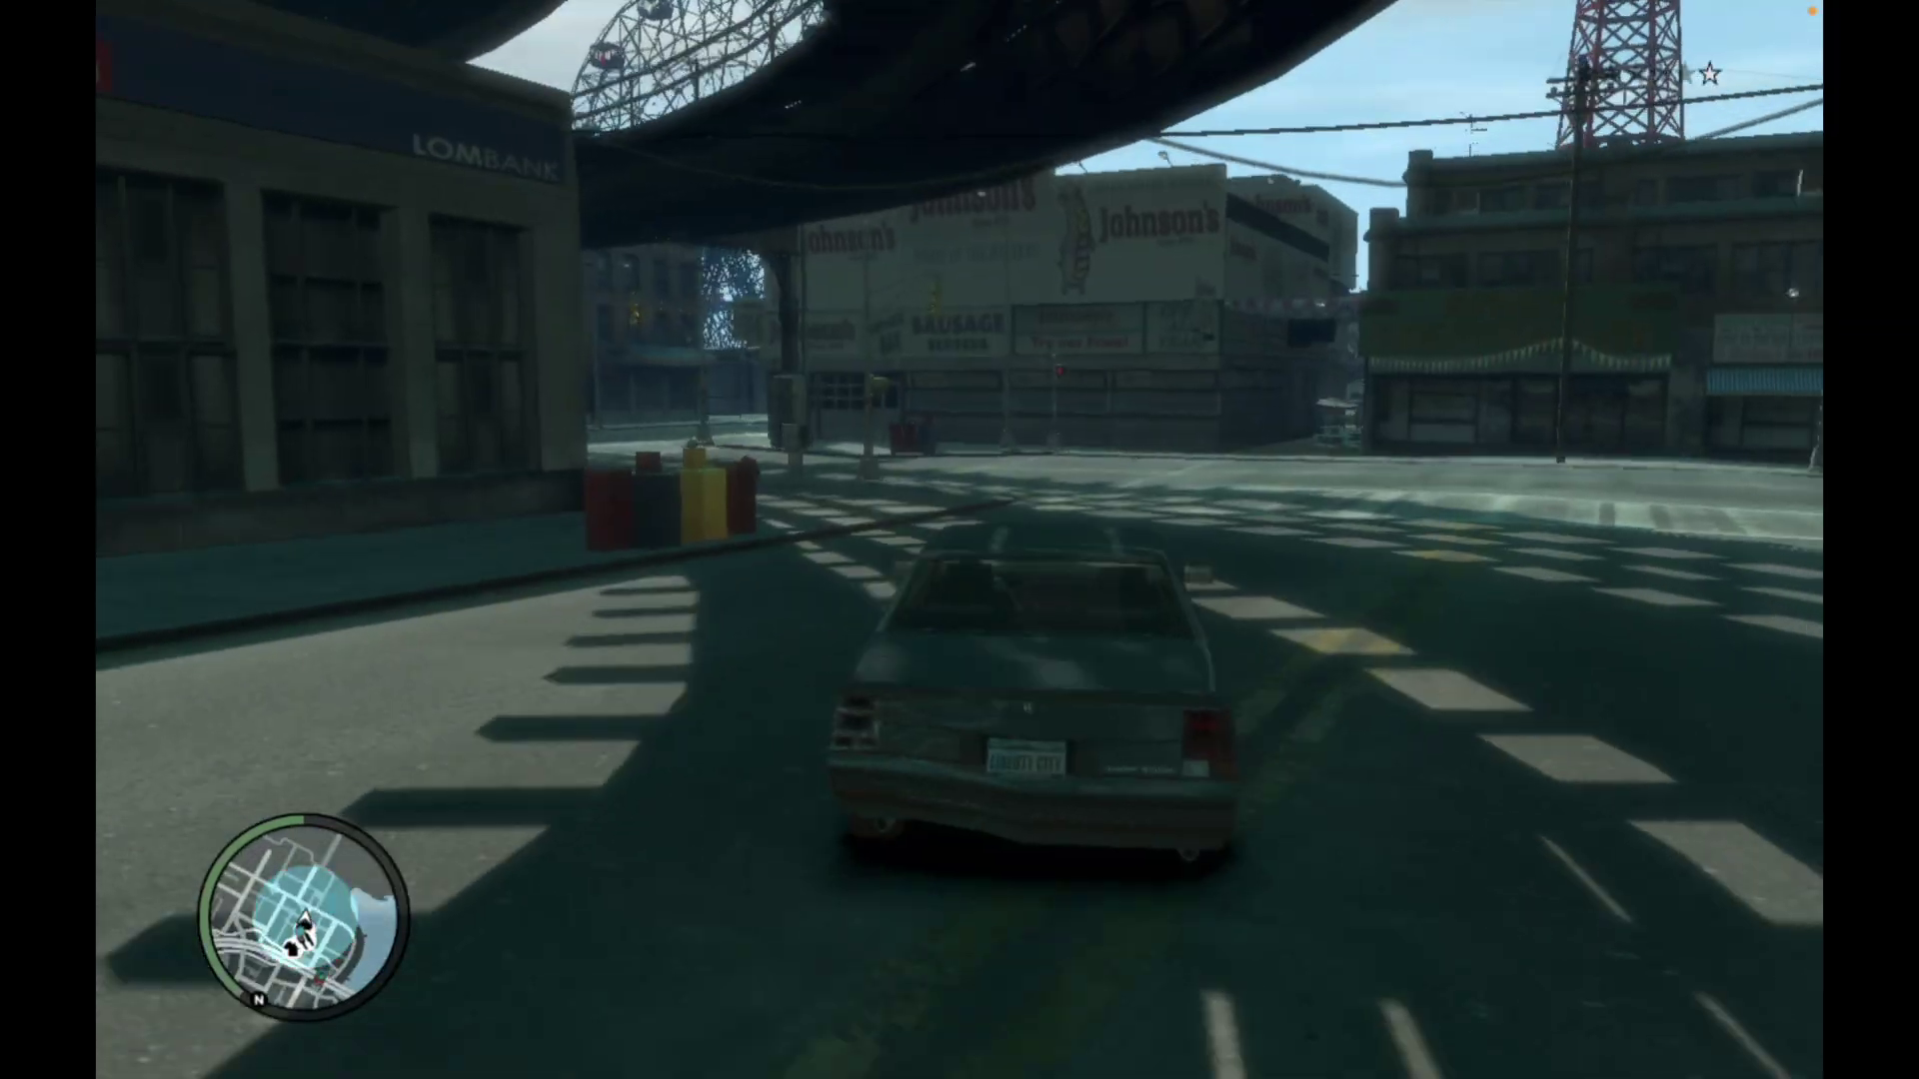
# - Turn onto Wappinger Ave and under the tracks, spin to a stop, and pause
pyautogui.press('w')
pyautogui.press('a')
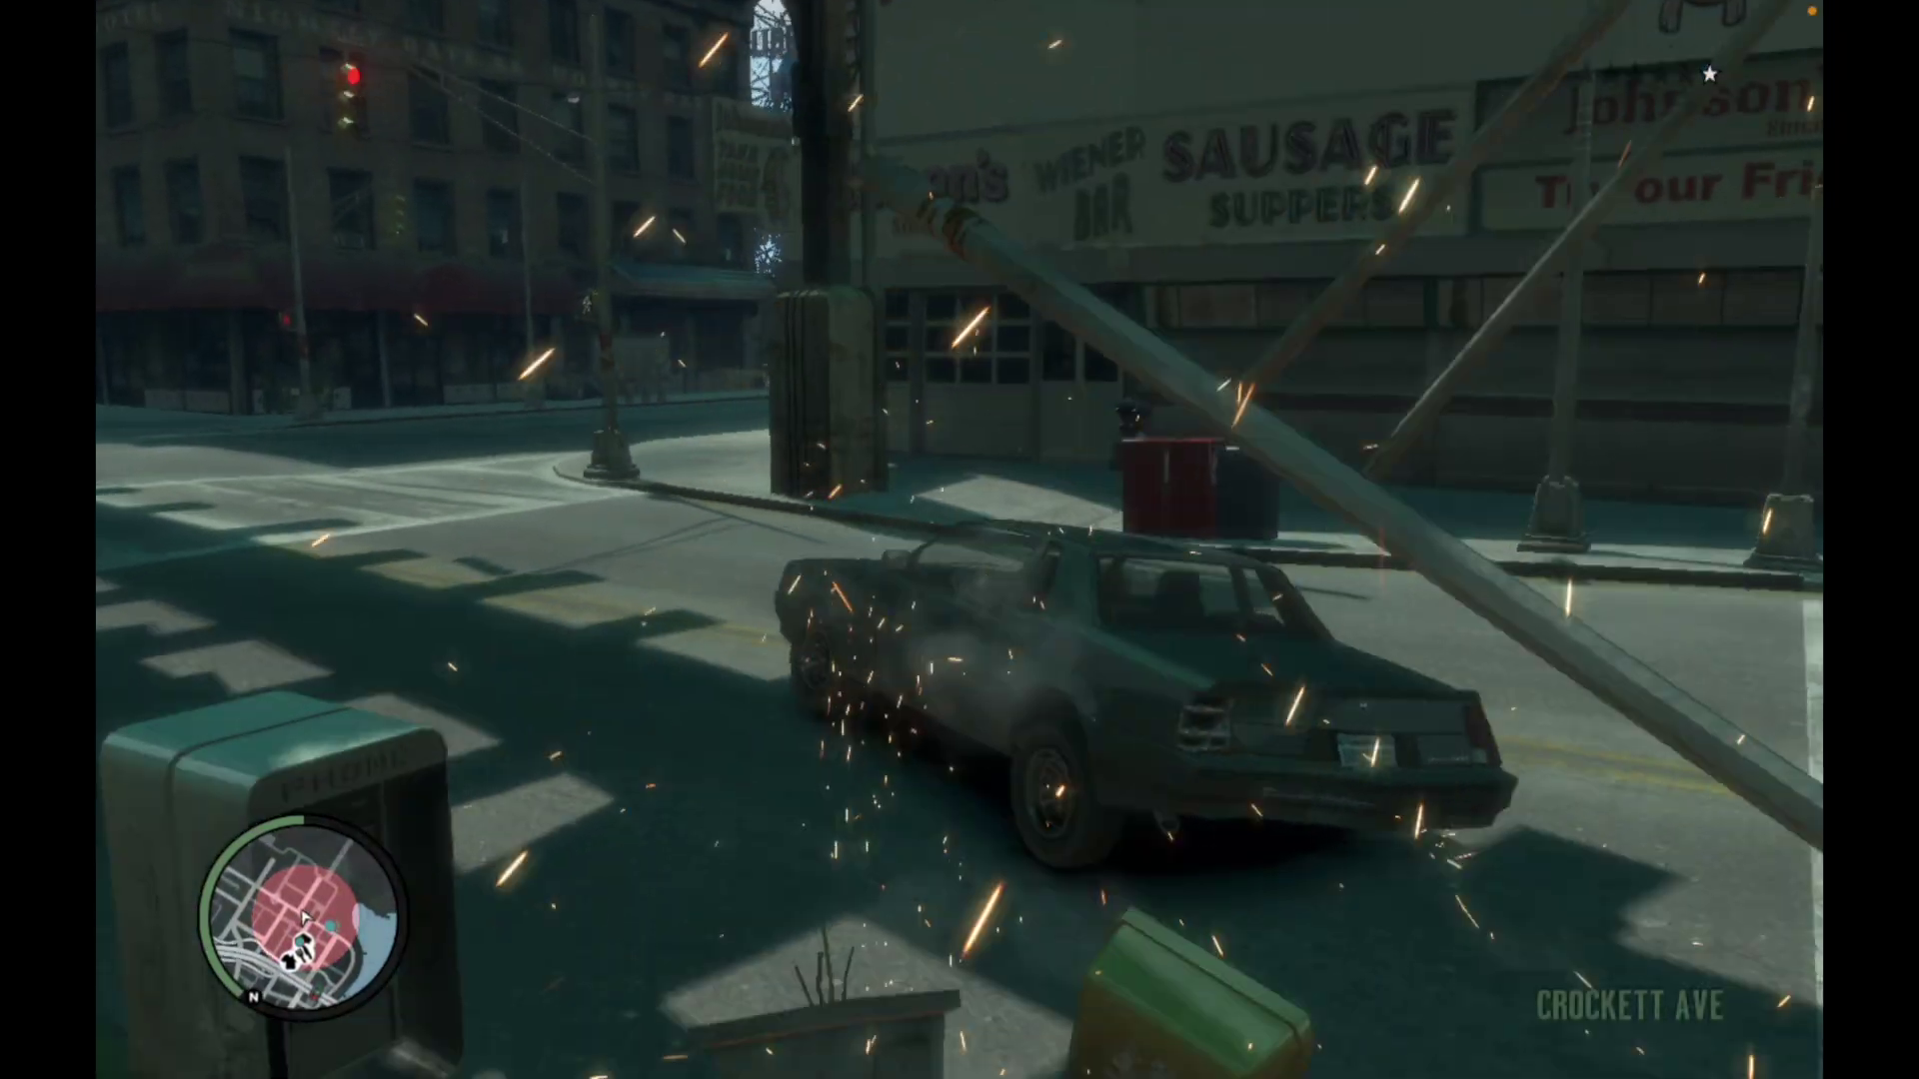
pyautogui.press('w')
pyautogui.press('a')
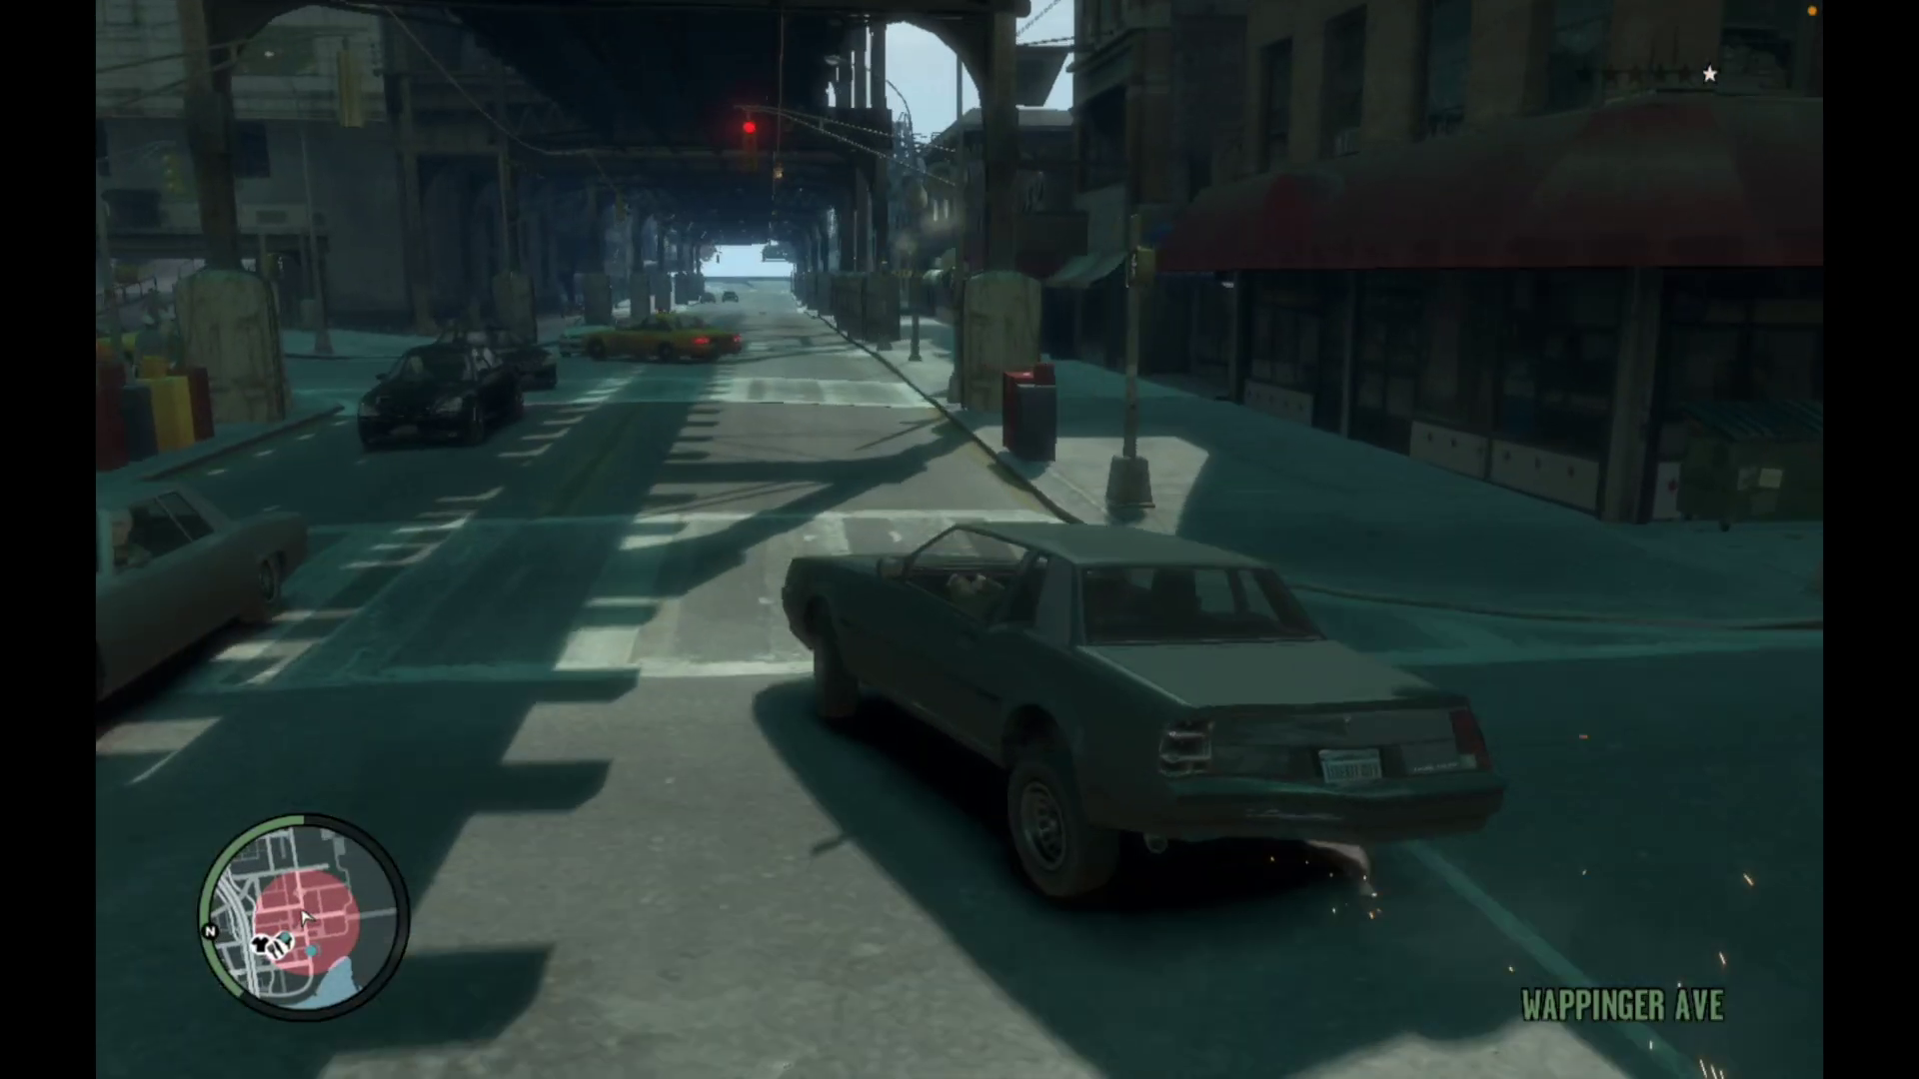
pyautogui.press('a')
pyautogui.press('space')
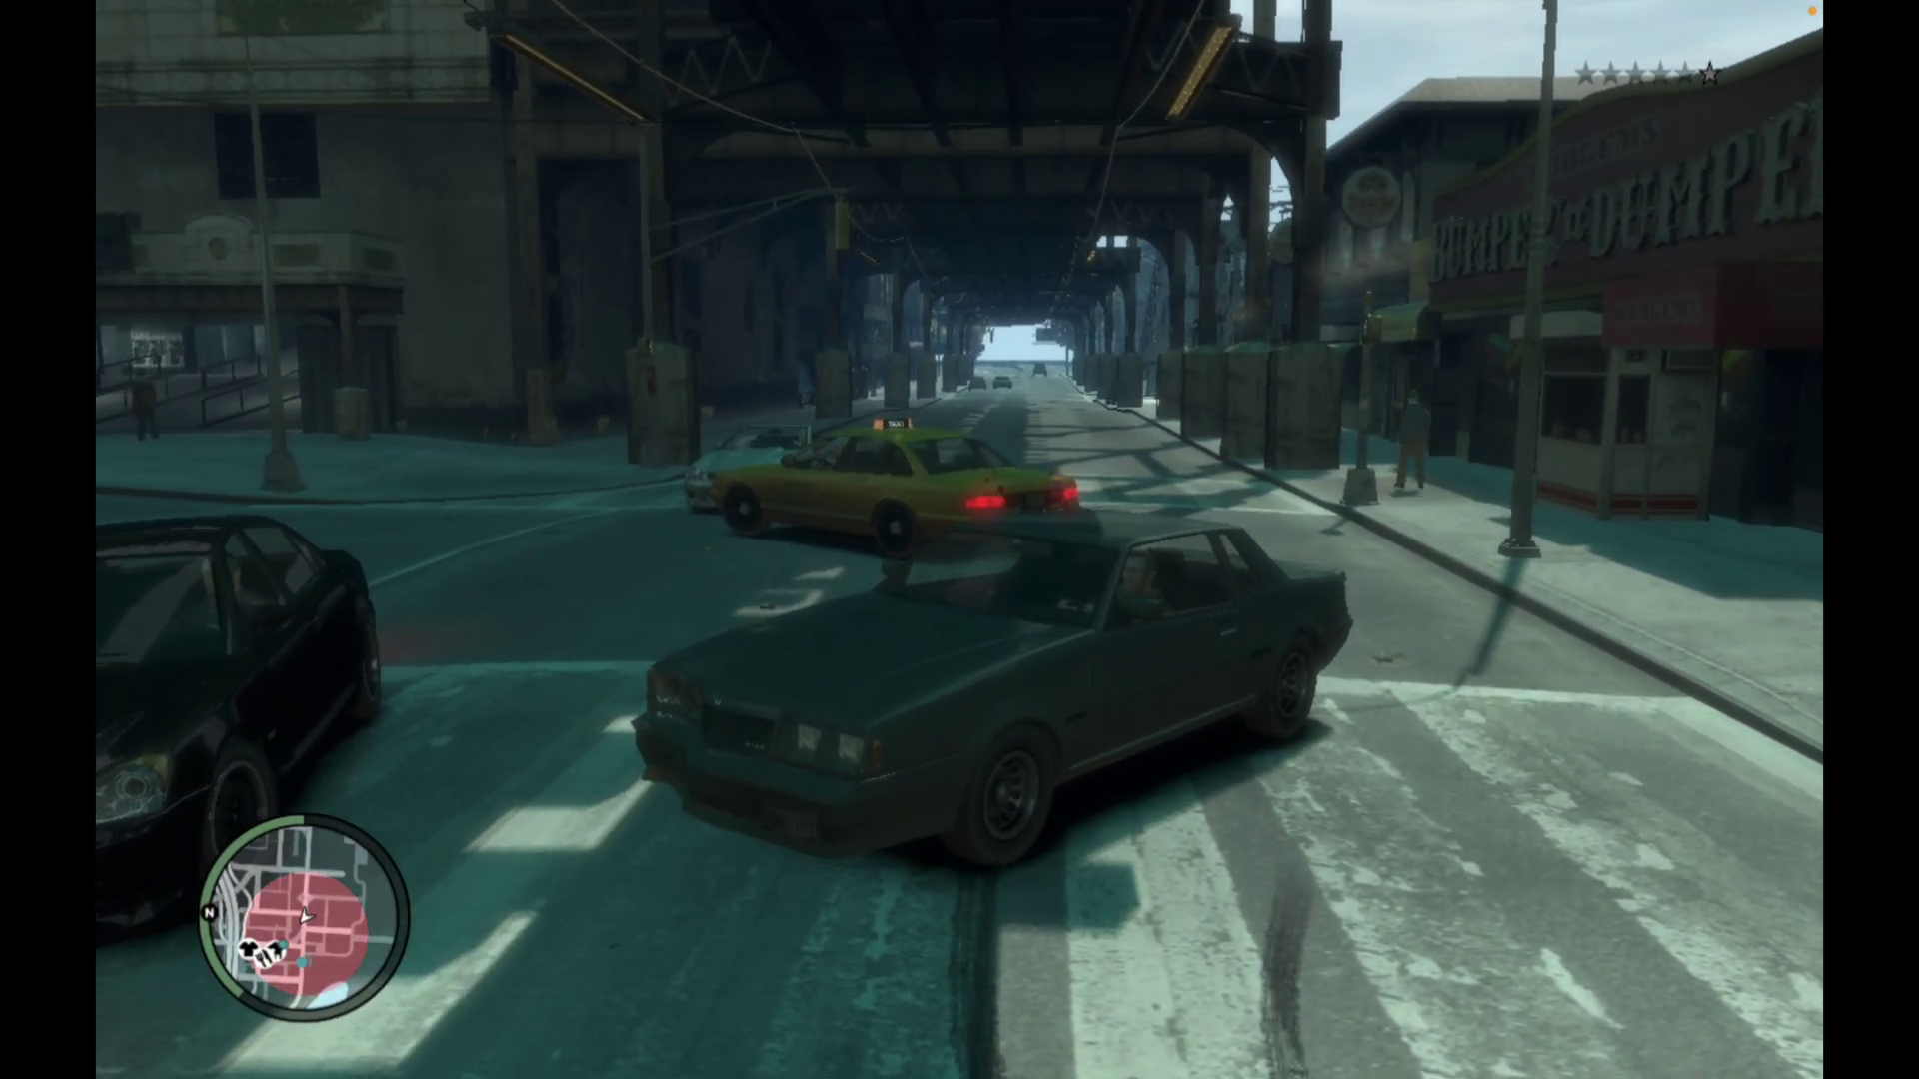
pyautogui.press('Escape')
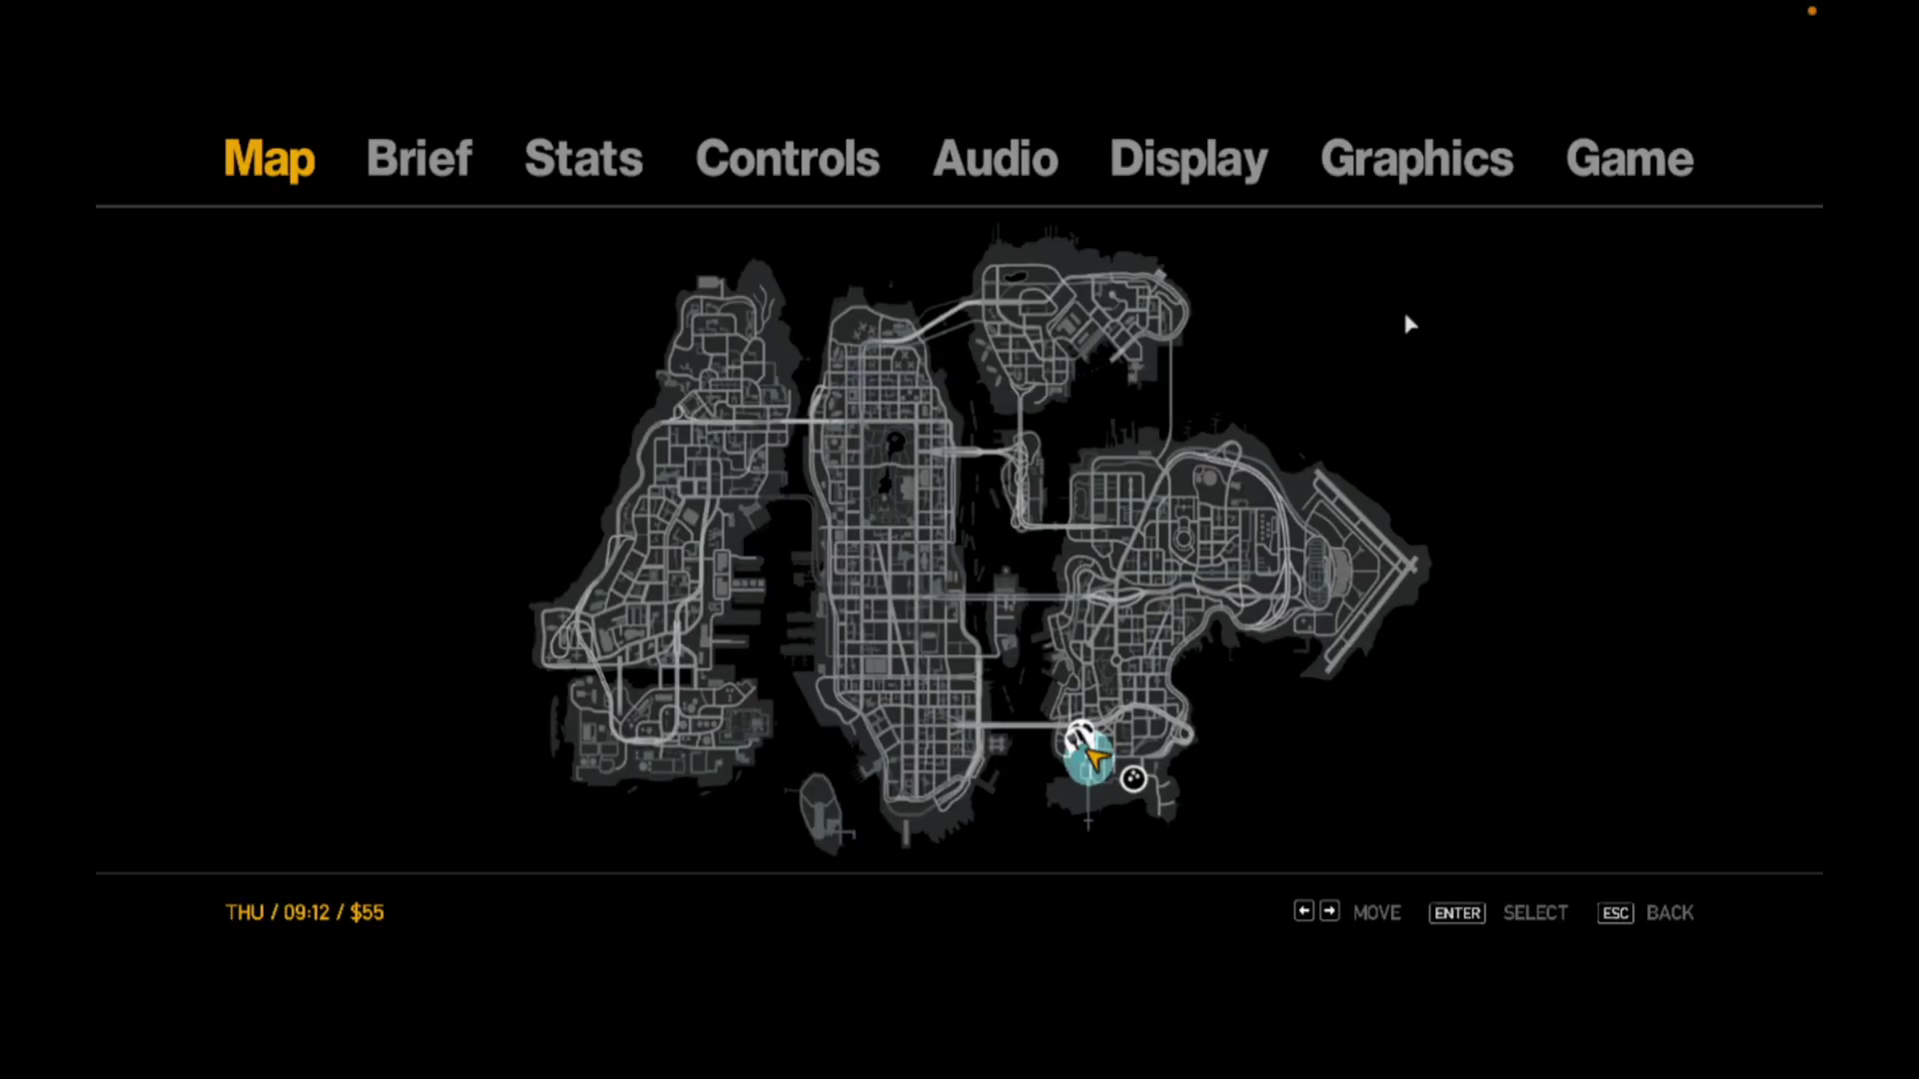
# - Choose Quit in the pause menu's Game tab to exit GTA IV
pyautogui.click(1603, 181)
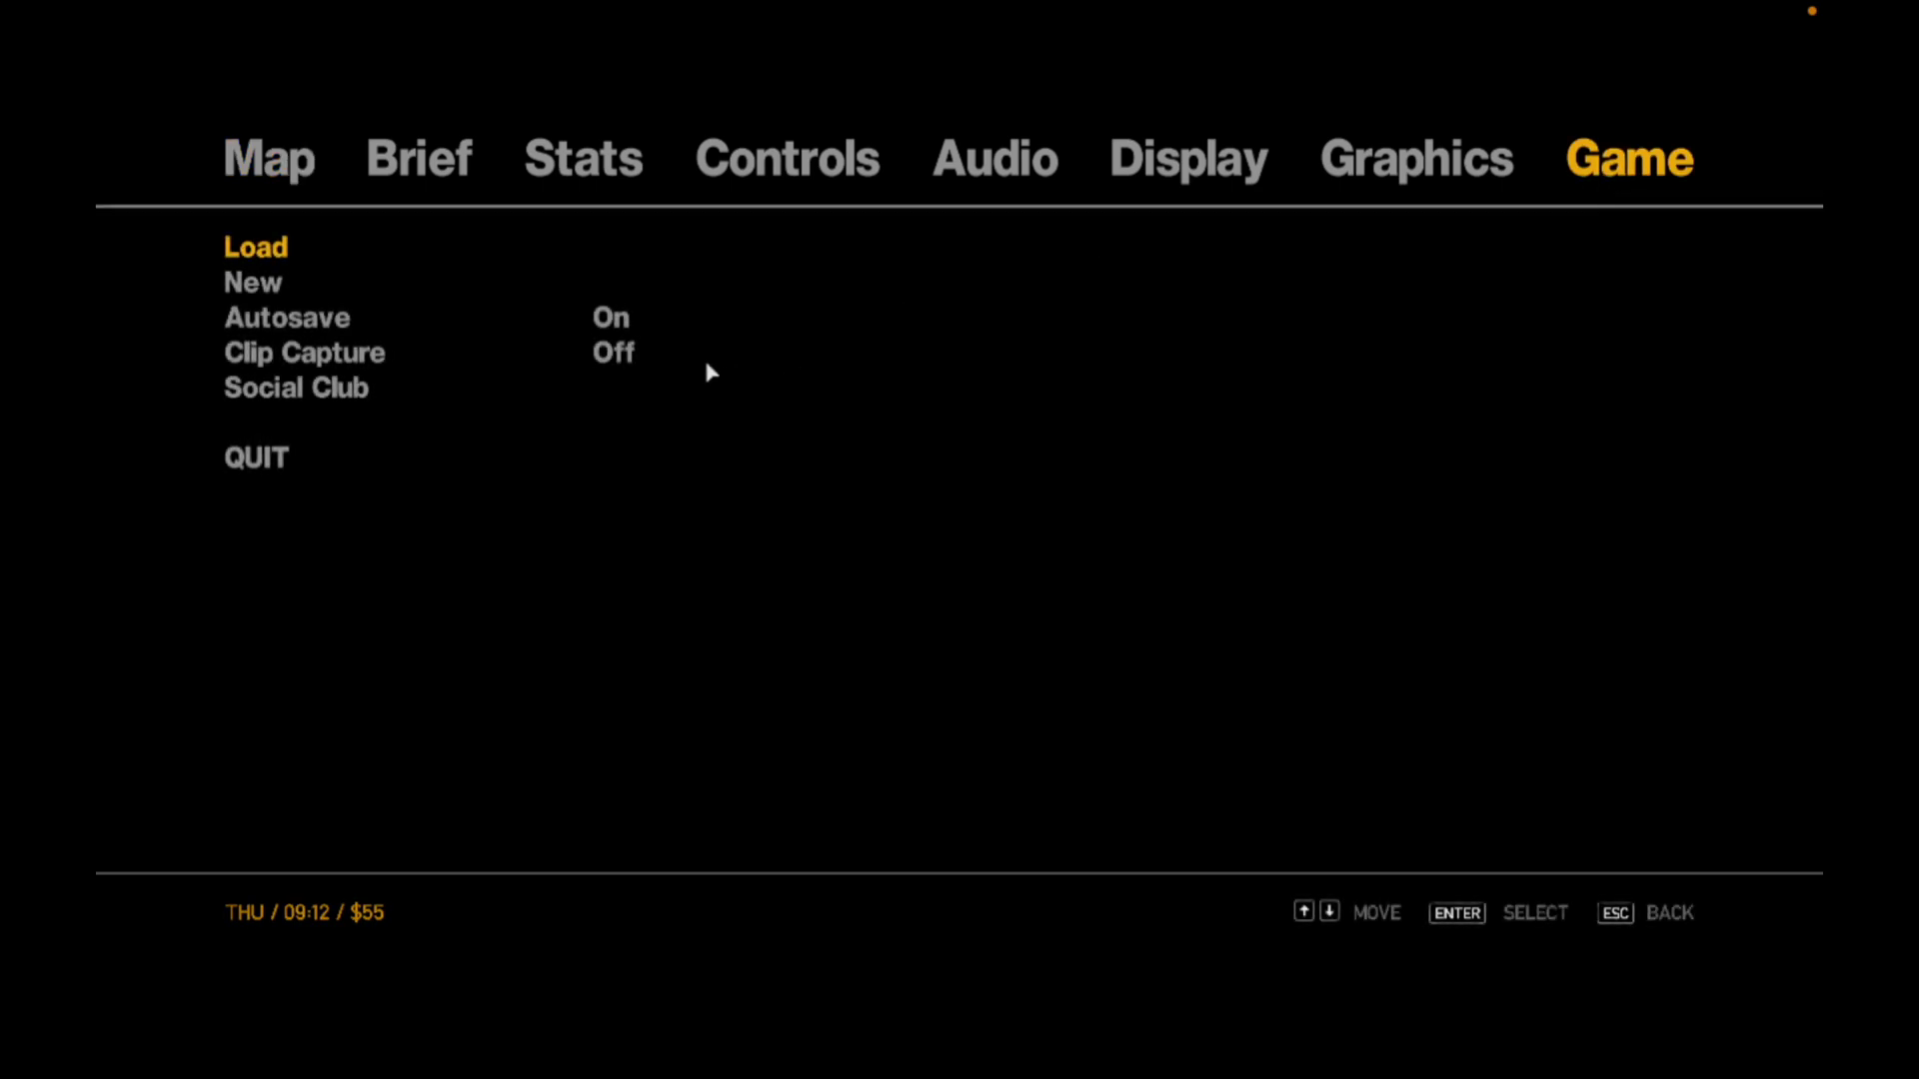
pyautogui.click(270, 458)
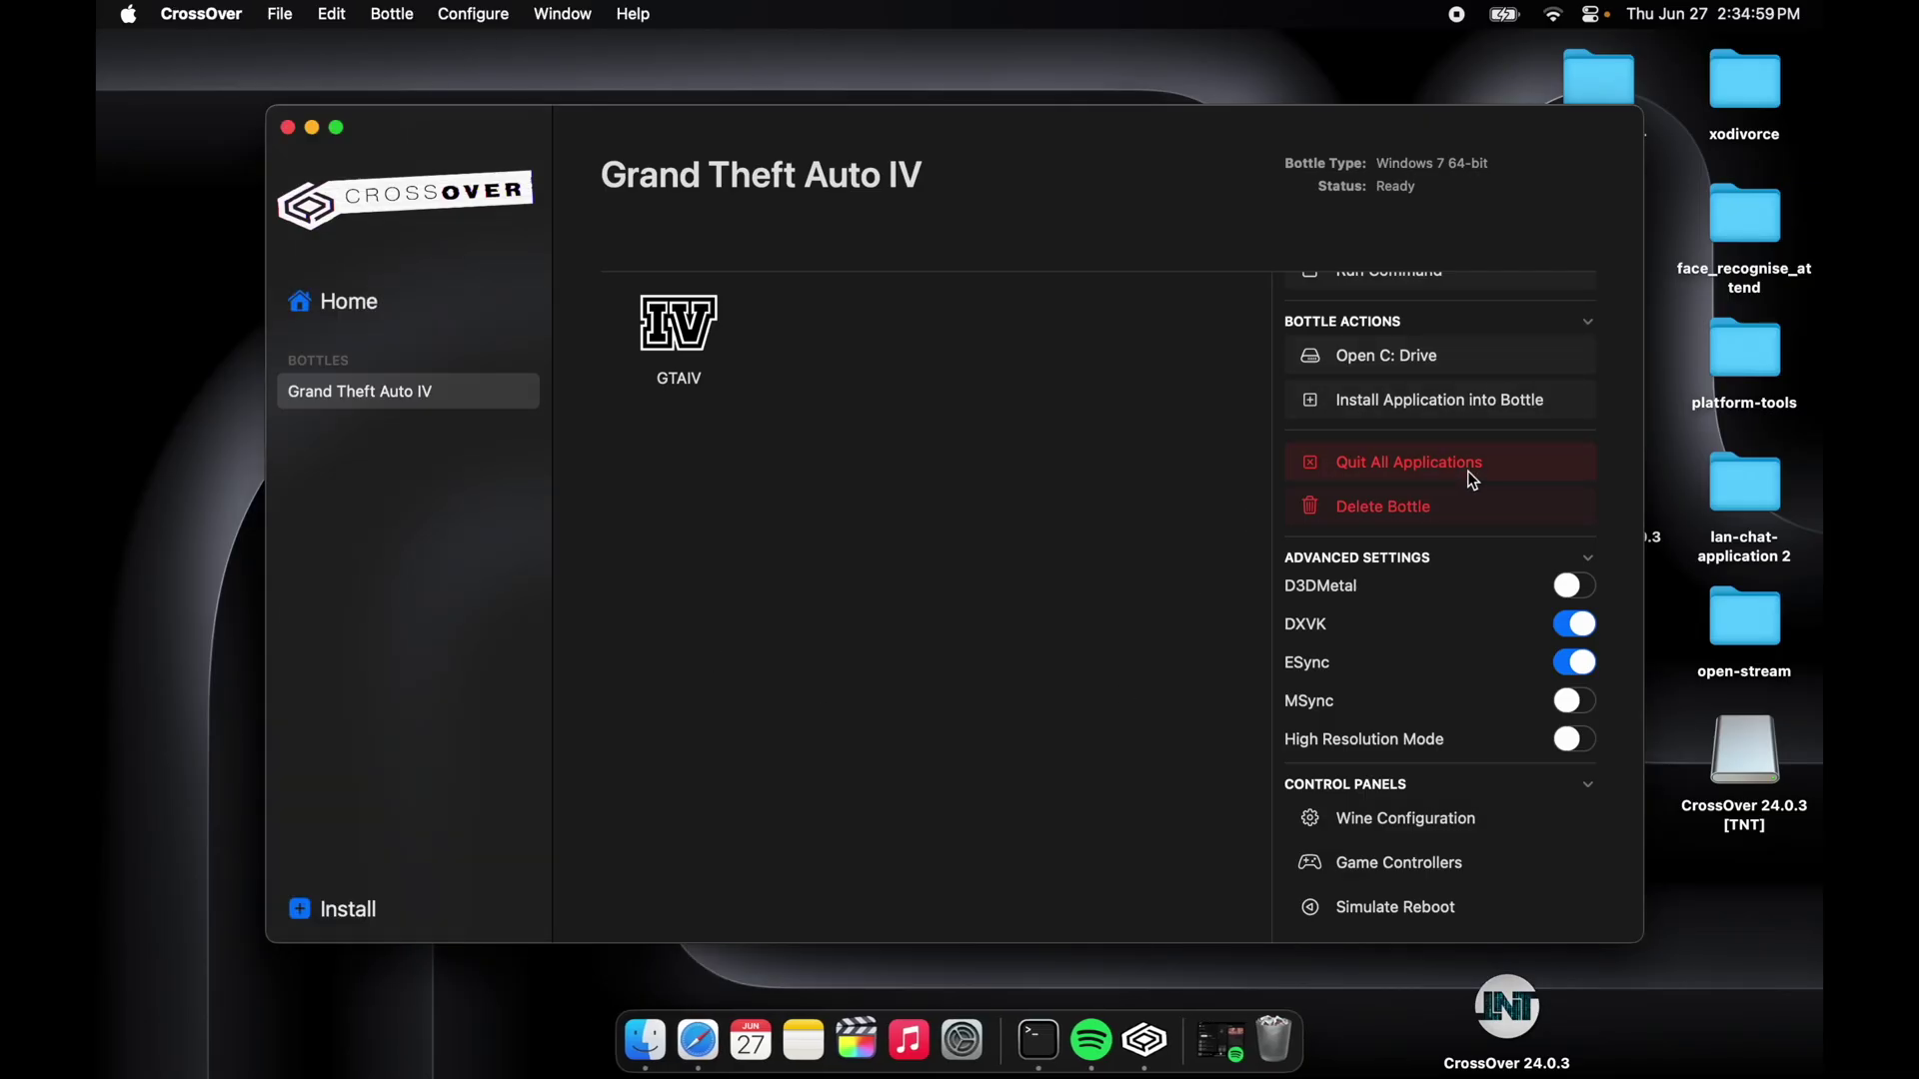
# - Quit all applications in the Grand Theft Auto IV bottle, then quit CrossOver from its menu
pyautogui.click(1473, 481)
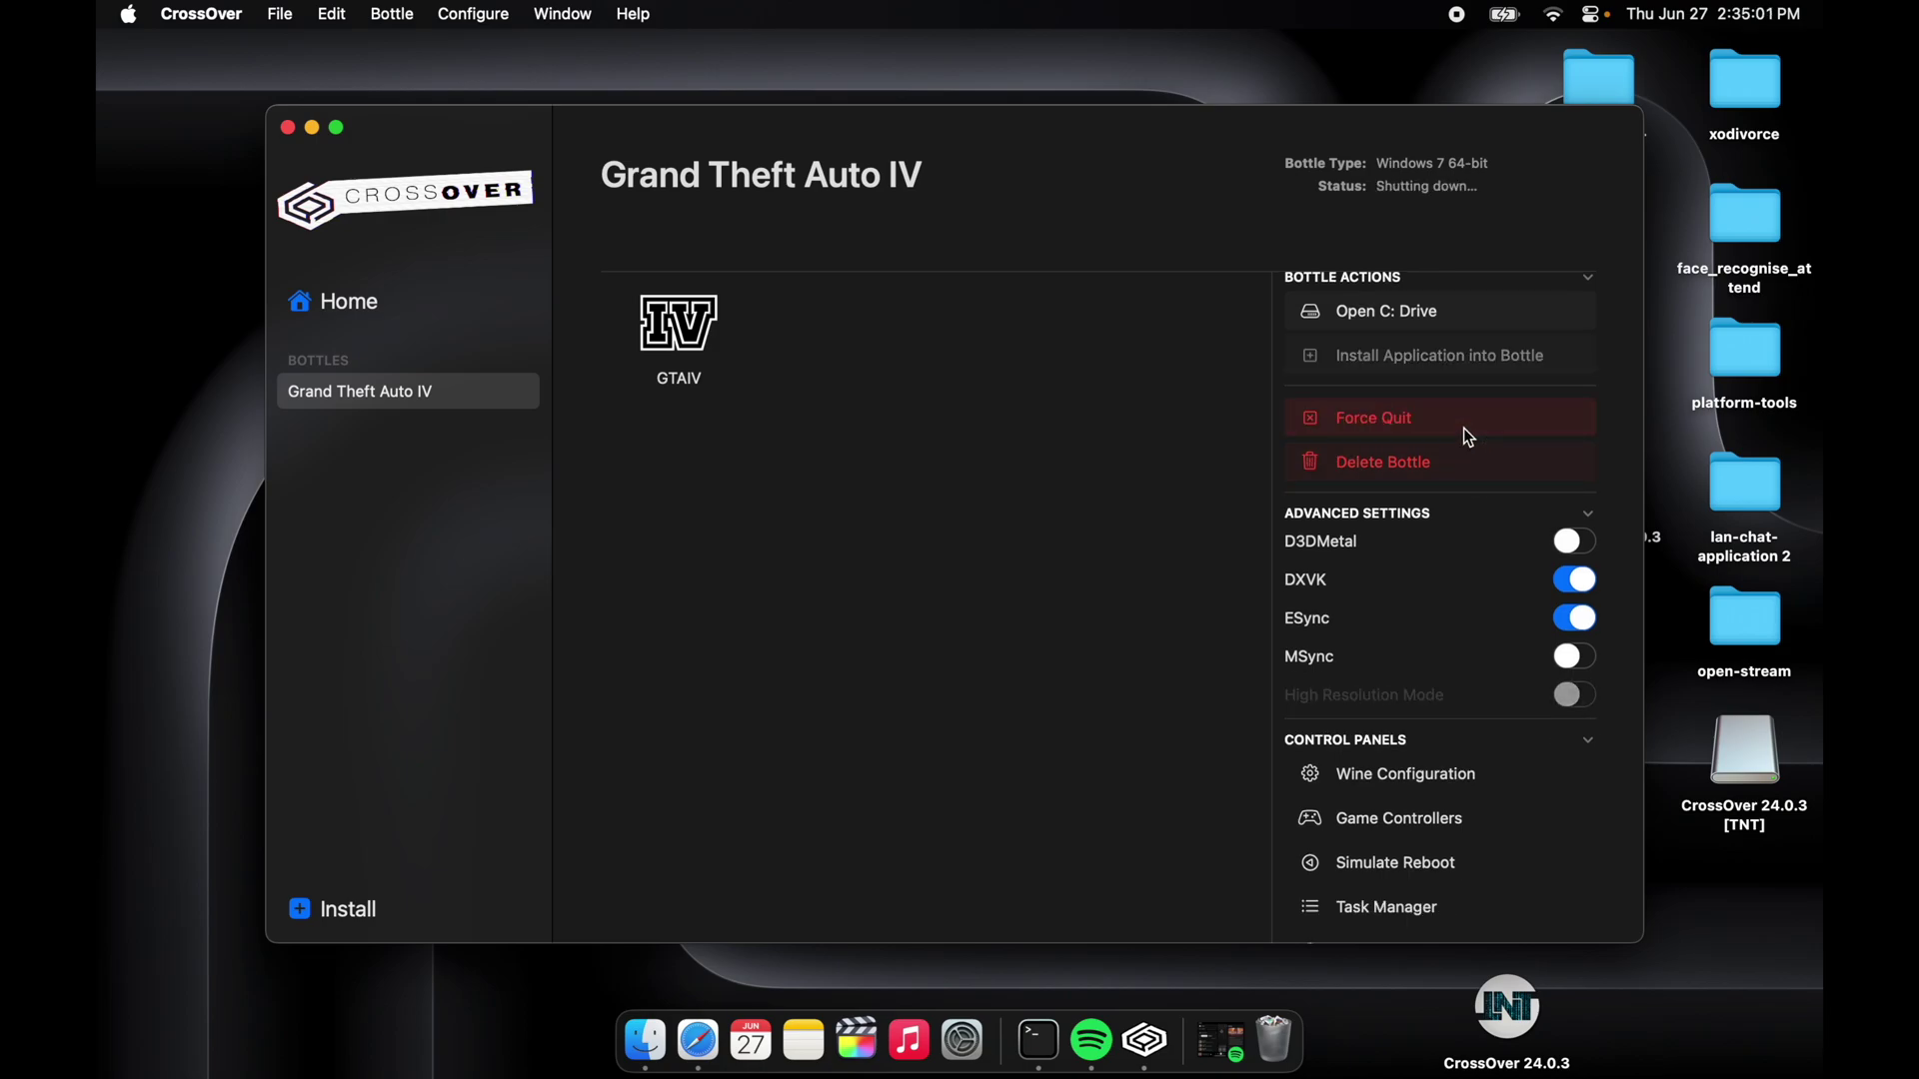
pyautogui.click(201, 12)
pyautogui.click(274, 287)
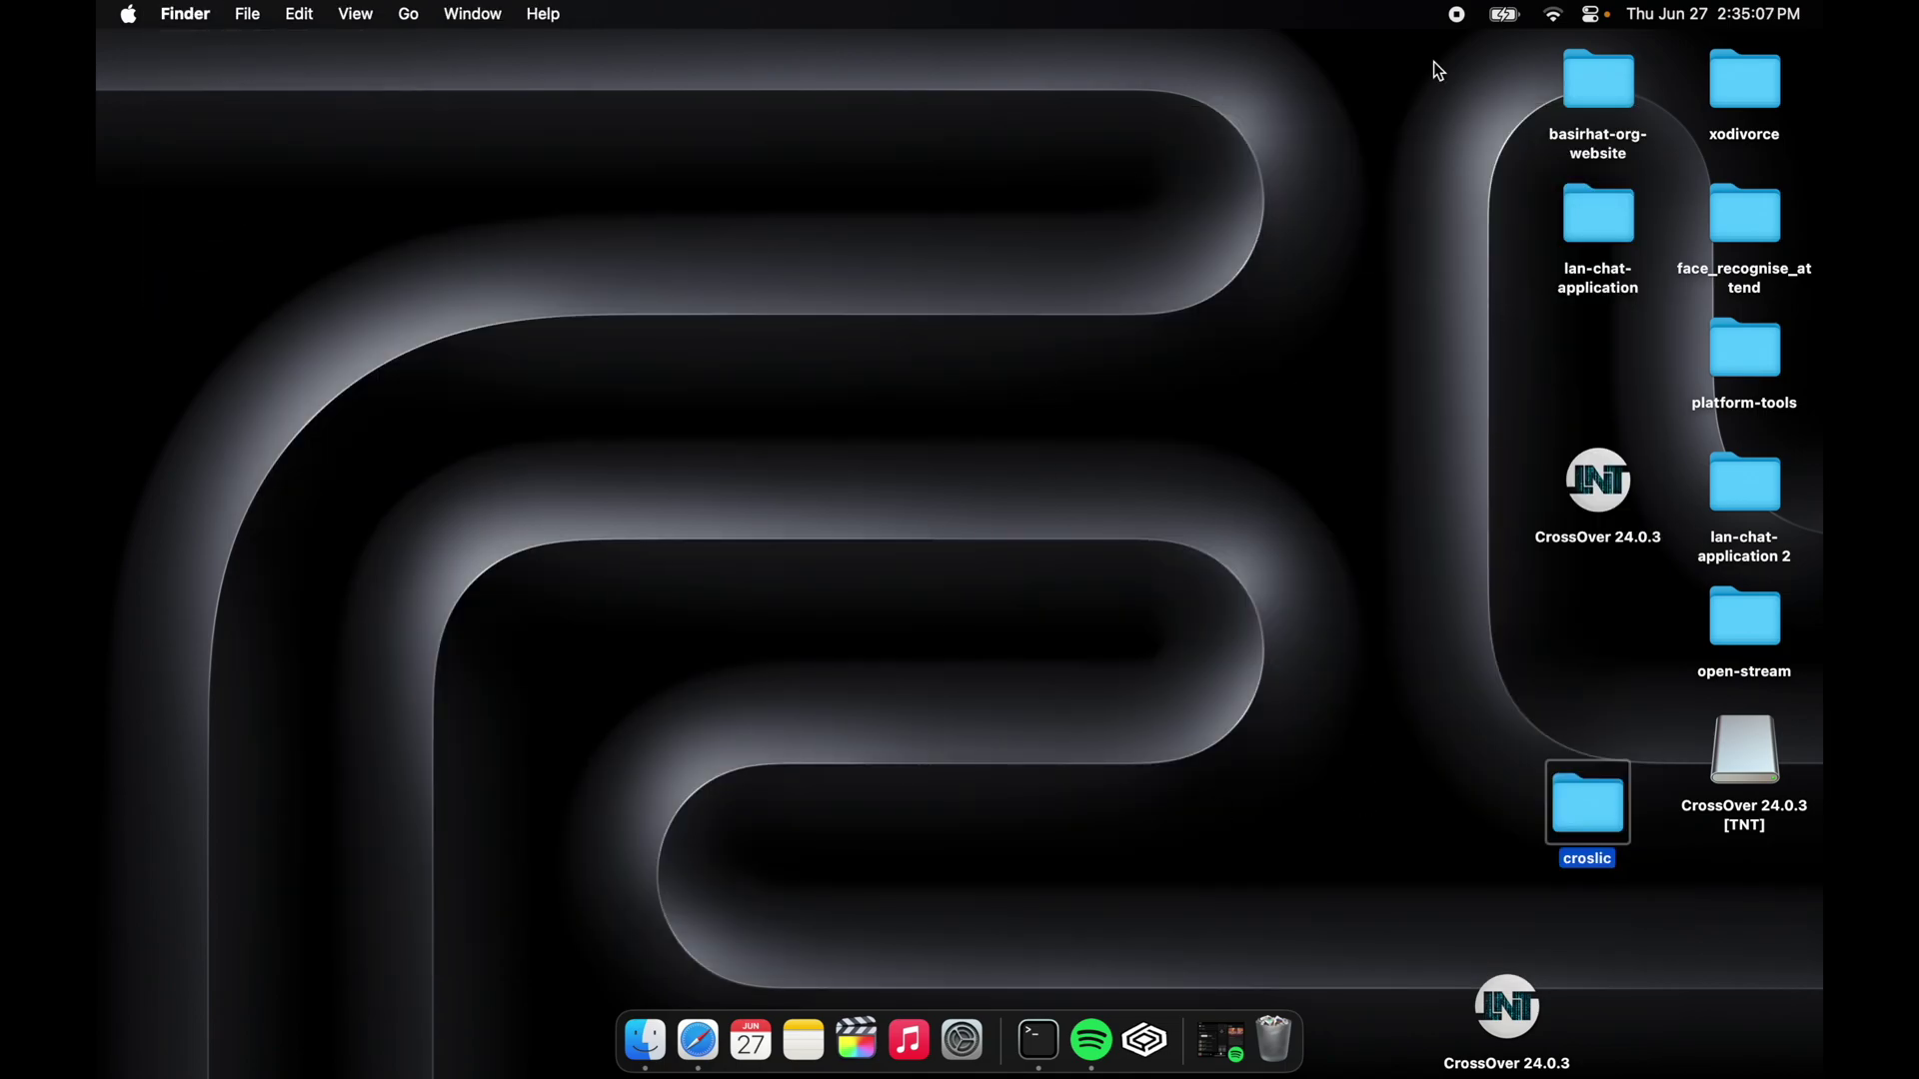